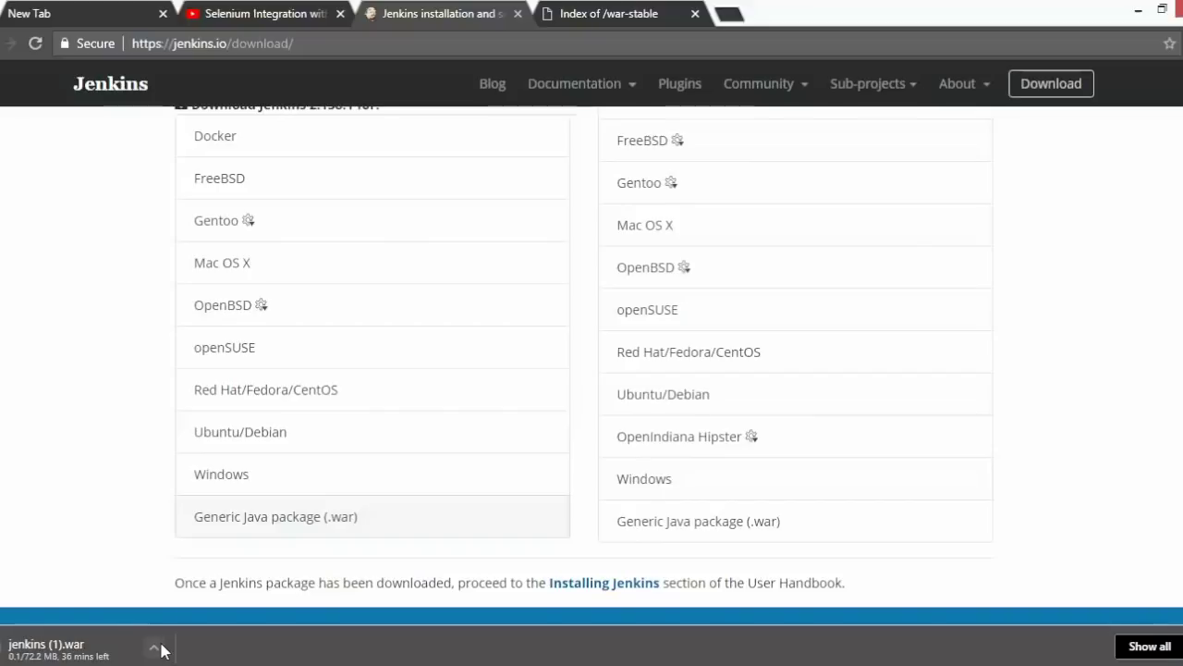
- Cancel the duplicate jenkins (1).war download and return to the Jenkins folder holding jenkins.war
click(154, 653)
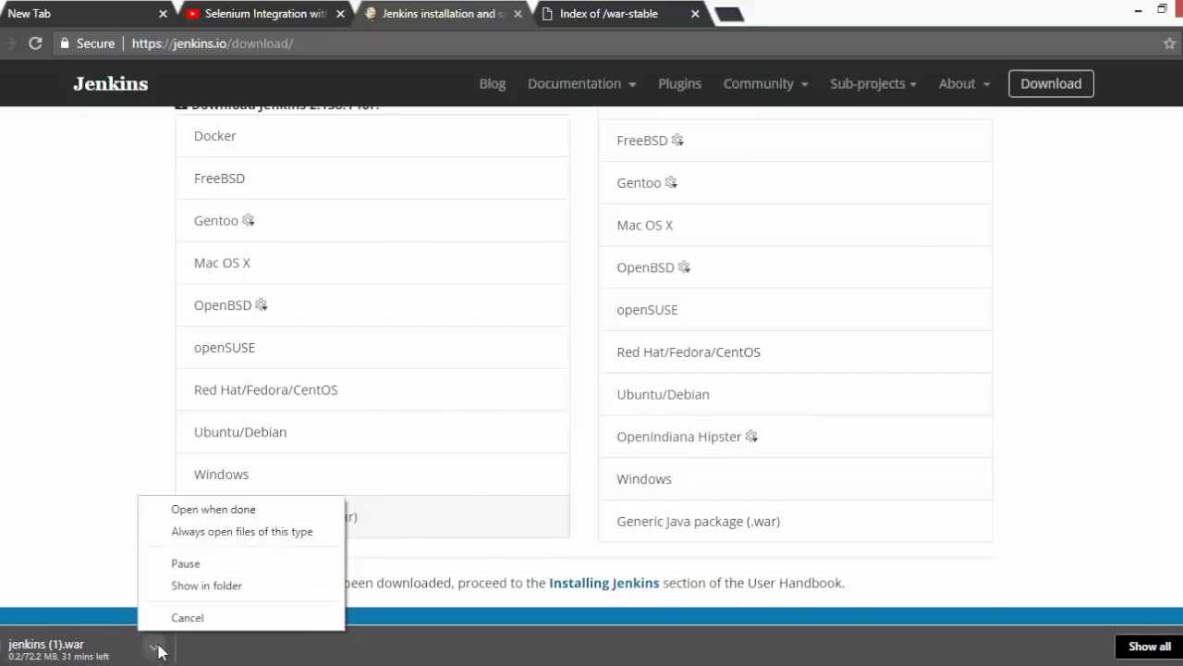
click(205, 620)
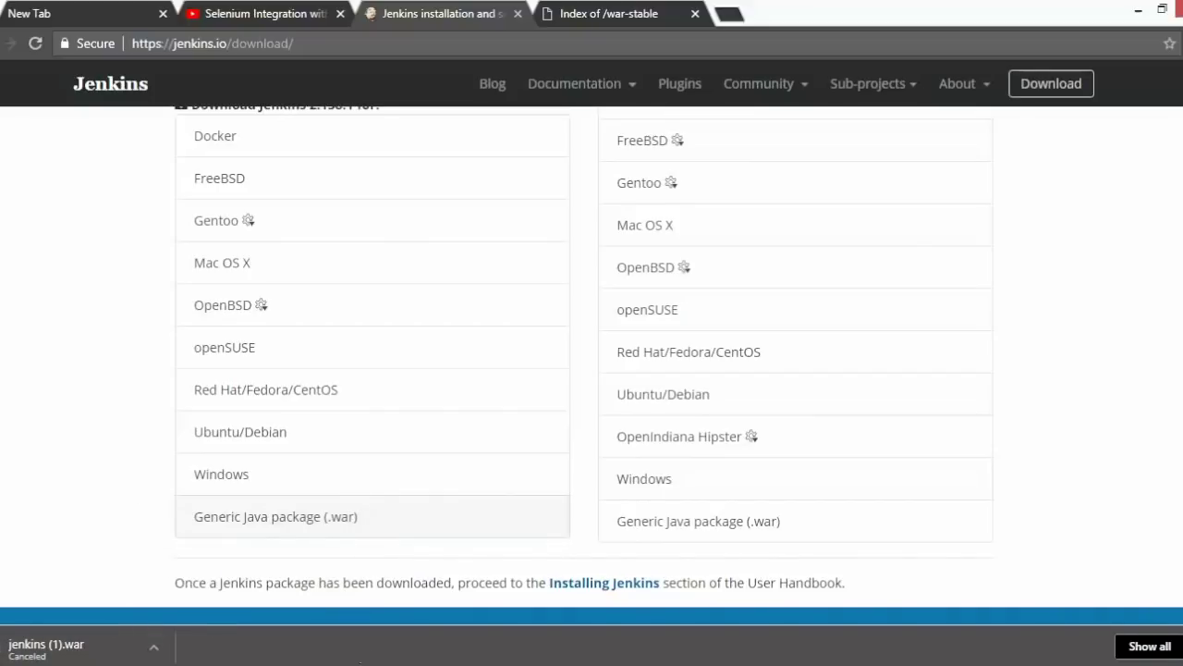
mouse_move(434, 662)
click(525, 621)
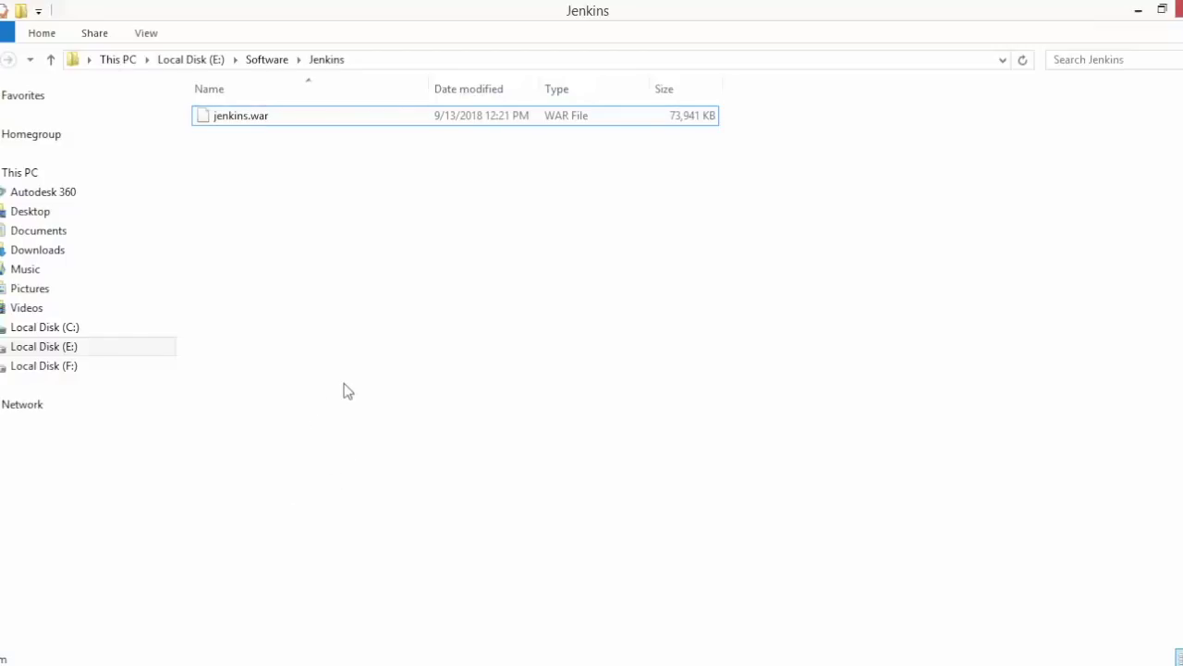
- Launch Command Prompt from Windows search with cmd, then start a new blank Notepad window
key(super)
text(cmd)
key(Return)
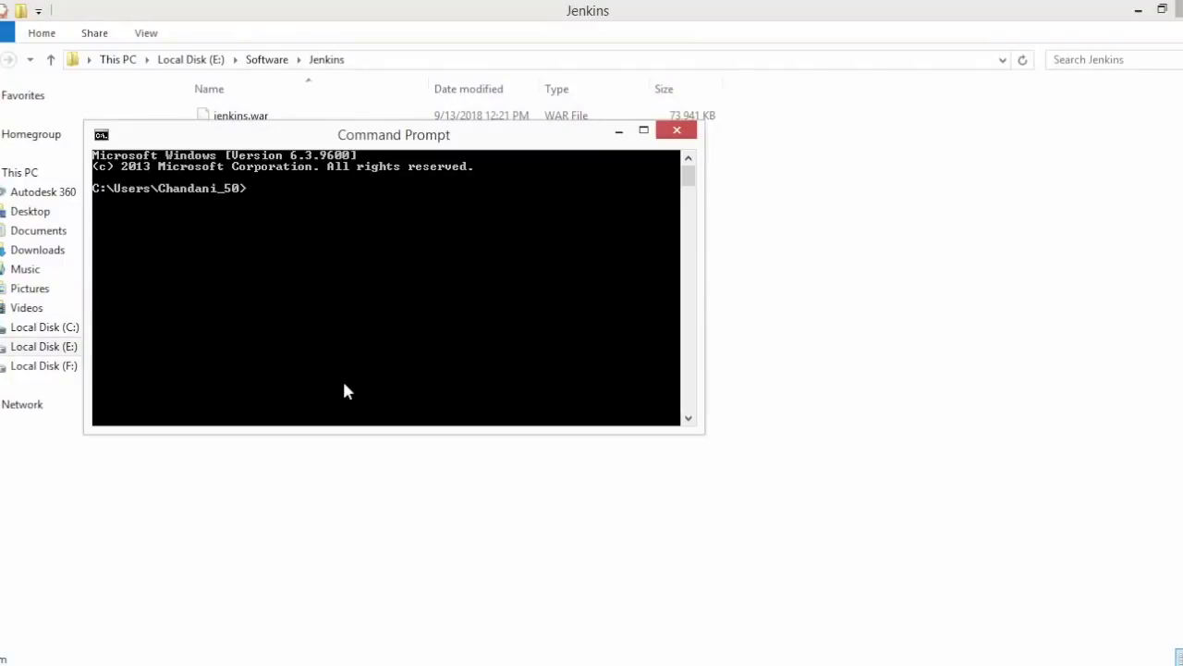
drag(392, 141, 444, 292)
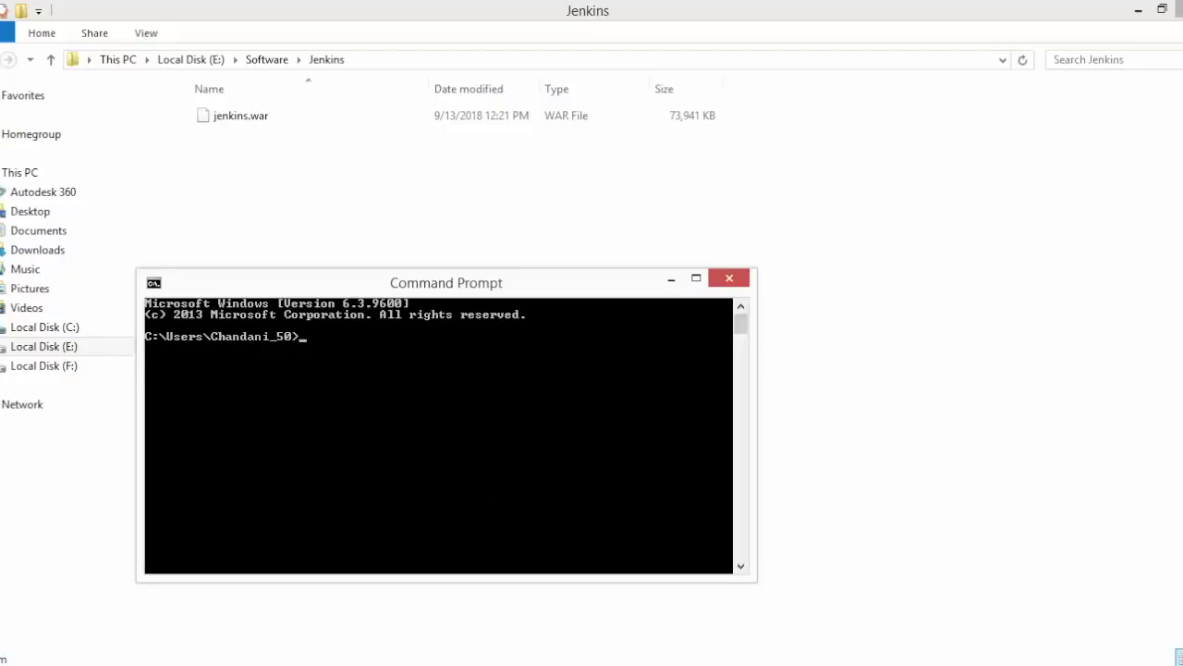
right_click(495, 661)
click(455, 603)
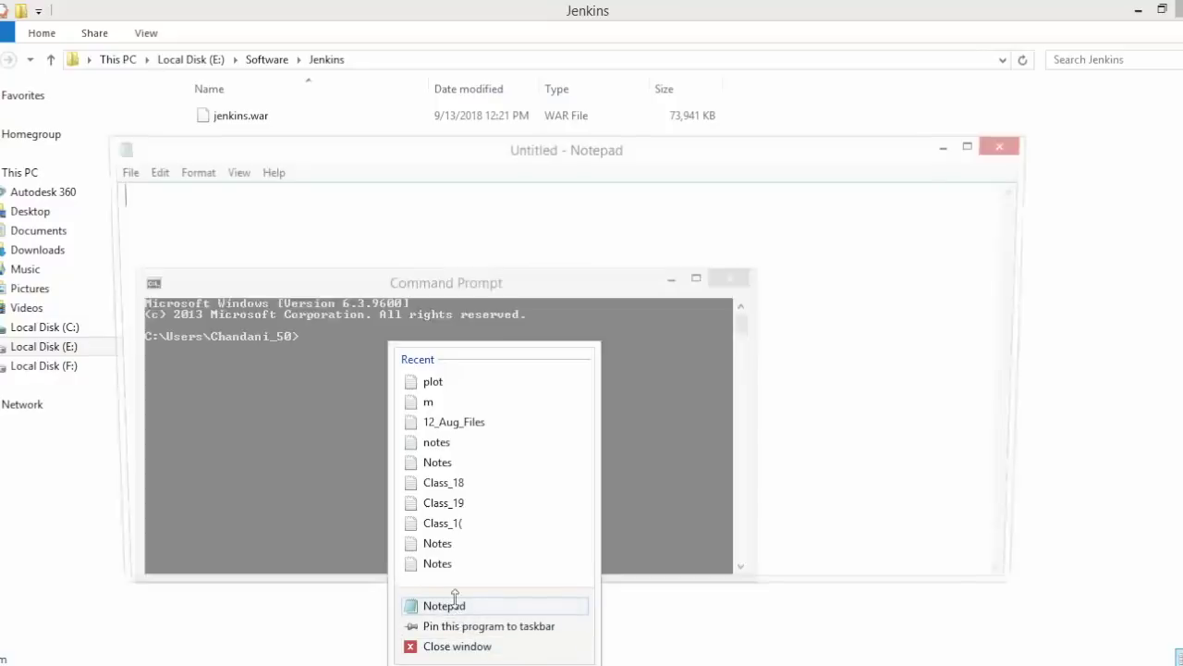
- Write 8080 in Notepad and, two lines below it, the option --httpPort=8084
text(8080)
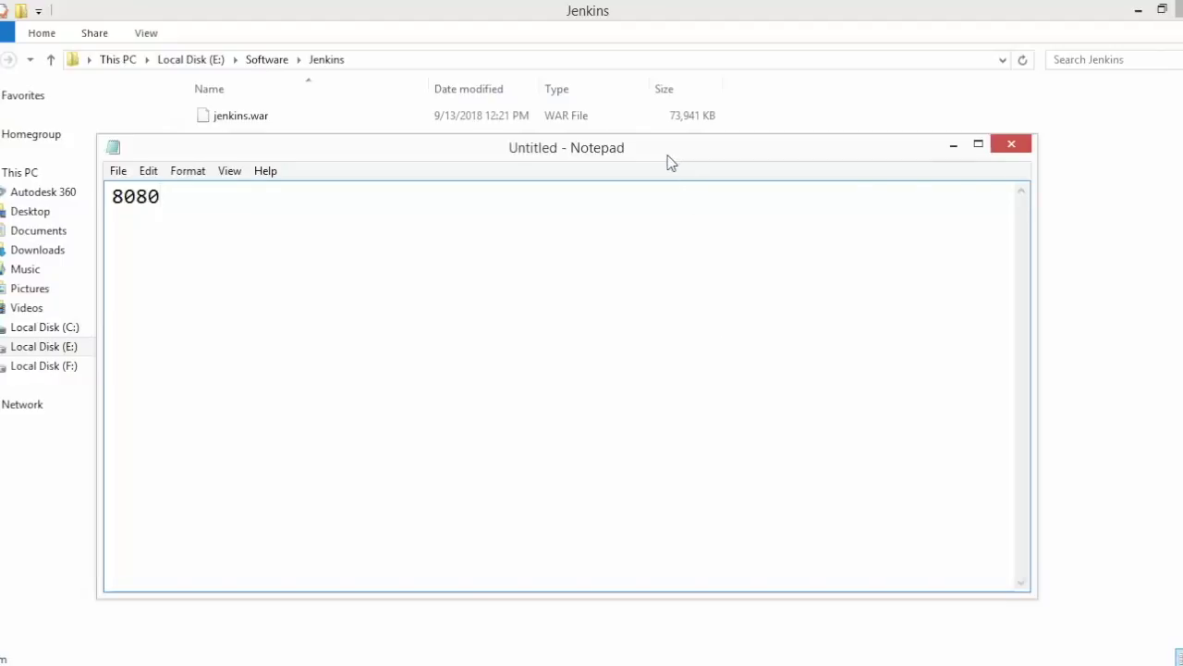
drag(667, 156, 683, 225)
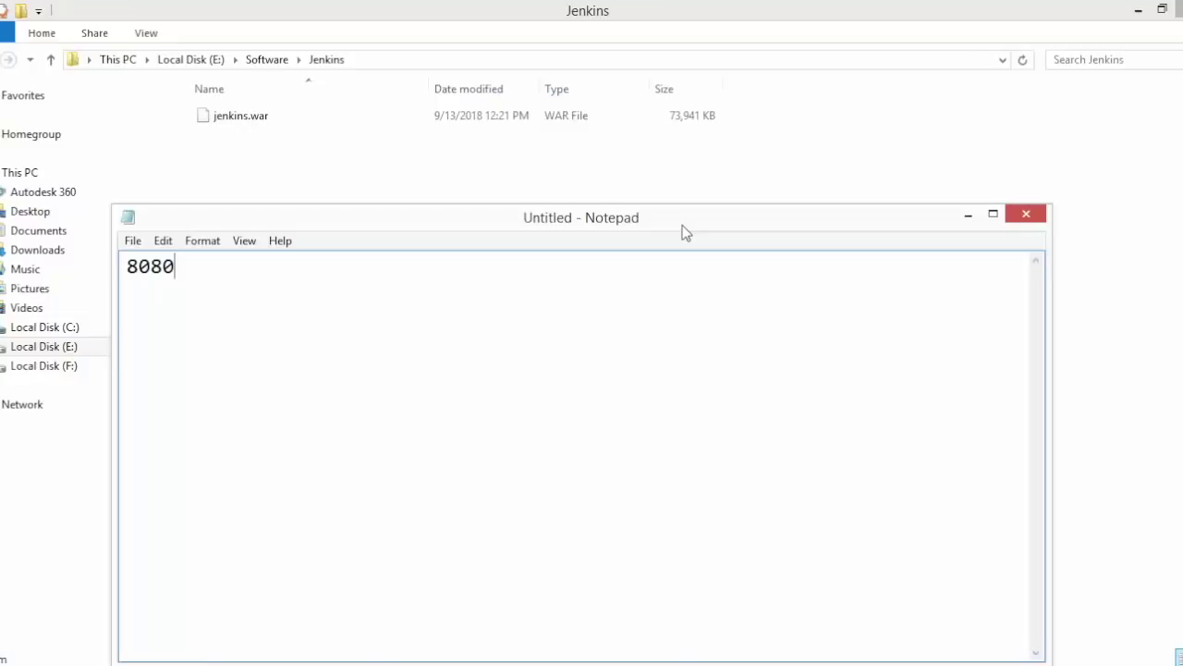
key(Return)
key(Return)
text(--httpPort=)
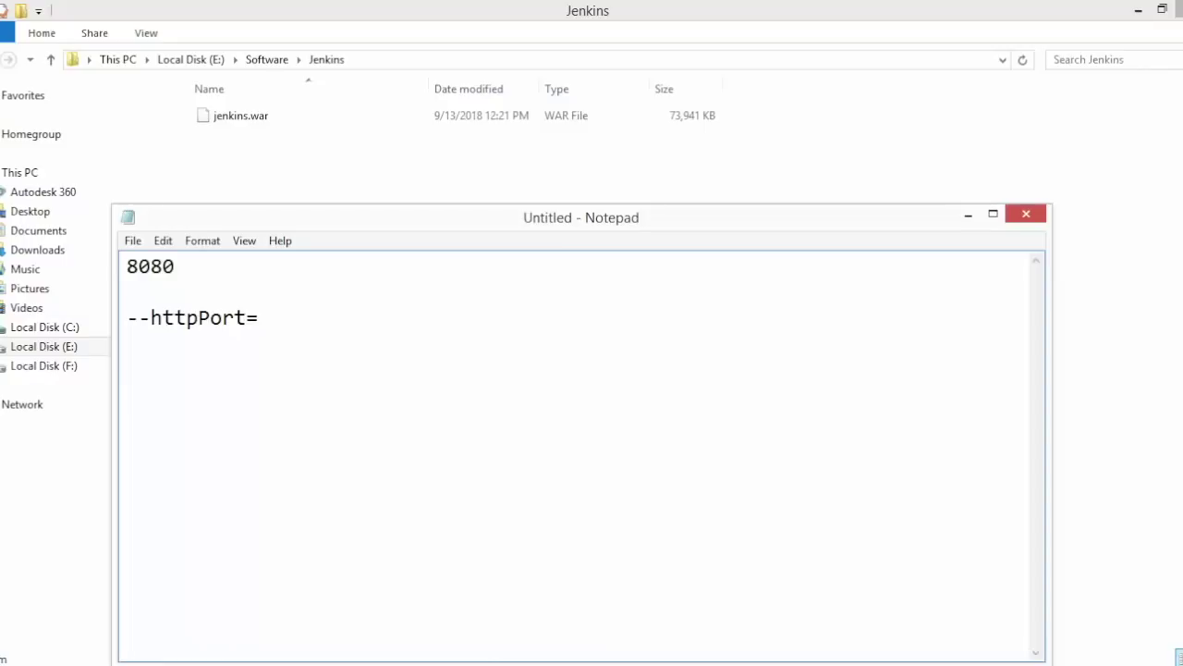
text(8084)
- Run java -jar E:\Software\Jenkins\jenkins.war in Command Prompt to launch Jenkins
text(jav)
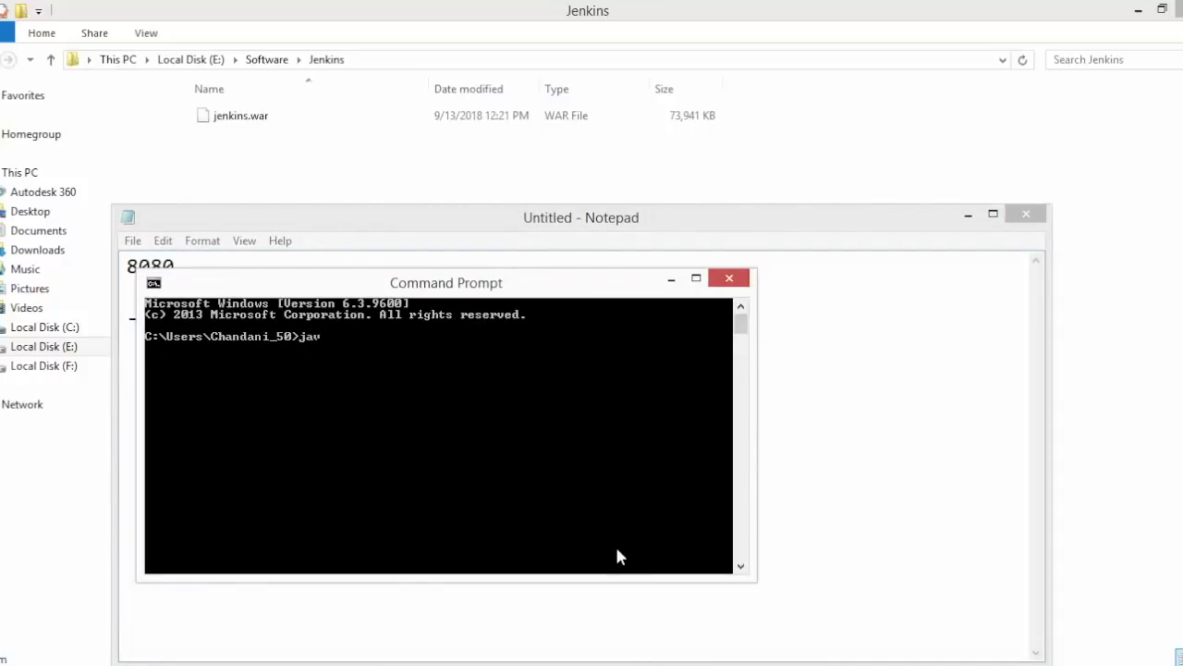
text(a -jar)
drag(240, 117, 487, 427)
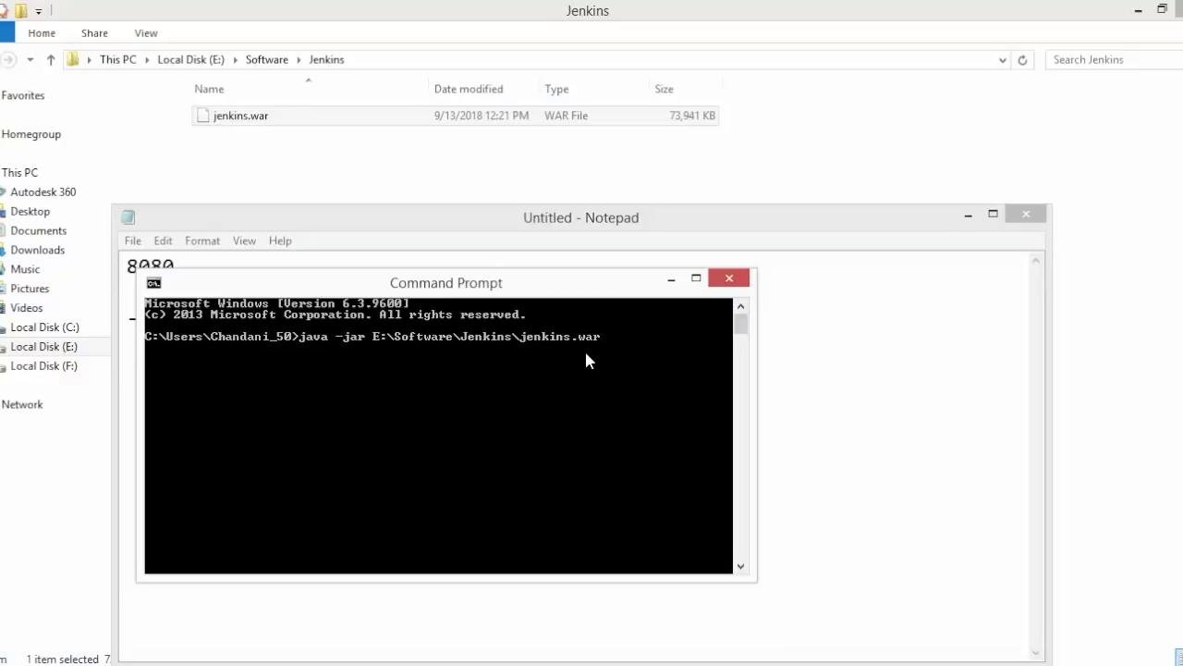
text(--httpPort=8084)
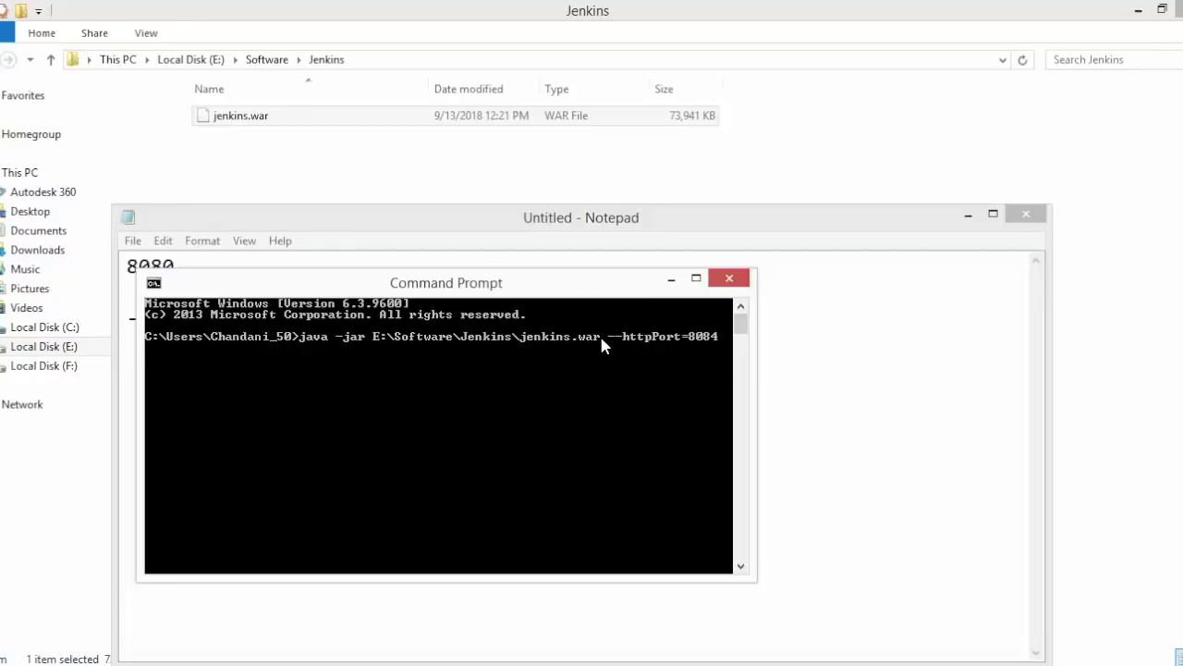
key(BackSpace)
key(BackSpace)
key(BackSpace)
key(BackSpace)
key(BackSpace)
key(BackSpace)
key(BackSpace)
key(BackSpace)
key(BackSpace)
key(BackSpace)
key(BackSpace)
key(BackSpace)
key(Return)
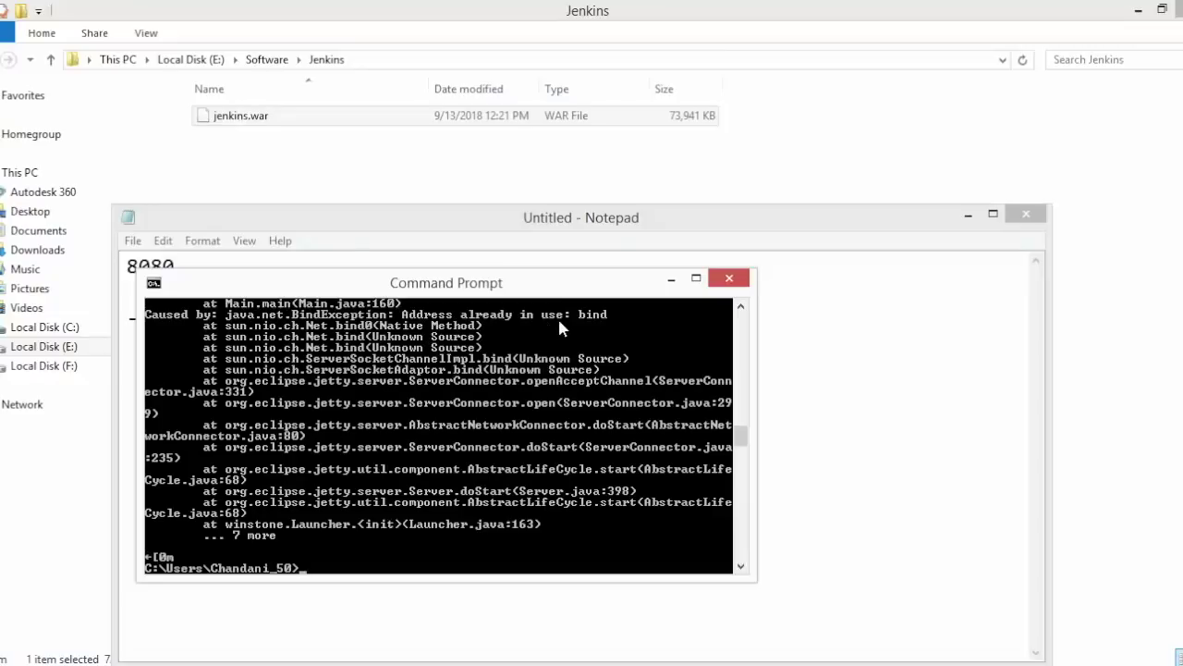
- After the address-in-use error, clear the console and rerun the command with --httpPort=8084
text(cls)
key(Return)
key(Up)
key(Up)
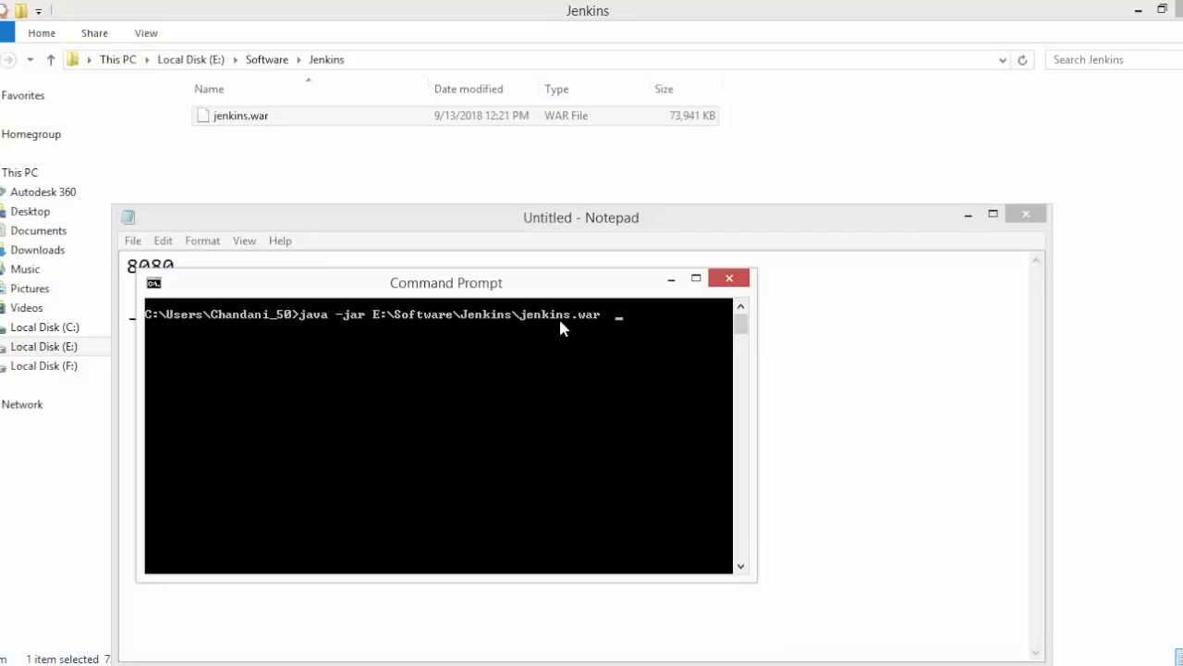
text(--httpPort=8084)
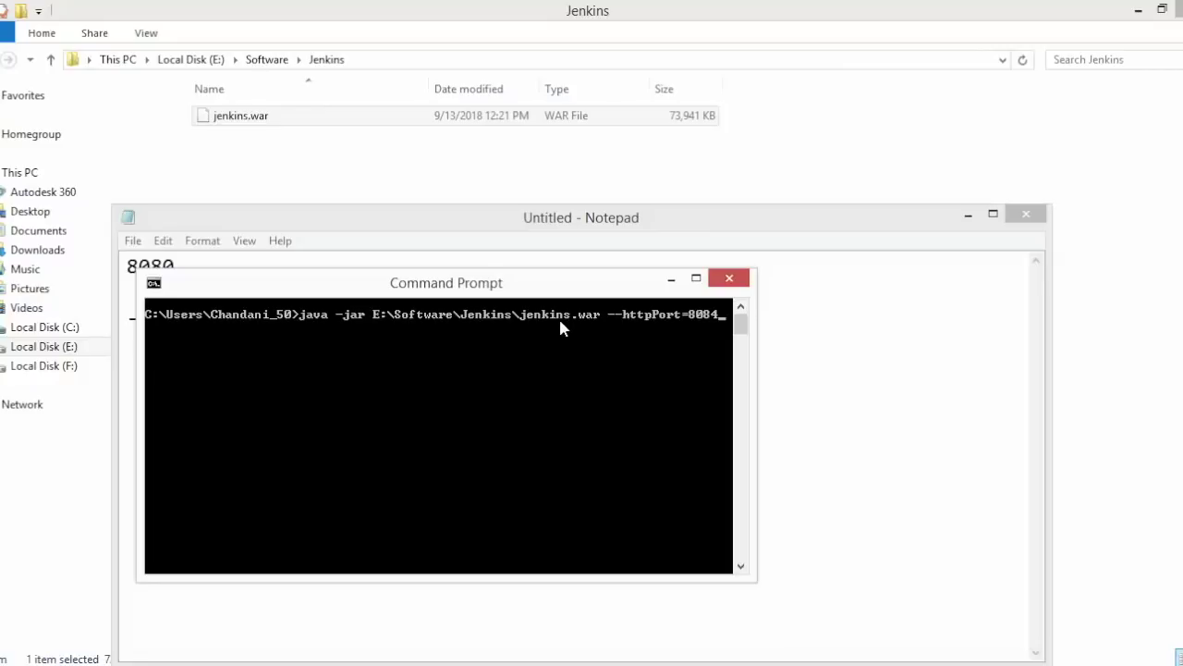
key(Return)
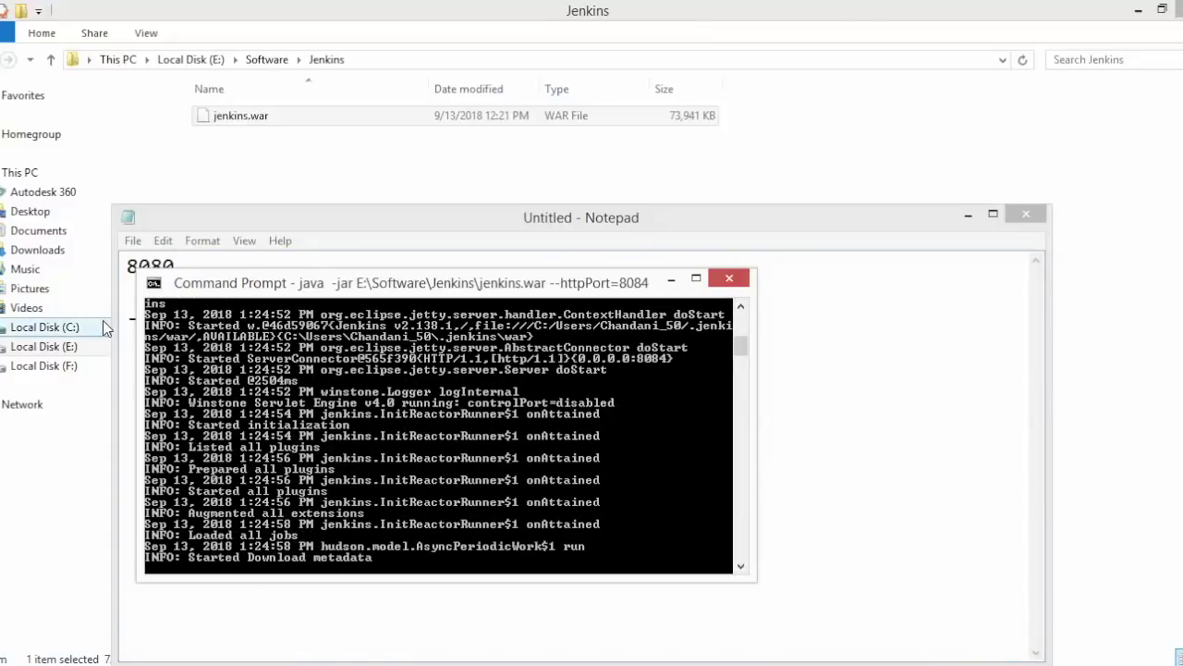
- Open the .jenkins folder under C:\Users in the user's profile folder
click(57, 329)
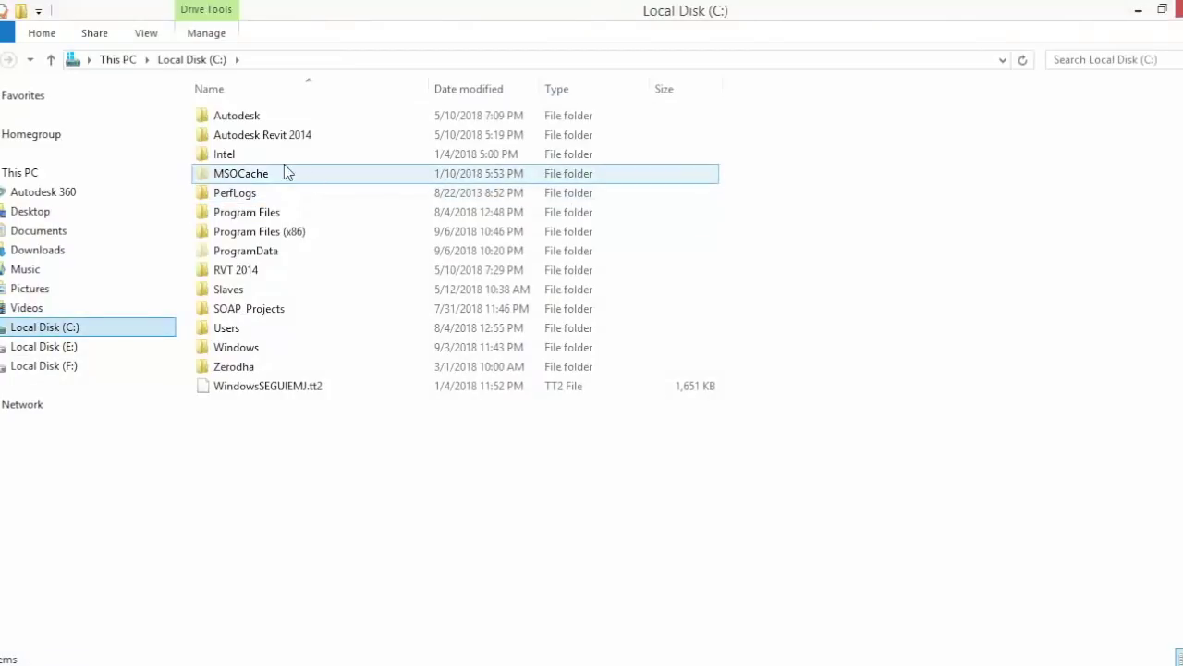
click(228, 332)
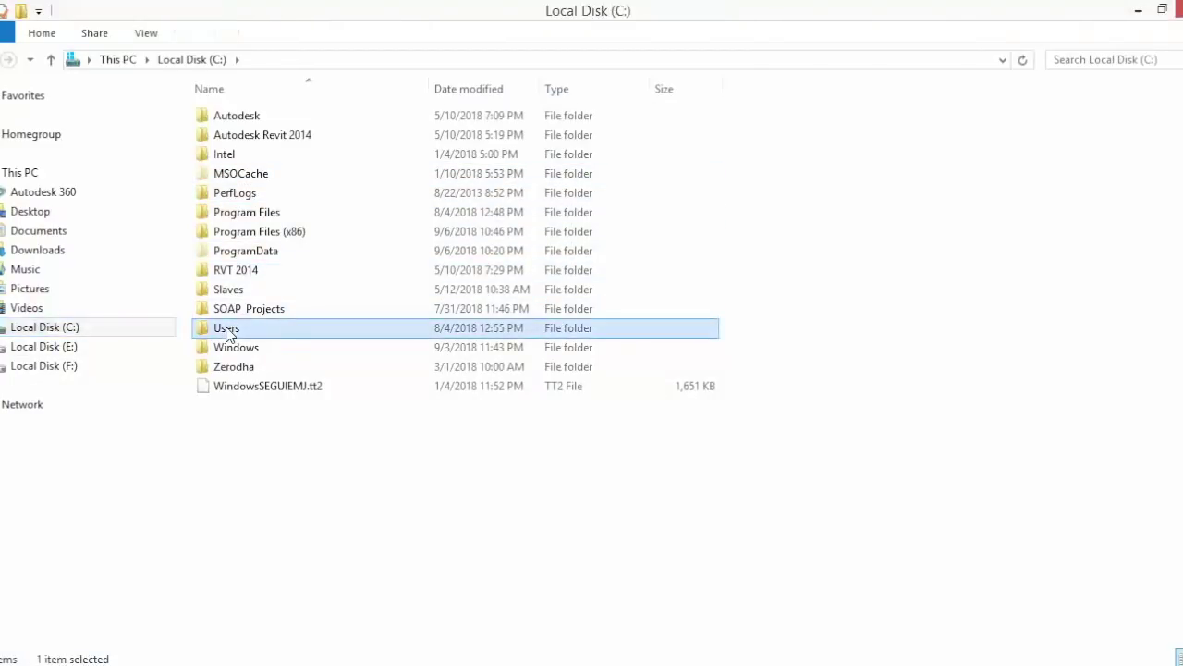
double_click(228, 331)
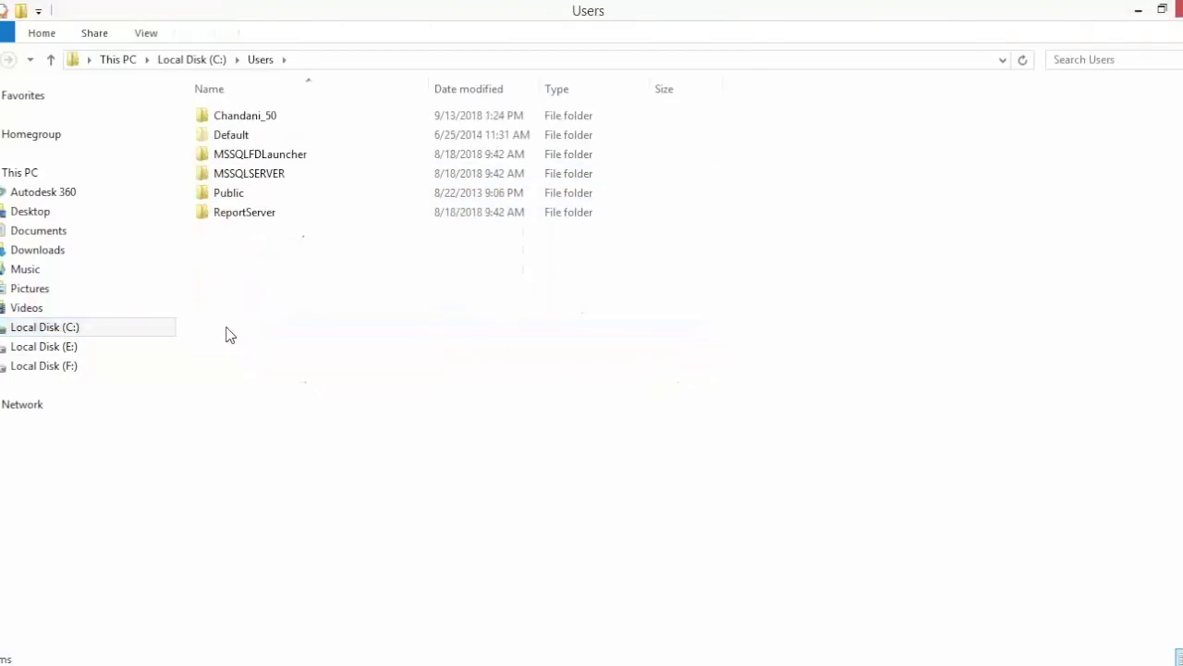
double_click(246, 121)
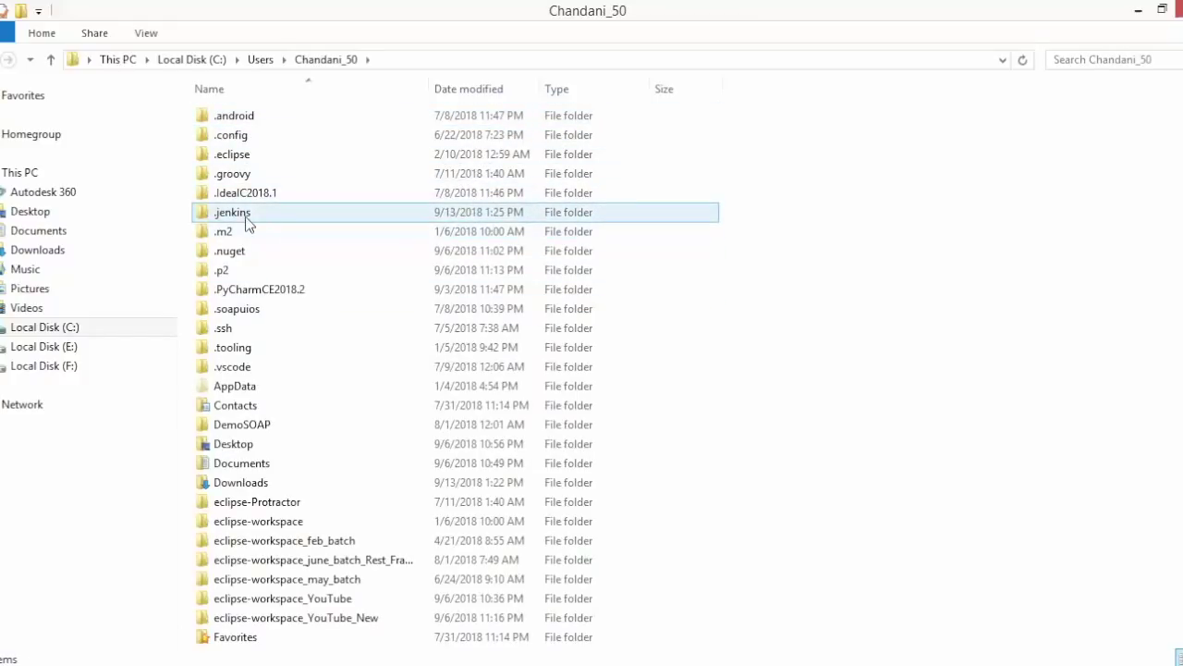
mouse_move(238, 218)
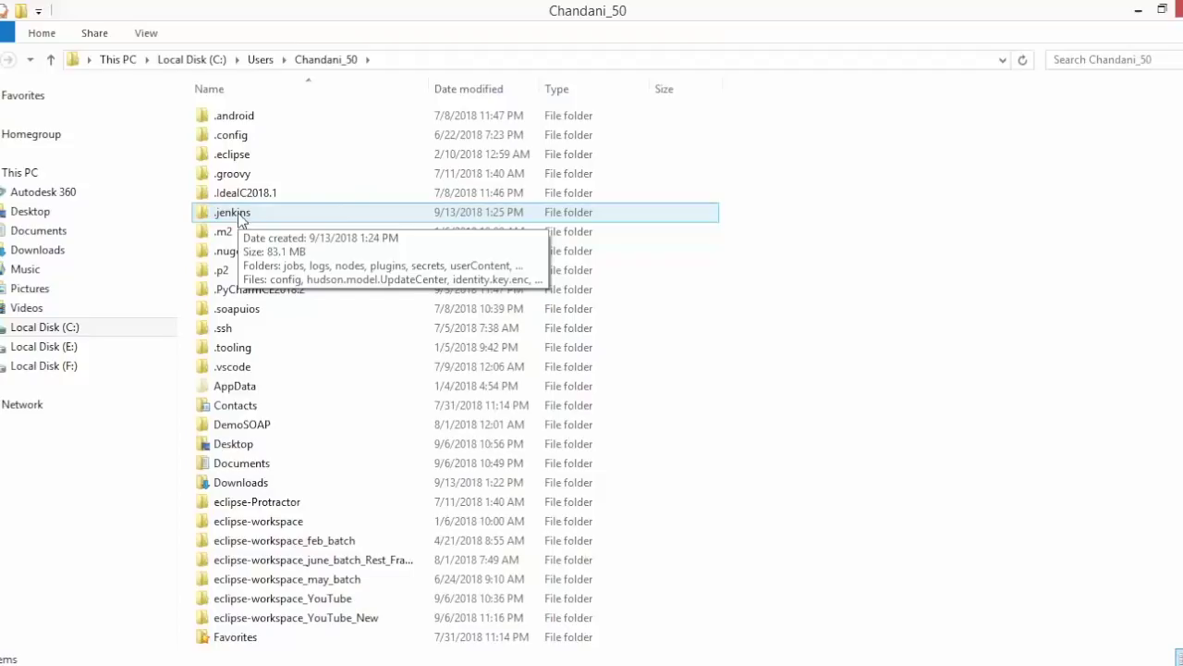
click(238, 218)
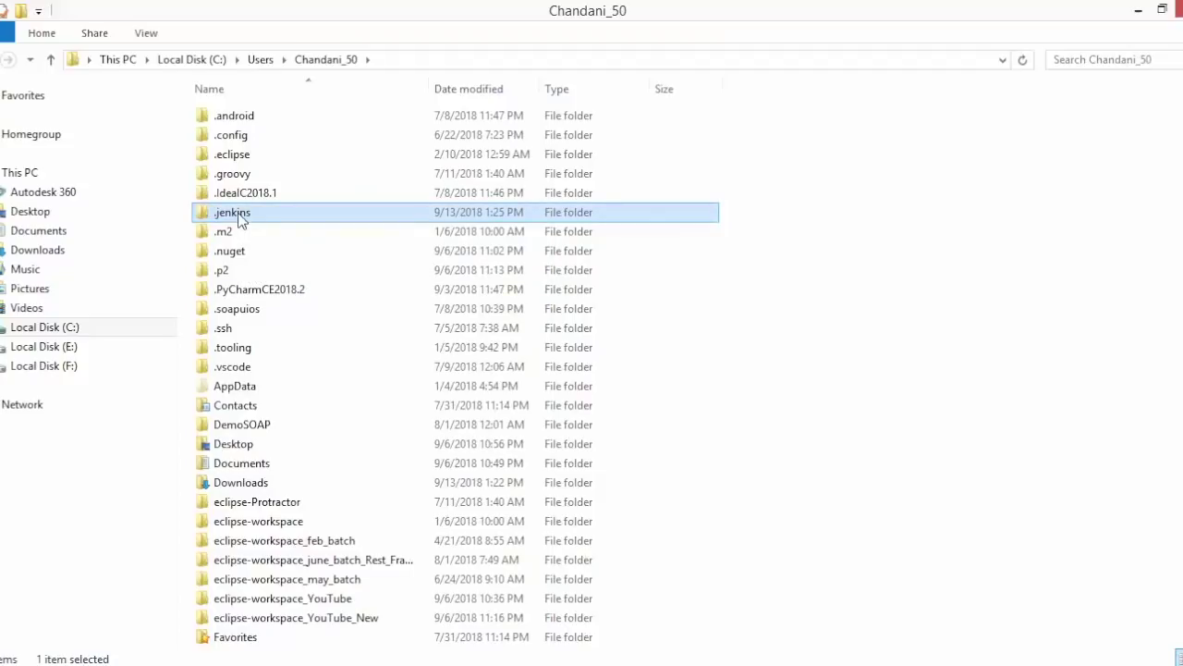
double_click(238, 219)
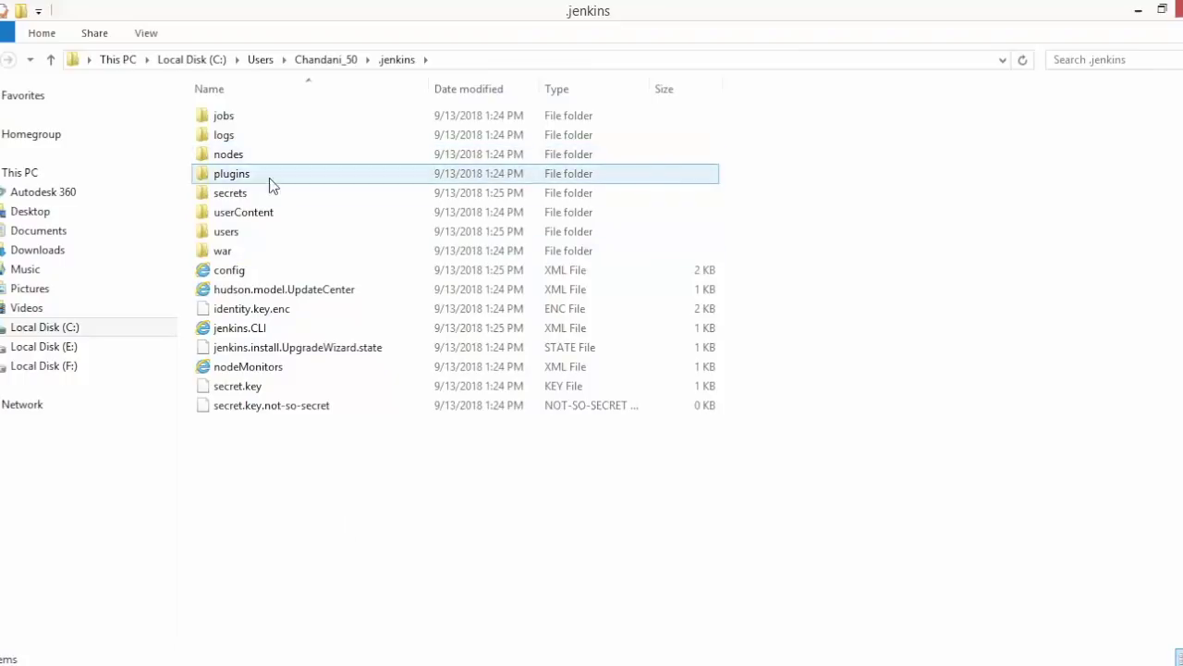
click(275, 328)
click(290, 518)
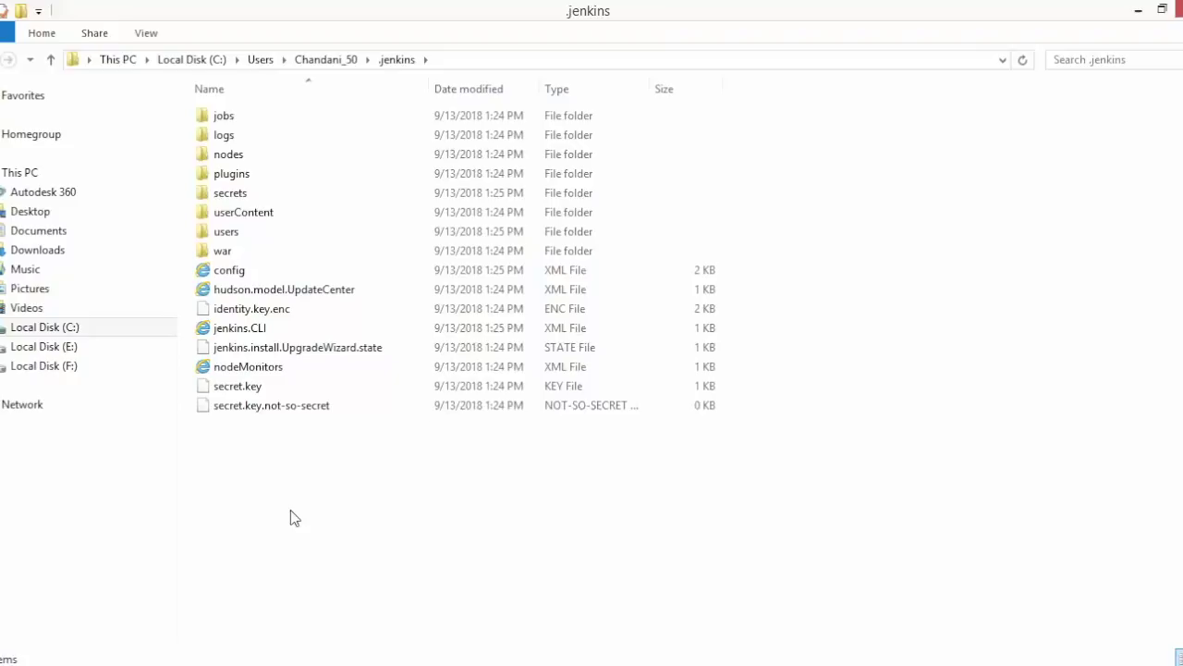
- Confirm in the console that Jenkins is fully up on port 8084, then return to Chrome
click(664, 660)
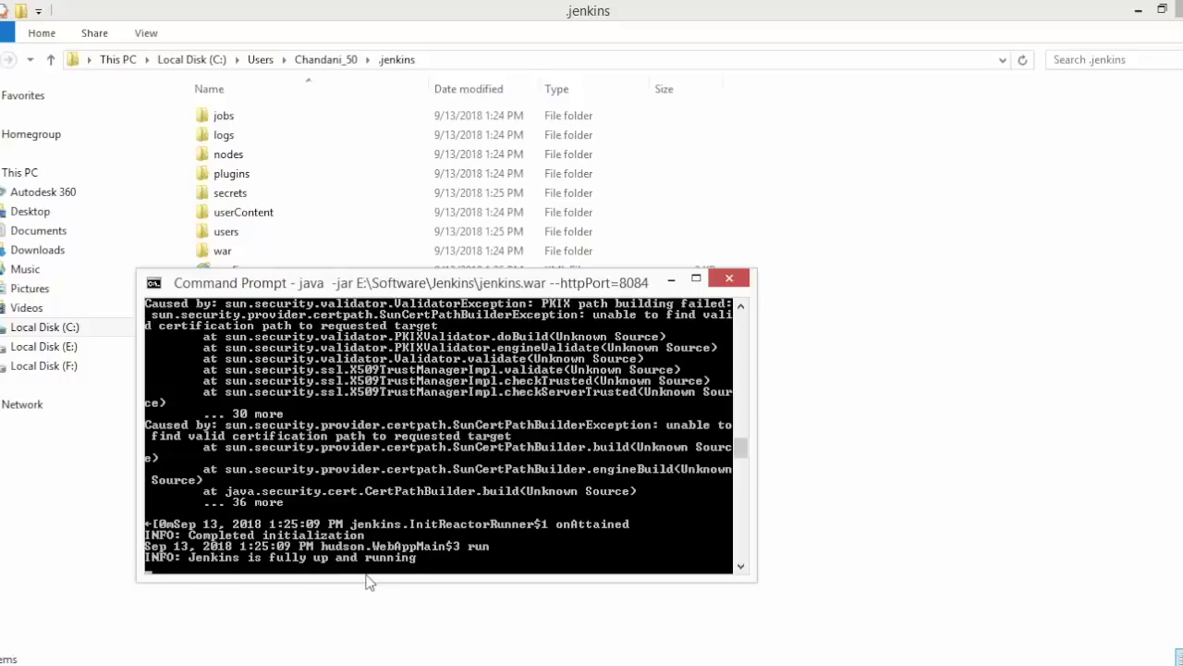
click(294, 594)
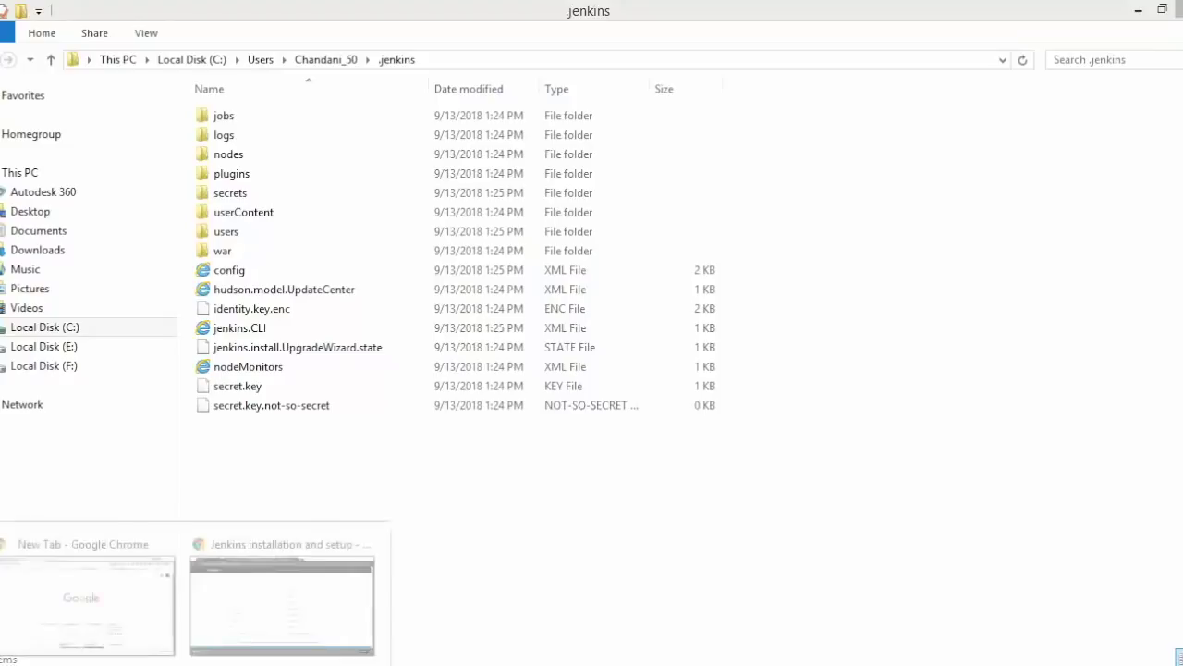
click(300, 602)
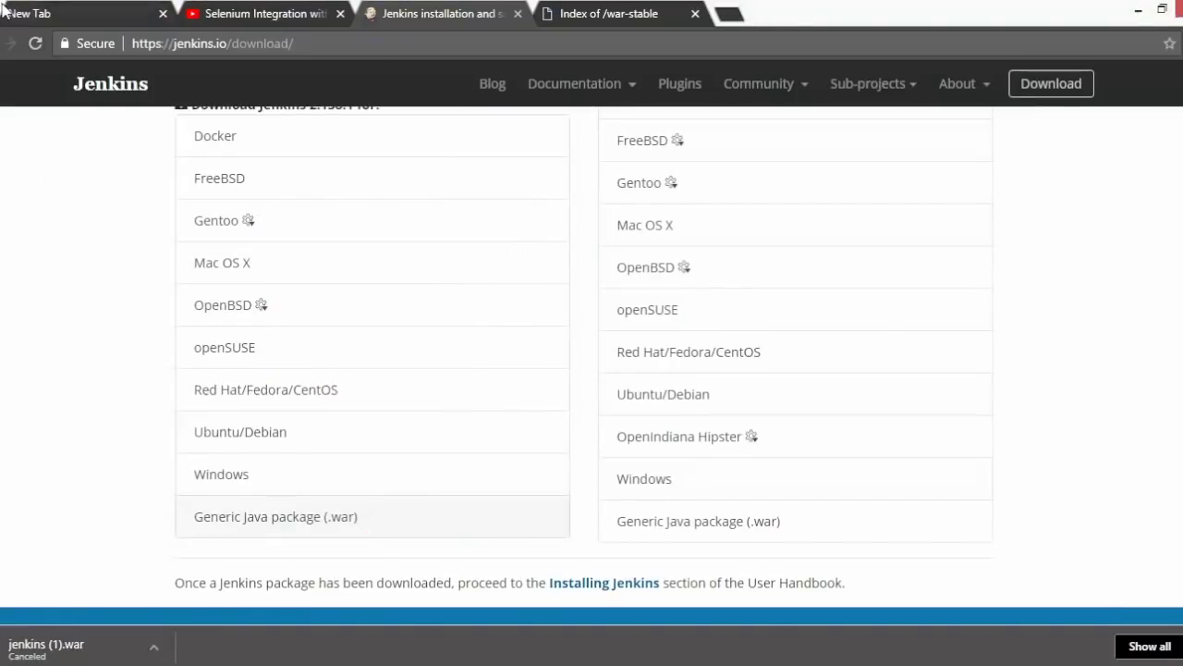
- Load localhost:8084 and select the initialAdminPassword file path on the Unlock Jenkins page
click(82, 12)
click(191, 40)
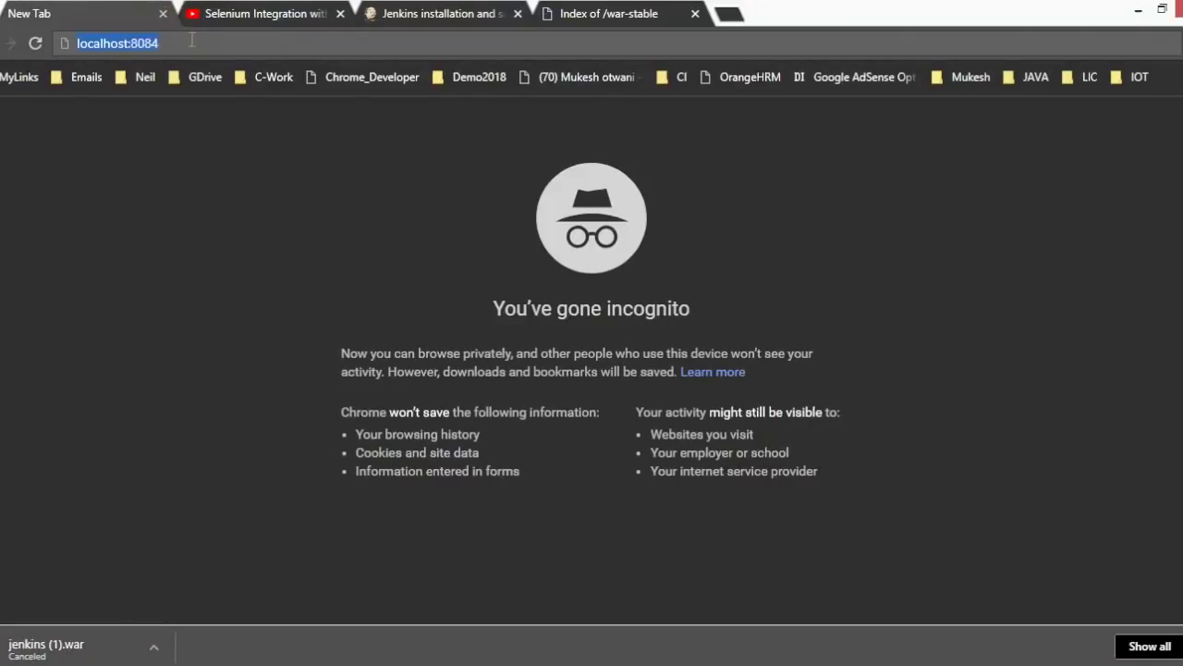
click(191, 40)
key(Return)
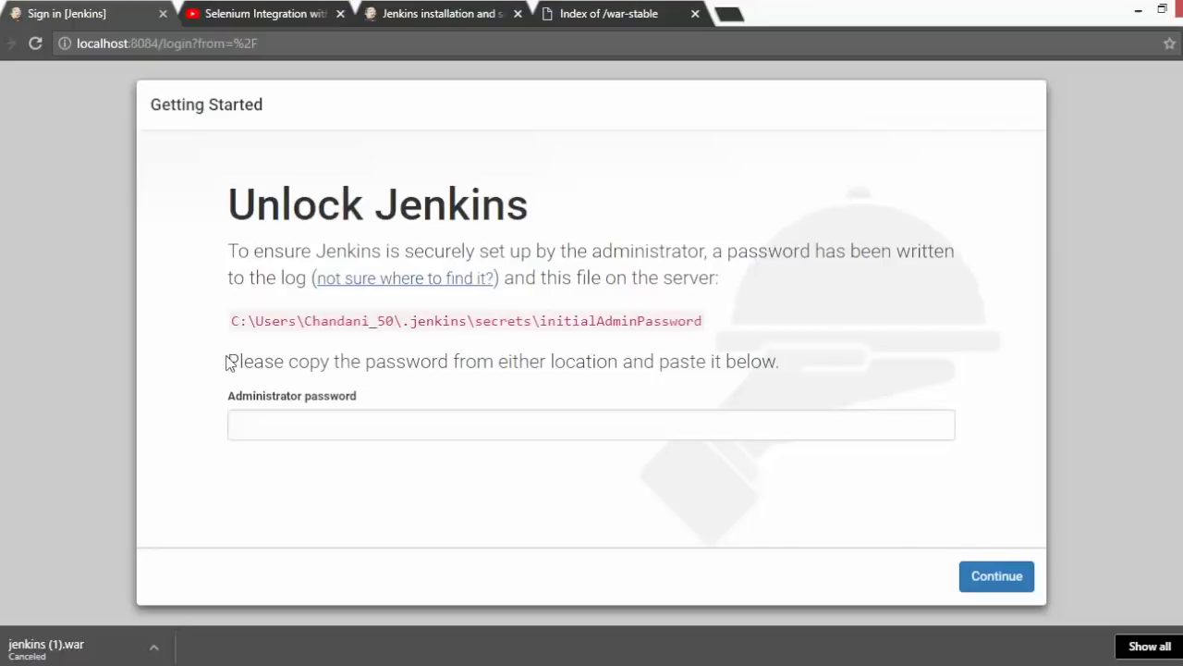
drag(231, 321, 706, 324)
key(ctrl+c)
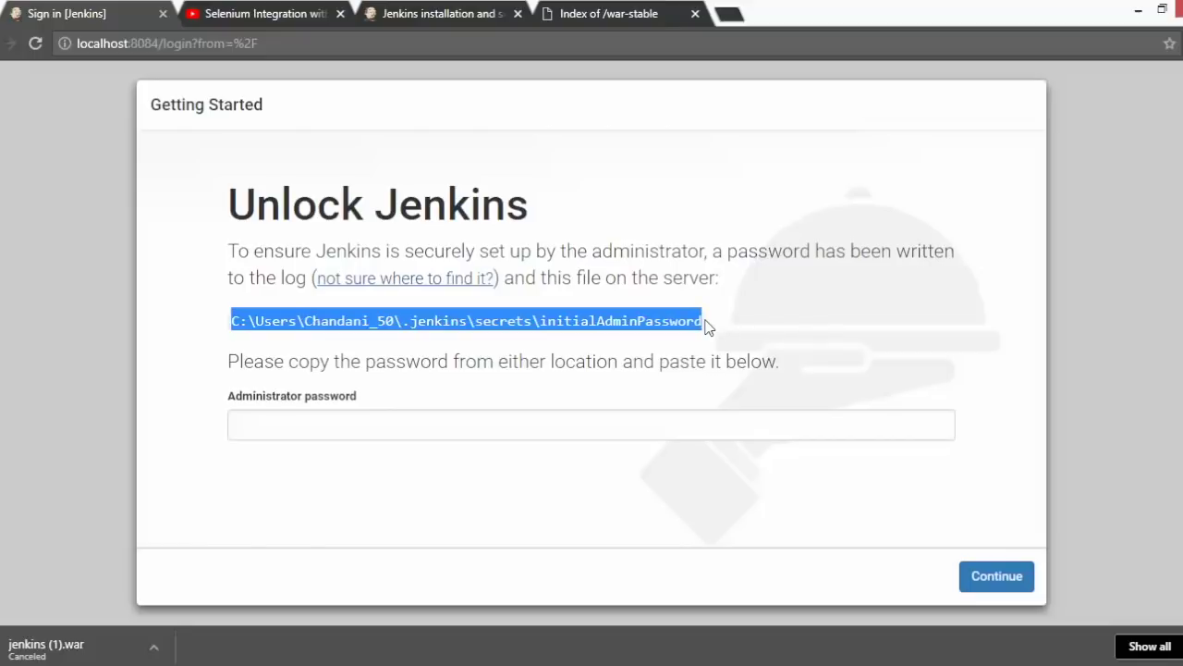
- Open the initialAdminPassword file in Notepad by pasting its path into Explorer's address bar
mouse_move(434, 658)
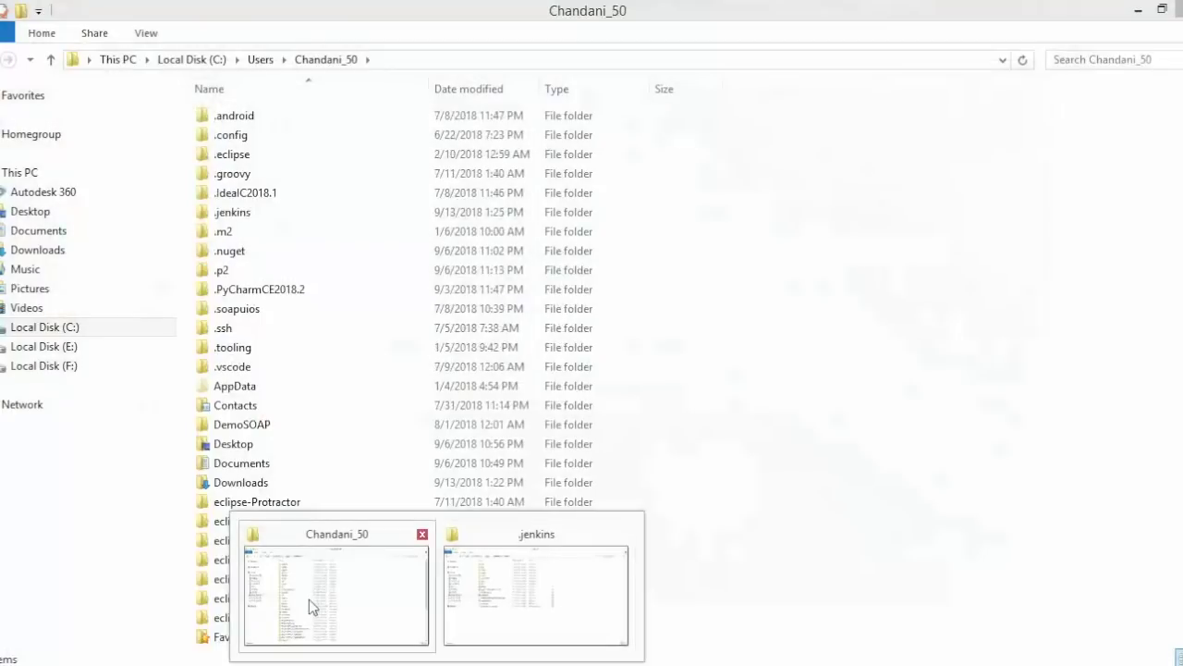
click(309, 599)
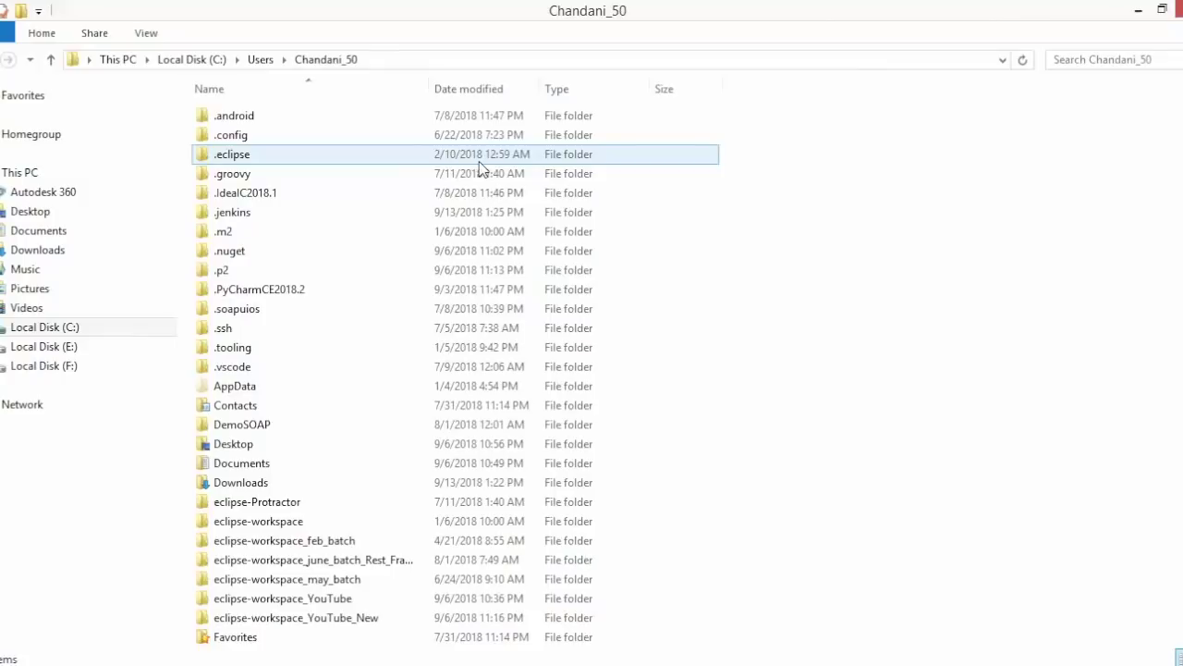
click(422, 59)
key(ctrl+v)
key(Return)
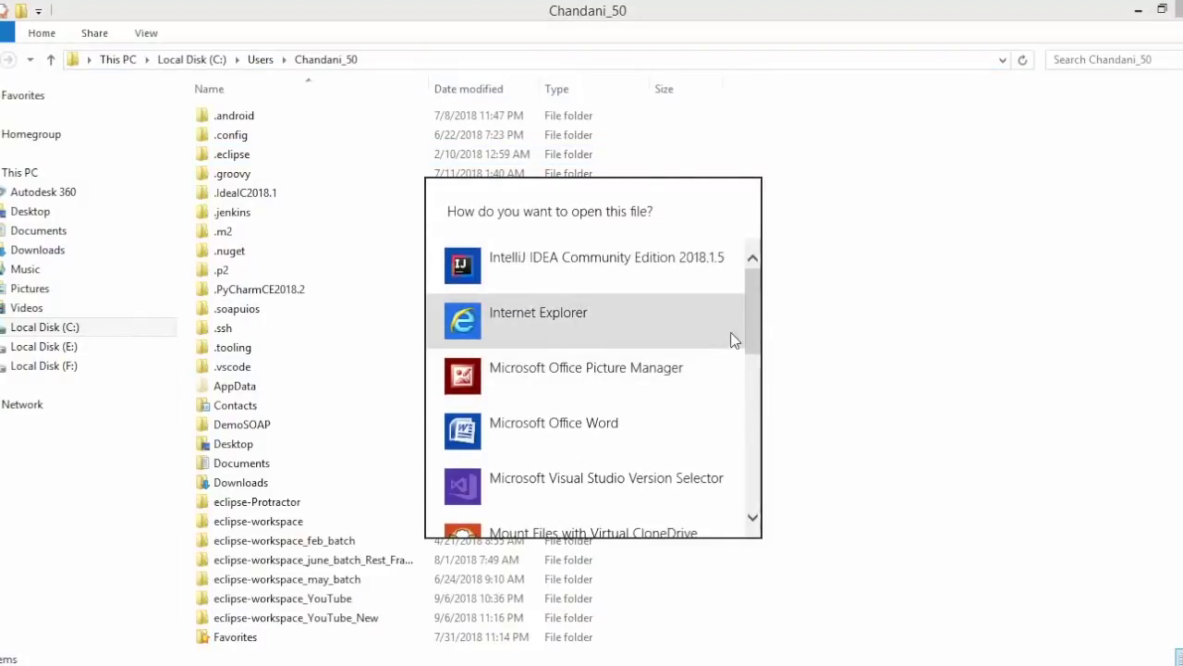
mouse_move(753, 336)
mouse_down()
mouse_move(752, 476)
mouse_move(742, 366)
mouse_up()
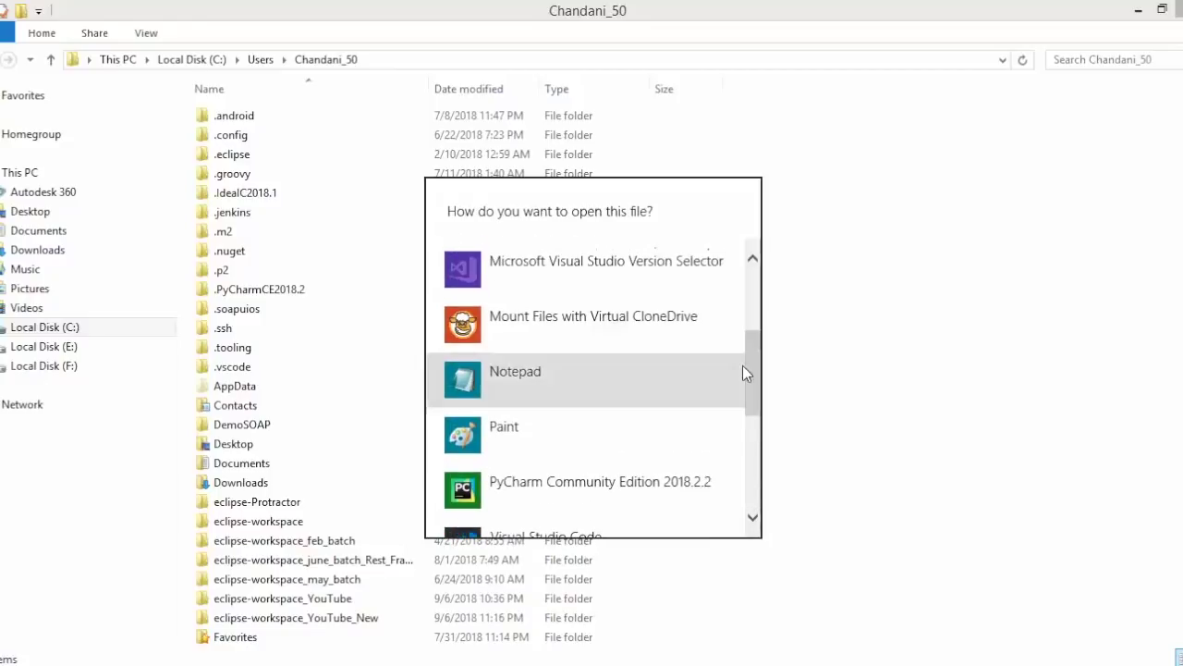
click(611, 372)
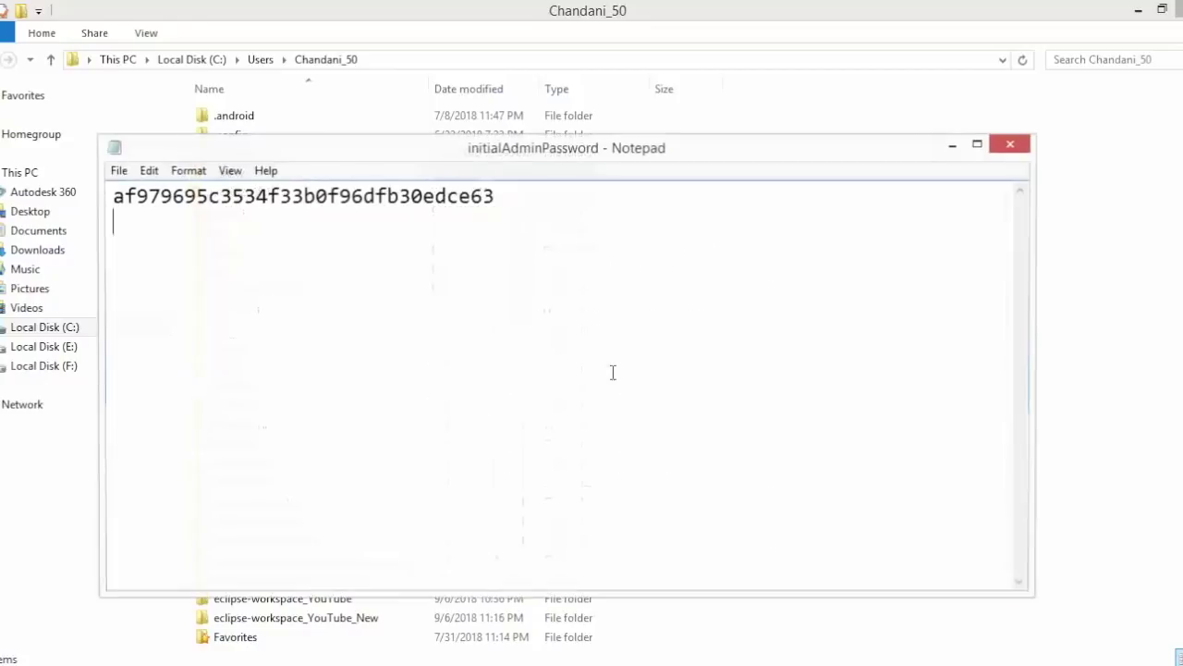
- Select the administrator password and go back to the Unlock Jenkins page
double_click(335, 197)
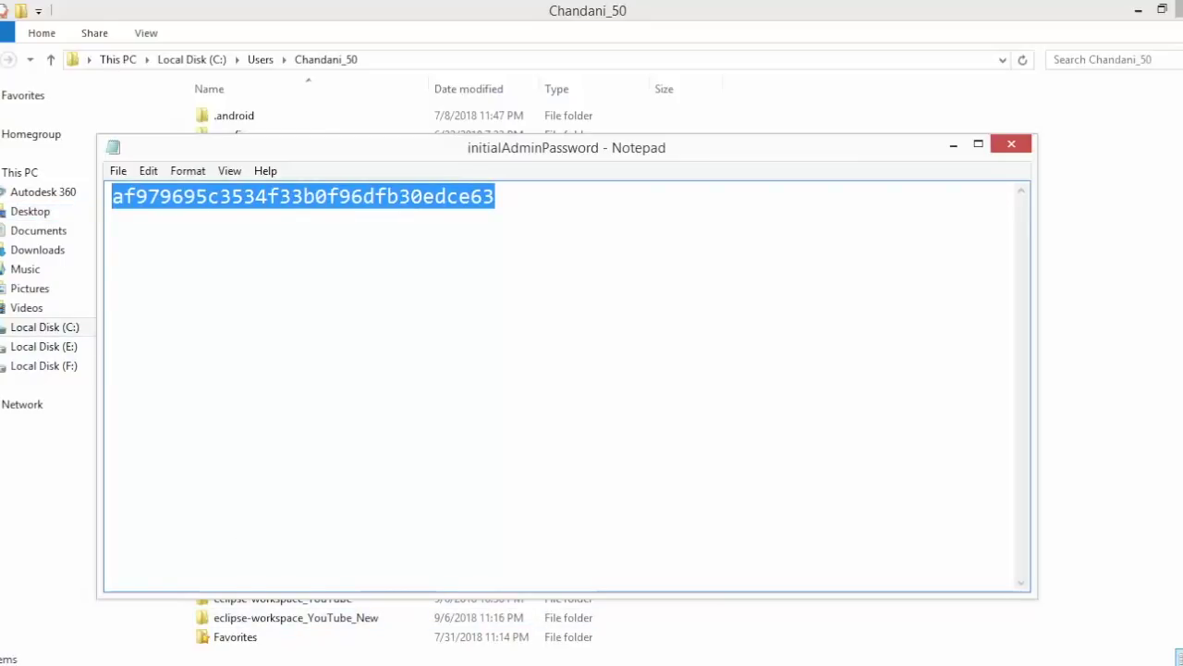
click(185, 661)
click(257, 620)
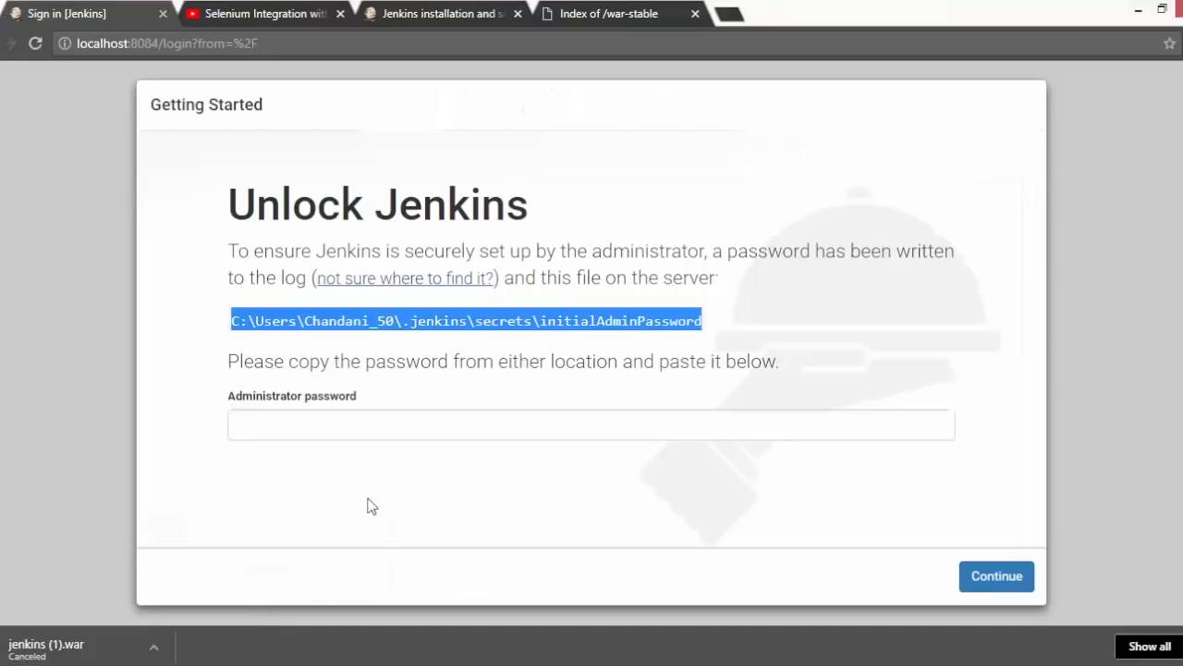
- Paste the administrator password into the field and continue to unlock Jenkins
click(400, 428)
key(ctrl+v)
click(994, 575)
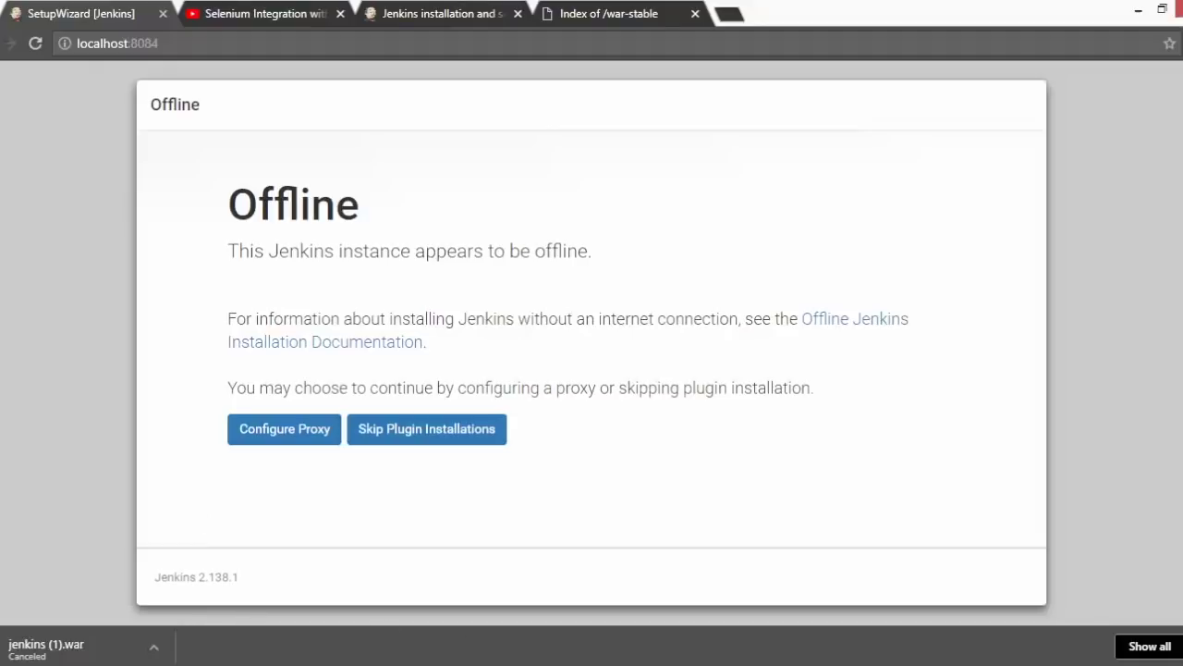
- Open hudson.model.UpdateCenter.xml in Notepad, then Notepad++, closing both without changes
mouse_move(485, 660)
click(552, 595)
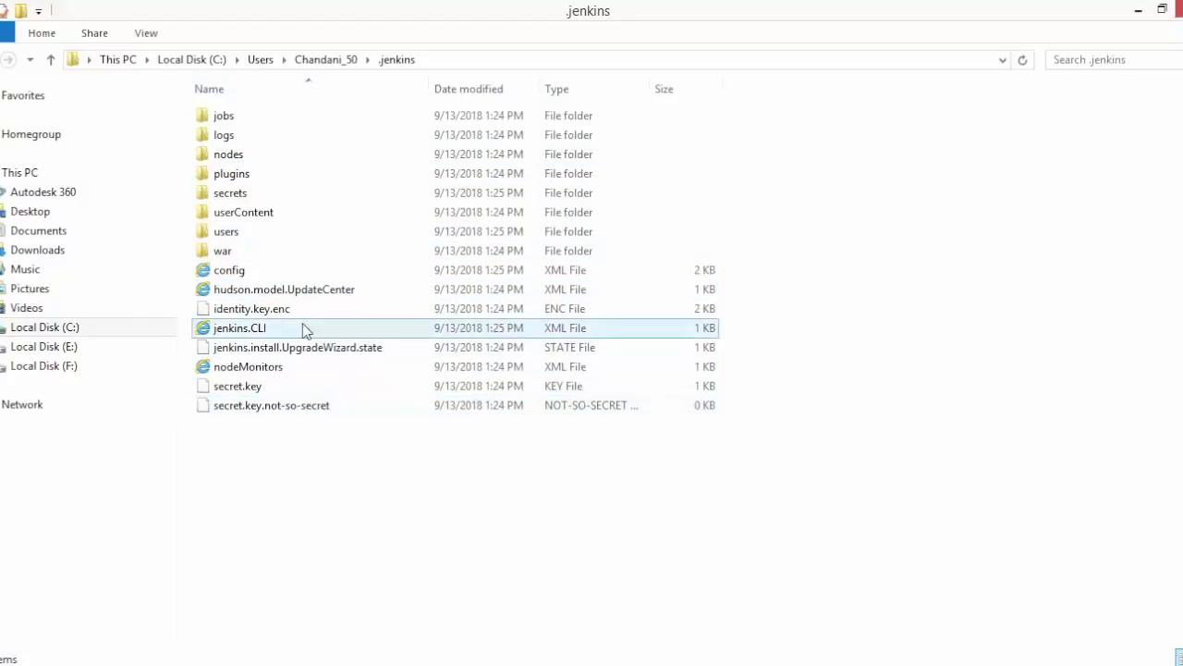
click(247, 301)
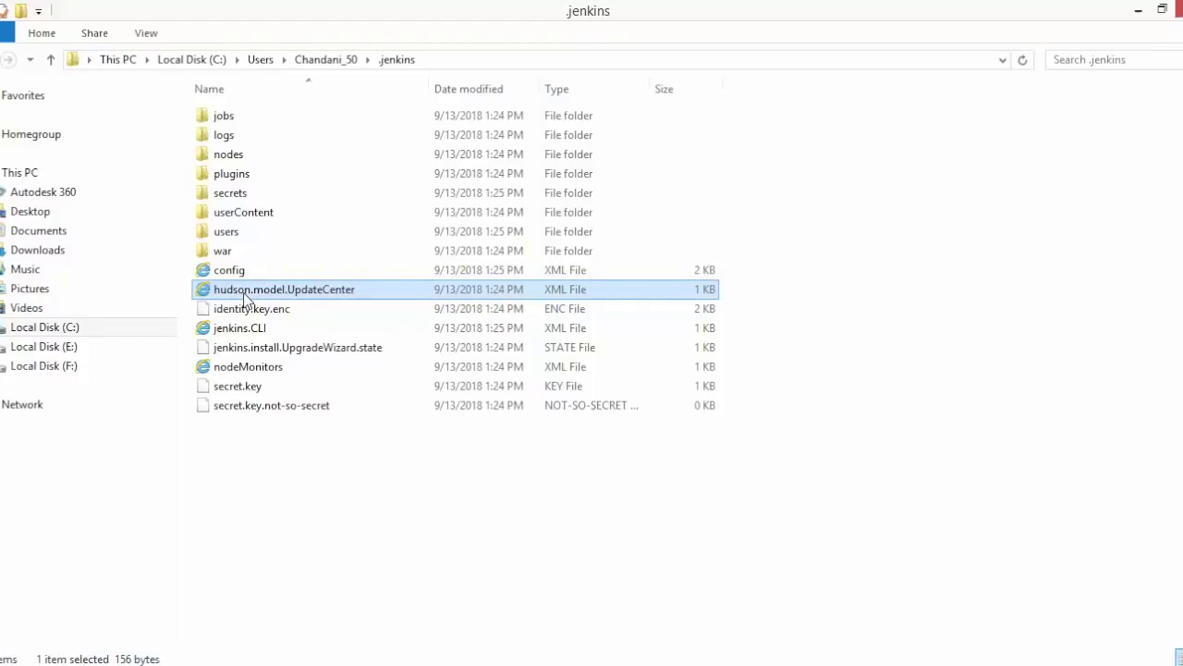
right_click(245, 298)
click(314, 329)
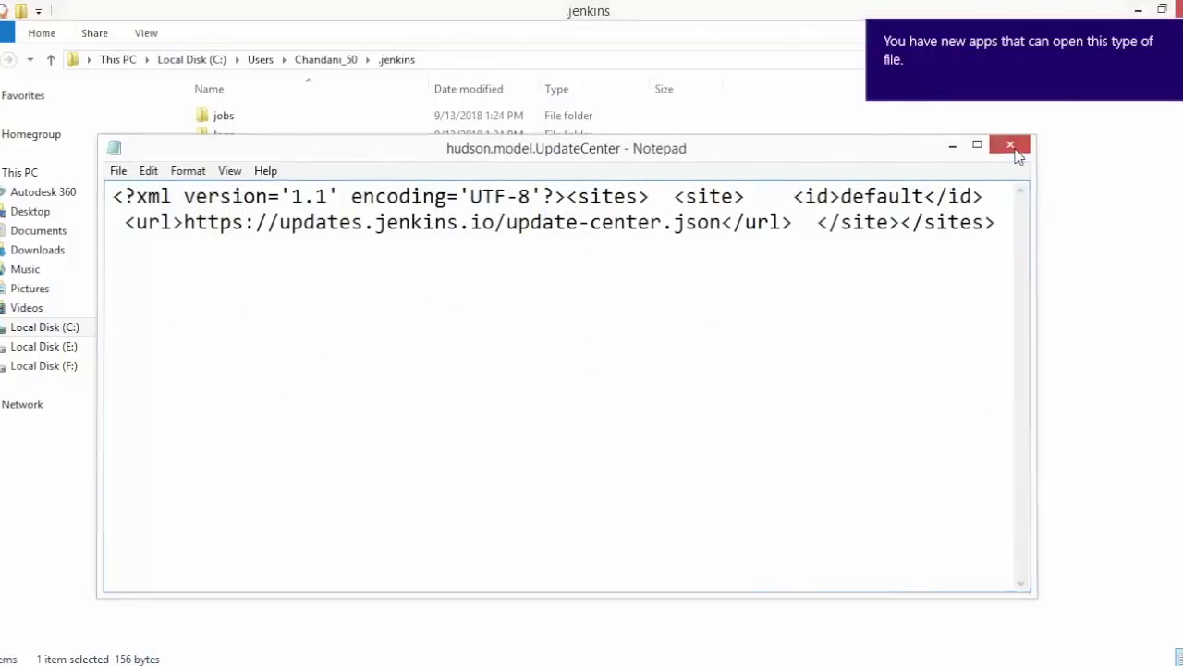
click(1018, 155)
right_click(286, 288)
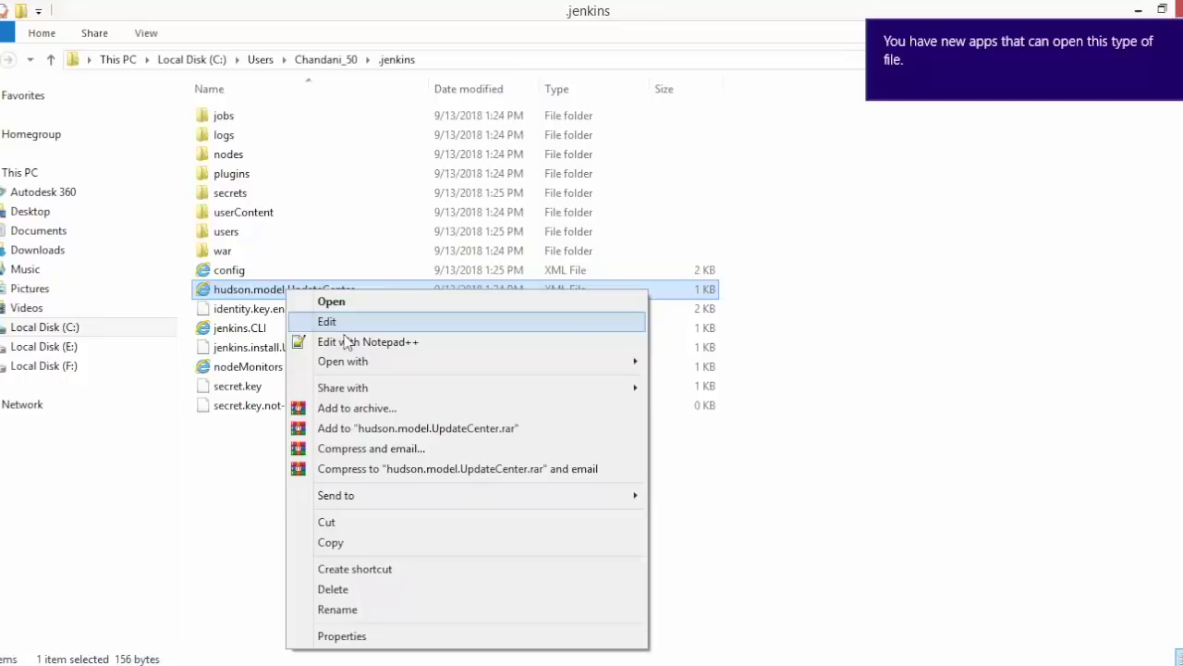
click(347, 341)
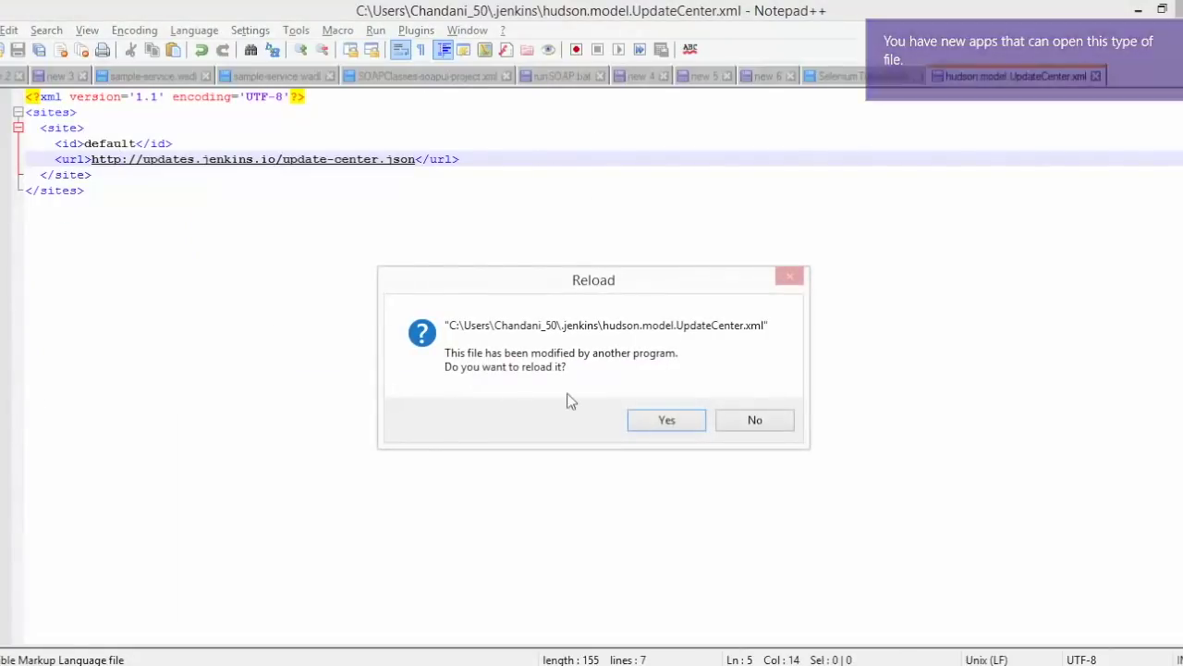
click(753, 419)
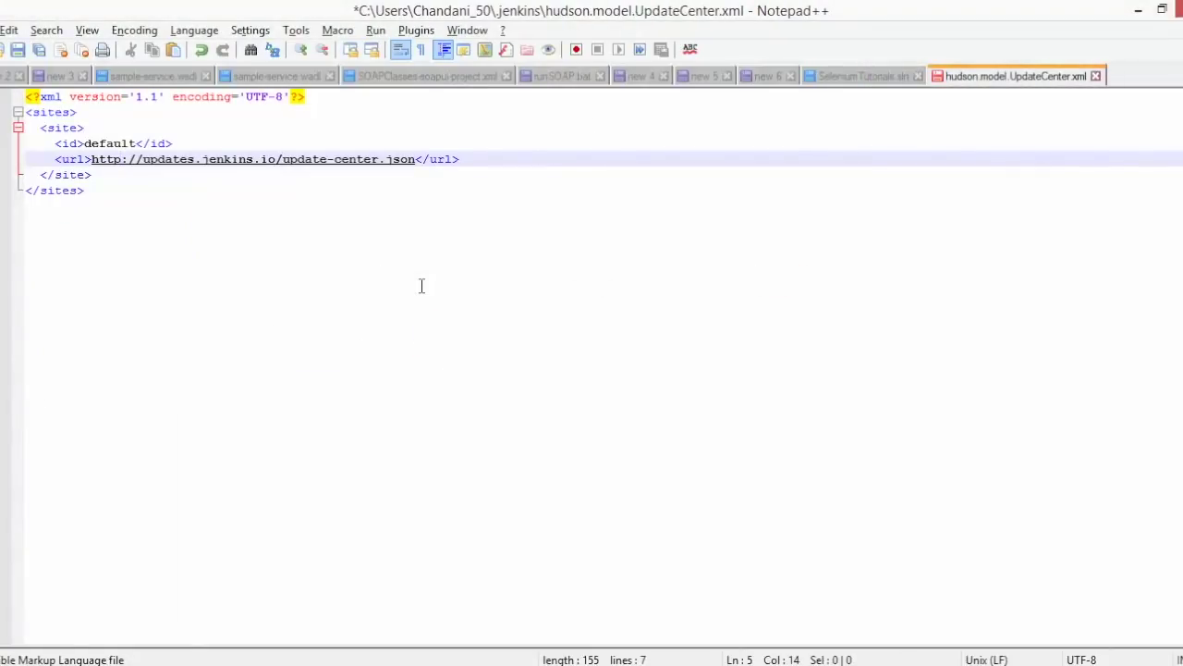
click(1096, 76)
click(666, 408)
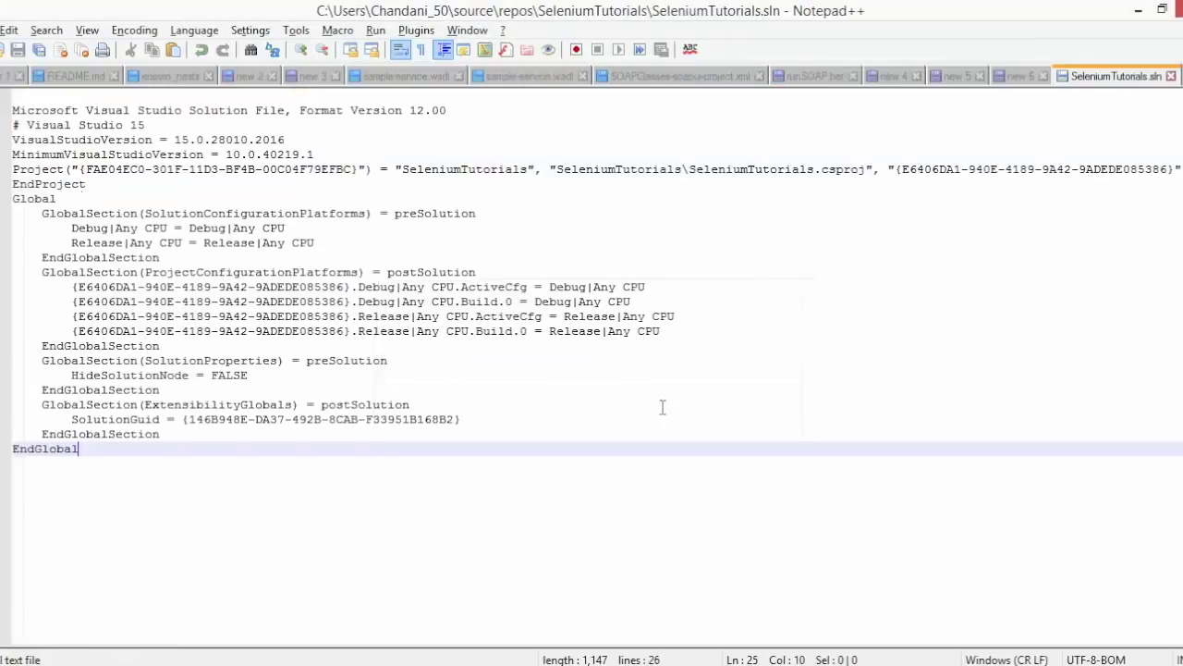
key(alt+Tab)
- Reopen hudson.model.UpdateCenter.xml in Notepad++, change https to http in the URL, and save
right_click(256, 293)
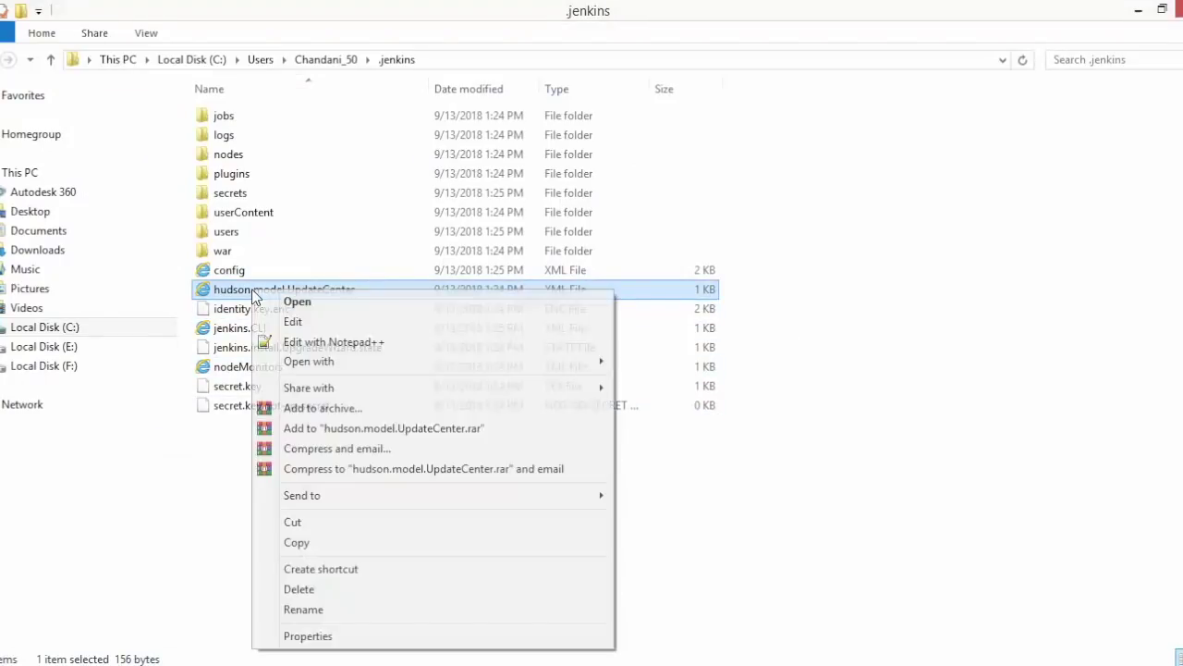
click(302, 342)
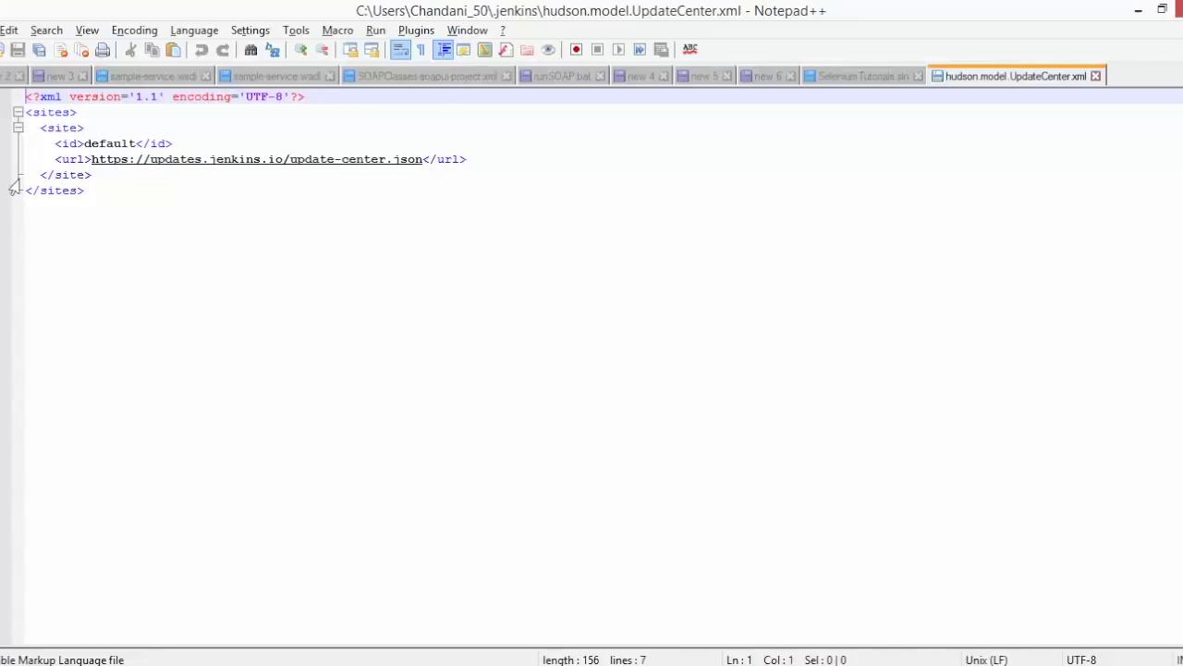
click(85, 160)
key(Right)
key(Right)
key(Right)
key(Right)
key(Right)
key(Right)
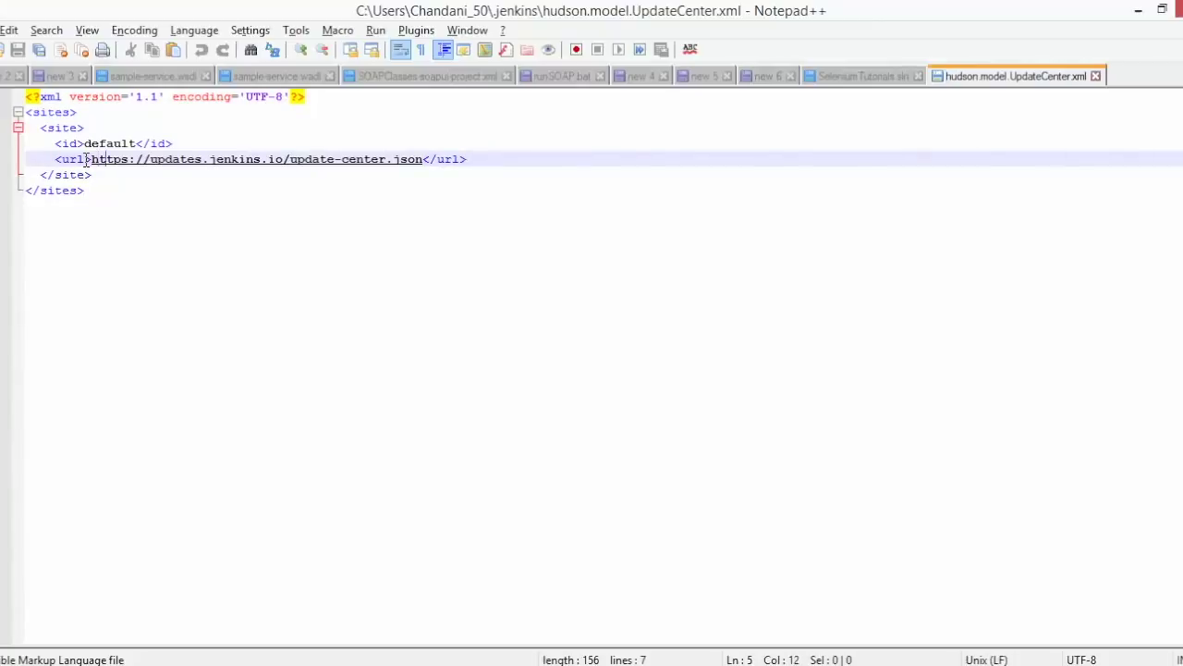
key(BackSpace)
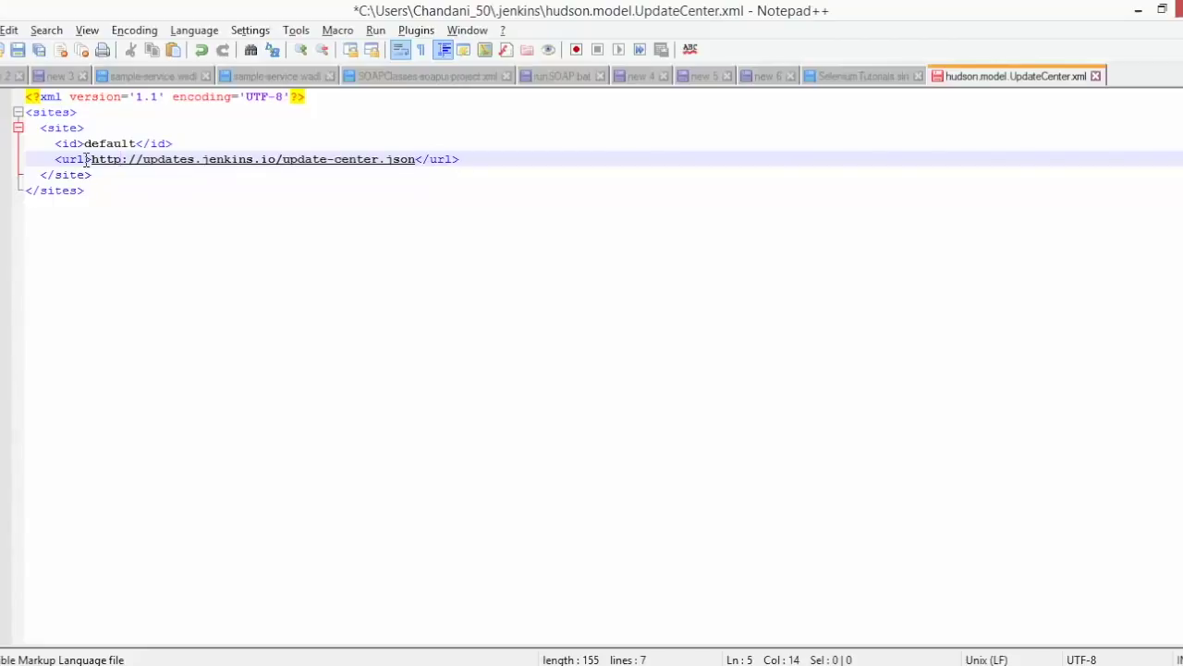
key(ctrl+s)
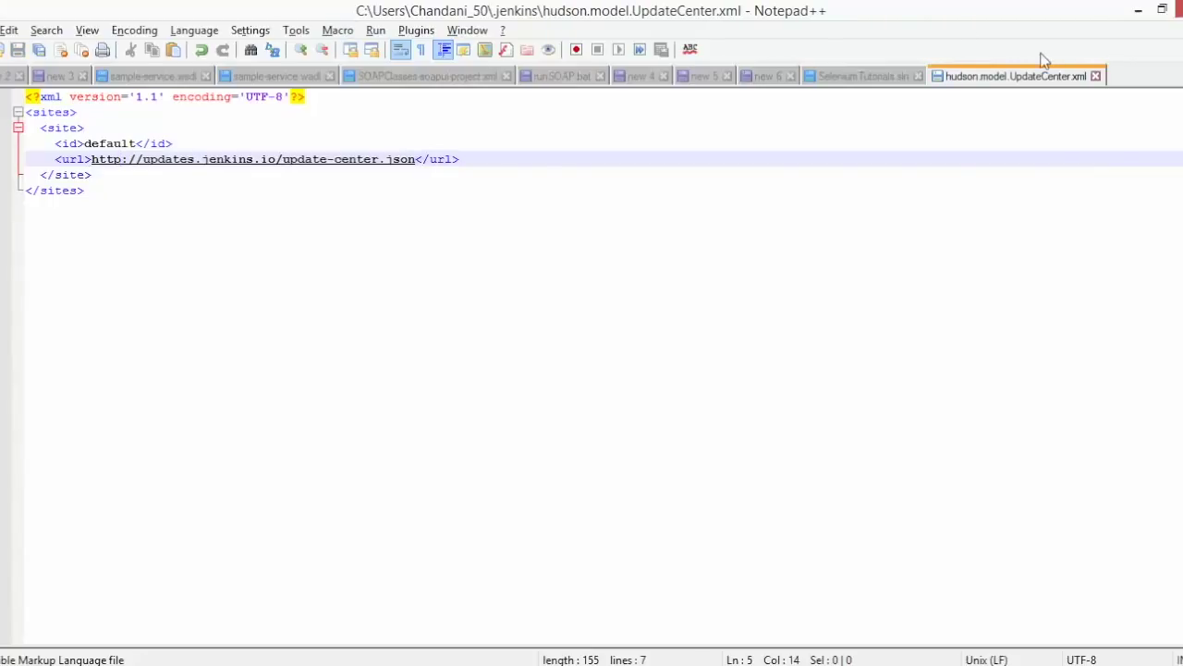
- Restart the Jenkins server on port 8084 from the console, then return to the setup page
click(1096, 76)
key(alt+Tab)
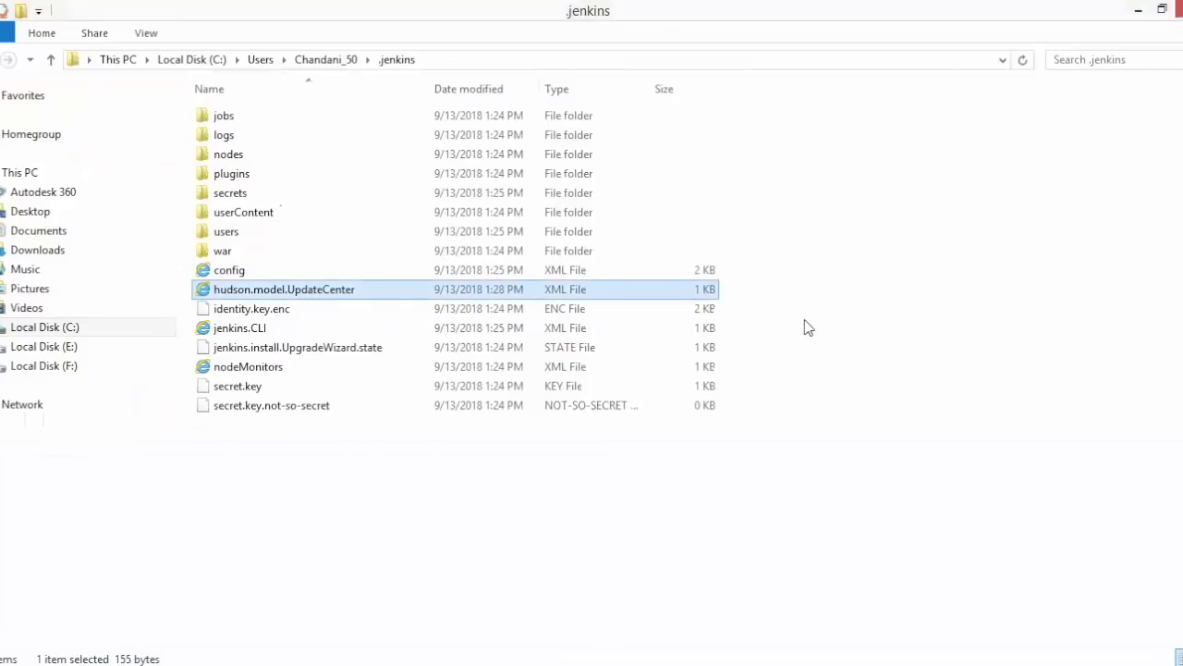
key(alt+Tab)
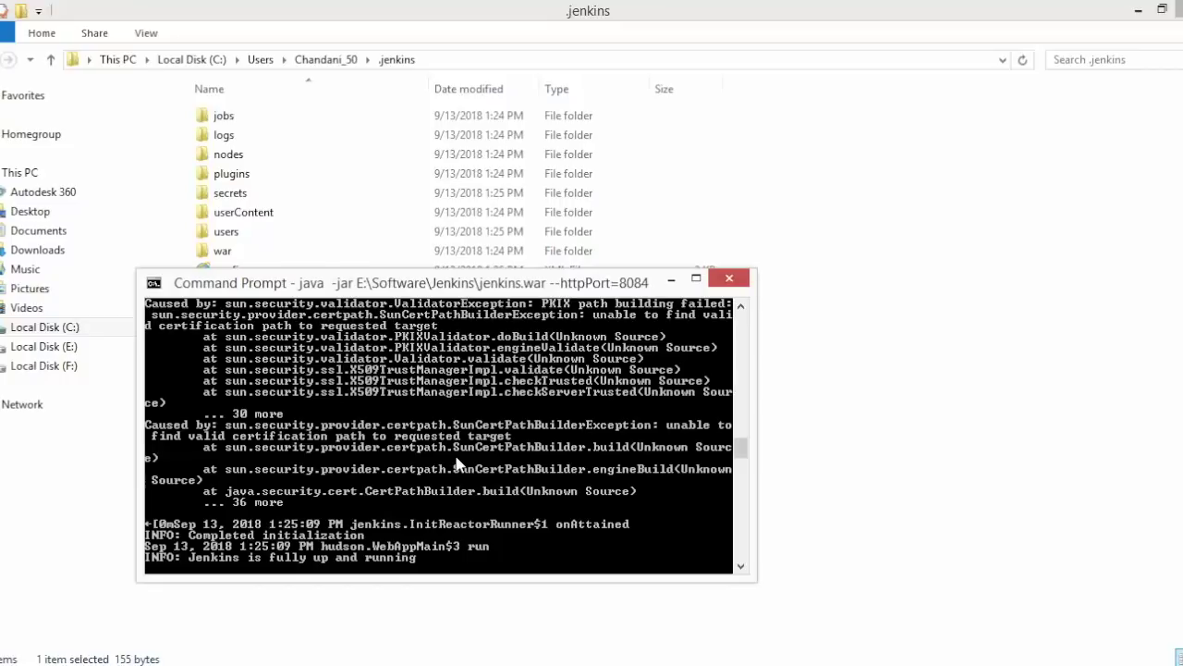
key(ctrl+c)
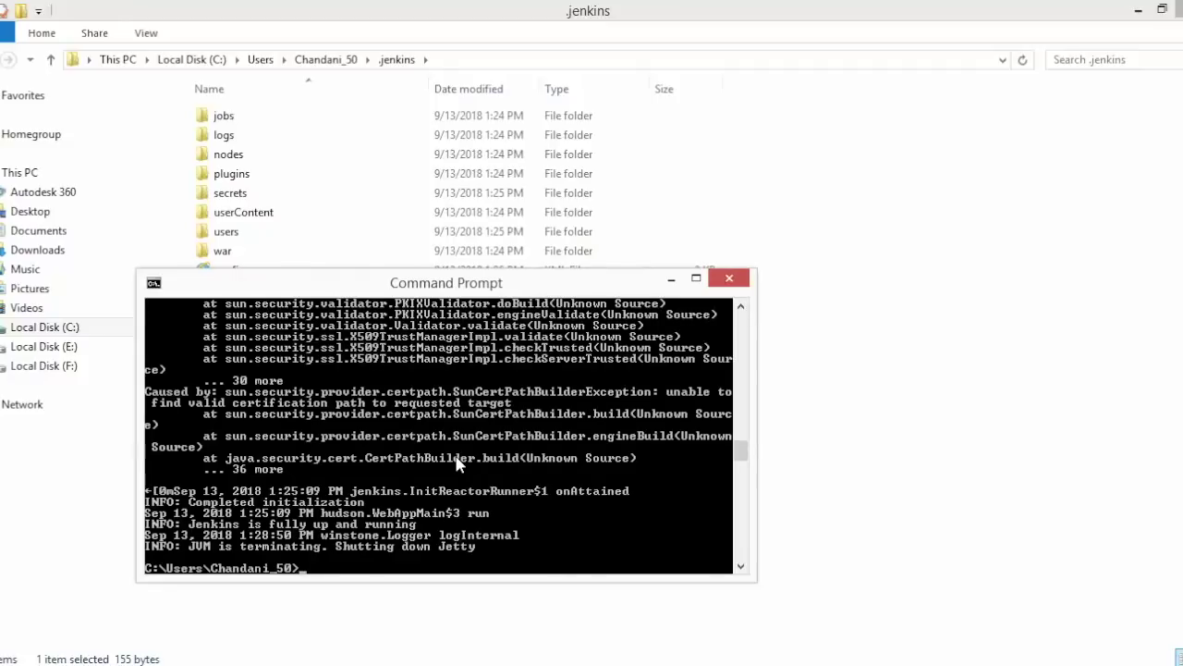
key(Up)
key(Return)
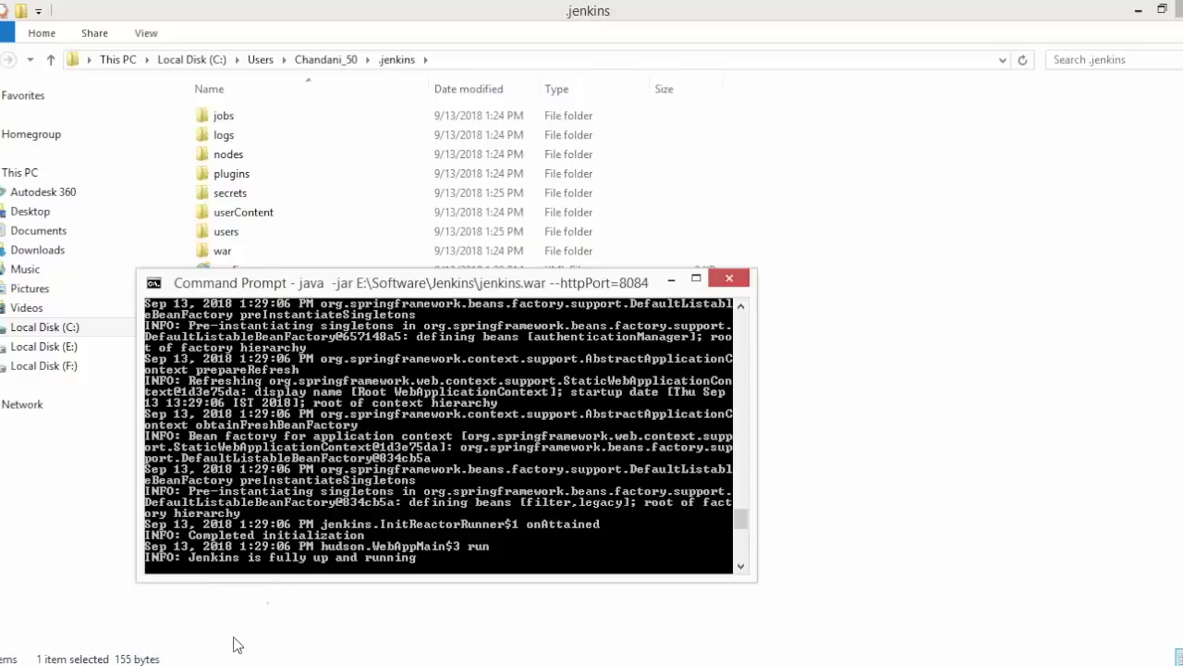
mouse_move(204, 665)
click(279, 608)
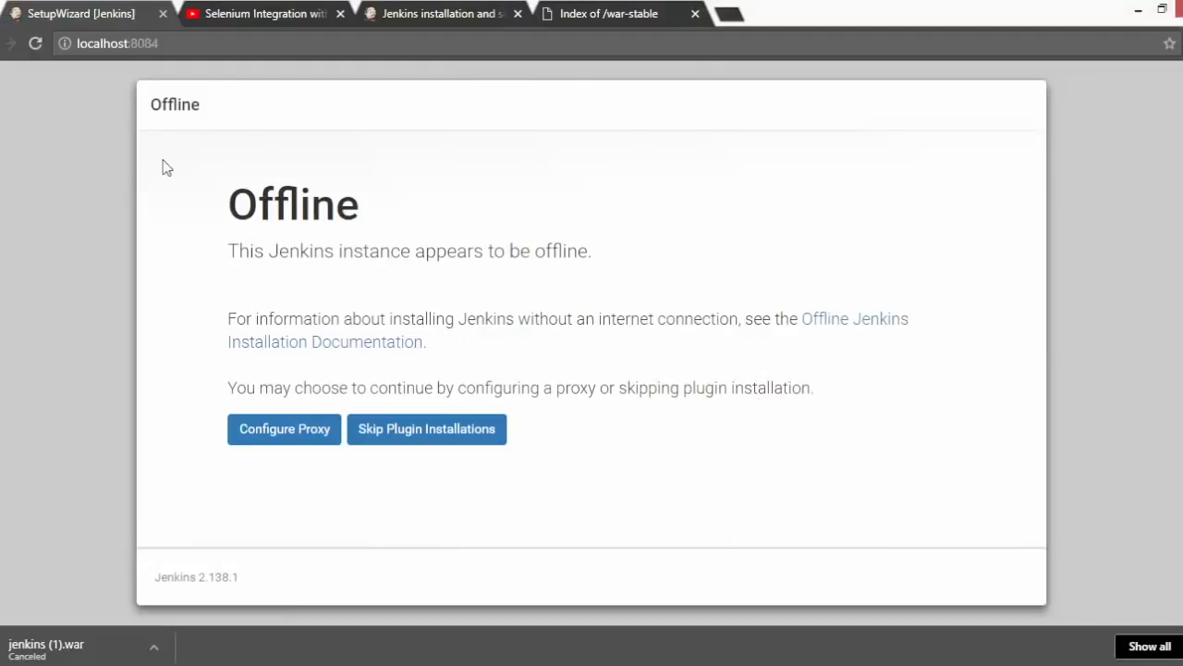
- Reload the Jenkins setup page and submit the administrator password copied from Notepad
click(36, 46)
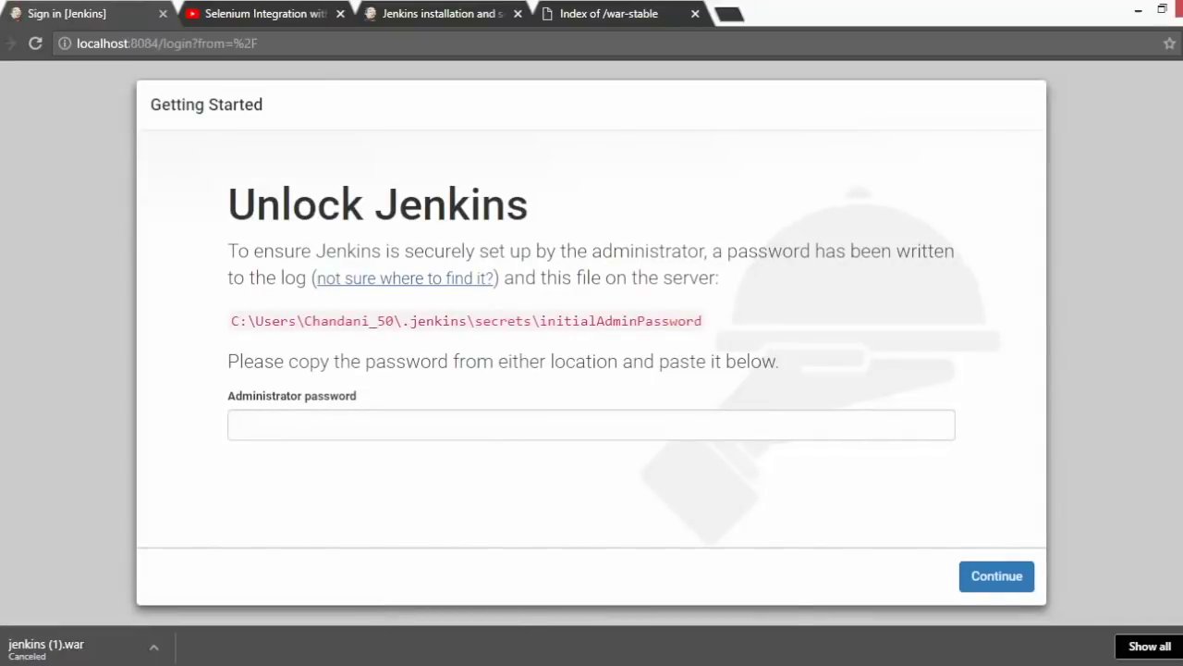
mouse_move(808, 599)
click(736, 600)
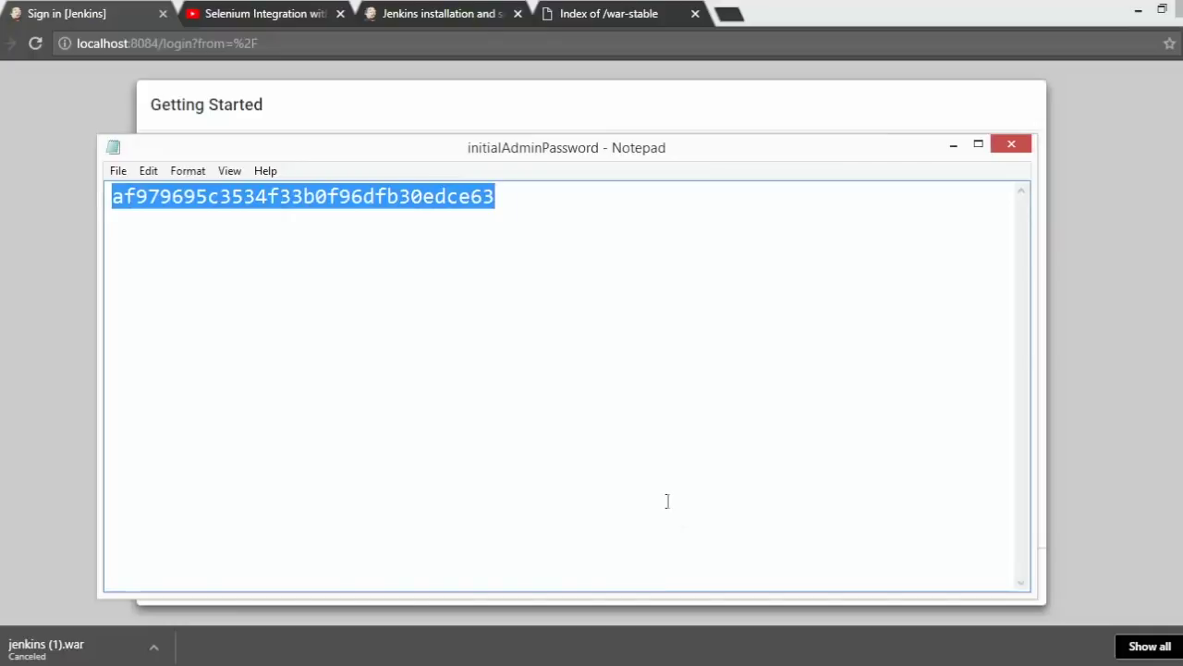
key(alt+Tab)
click(394, 424)
key(ctrl+v)
click(998, 573)
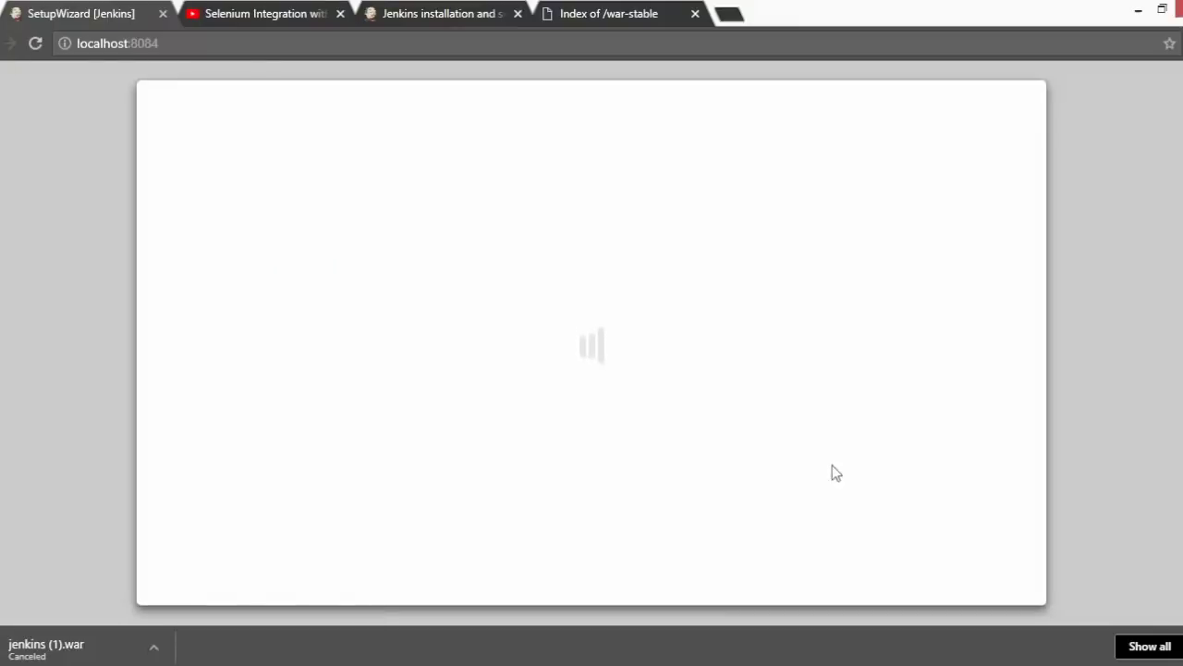
key(alt+Tab)
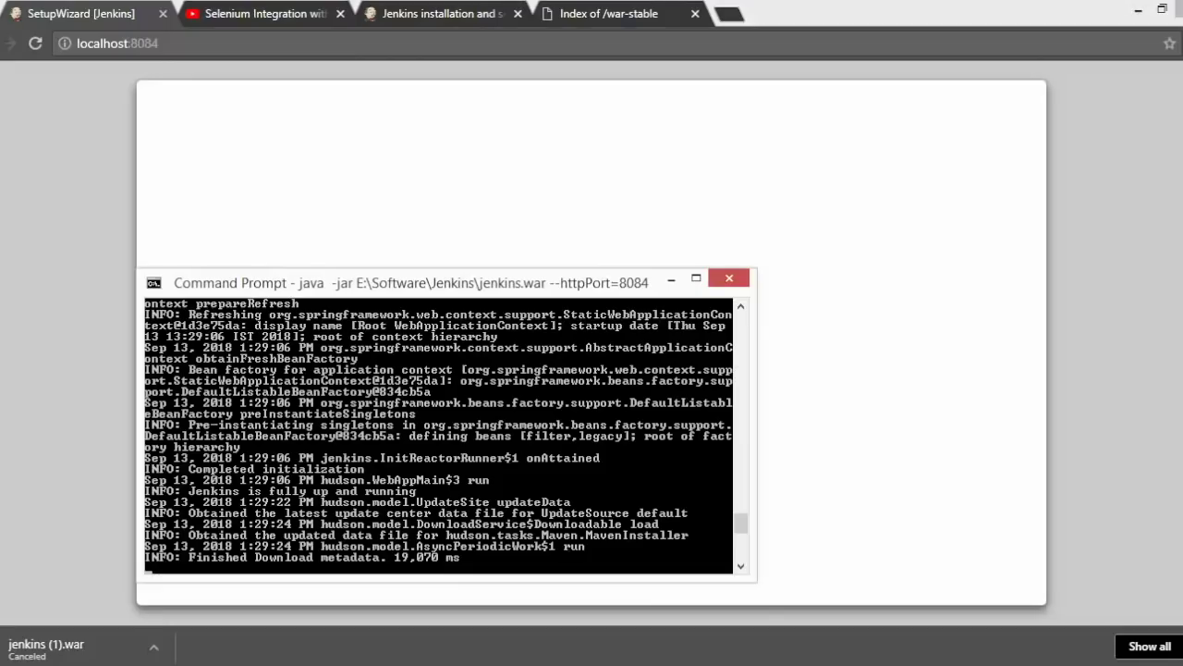
- Choose Install suggested plugins on the Customize Jenkins page
click(672, 282)
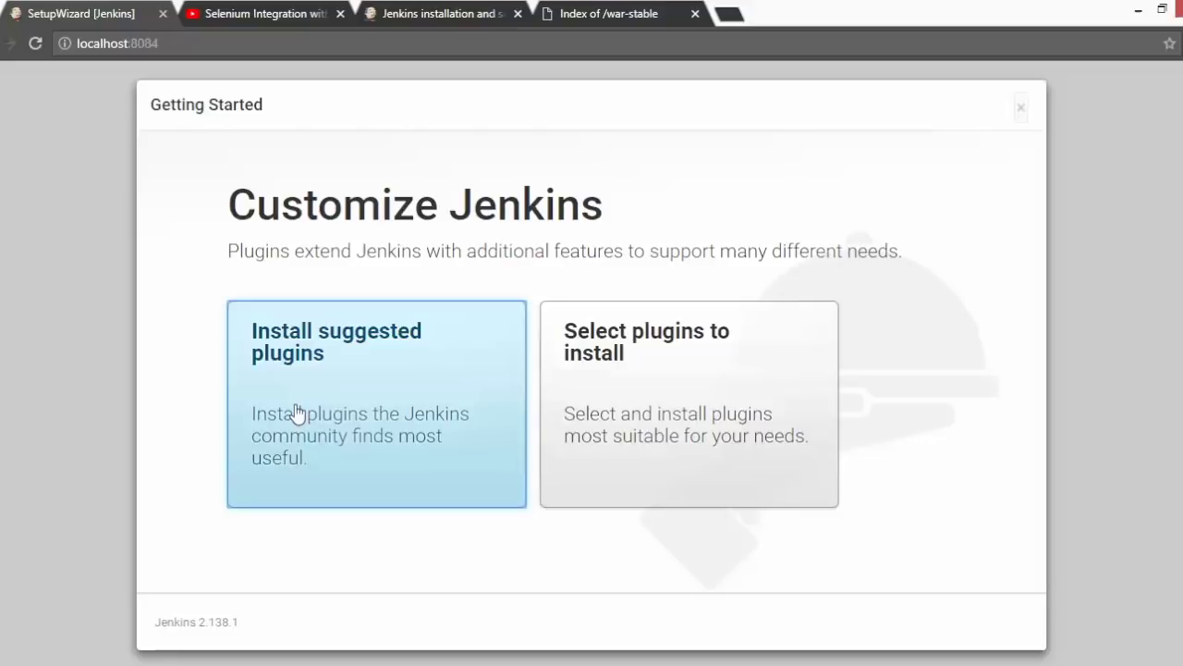
click(296, 407)
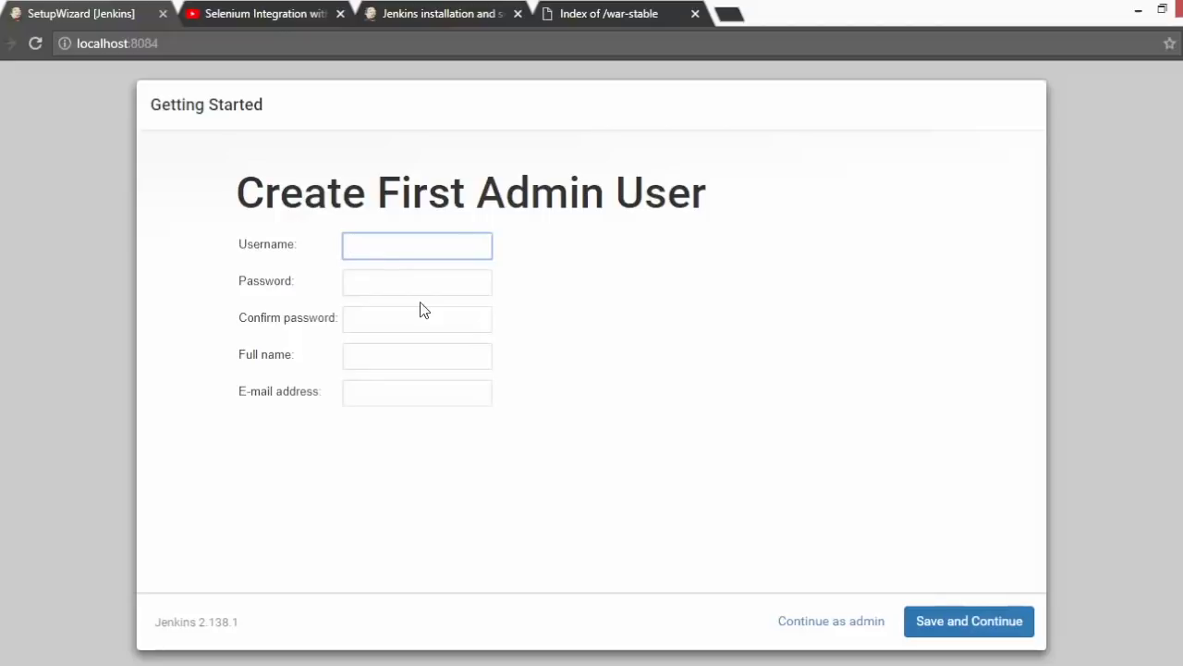
- Enter admin username Selenium_50 and paste the password into both password fields
text(Selenium_50)
key(ctrl+a)
key(Tab)
key(ctrl+v)
key(Tab)
key(ctrl+v)
- Fill in the full name and e-mail from the autofill suggestion, then save the user
key(Tab)
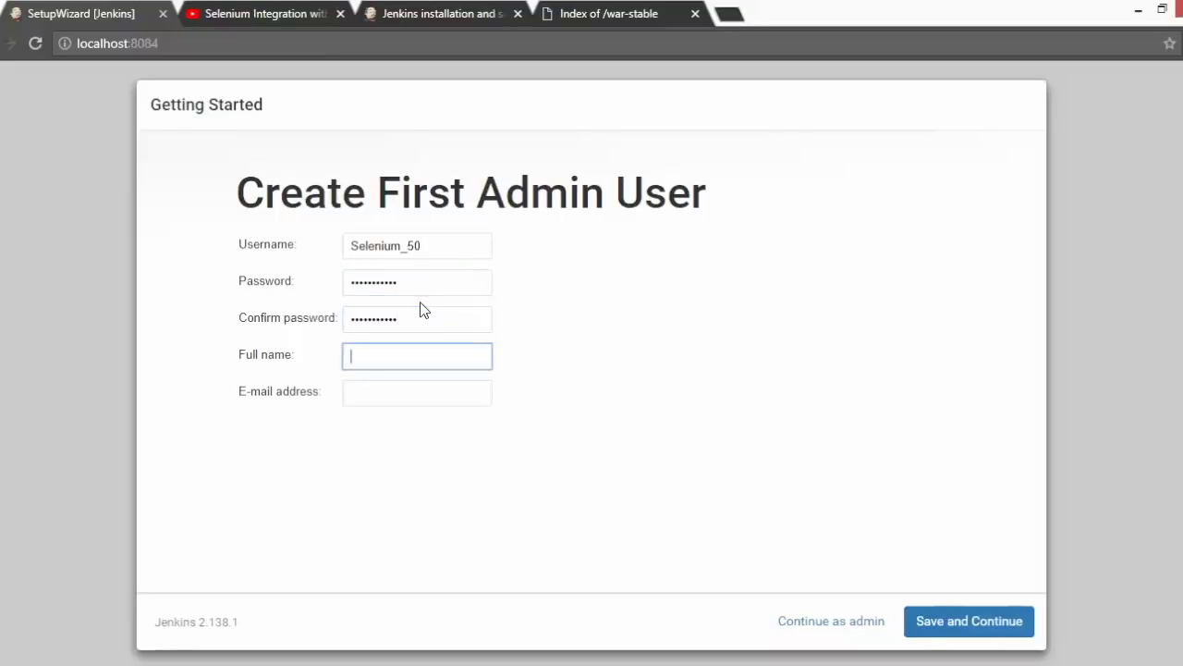
text(Mu)
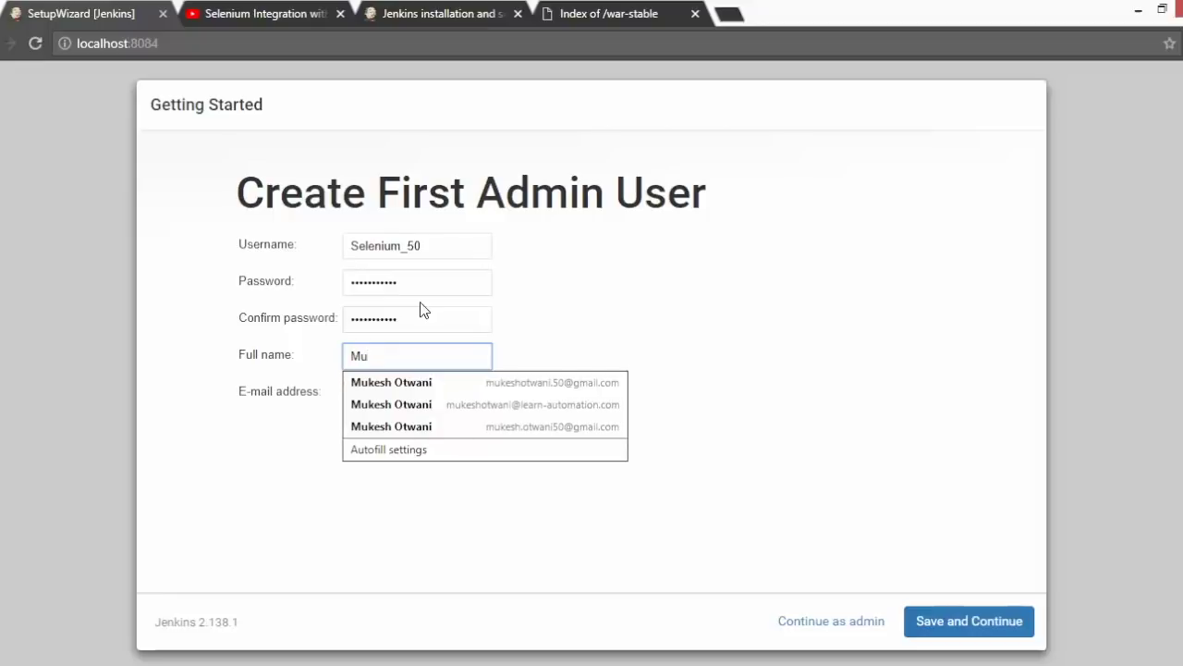
key(Down)
key(Return)
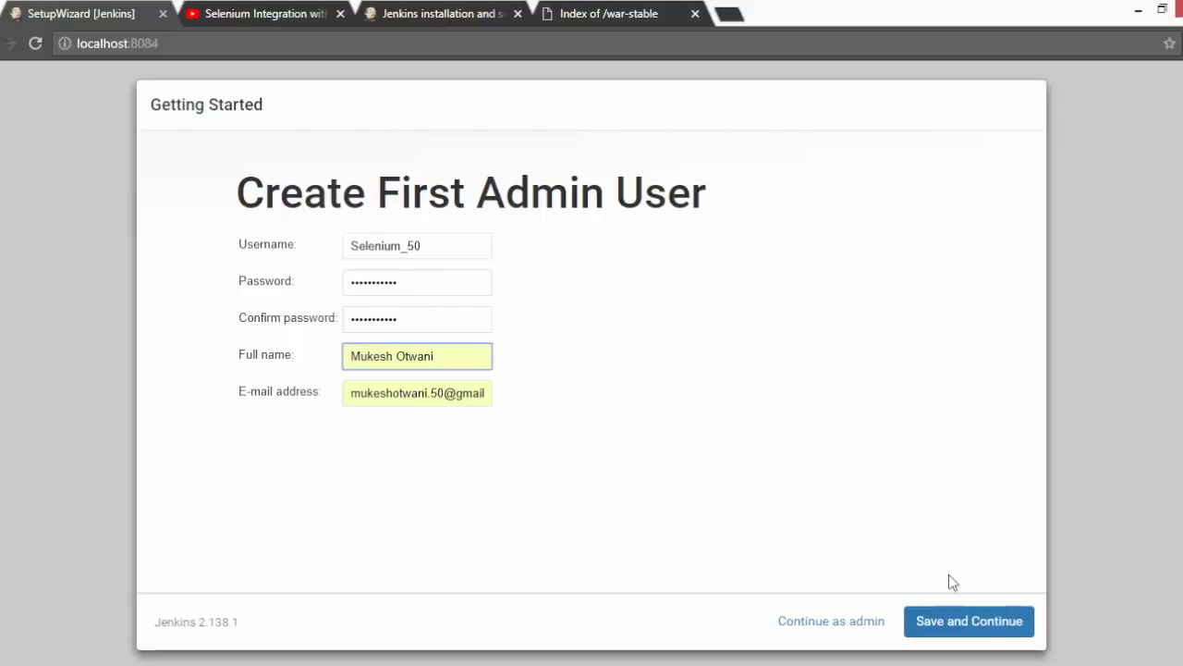
click(958, 624)
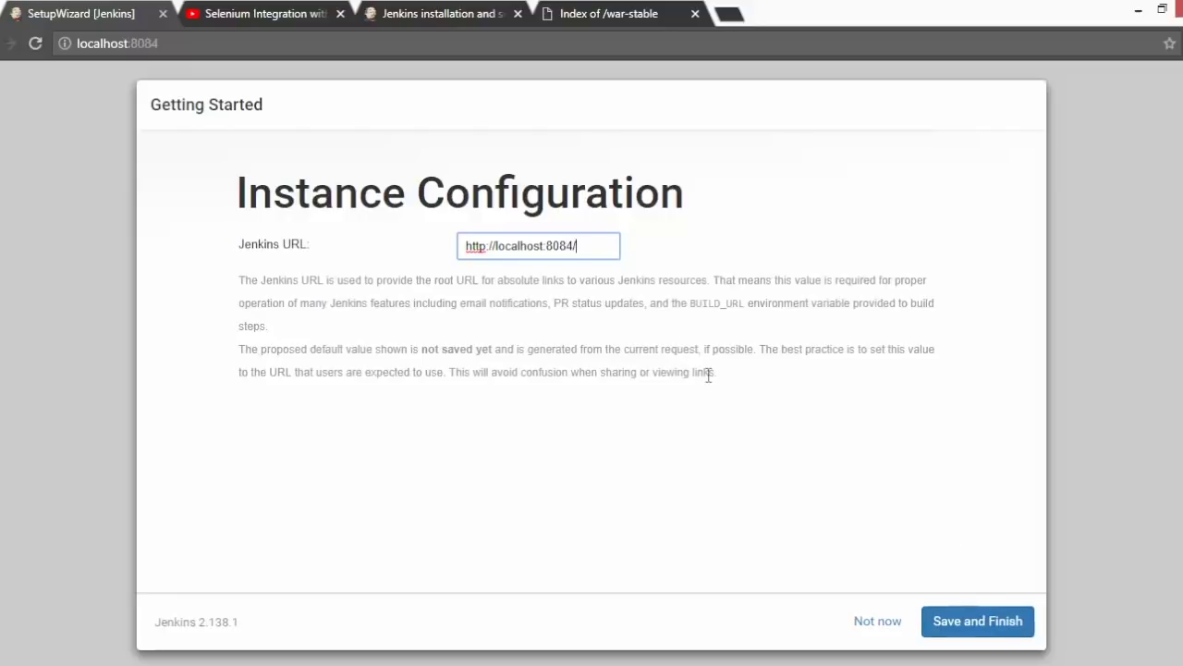
drag(737, 384, 239, 285)
click(454, 462)
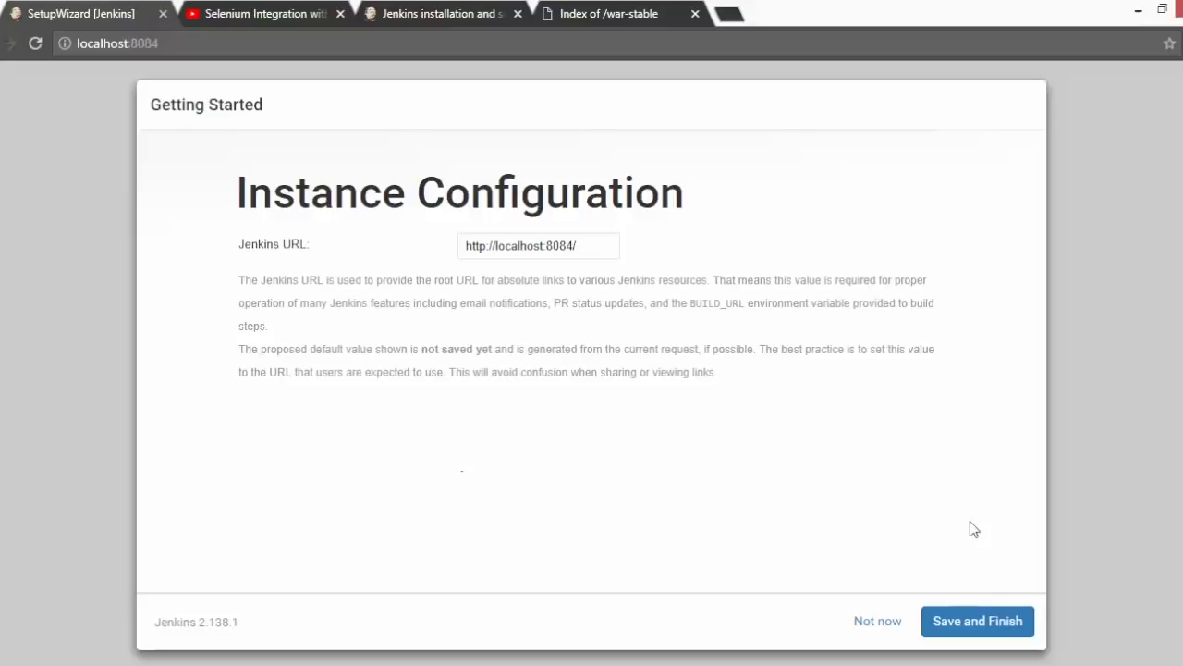
click(992, 627)
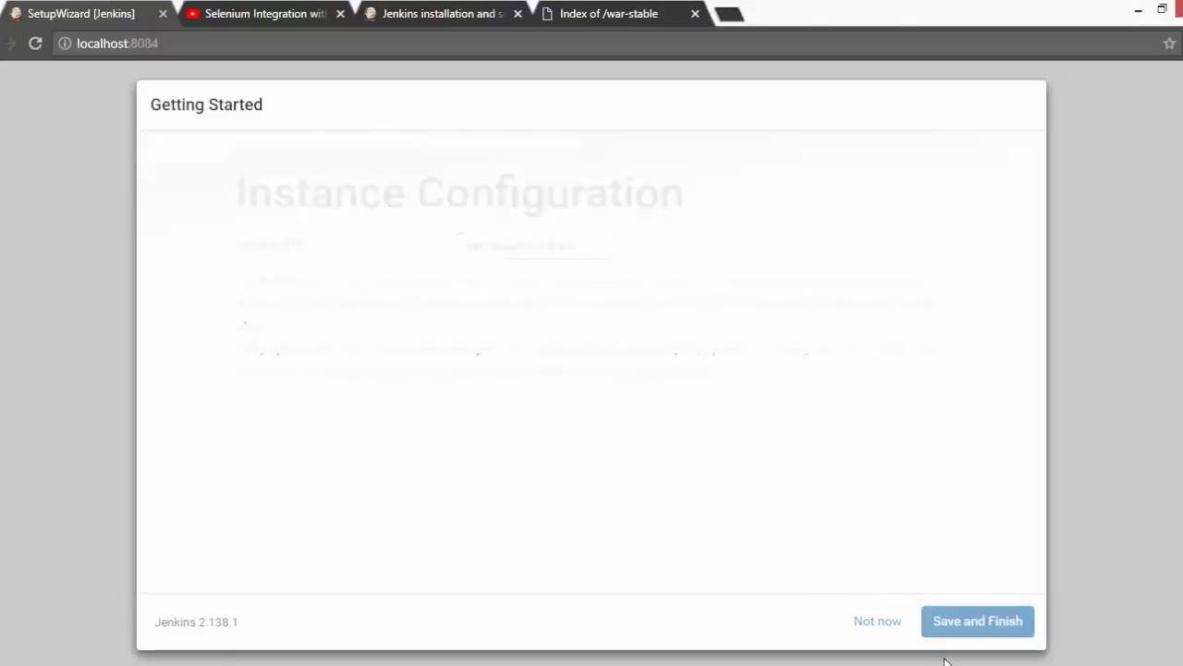
click(317, 294)
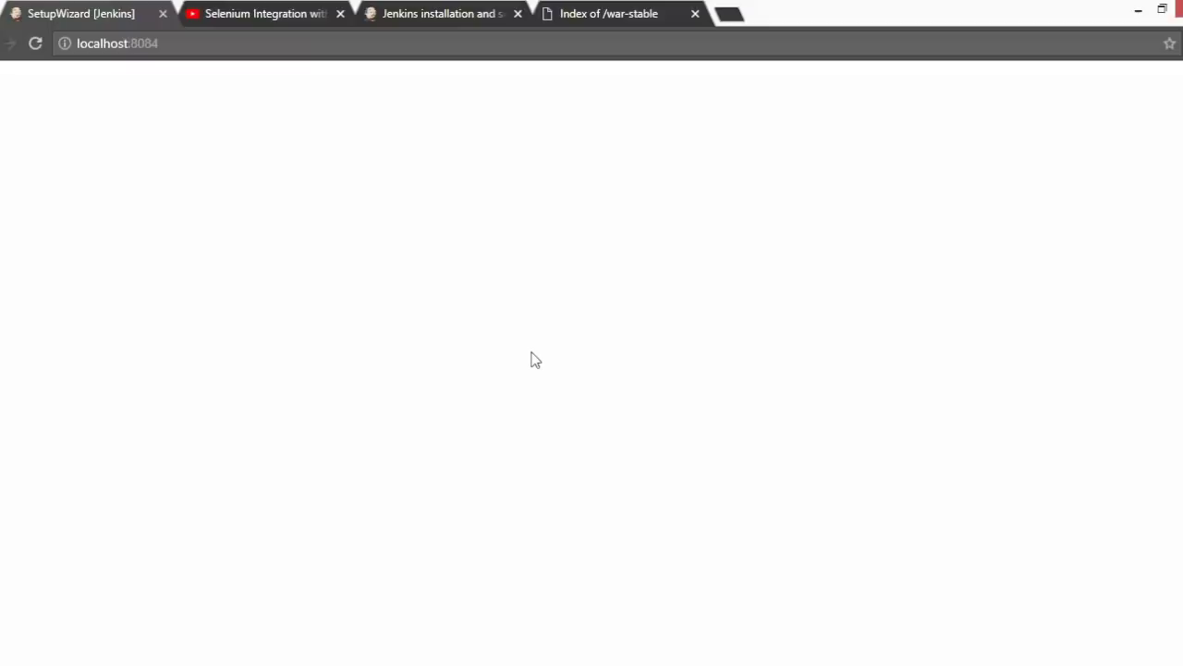
- Bring the Jenkins server console forward and scroll through its log
click(698, 659)
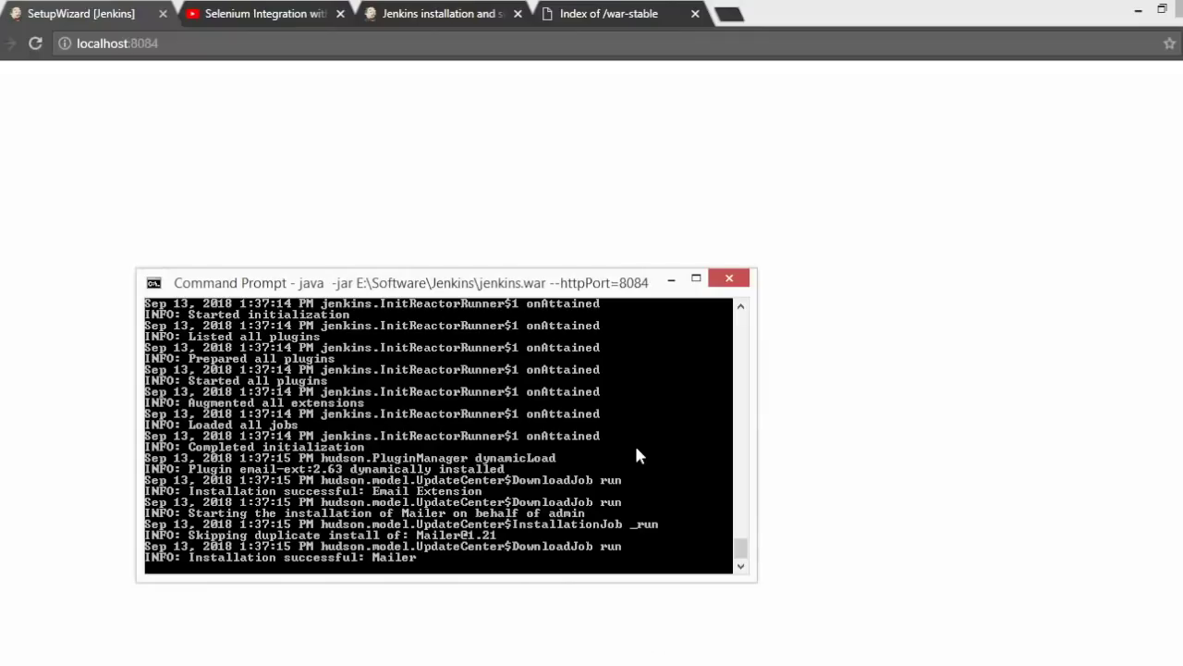
drag(539, 288, 643, 173)
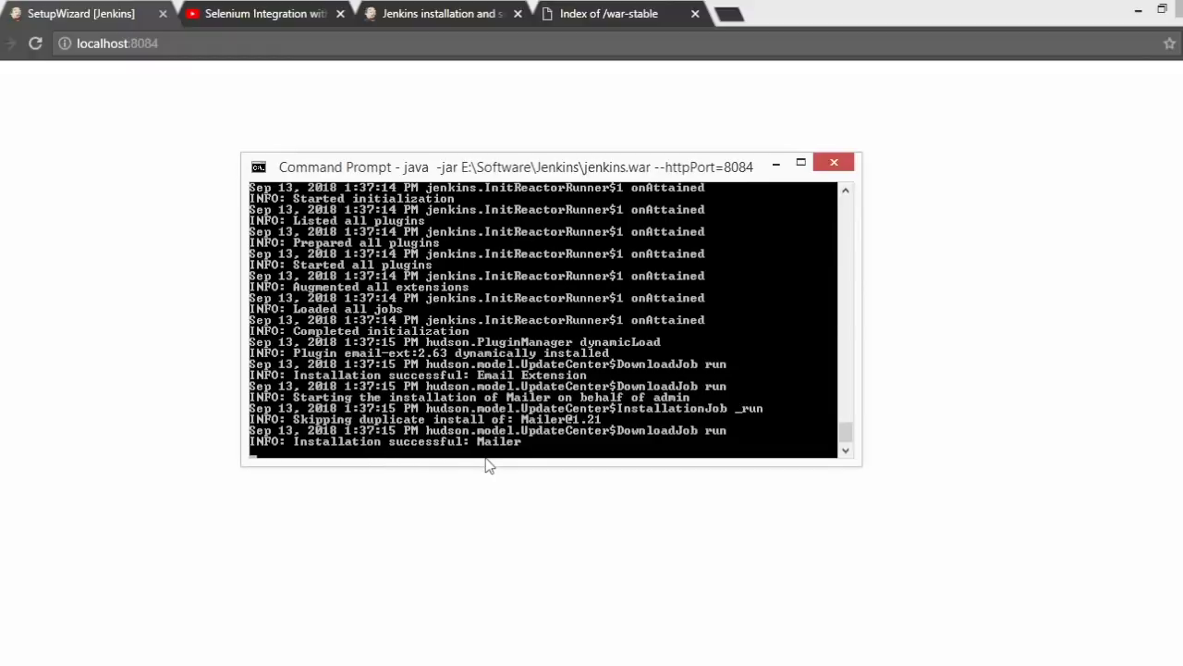
click(845, 192)
click(845, 193)
click(845, 193)
click(845, 192)
click(845, 192)
click(845, 192)
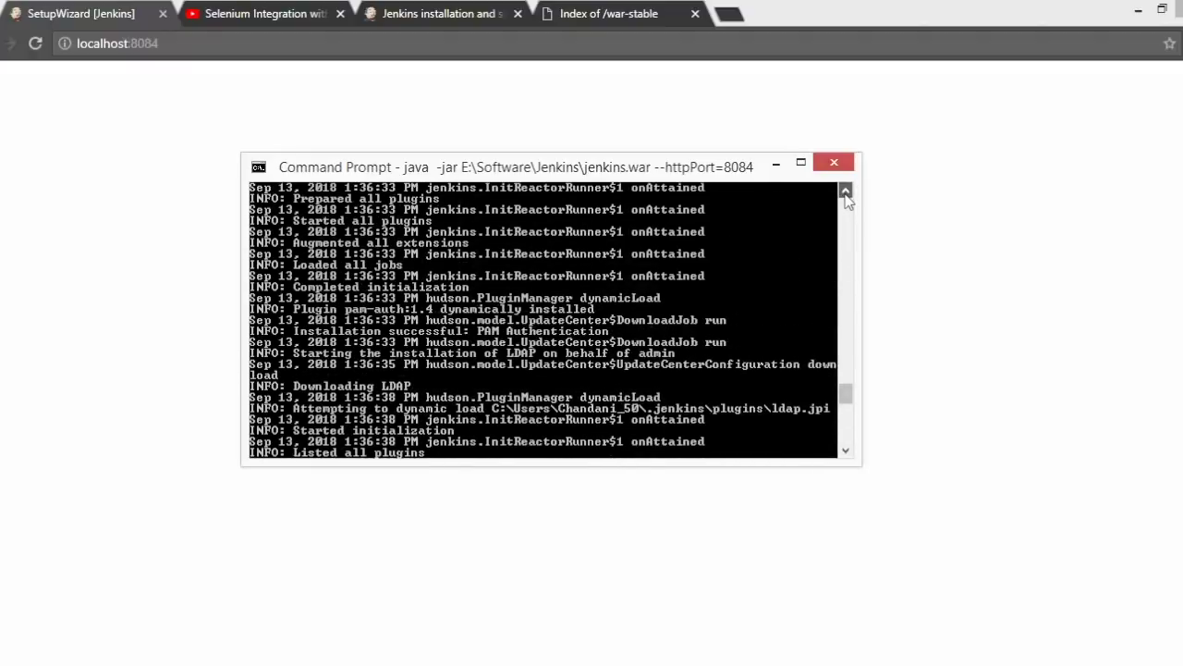
click(845, 193)
click(775, 165)
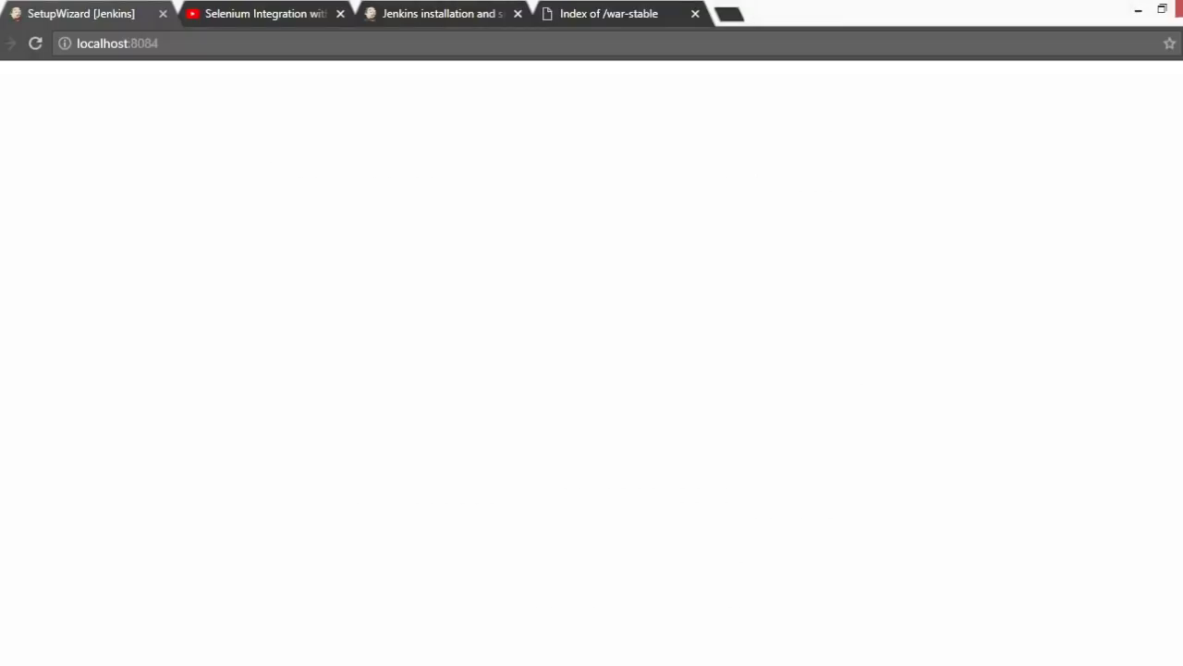
- Reload the blank Jenkins page and load localhost:8084 in a new private tab
click(35, 43)
click(256, 51)
key(ctrl+c)
click(728, 13)
key(ctrl+v)
key(Return)
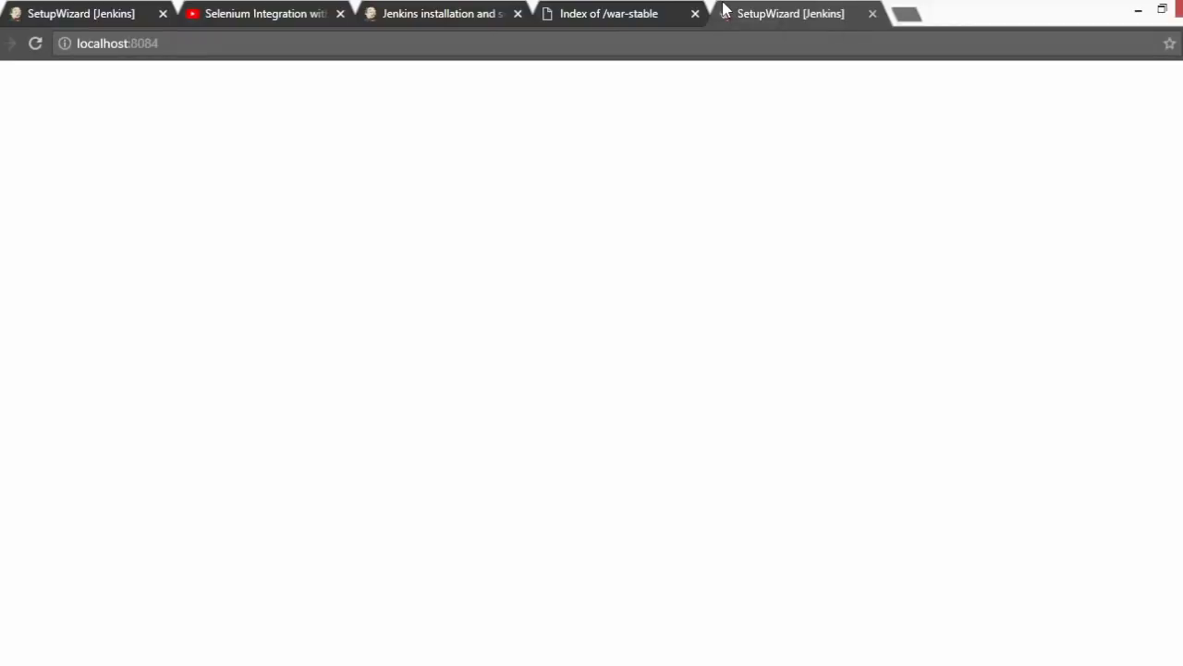
- Review the console log again and stop the Jenkins server with Ctrl+C
mouse_move(707, 656)
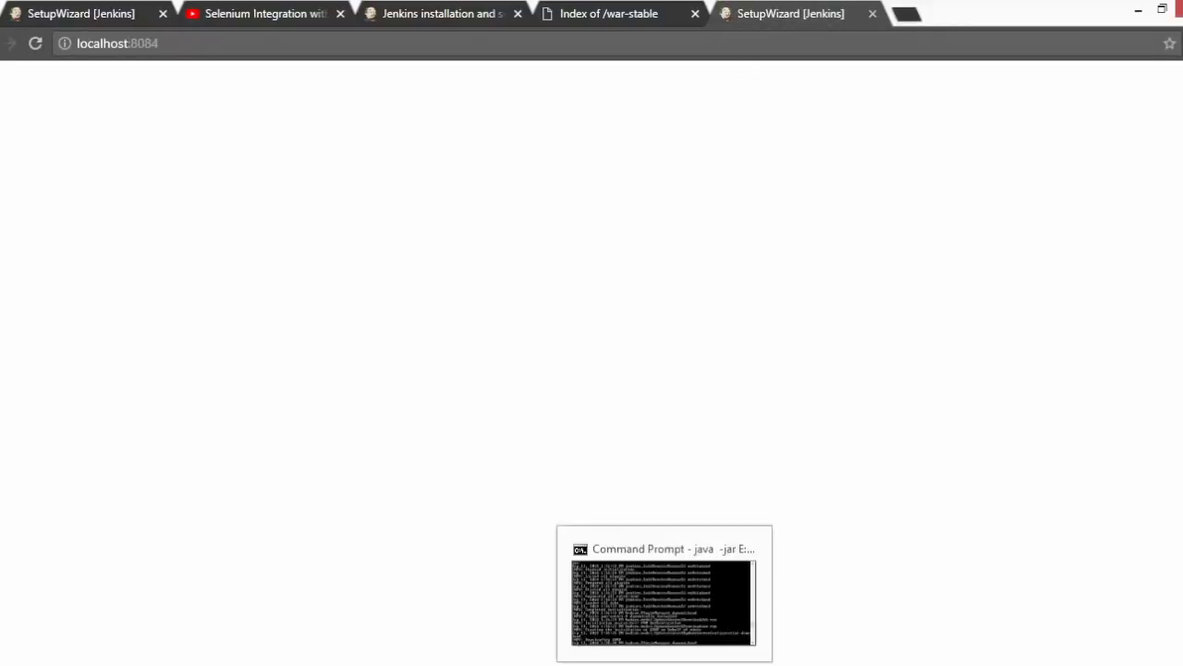
click(689, 590)
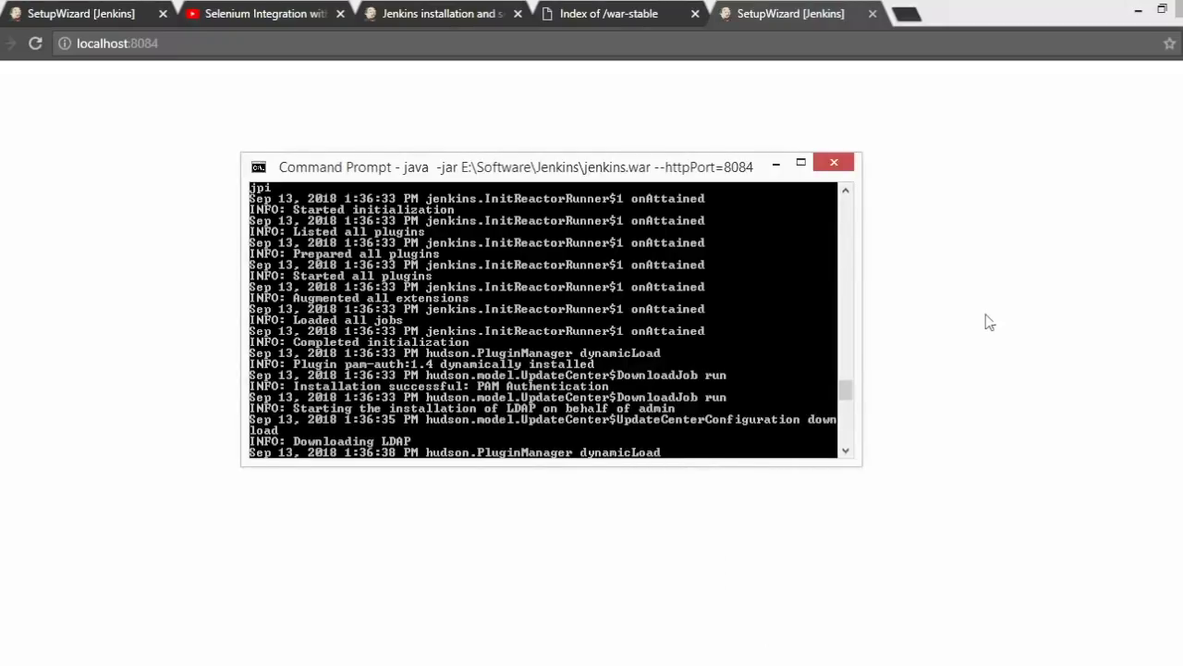
drag(847, 391, 847, 446)
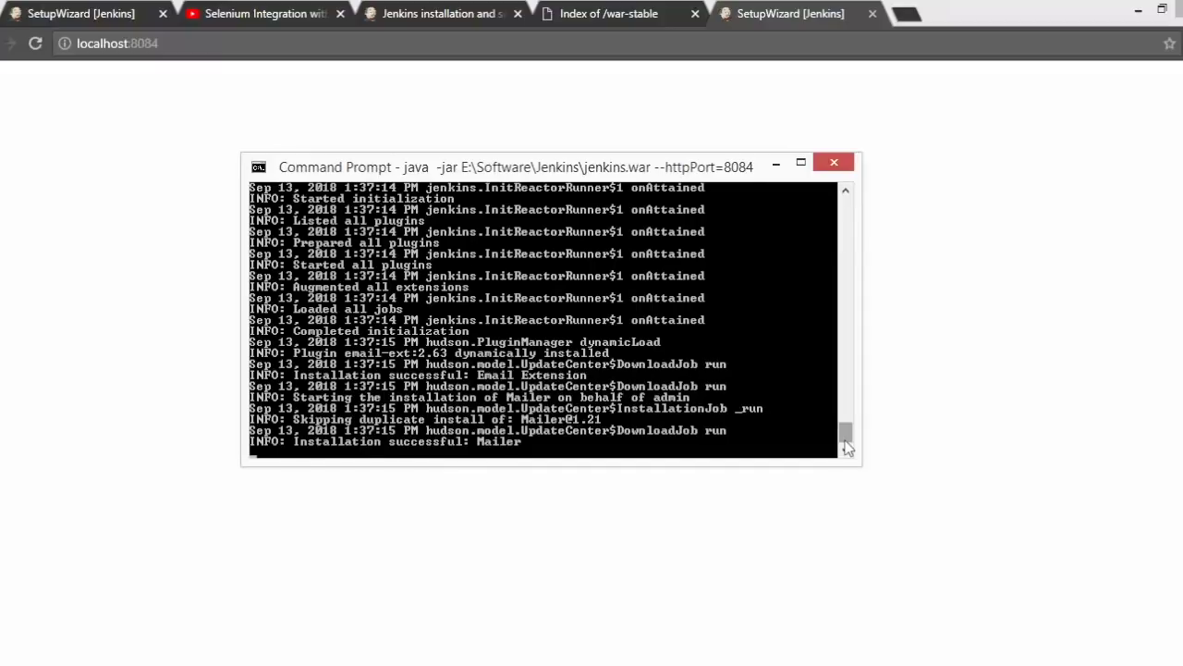
click(777, 166)
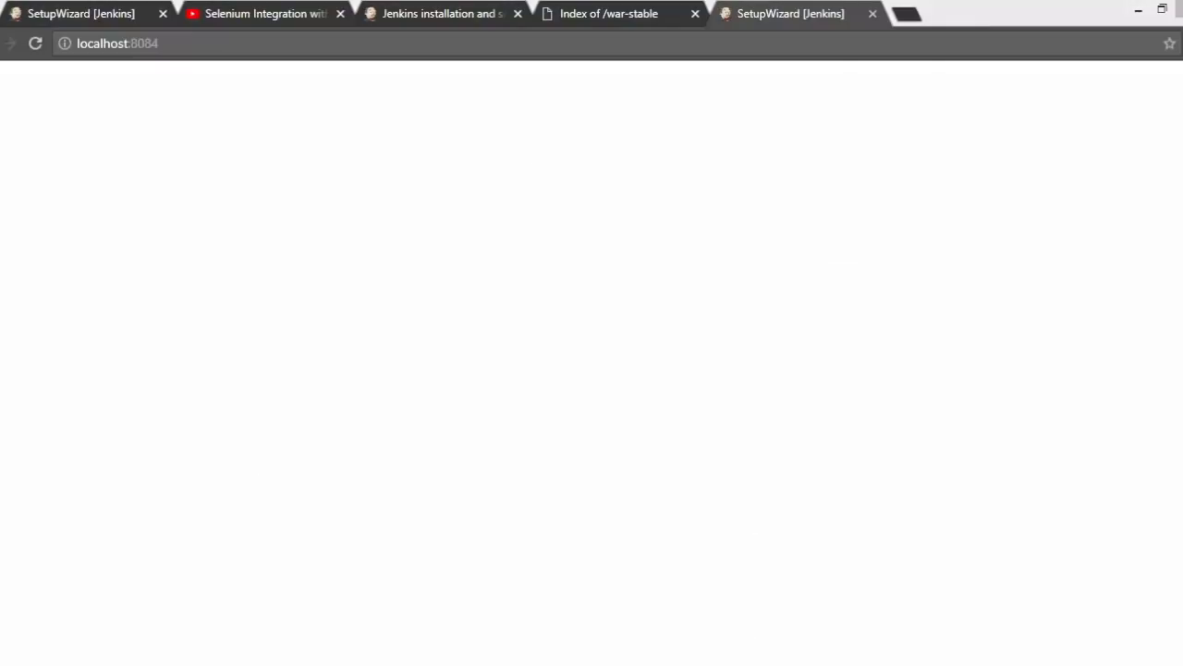
key(alt+Tab)
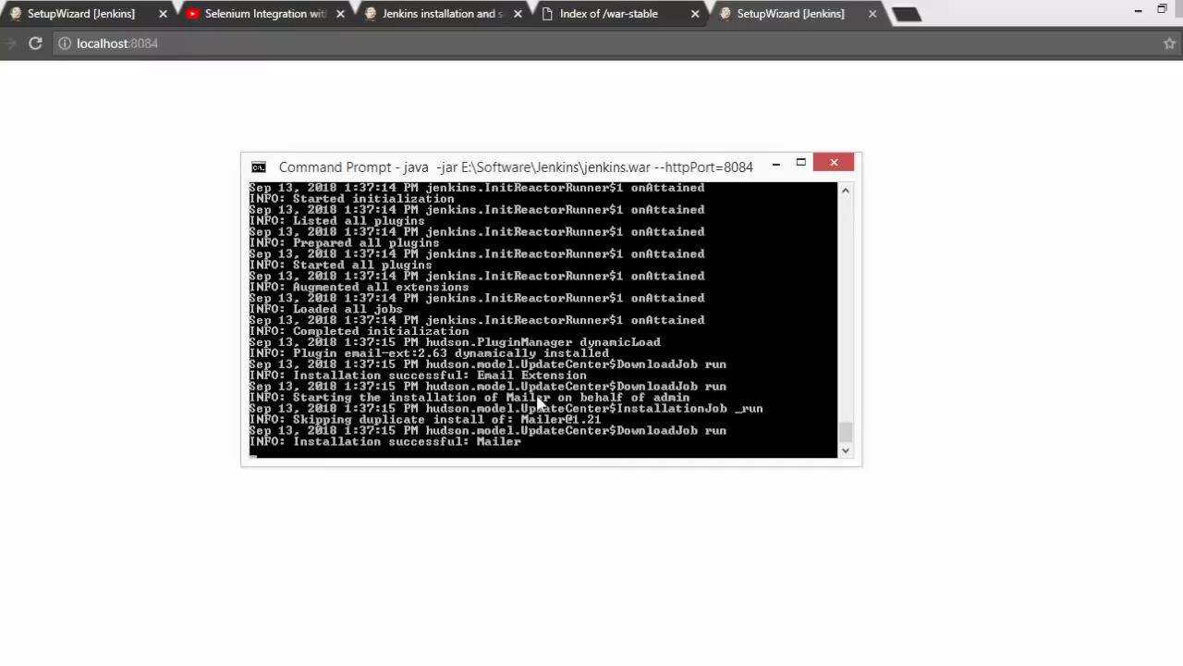
key(ctrl+c)
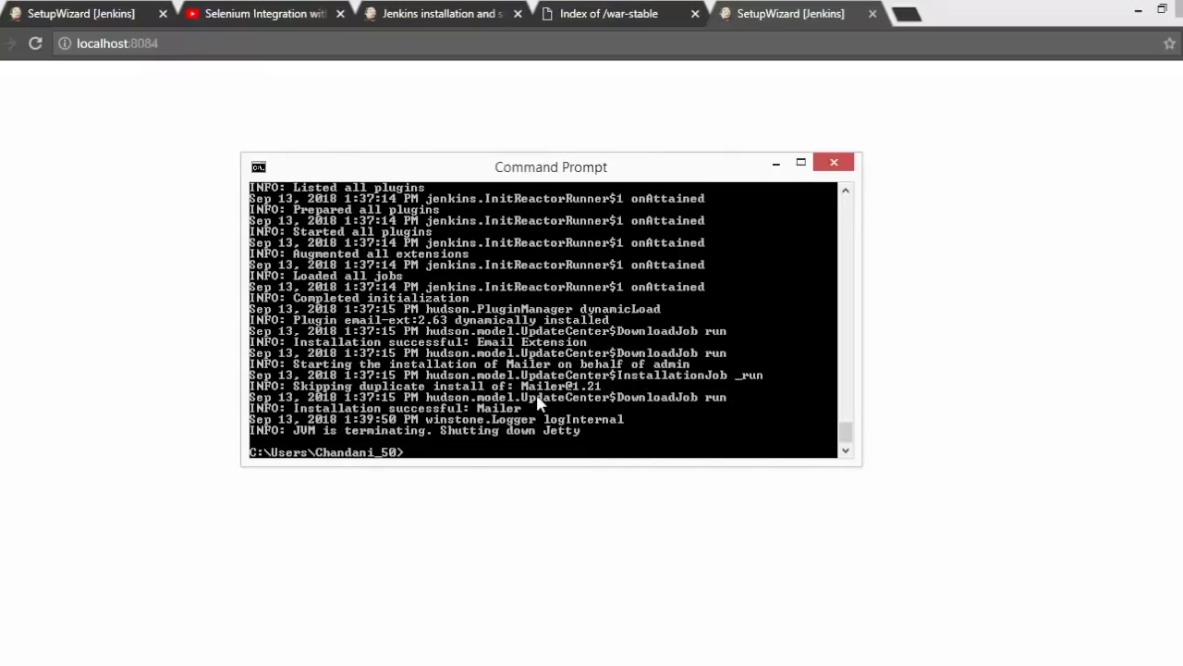
- Rerun java -jar jenkins.war --httpPort=8084 and reload the Jenkins page in the browser
key(Up)
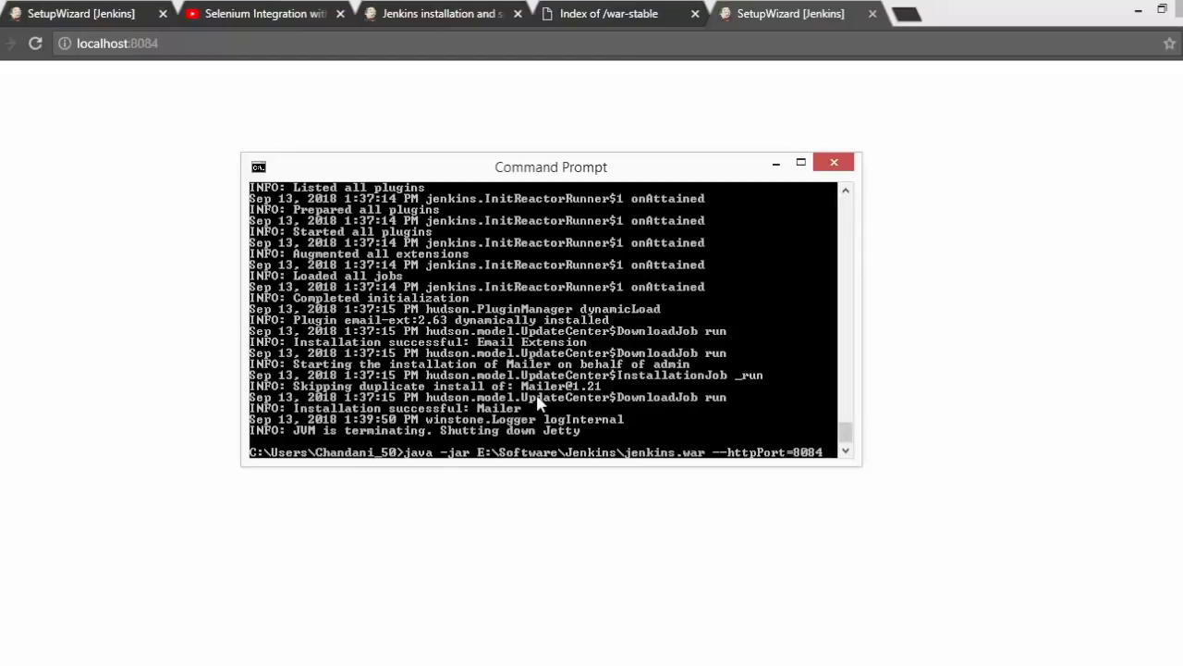
key(Return)
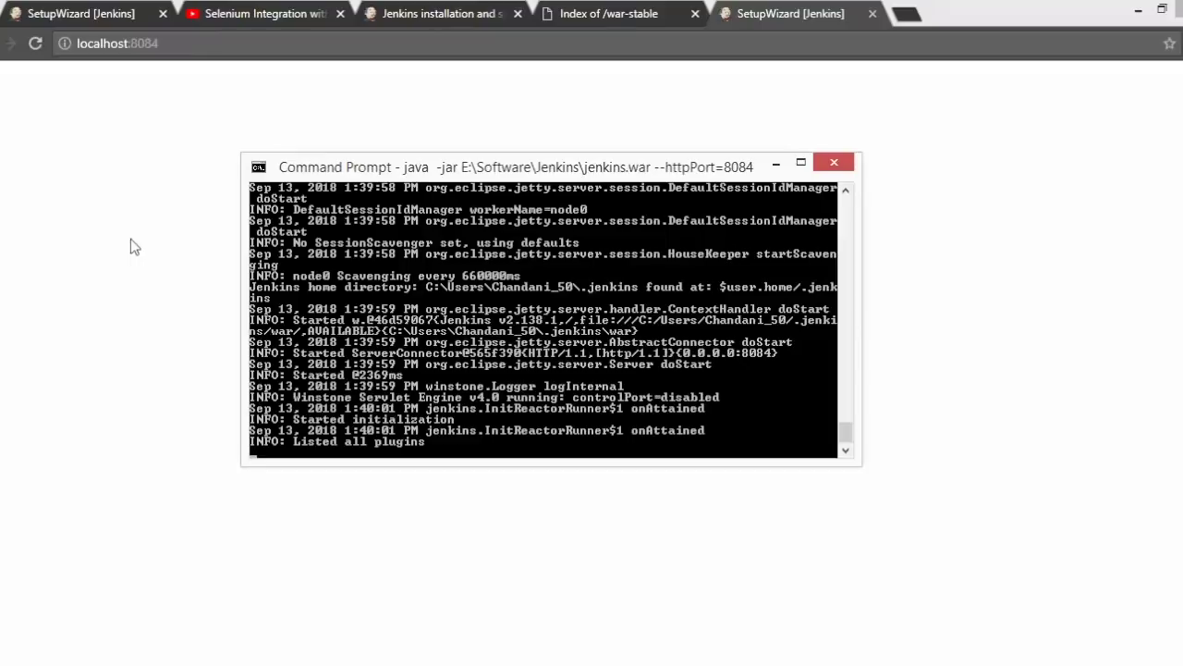
click(35, 43)
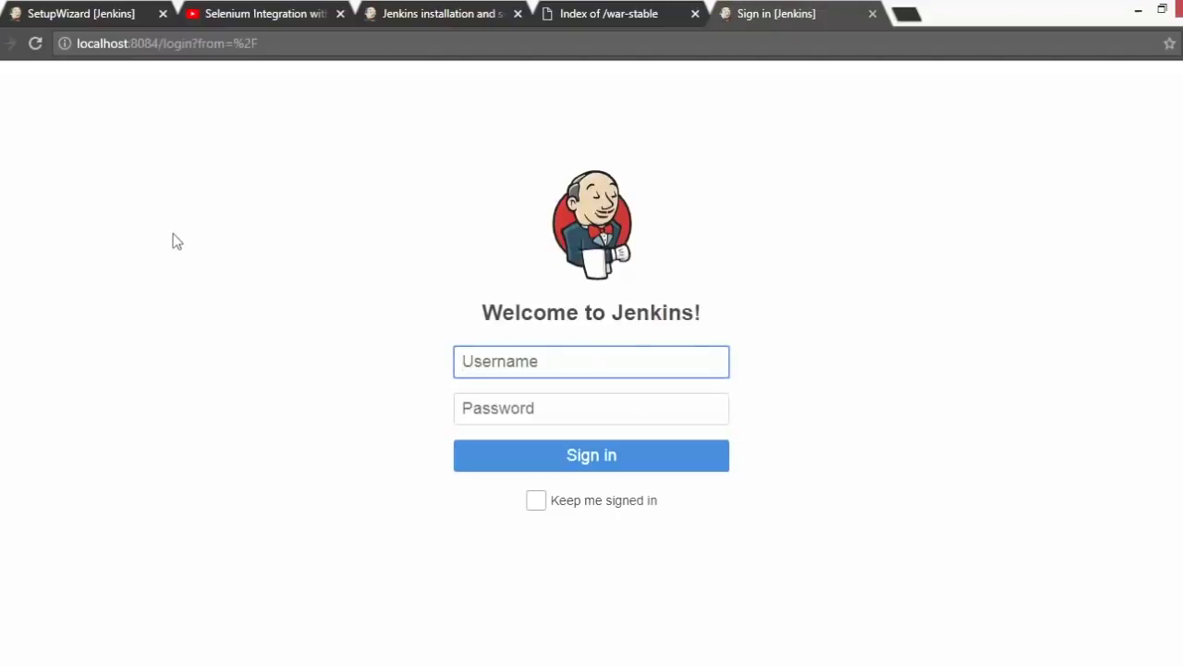
- Sign in to Jenkins as Selenium_50 with the admin account password
text(Se)
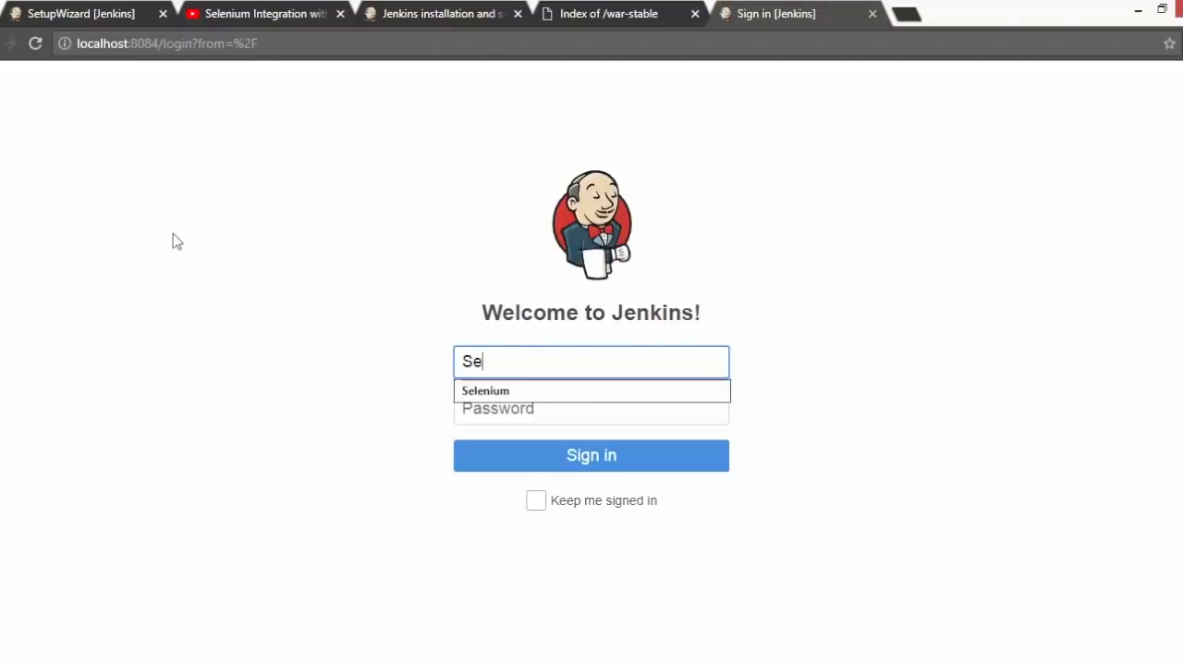
text(lenium_50)
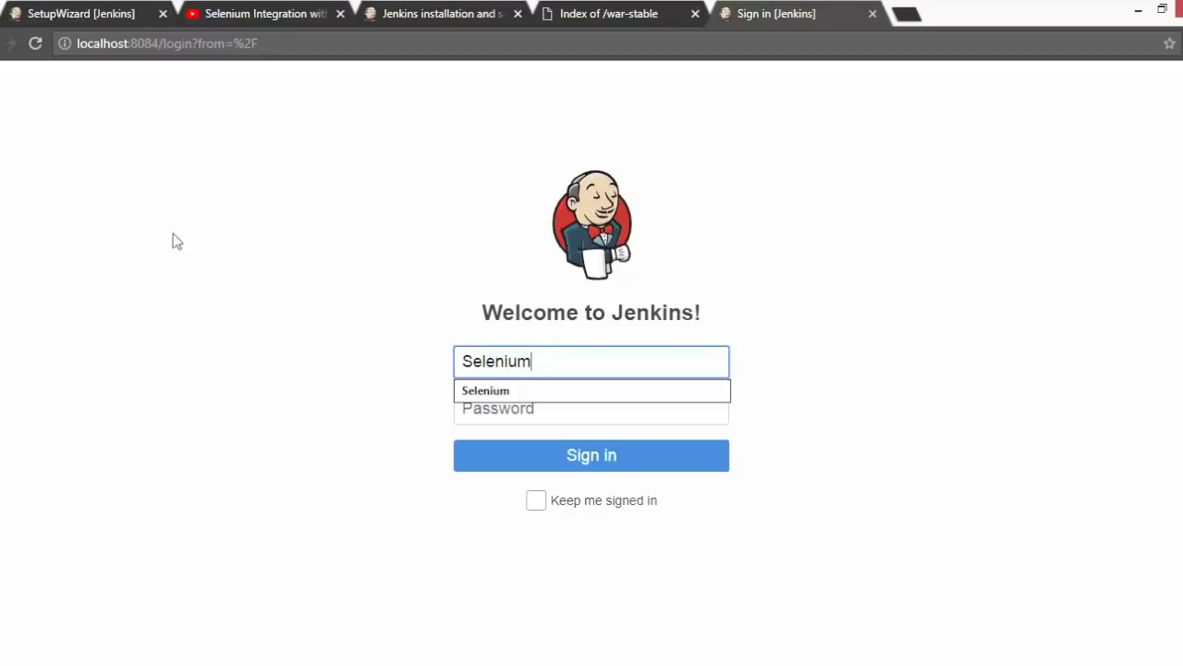
key(Tab)
text(••••••••)
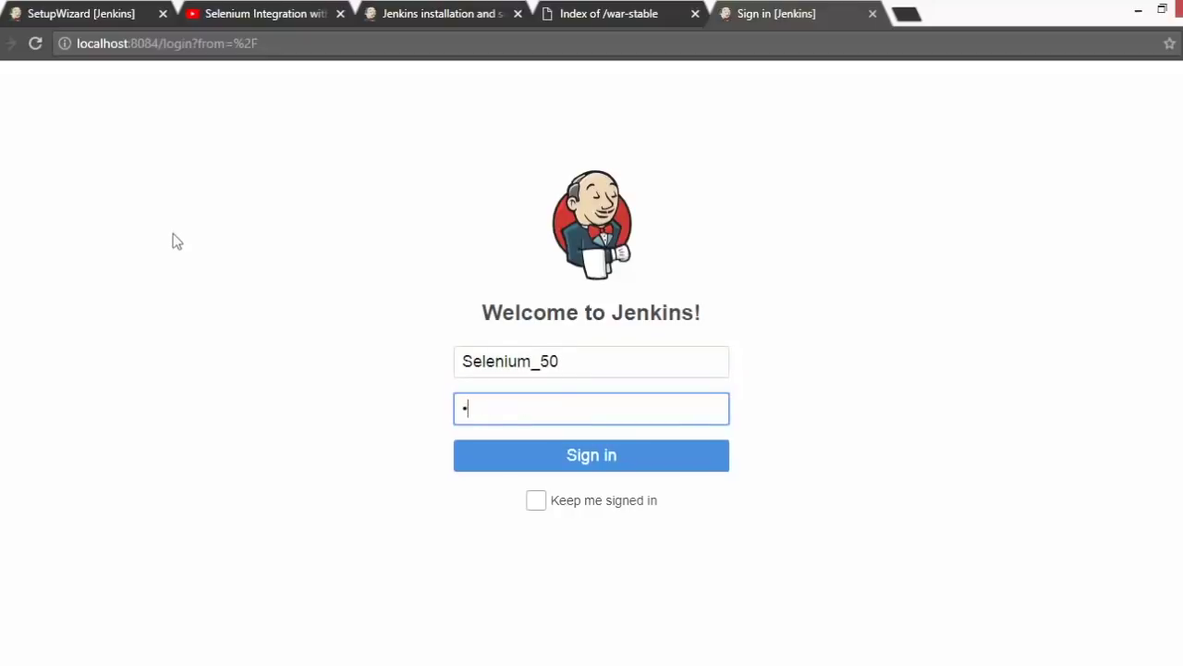
text(••)
key(Return)
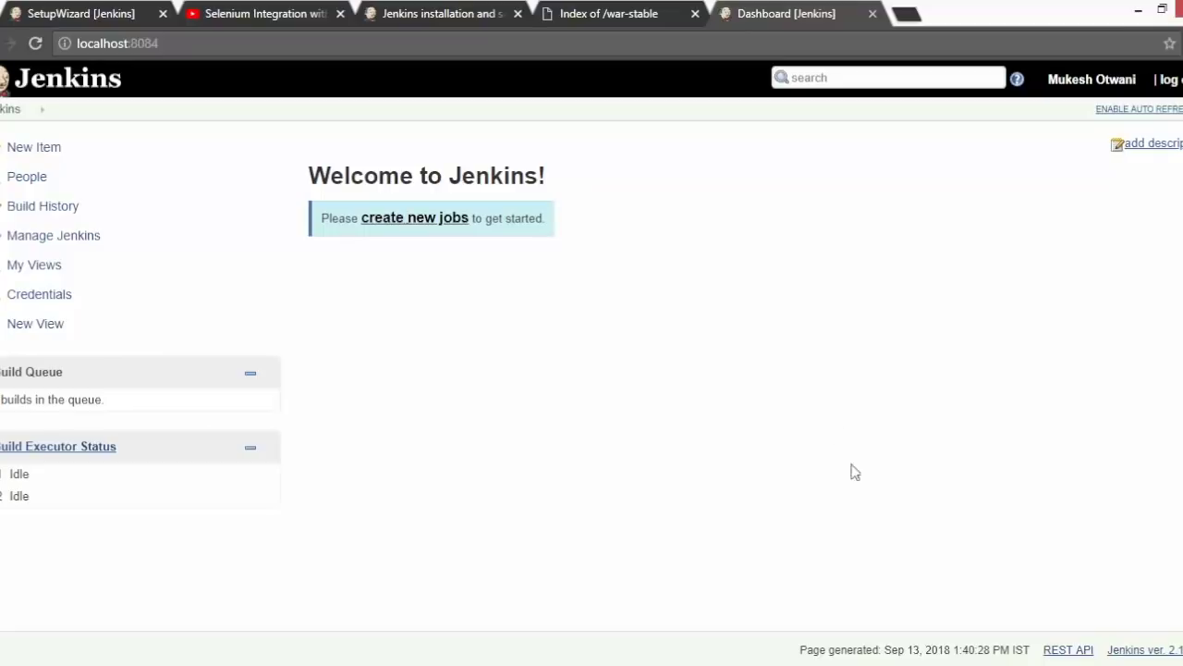
- Open the REST API and Jenkins website links, then close both tabs
ctrl+click(1064, 650)
ctrl+click(1144, 654)
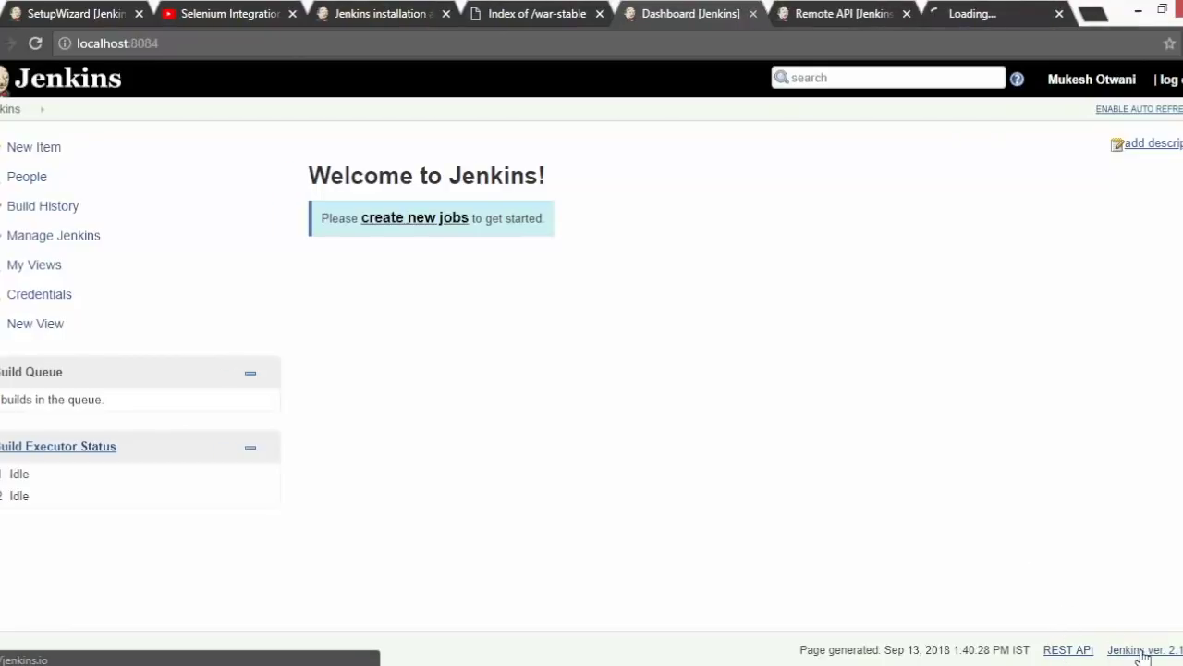
click(835, 12)
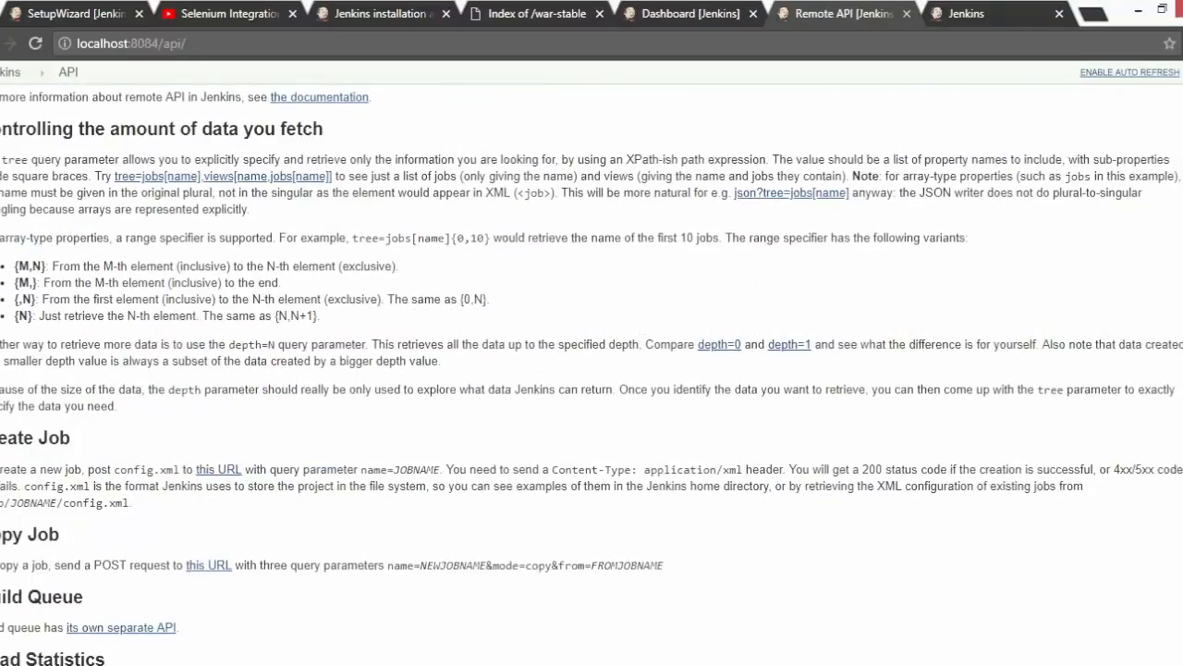
click(1021, 13)
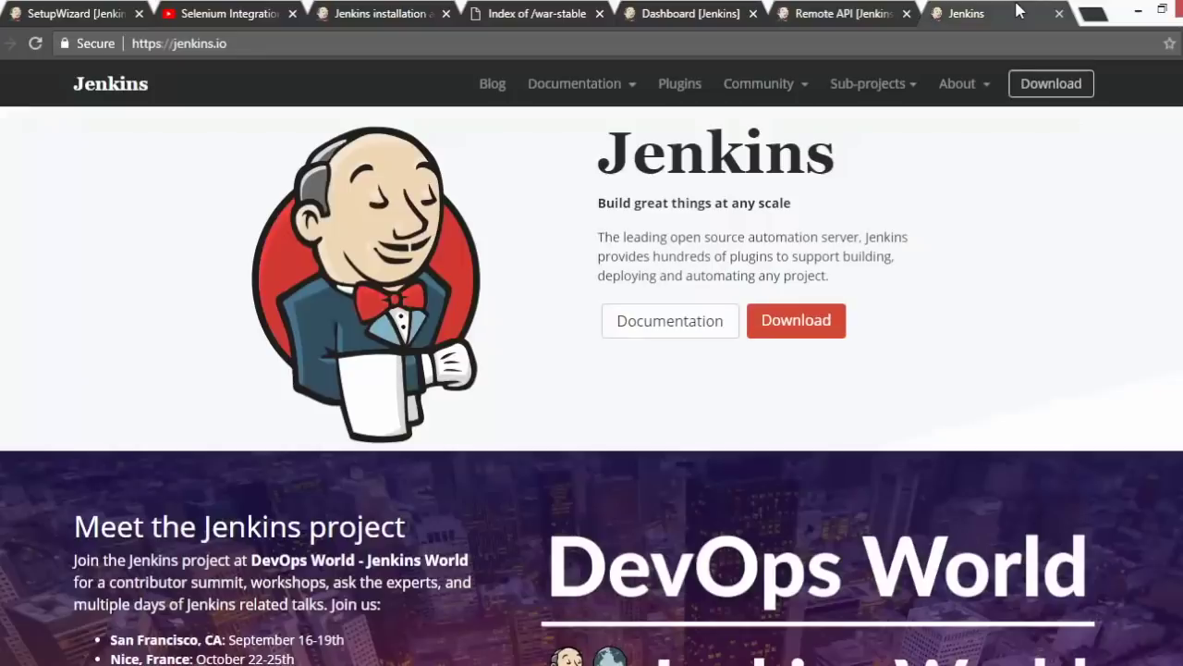
click(1059, 14)
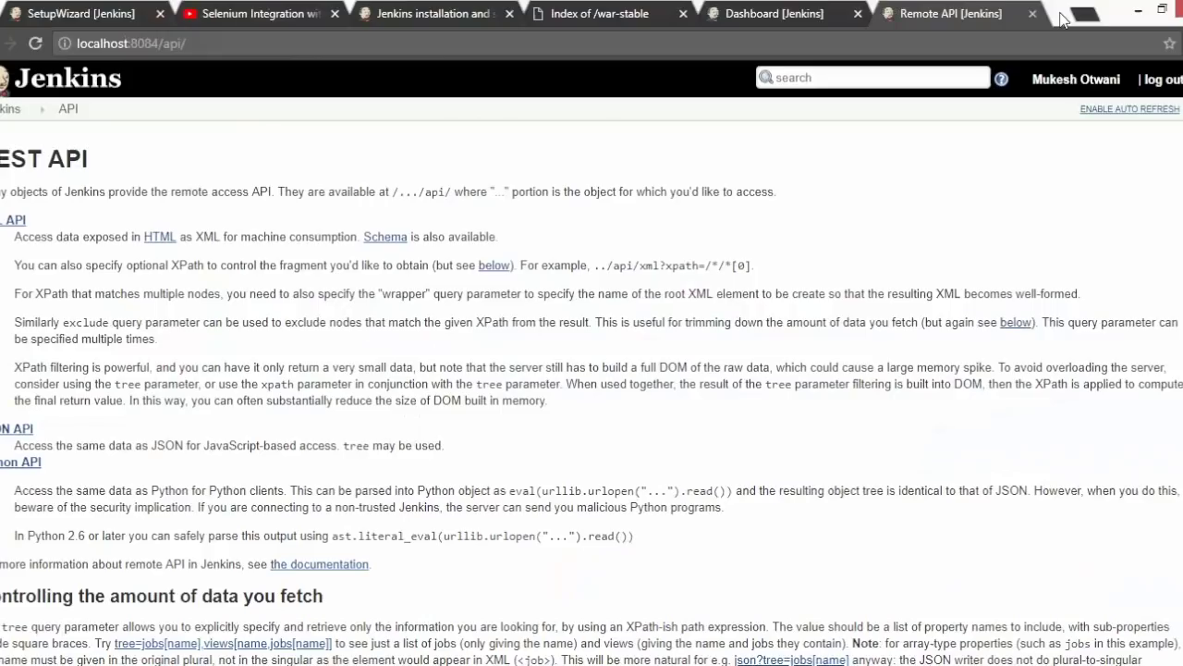
click(1051, 13)
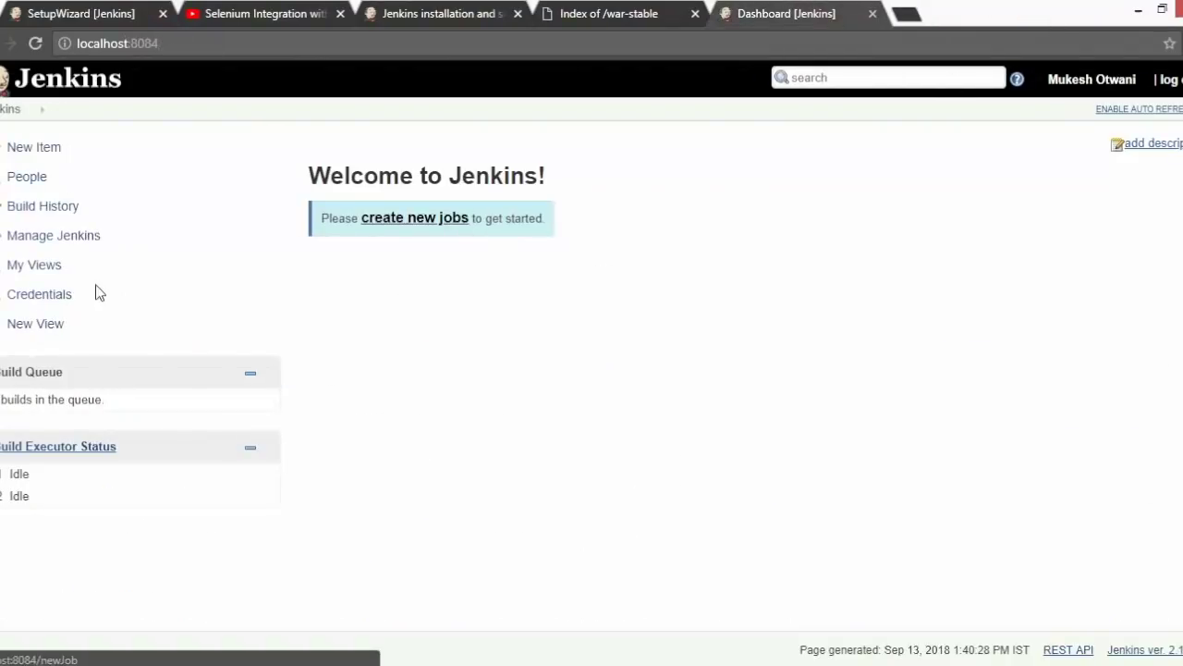
- Go to the Manage Jenkins page and scroll through its options
click(51, 239)
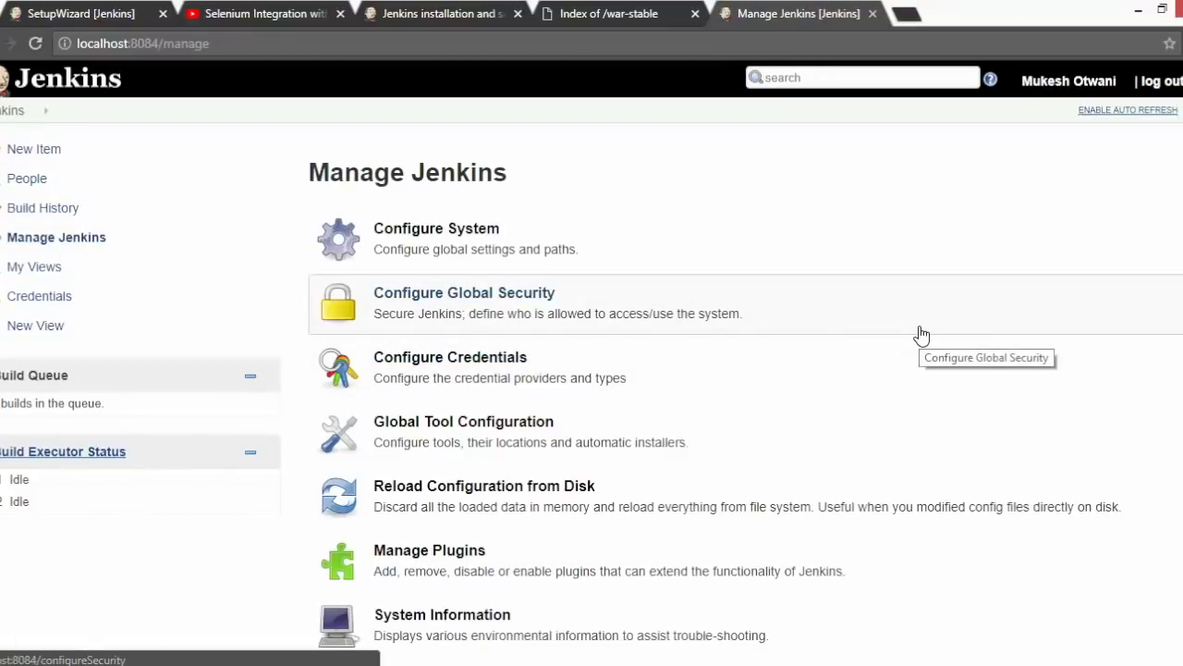
scroll(591, 363, down, 1)
scroll(592, 362, up, 1)
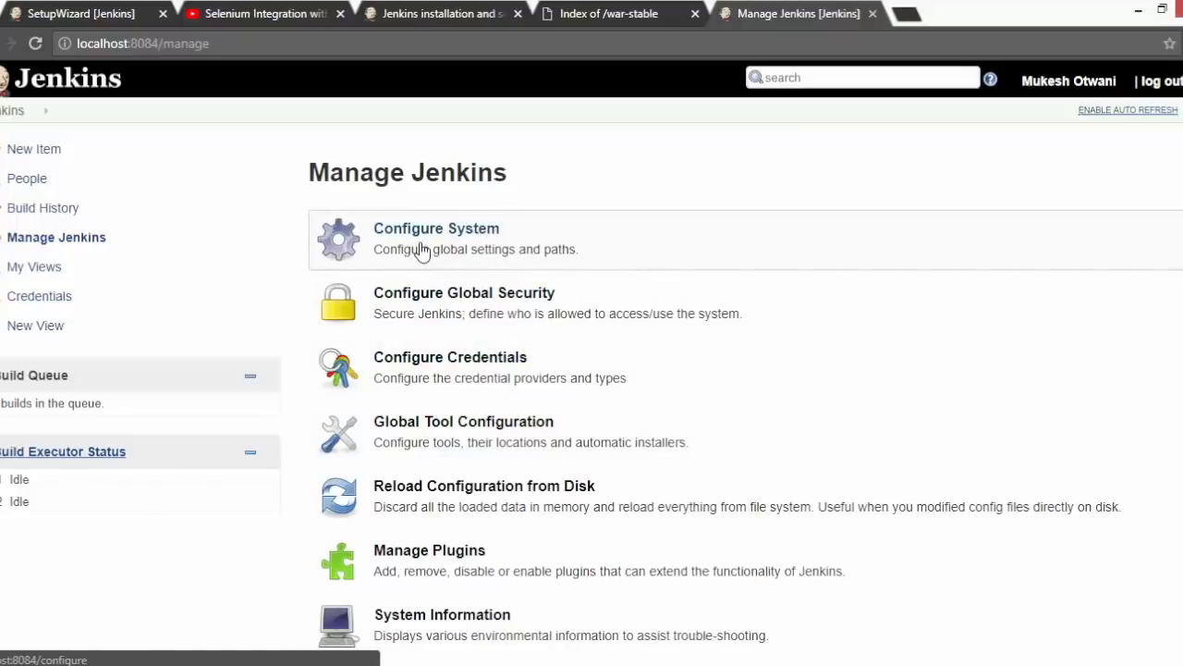
- In Global Tool Configuration, add a JDK named JAVA_HOME with Install automatically unchecked
click(482, 440)
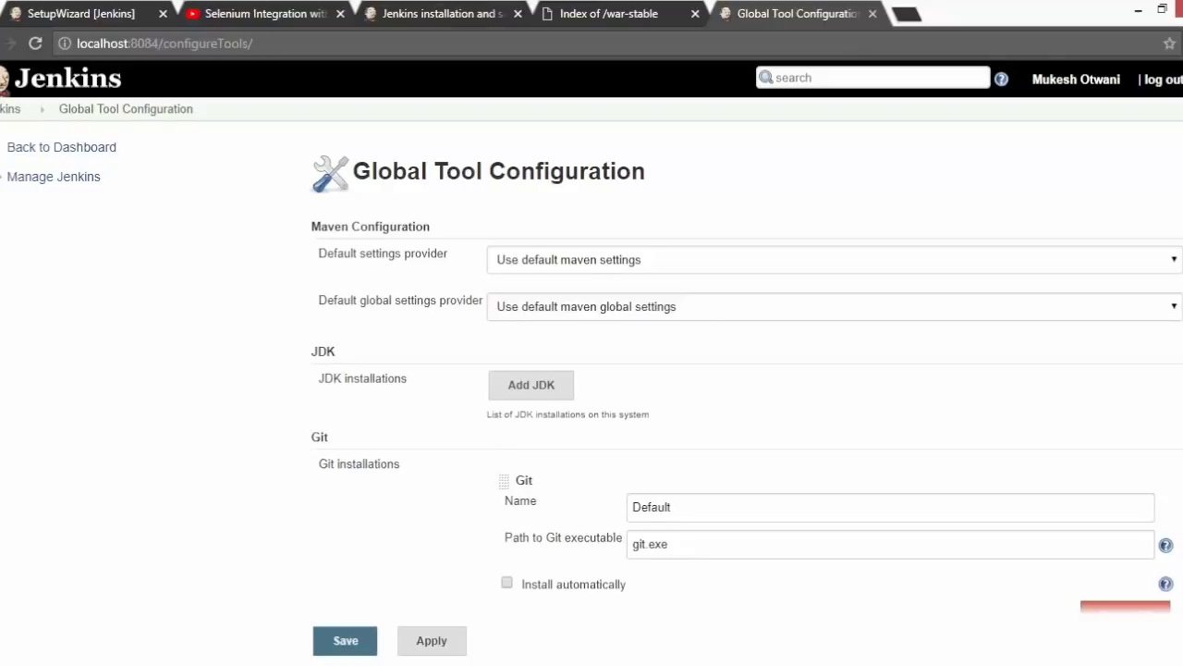
scroll(689, 291, down, 2)
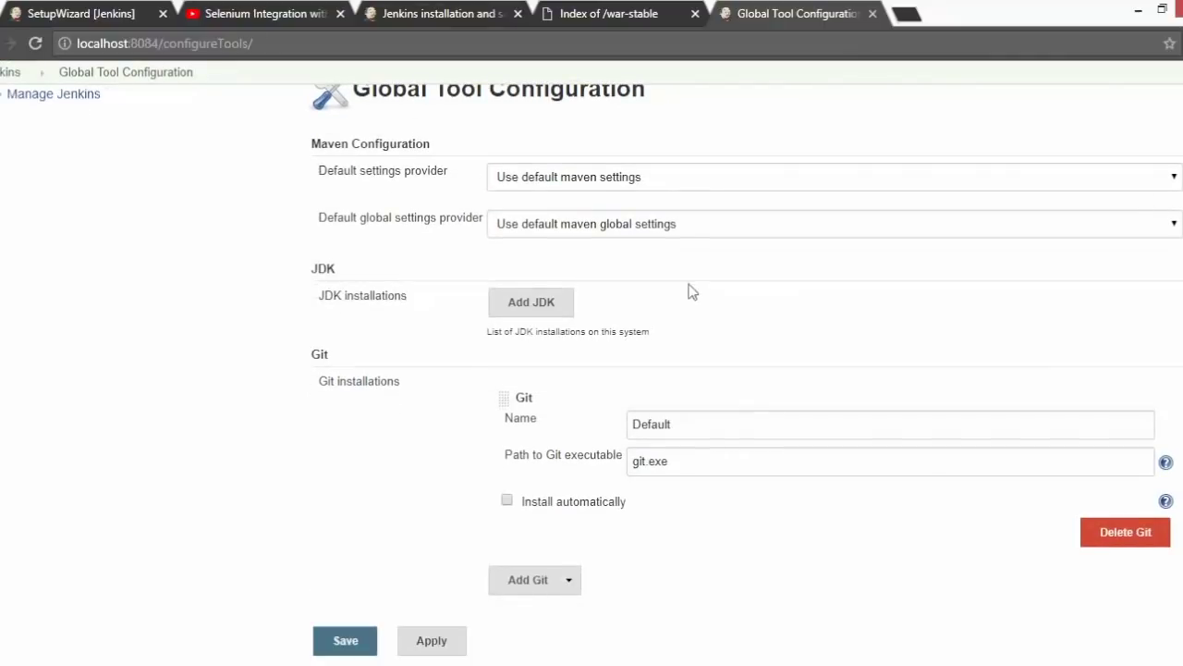
click(531, 305)
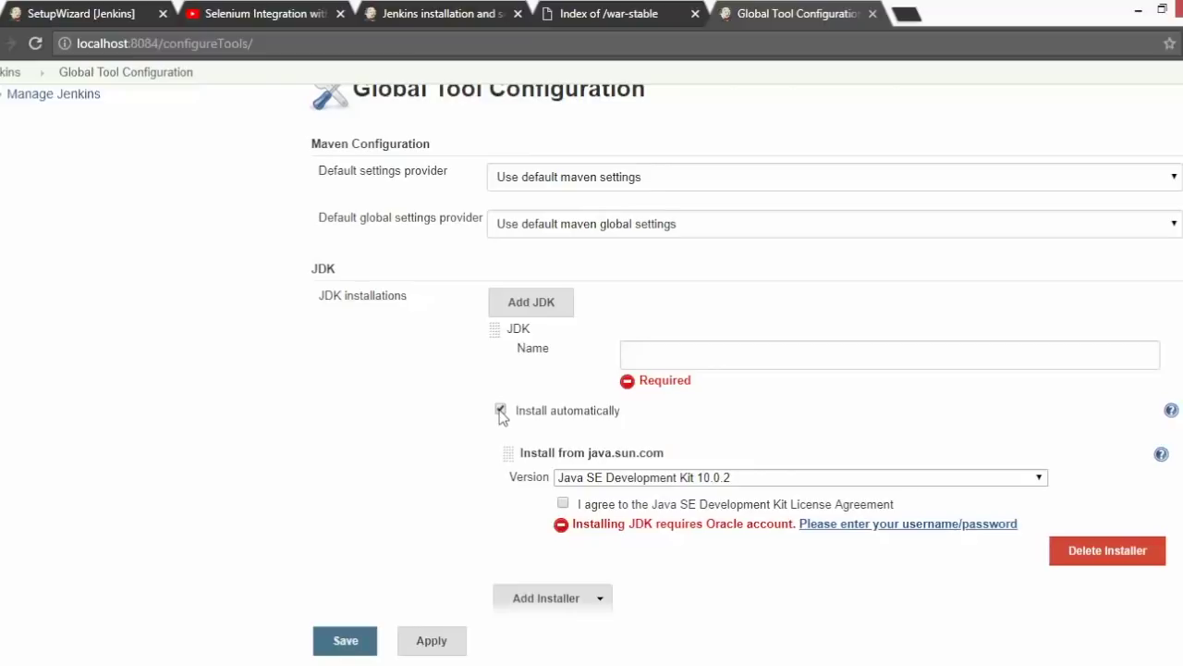
click(665, 480)
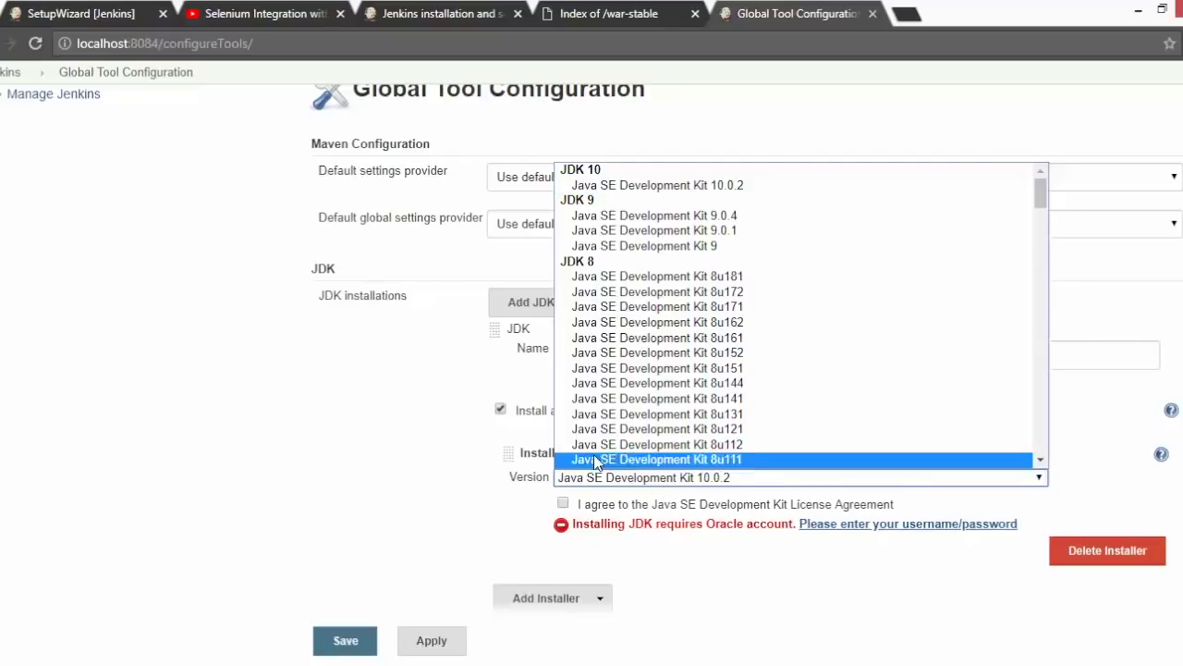
click(500, 410)
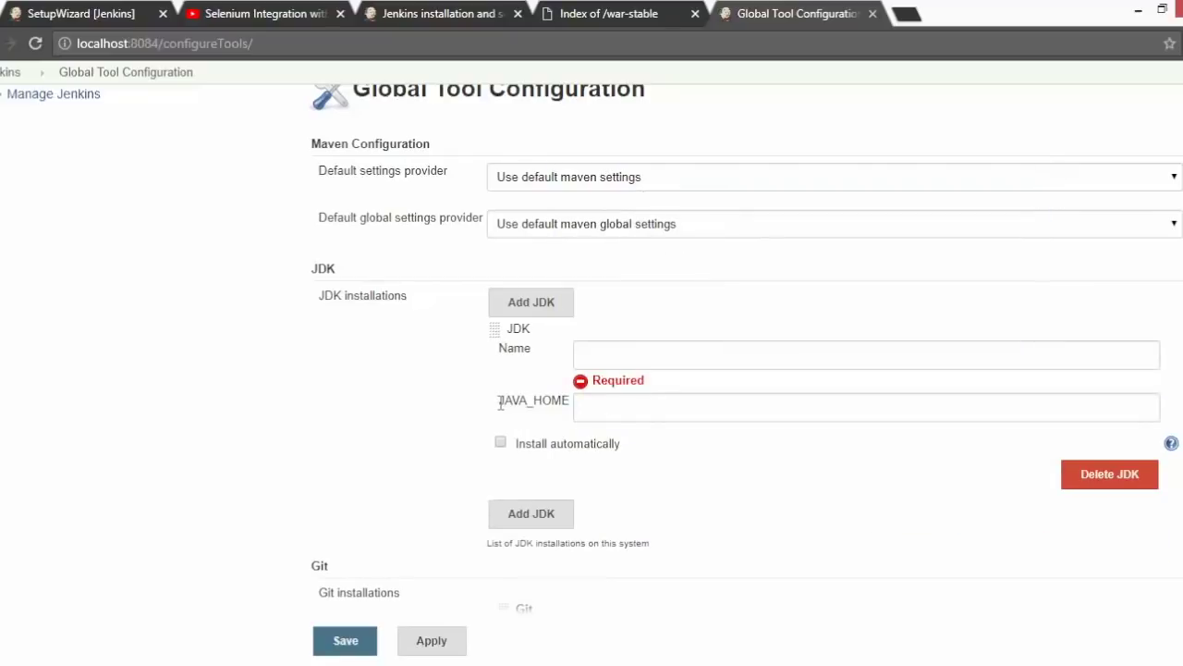
click(661, 359)
text(JAVA_HOME)
key(Tab)
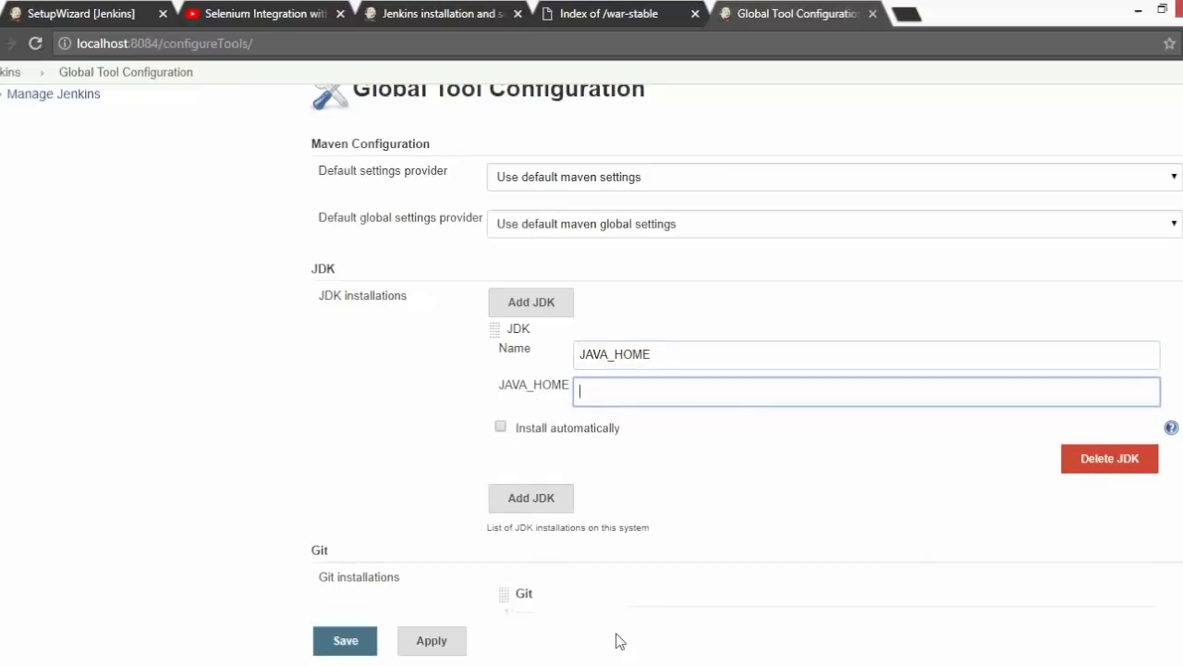
click(536, 616)
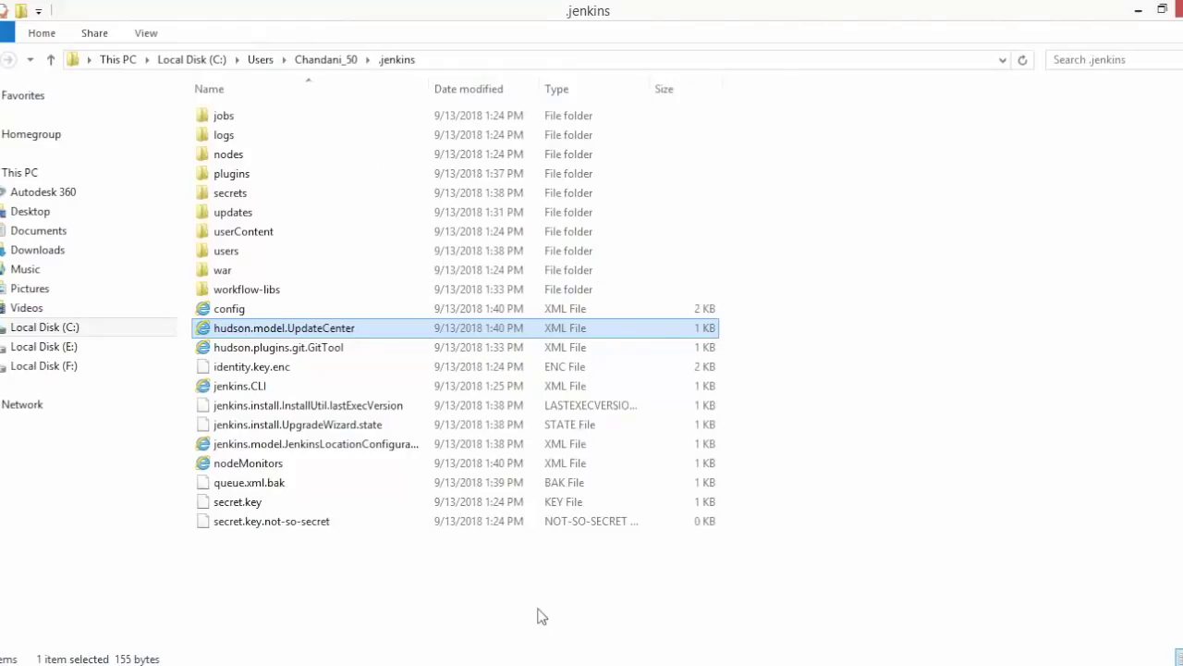
- Review the user environment variables through This PC's advanced system settings
click(16, 174)
right_click(16, 177)
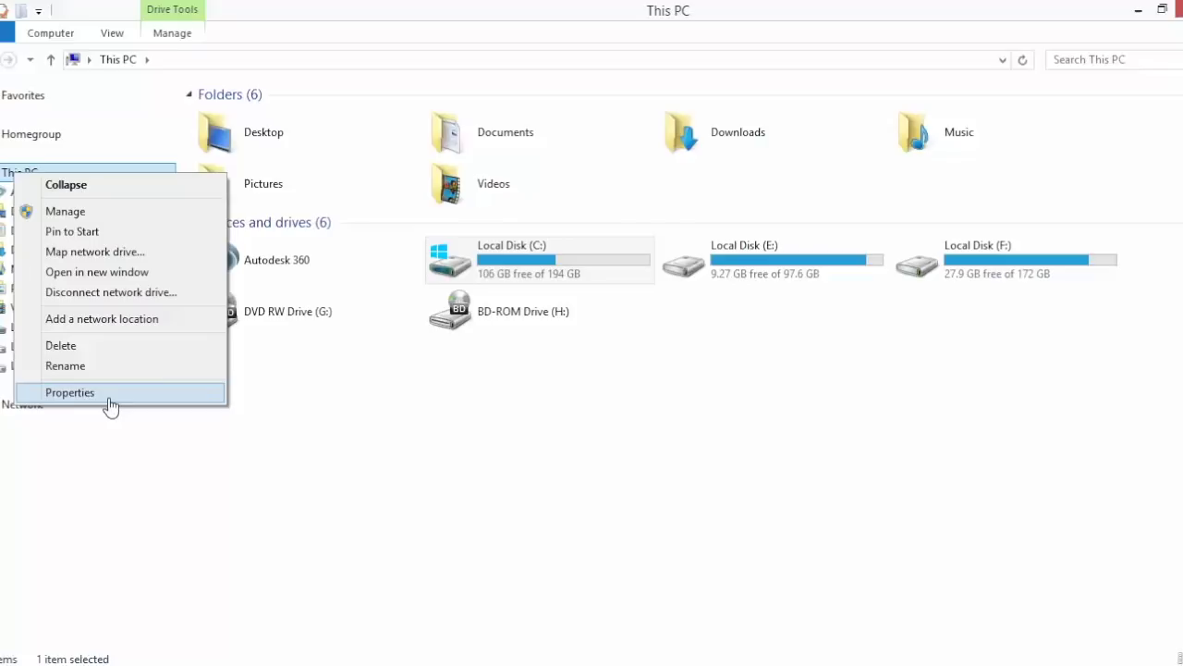
click(108, 398)
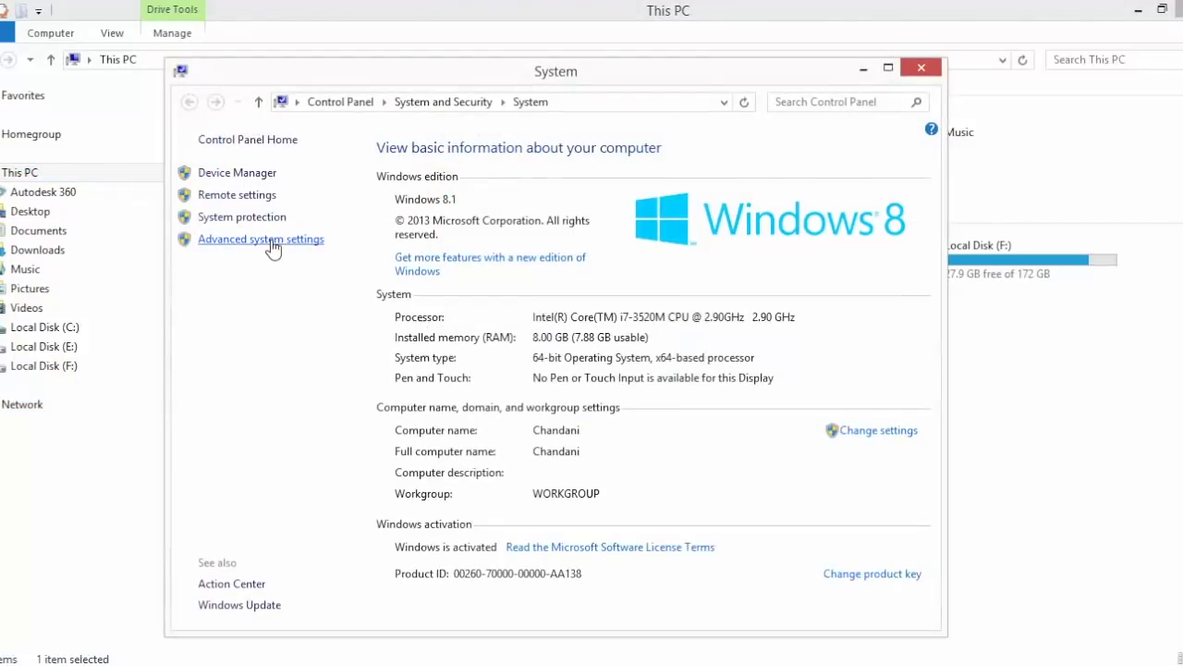
click(273, 242)
click(334, 405)
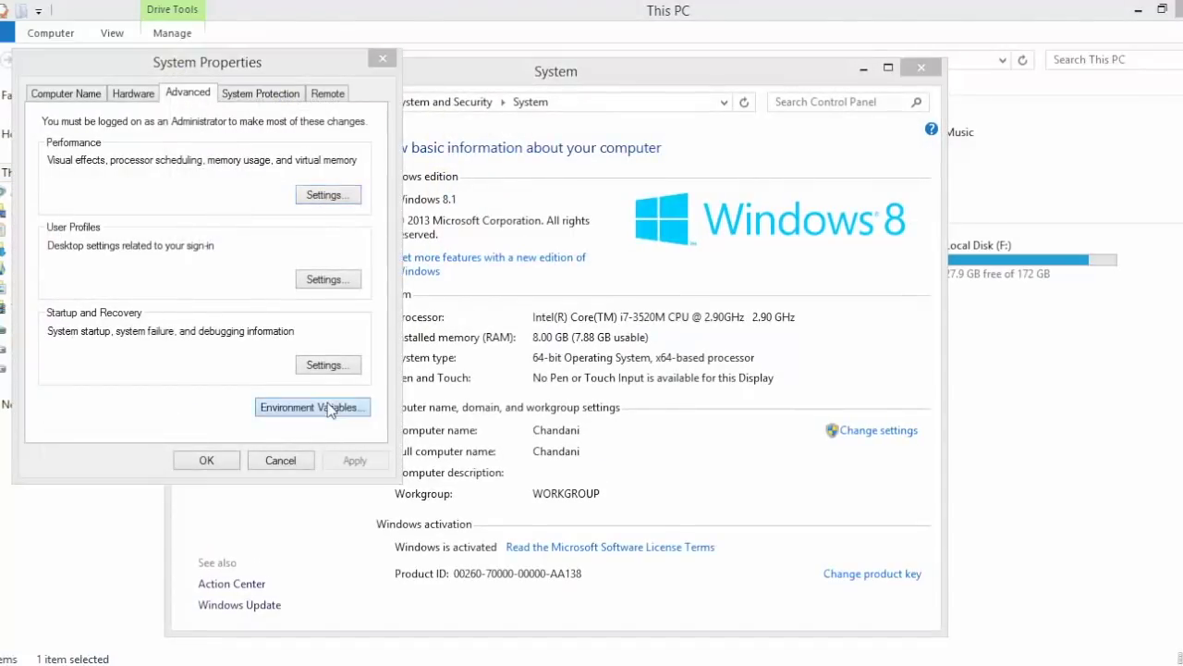
click(185, 232)
key(Down)
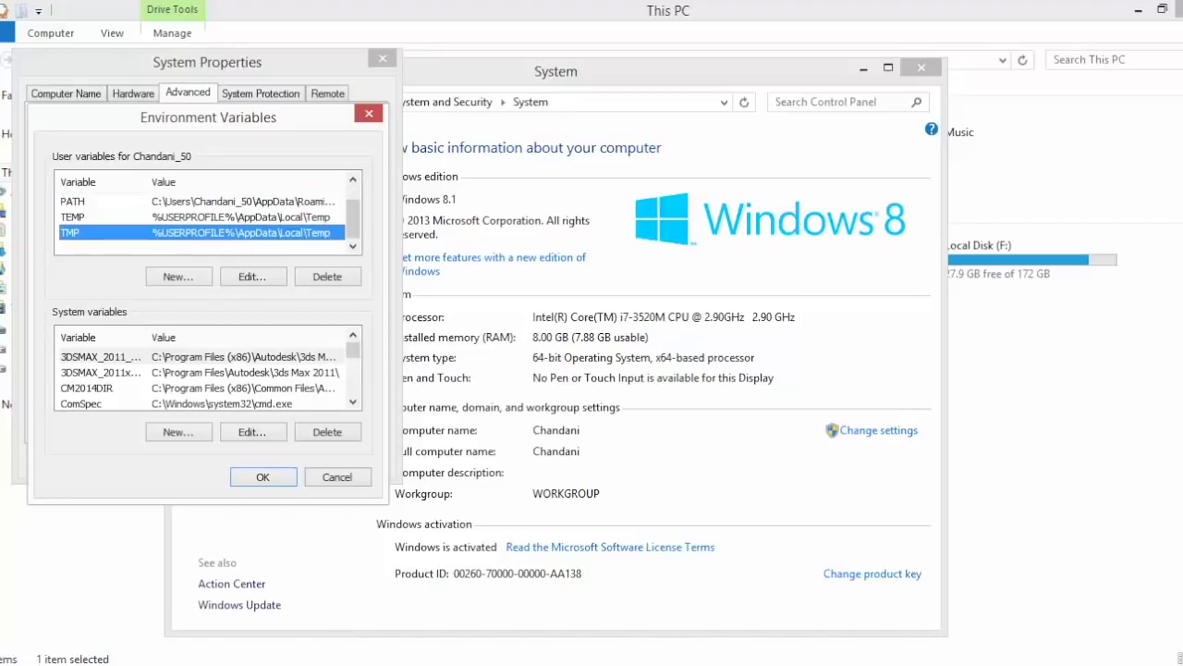
click(531, 582)
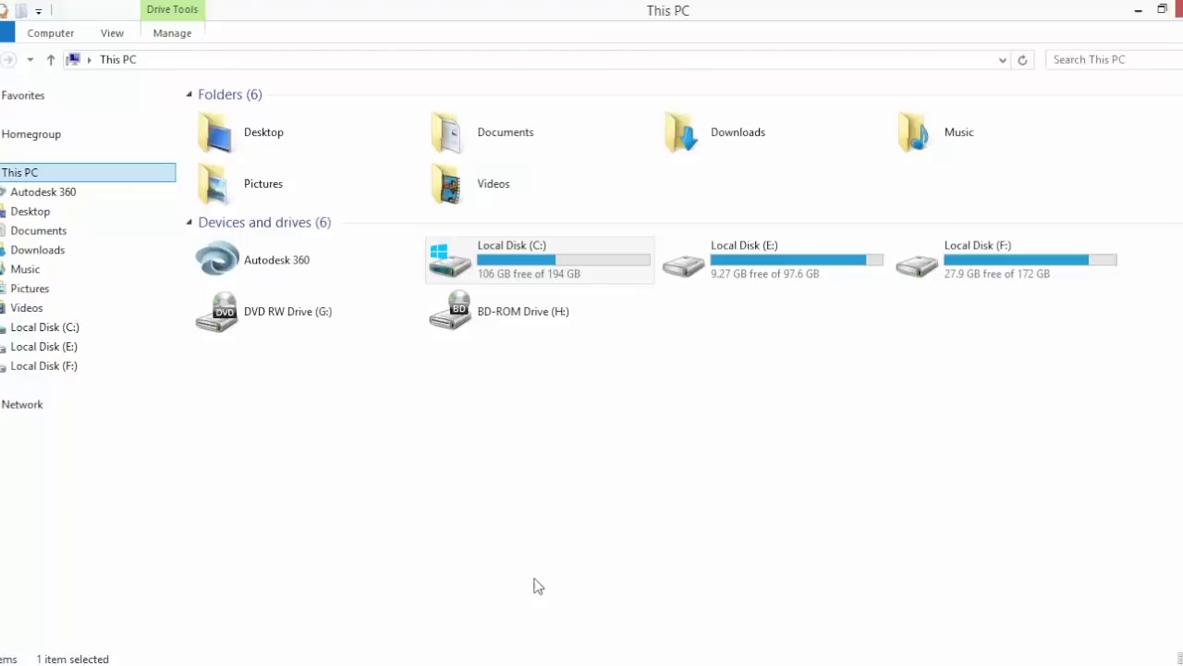
- Copy the C:\Program Files\Java\jdk1.8.0_40 path and paste it into JAVA_HOME
double_click(549, 265)
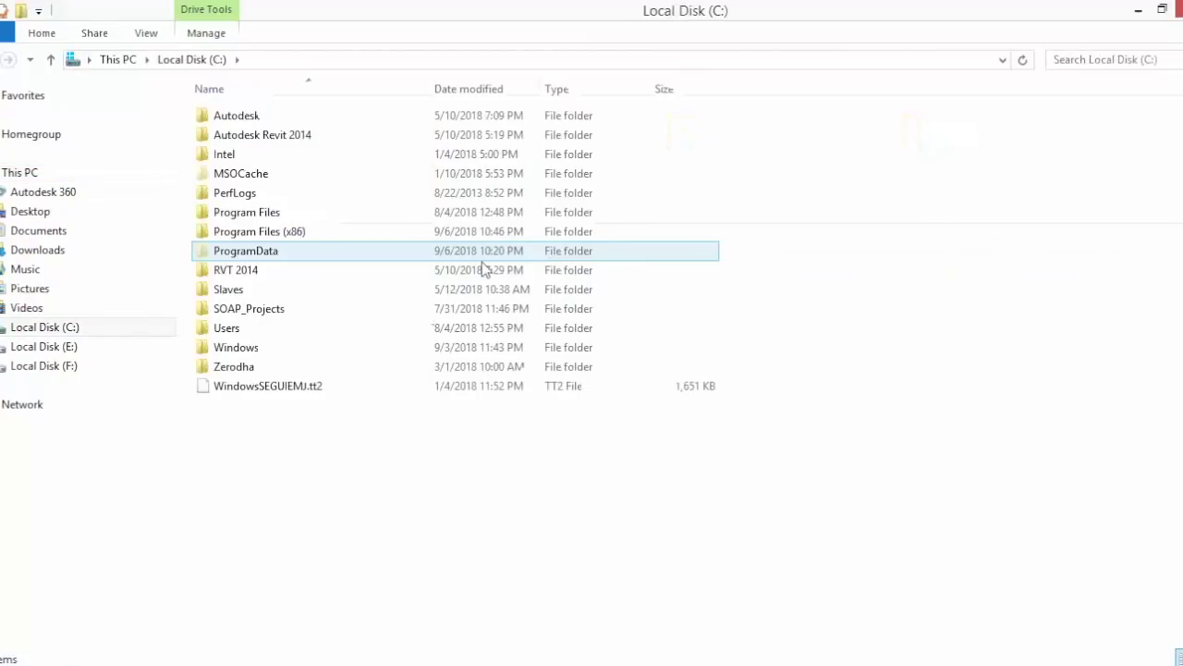
double_click(272, 214)
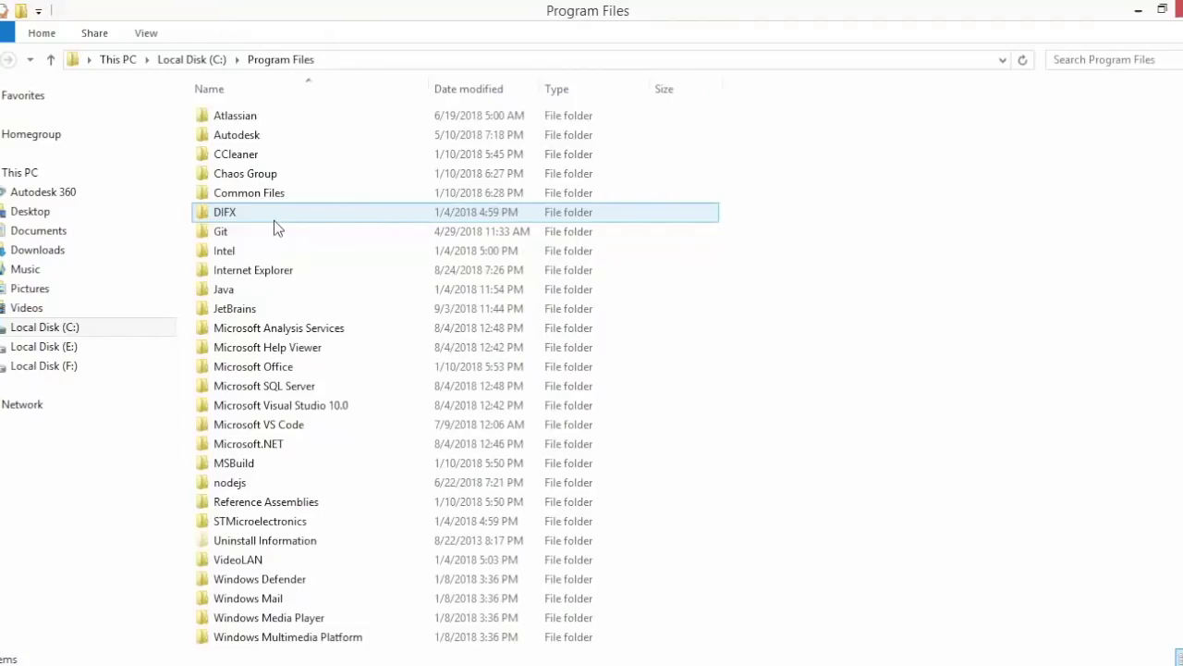
double_click(231, 289)
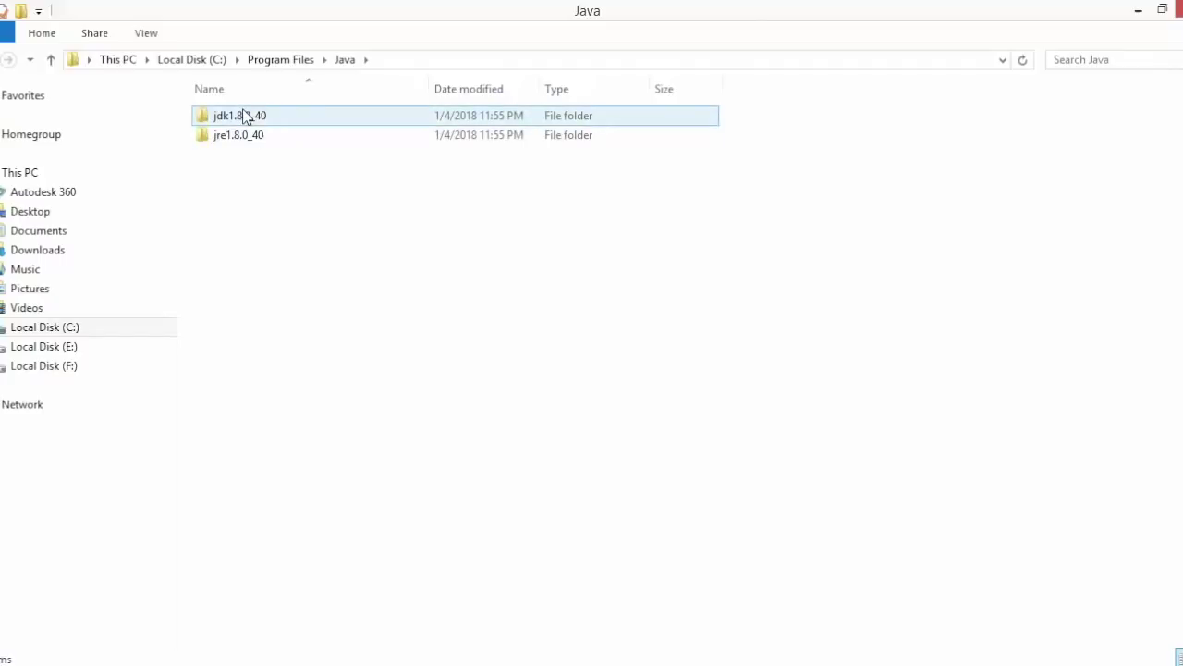
double_click(245, 116)
click(551, 59)
key(ctrl+c)
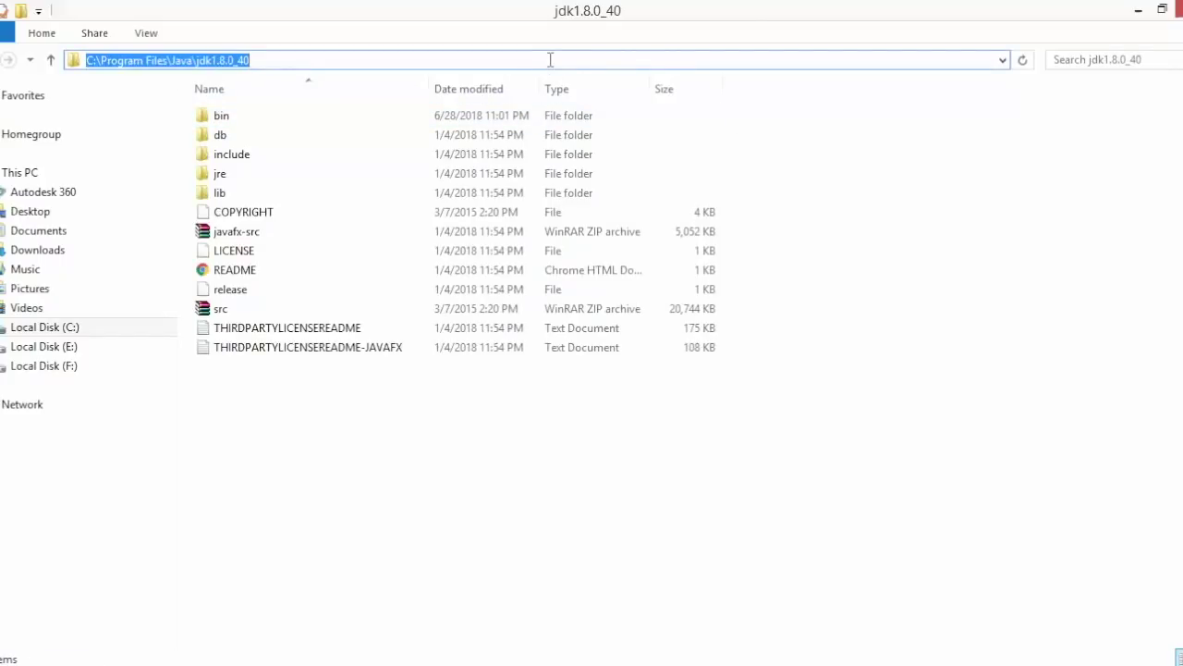
key(alt+Tab)
key(alt+Tab)
key(alt+Tab)
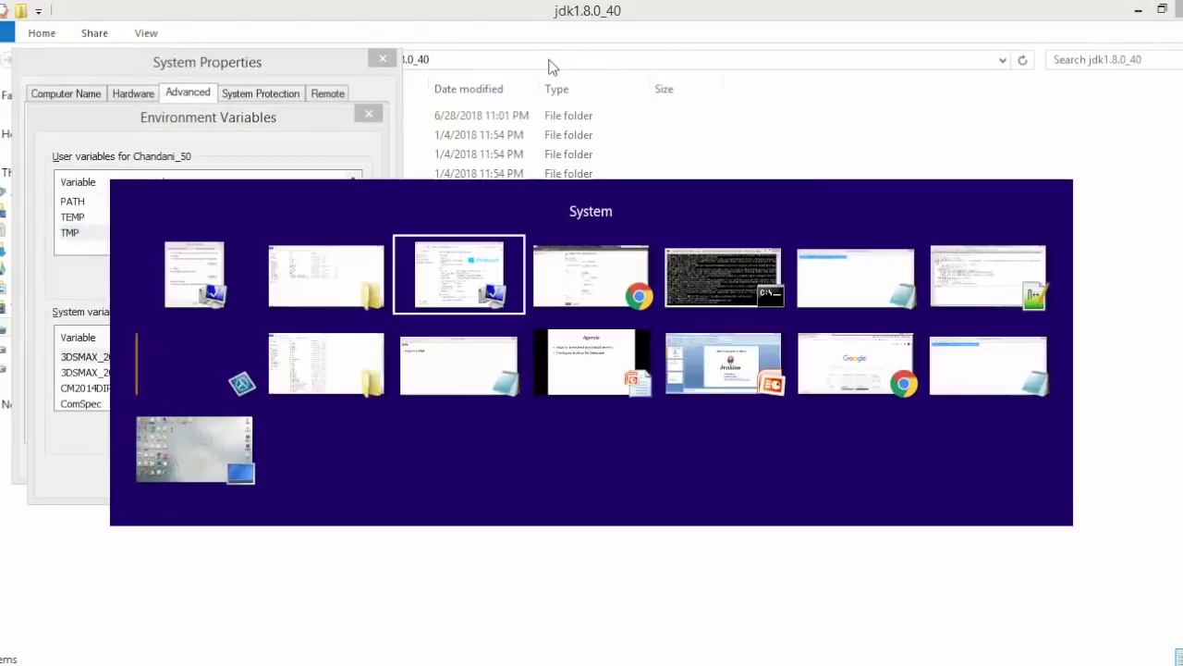
key(ctrl+v)
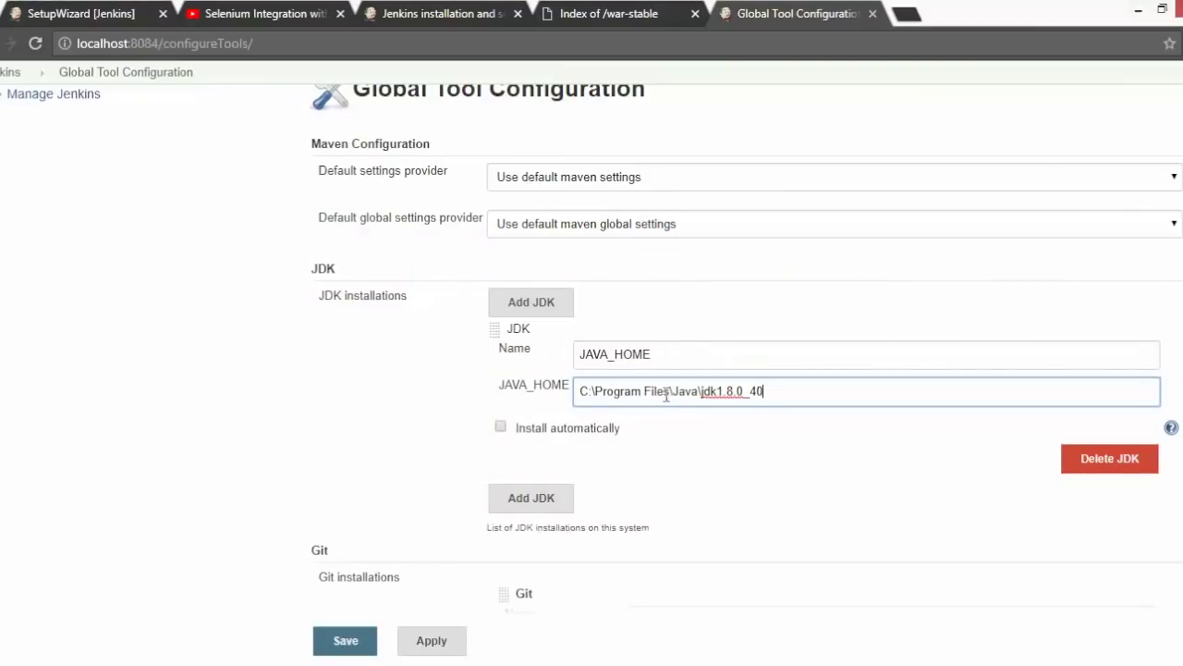
- Add a Maven installation named MAVEN_HOME with automatic installation turned off
click(259, 534)
scroll(591, 370, down, 3)
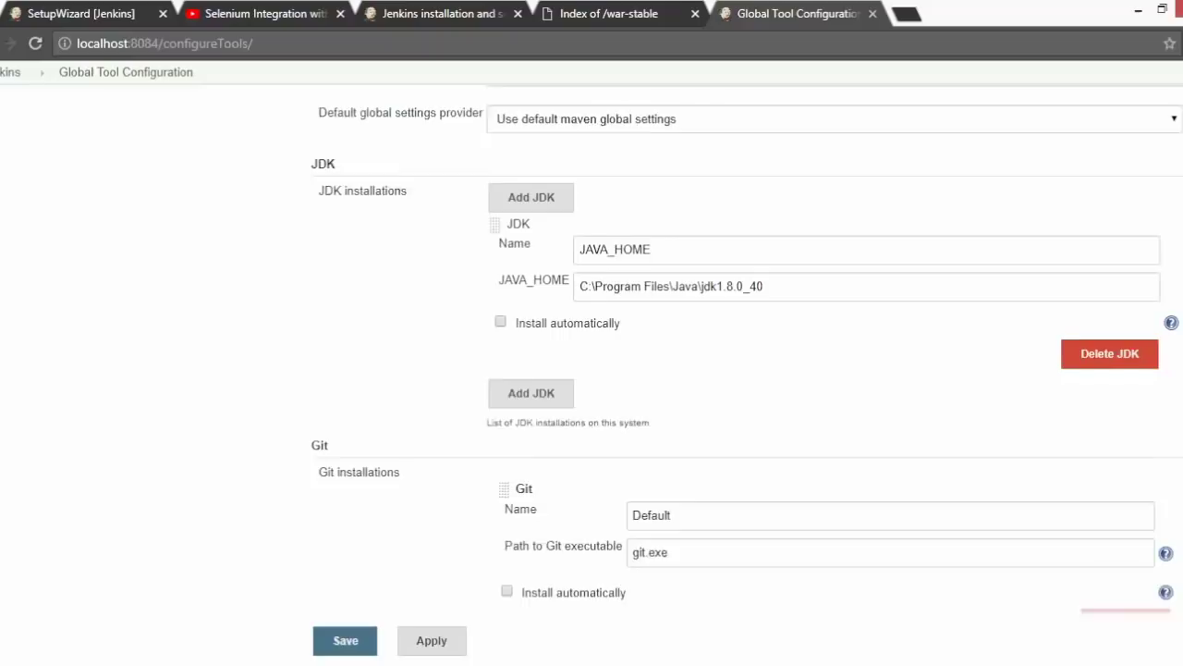
scroll(591, 370, down, 3)
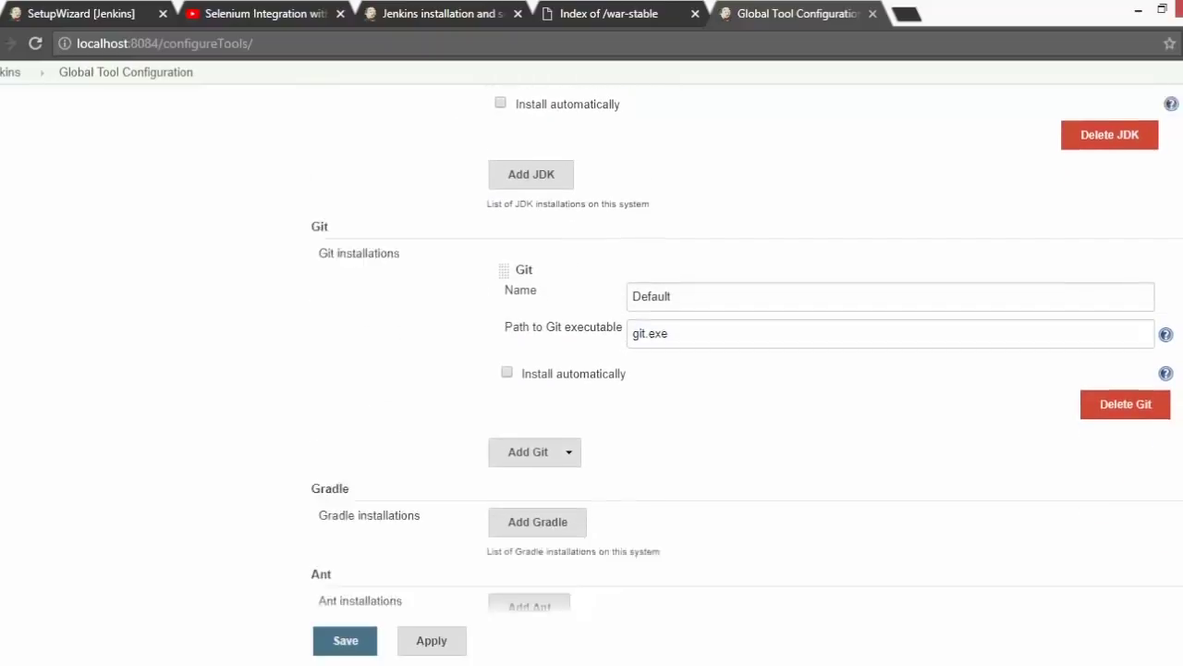
scroll(592, 370, down, 1)
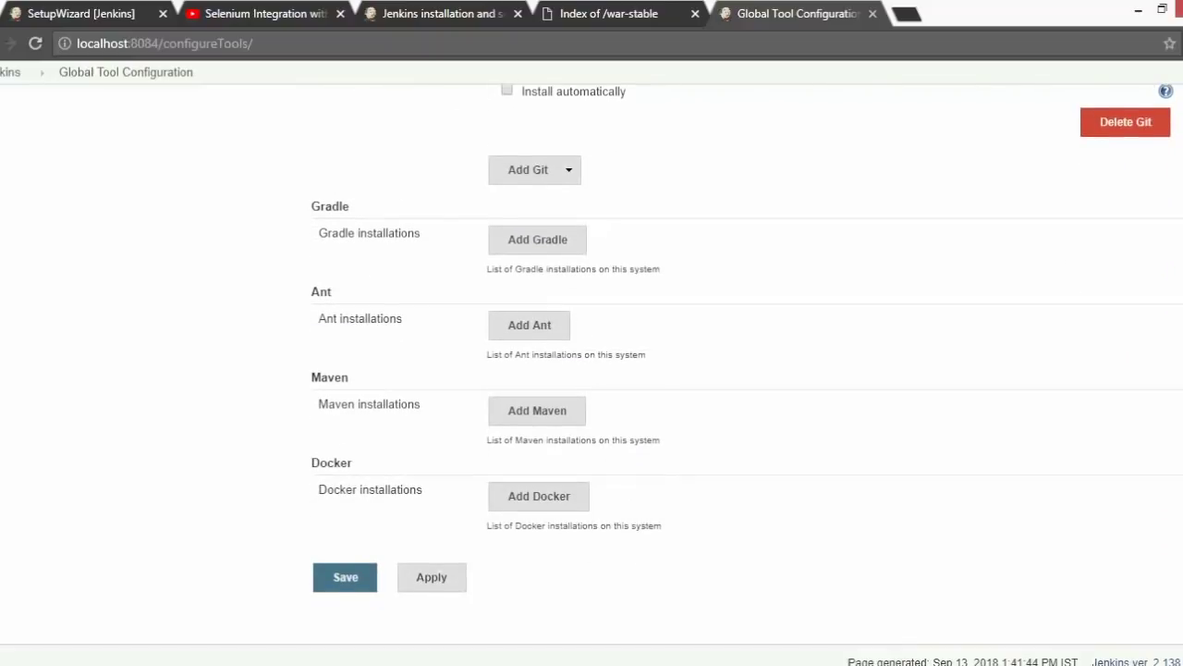
click(542, 416)
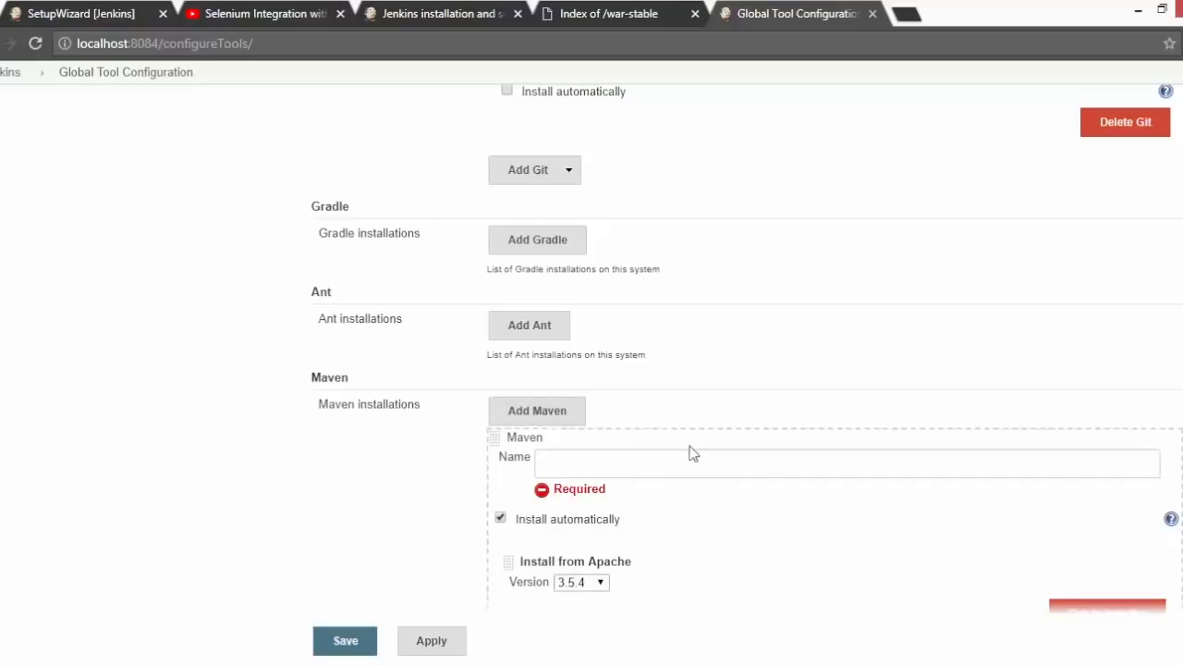
scroll(666, 533, down, 2)
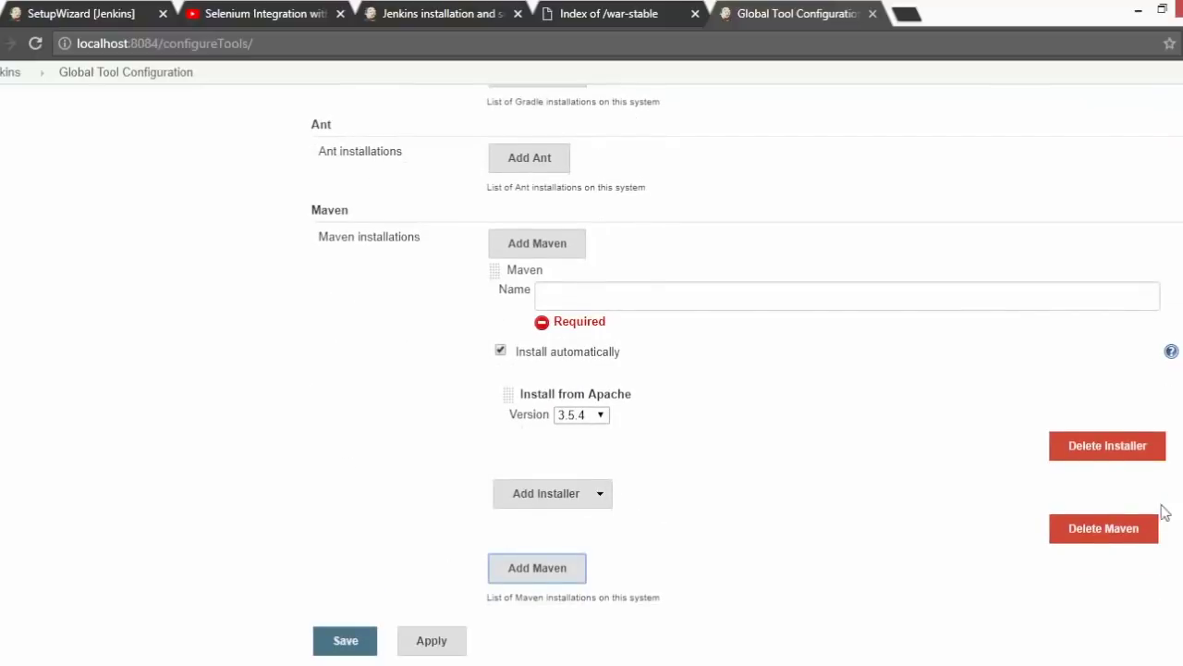
click(593, 421)
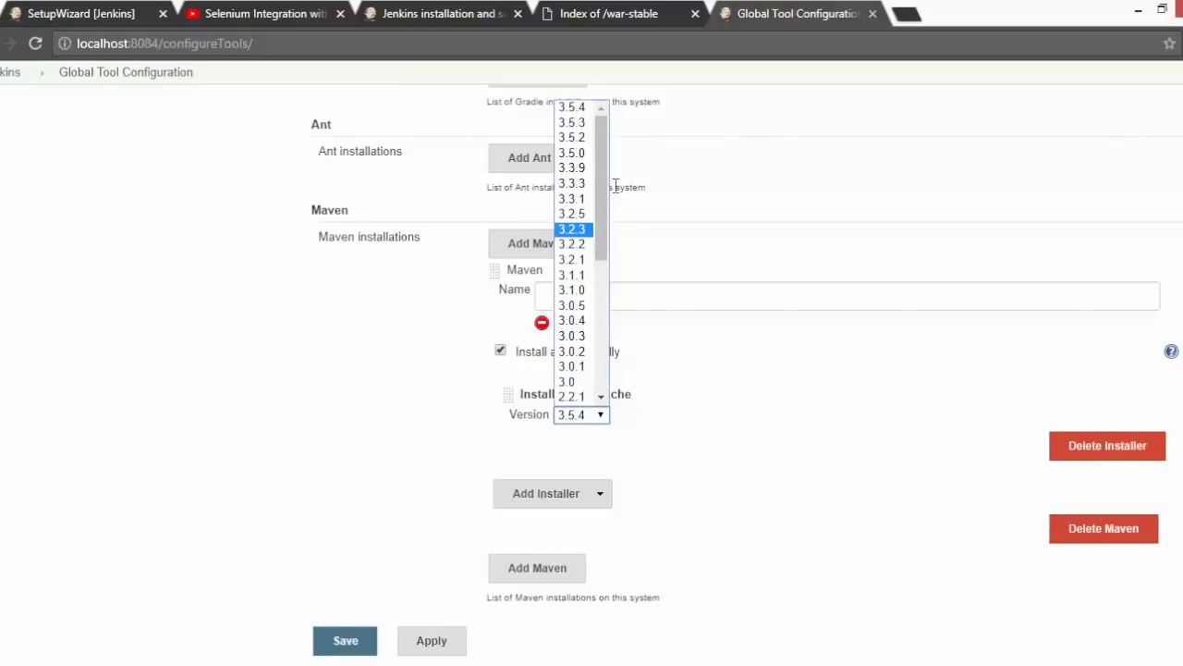
click(500, 351)
click(610, 305)
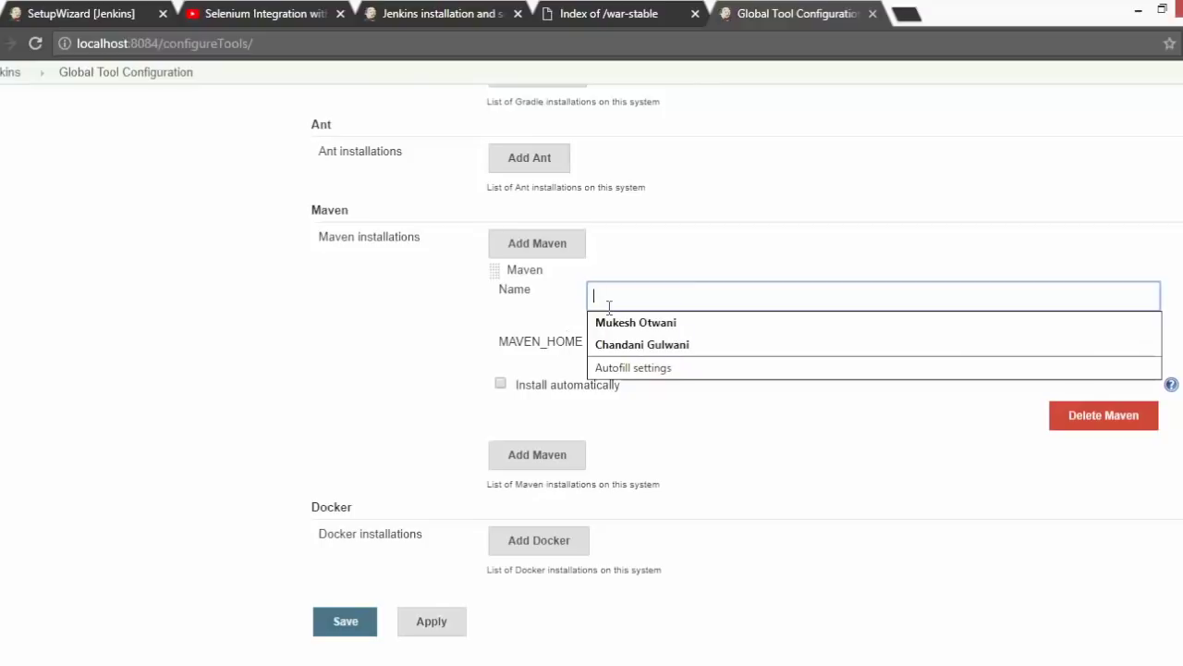
text(MAVEN_HOME)
key(Tab)
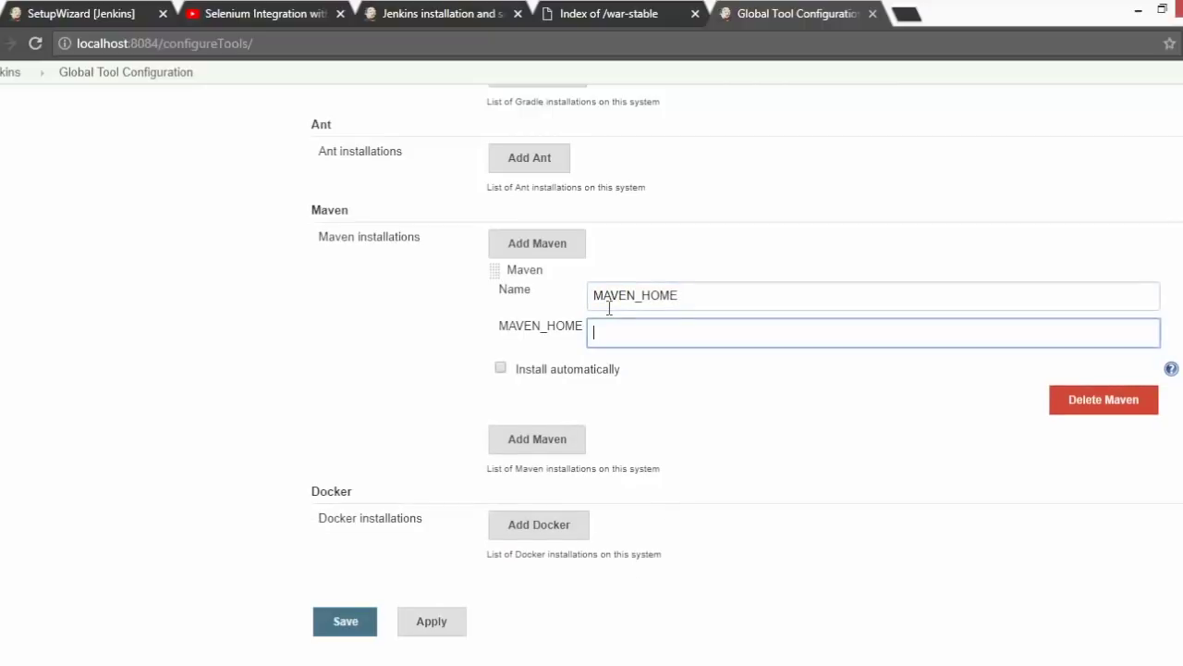
- Copy the MAVEN_HOME user environment variable's path value for the Maven home field
click(699, 664)
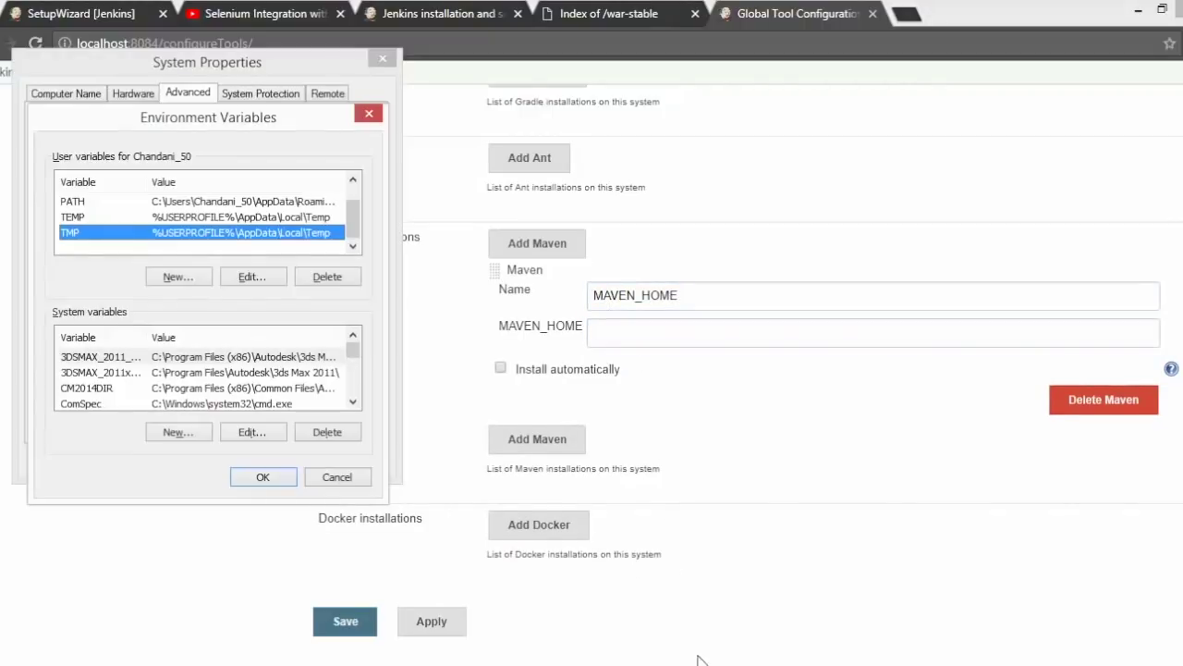
scroll(291, 213, up, 1)
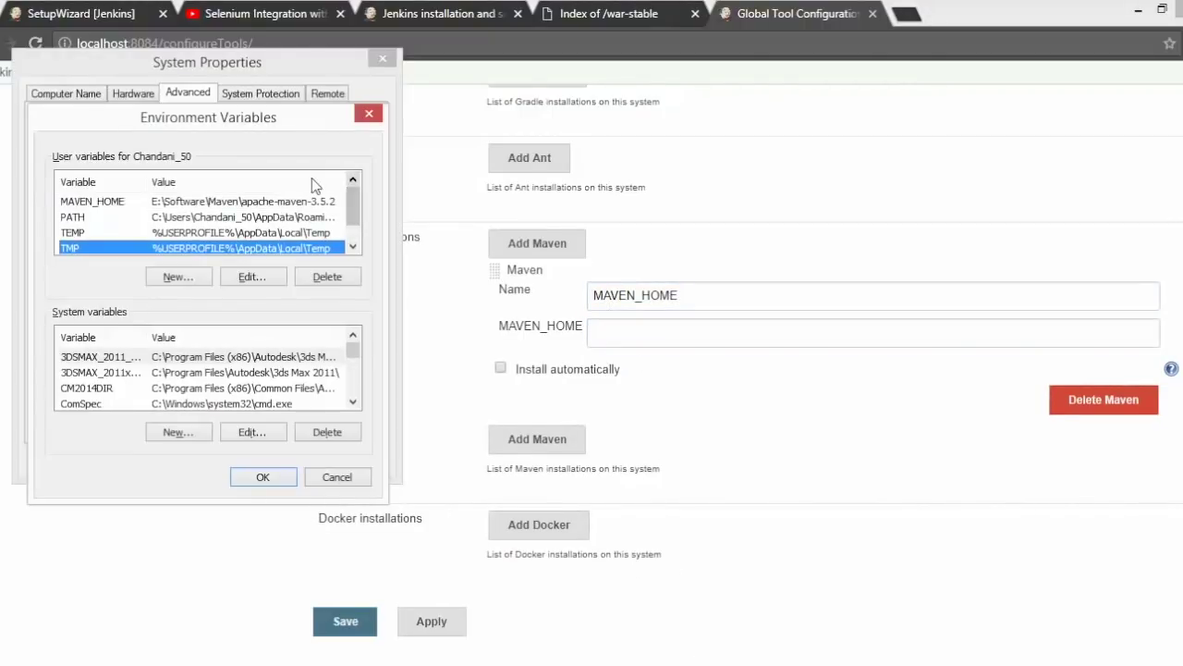
click(286, 203)
click(250, 279)
key(ctrl+c)
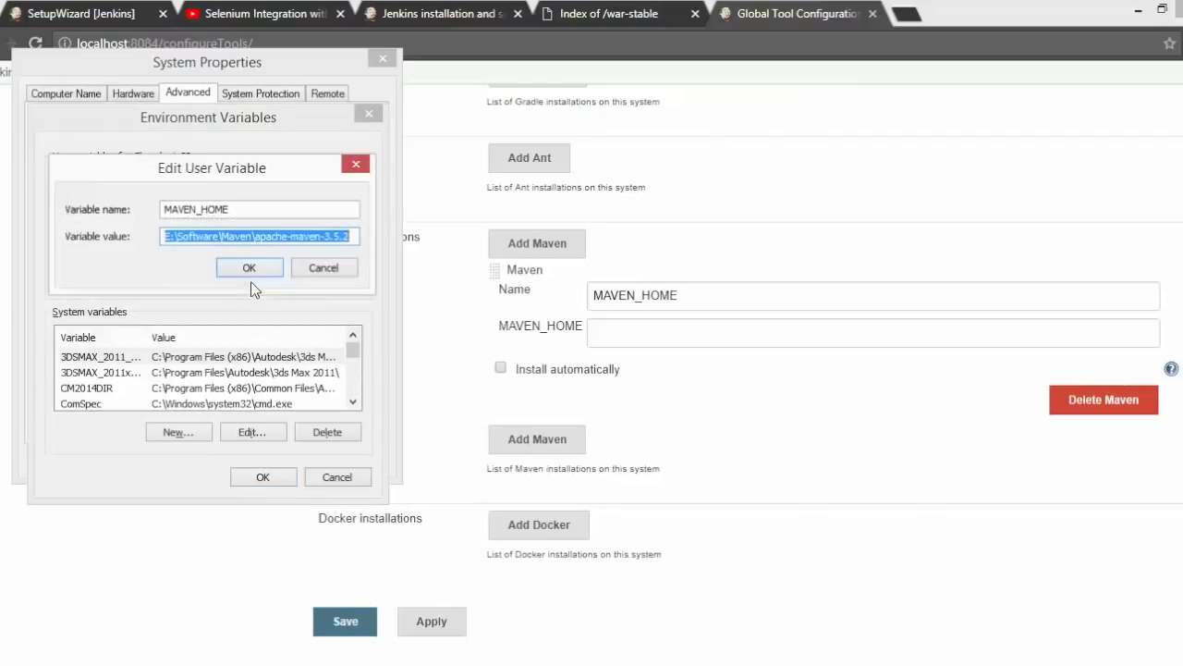
click(646, 338)
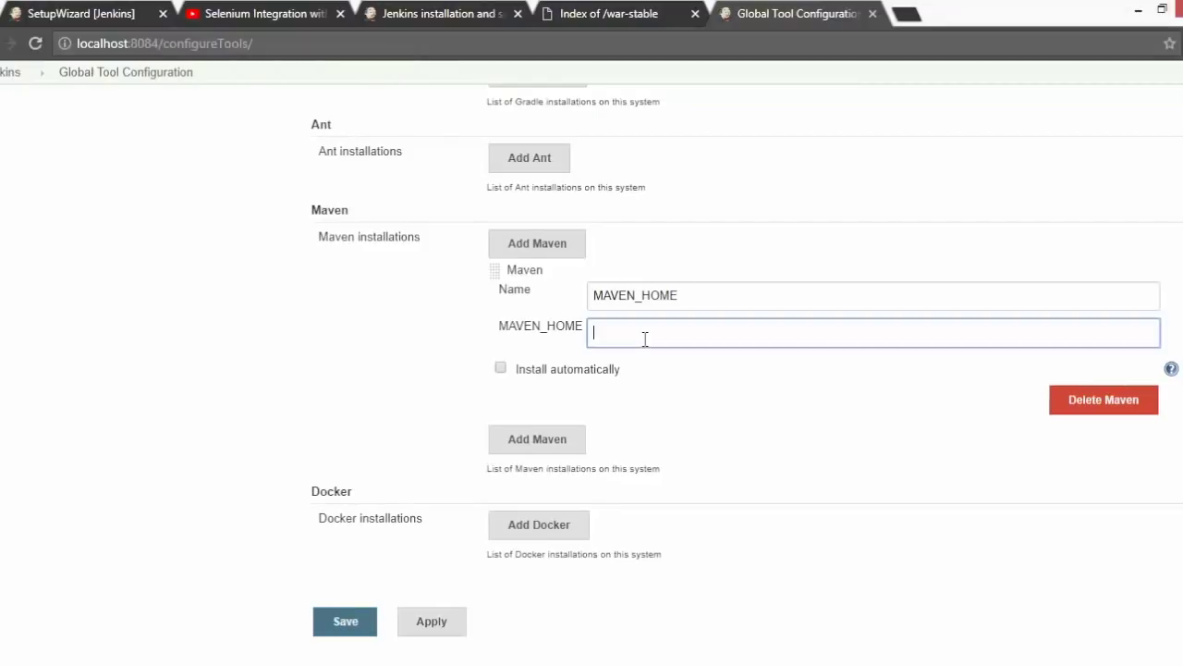
- Paste E:\Software\Maven\apache-maven-3.5.2 as the Maven home and save the tool configuration
key(ctrl+v)
click(140, 388)
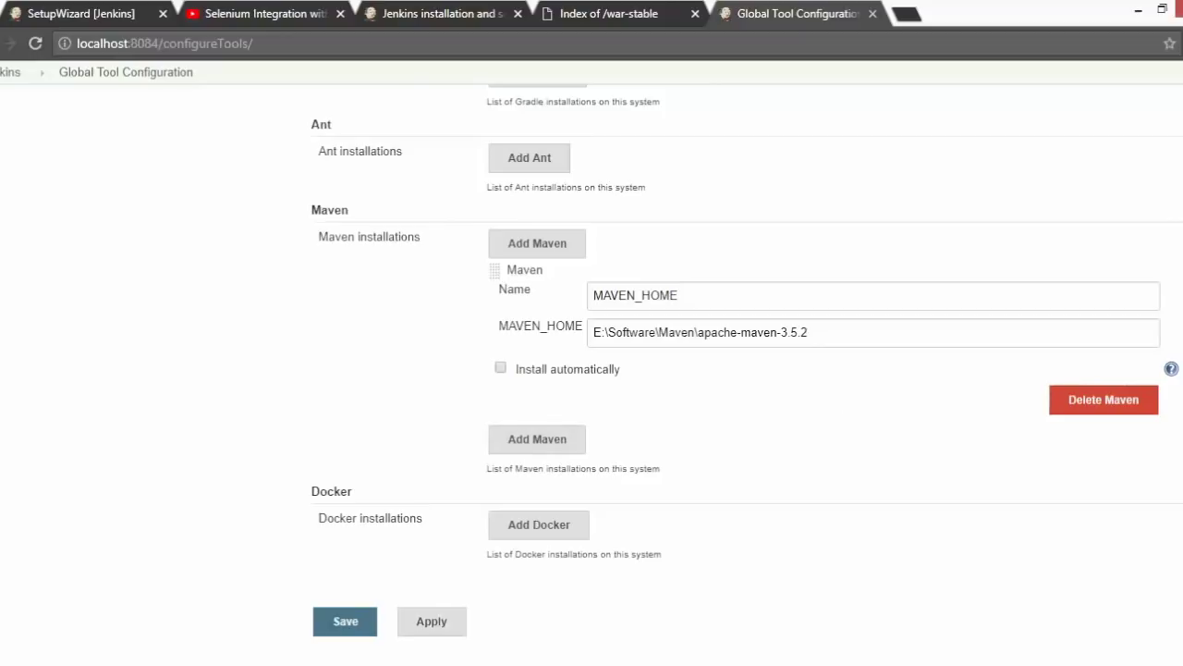
scroll(747, 360, up, 1)
scroll(747, 360, up, 2)
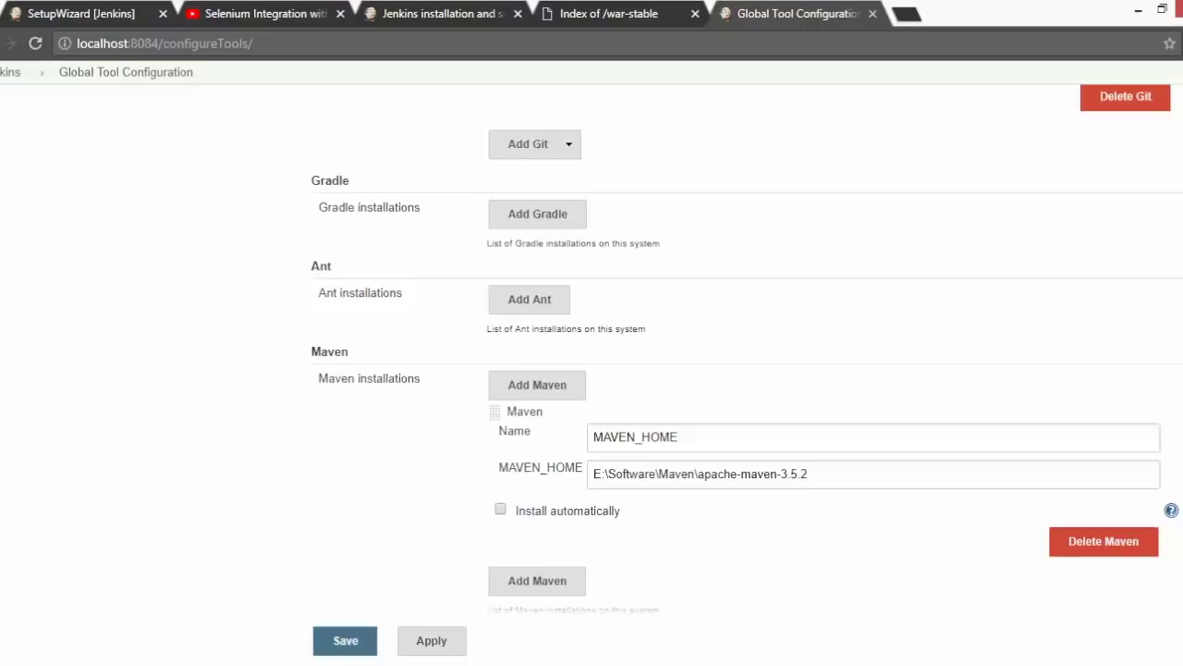
scroll(747, 361, down, 3)
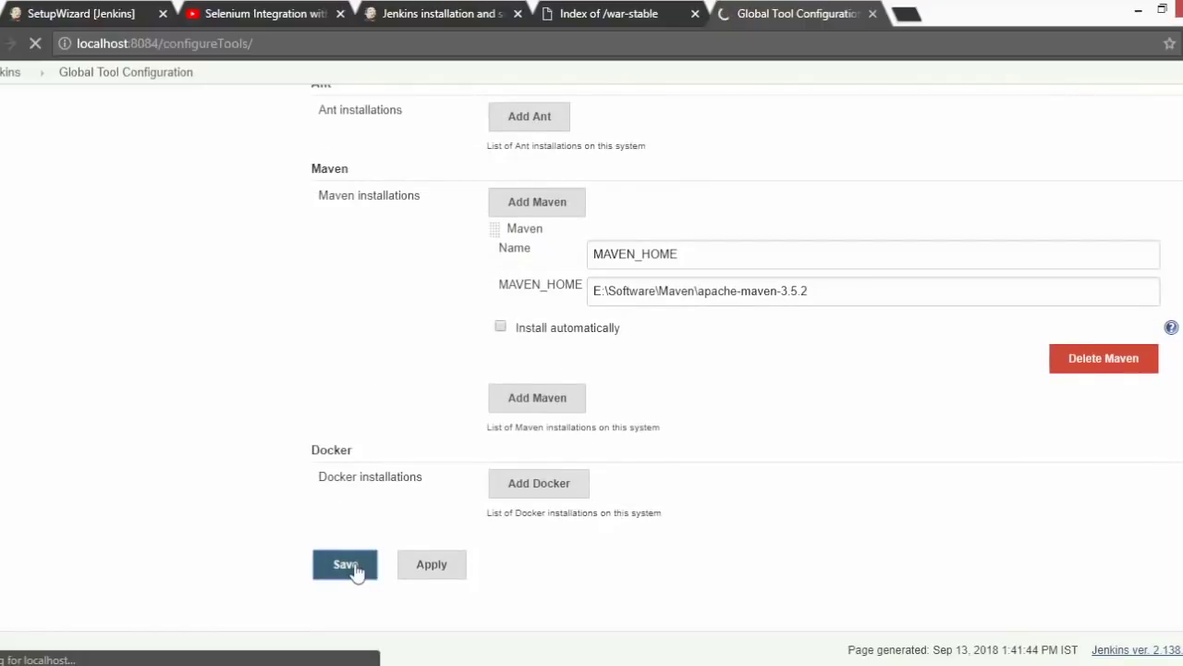
scroll(924, 323, down, 1)
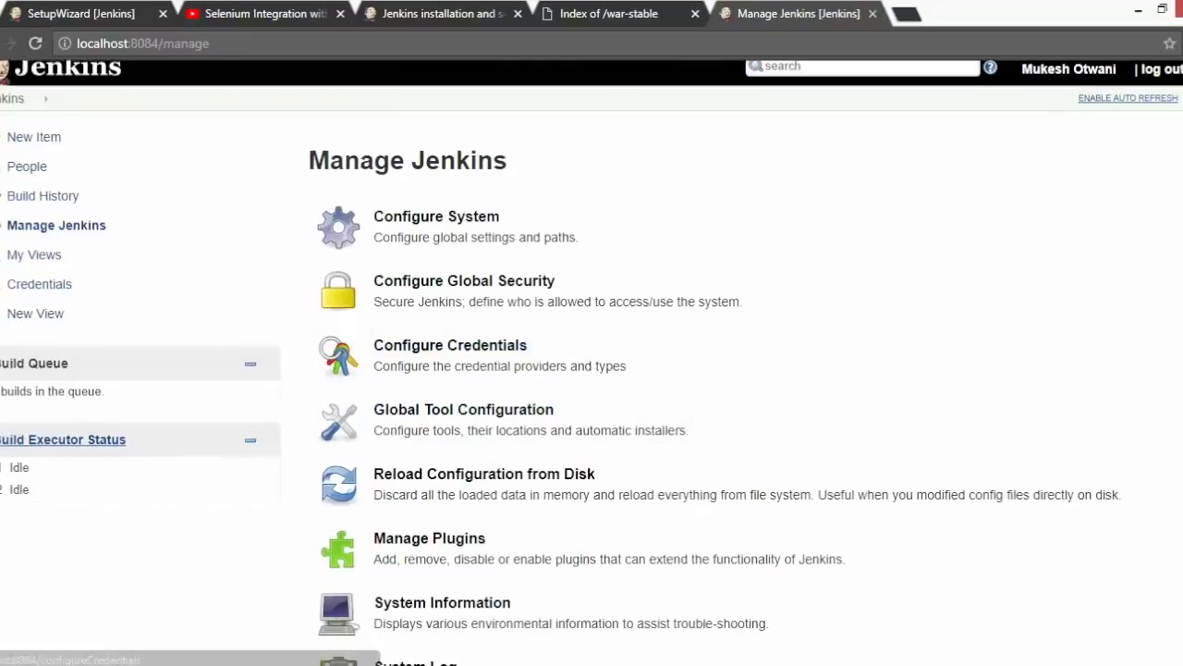
- Open Configure System, expand the Advanced E-mail Notification settings, and review the 2 executors and quiet period 5
scroll(647, 185, up, 1)
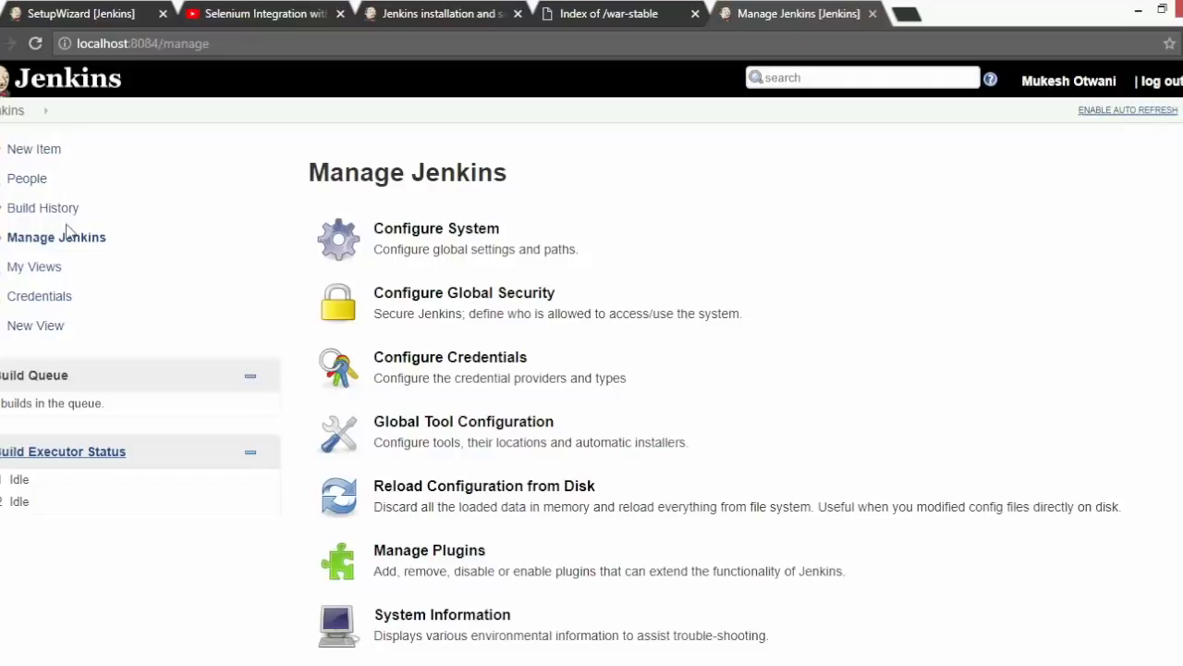
click(458, 256)
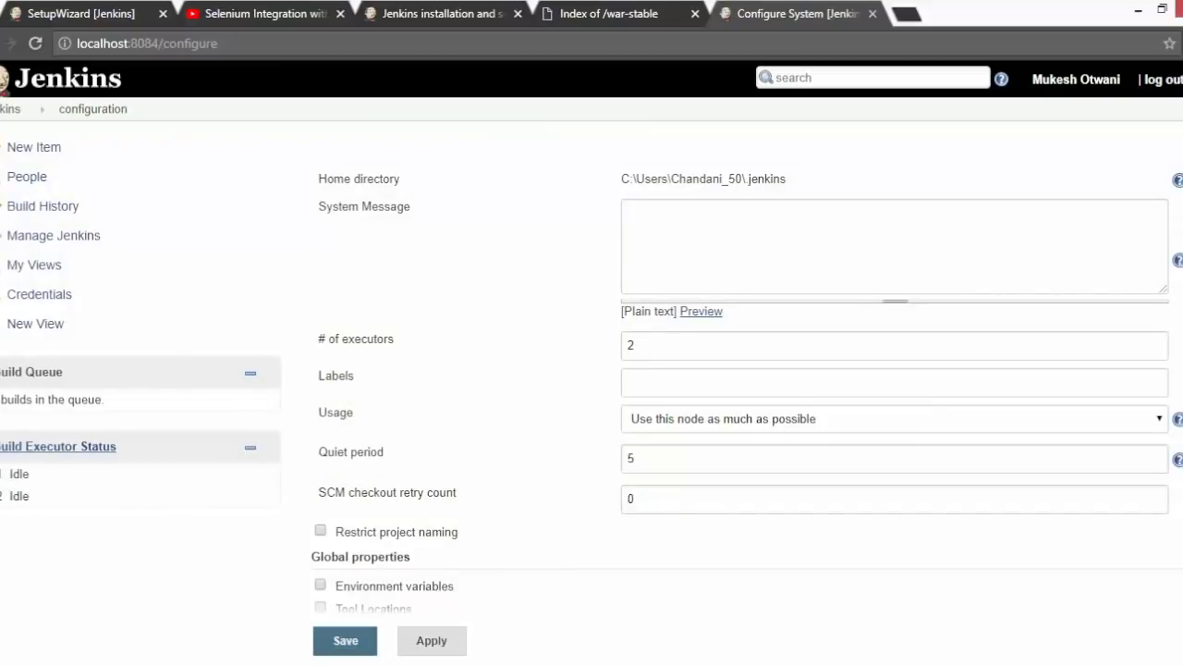
scroll(740, 370, down, 15)
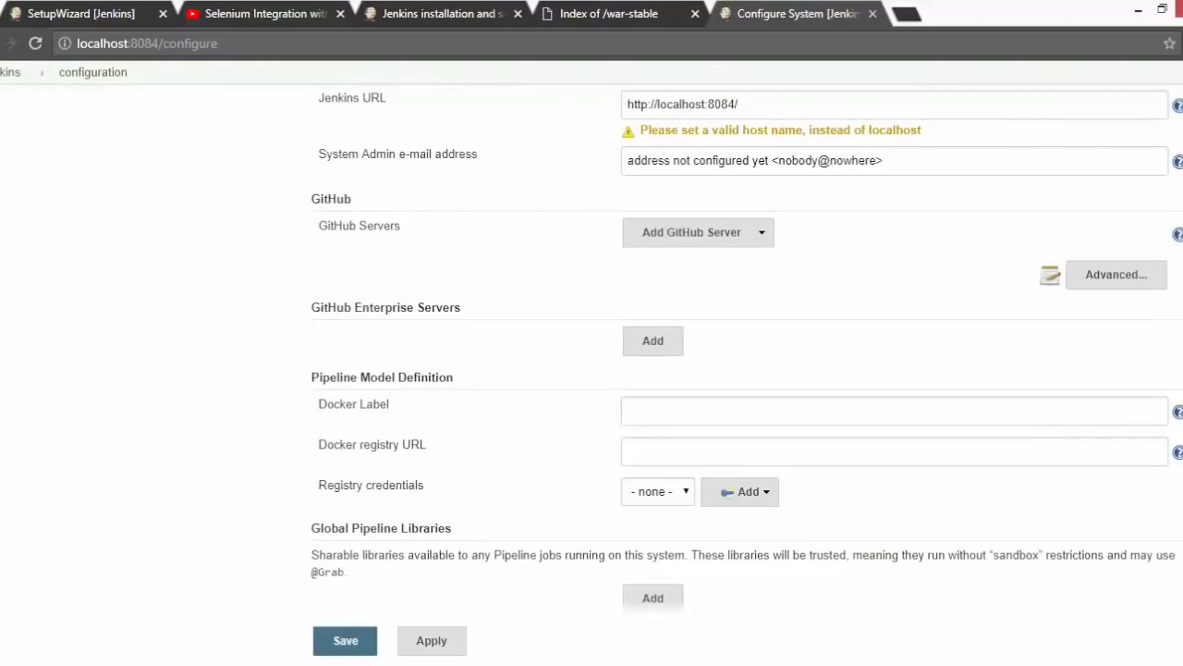
scroll(747, 344, down, 1)
scroll(740, 370, down, 13)
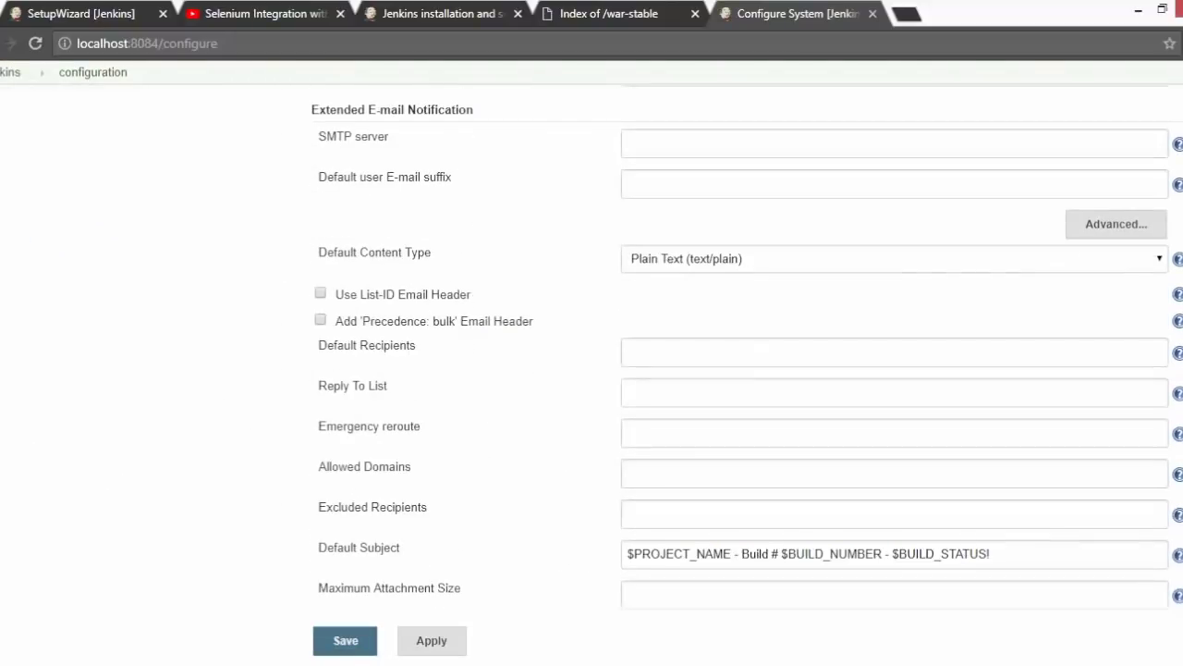
scroll(739, 369, down, 1)
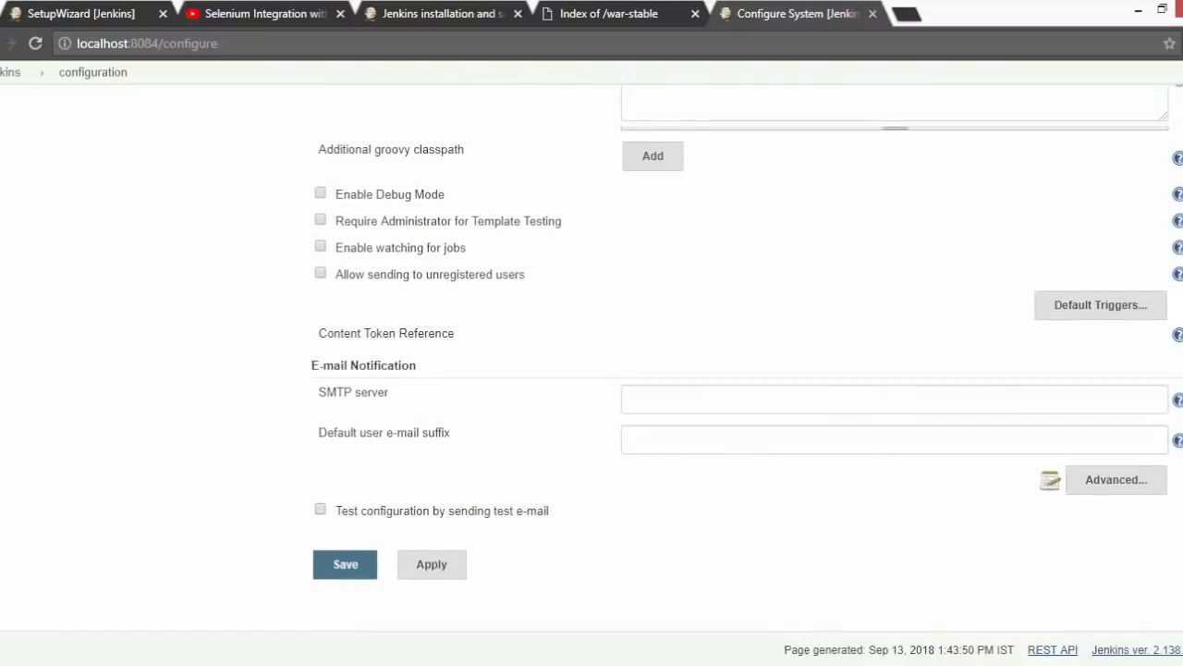
click(1132, 486)
scroll(739, 370, up, 15)
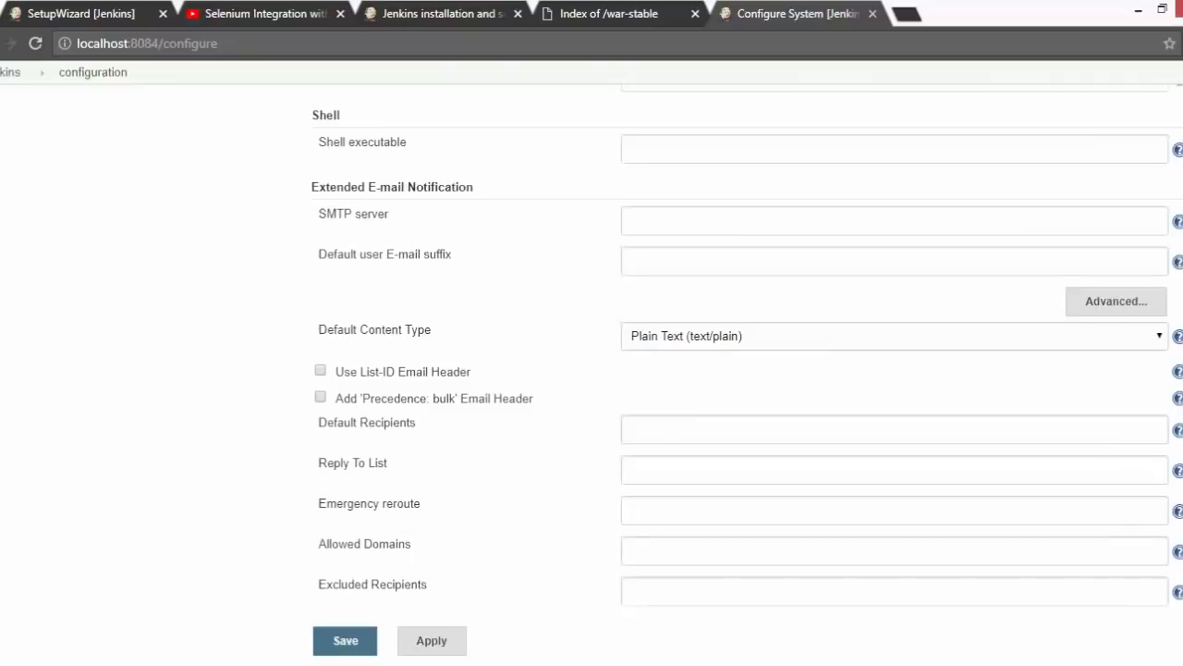
scroll(740, 370, up, 15)
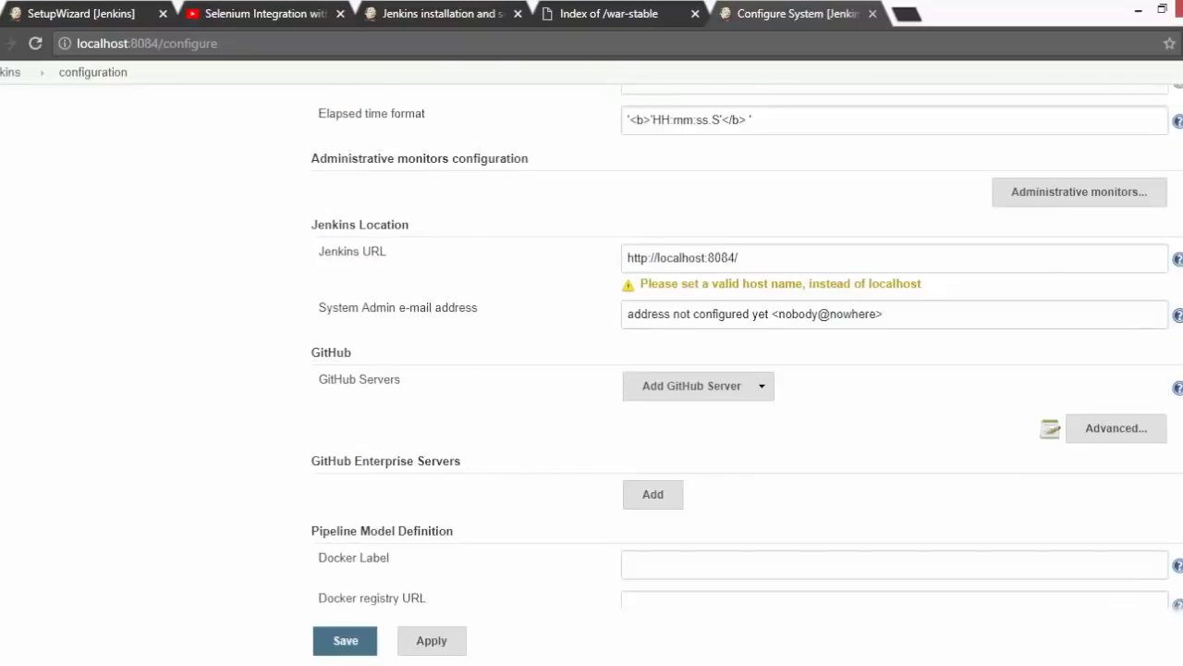
scroll(740, 370, up, 3)
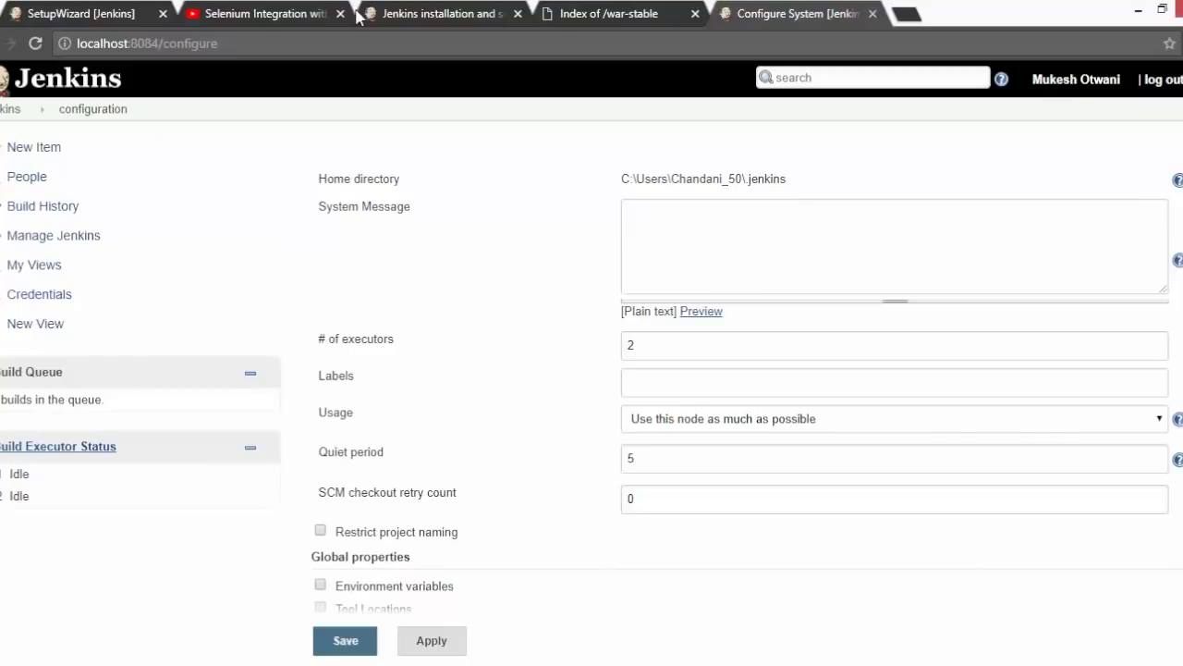
- Return to the Jenkins dashboard and start creating a new job
click(9, 43)
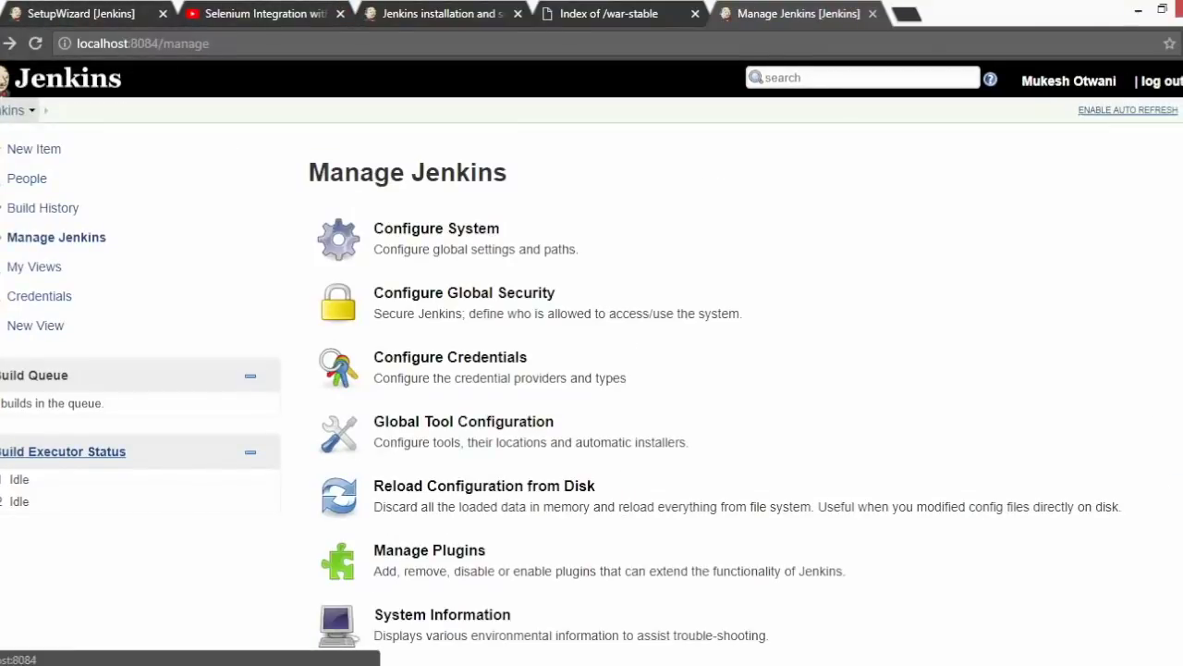
click(11, 109)
click(431, 229)
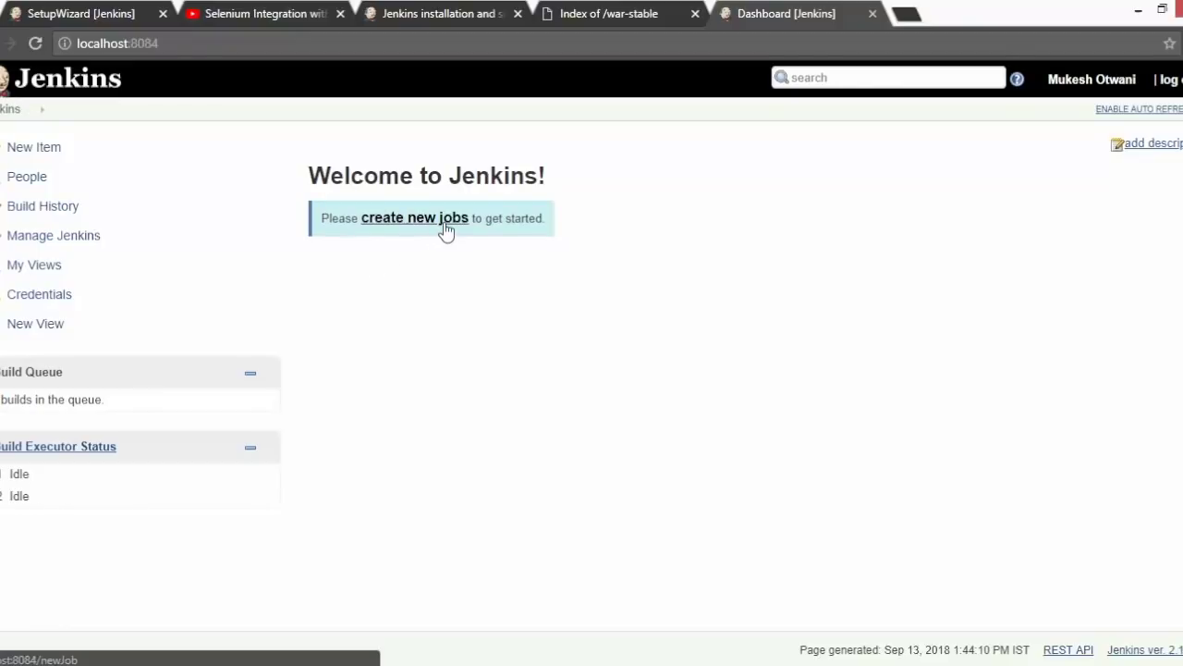
scroll(592, 370, down, 3)
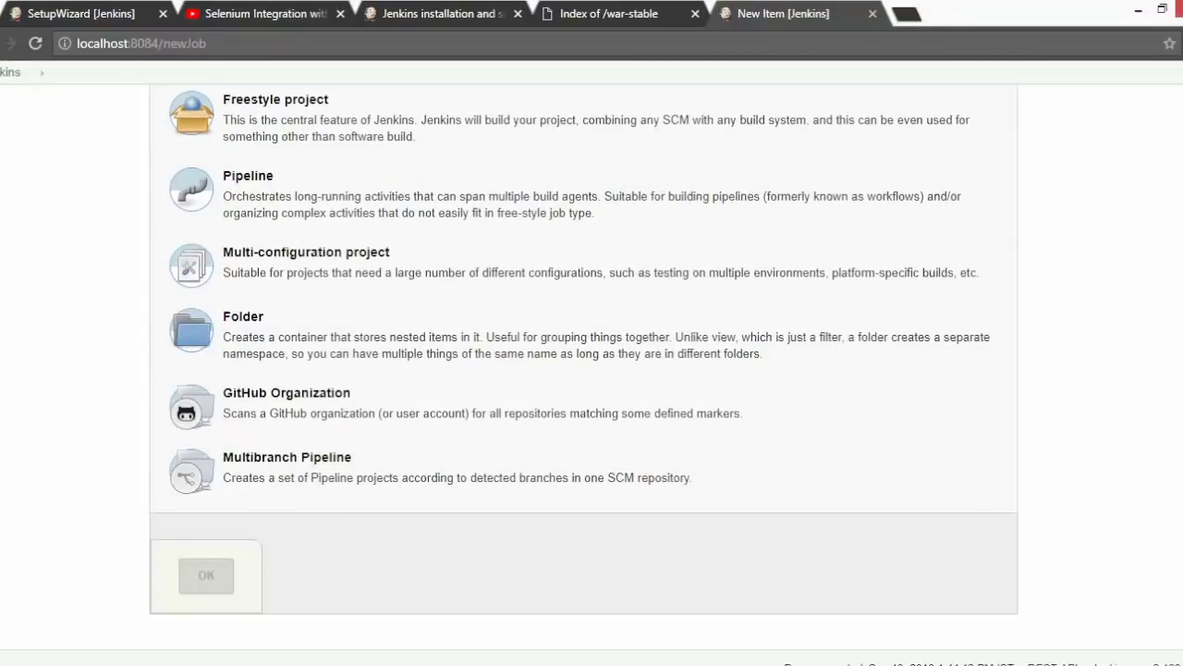
scroll(370, 264, up, 1)
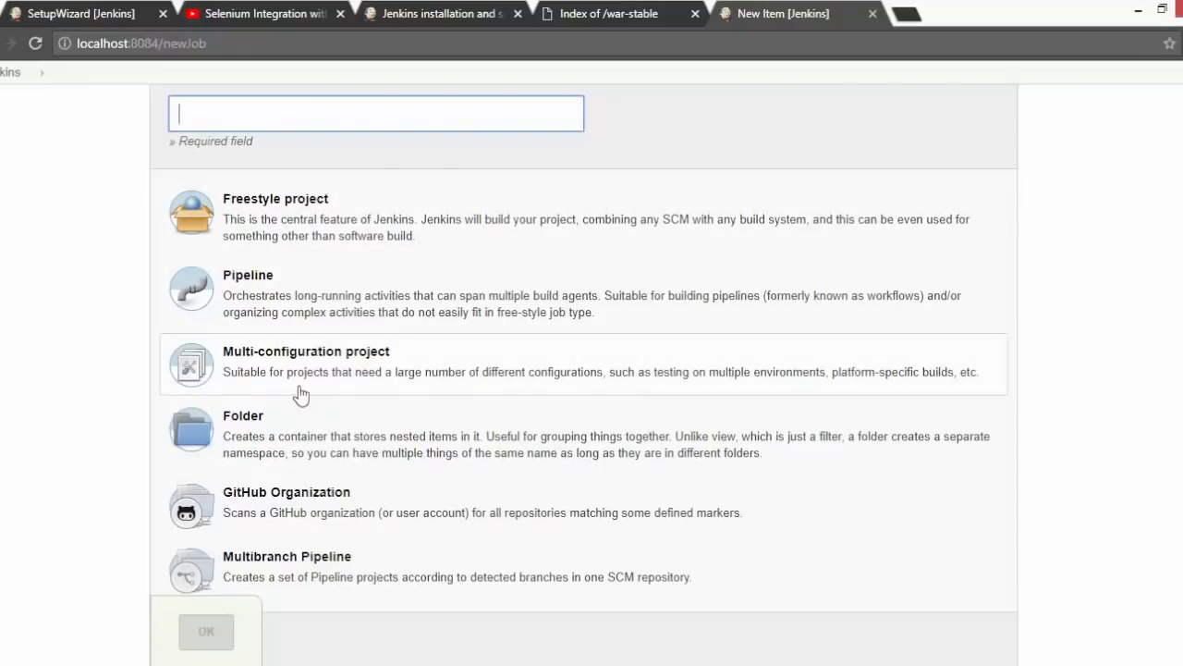
scroll(555, 388, up, 1)
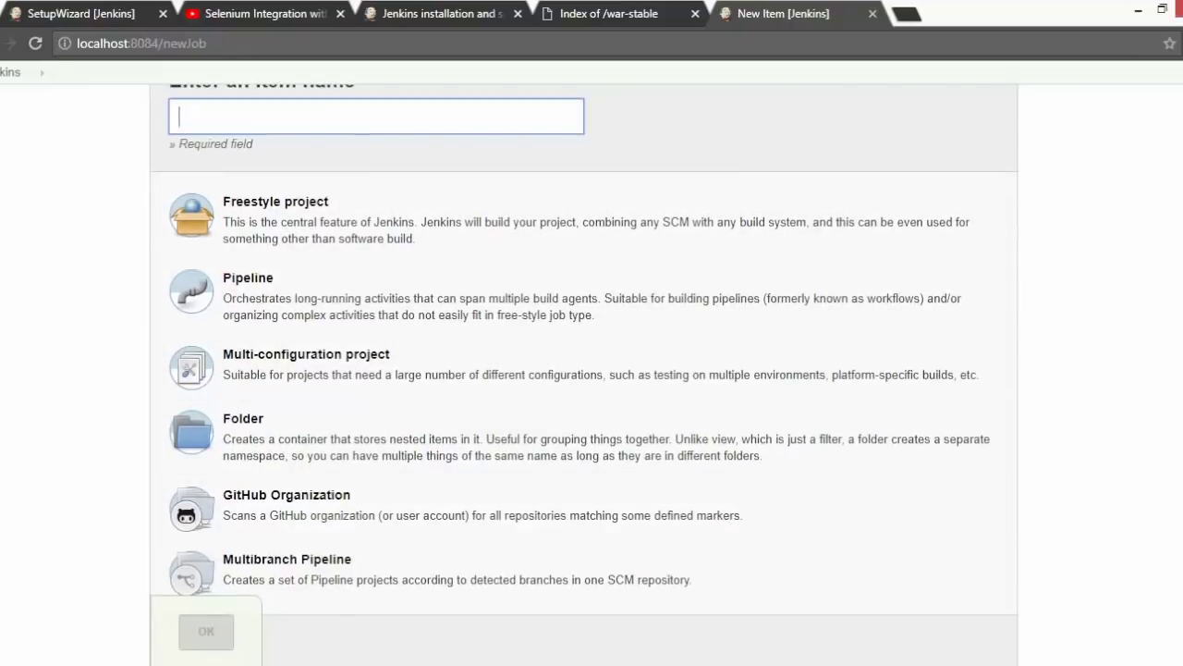
- Name the new item FirstJob and create it as a Freestyle project
click(211, 190)
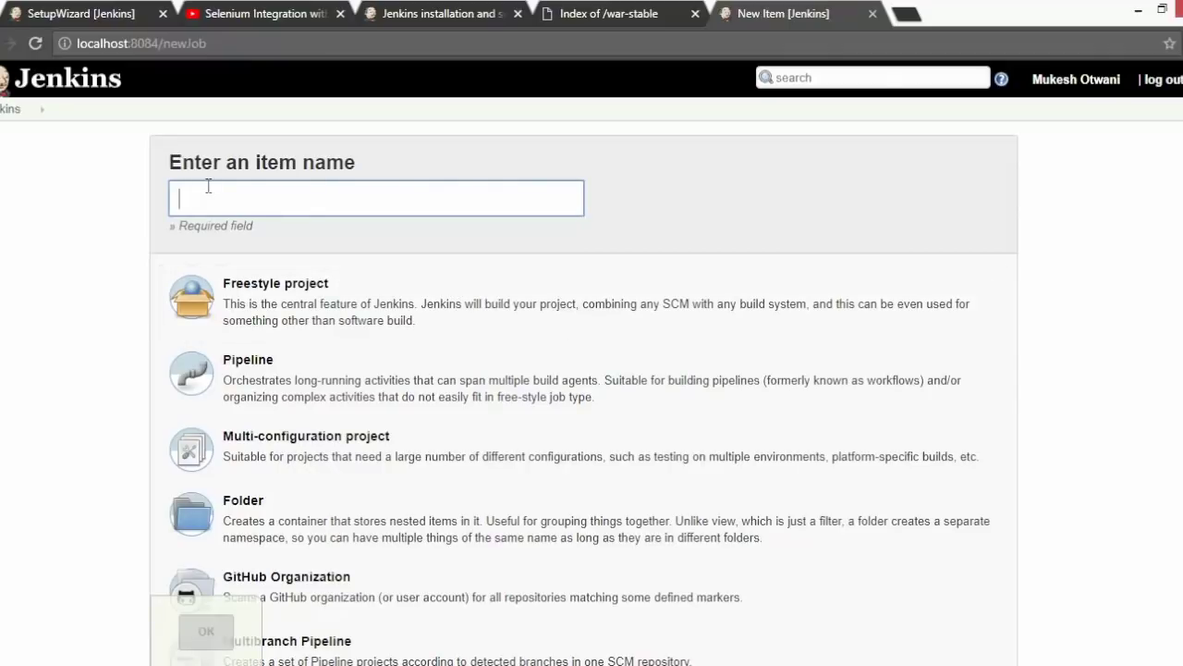
text(Firs)
key(Down)
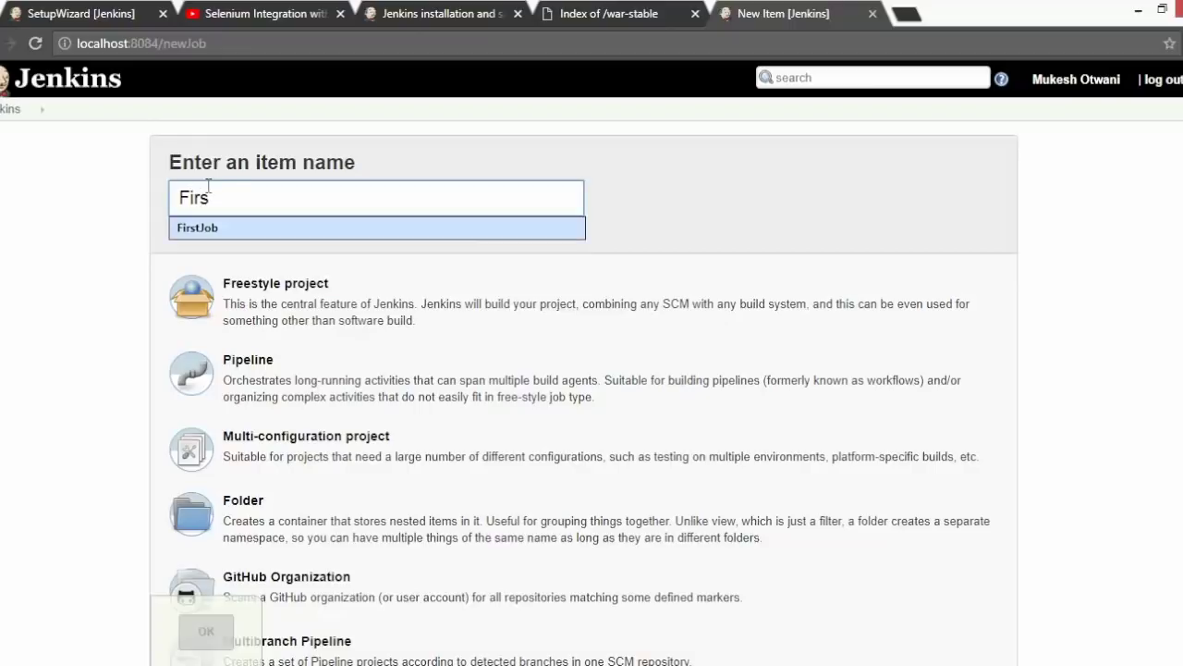
click(255, 235)
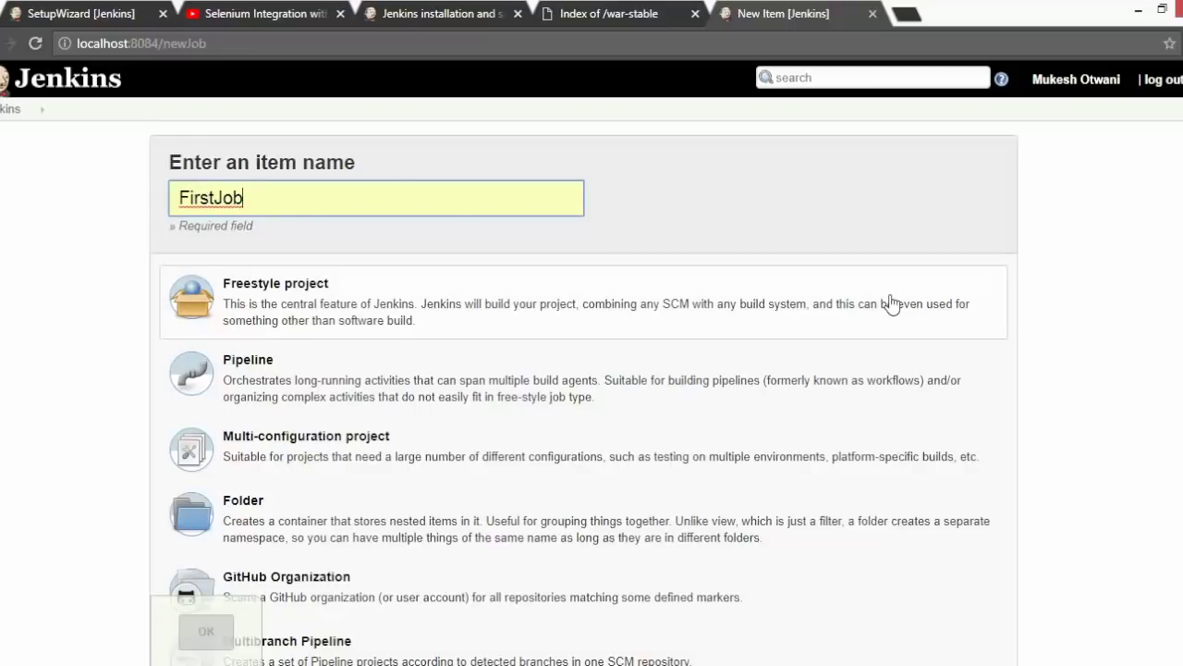
scroll(1154, 267, down, 3)
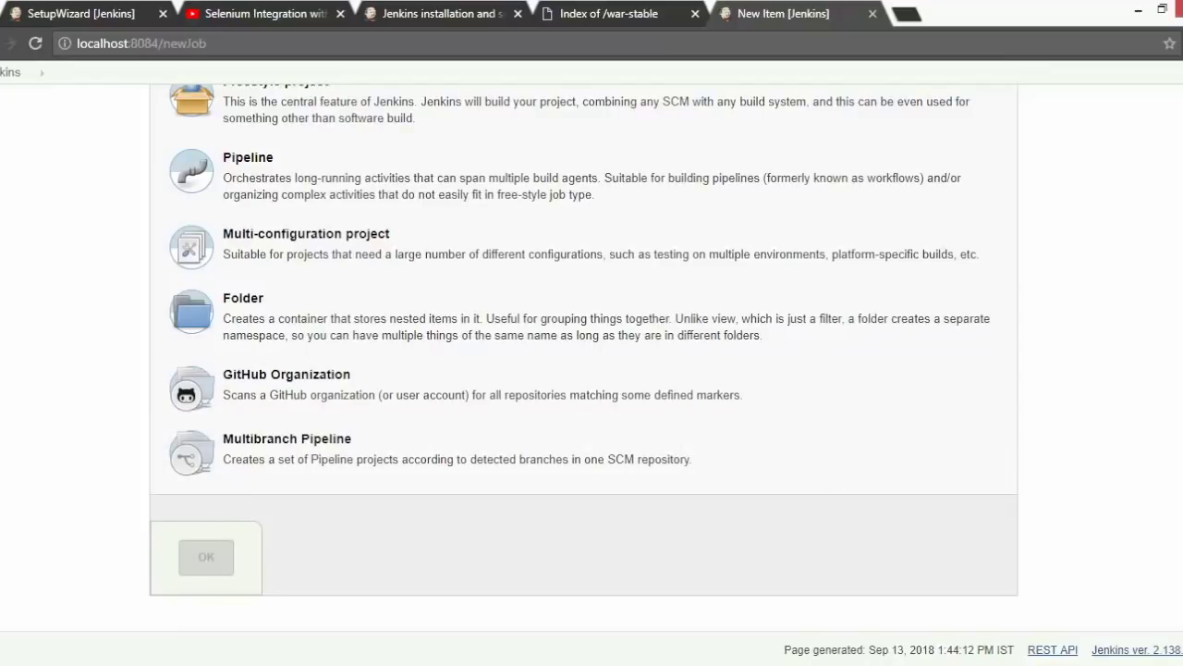
scroll(547, 336, up, 2)
click(314, 328)
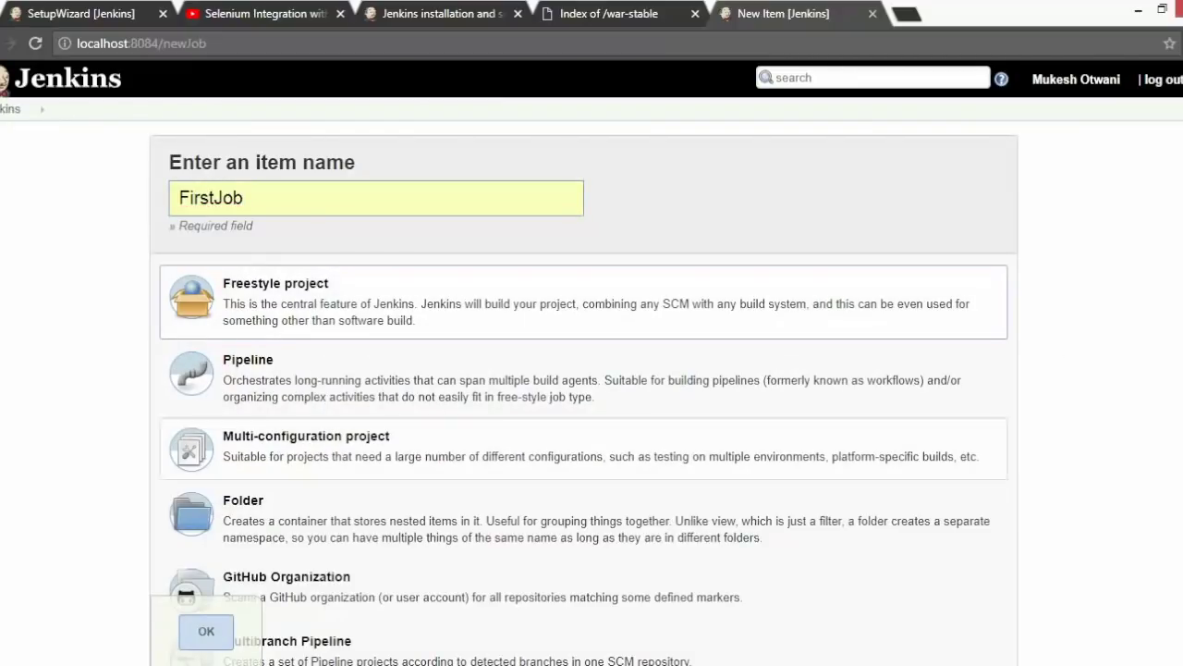
click(213, 638)
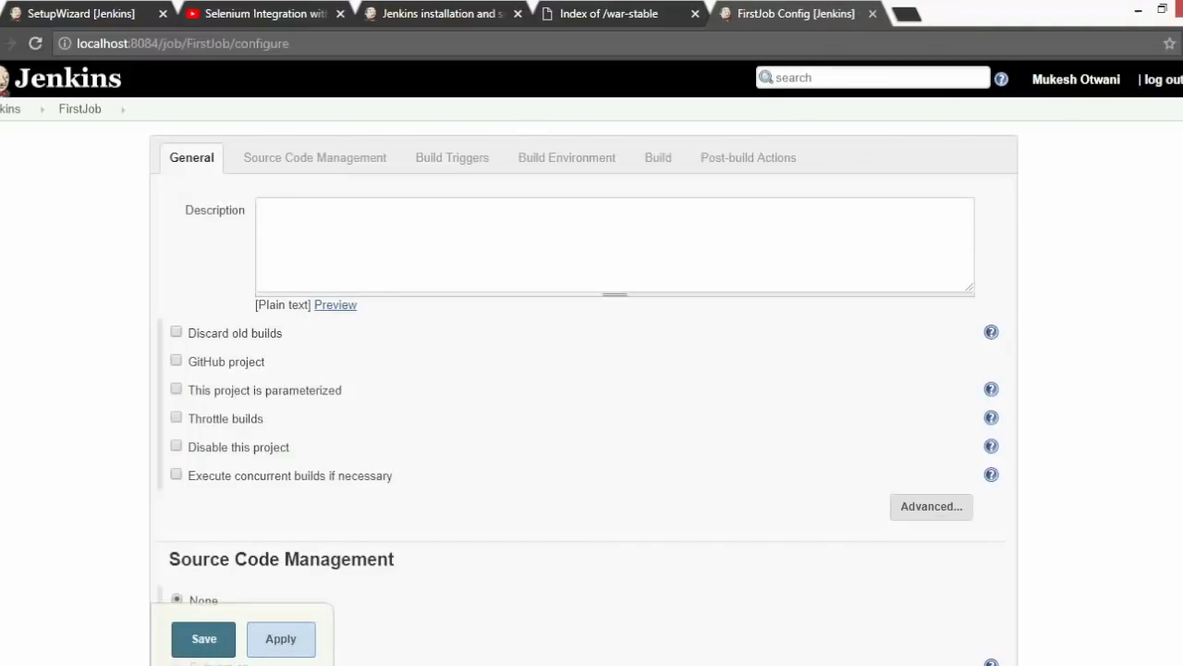
- Give FirstJob the description 'THis is my demo job'
click(350, 219)
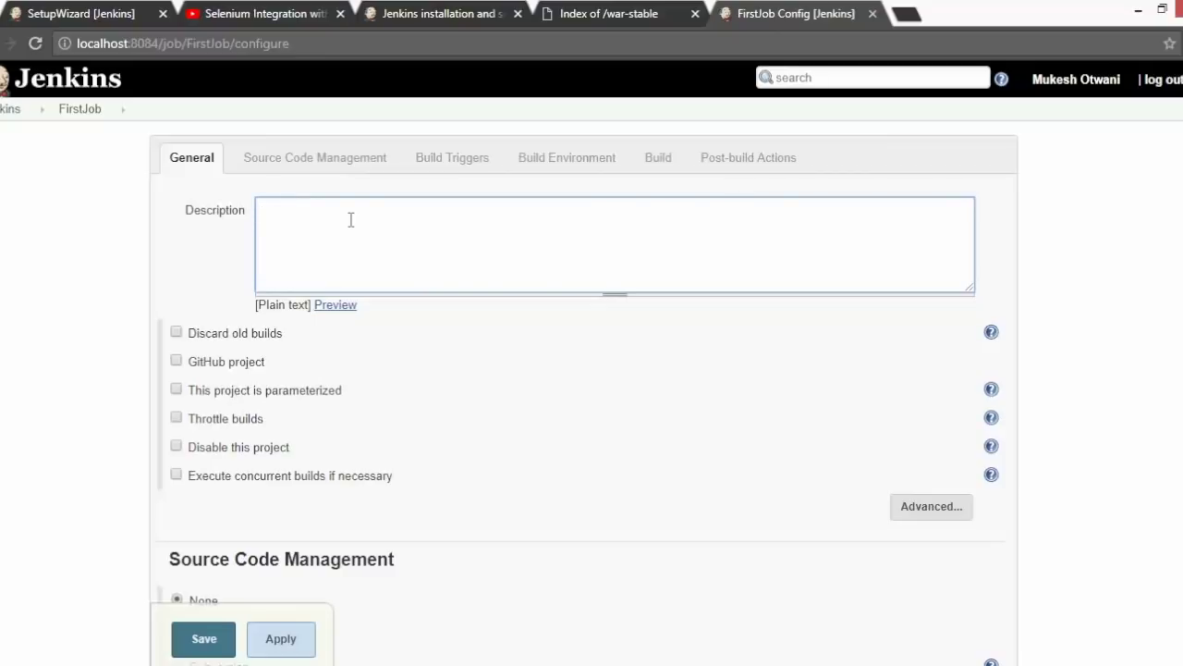
text(THis is my demo job)
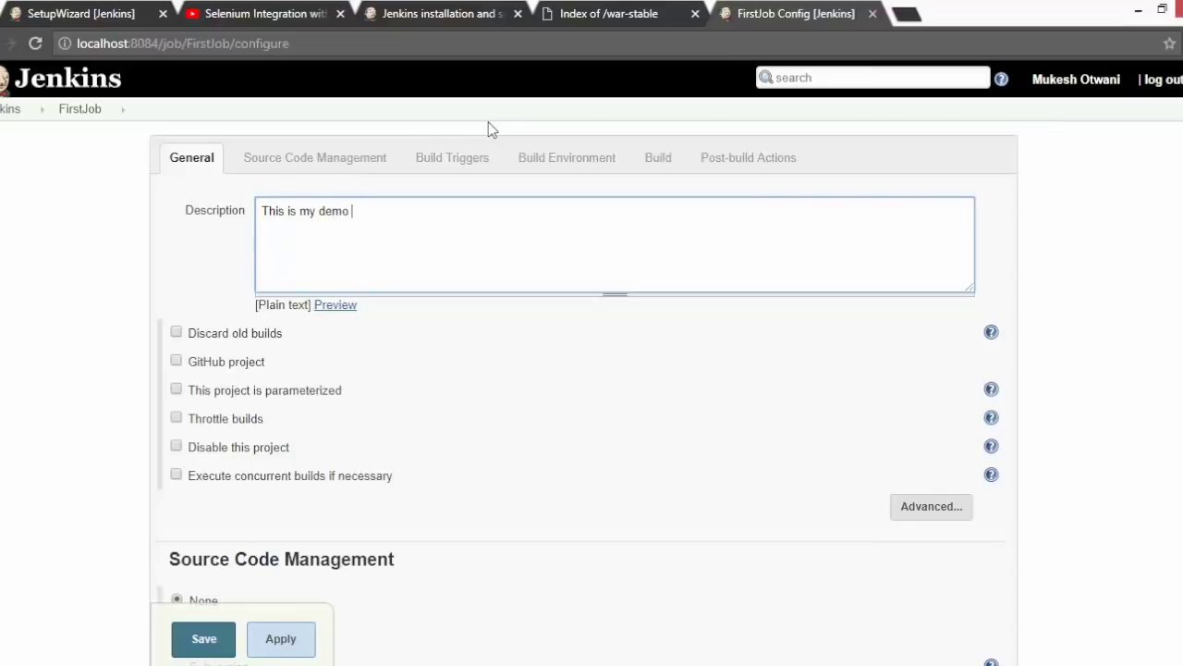
scroll(592, 370, down, 2)
scroll(591, 370, up, 2)
- Step through Source Code Management, Build Triggers and Build Environment to the Build section
click(275, 159)
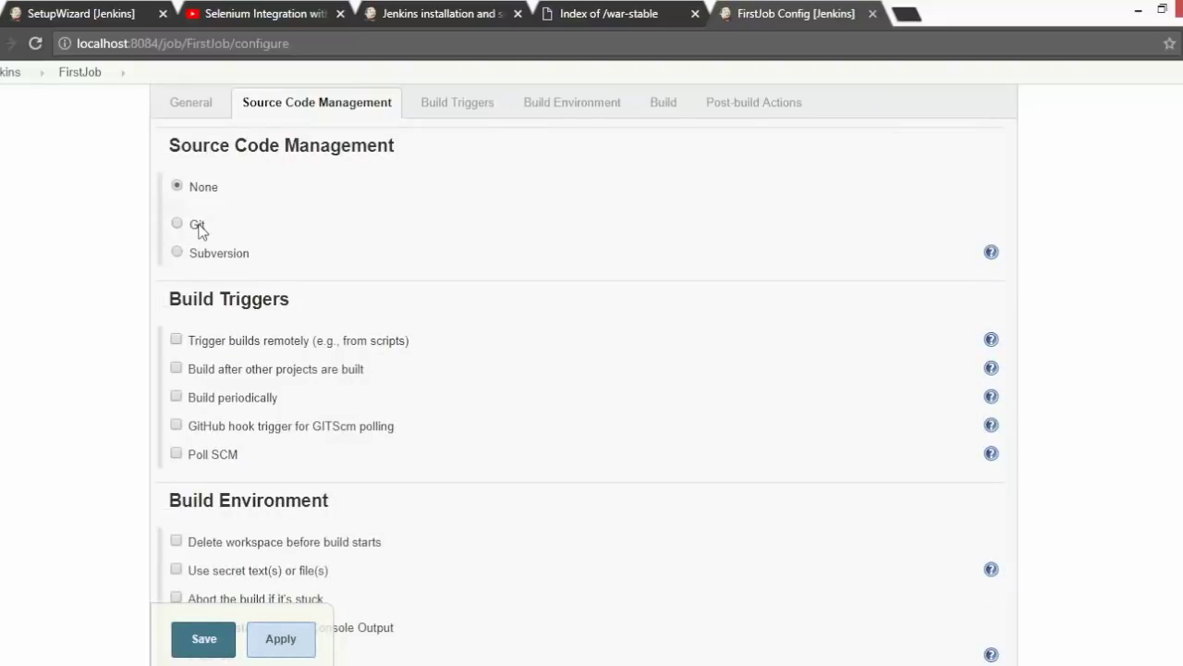
click(460, 106)
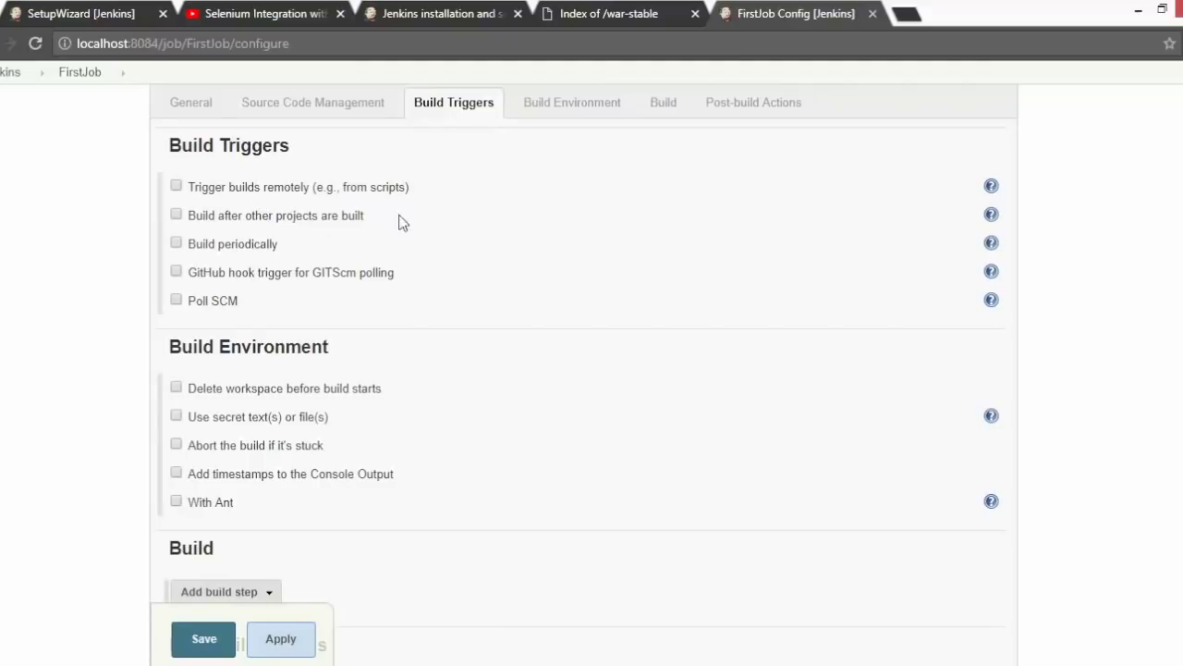
click(582, 108)
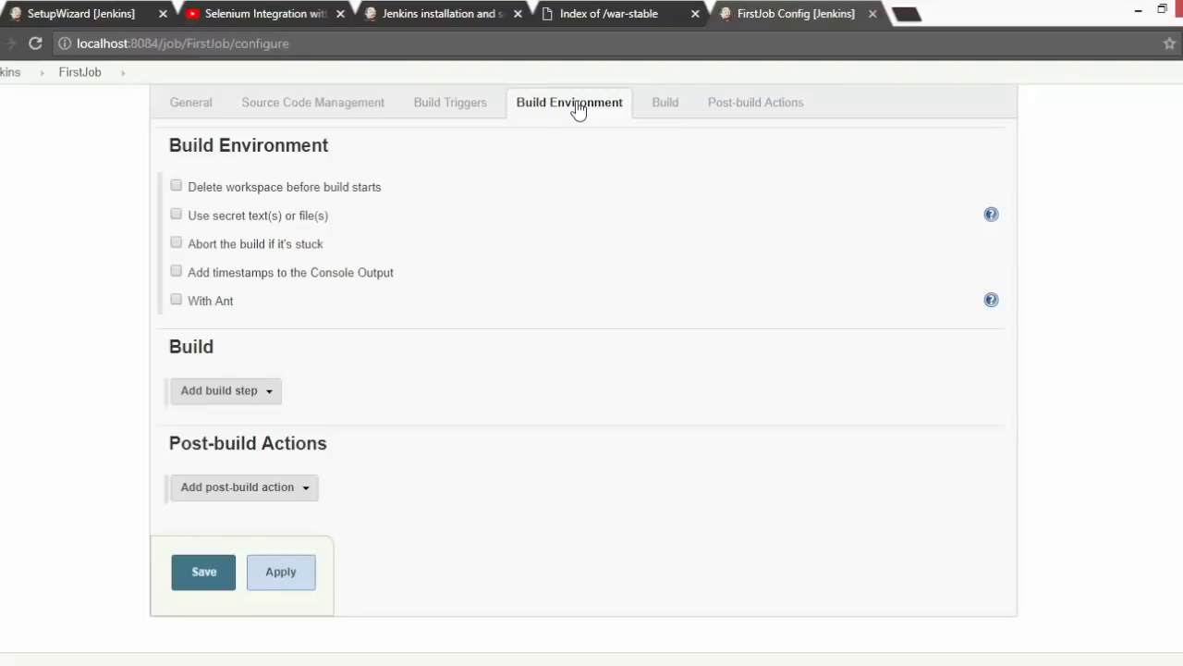
click(668, 115)
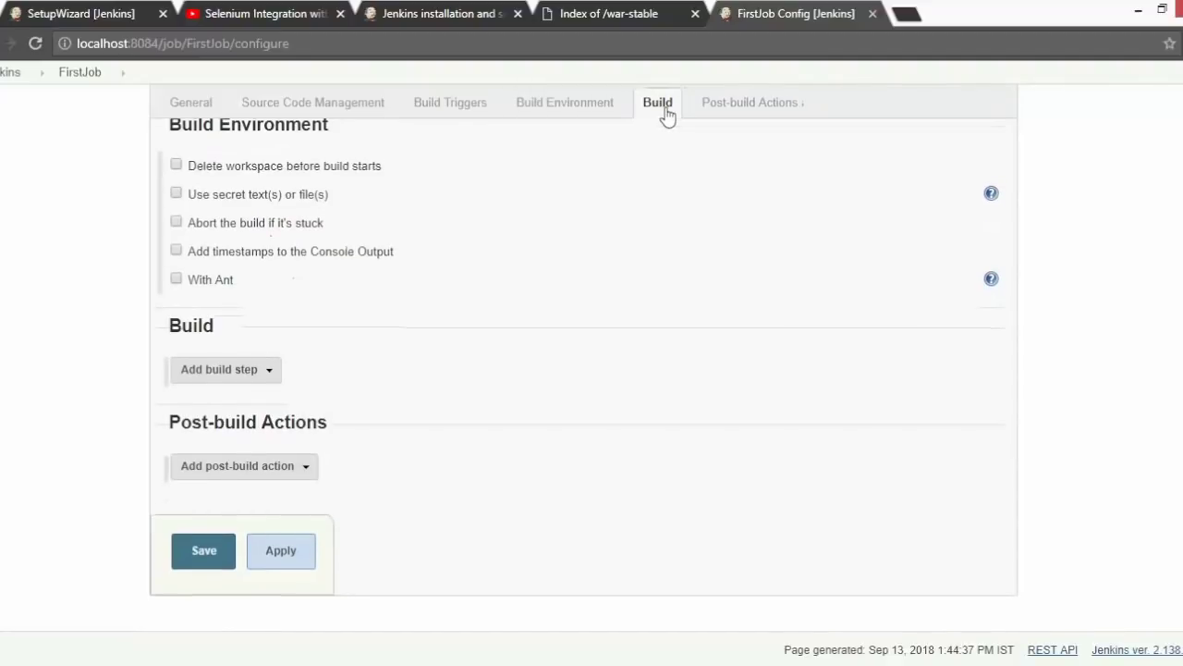
- Add two Execute Windows batch command build steps, the second running mvn -version
click(254, 373)
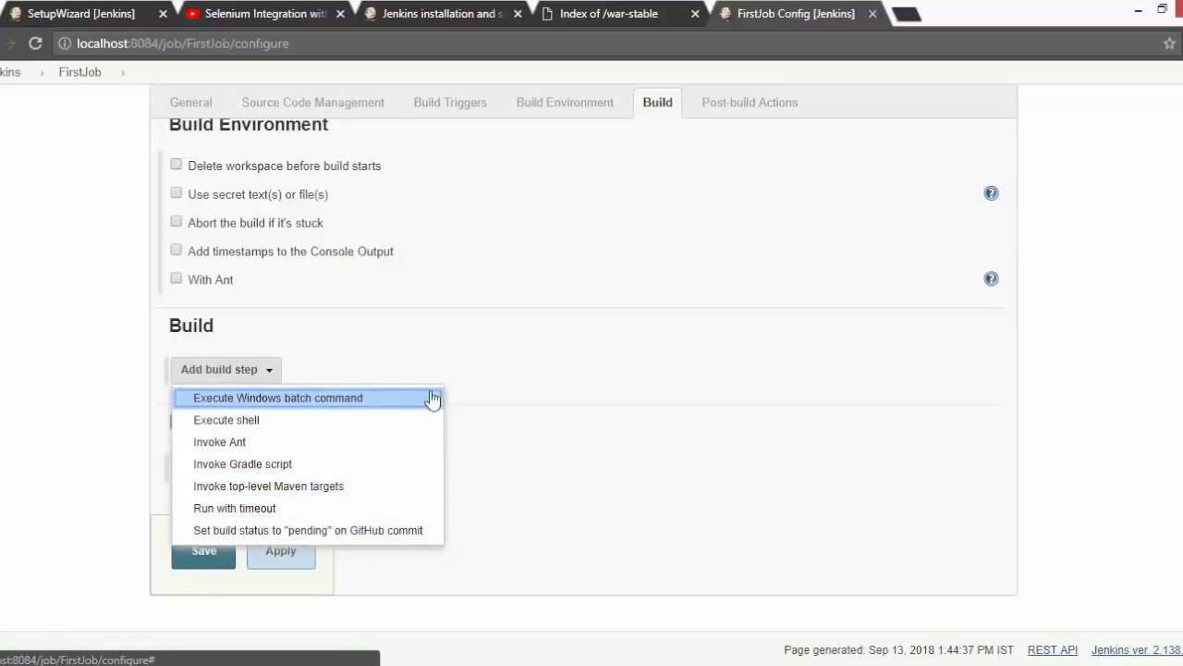
click(335, 400)
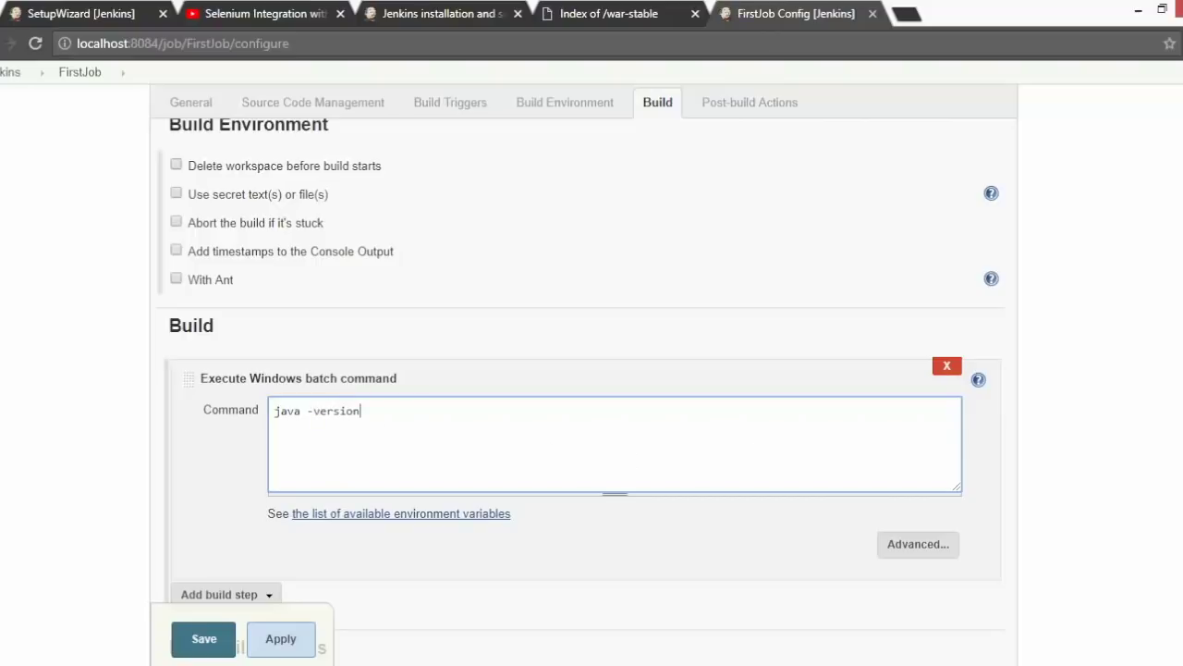
scroll(581, 386, down, 2)
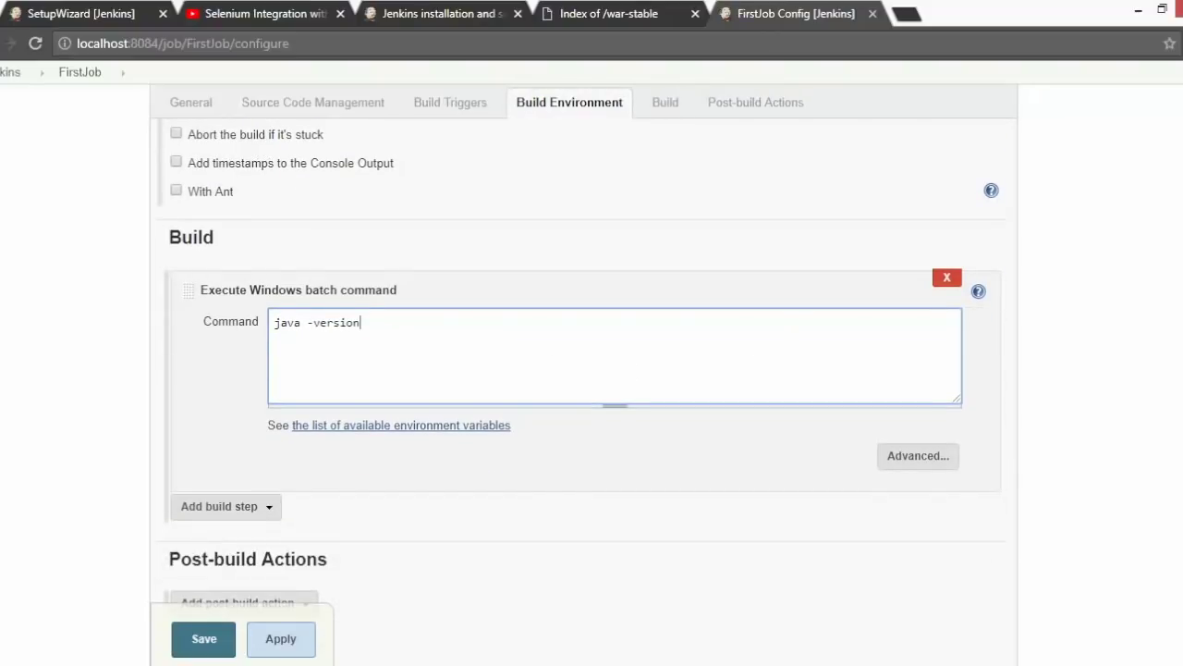
click(238, 511)
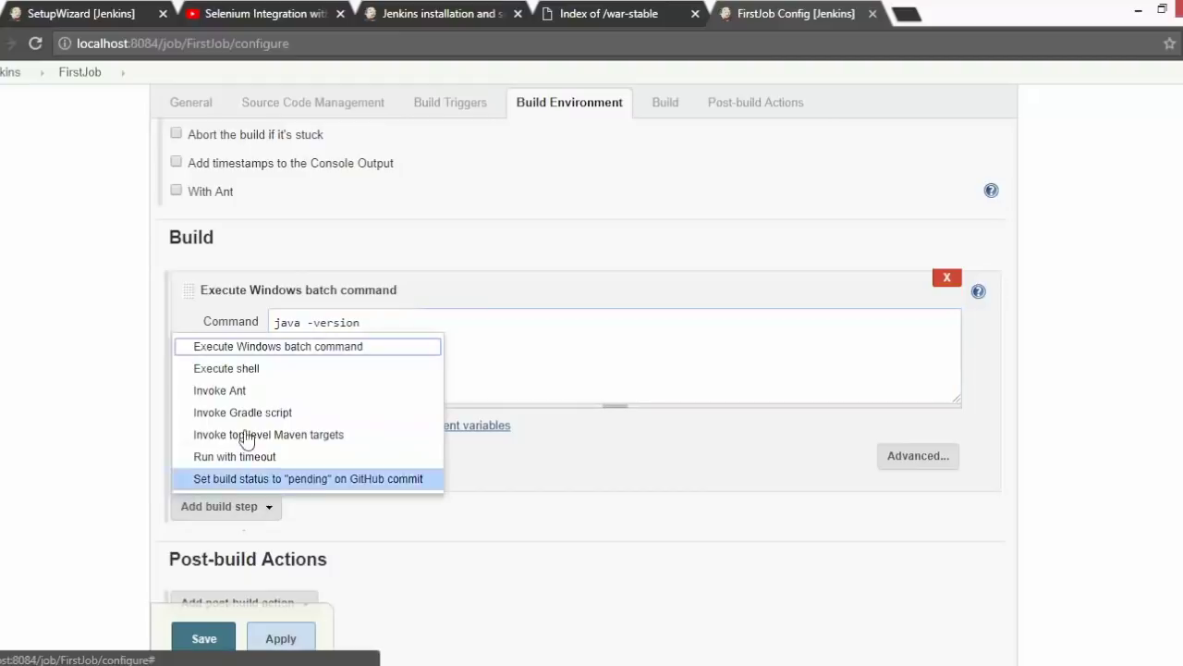
click(242, 356)
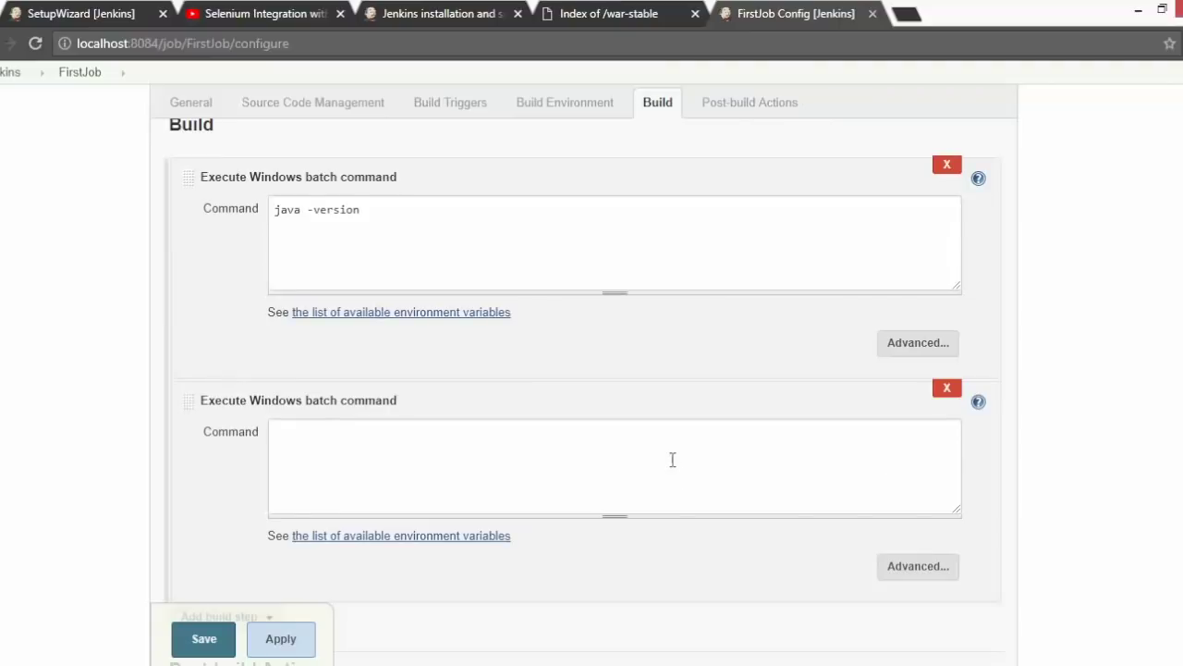
click(672, 459)
text(mvn -)
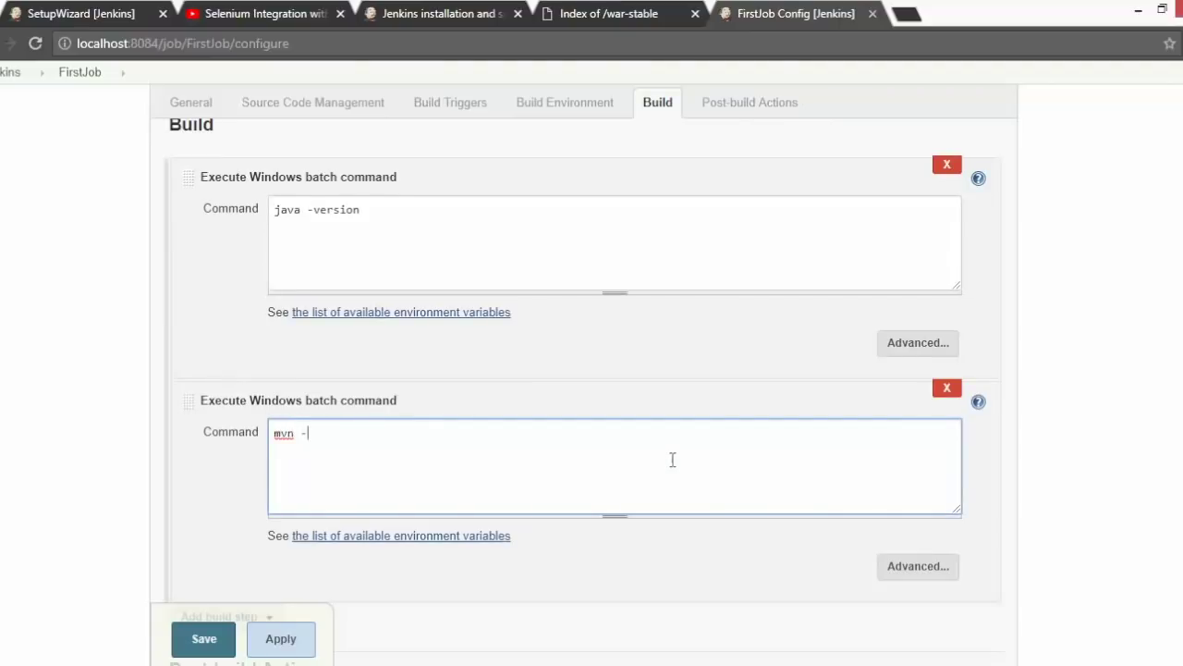
text(version)
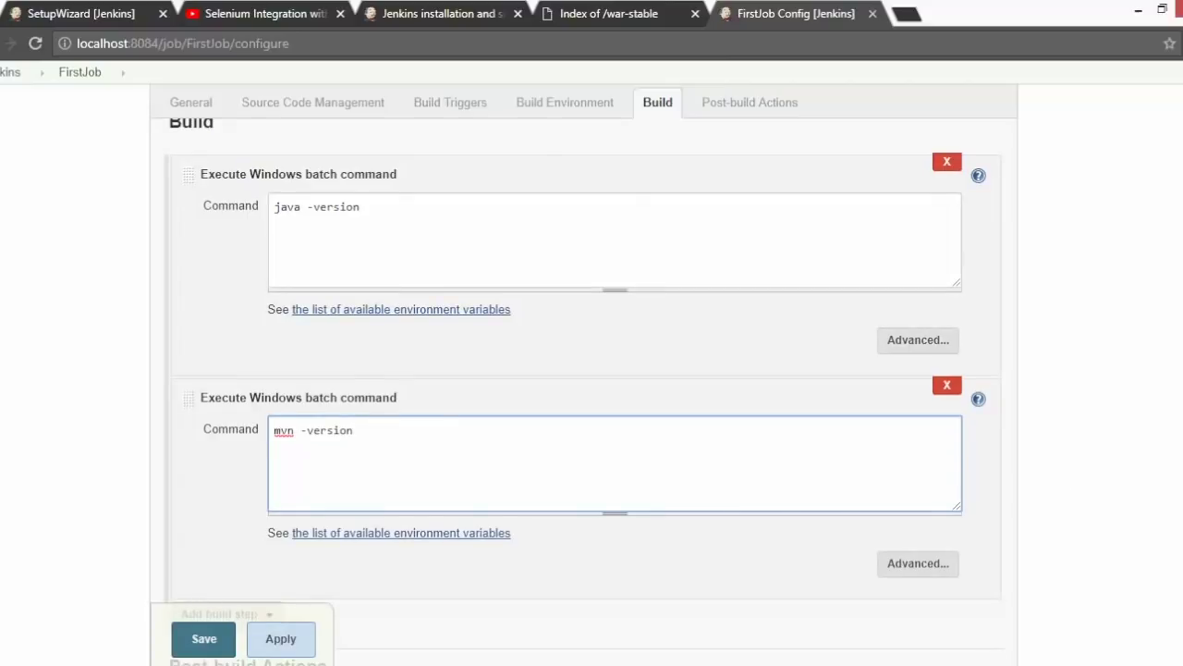
- Look over the post-build actions without adding any, then save FirstJob
scroll(616, 416, down, 2)
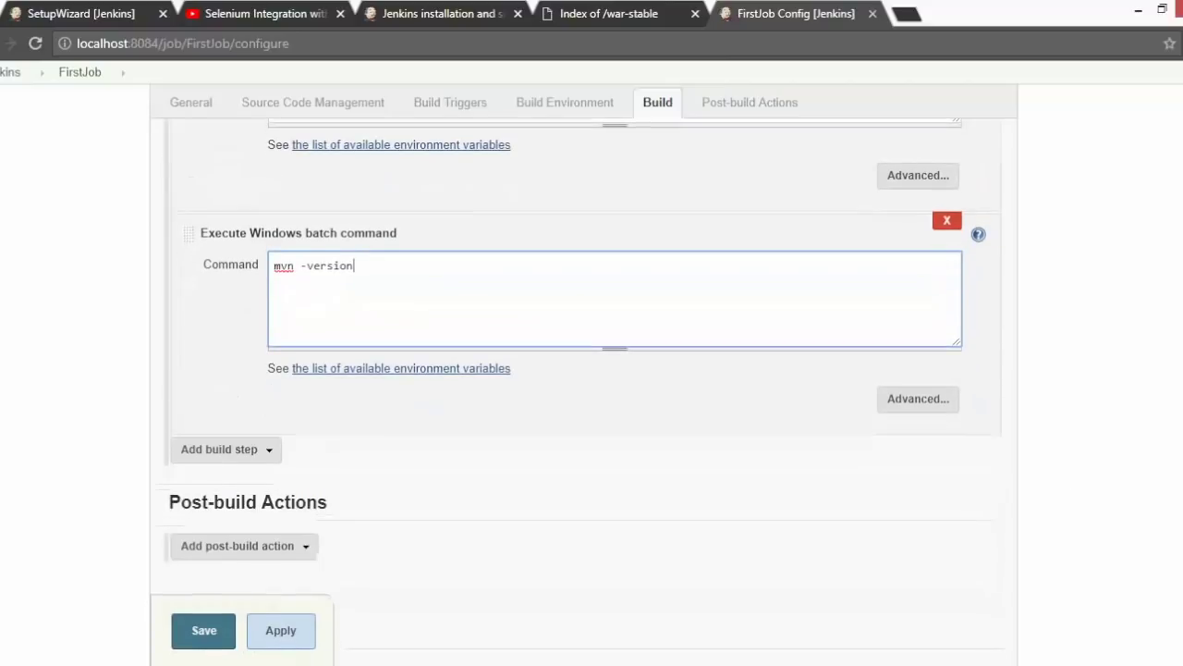
click(236, 543)
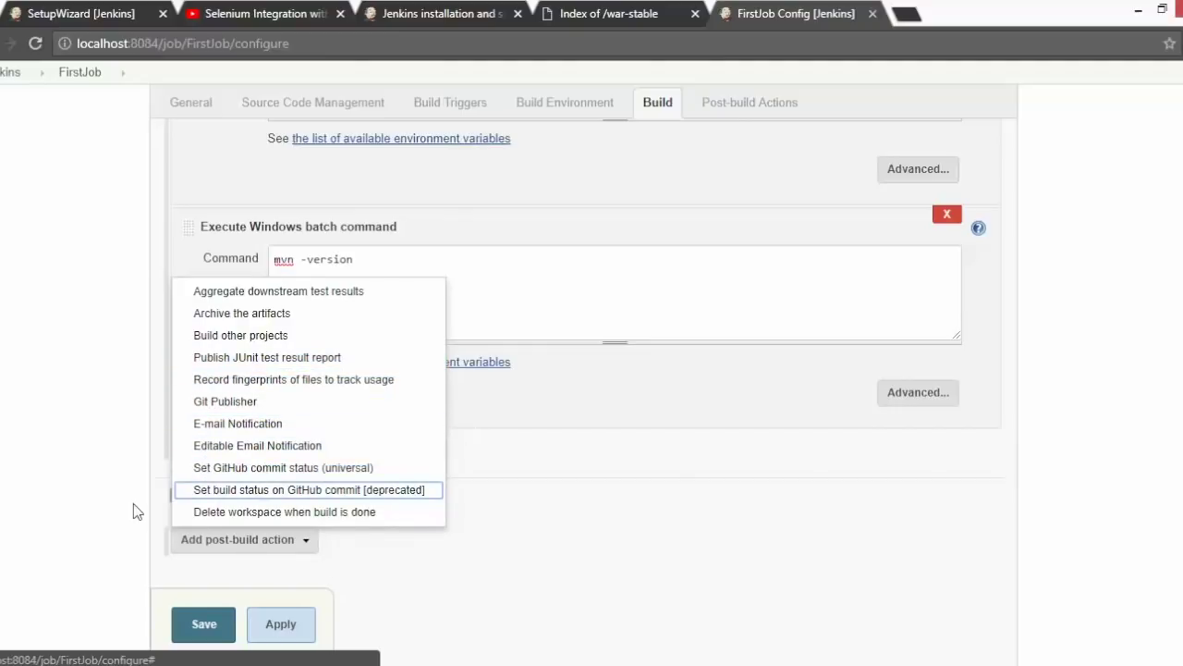
click(88, 519)
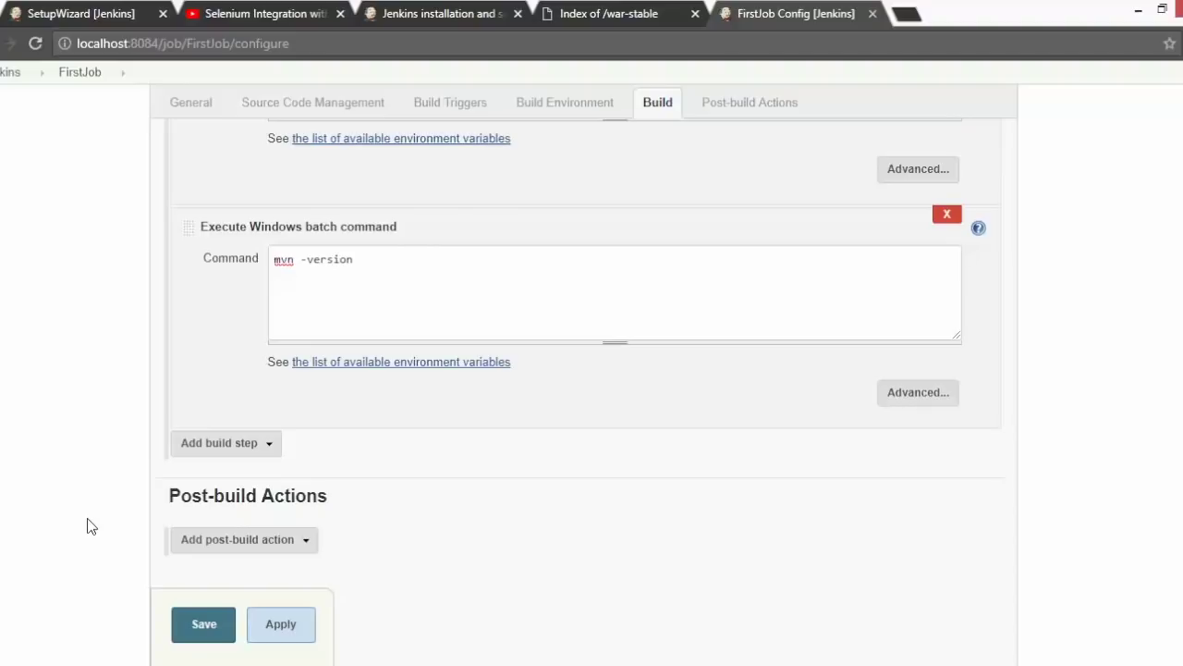
click(205, 624)
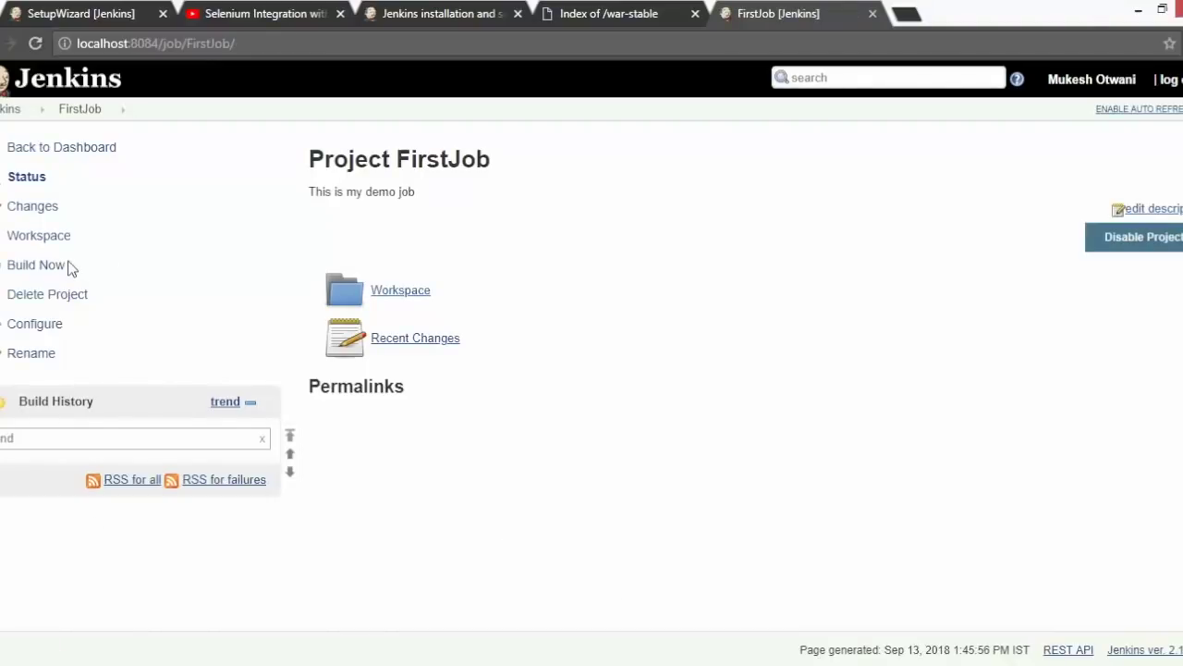
- Build FirstJob and verify build #1's console shows Java 1.8.0_40, Maven 3.5.2 and SUCCESS
click(35, 265)
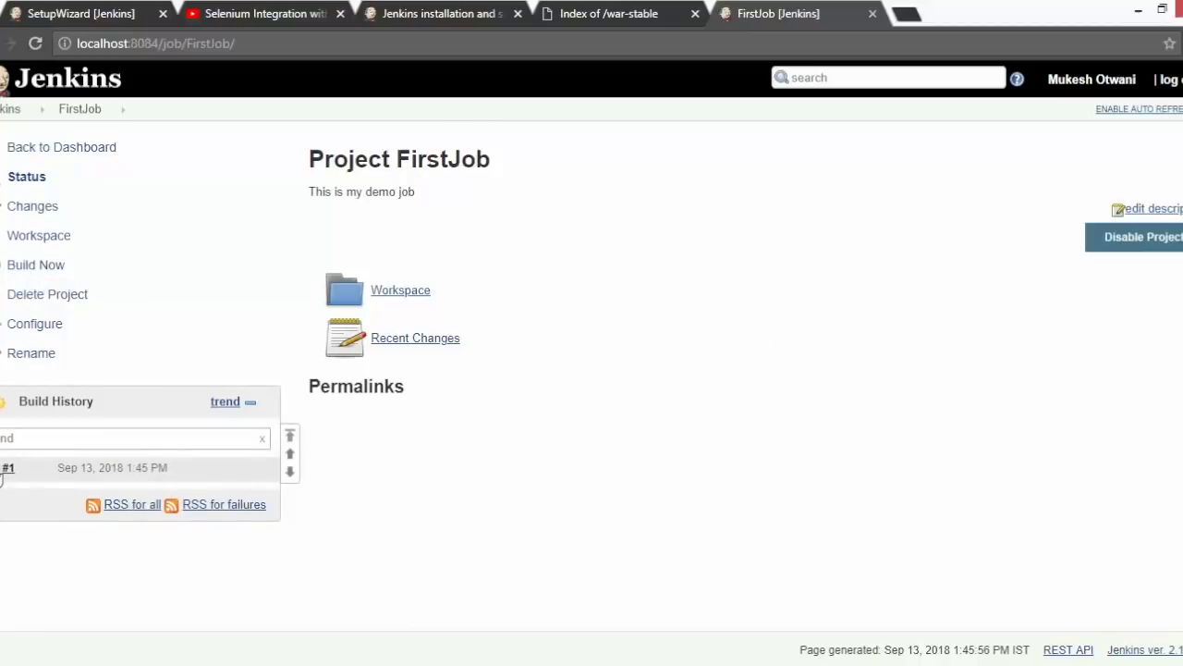
click(3, 473)
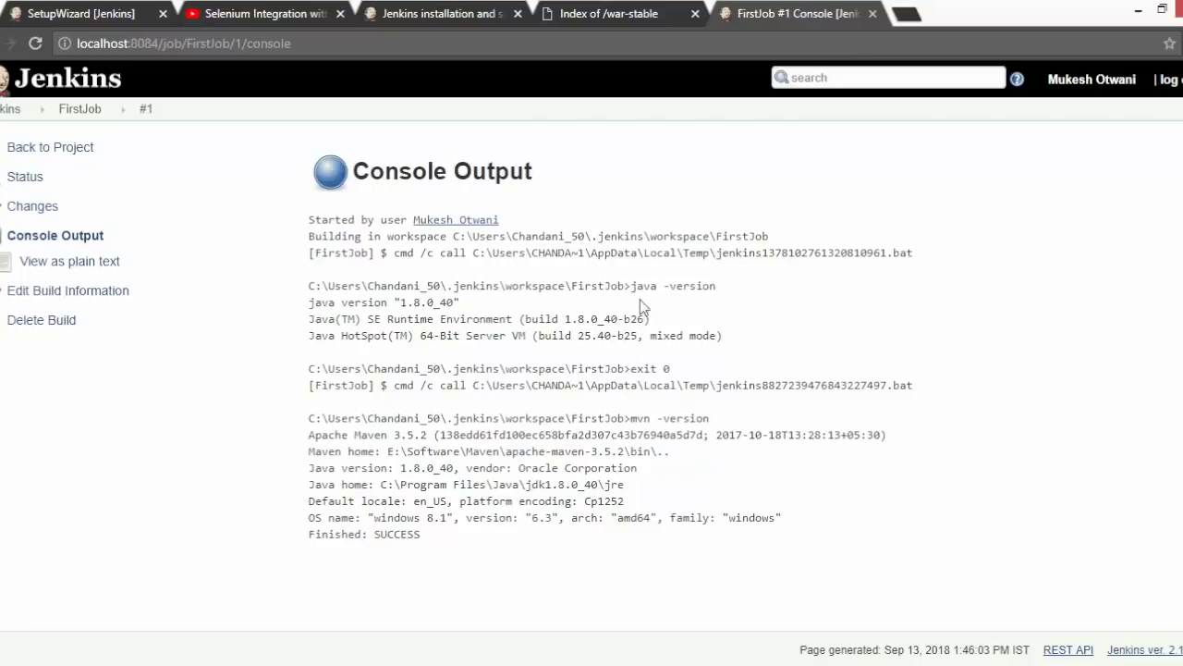
drag(632, 284, 307, 305)
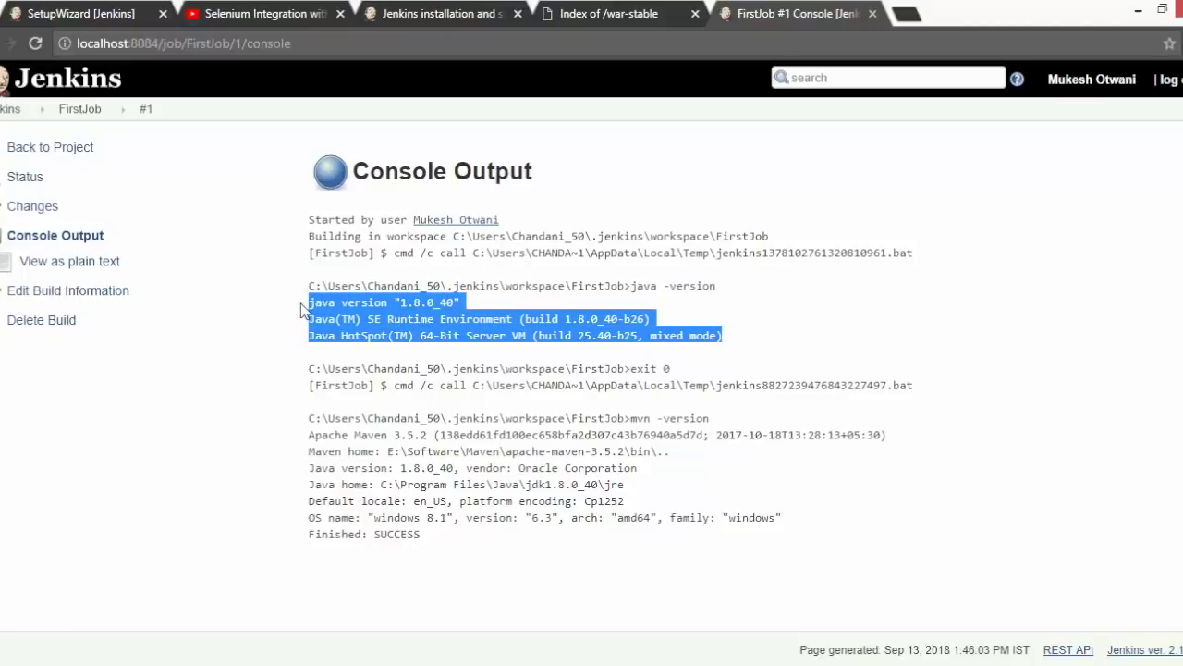
click(628, 420)
drag(628, 420, 679, 423)
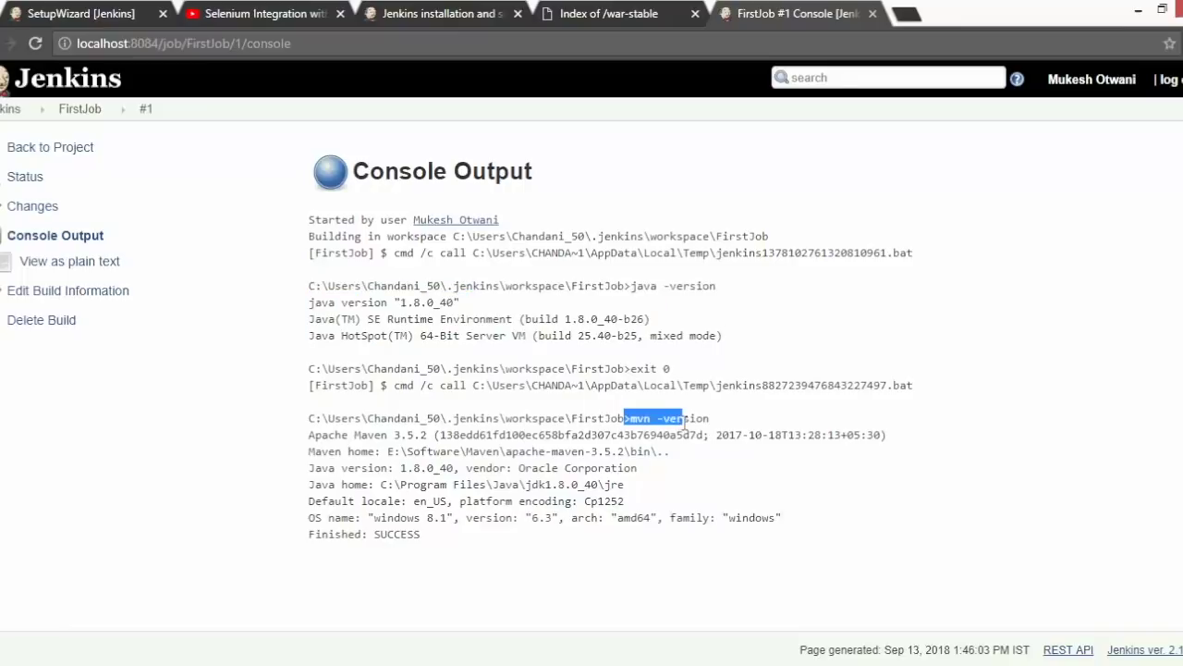
click(703, 514)
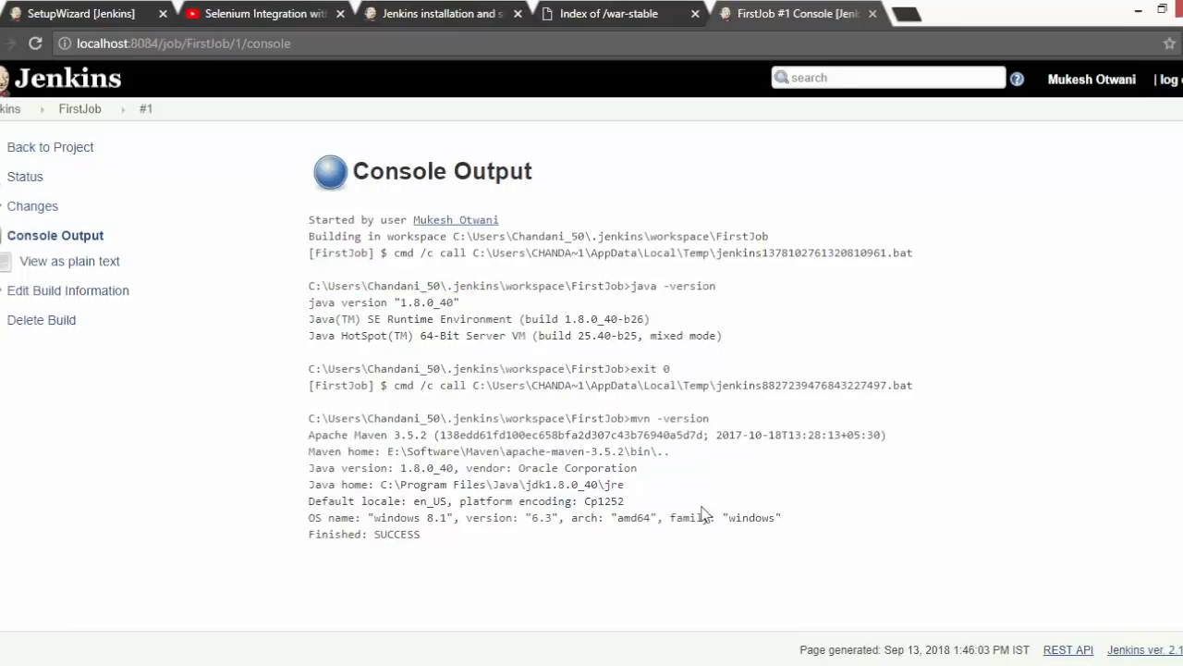
double_click(393, 534)
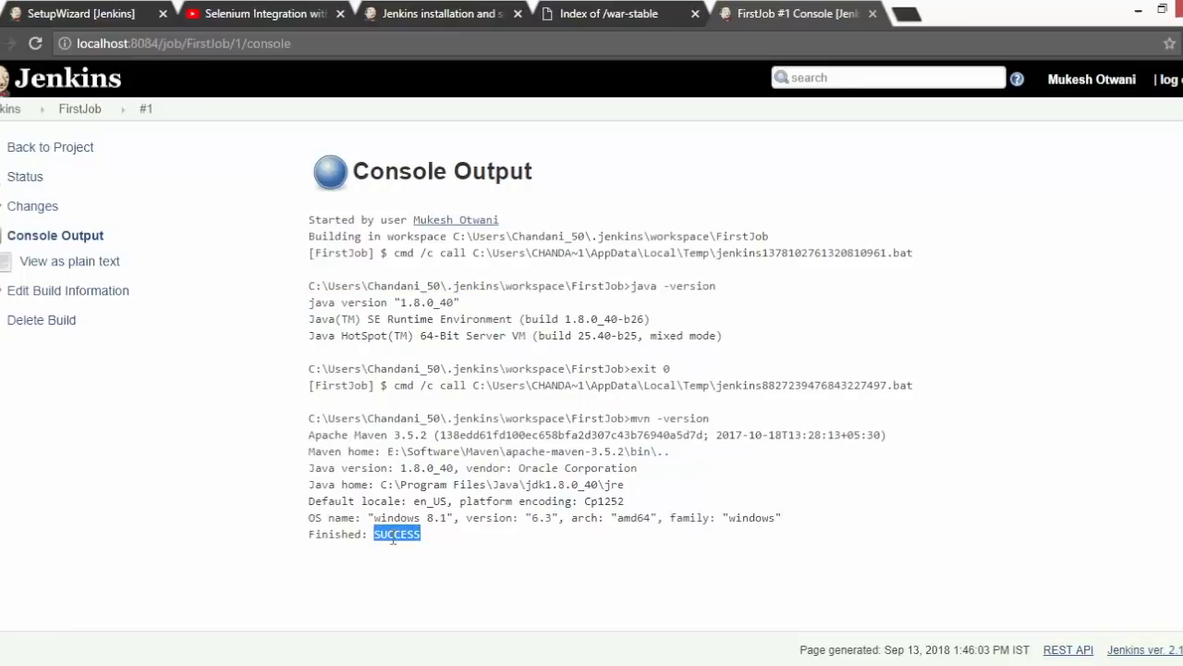
click(82, 111)
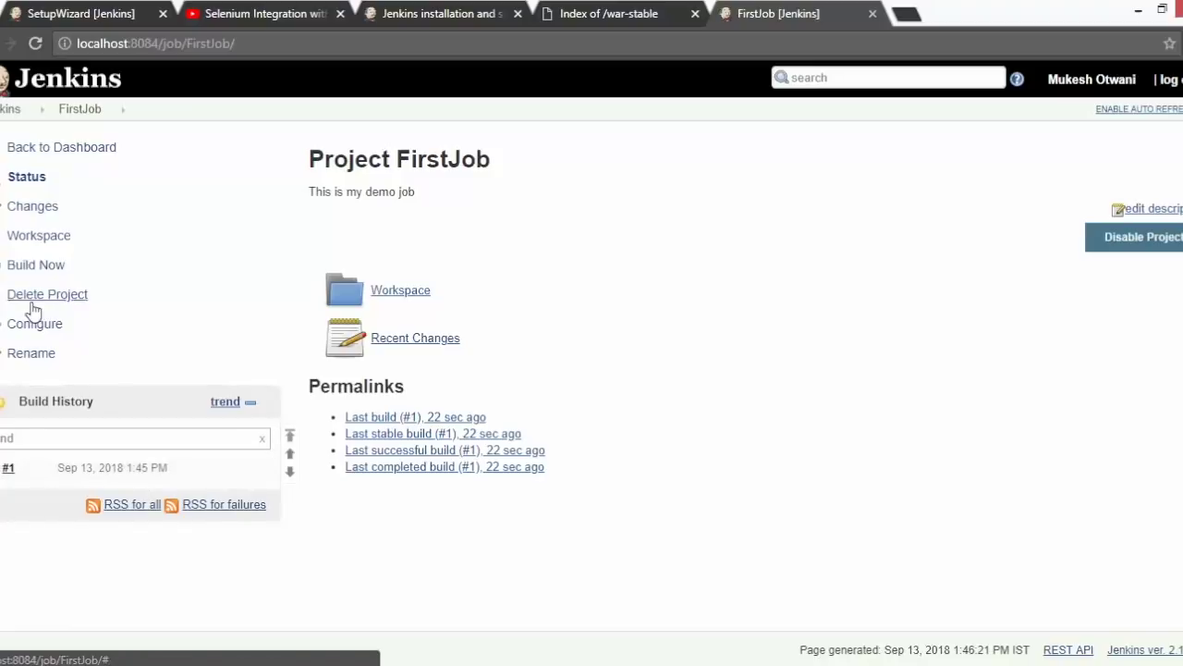
- Go from FirstJob through the dashboard and Manage Jenkins to Manage Plugins
click(16, 328)
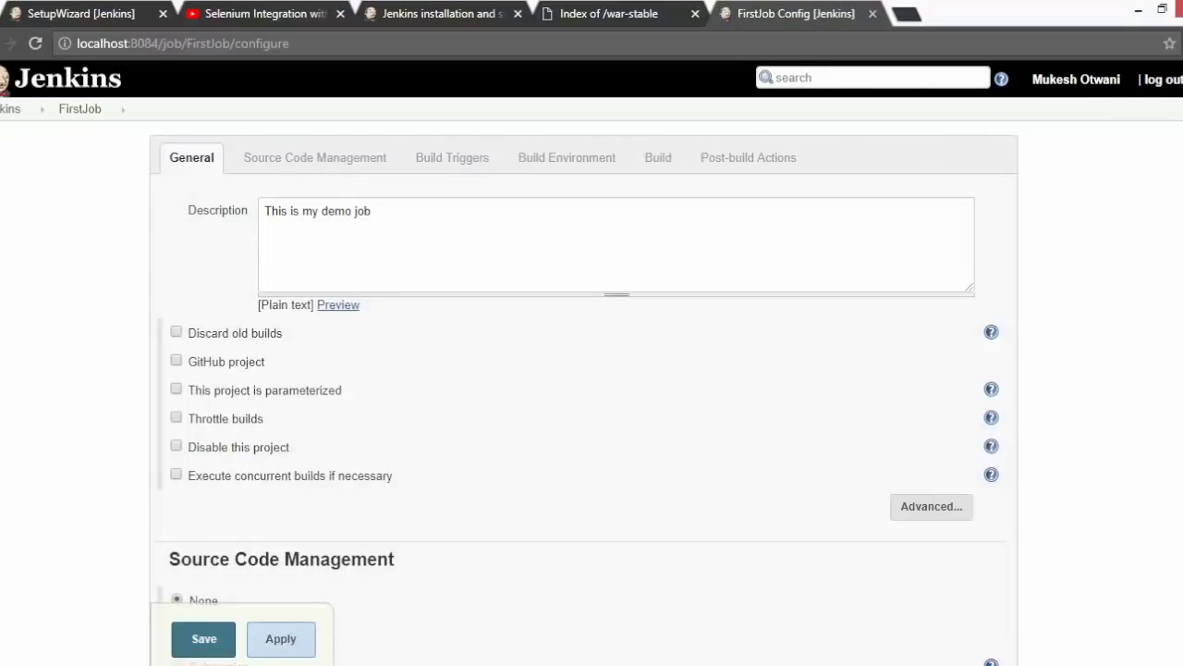
click(14, 109)
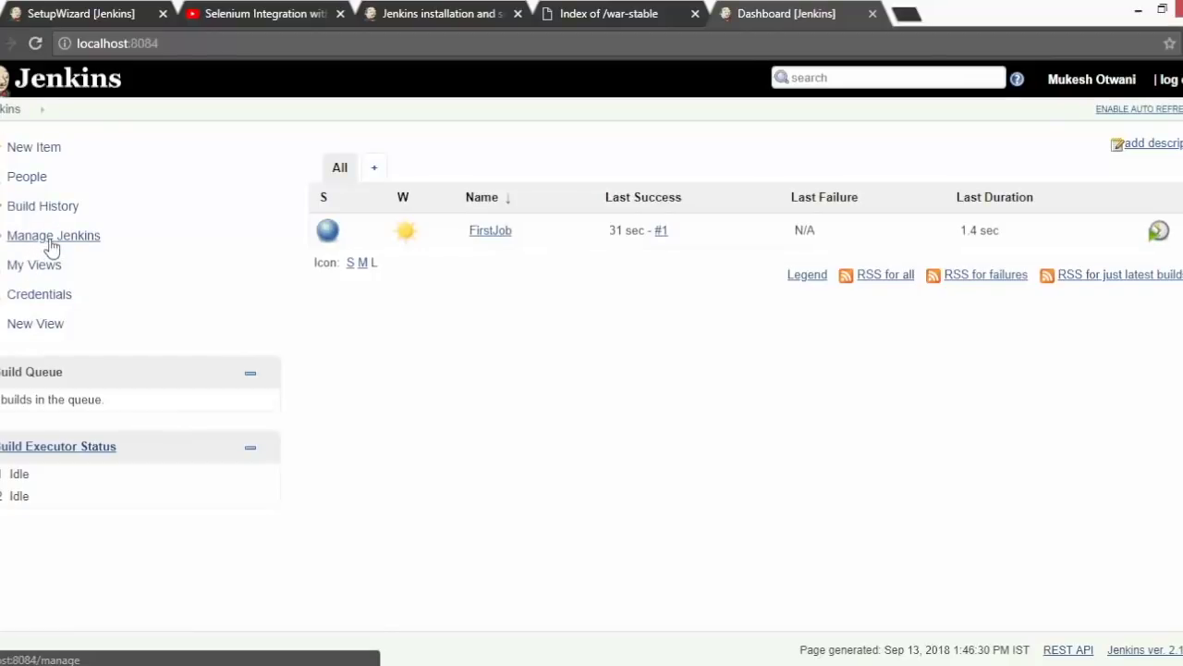
click(42, 239)
scroll(518, 435, down, 1)
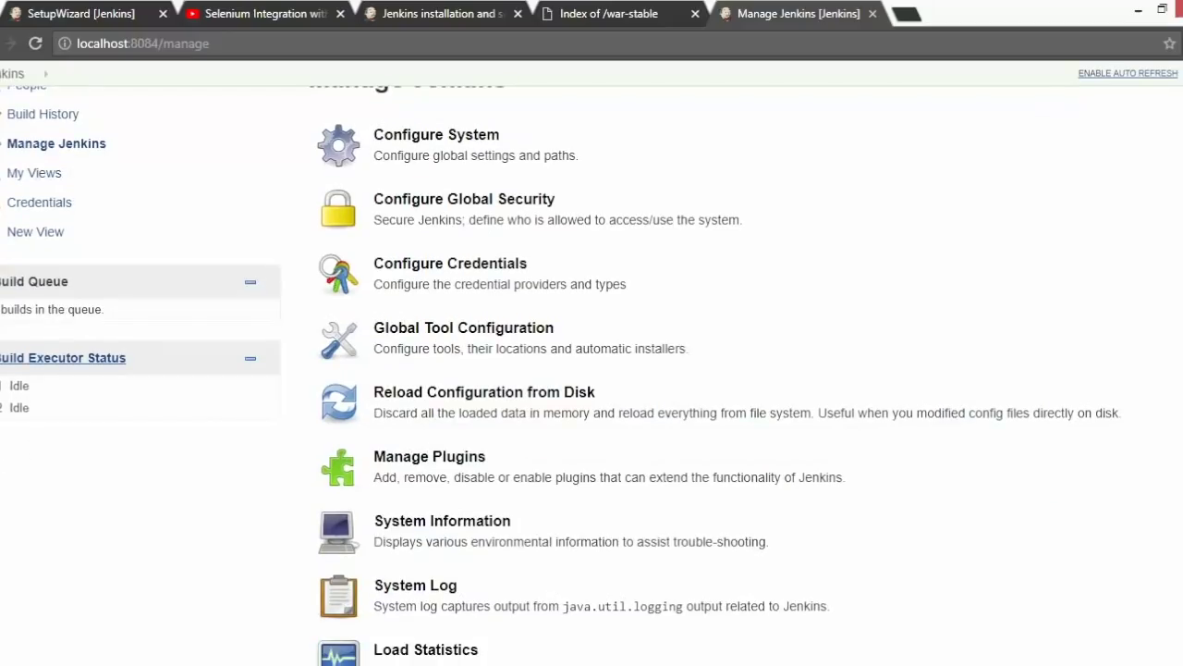
click(541, 486)
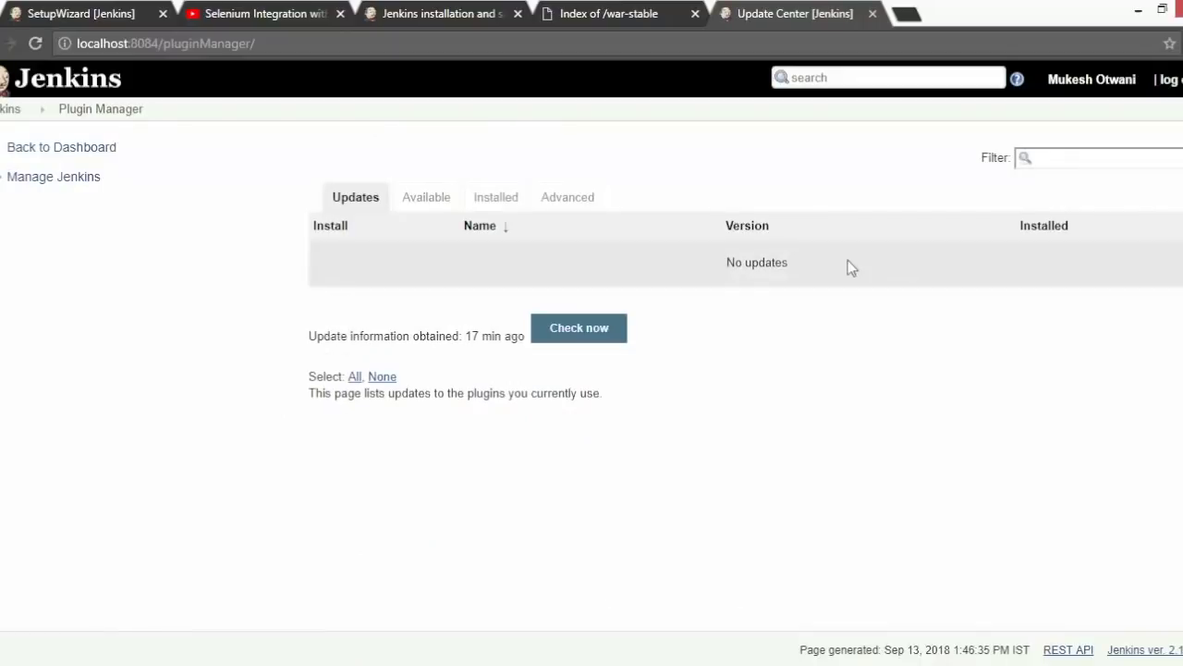
- Filter available plugins for 'Green', install Green Balls without restart, and return to the dashboard
click(426, 200)
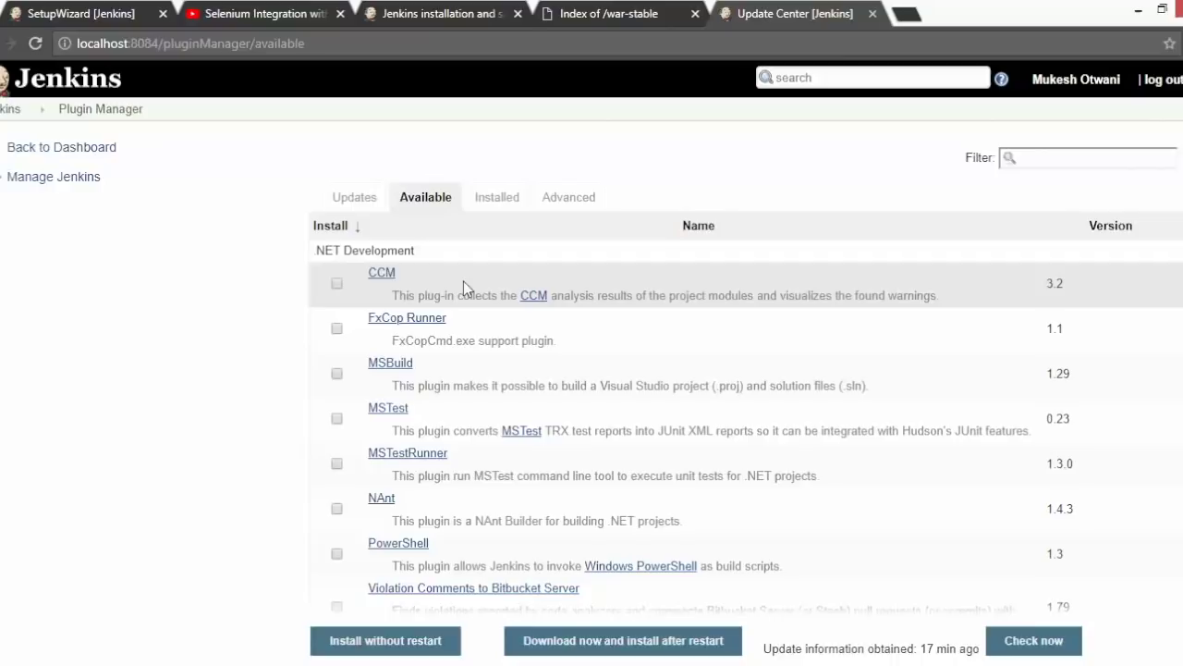
click(1127, 157)
text(Green)
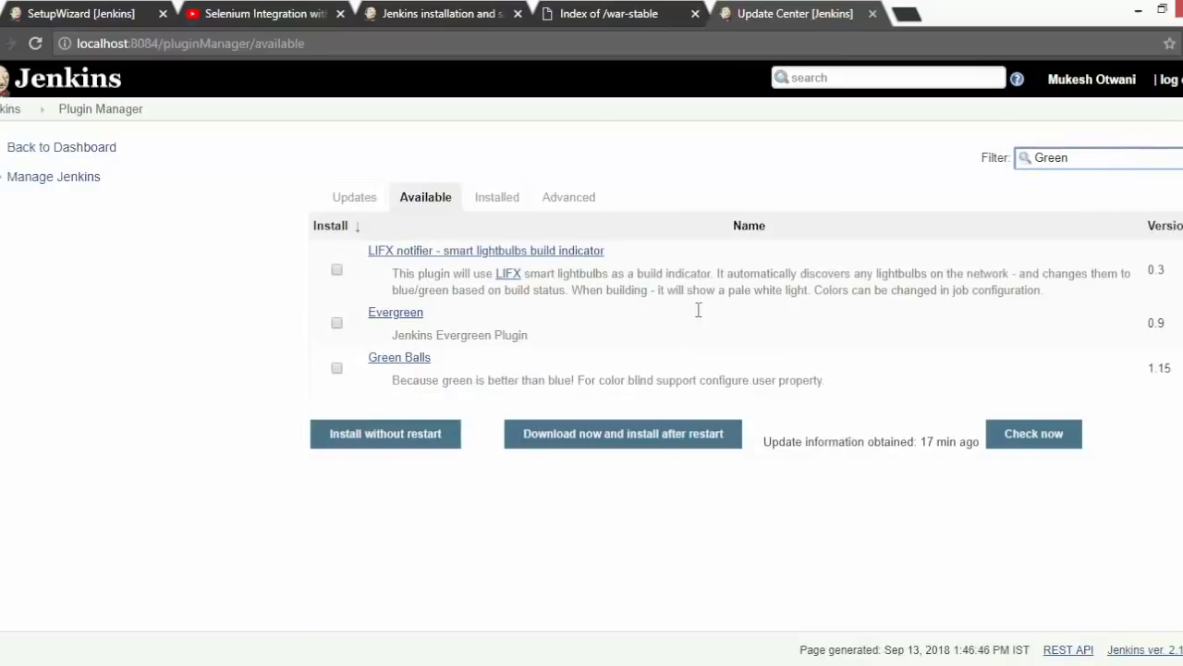
click(337, 368)
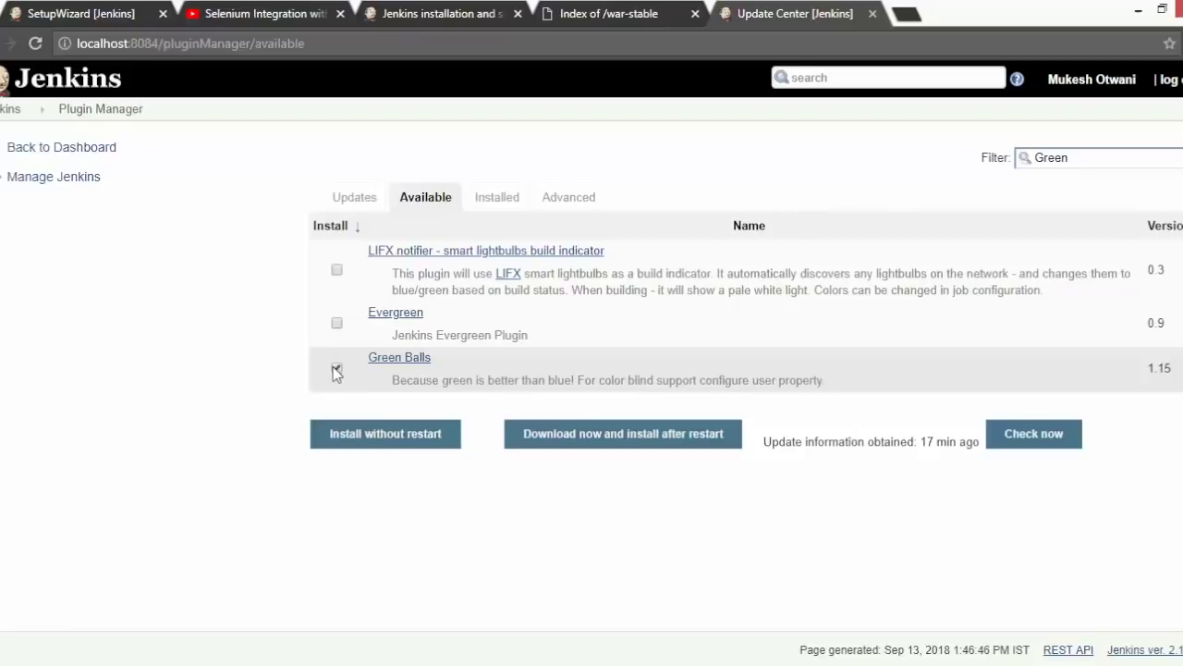
click(380, 435)
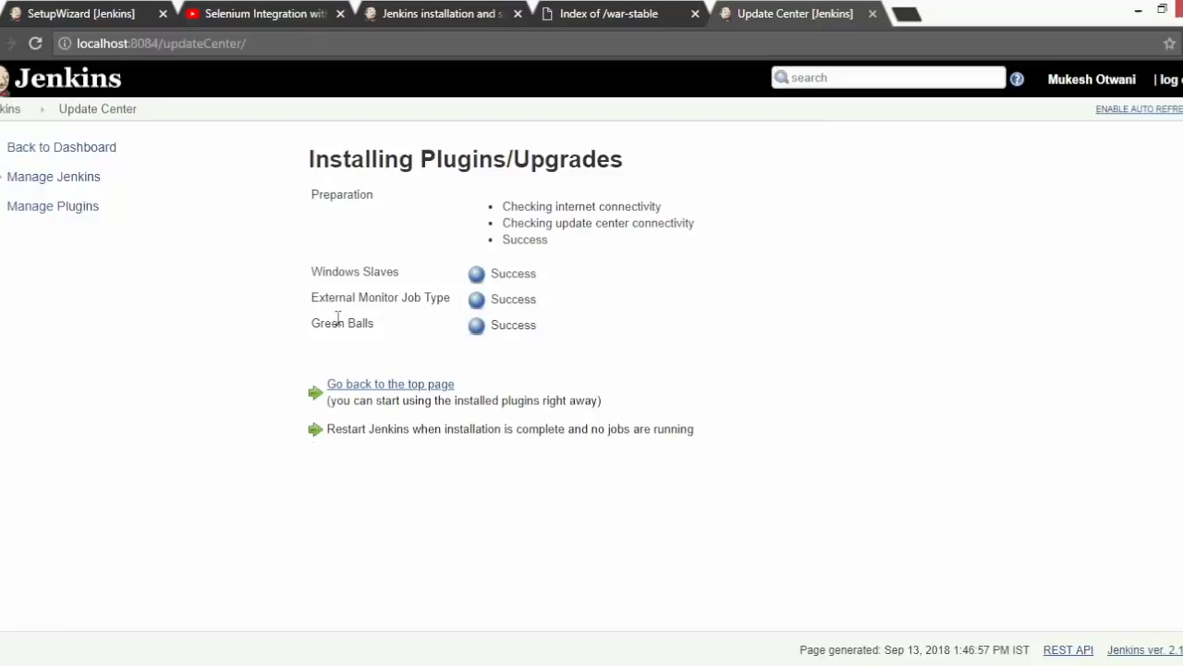
click(13, 109)
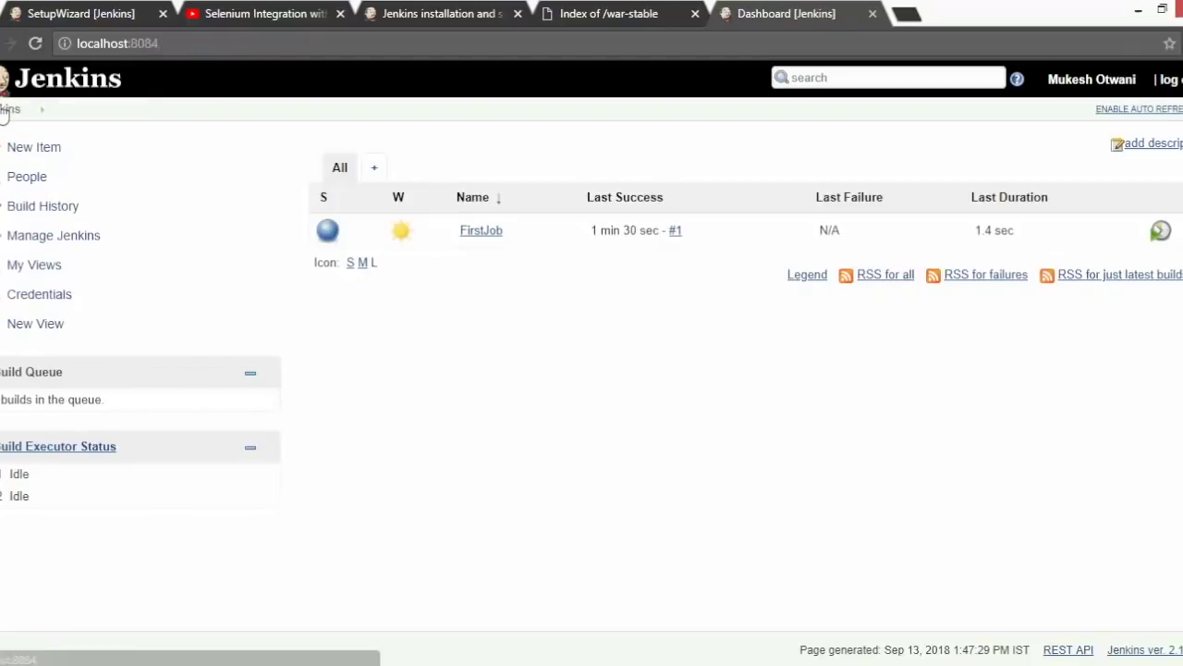
- Run FirstJob build #2 and switch to the Command Prompt running the Jenkins server
click(490, 237)
click(50, 266)
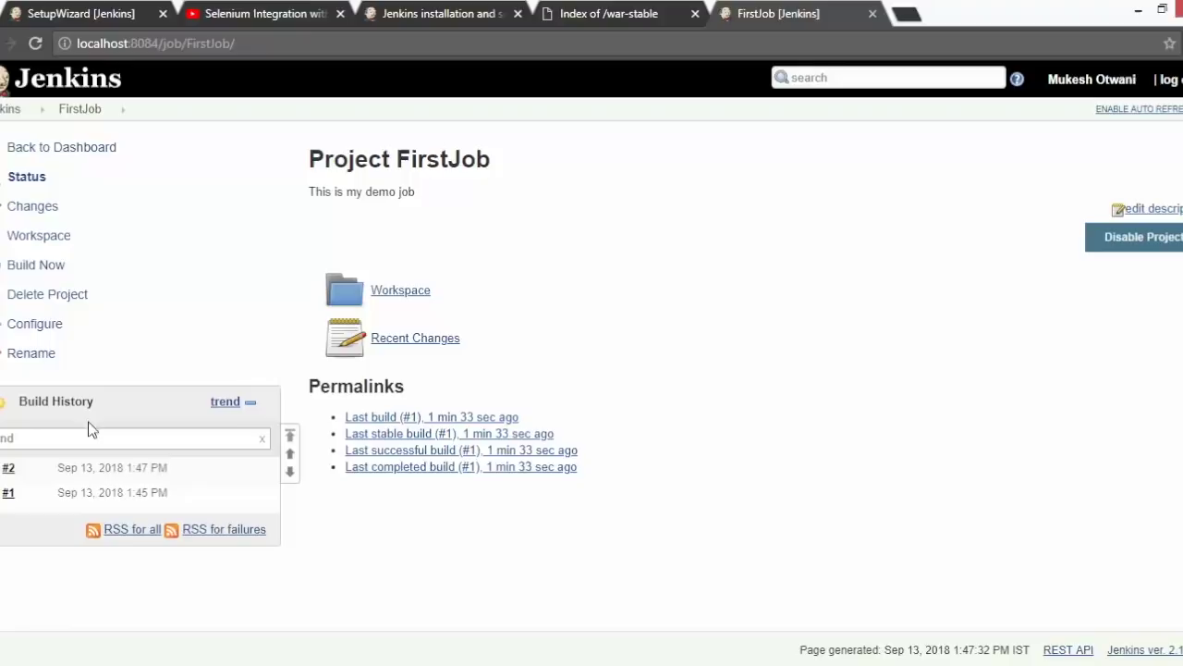
mouse_move(7, 471)
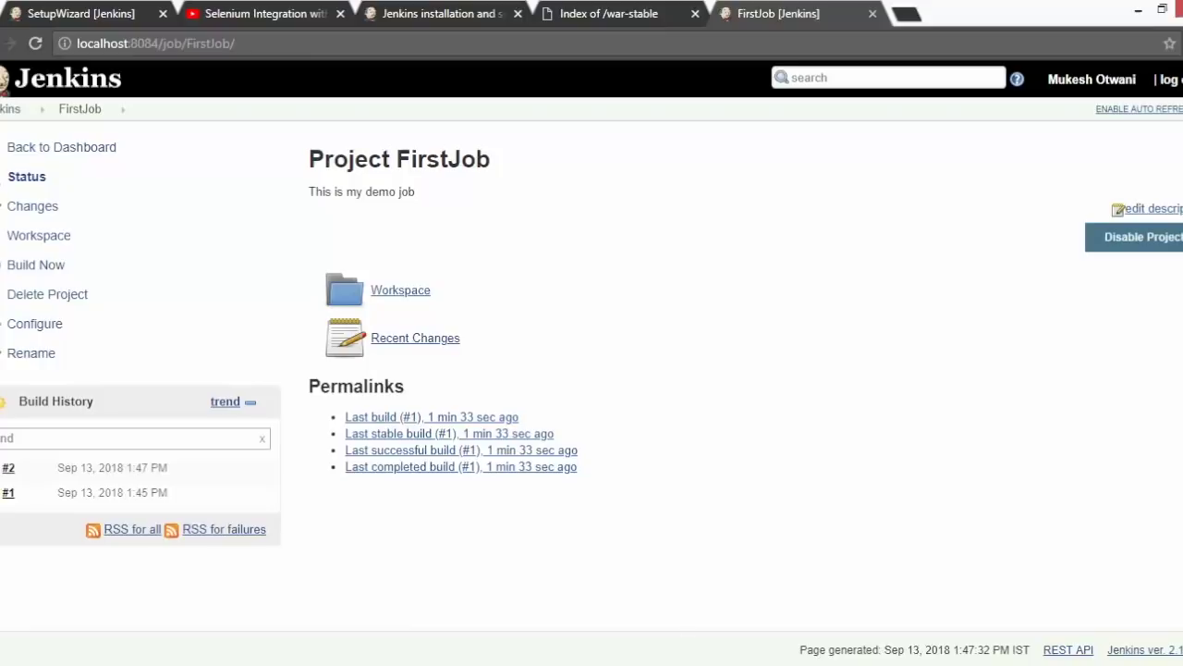
key(alt+Tab)
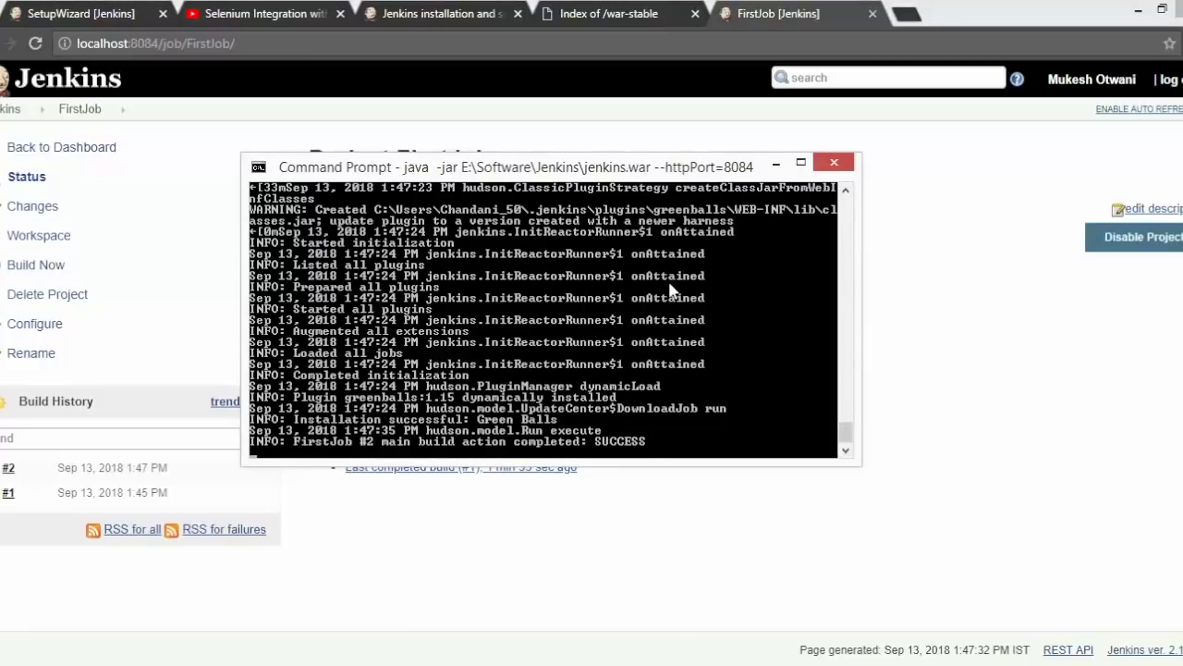
- Rerun java -jar jenkins.war --httpPort=8084 to restart Jenkins, then return to the FirstJob page
key(Up)
key(Return)
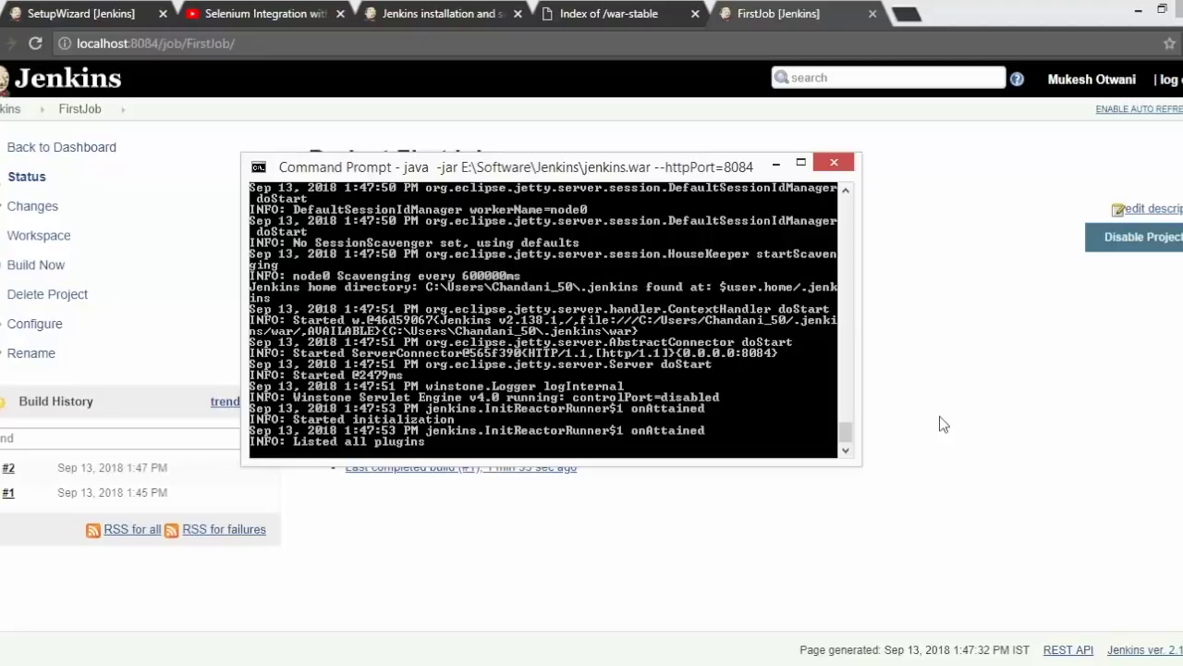
click(944, 424)
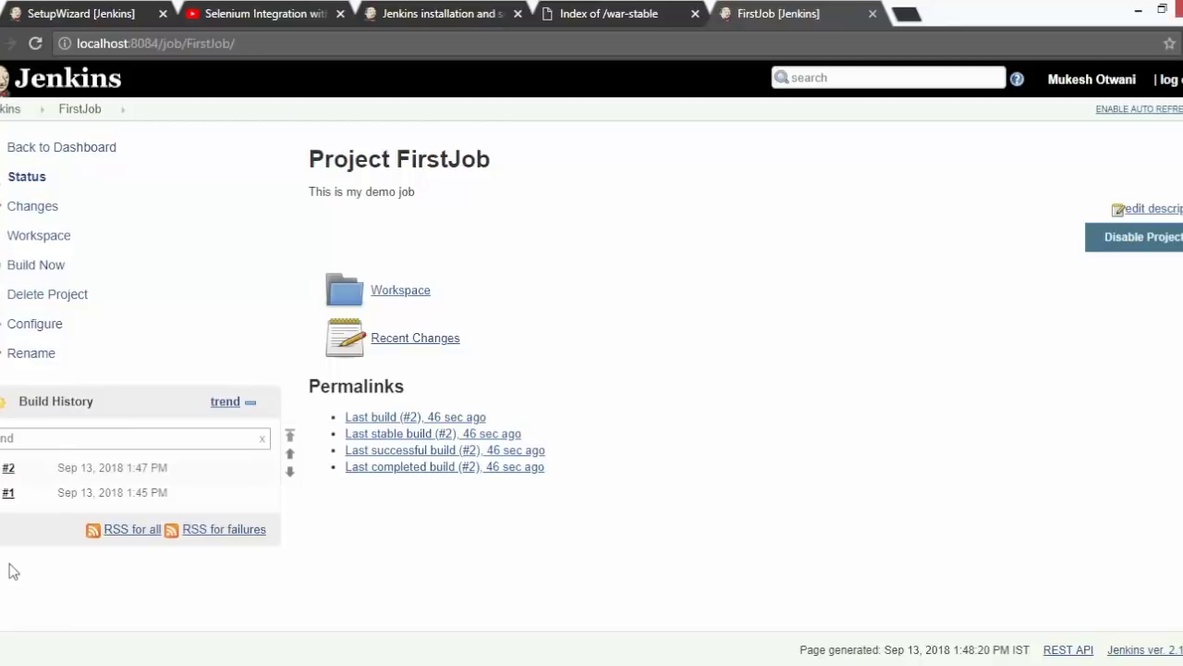
- Return to the Jenkins dashboard showing FirstJob's last success at build #2
click(16, 113)
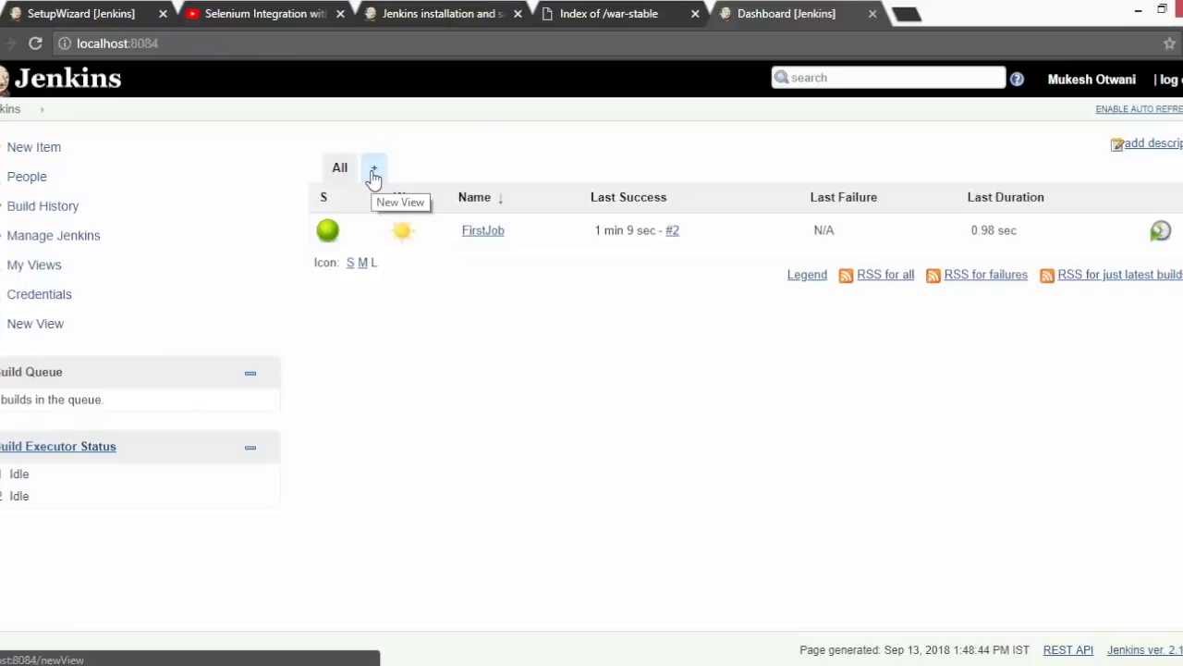
- Create a List View named OrangeHRm, replacing the initially typed name SmokeScenario
click(374, 174)
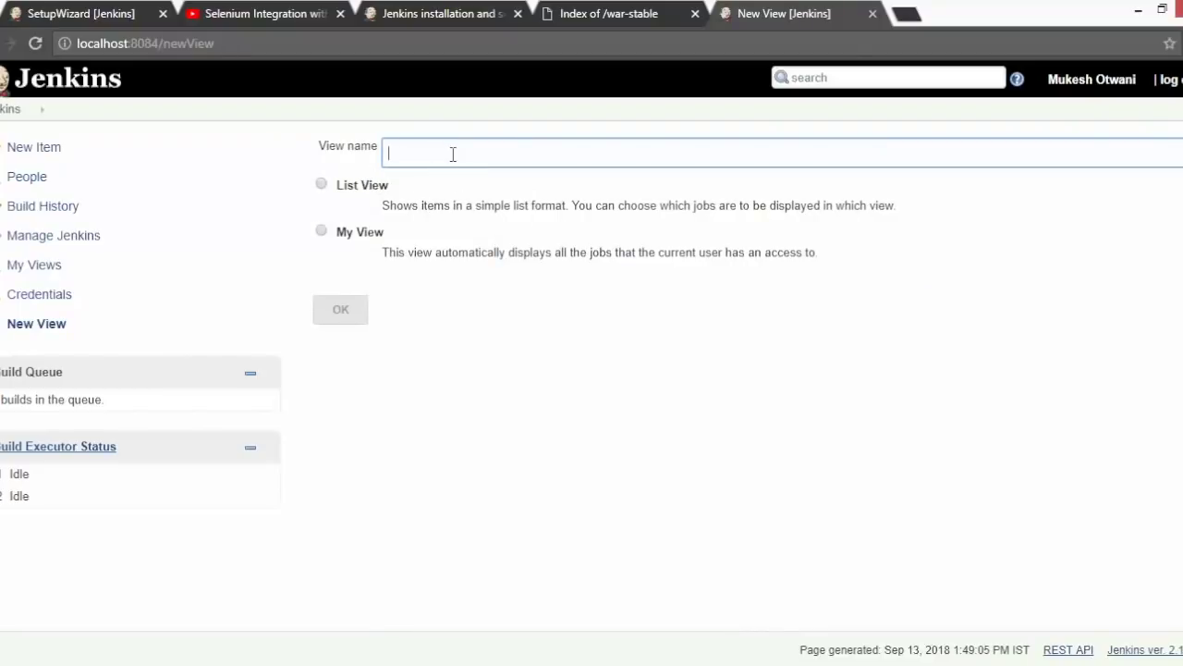
text(SmokeScenario)
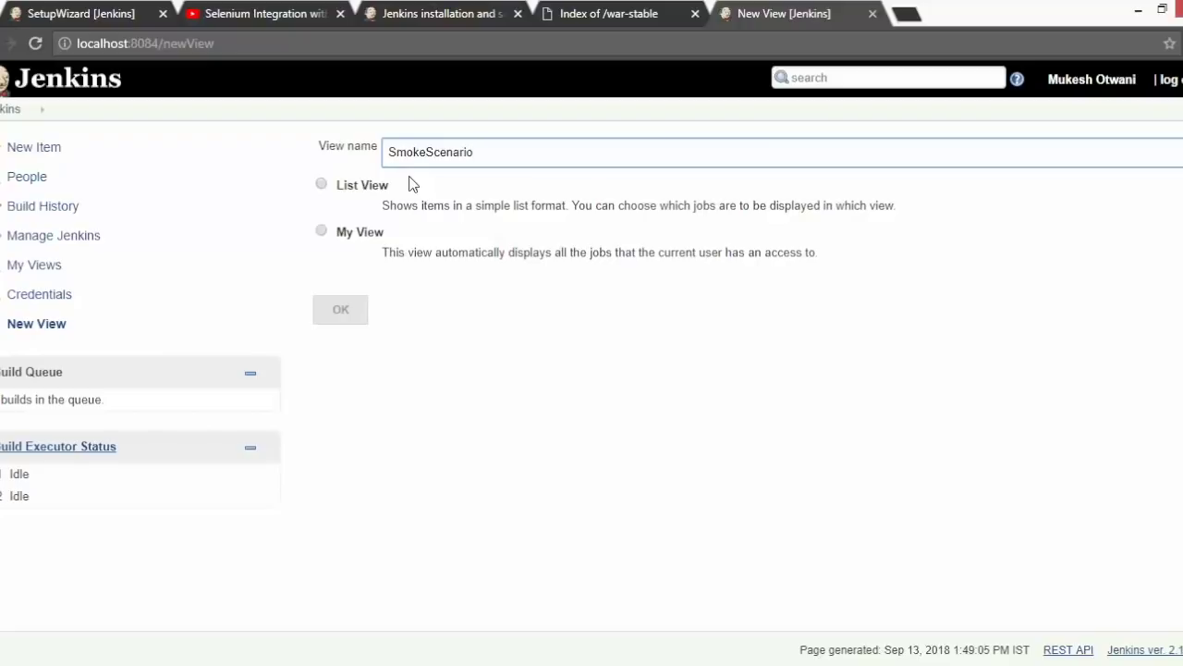
double_click(424, 151)
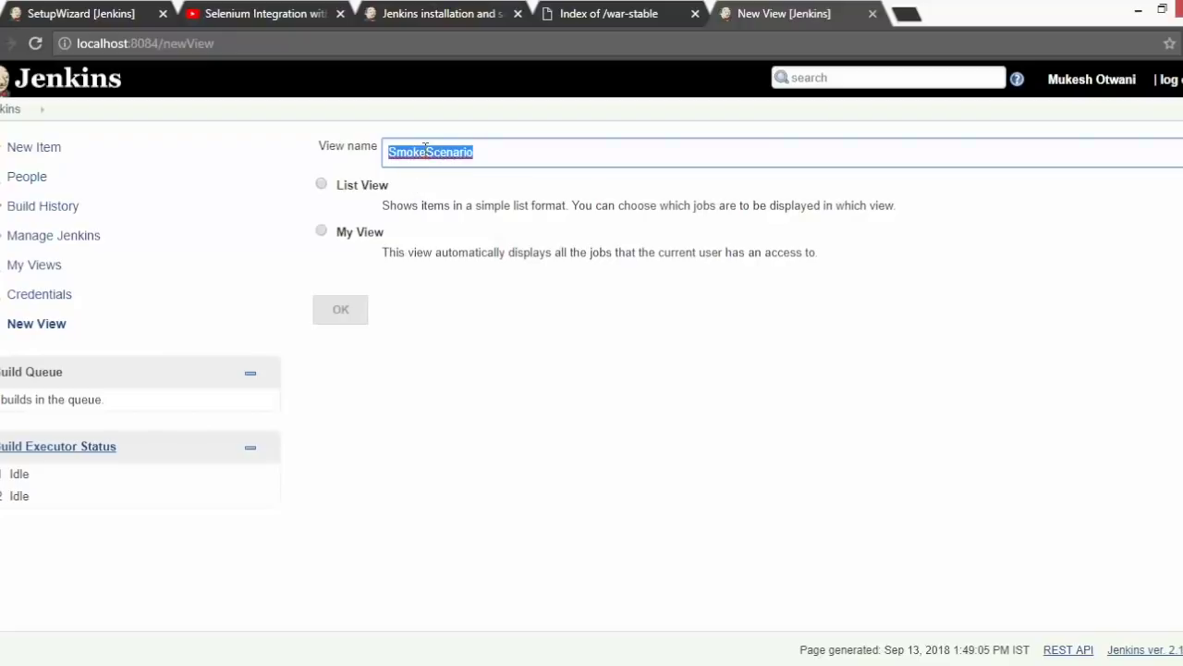
text(Oran)
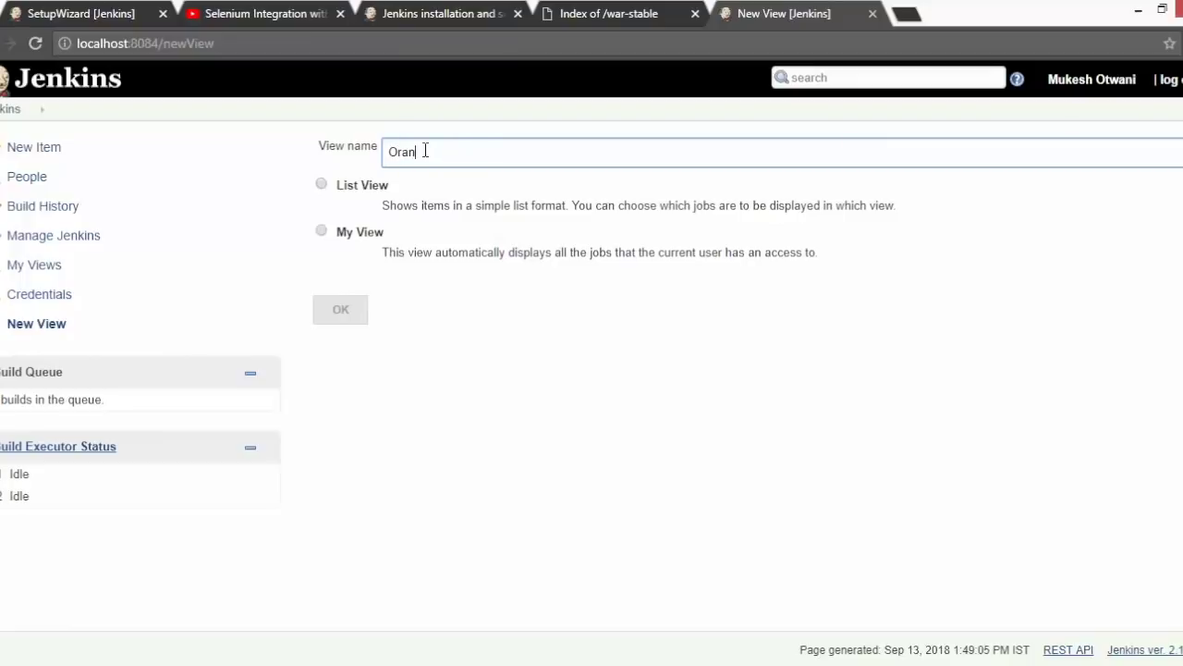
text(geHRm)
click(352, 191)
click(338, 314)
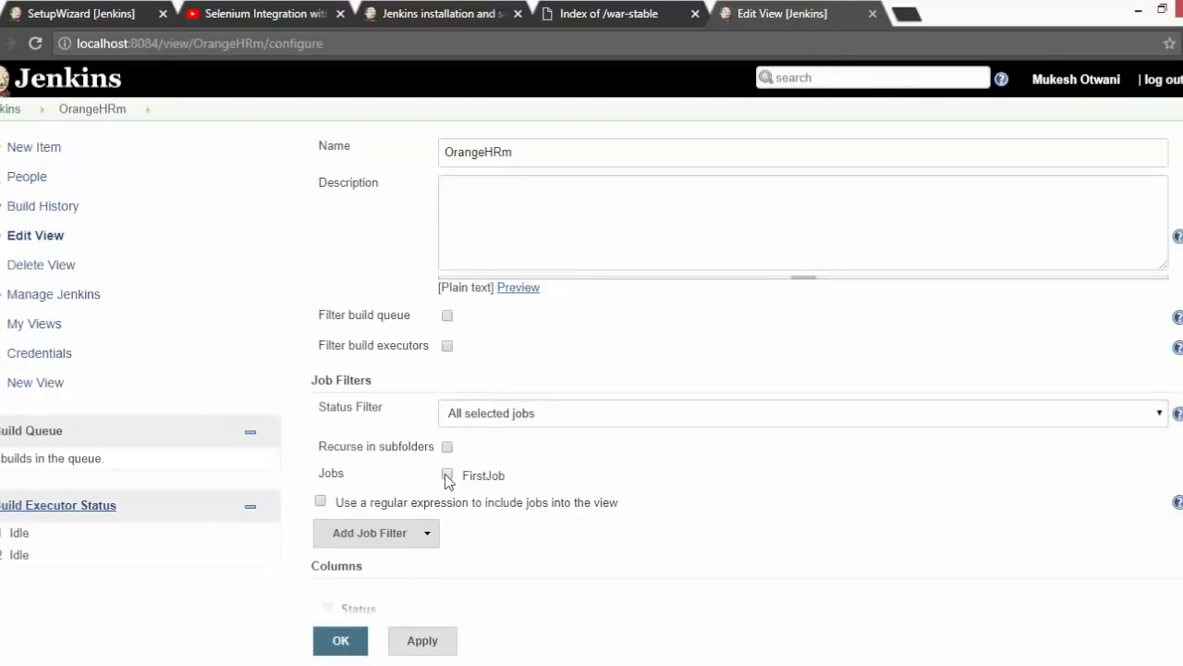
- Include FirstJob in the OrangeHRm view, save it, and check the All and OrangeHRm tabs
click(448, 474)
click(336, 645)
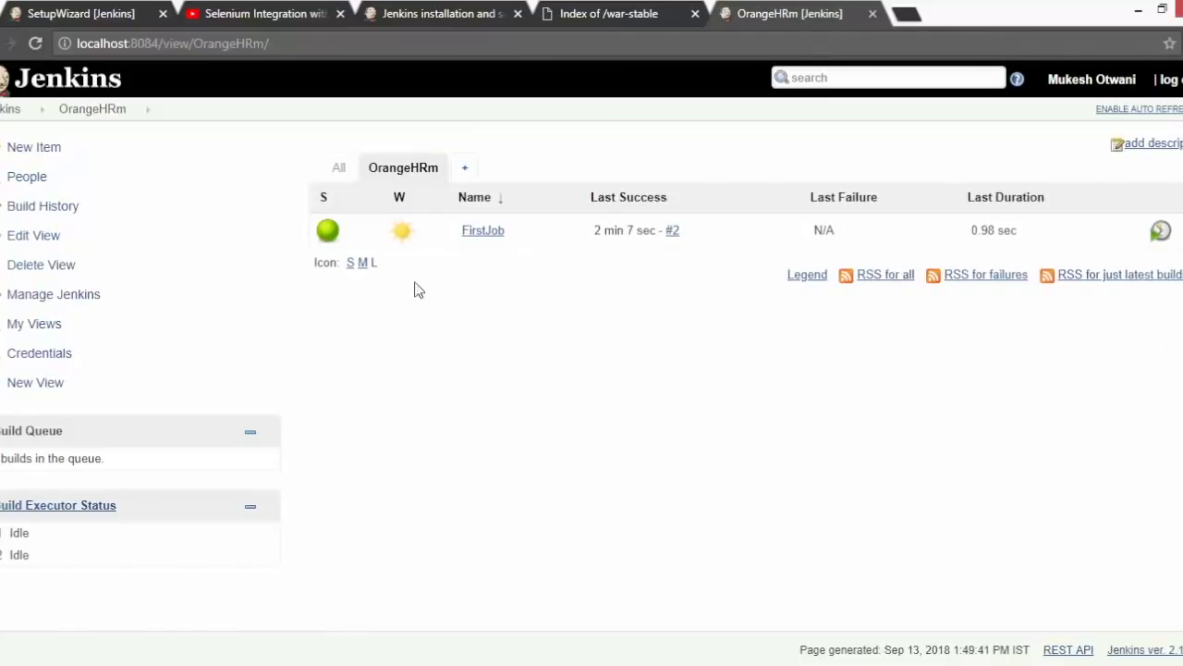
click(338, 172)
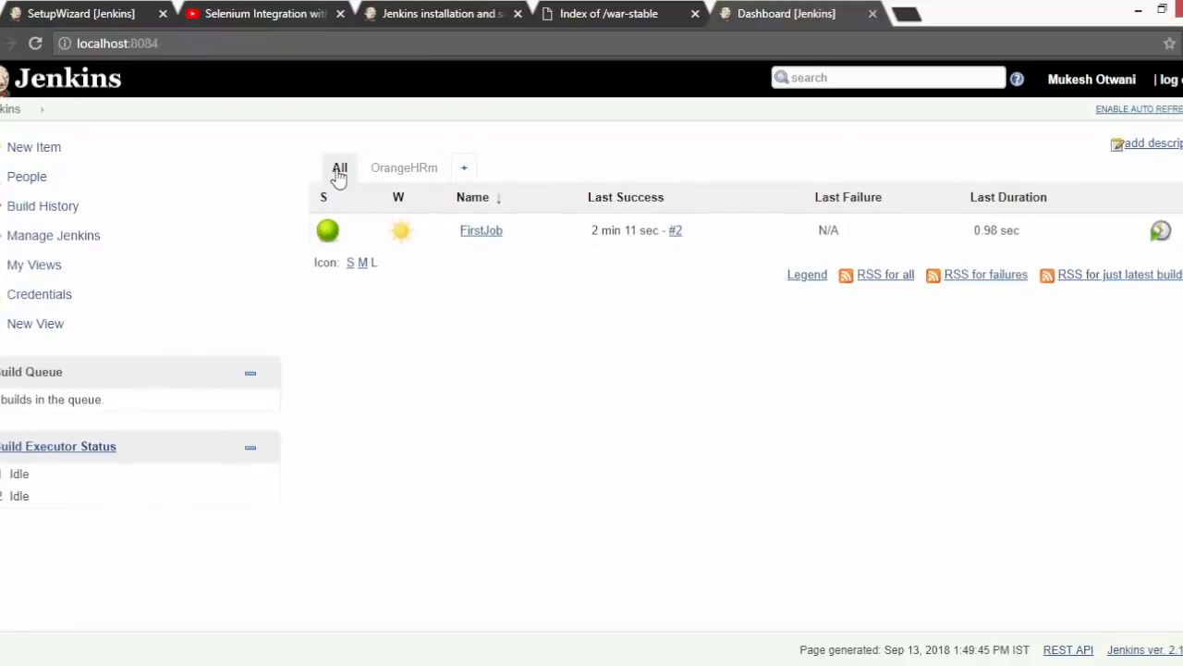
click(397, 172)
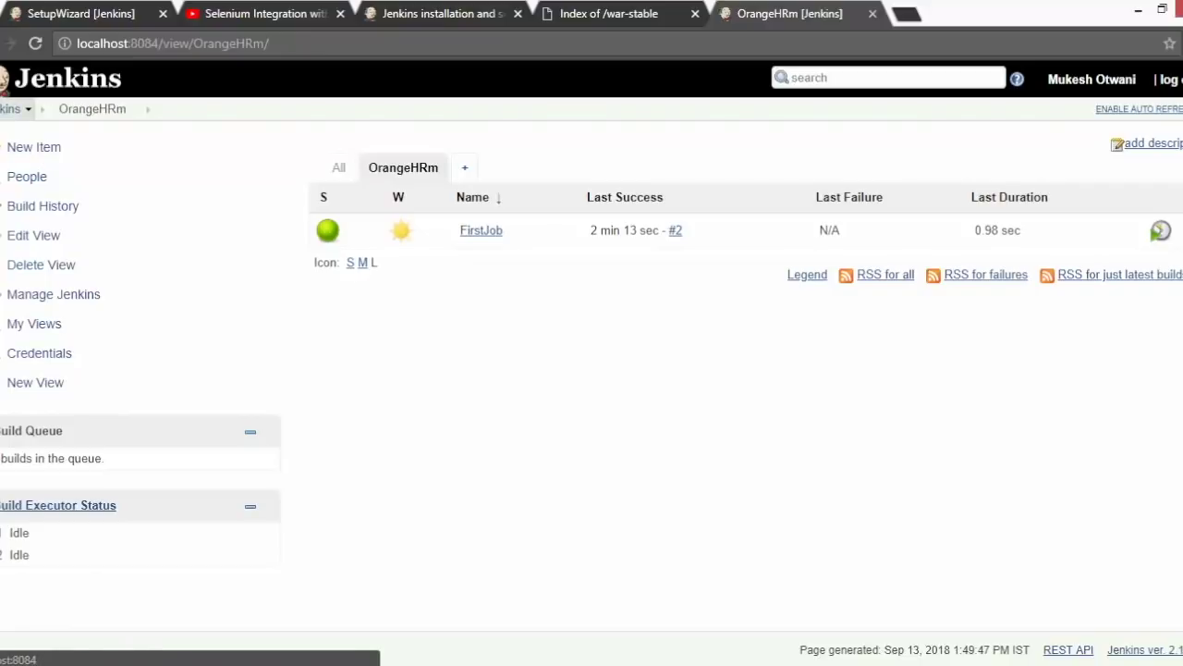
click(11, 110)
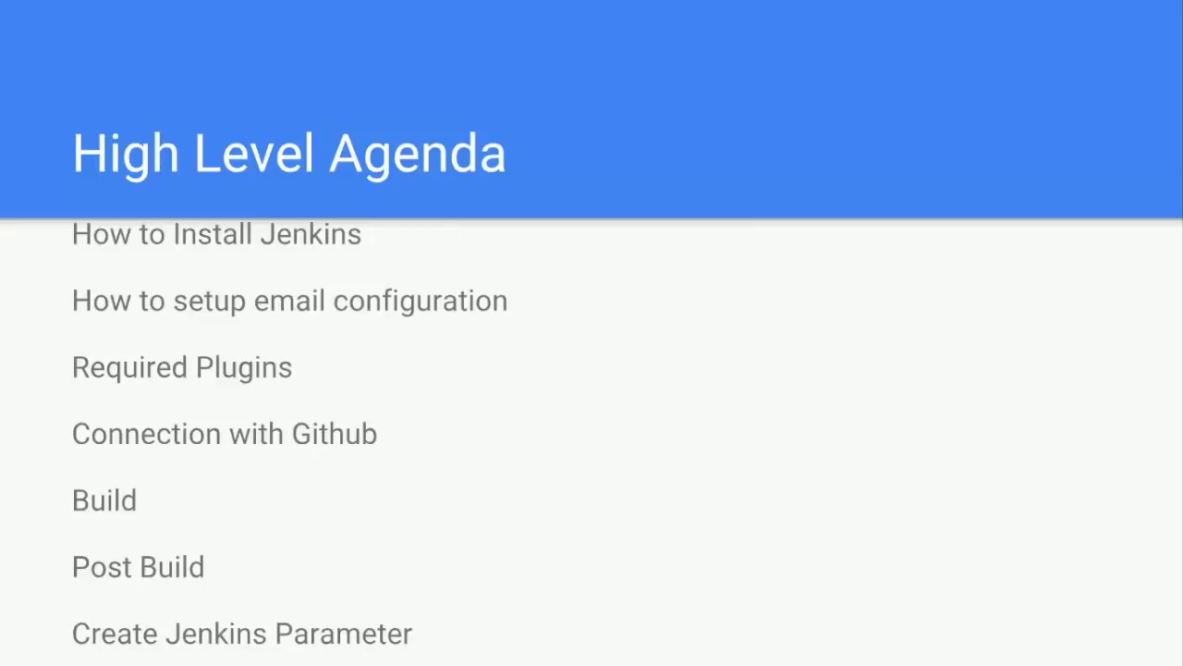
- Switch from the presentation slides to the Jenkins dashboard in Chrome
key(alt+Tab)
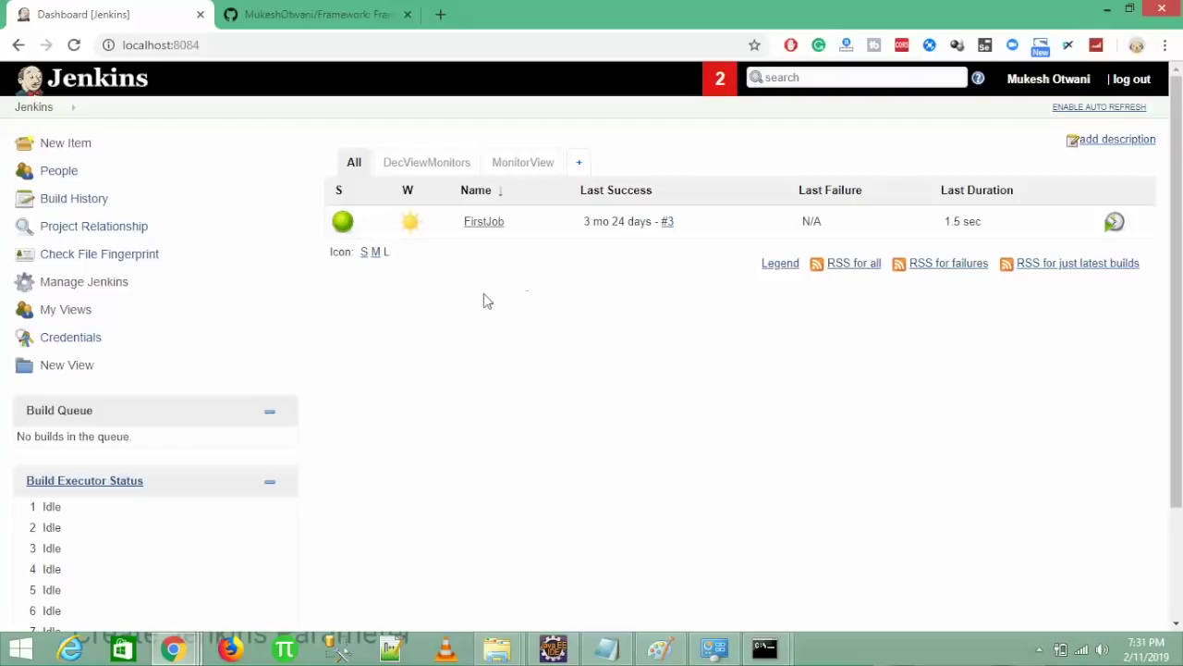
- Check the GitHub Framework repository page, then bring Eclipse to the front
click(356, 11)
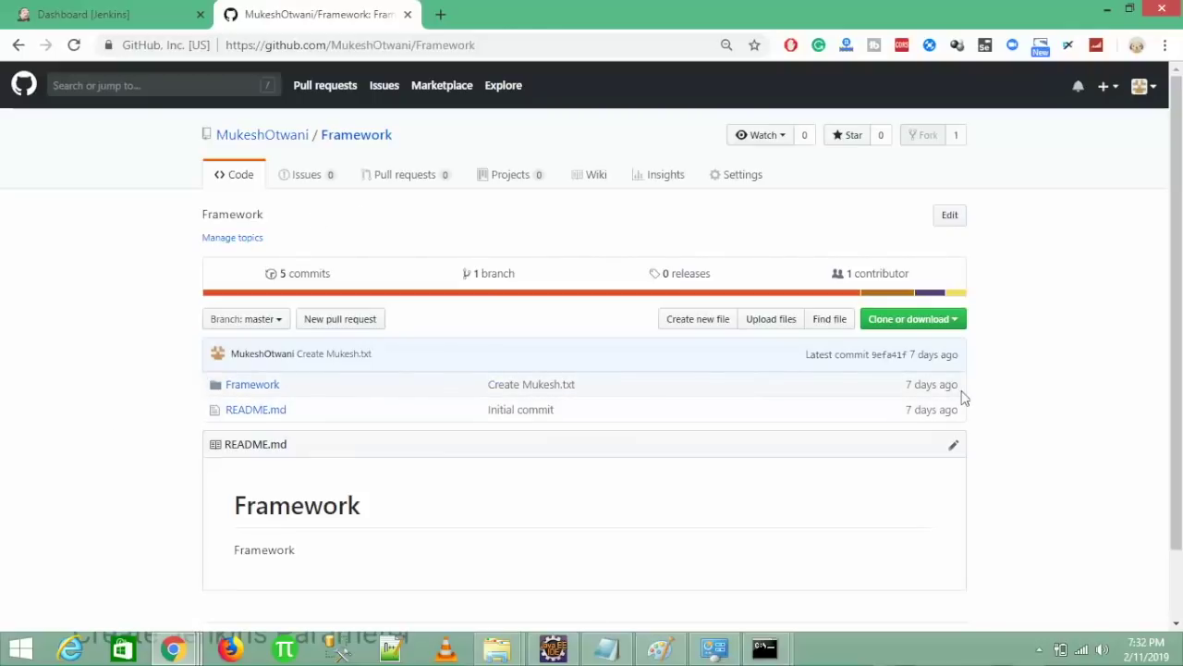
click(554, 650)
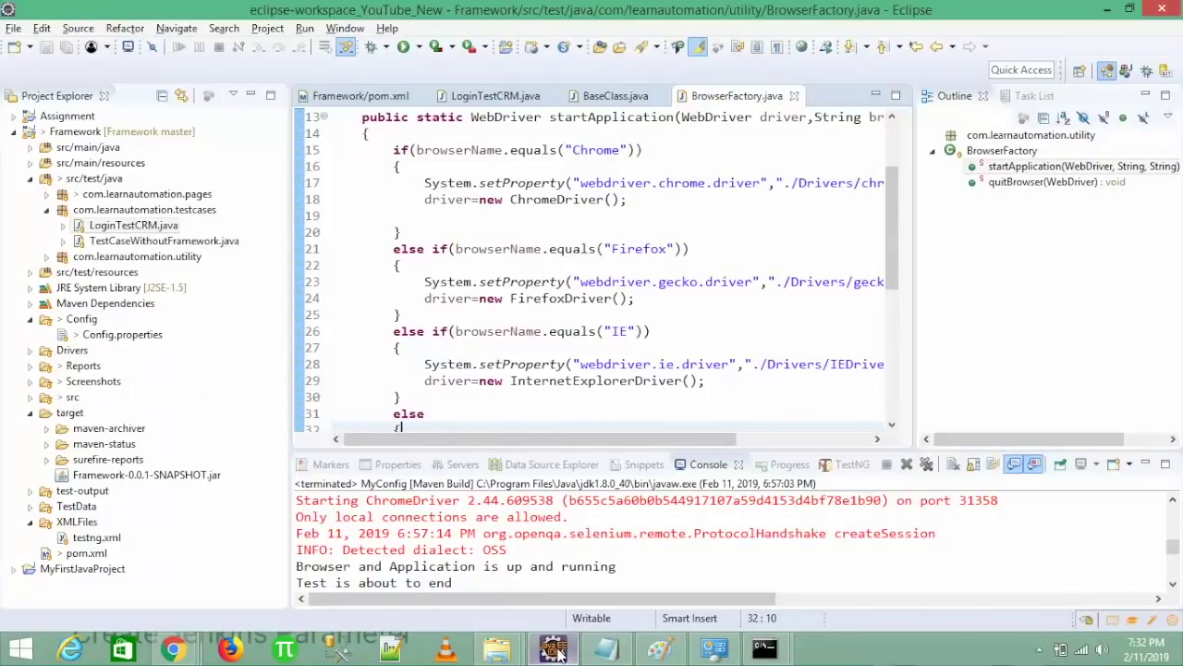
- Close all editors and stage every unstaged Framework file in the Git perspective
right_click(740, 100)
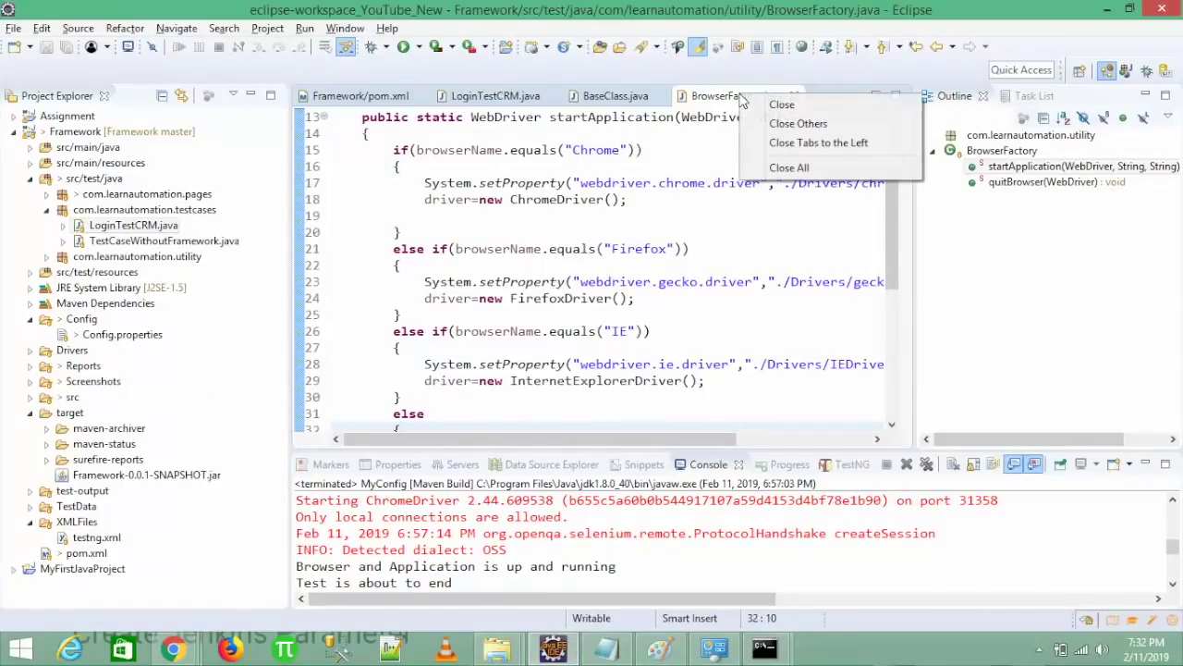
click(781, 168)
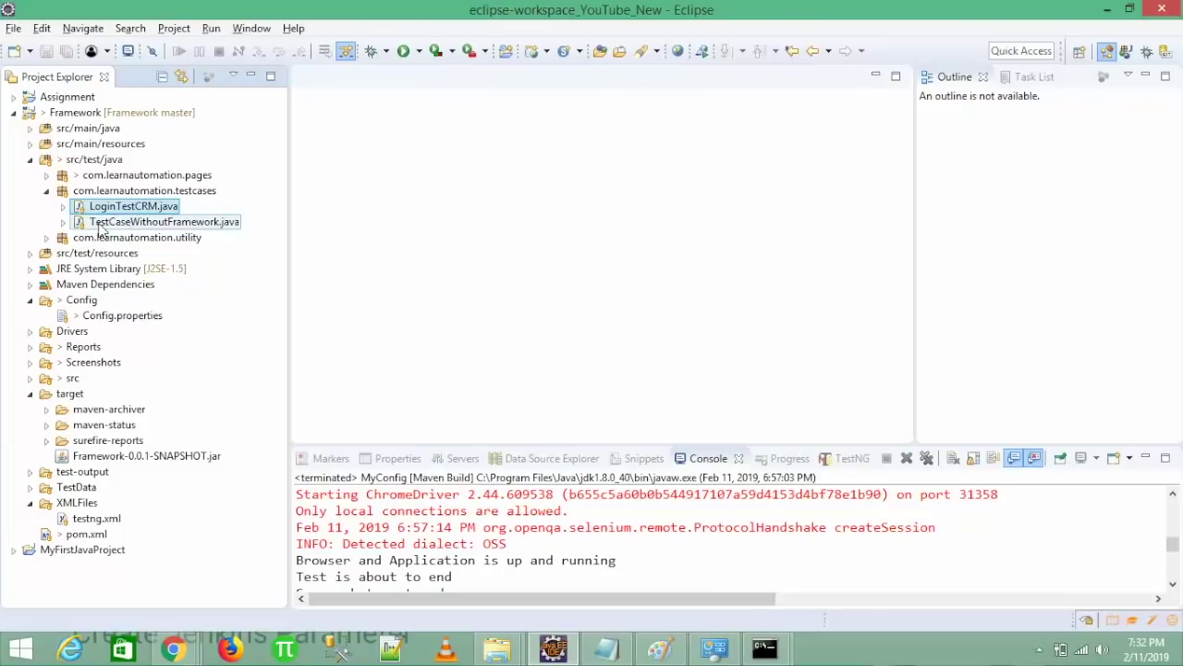
click(1166, 51)
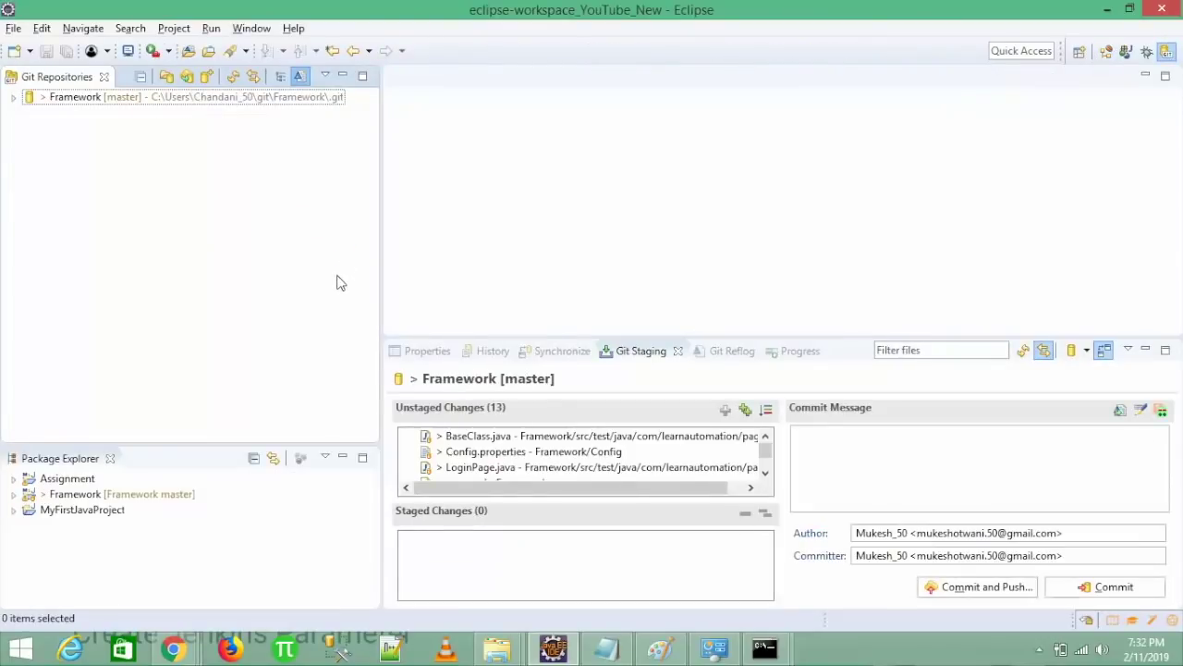
click(473, 439)
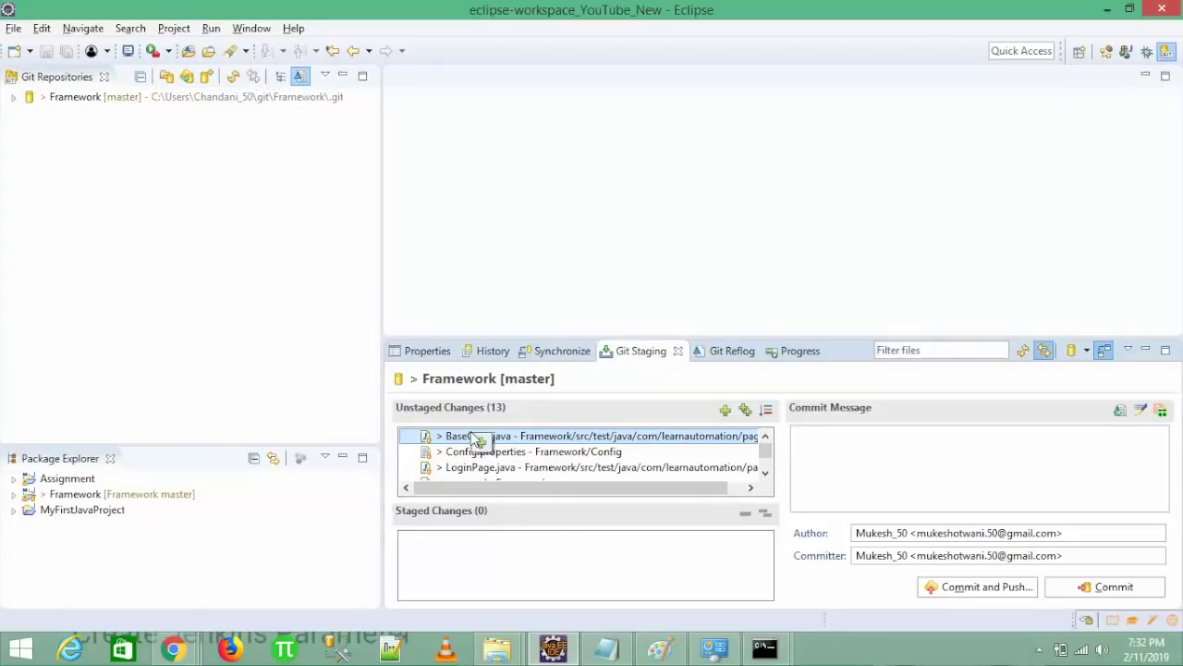
key(ctrl+a)
drag(506, 453, 519, 553)
drag(517, 553, 520, 553)
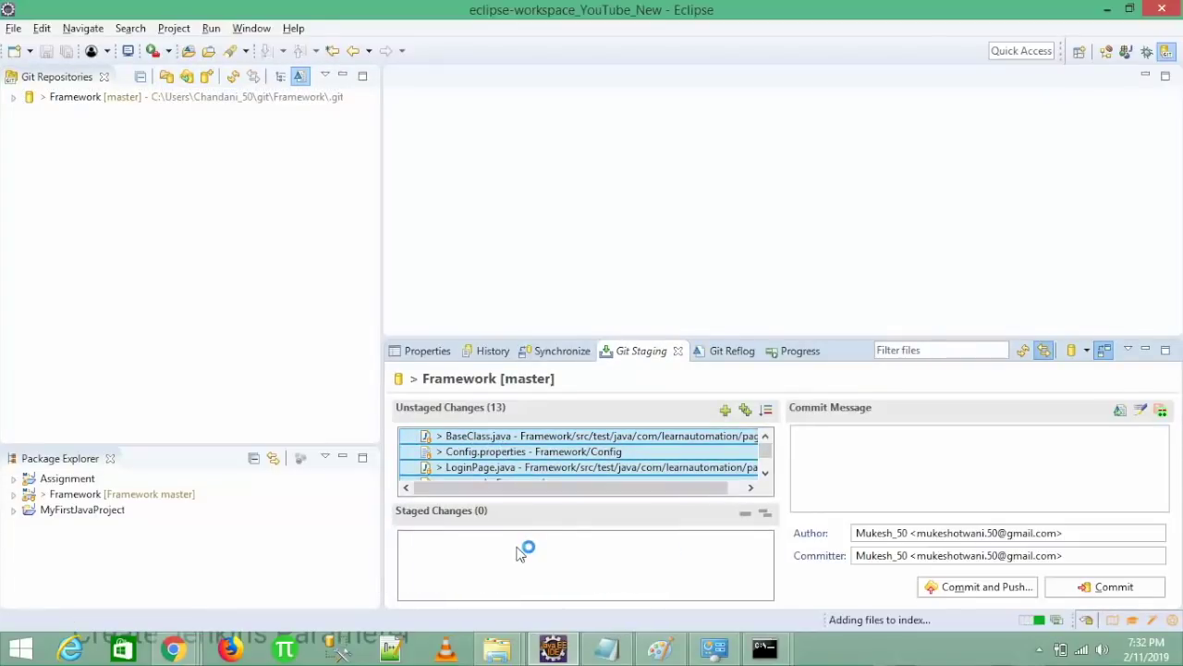
drag(629, 486, 580, 545)
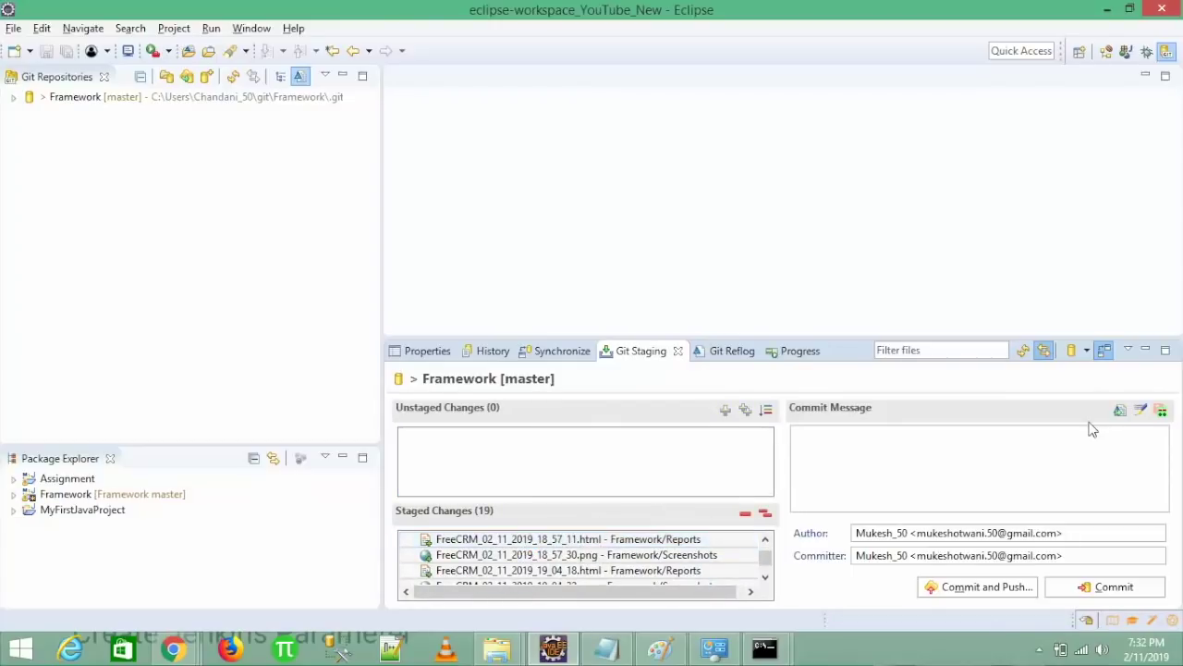
- Write the commit message 'Adding few new code lines' with a Signed-off-by line
click(1065, 444)
click(1141, 409)
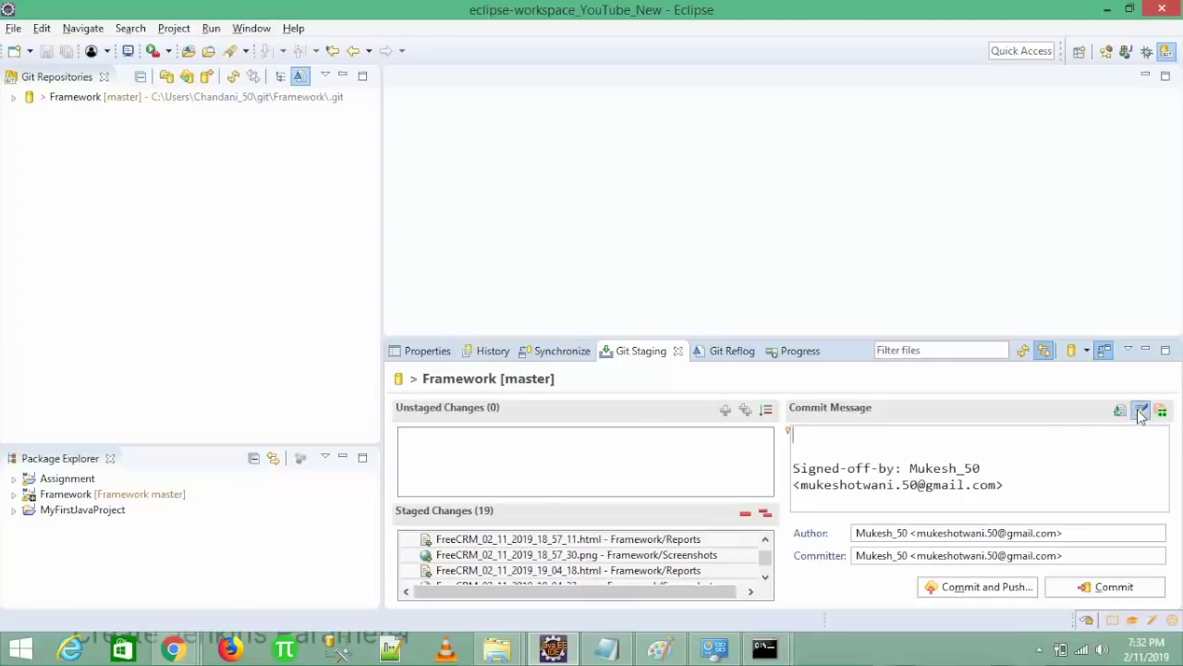
click(892, 437)
text(Adding few )
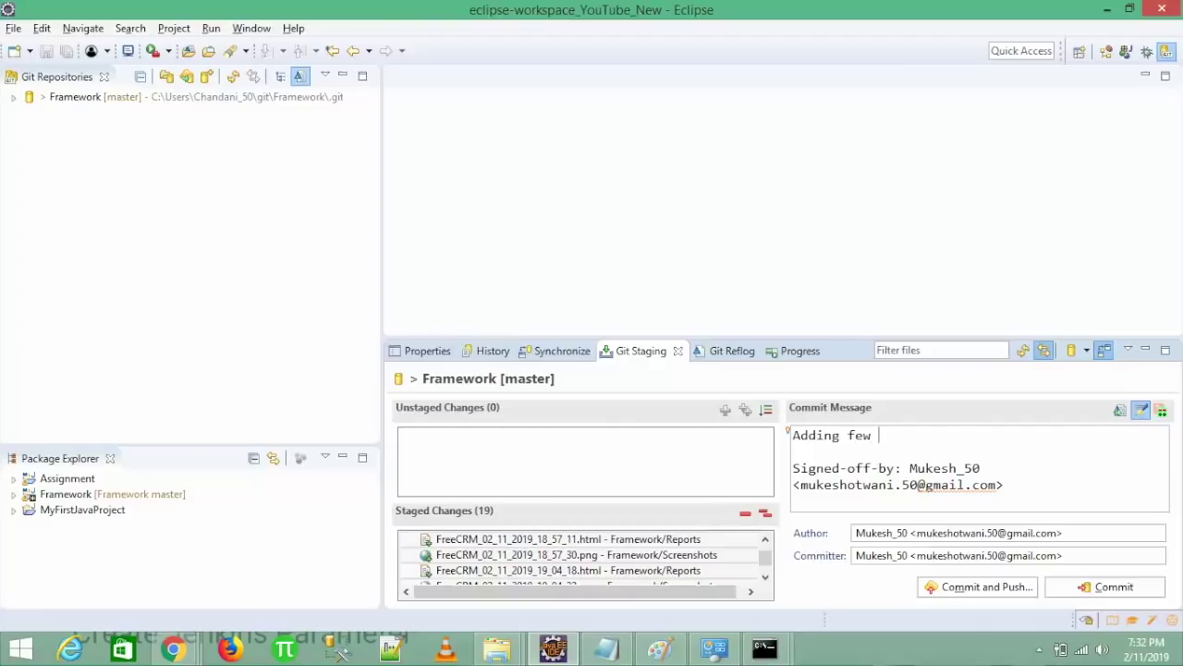
text(new code linek)
key(BackSpace)
text(s)
- Set the author and committer to the suggested identities, then commit and push
double_click(941, 533)
click(915, 525)
key(ctrl+a)
key(BackSpace)
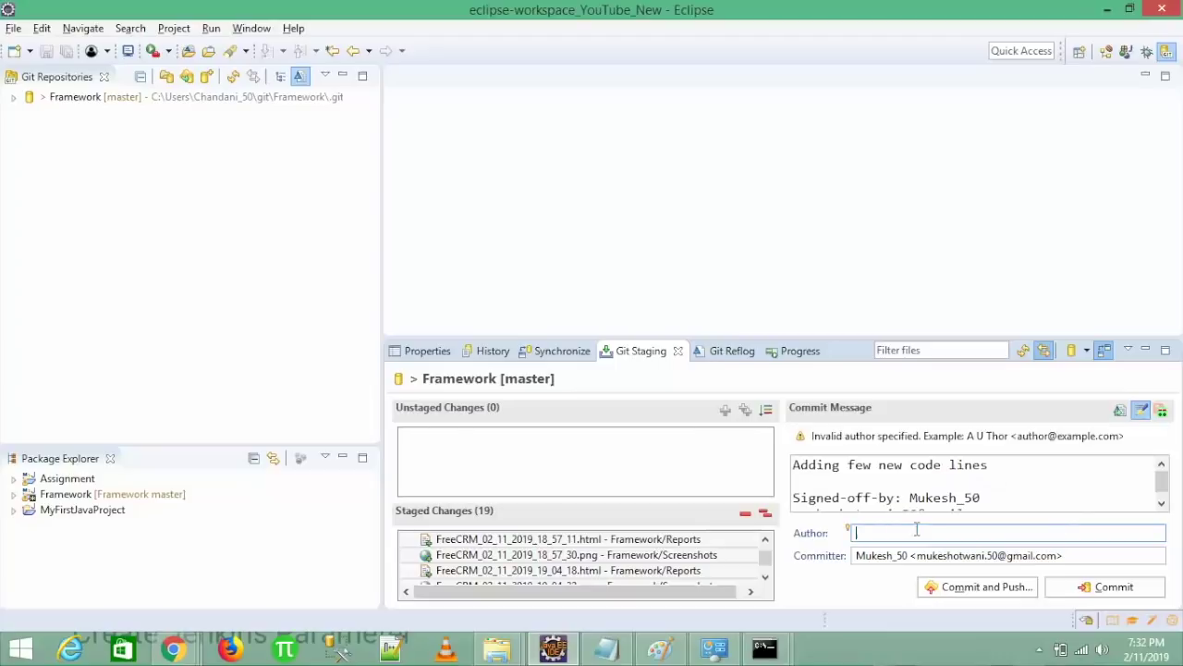
text(m)
key(Return)
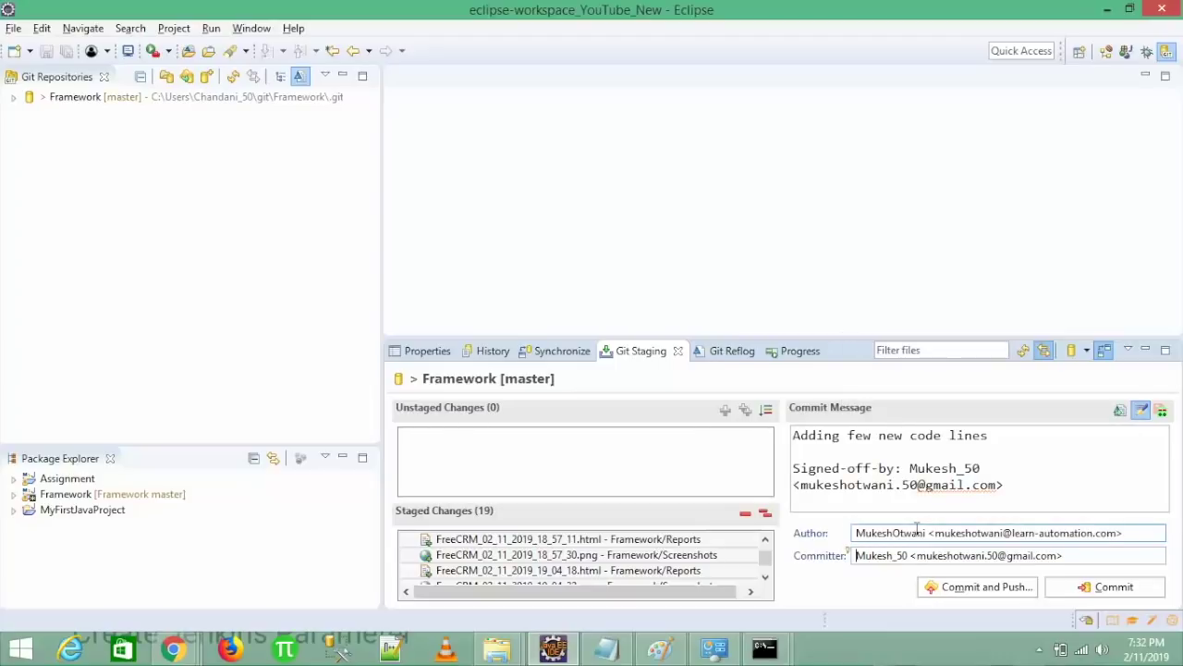
key(Tab)
text(m)
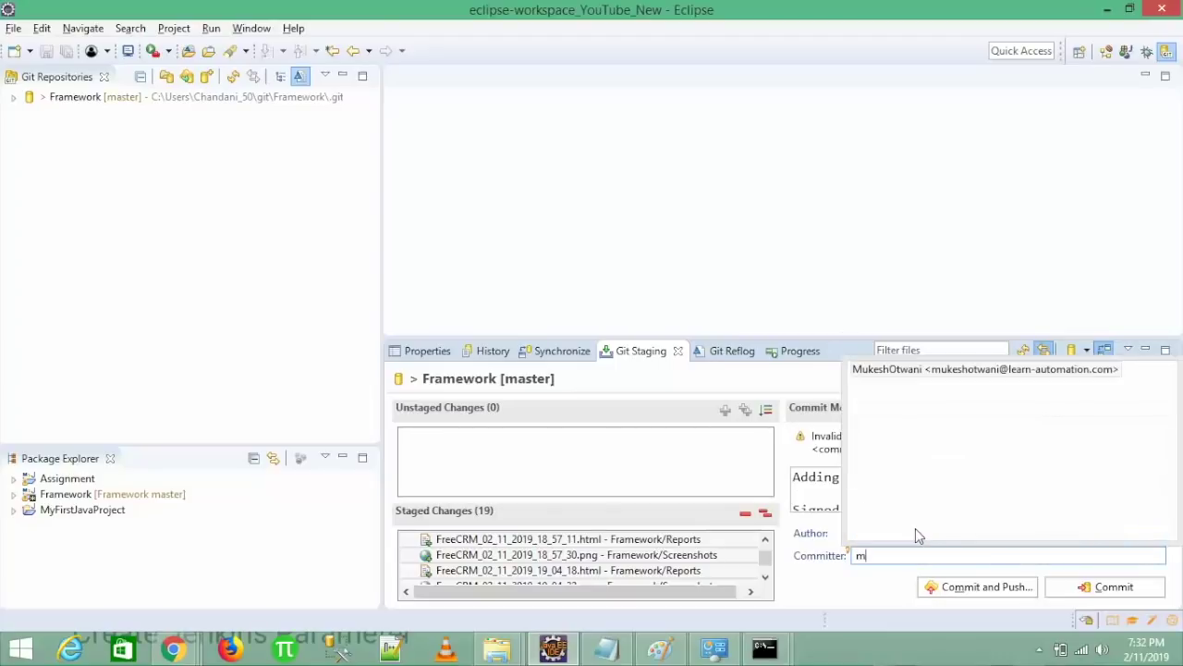
key(Return)
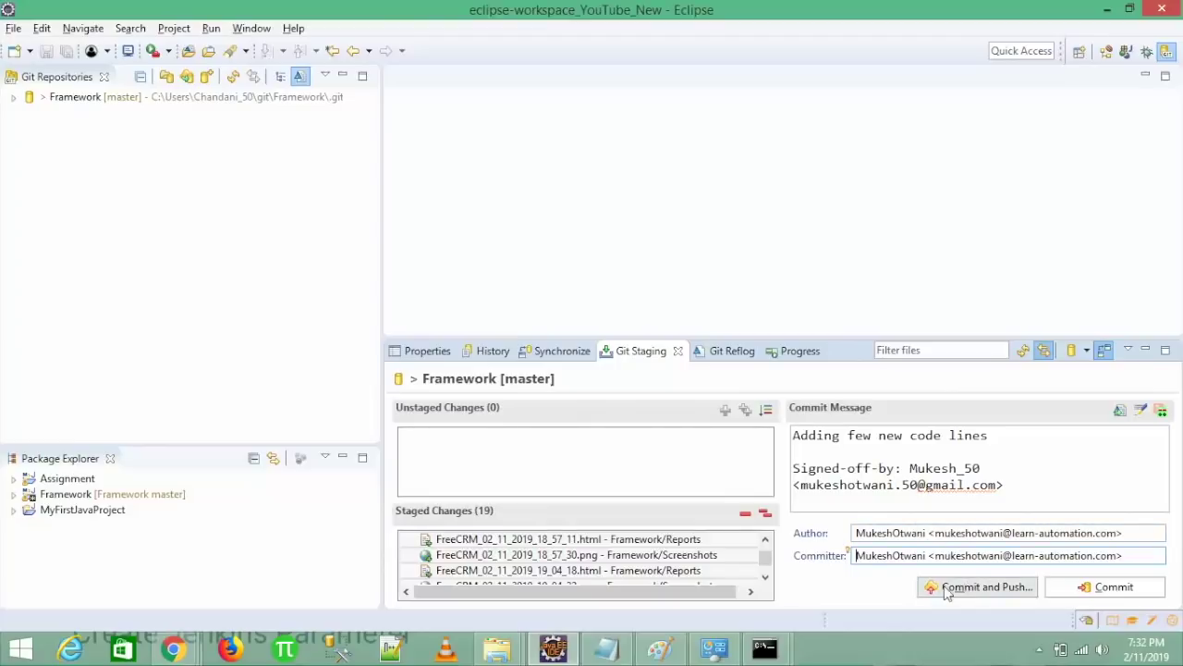
click(969, 588)
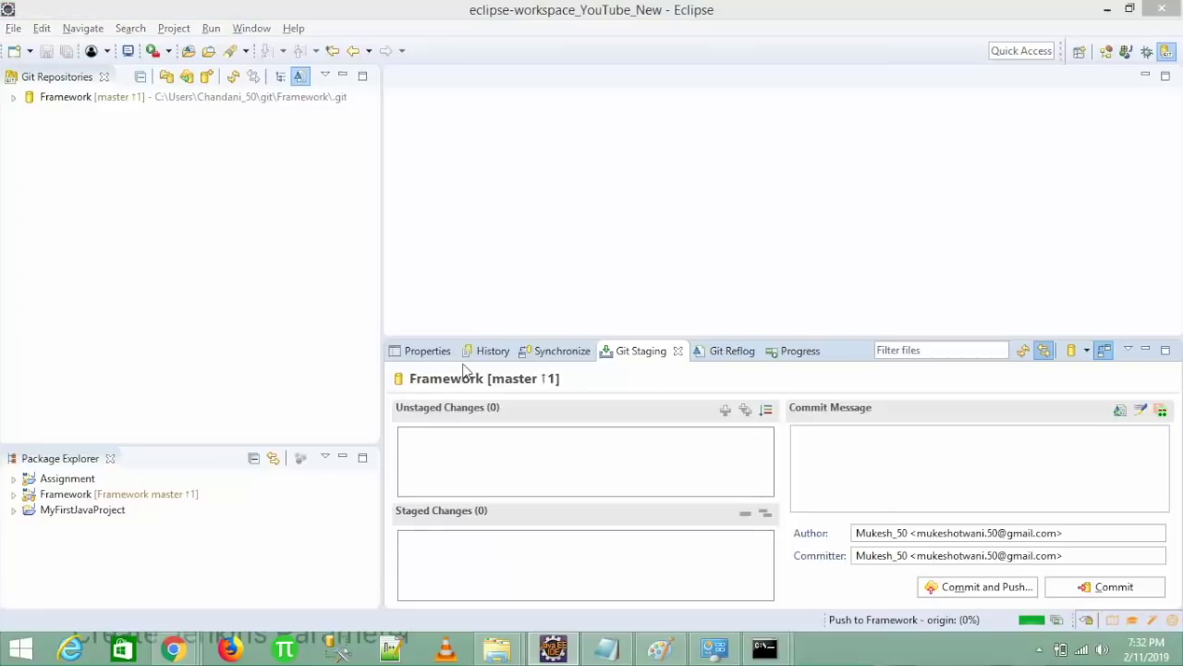
- Dry-run origin's push configuration for HEAD:refs/heads/master, then close it unsaved
click(602, 354)
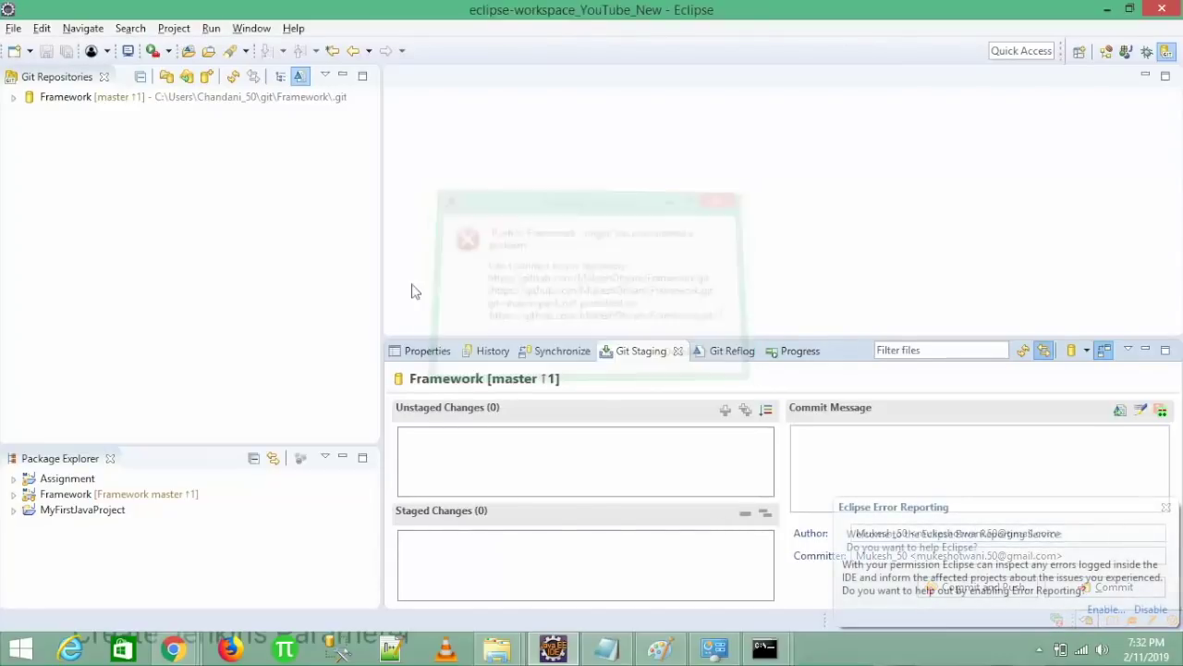
click(13, 98)
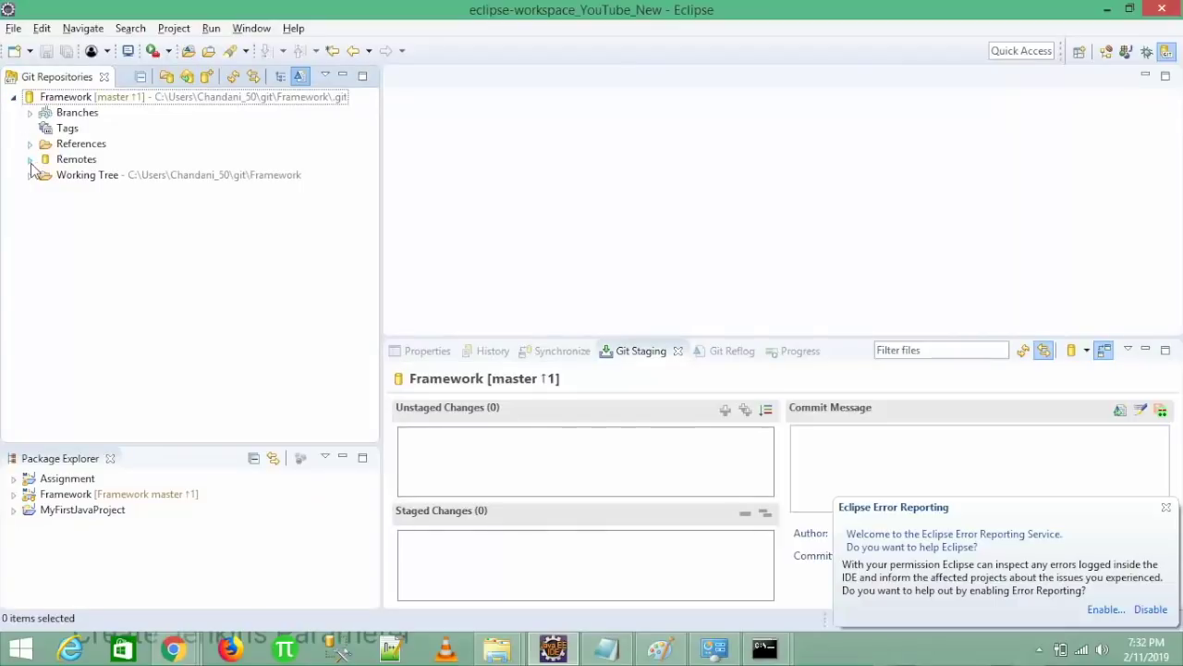
click(30, 159)
click(43, 177)
click(96, 209)
right_click(97, 211)
click(156, 246)
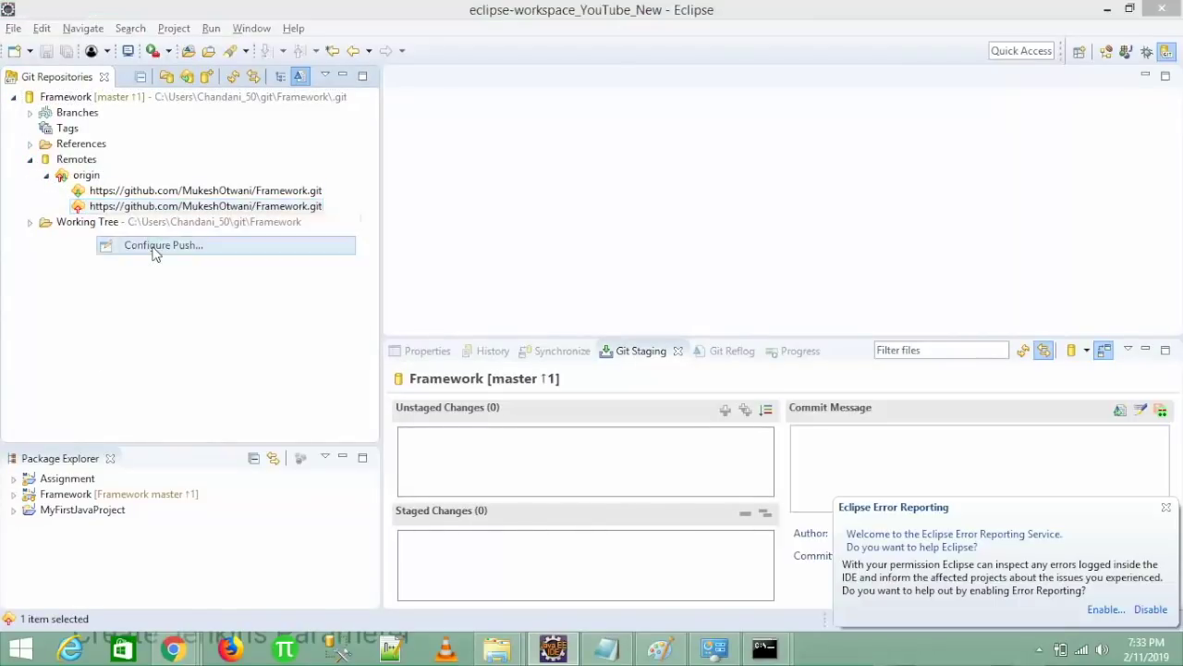
click(579, 401)
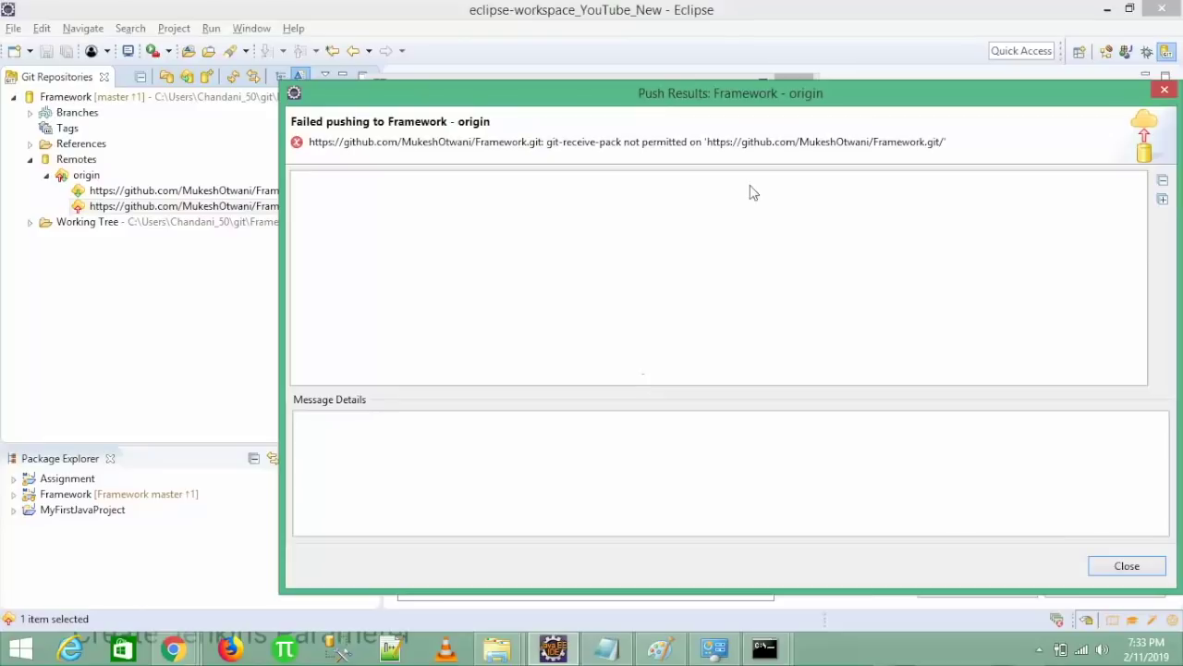
drag(721, 96, 516, 41)
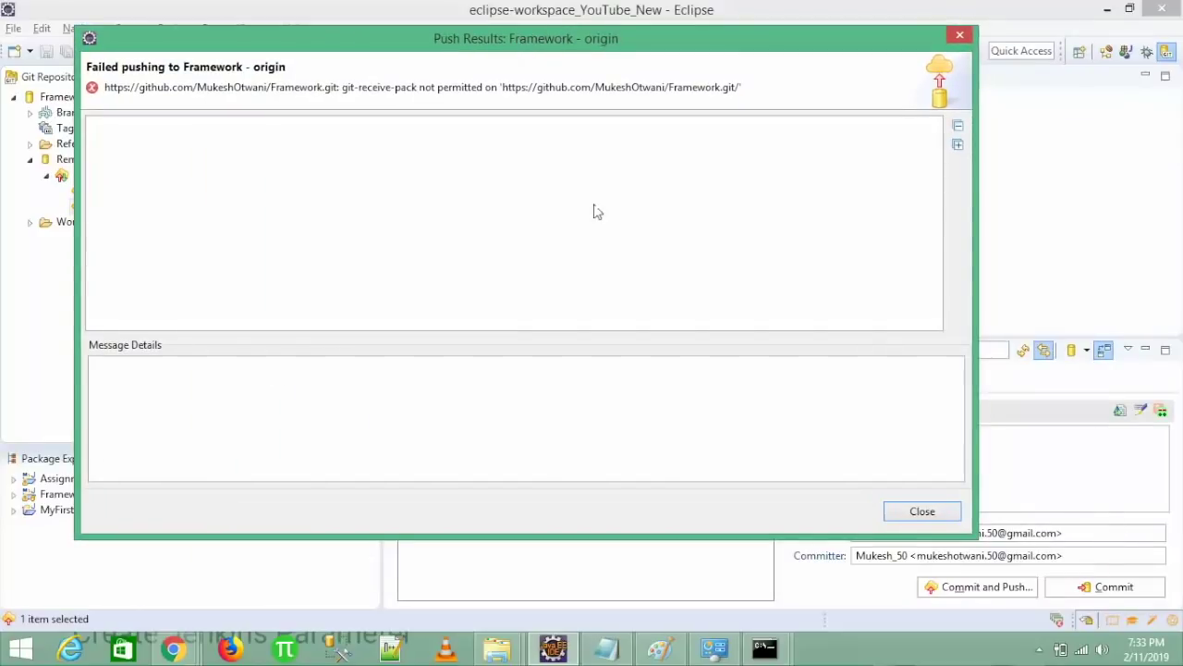
click(922, 513)
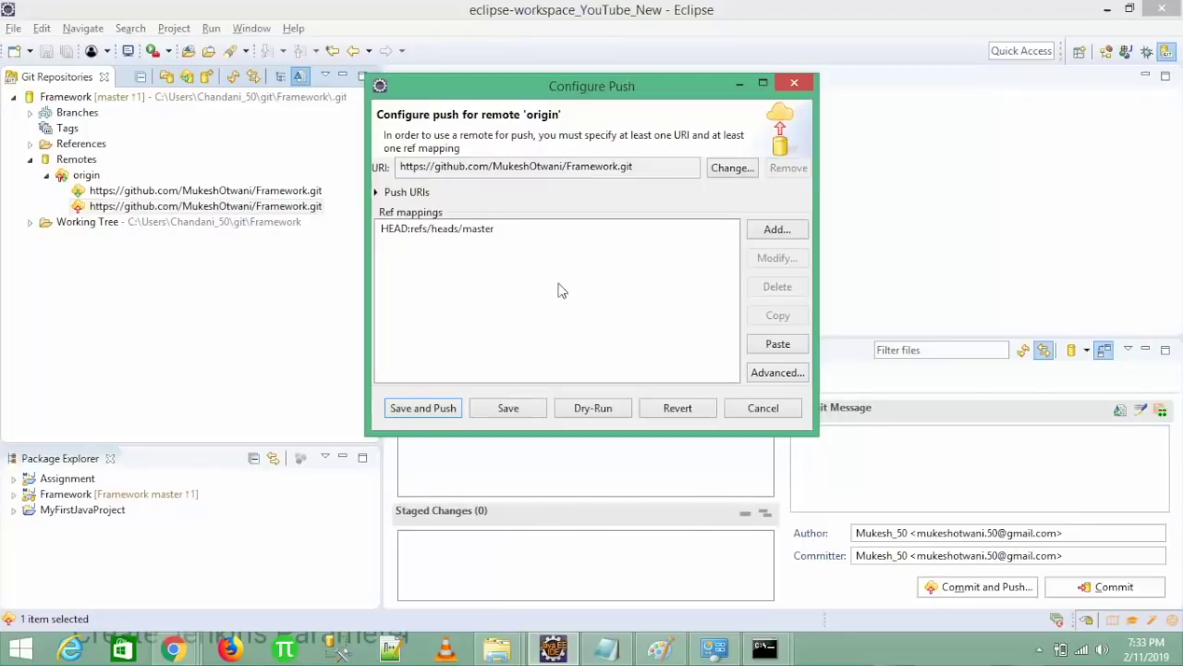
click(441, 231)
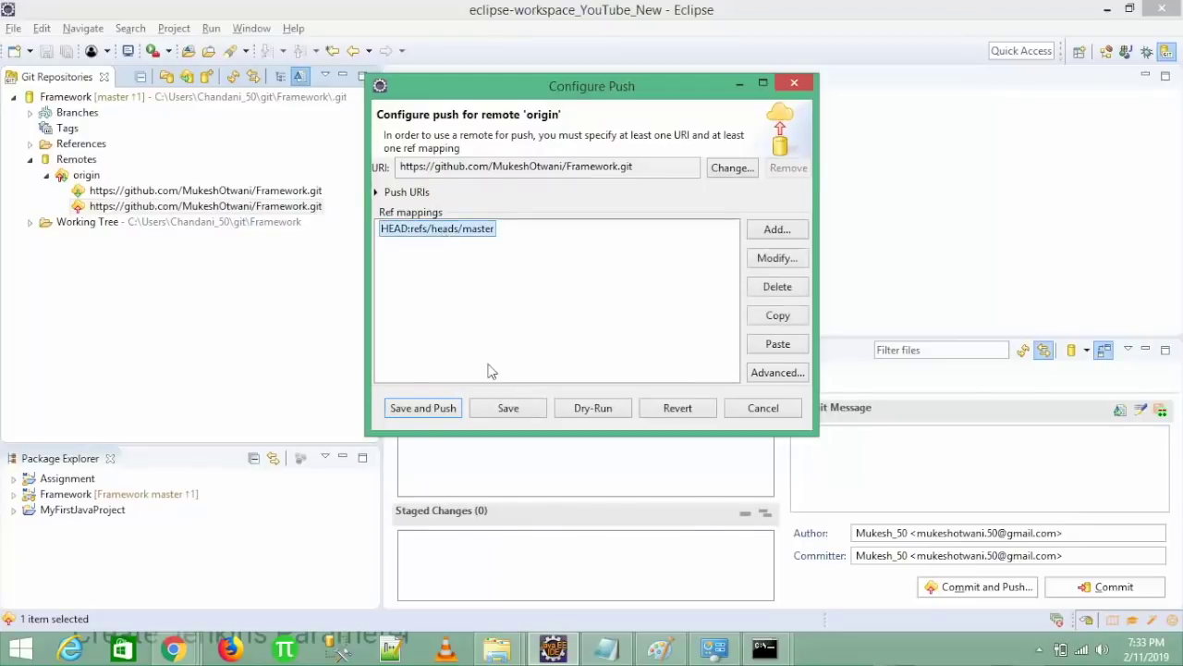
click(774, 414)
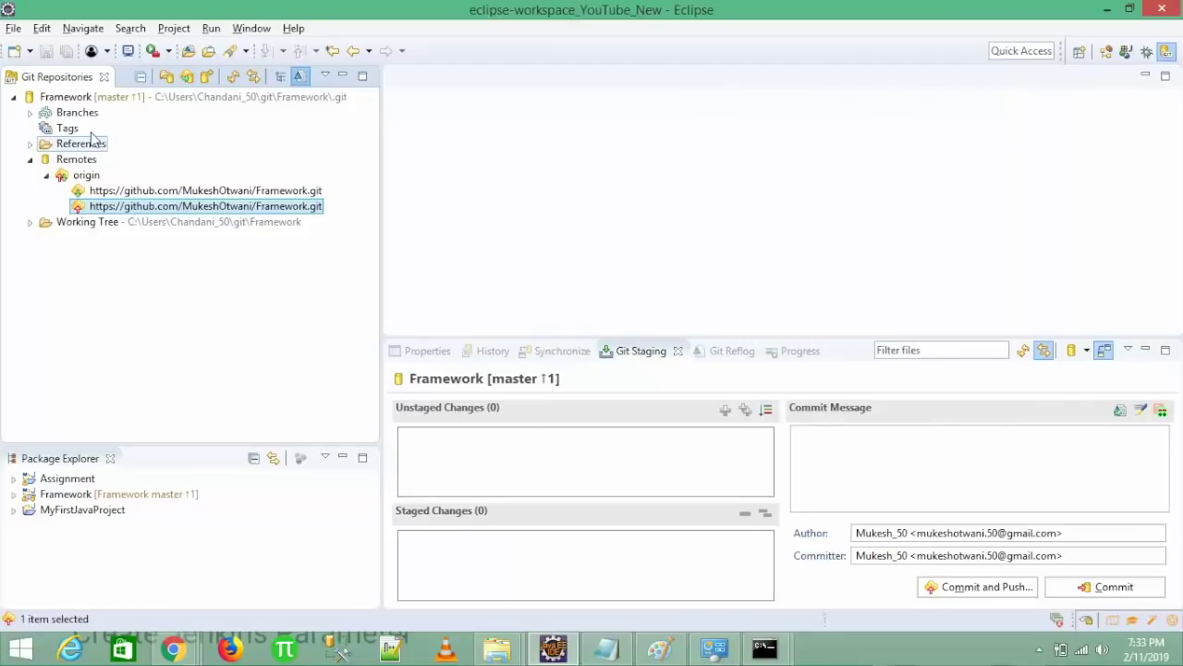
- Pull the latest changes from origin into the Framework repository
click(67, 98)
right_click(67, 98)
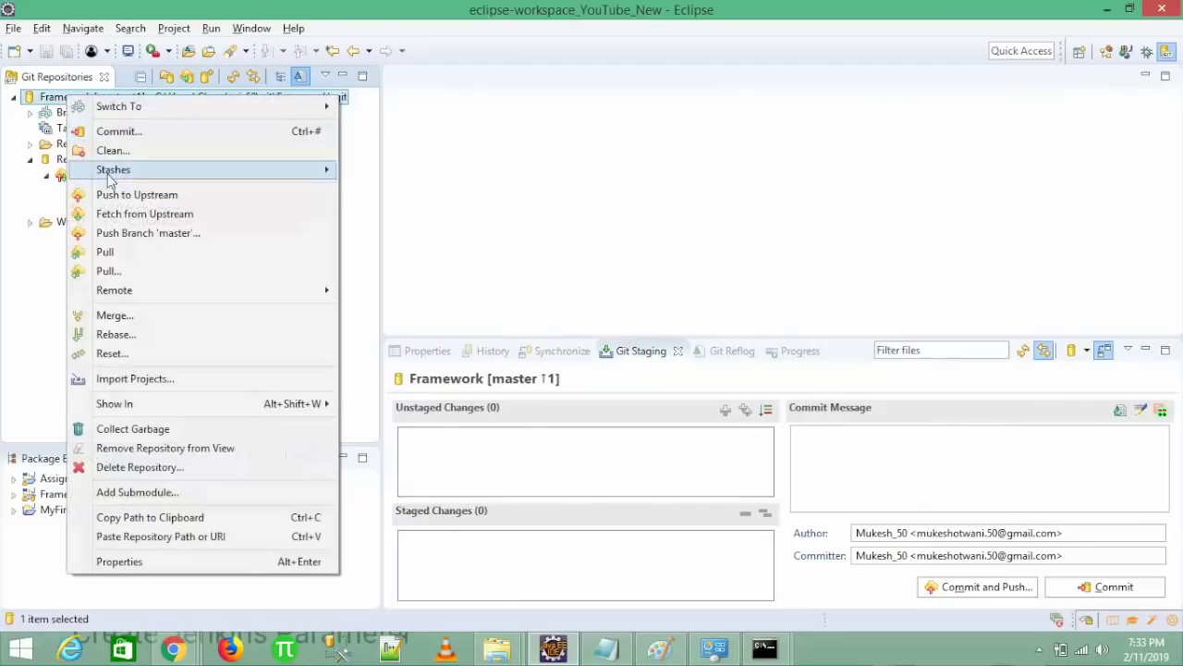
click(113, 254)
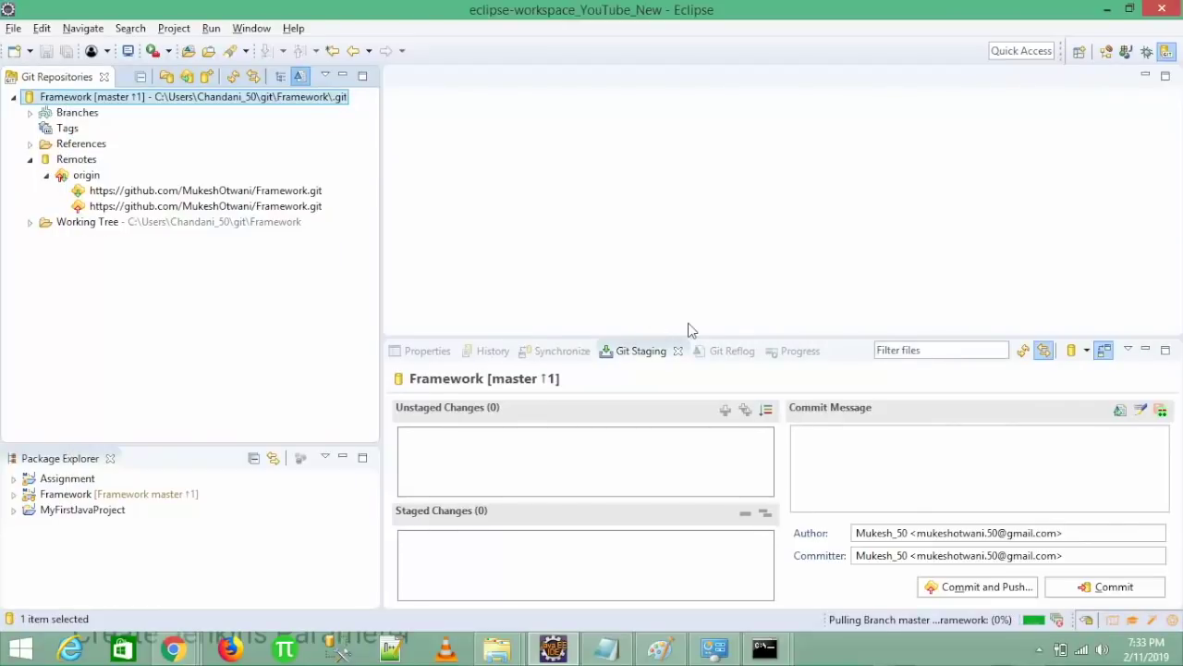
click(1017, 145)
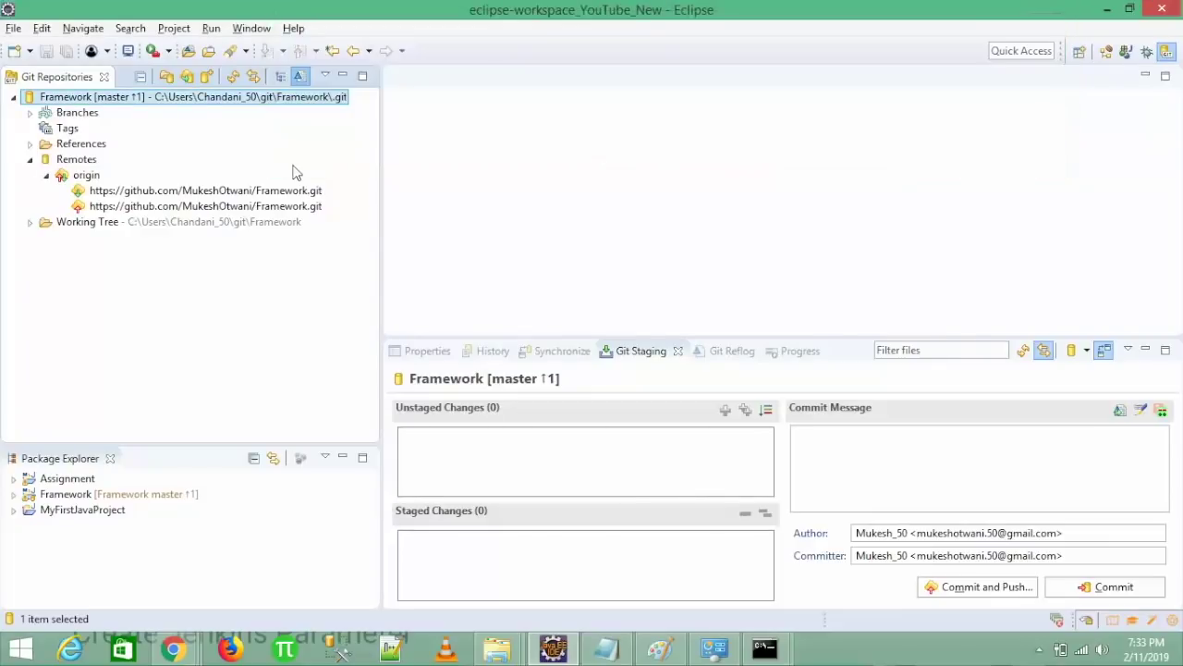
- Save origin's push configuration and push again, enlarging the receive-pack error dialog
click(194, 207)
right_click(194, 207)
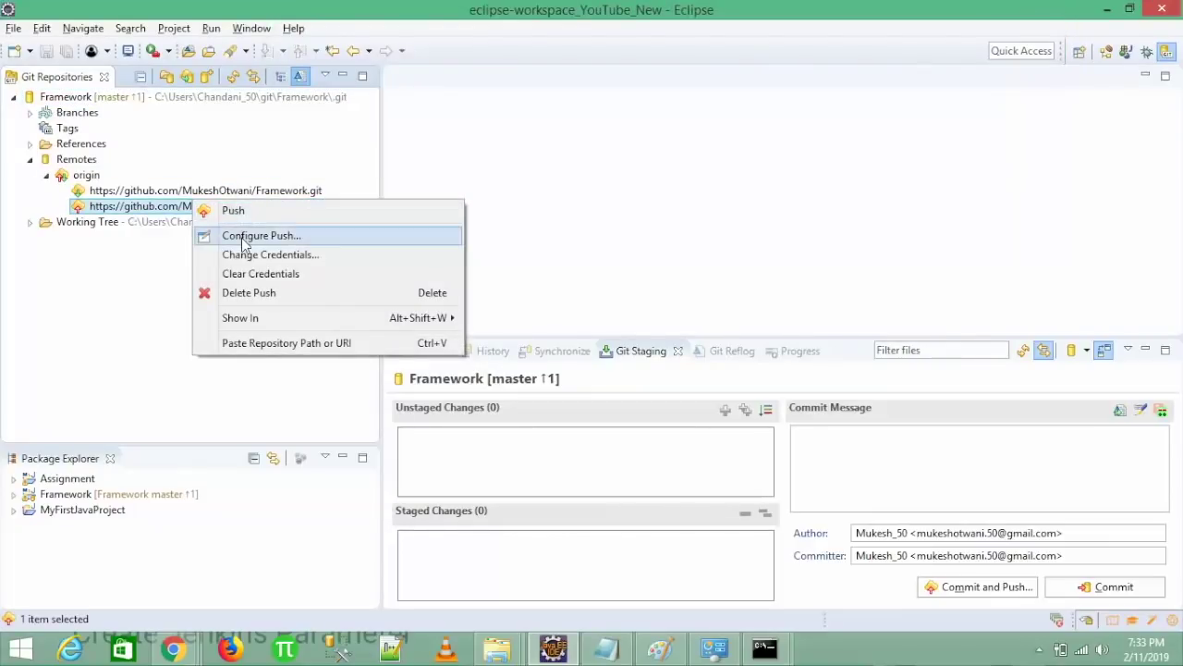
click(239, 232)
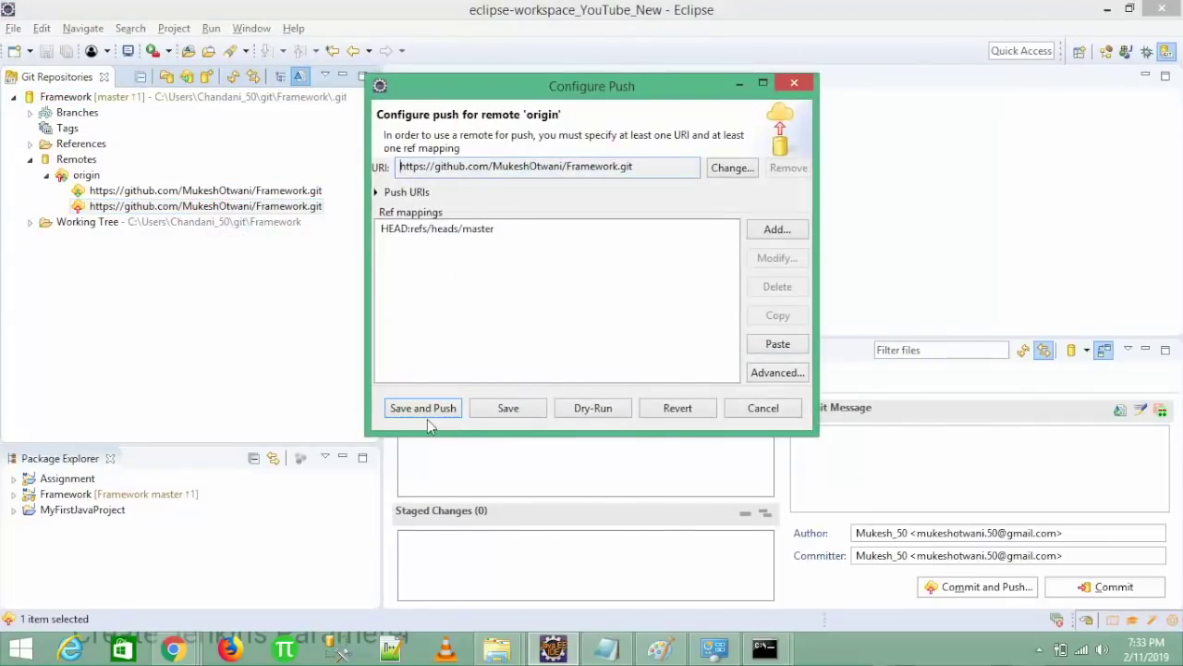
click(412, 411)
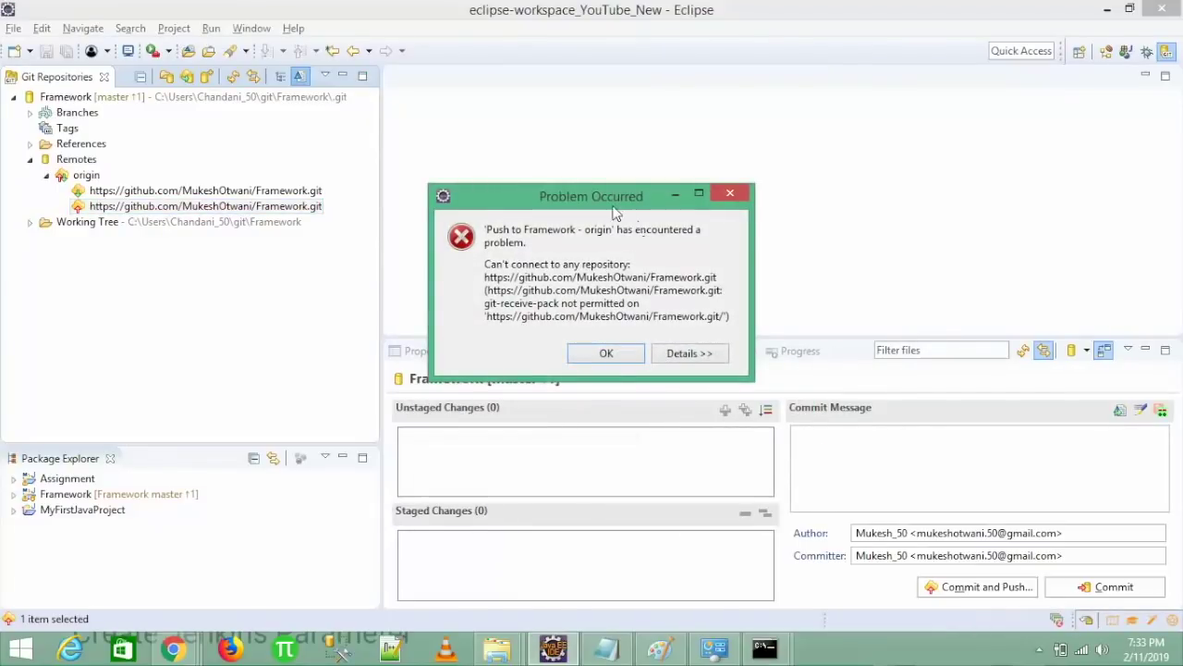
drag(596, 205, 302, 81)
drag(463, 256, 856, 263)
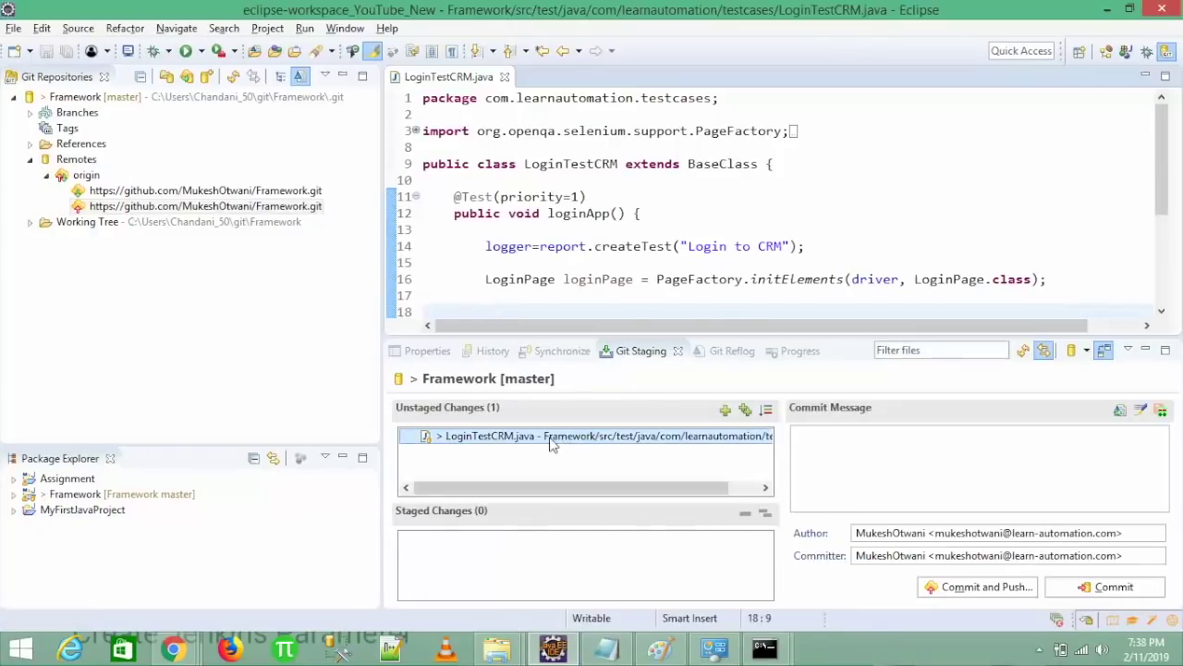
- Stage LoginTestCRM.java, commit it signed-off as 'New Code changes', and push to origin
drag(551, 445, 527, 557)
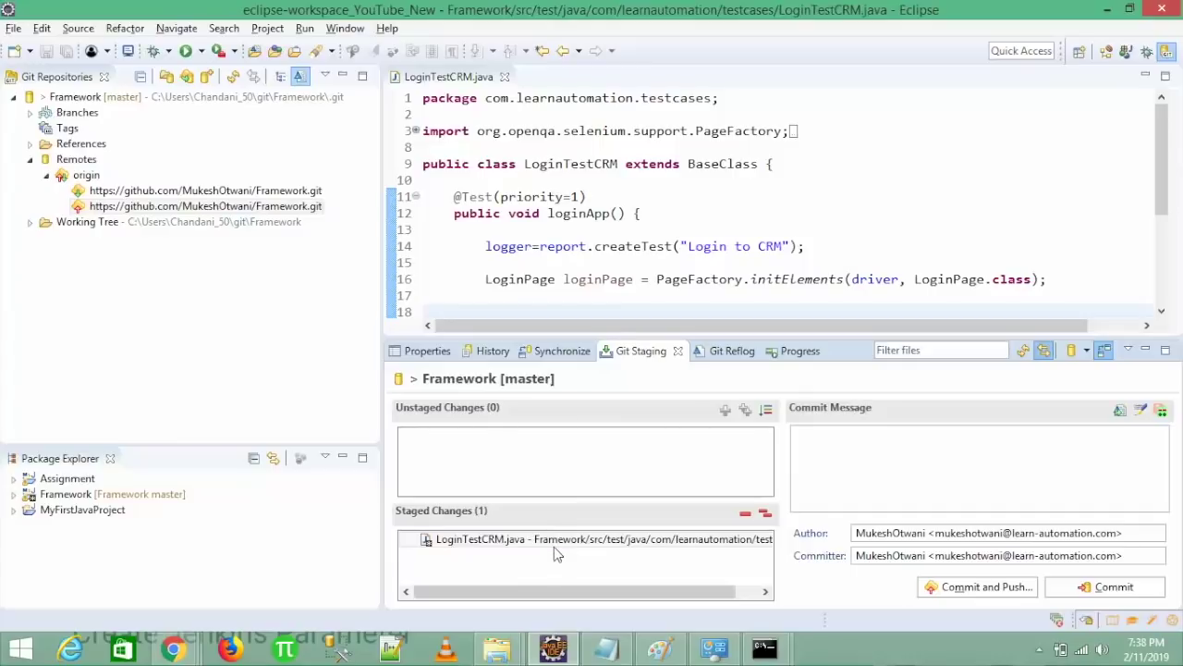
click(823, 483)
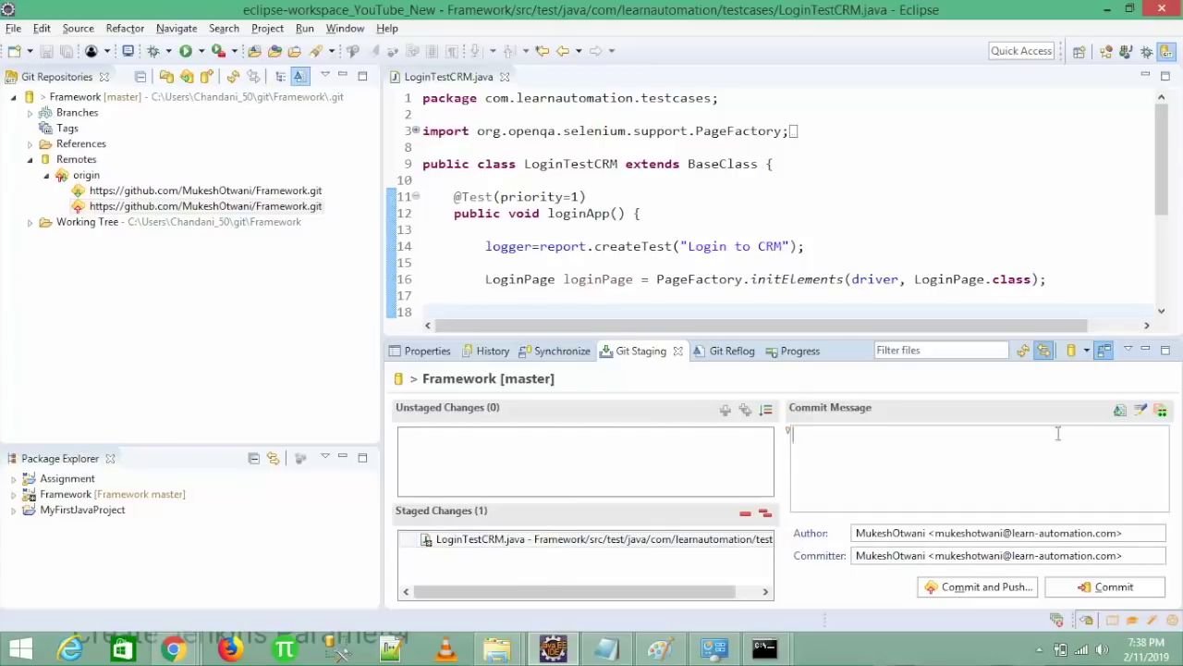
click(1141, 411)
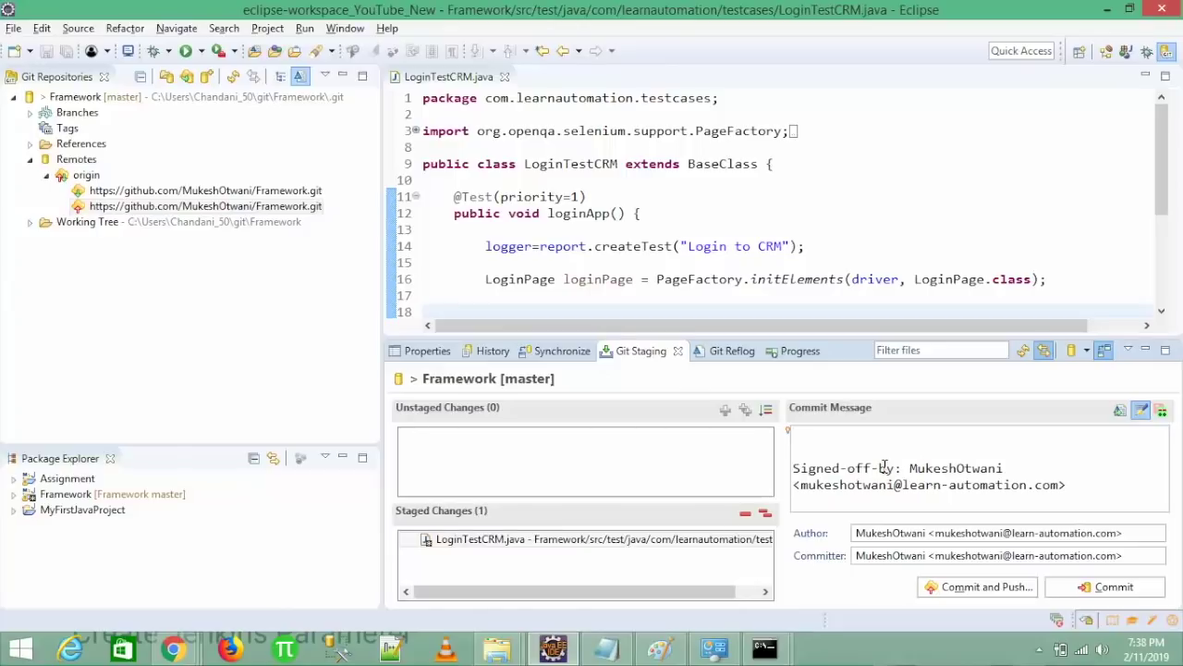
click(935, 533)
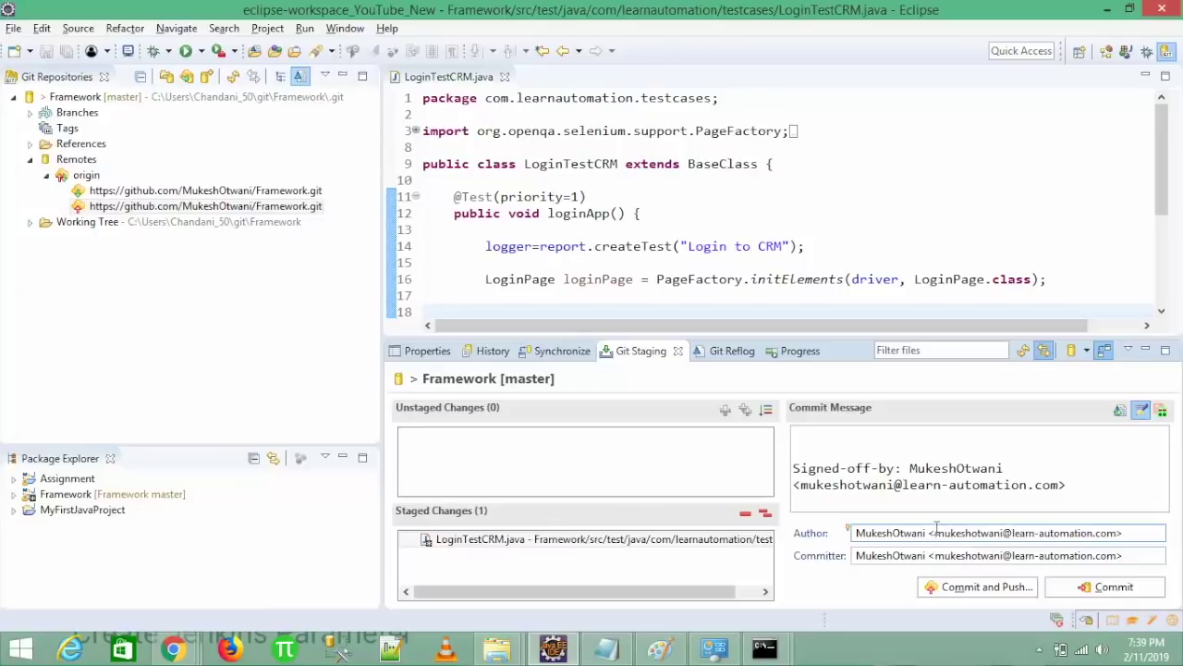
click(825, 435)
text(New Code changes)
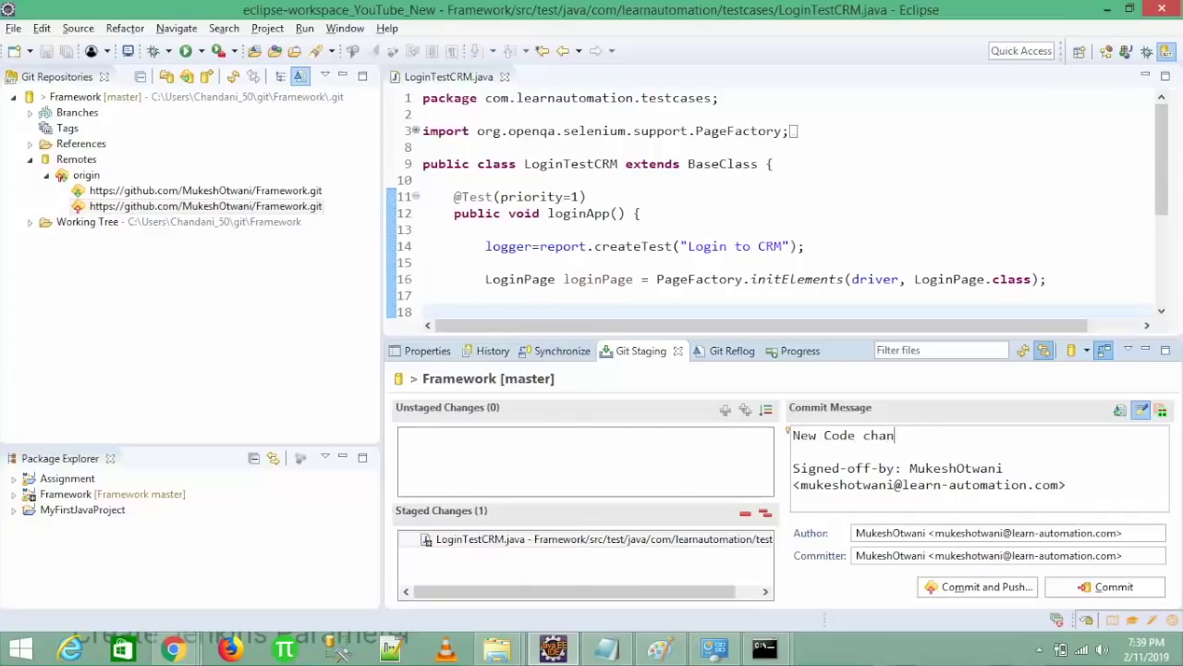
click(963, 588)
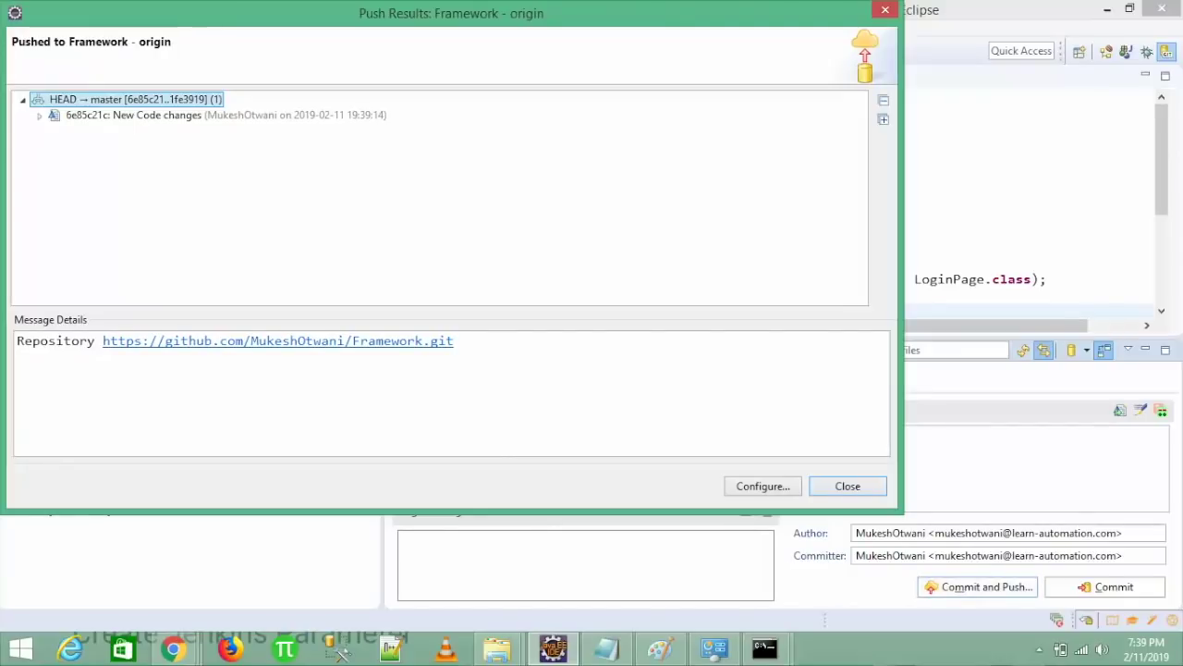
click(848, 488)
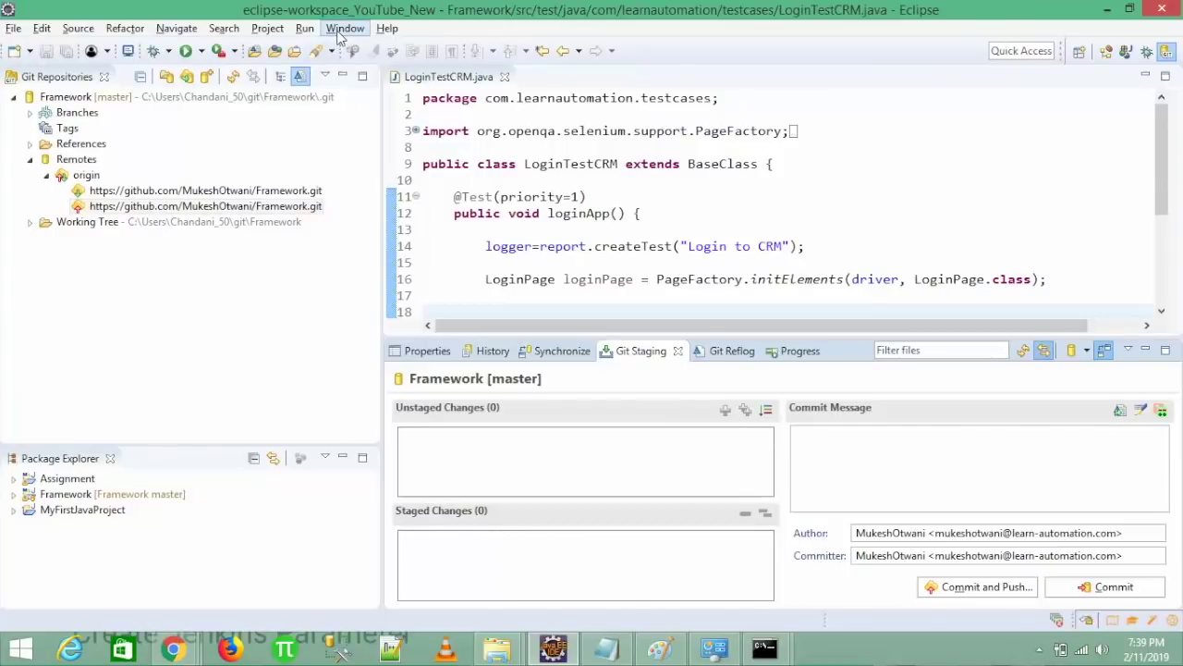
- Open .gitconfig from Team > Git > Configuration preferences in an editor tab
click(344, 28)
click(374, 180)
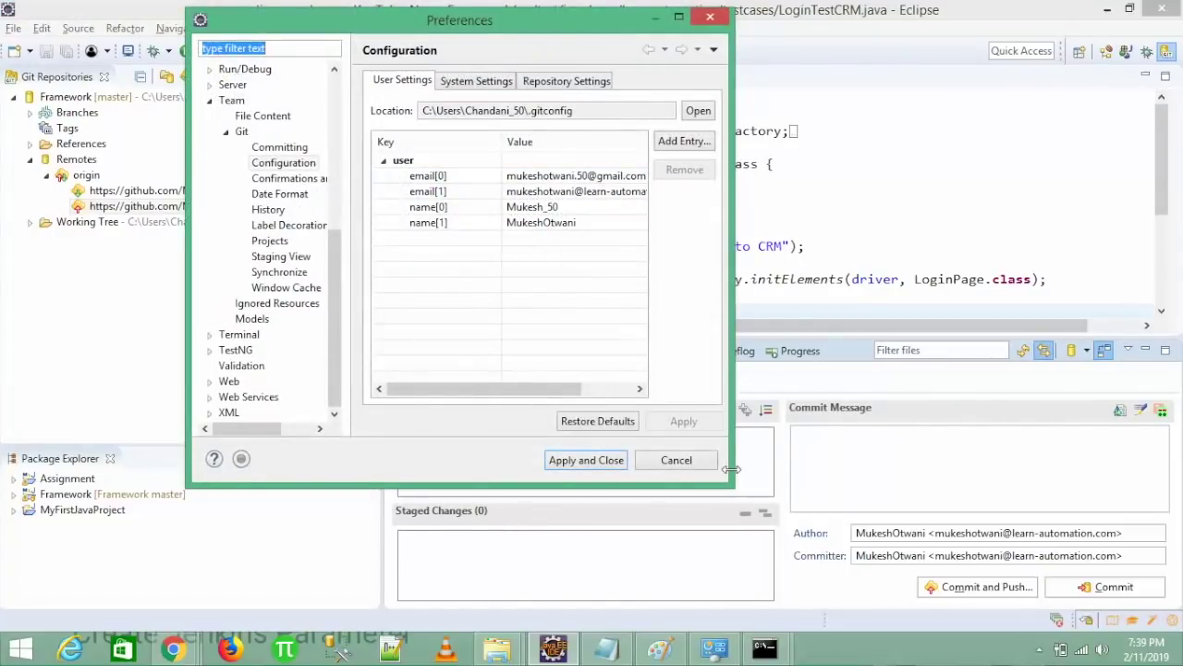
drag(731, 468, 982, 470)
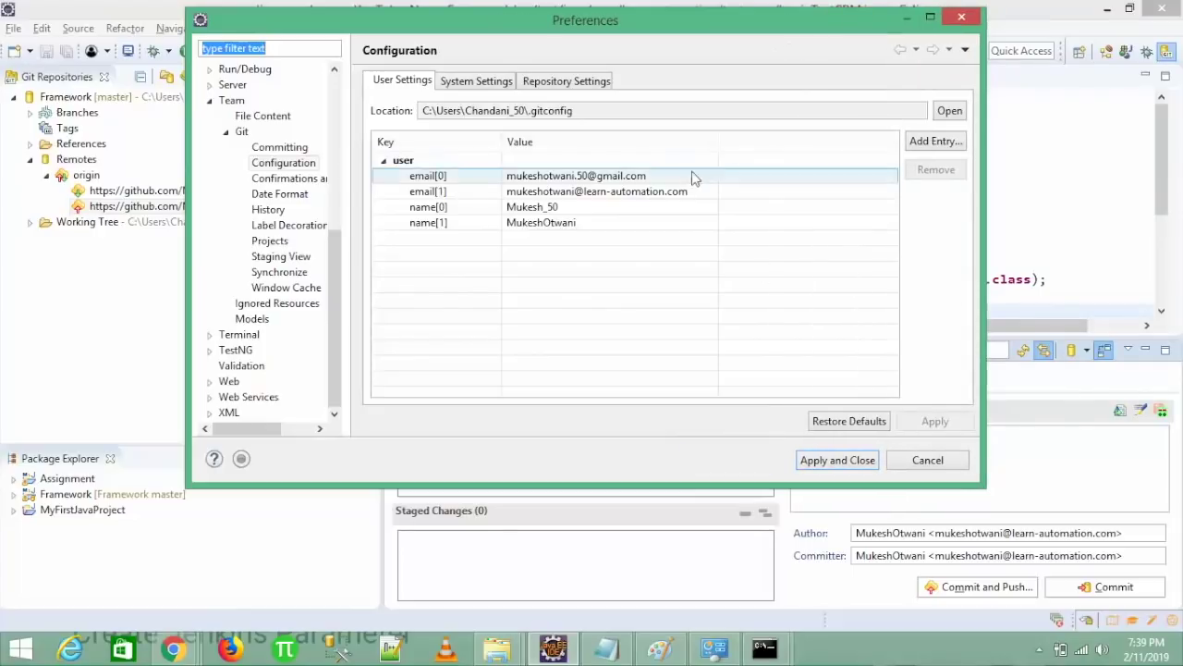
click(652, 192)
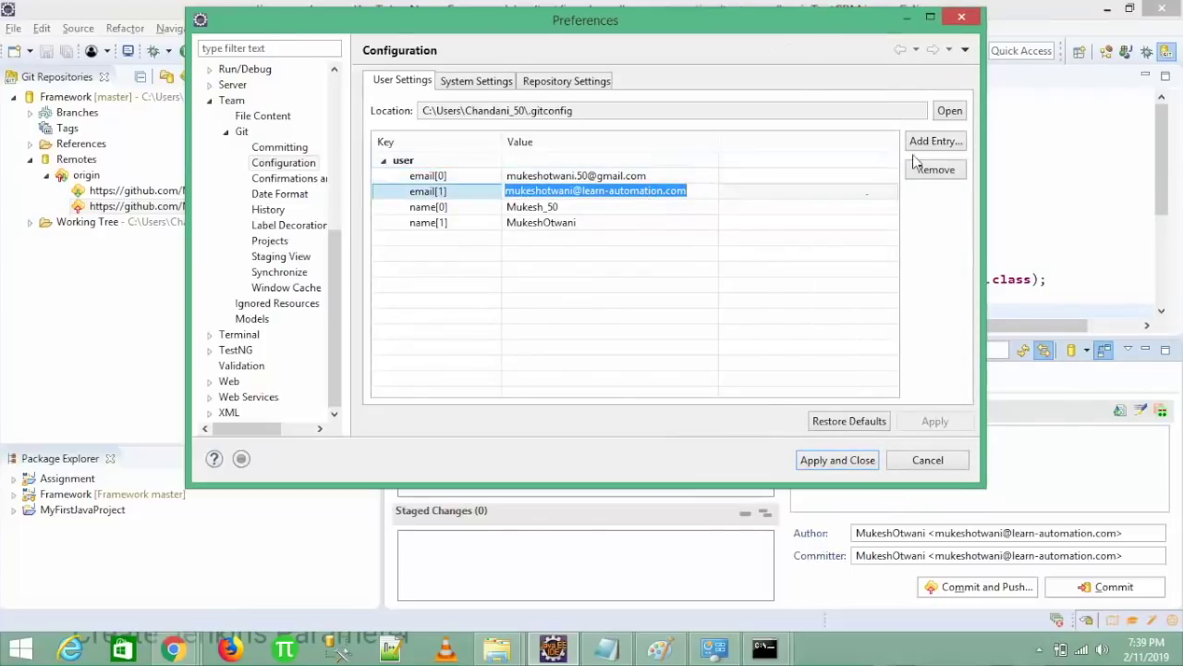
click(947, 112)
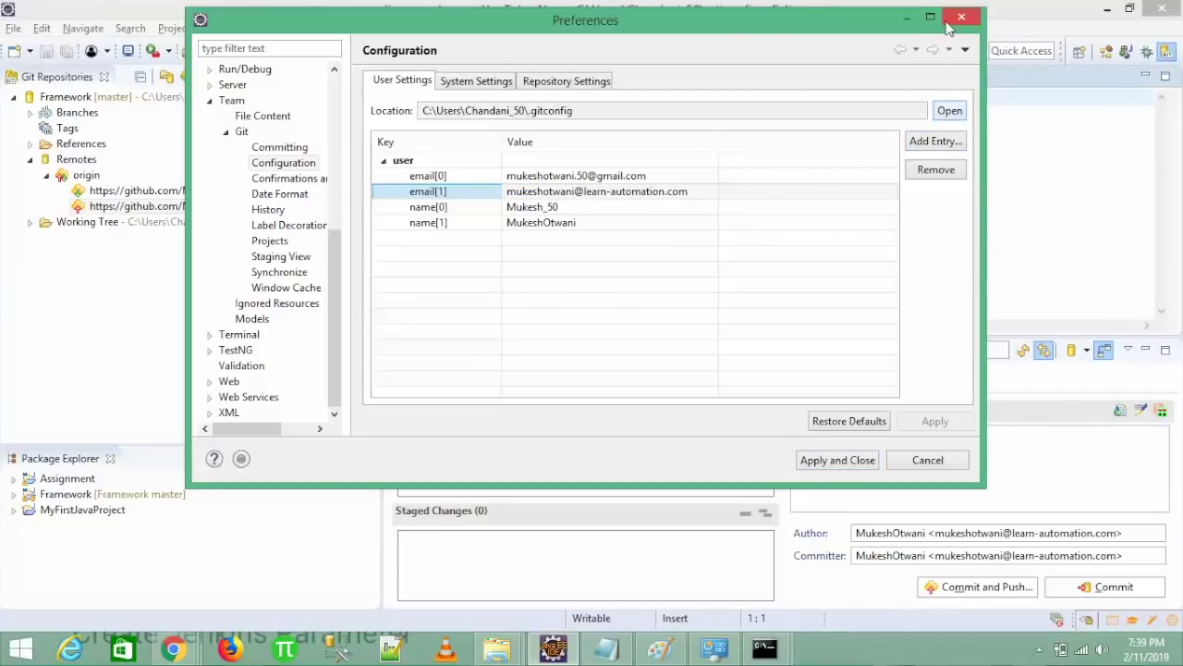
click(950, 22)
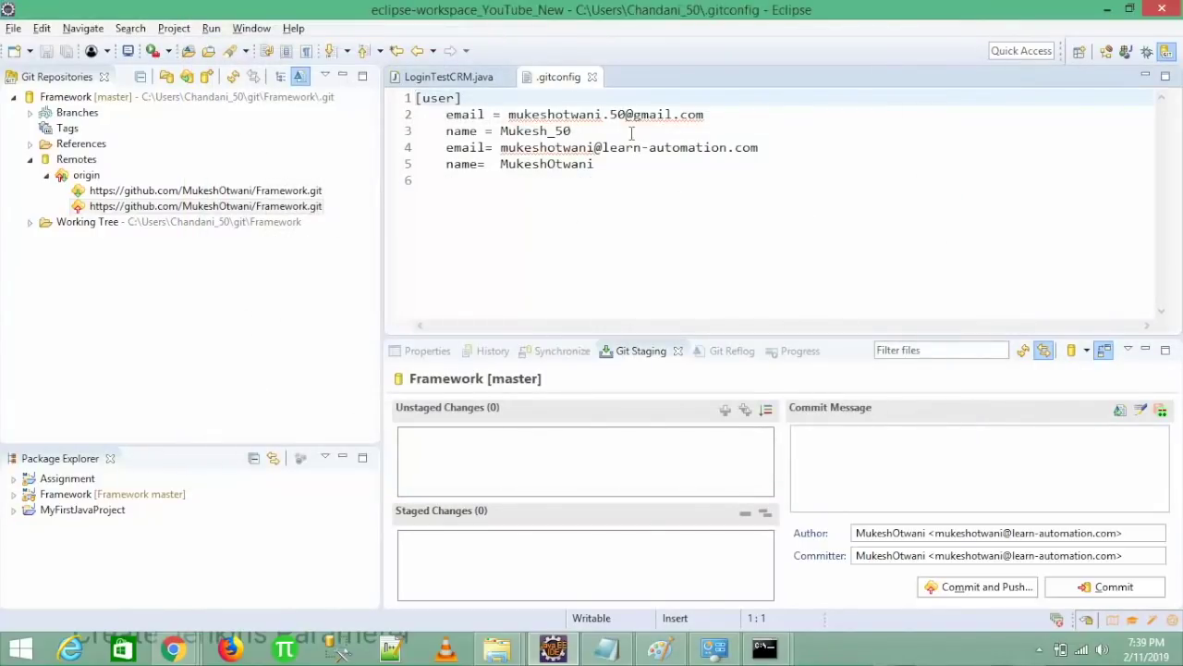
click(622, 169)
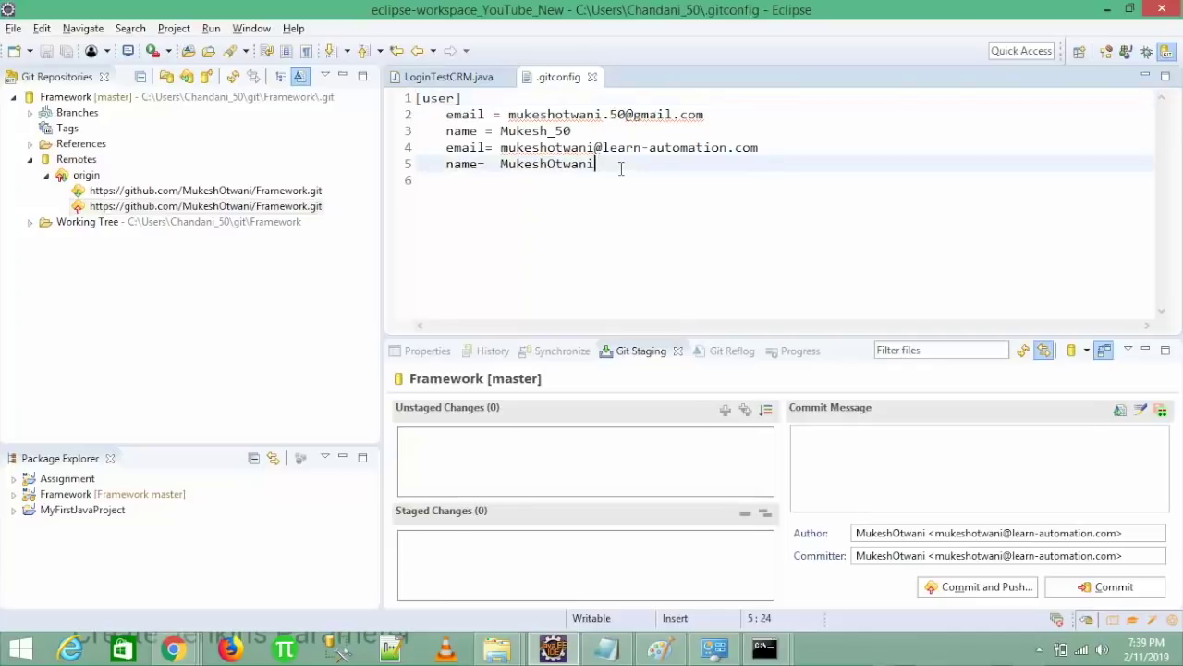
right_click(181, 211)
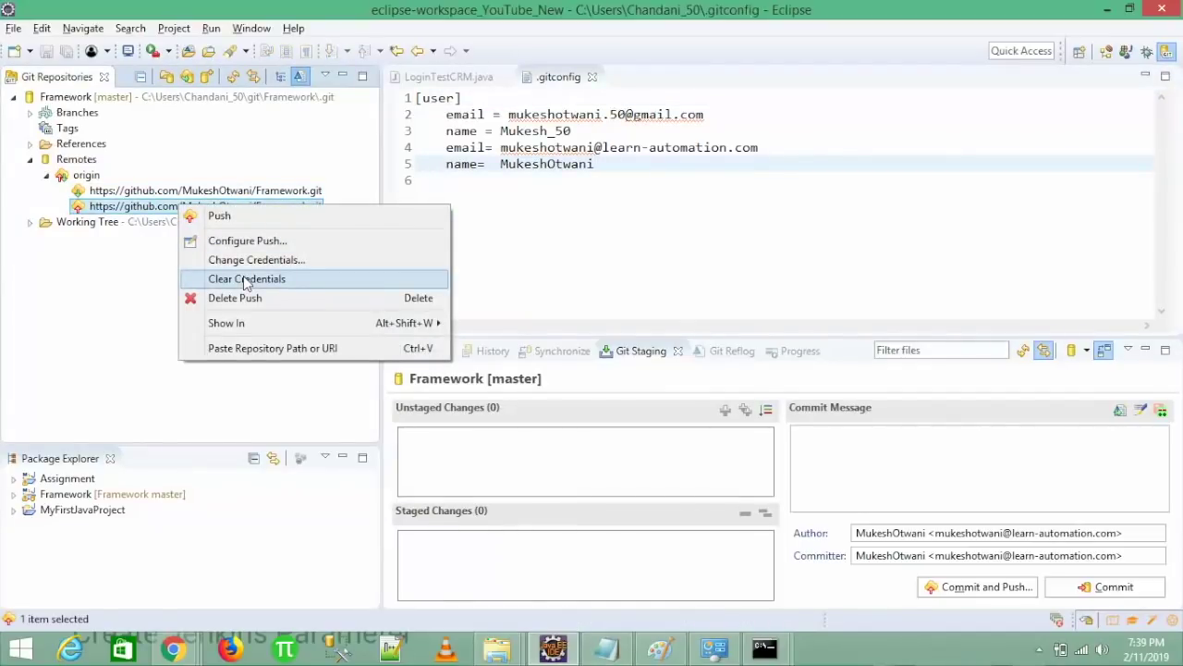
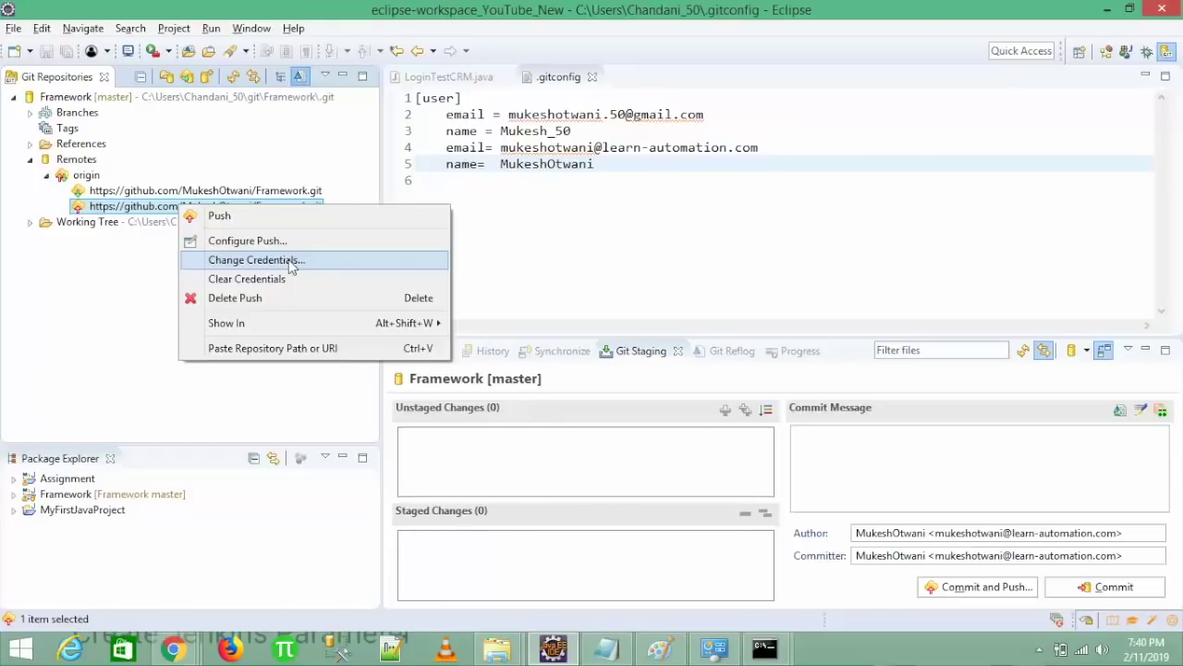
- Dismiss the origin remote's options in Eclipse without changing its credentials
click(554, 263)
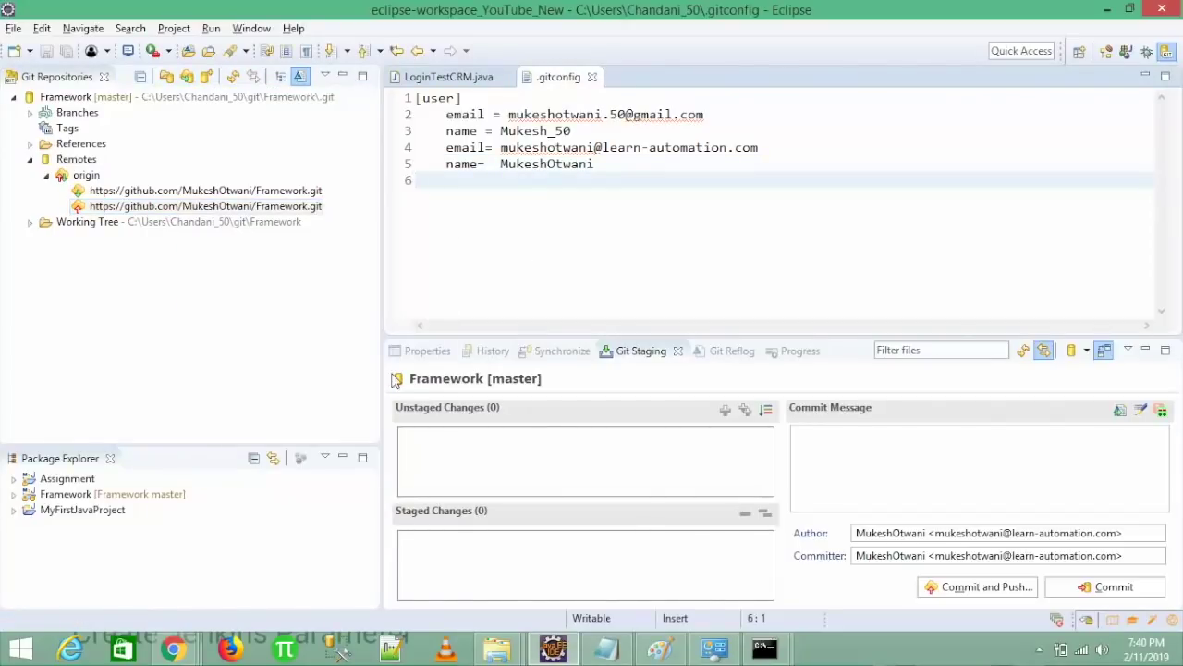
- Reload the GitHub Framework repository to confirm the 'New Code changes' commit
mouse_move(190, 647)
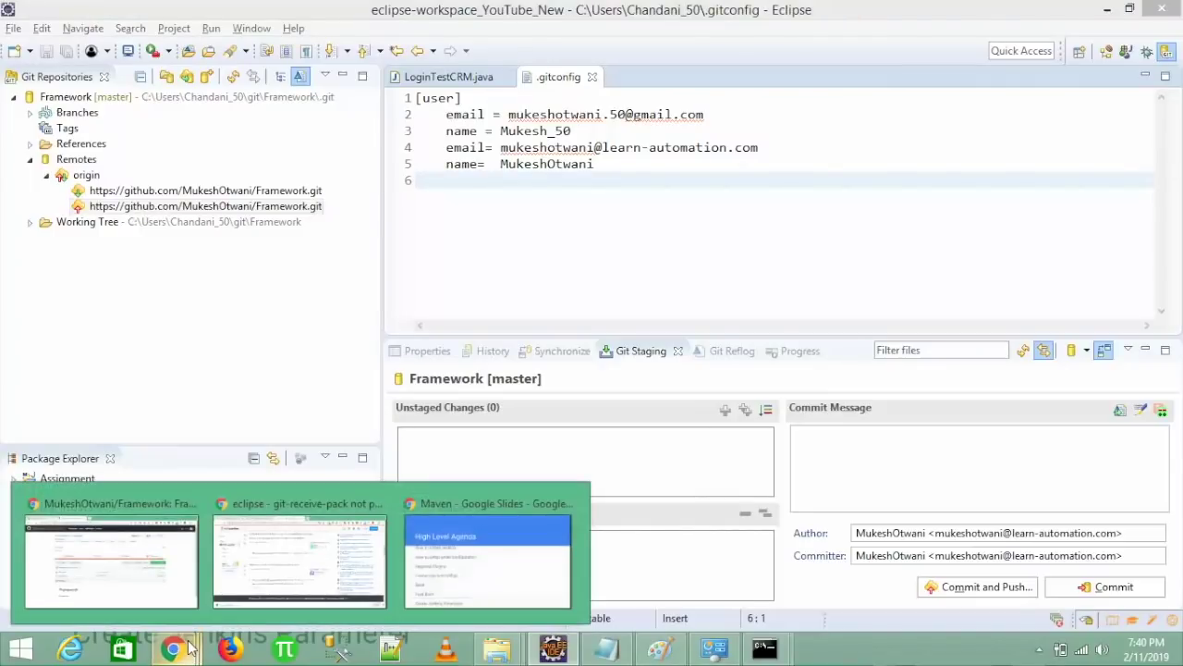
click(156, 579)
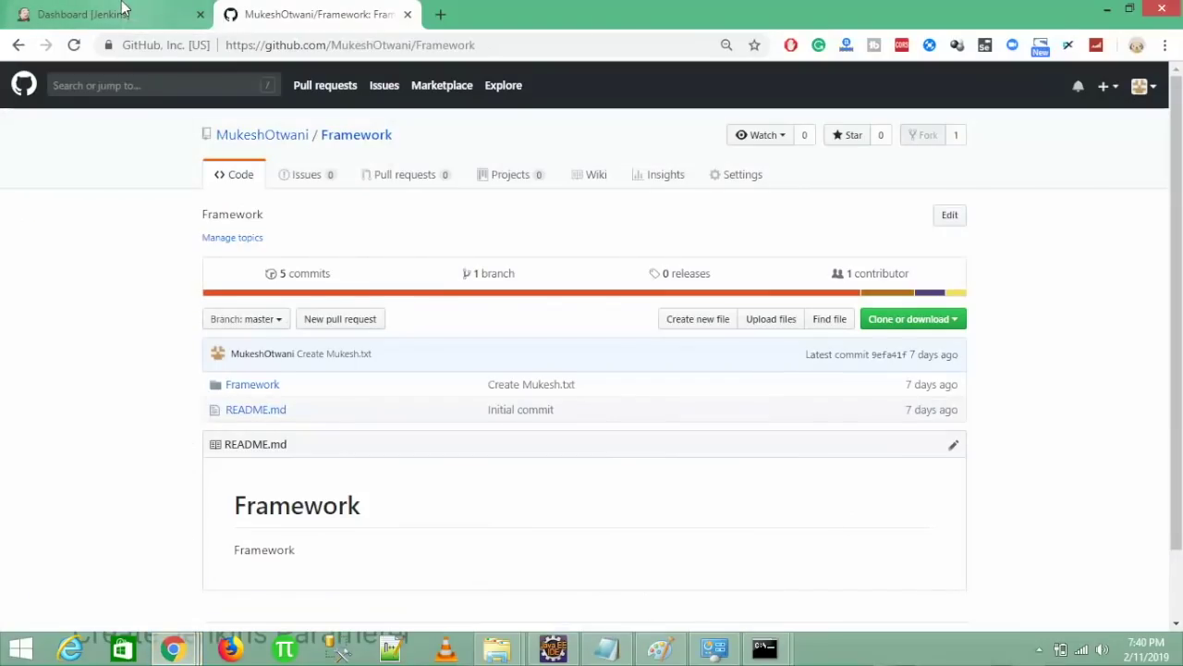
click(73, 46)
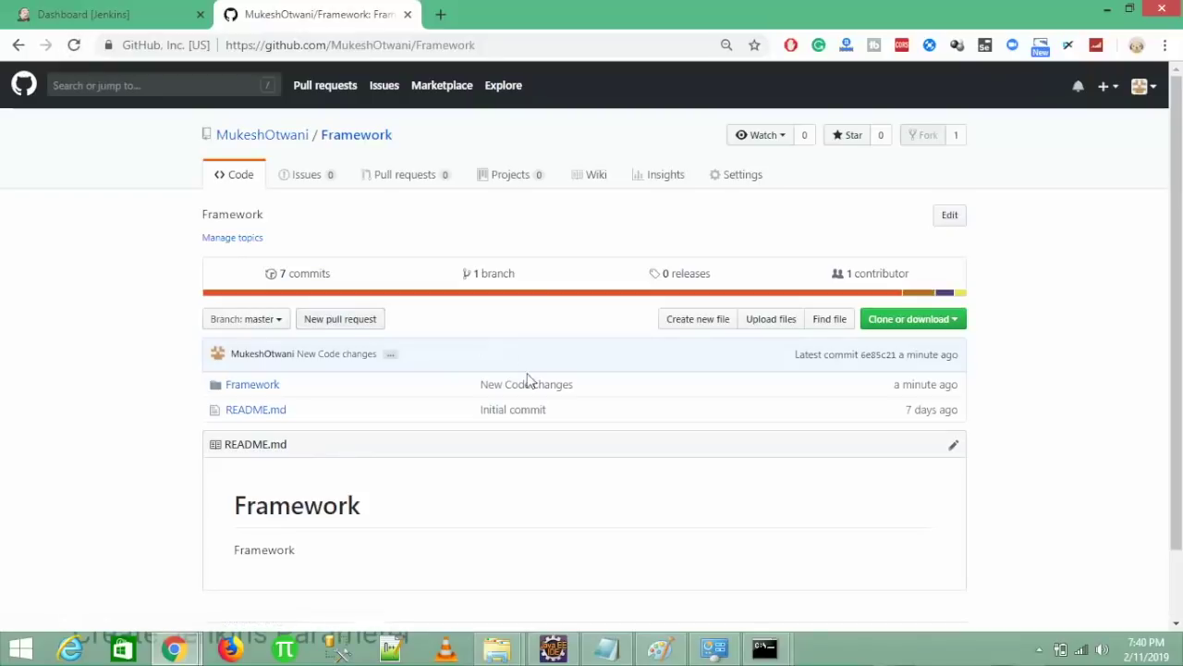
- Browse the repository's Framework/pom.xml on GitHub, then return to the Jenkins dashboard
click(268, 388)
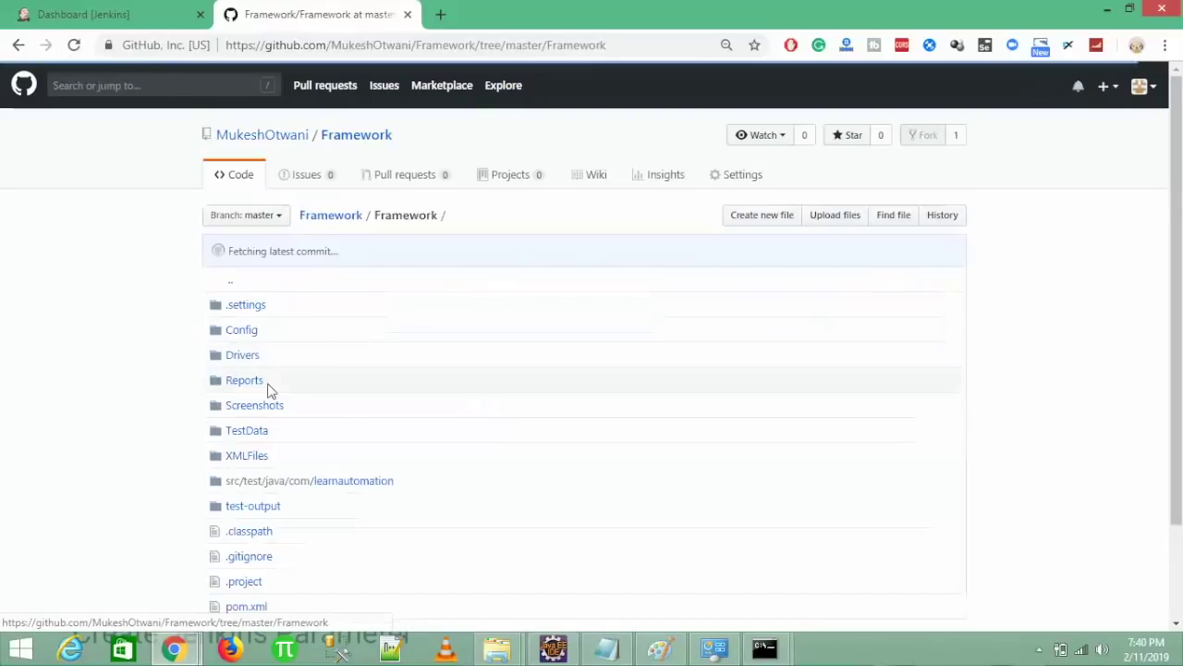
scroll(264, 398, down, 3)
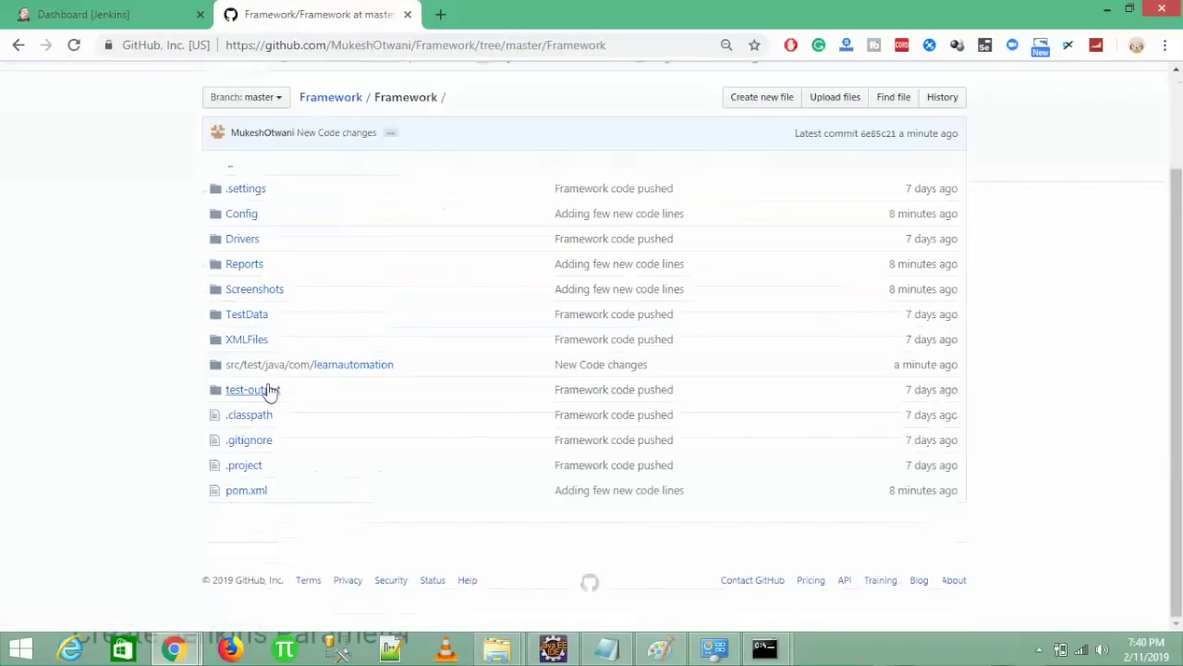
click(241, 497)
scroll(239, 500, down, 5)
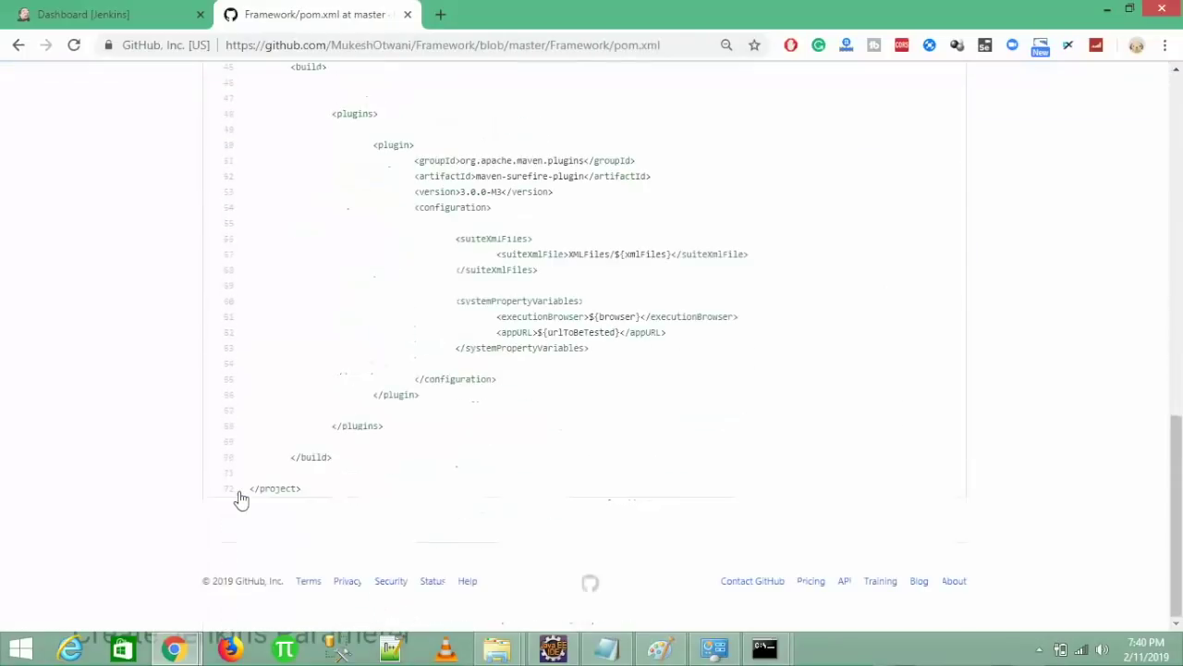
scroll(238, 499, up, 15)
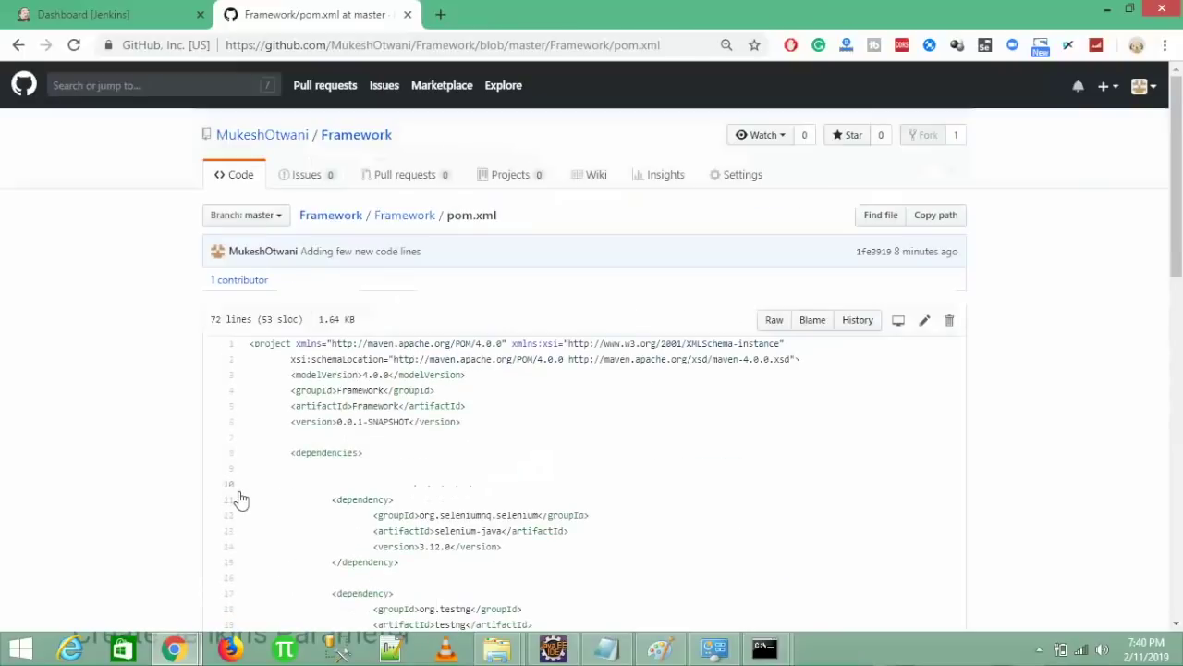
click(90, 9)
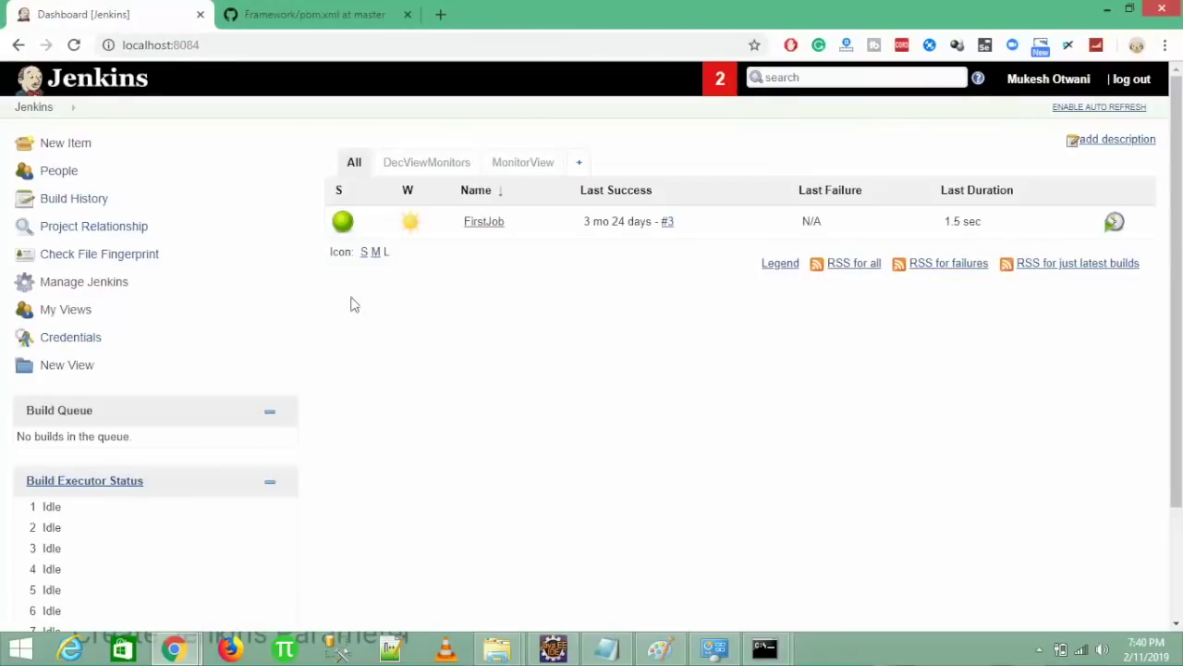
- Start a new Jenkins item and open the installed plugins list in a second dashboard tab
click(76, 150)
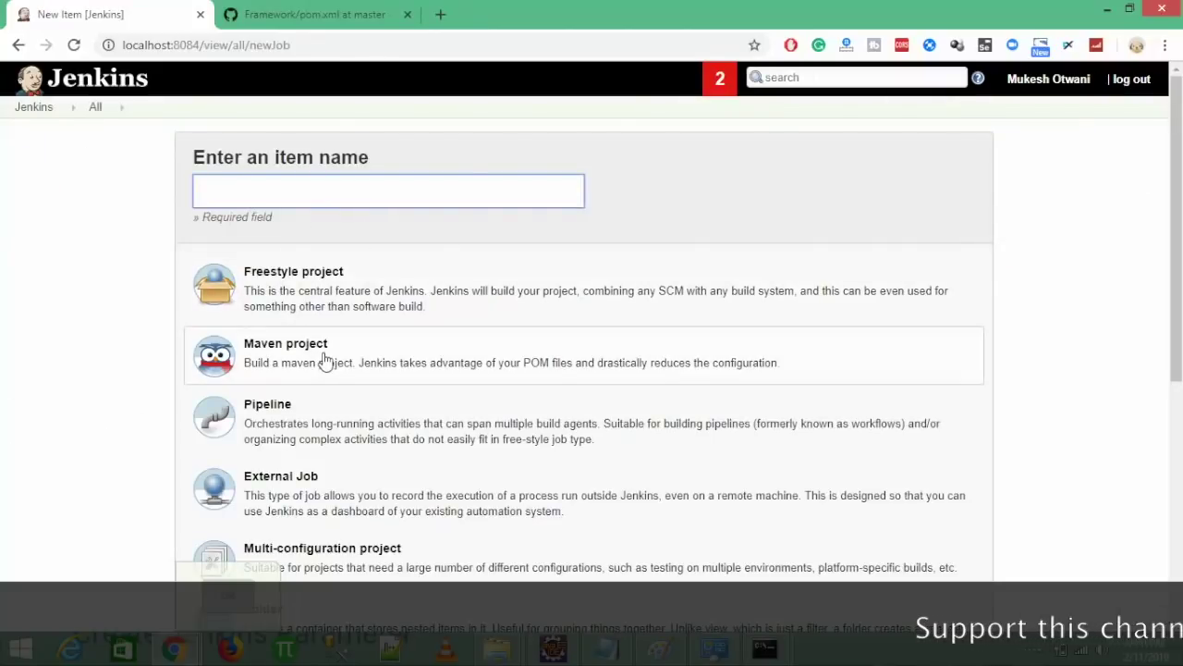
middle_click(31, 109)
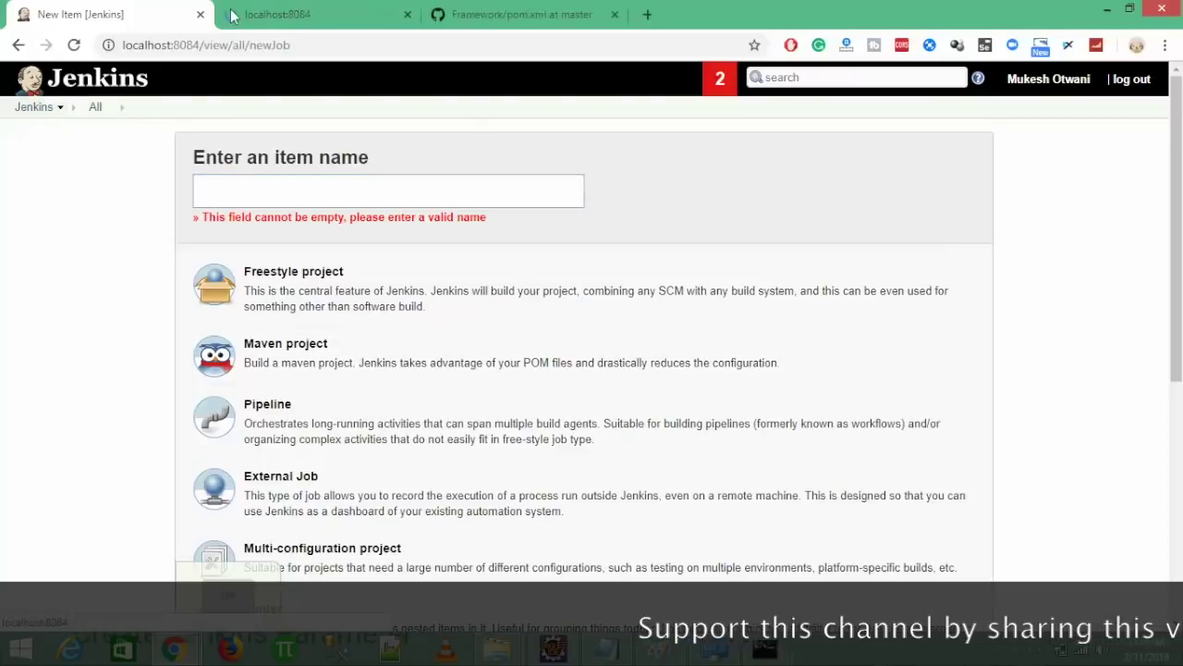
click(296, 27)
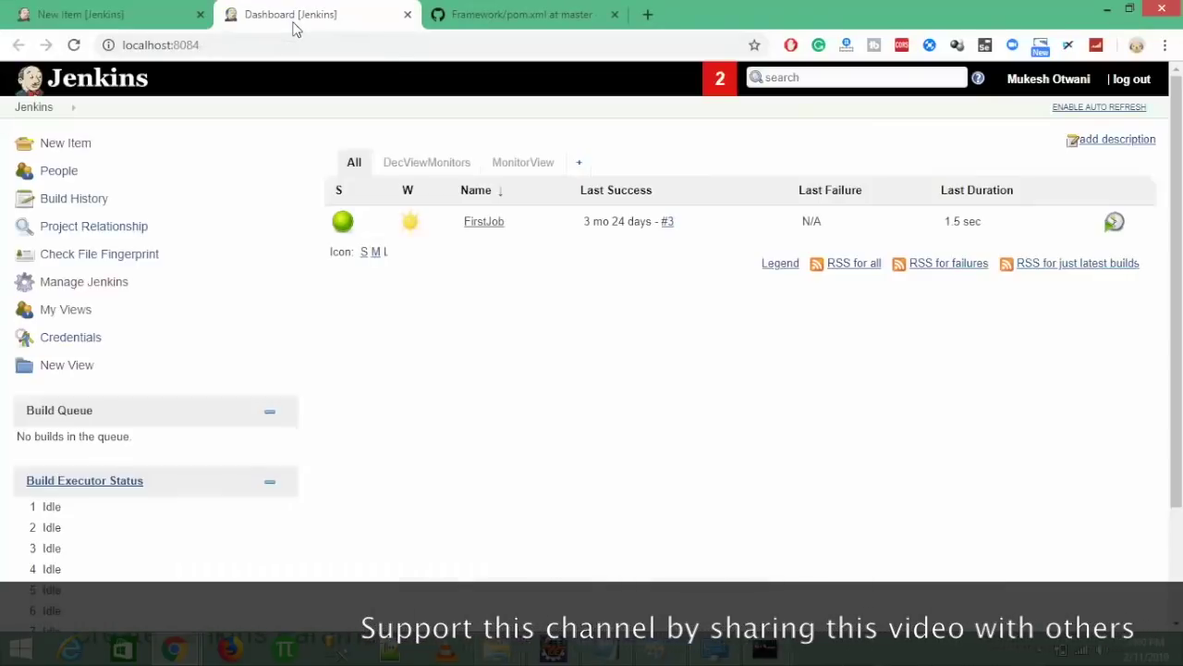
click(85, 282)
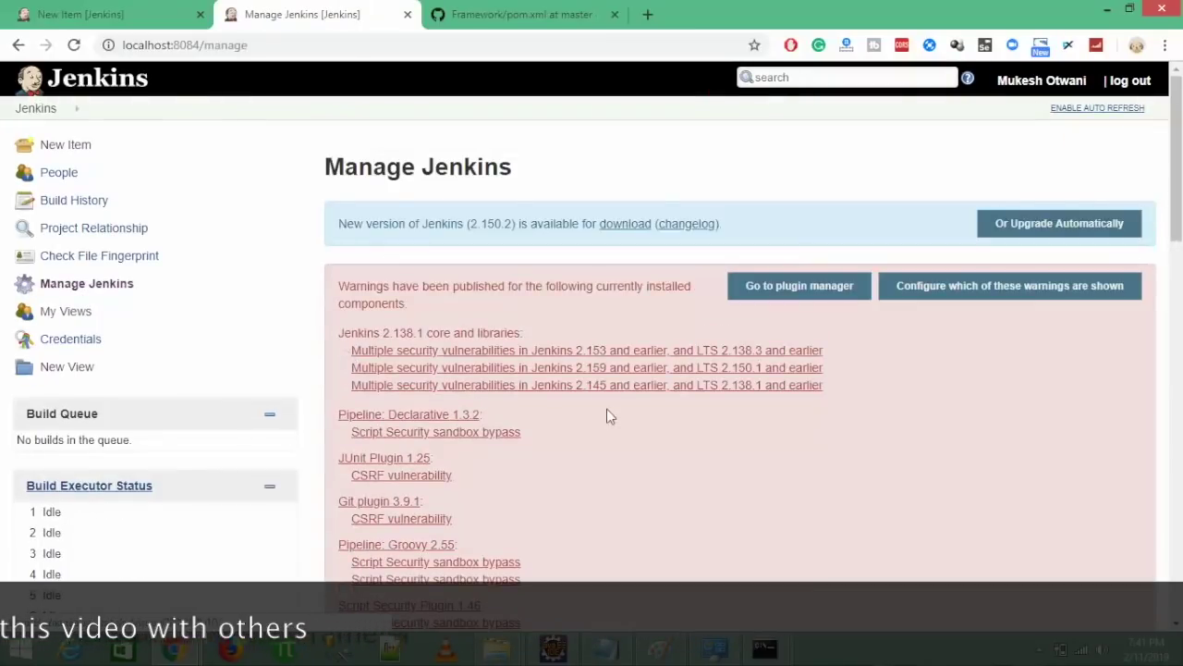
scroll(607, 409, down, 5)
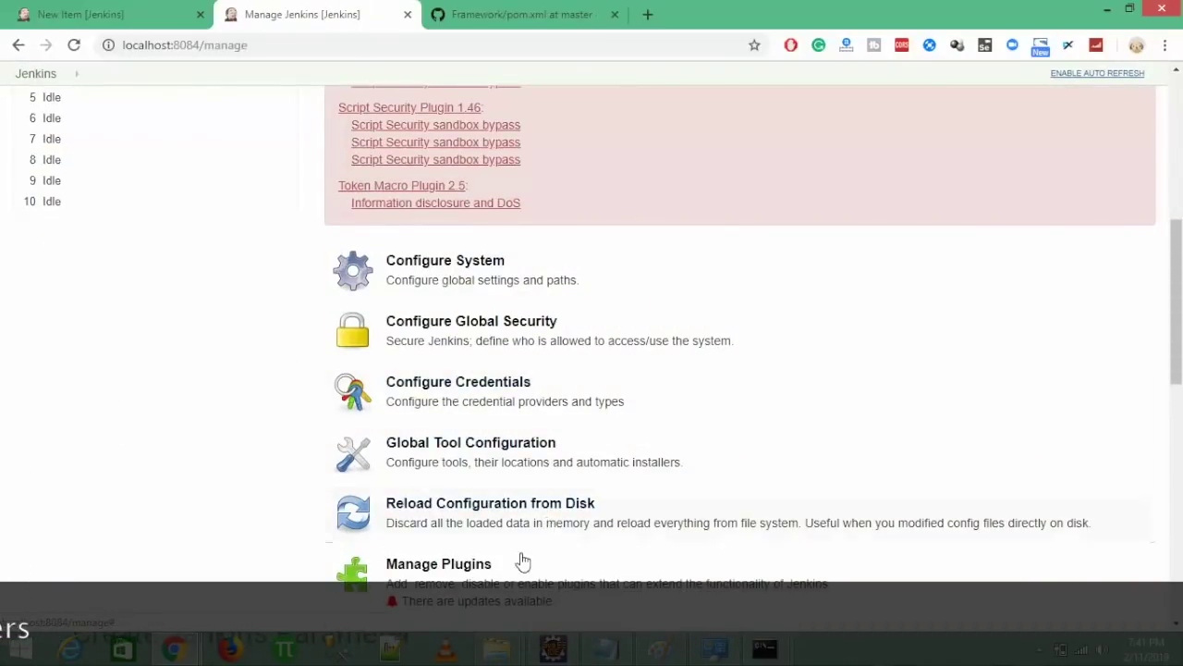
click(473, 599)
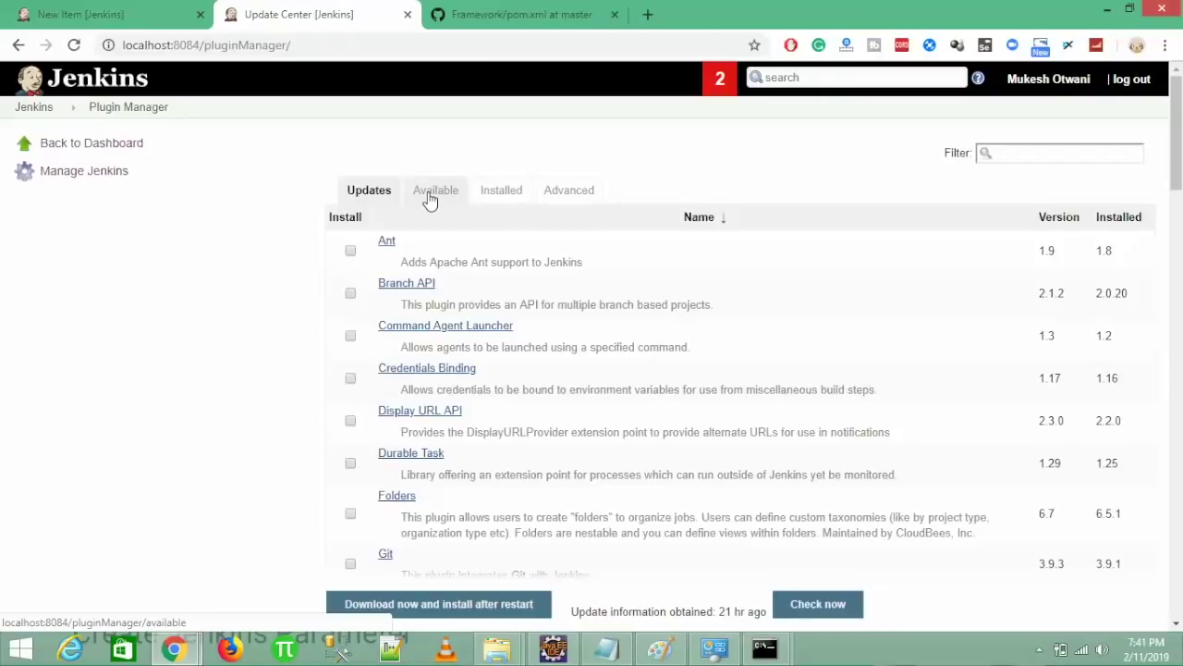
click(495, 191)
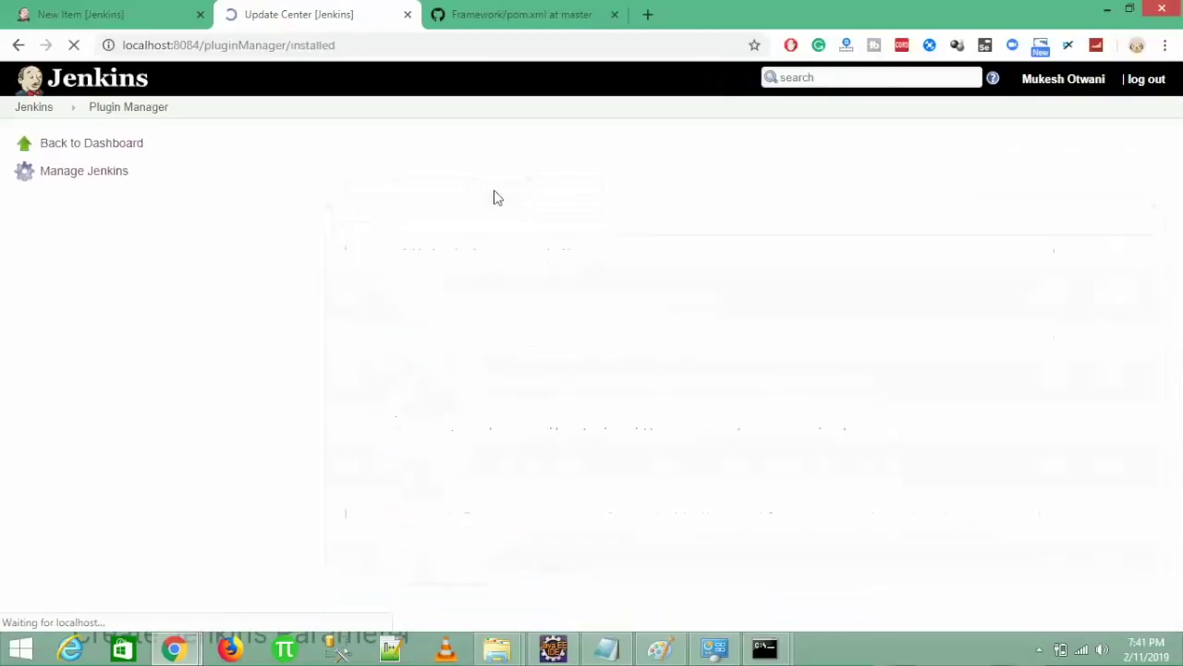
- Filter installed plugins for 'Maven' to confirm Maven Integration plugin, then return to New Item
click(1067, 155)
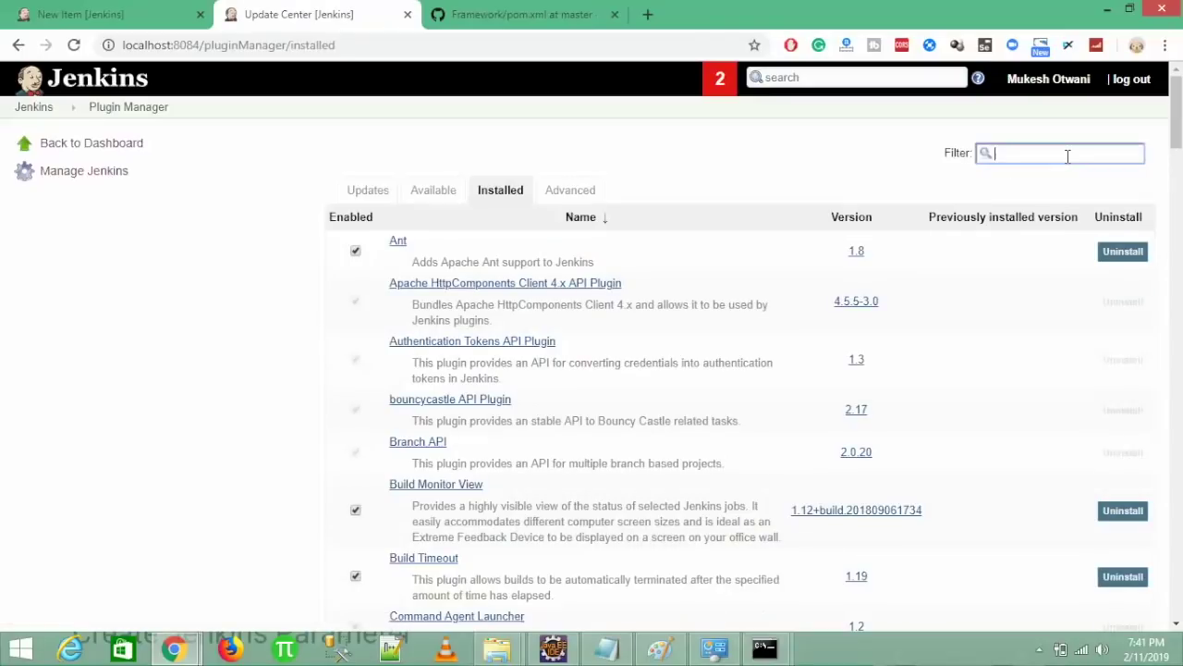
text(Maven)
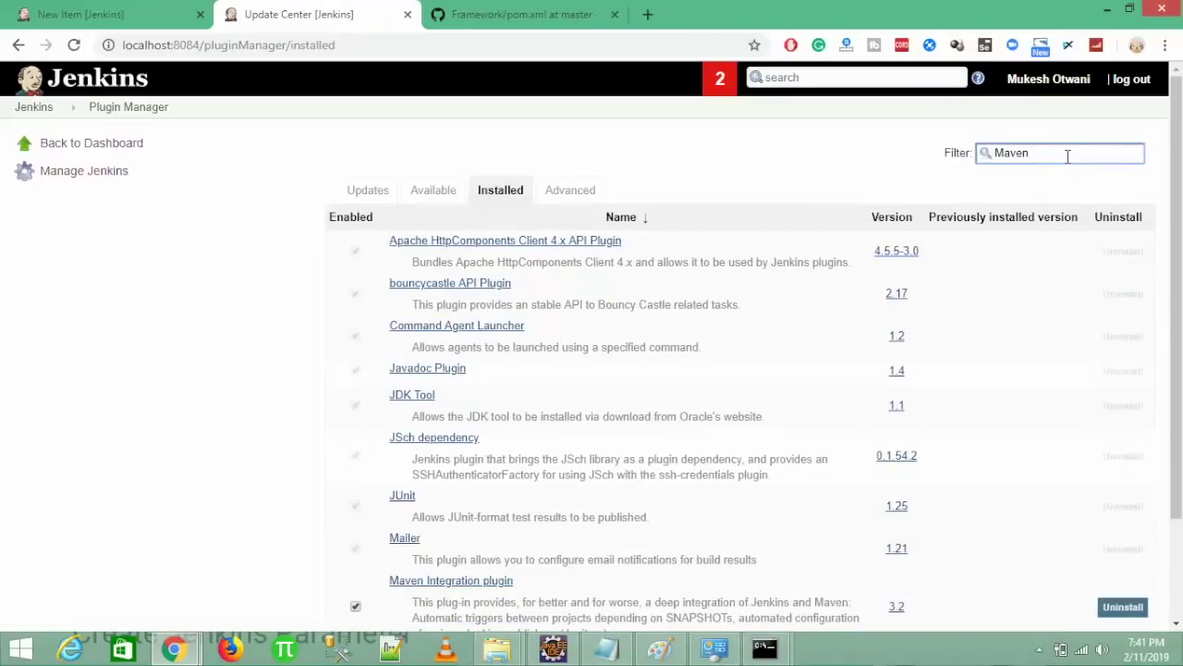
scroll(647, 370, down, 2)
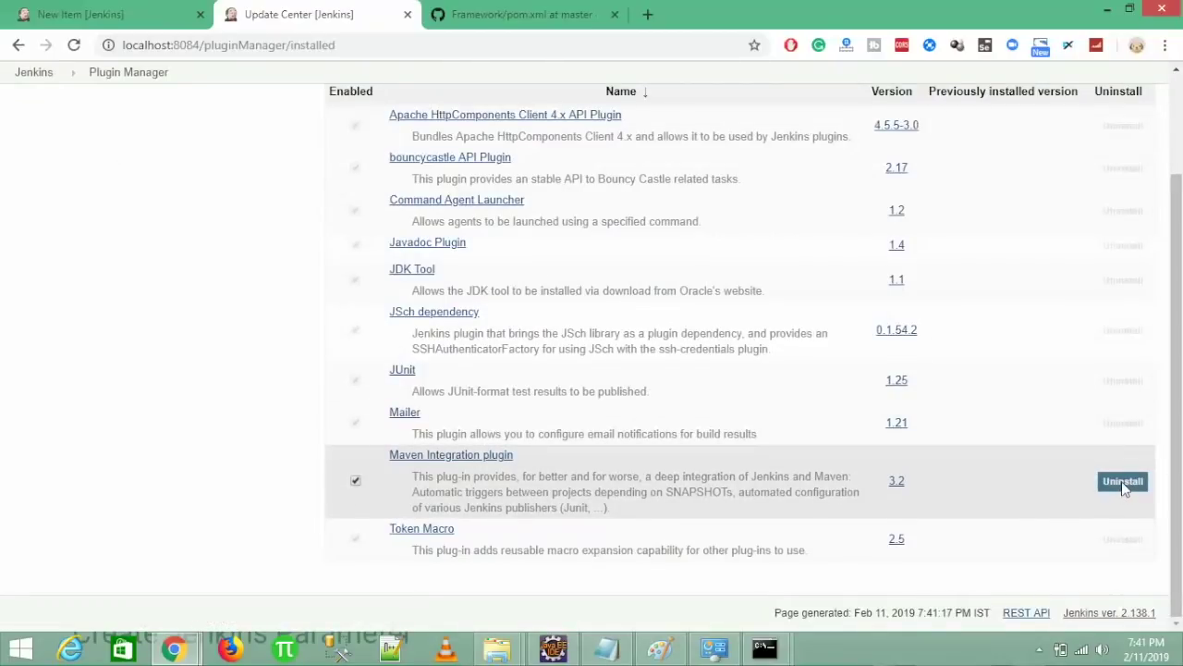
scroll(24, 396, up, 1)
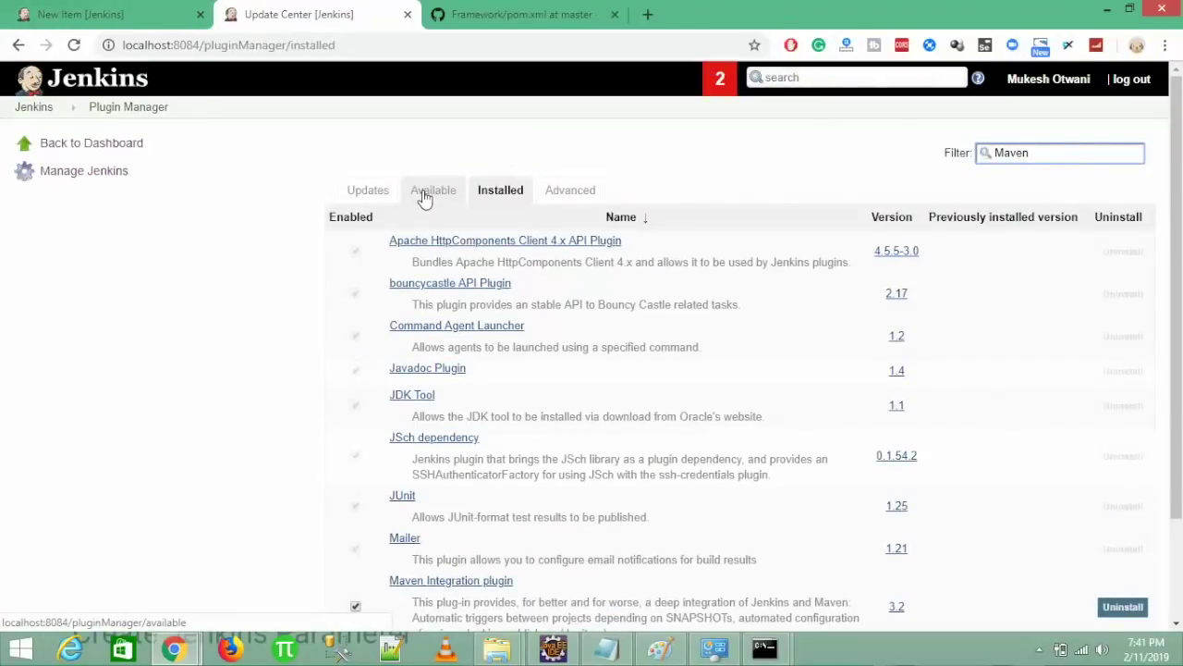
click(111, 13)
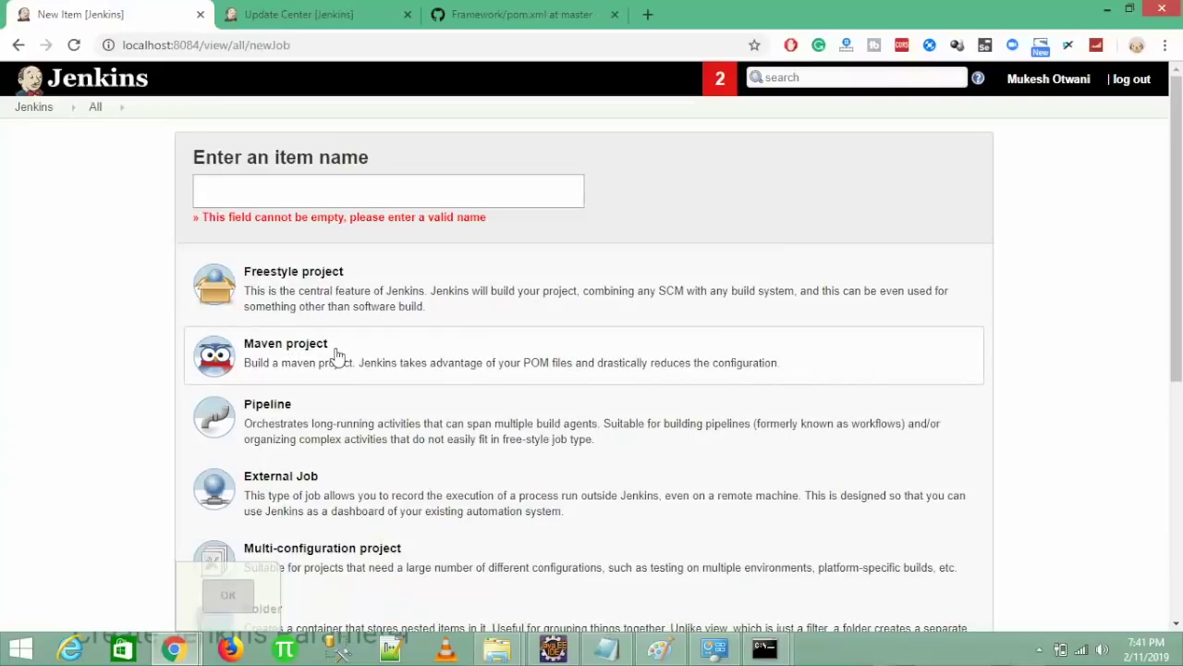
- Create a Maven project job named RegressionTest
click(308, 200)
text(ExecUte)
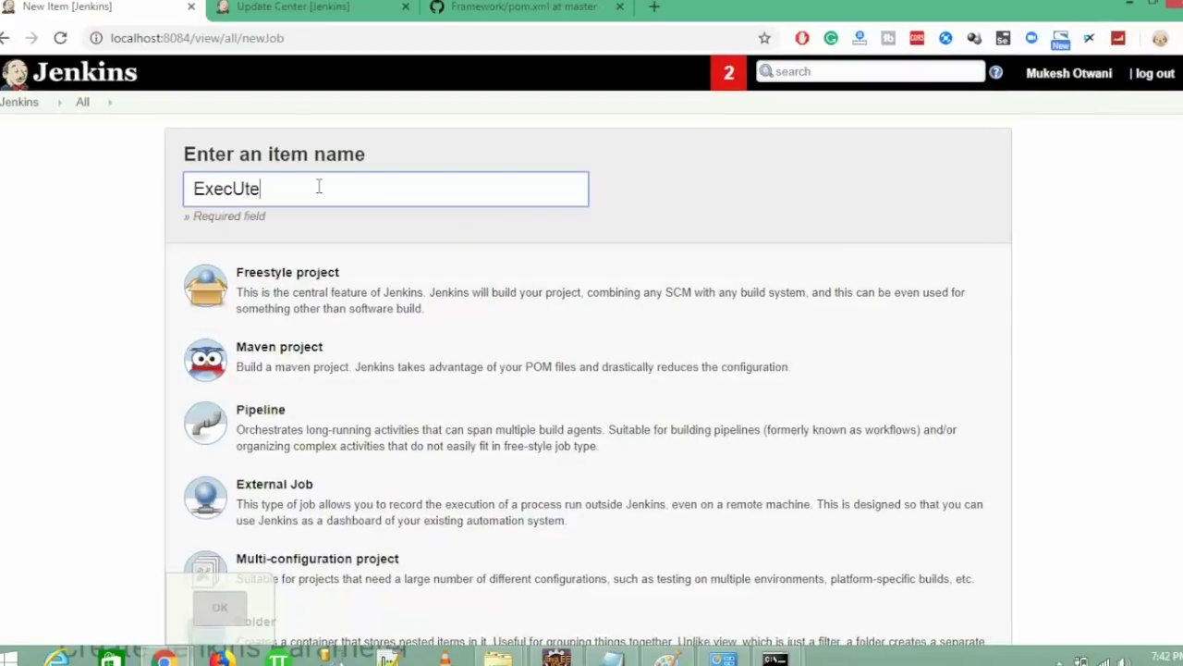
key(BackSpace)
key(BackSpace)
key(BackSpace)
key(BackSpace)
key(BackSpace)
key(BackSpace)
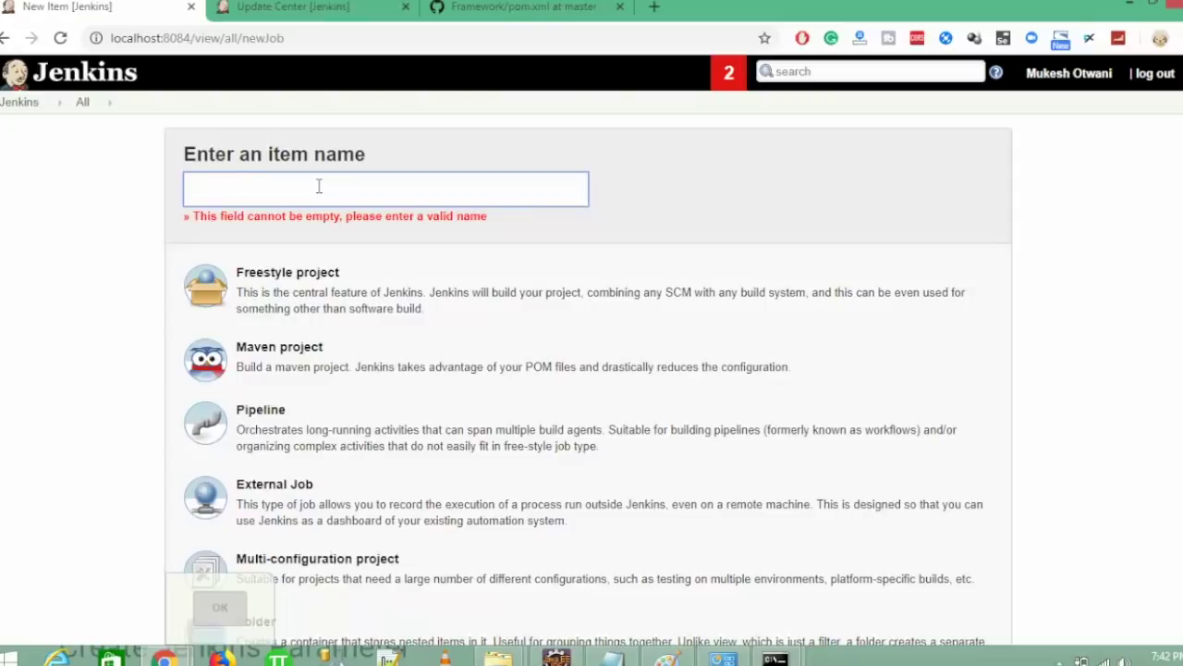
text(RegressionTest)
click(335, 357)
click(220, 609)
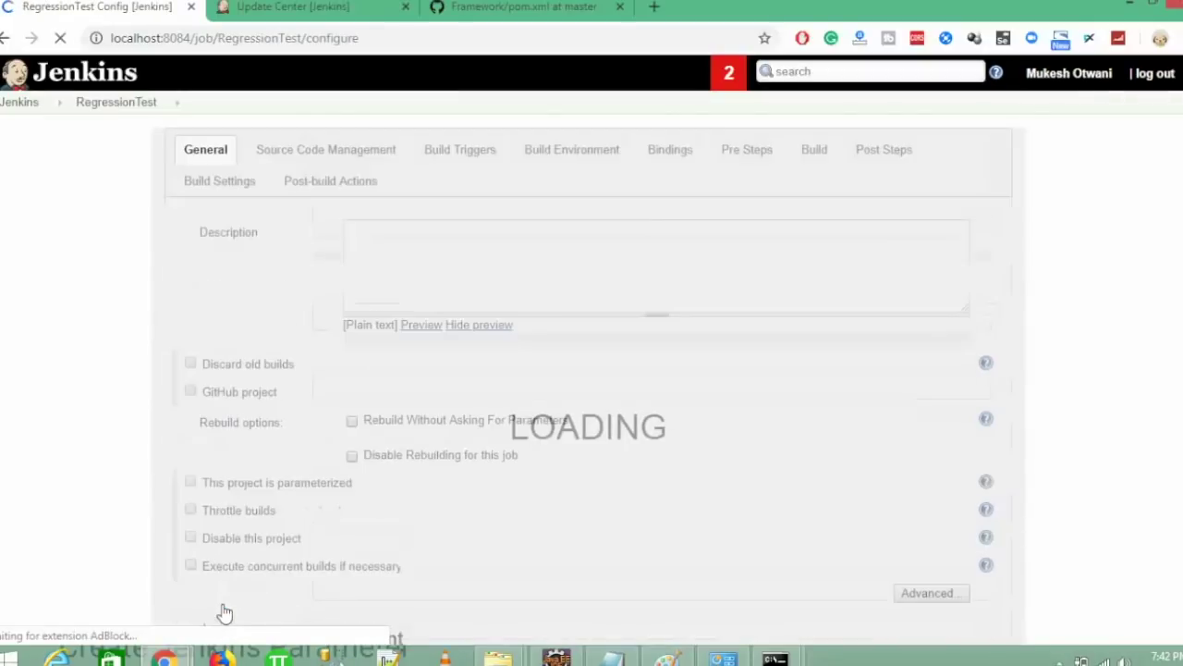
- Describe the job as 'This job will run all regression test' and review its Build settings
click(647, 274)
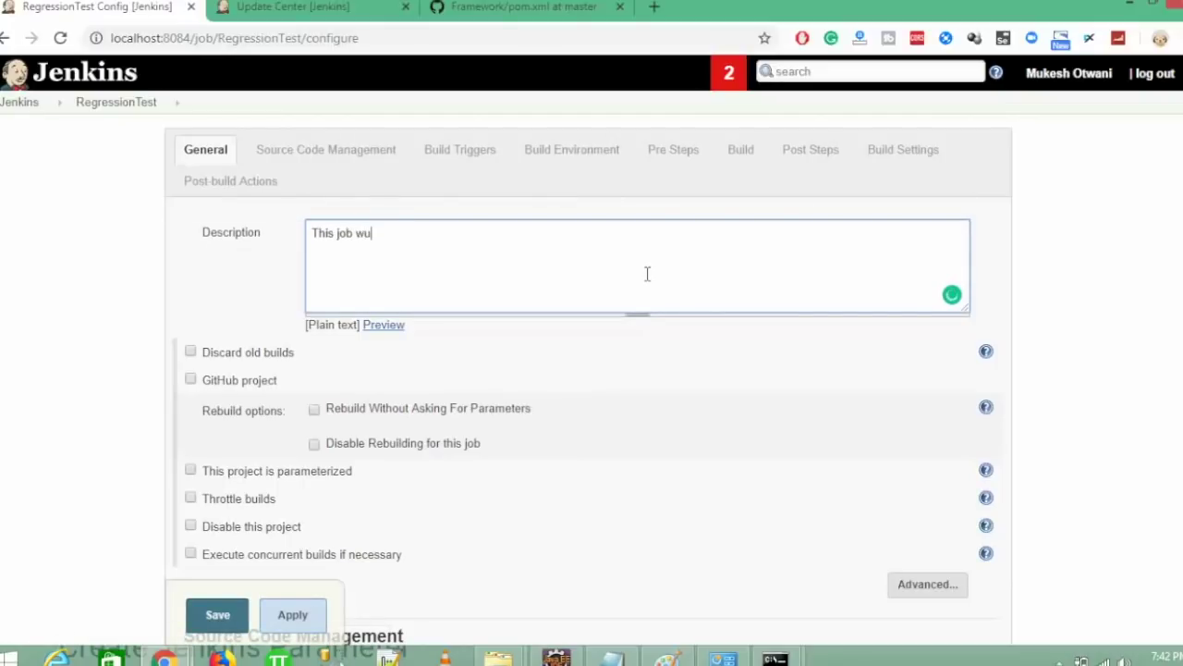
text(This job will run all regression test)
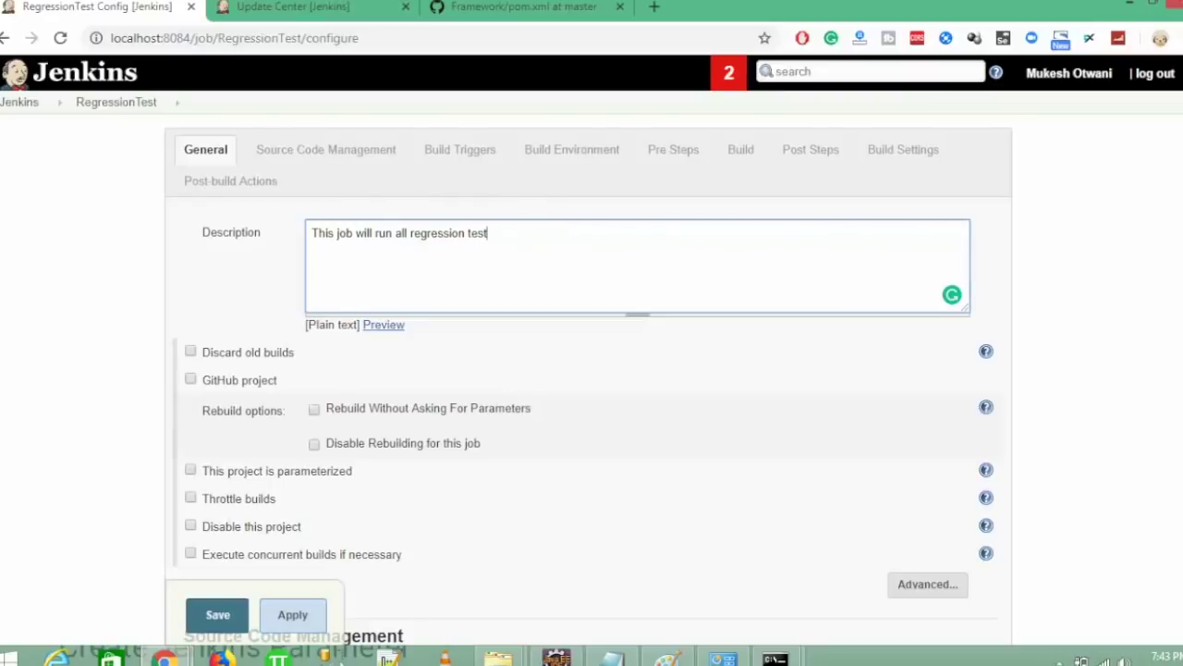
scroll(591, 370, down, 2)
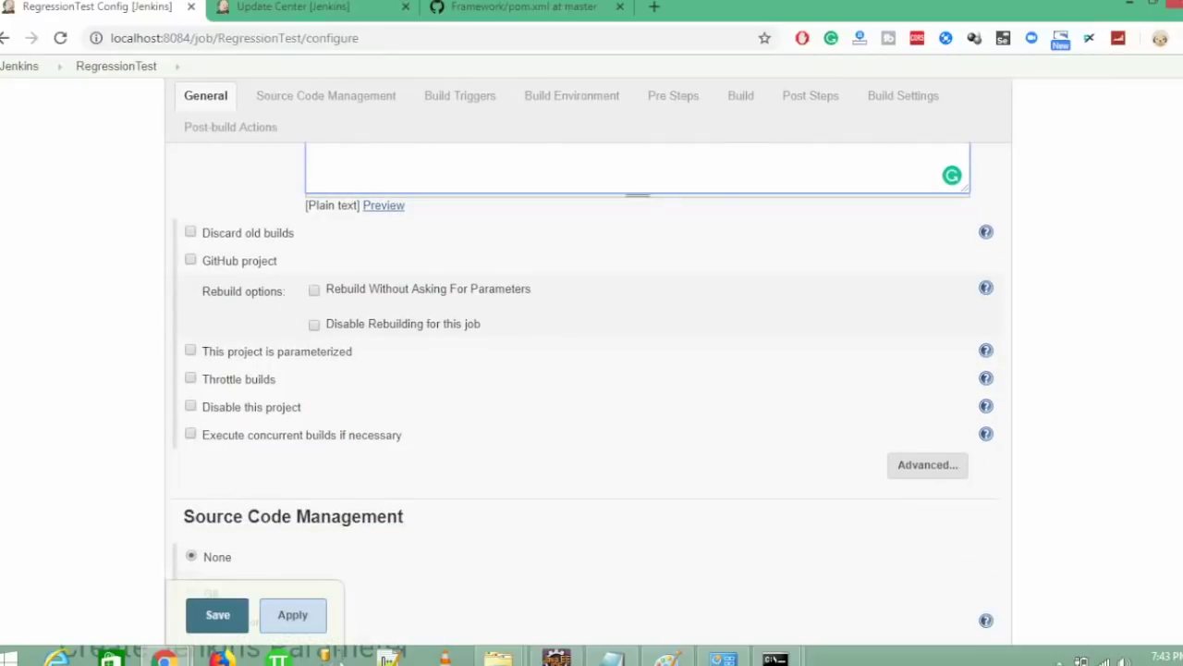
scroll(584, 395, down, 3)
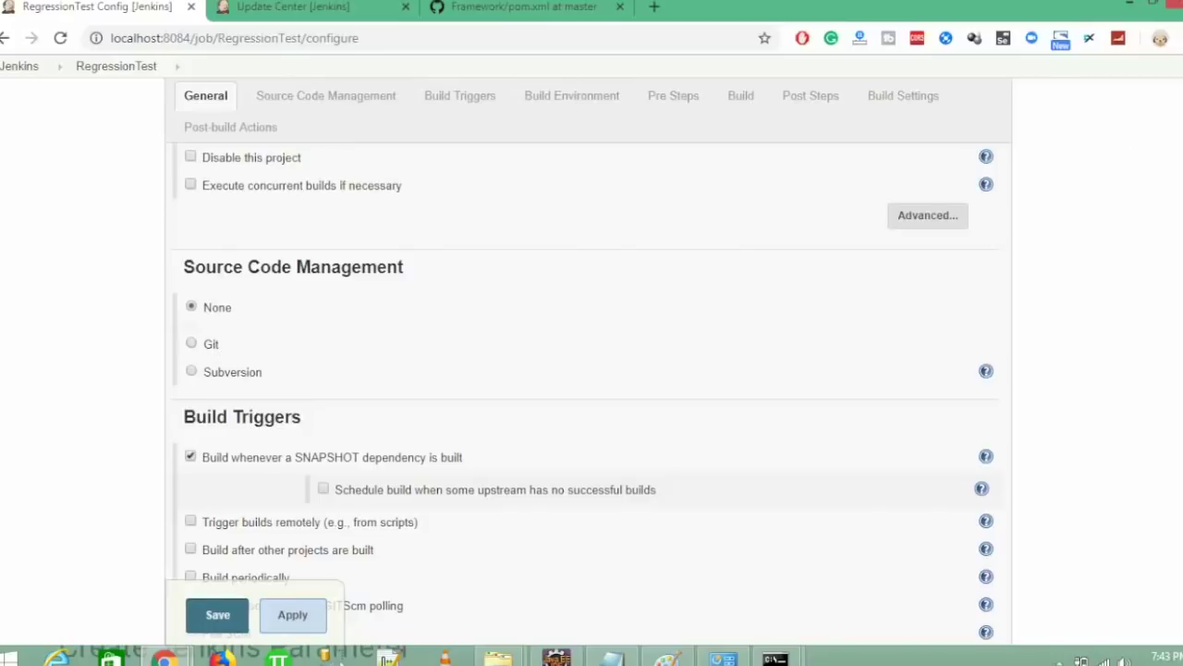
scroll(584, 397, down, 7)
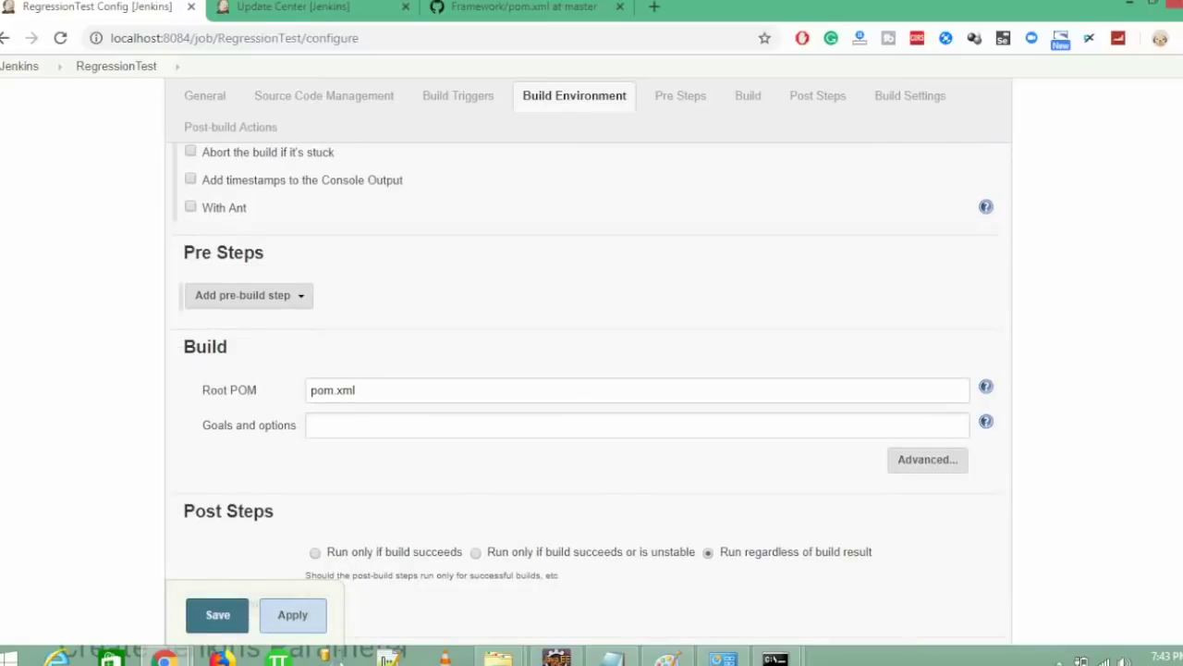
click(558, 658)
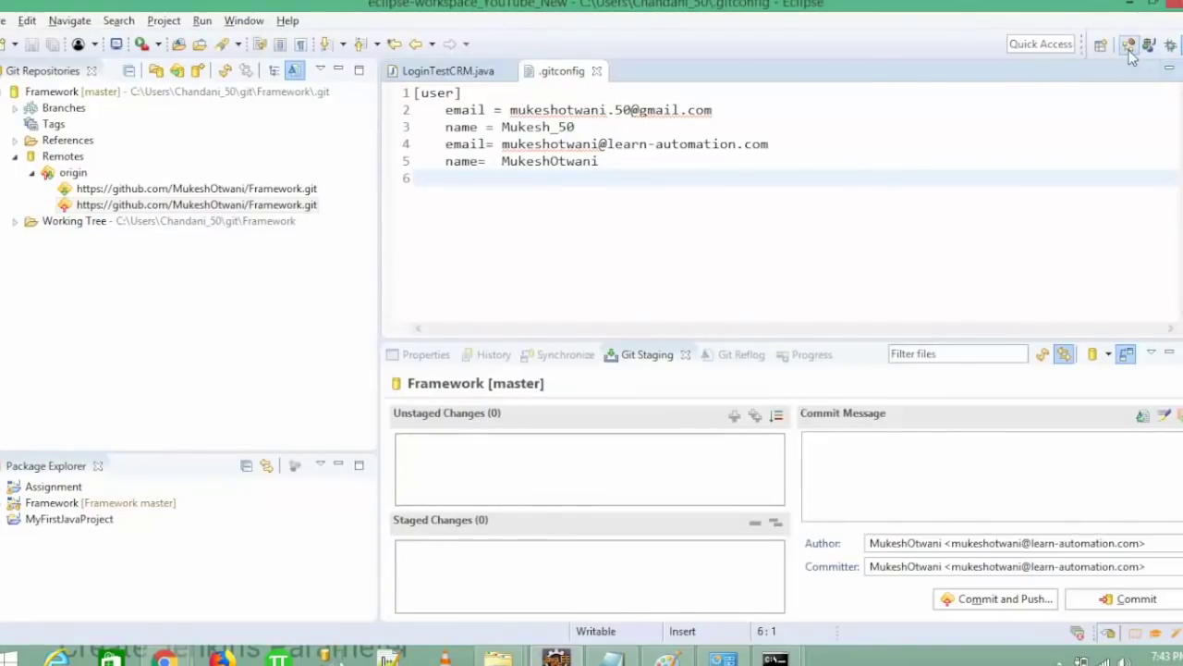
- Open the Framework project's Properties in the Java perspective and show its location in File Explorer
click(1129, 46)
right_click(150, 108)
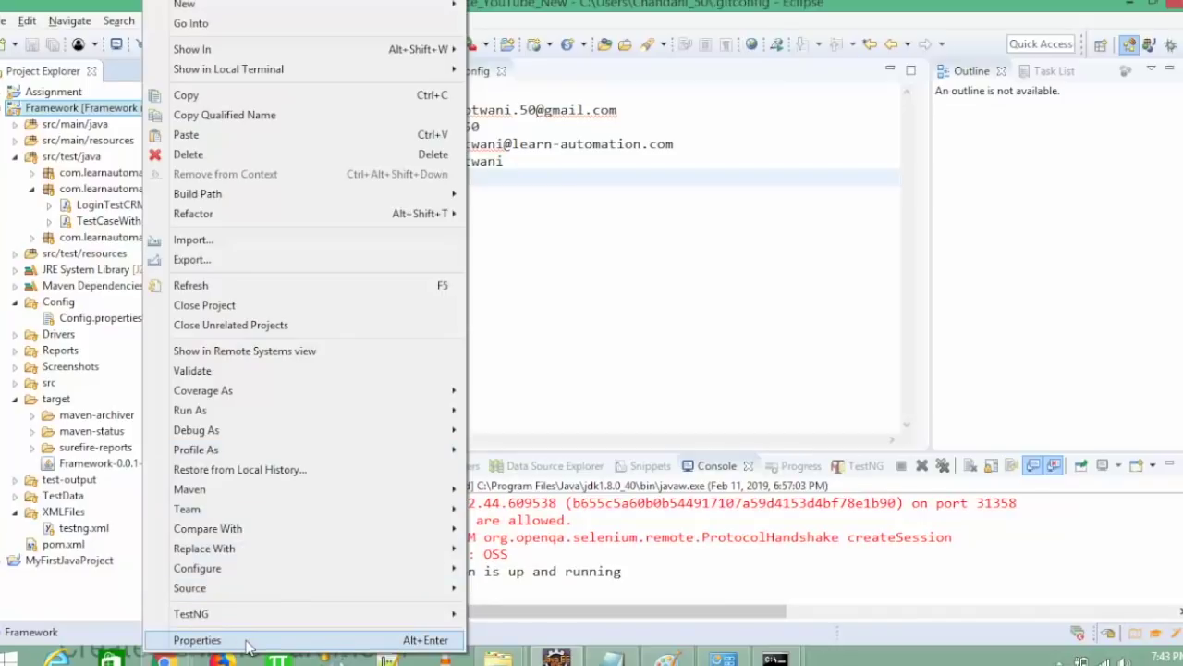
click(247, 640)
click(754, 108)
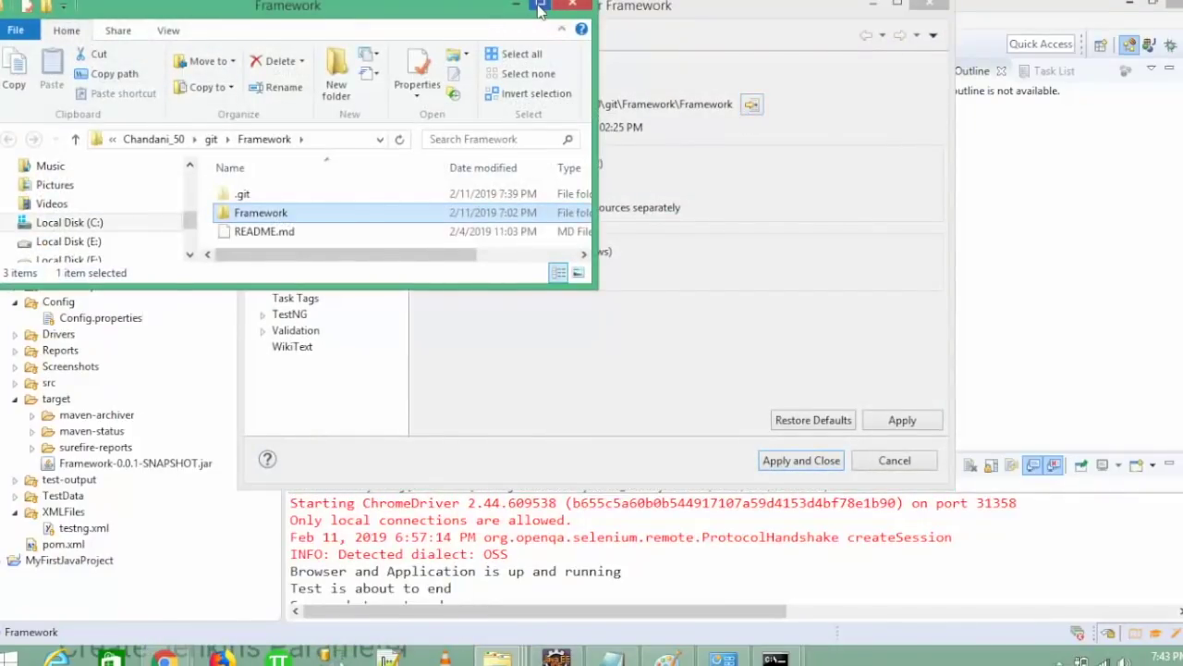
- Copy the inner Framework project folder's full path from a maximized Explorer window
double_click(541, 9)
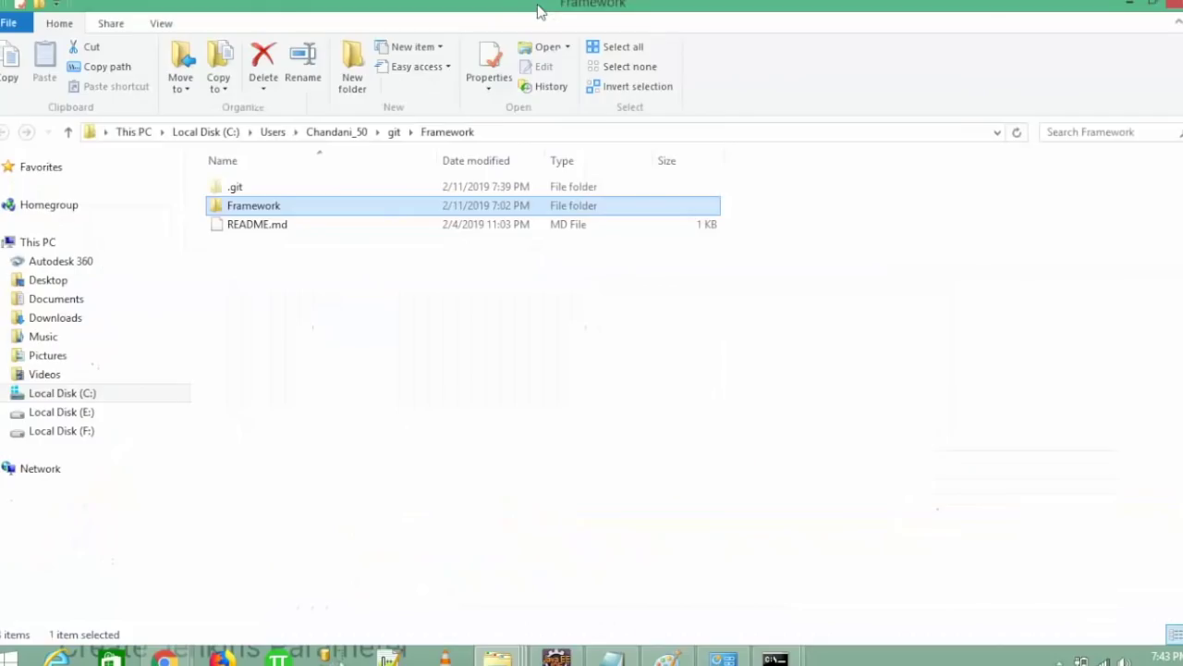
double_click(354, 208)
click(584, 133)
key(ctrl+c)
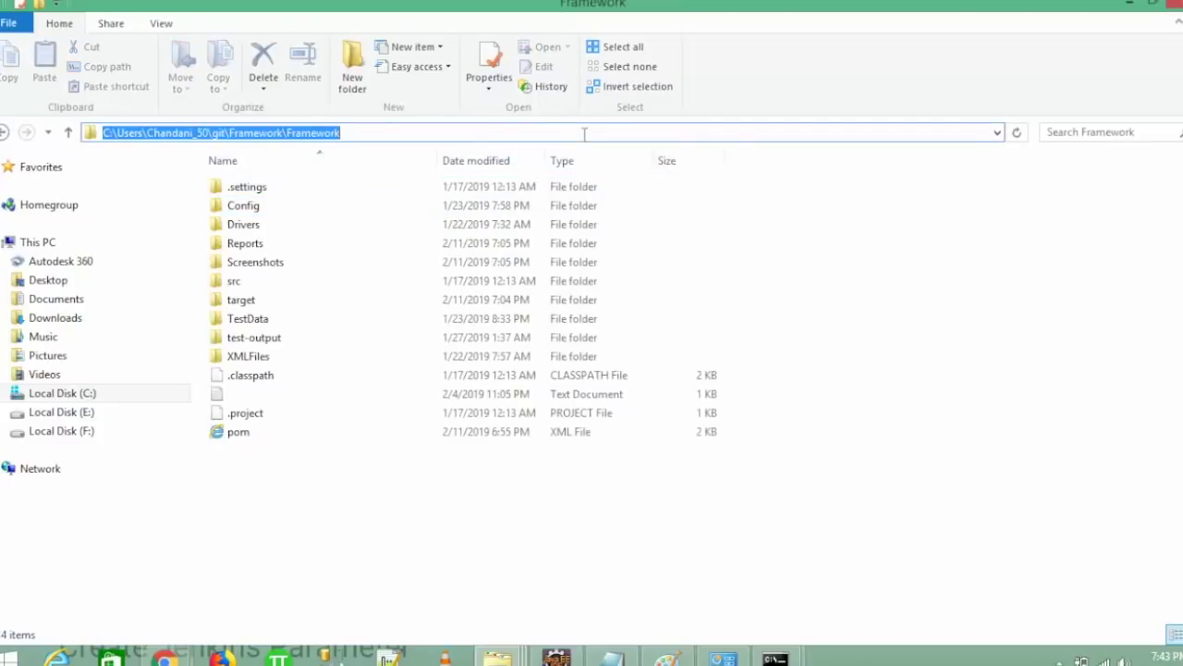
click(165, 658)
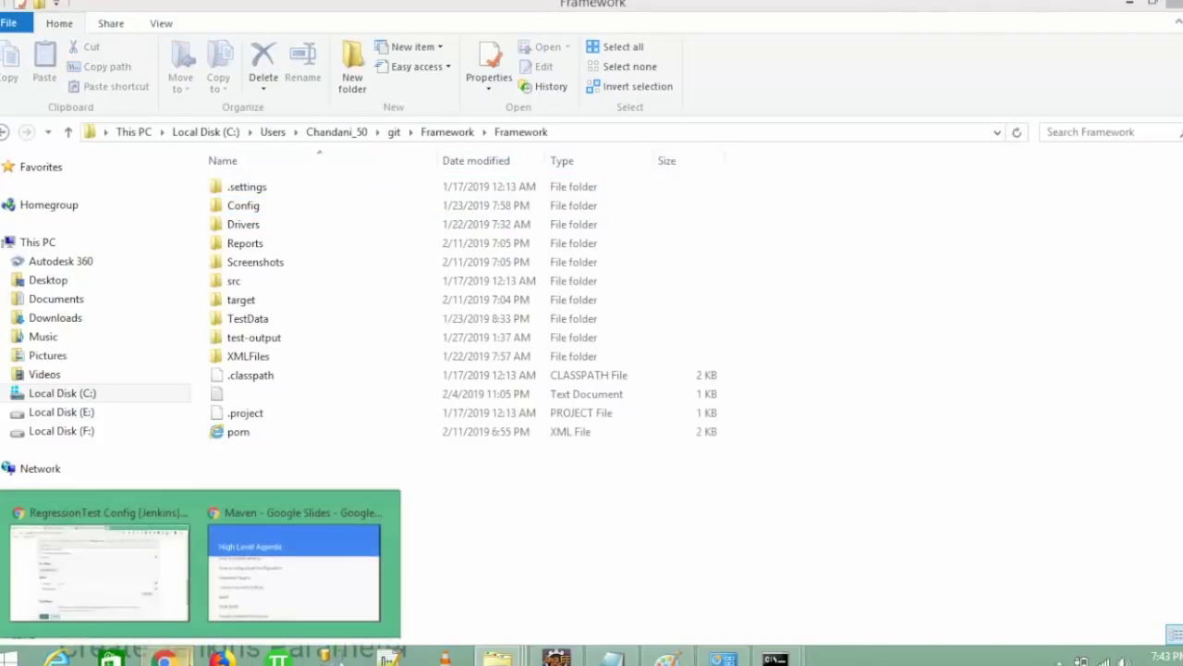
click(145, 597)
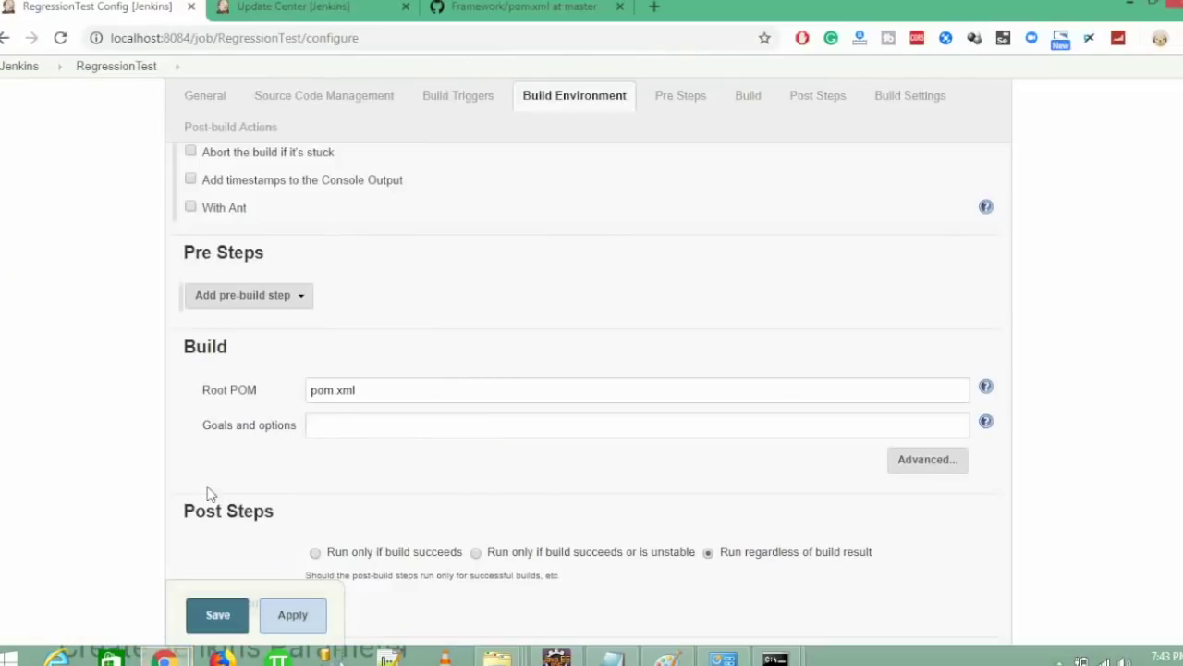
- Prefix Root POM with the copied folder path and backslash; start goals with 'clean install -Dbrowser=Chrome -D'
click(315, 393)
key(ctrl+v)
text(\)
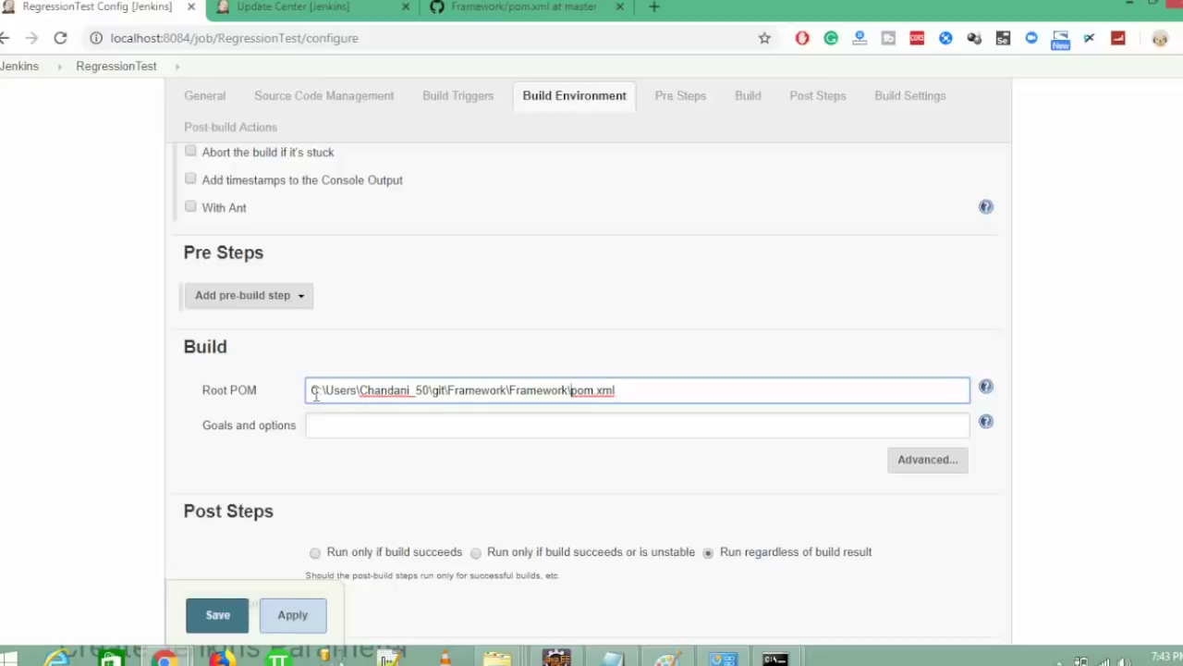
click(336, 425)
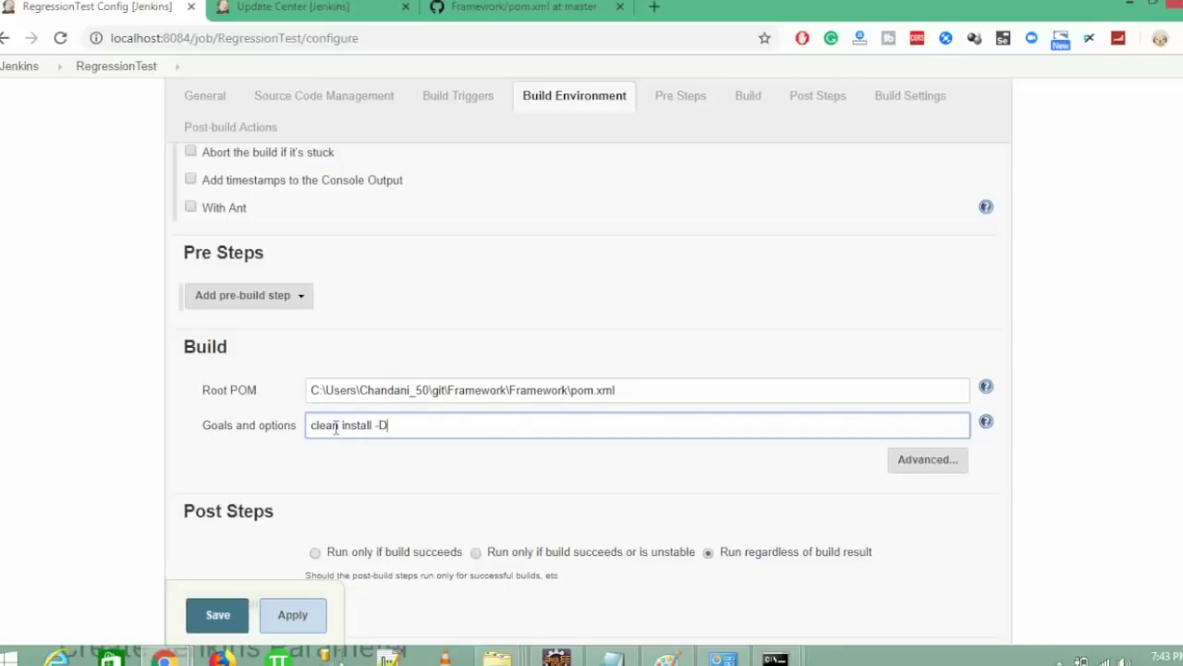
text(browser=Chrome -D)
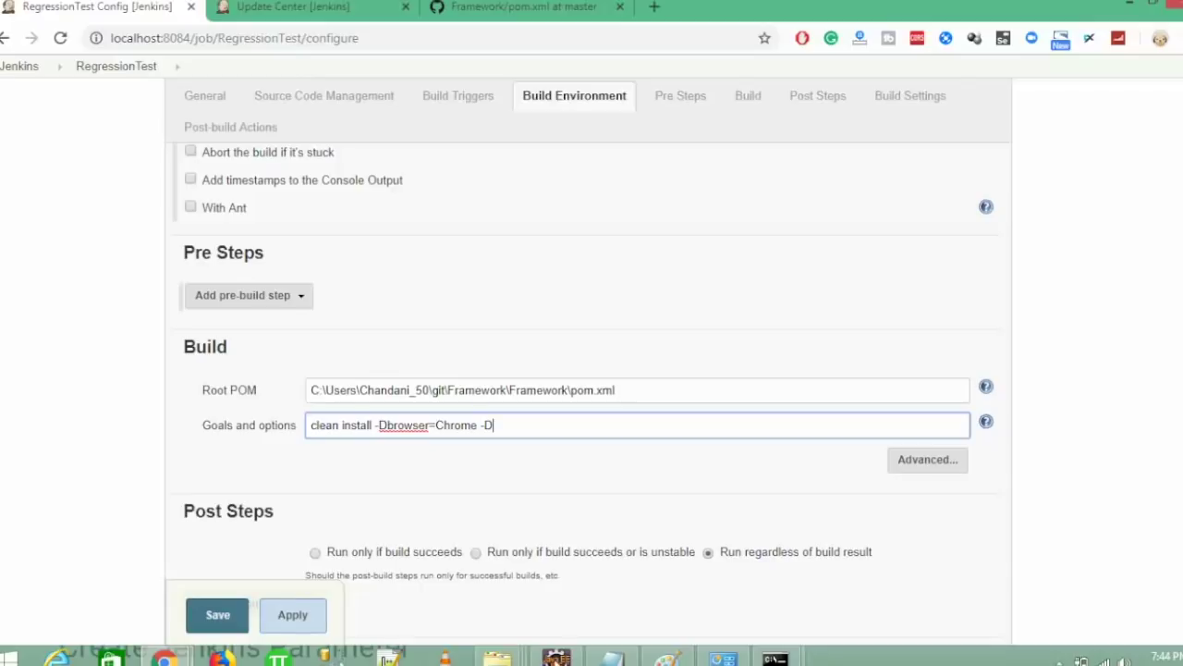
key(alt+Tab)
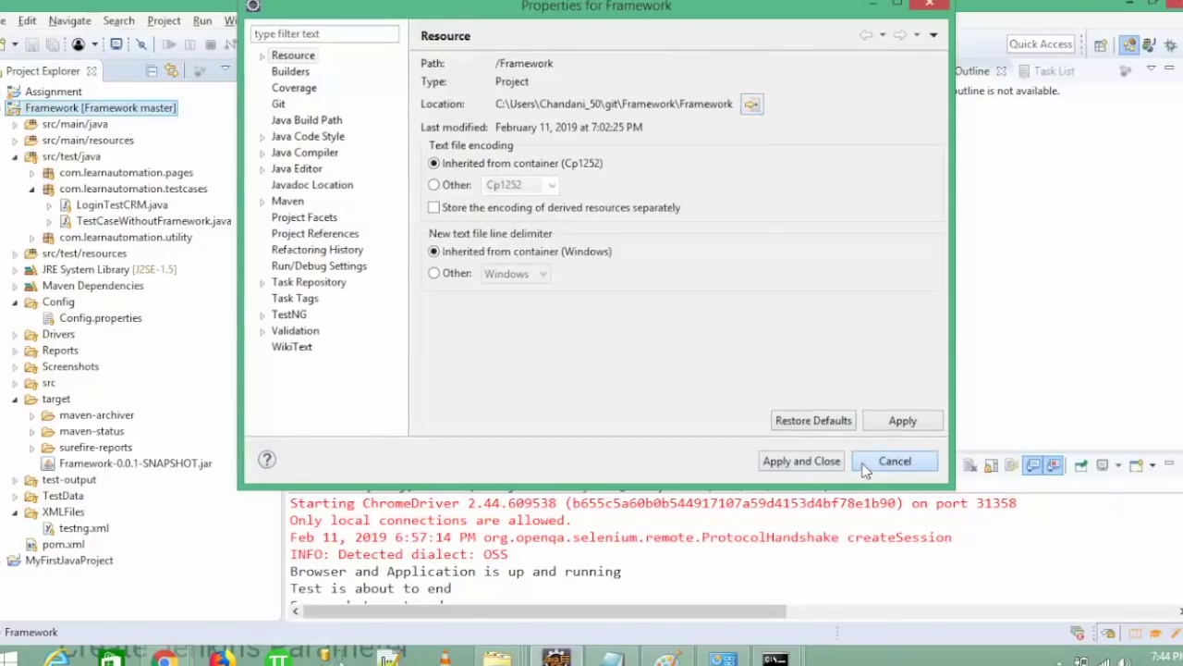
- Close Properties and view the Framework pom.xml source, maximized, at the build plugin section
click(864, 467)
click(57, 543)
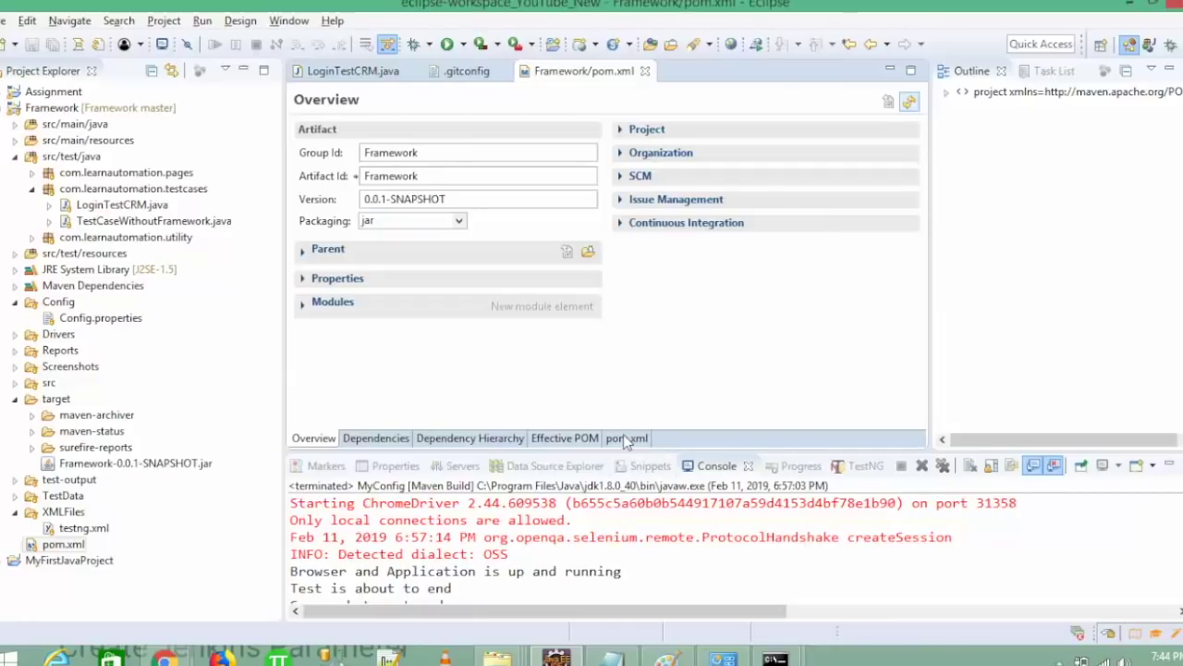
click(627, 439)
double_click(543, 70)
key(Page_Down)
key(Page_Down)
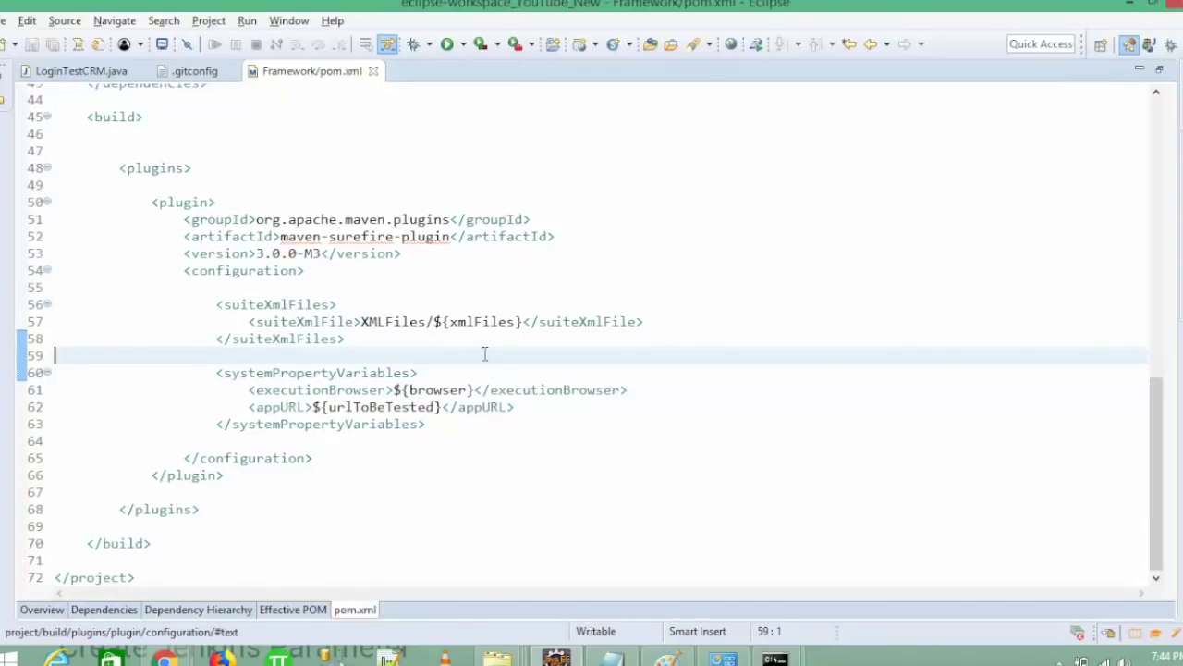
- Copy the urlToBeTested property name from pom.xml into the Jenkins goals field
click(394, 421)
double_click(368, 409)
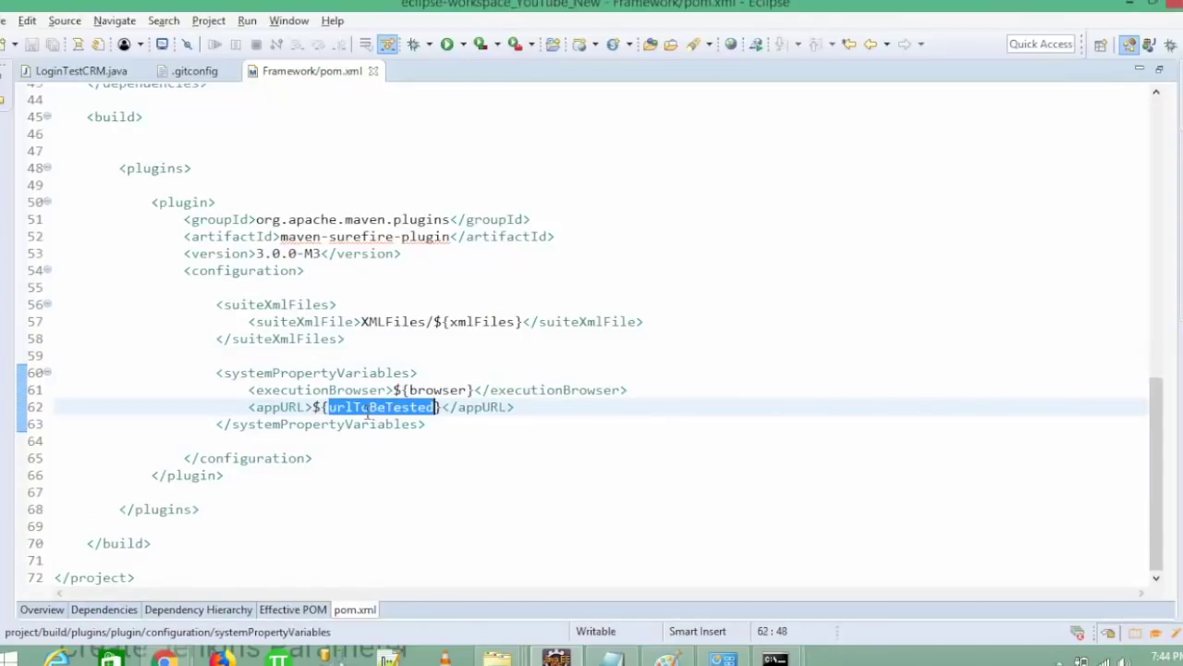
key(ctrl+c)
key(alt+Tab)
key(ctrl+v)
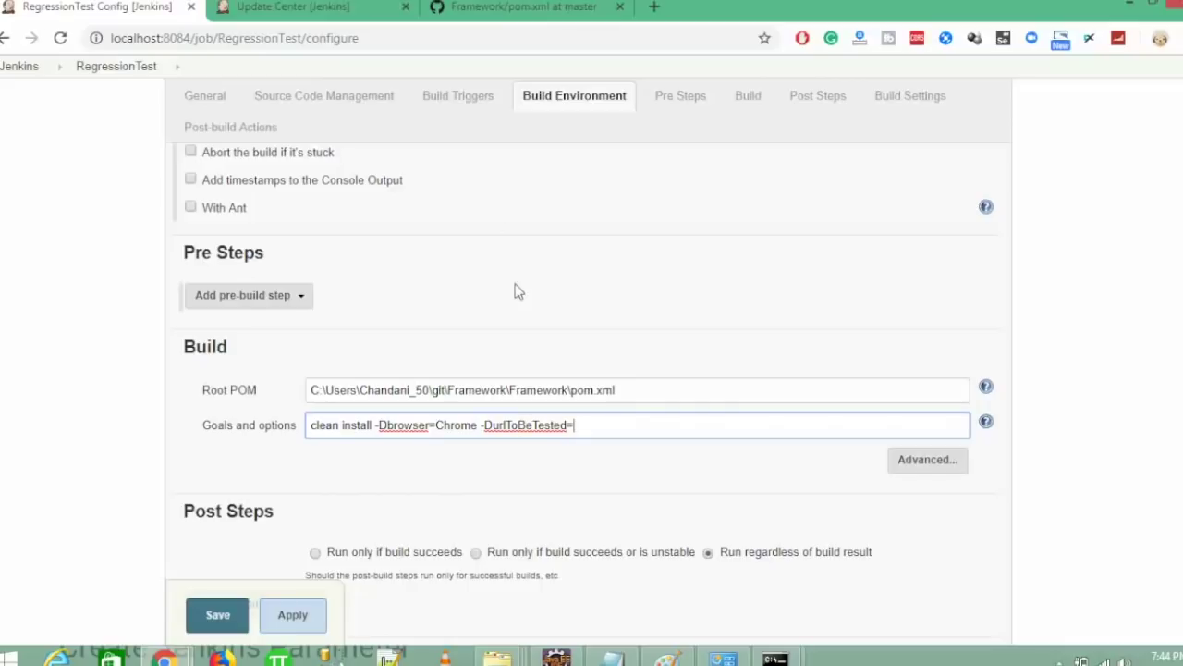
click(165, 658)
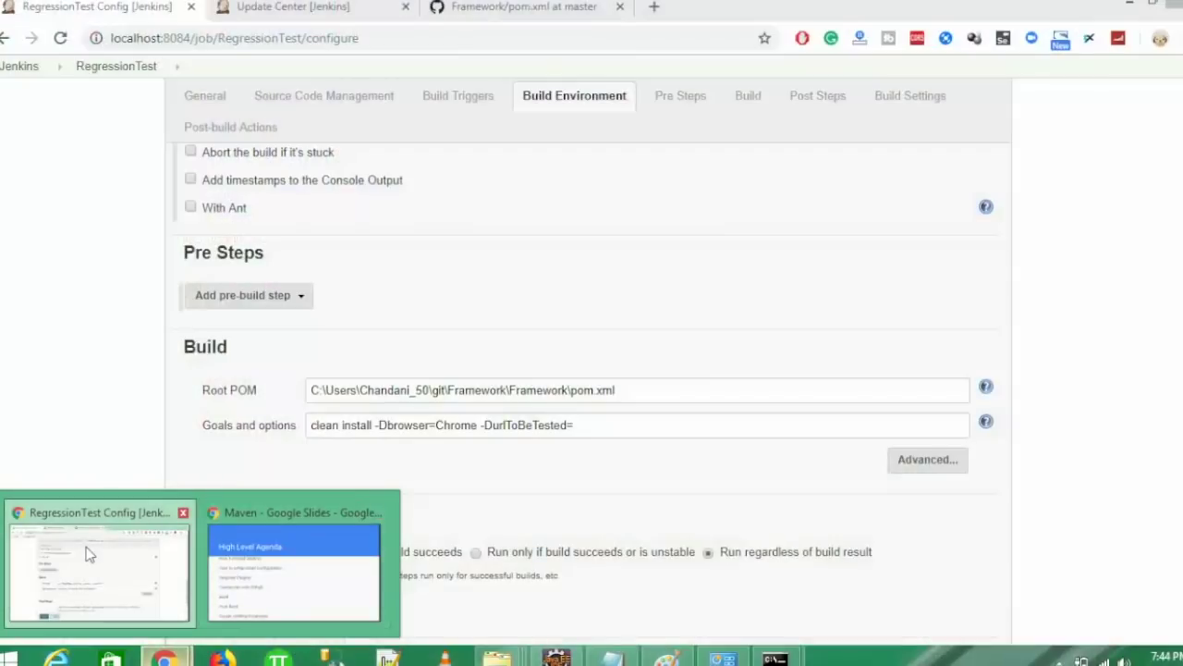
click(92, 573)
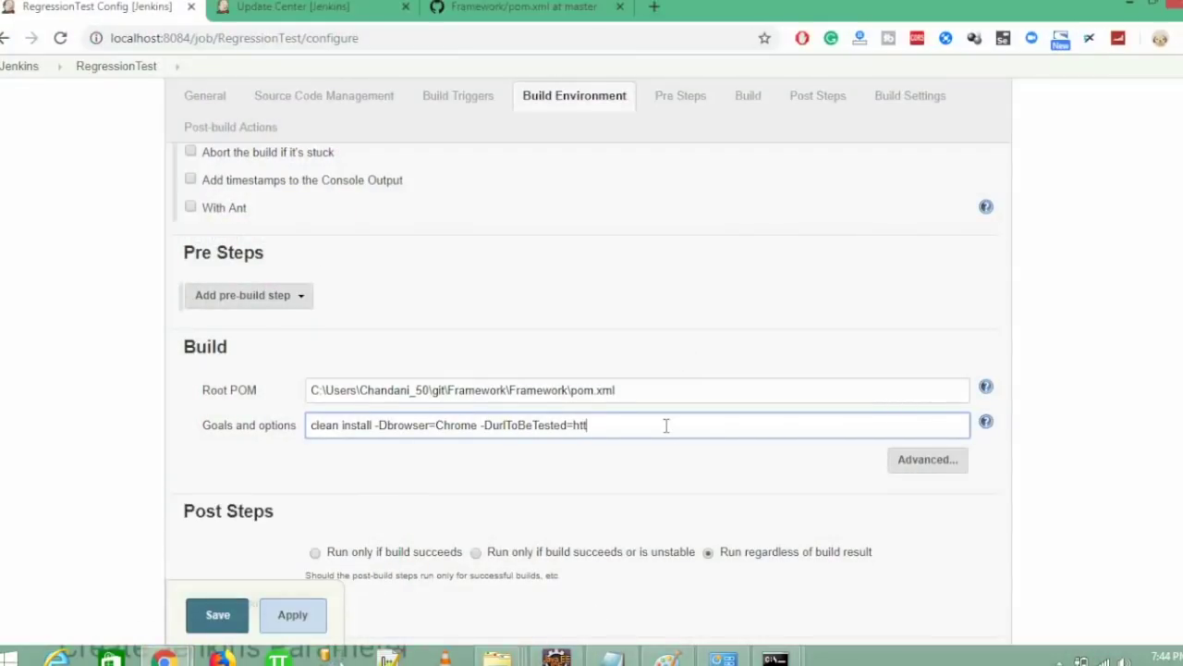
text(s )
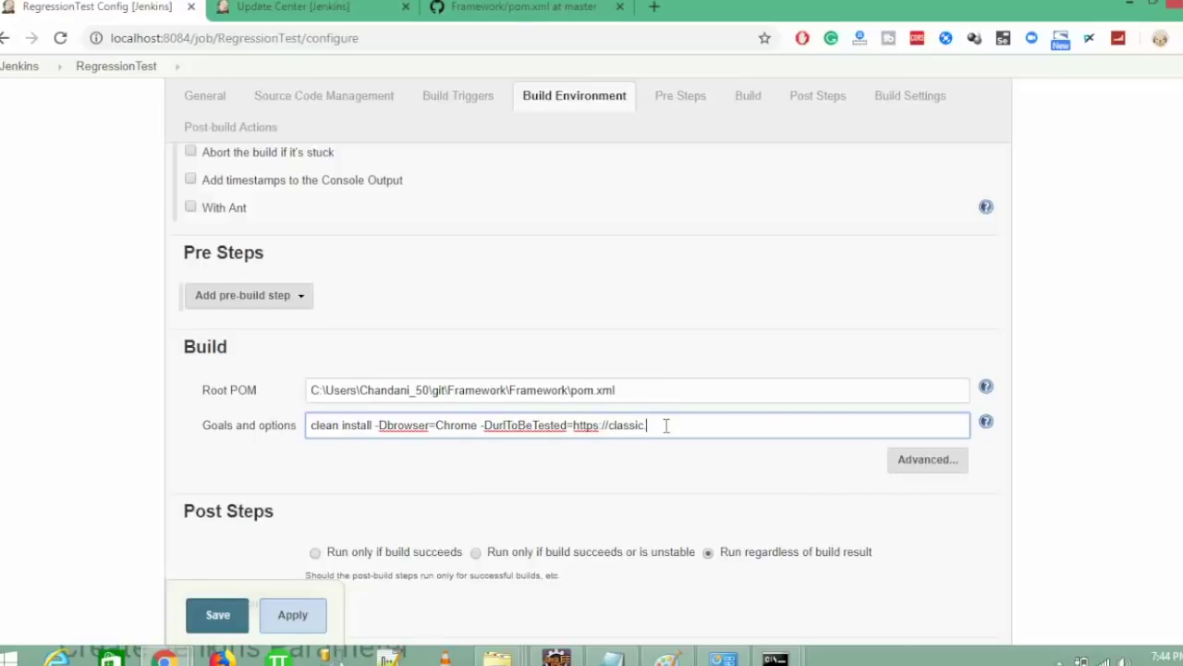
text(//classic.crmpro.com/index.html -D)
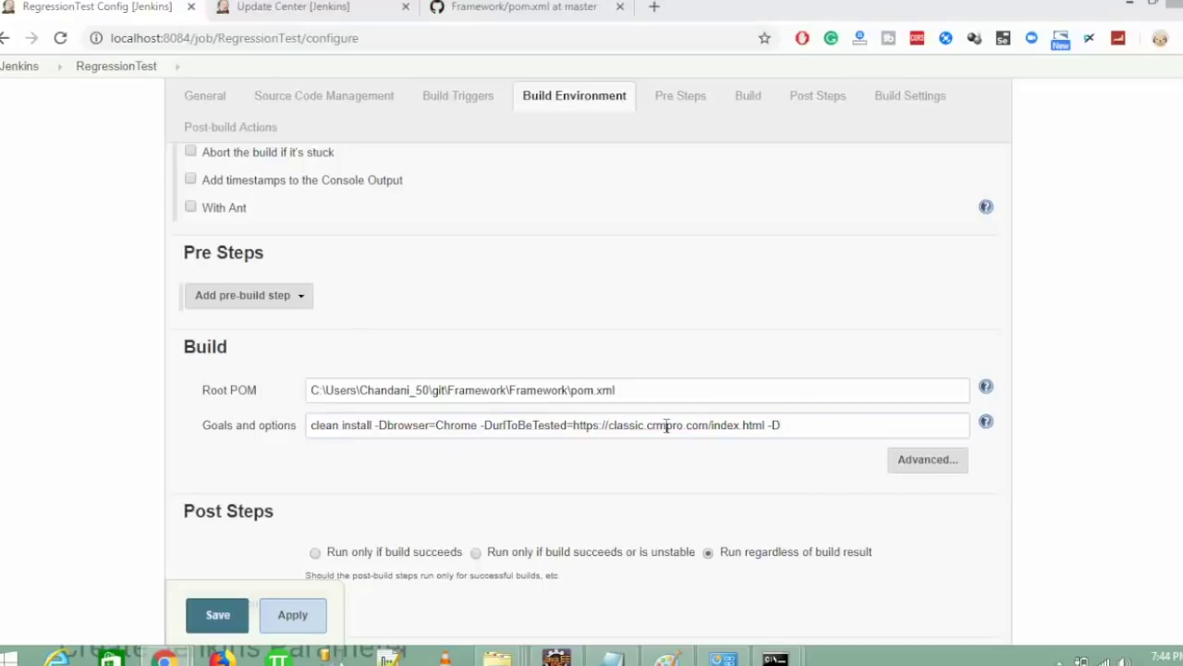
- Append -DxmlFiles=testng.xml to the goals, copying xmlFiles from pom.xml, and review the configuration
key(alt+Tab)
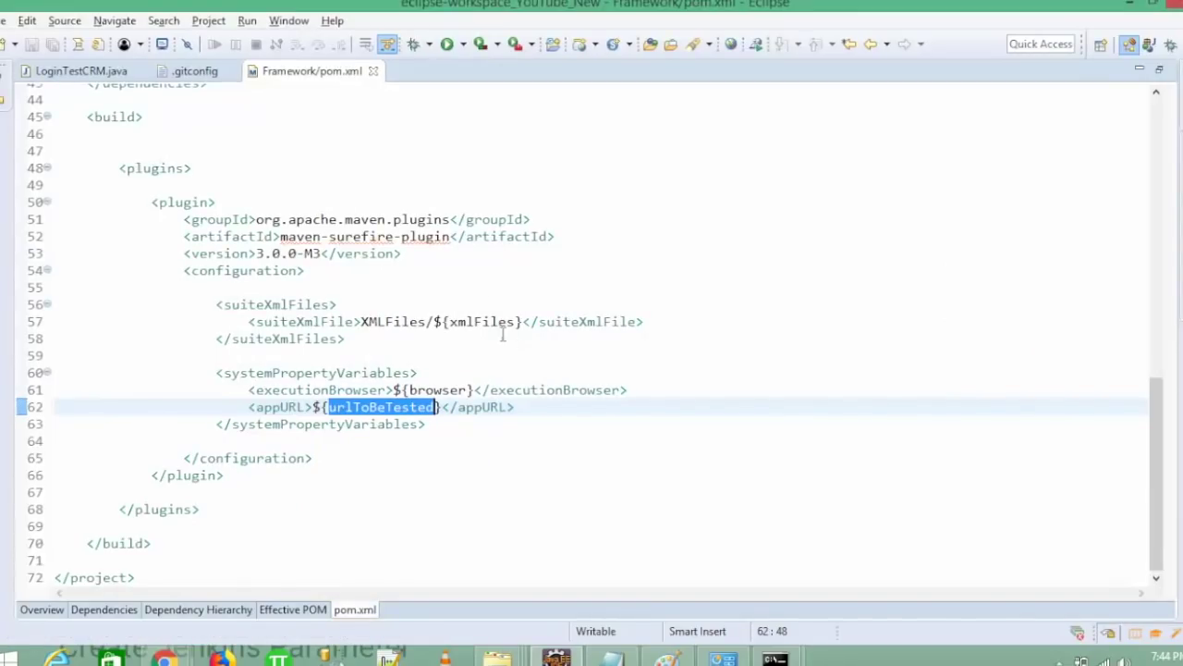
double_click(491, 321)
key(alt+Tab)
key(ctrl+v)
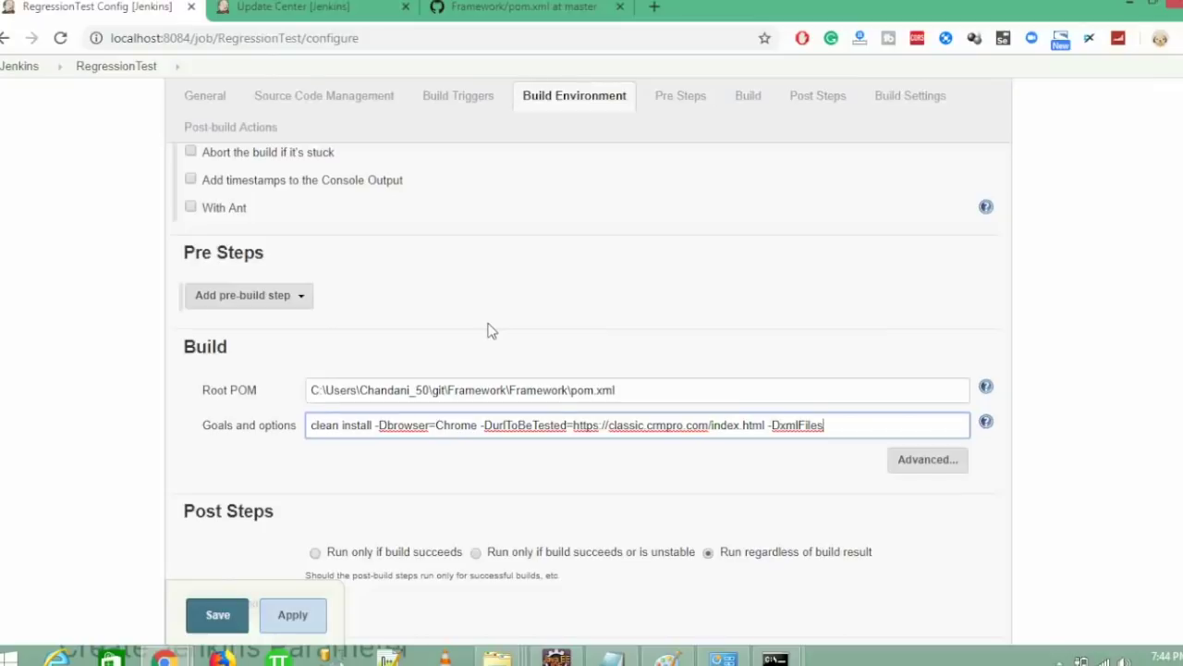
text(=testng.xml)
click(171, 472)
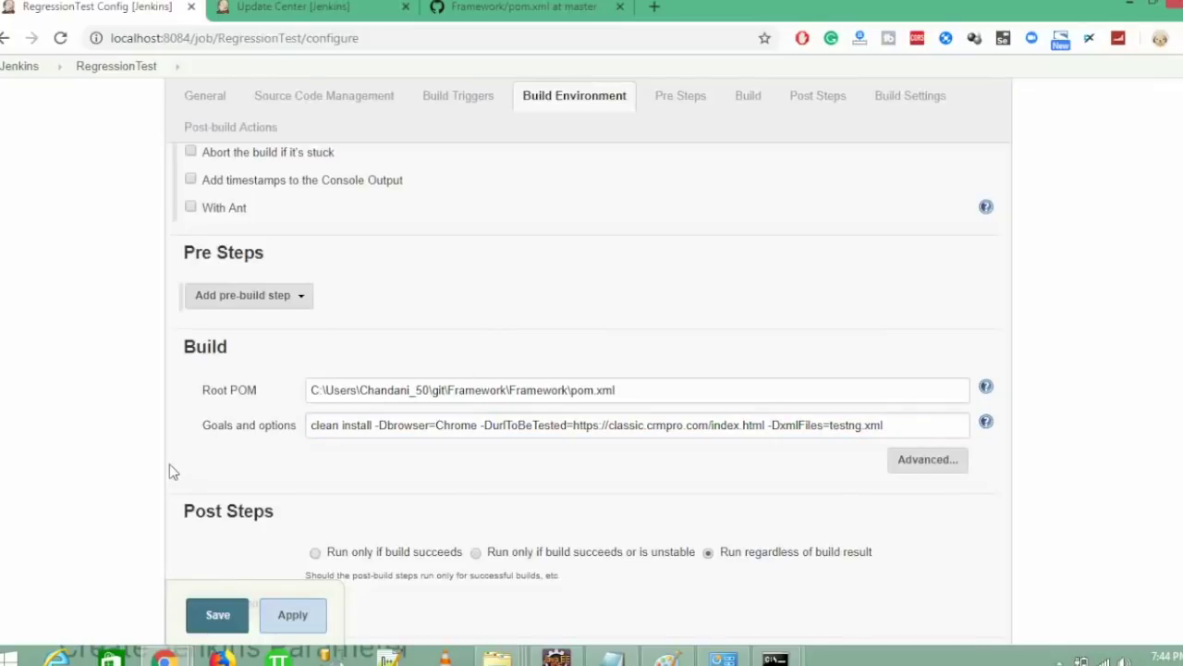
scroll(592, 389, down, 1)
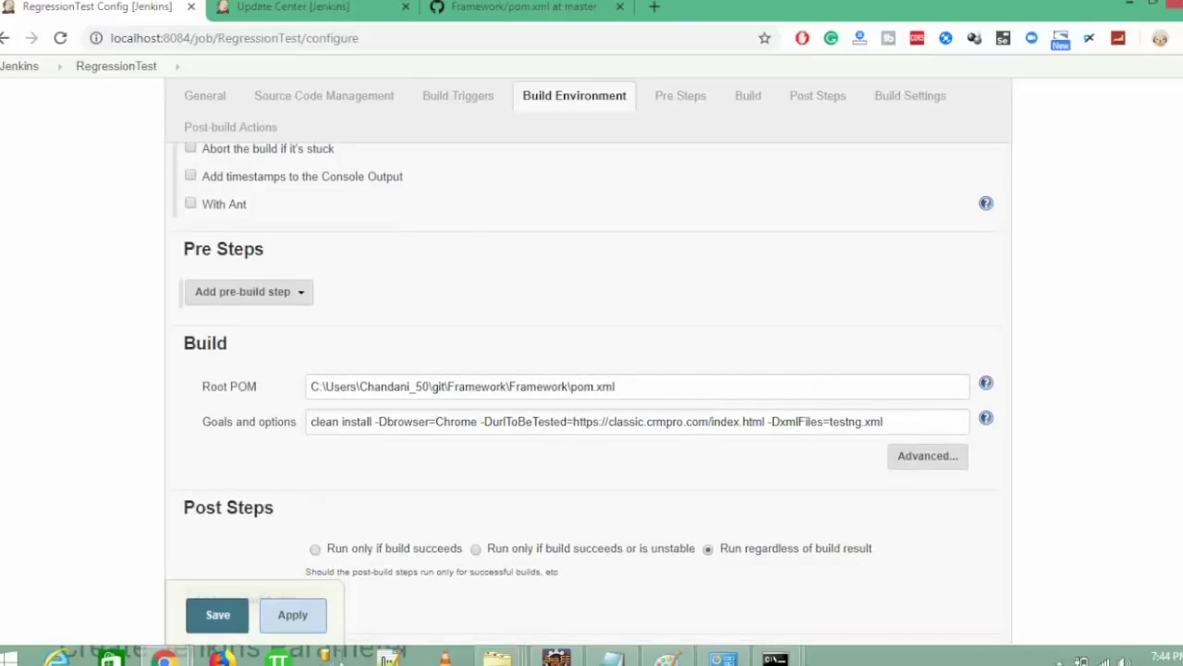
scroll(1171, 198, down, 3)
scroll(1171, 198, up, 15)
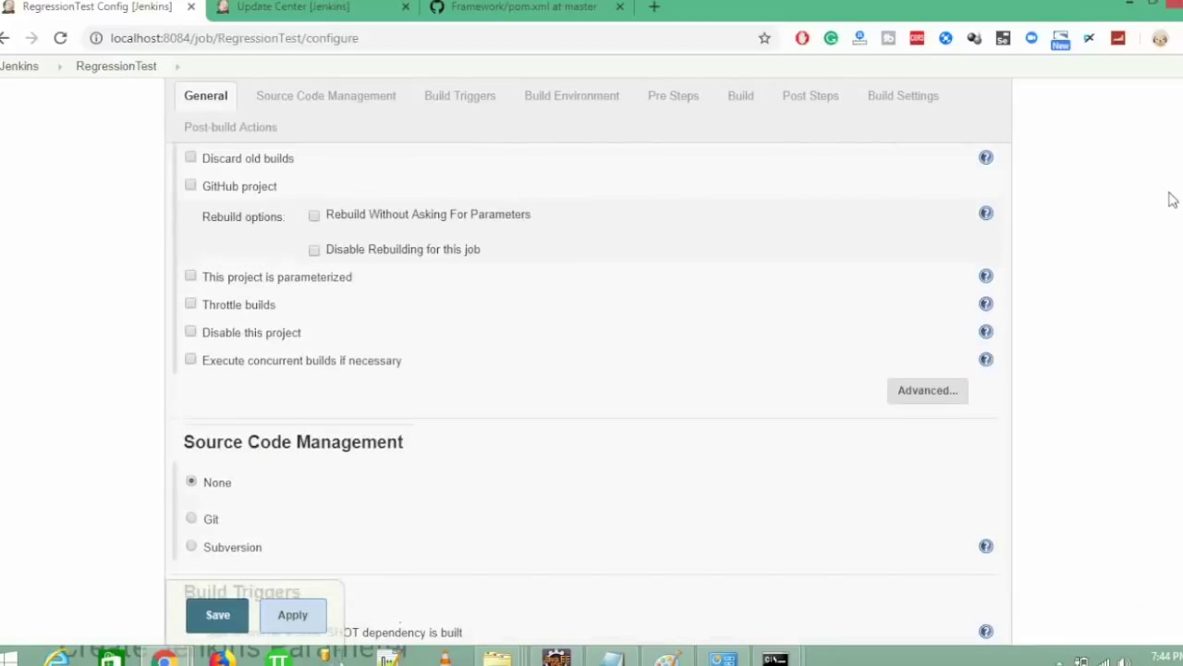
scroll(1117, 359, down, 8)
scroll(1110, 426, down, 8)
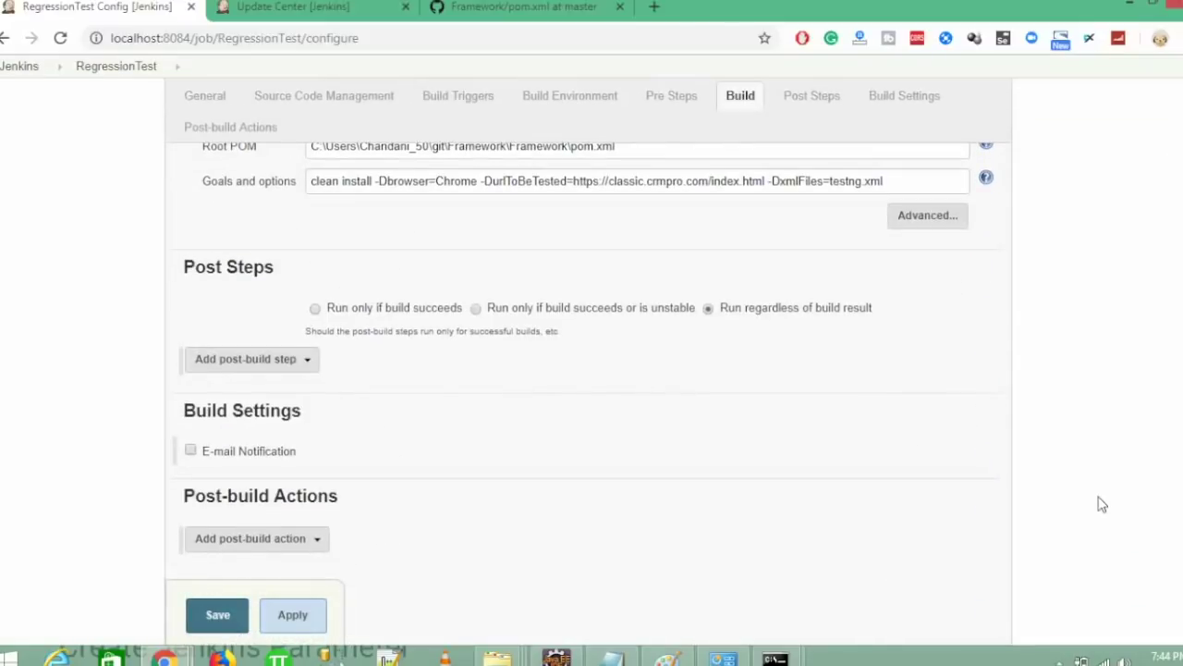
- Save RegressionTest, run build #1 and watch its console, then reopen the job's Configure page
click(218, 617)
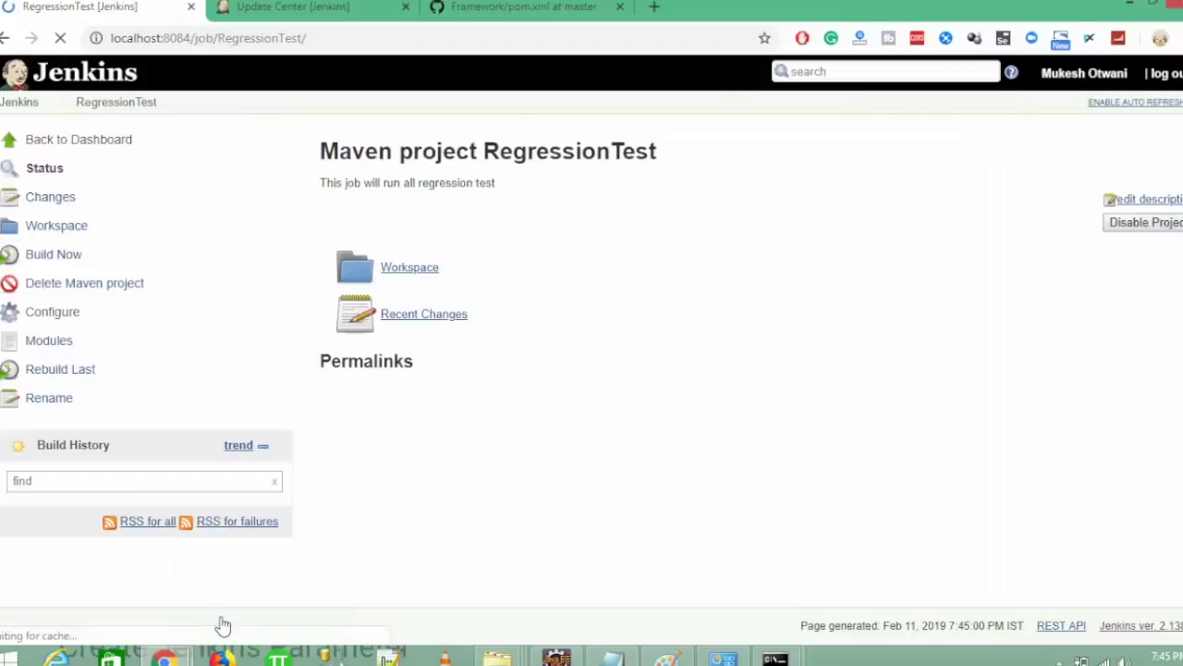
click(65, 262)
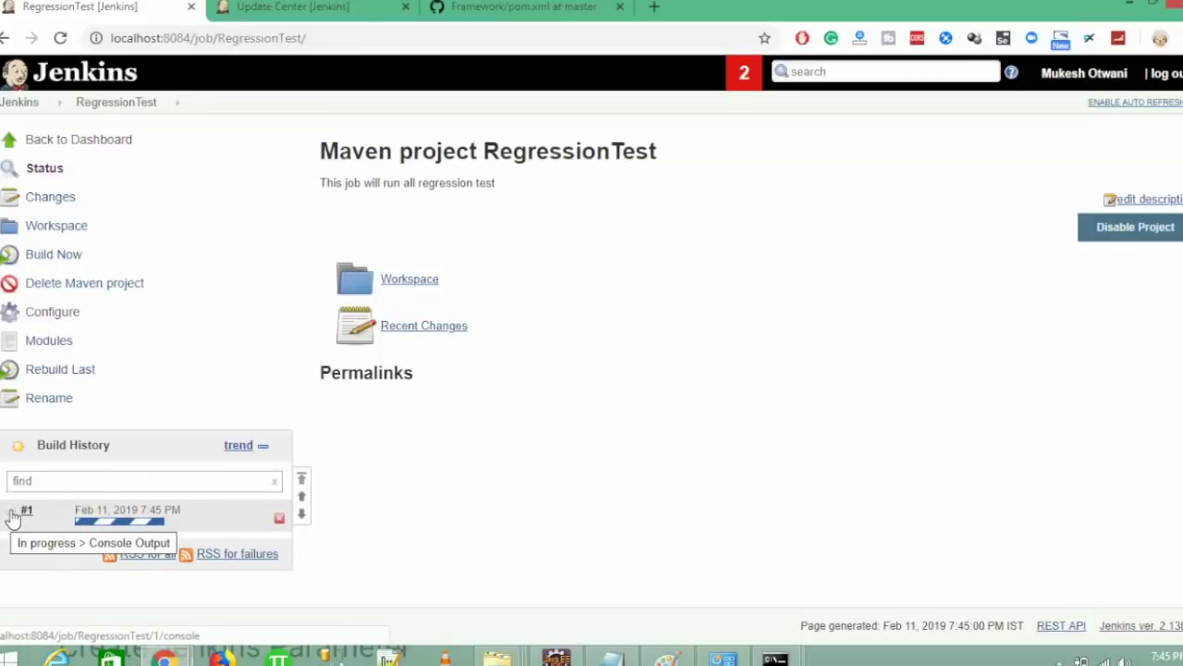
click(143, 524)
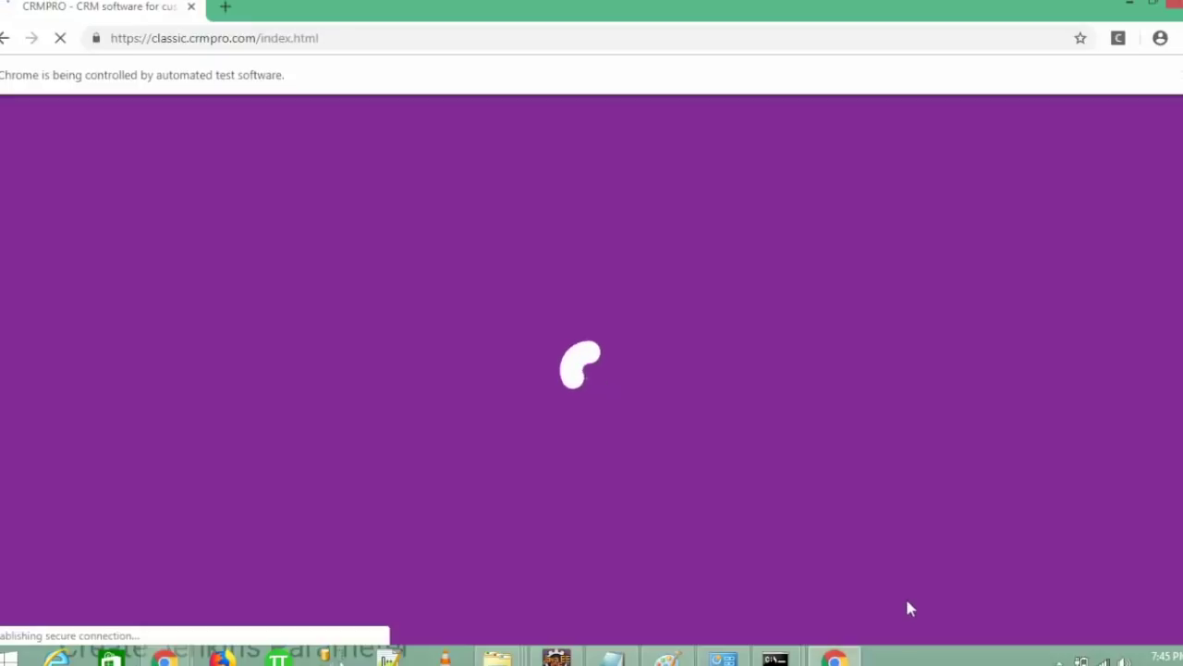
key(alt+Tab)
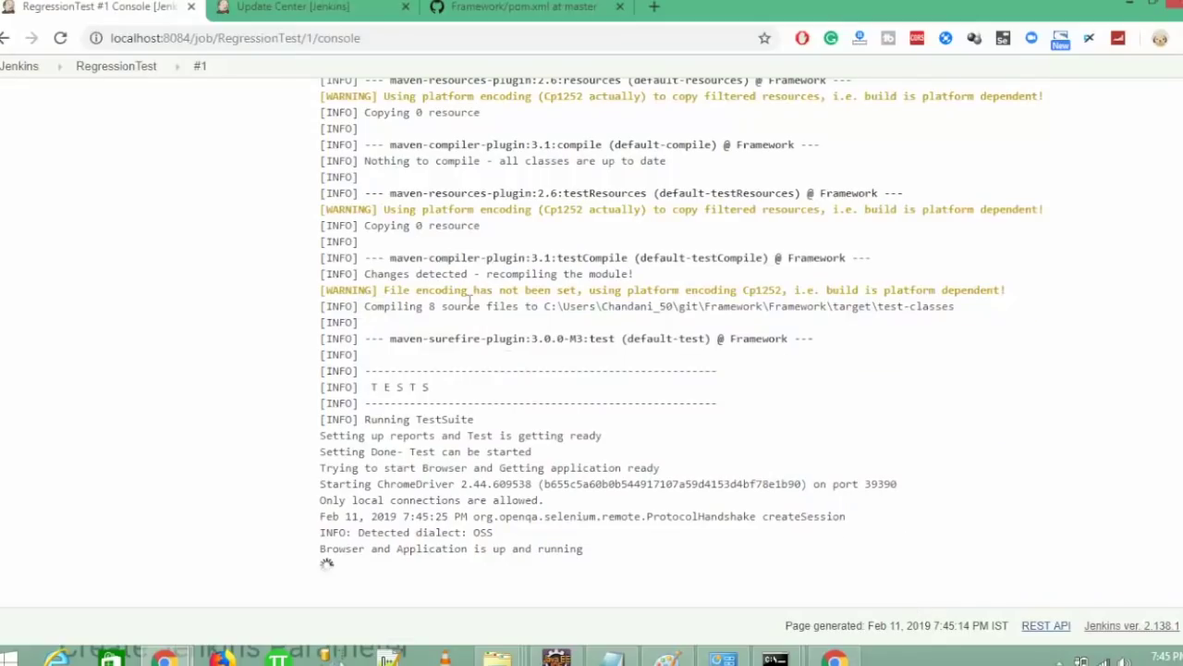
click(120, 78)
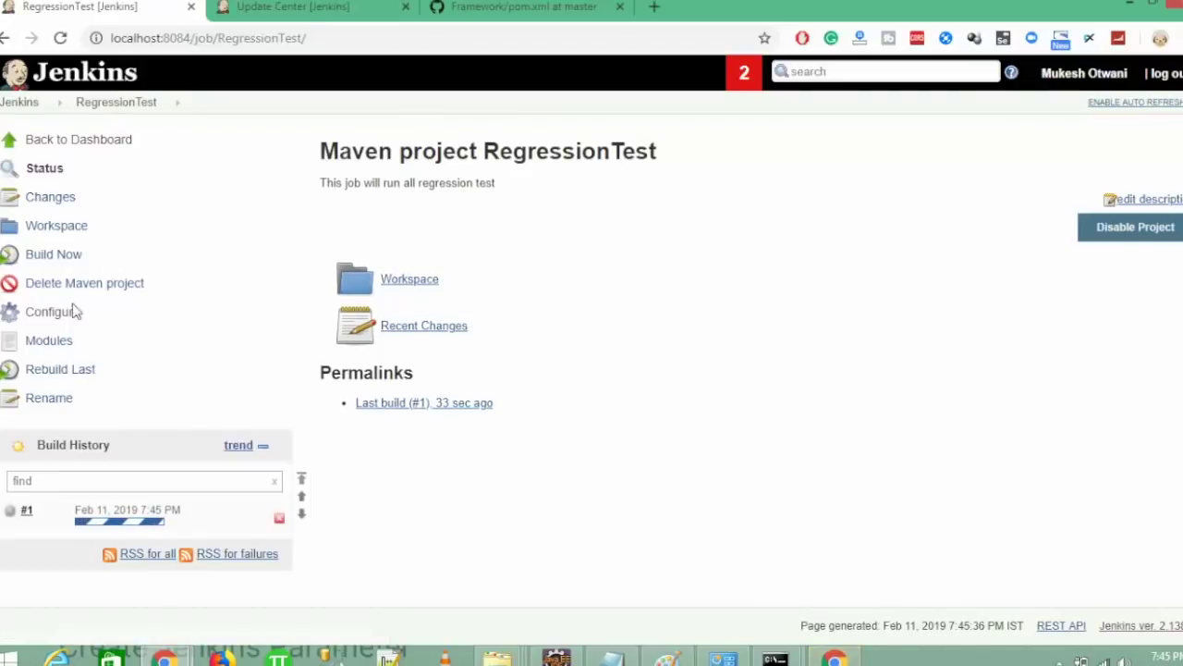
click(57, 314)
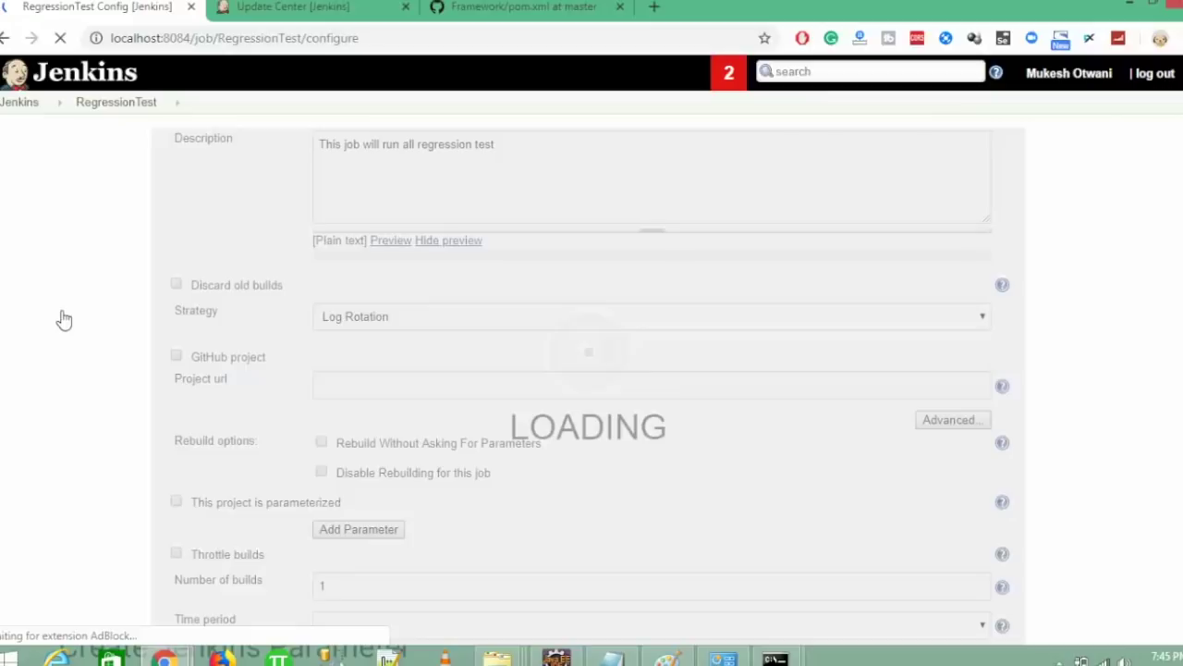
- Copy the Framework repository's HTTPS clone URL on GitHub and return to the RegressionTest configuration
click(504, 7)
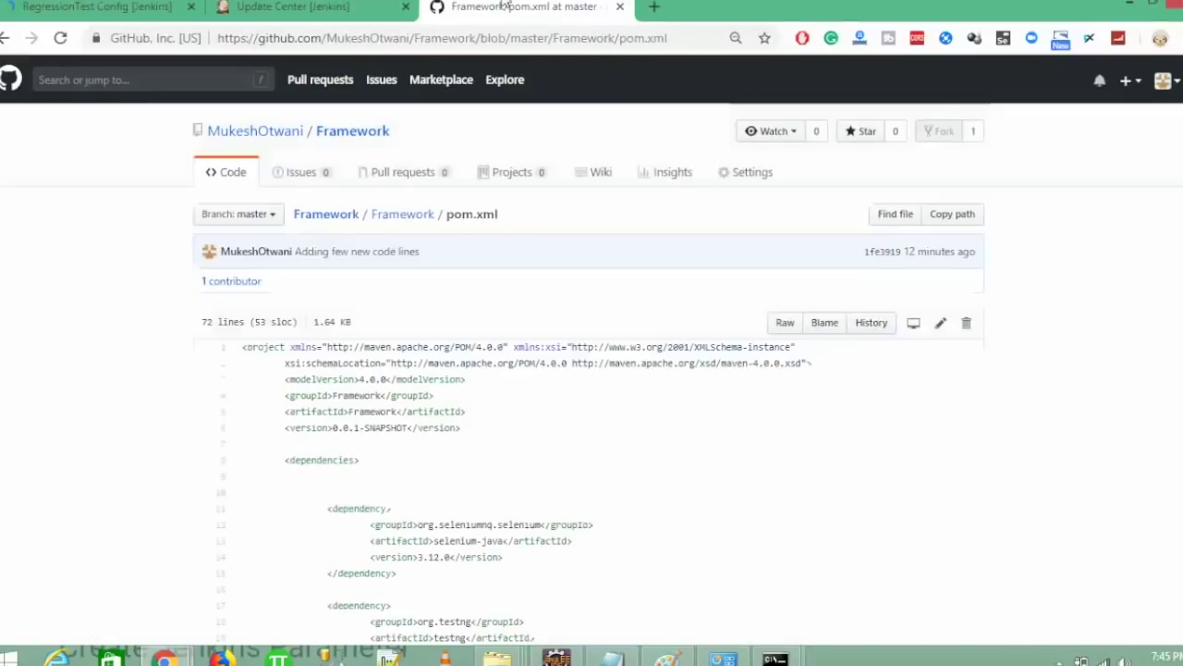
click(350, 138)
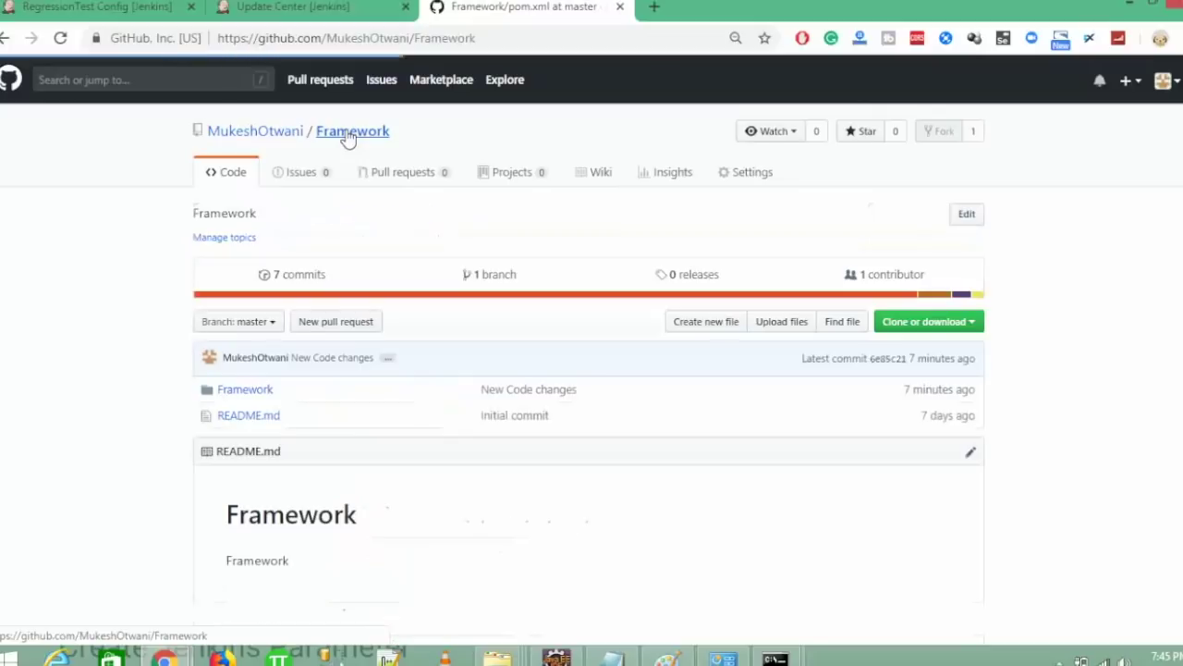
click(936, 321)
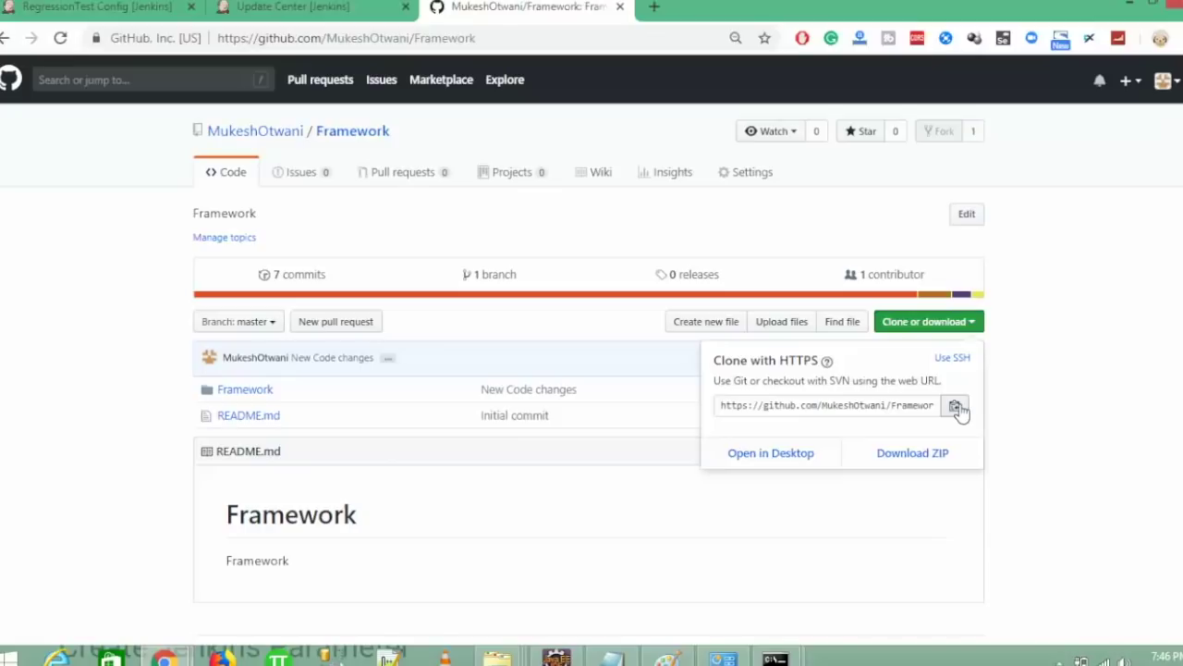
click(959, 412)
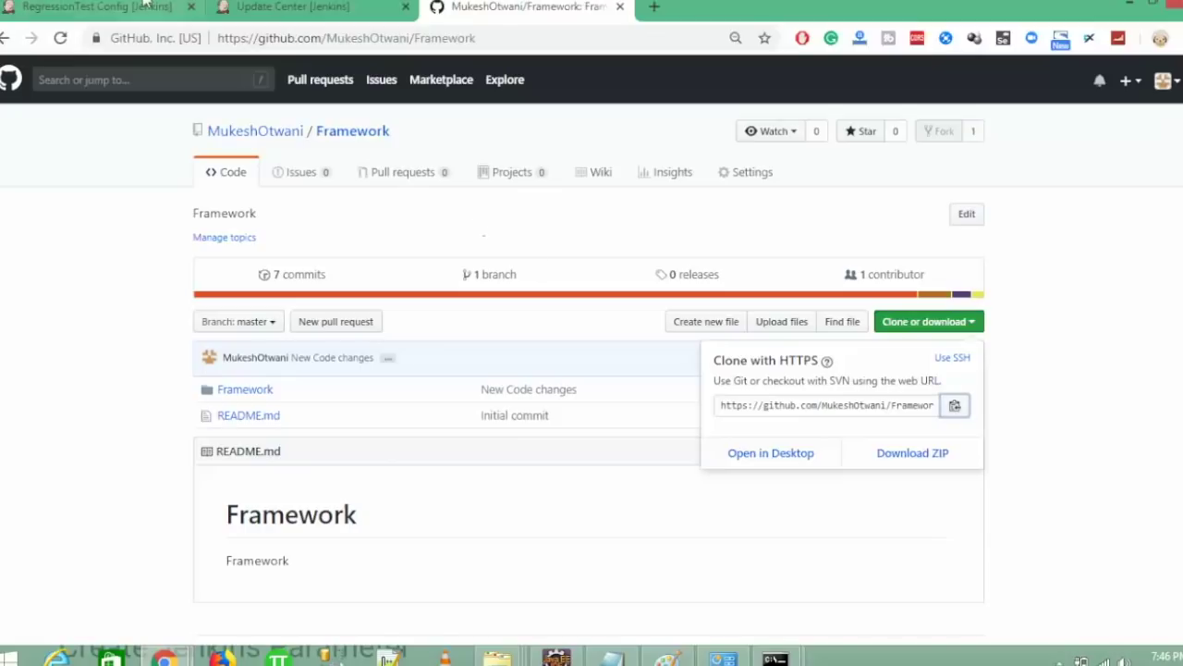
click(123, 6)
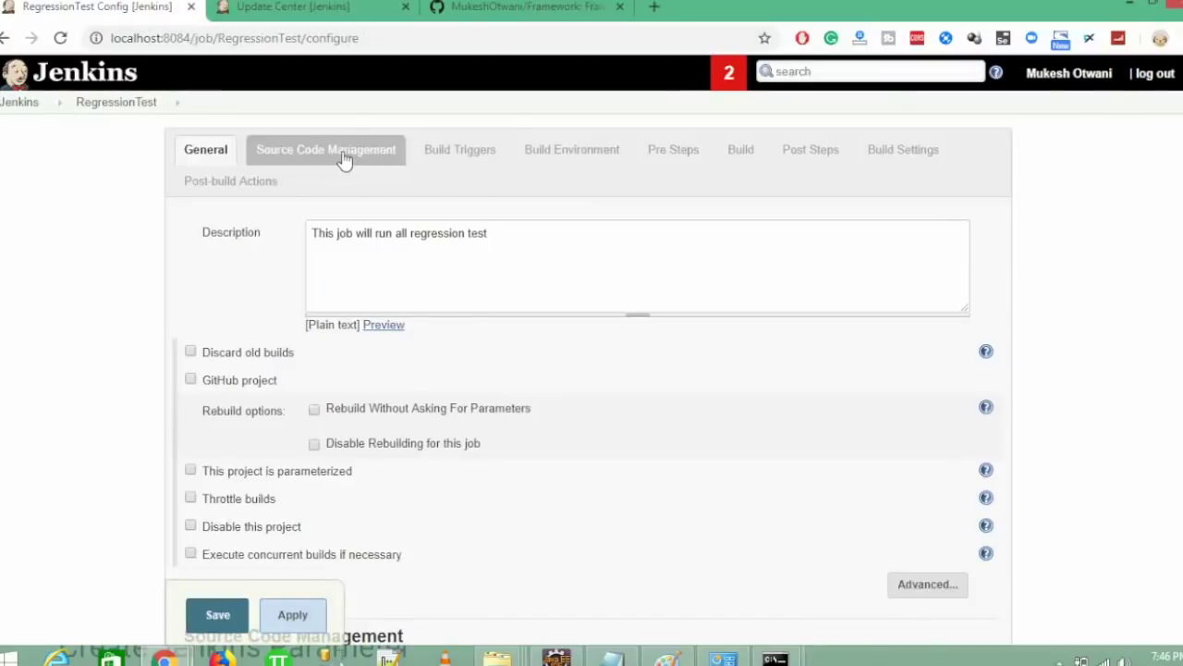
- Set Source Code Management to Git with the pasted Framework repository URL
click(343, 157)
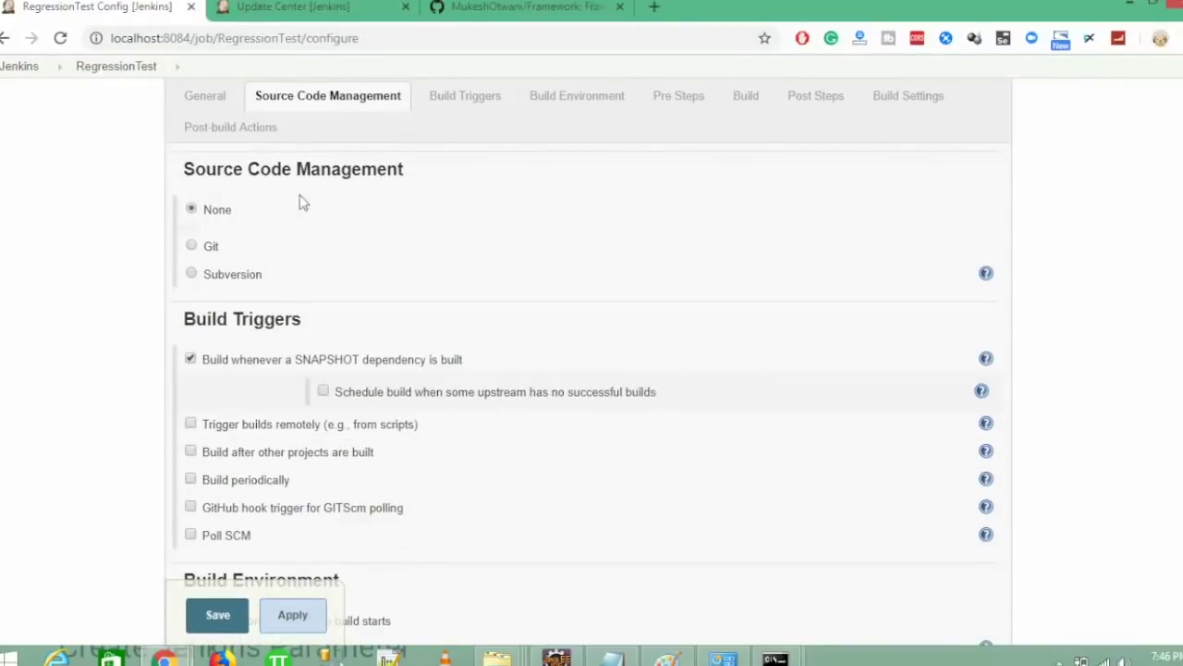
click(208, 247)
click(474, 294)
key(ctrl+v)
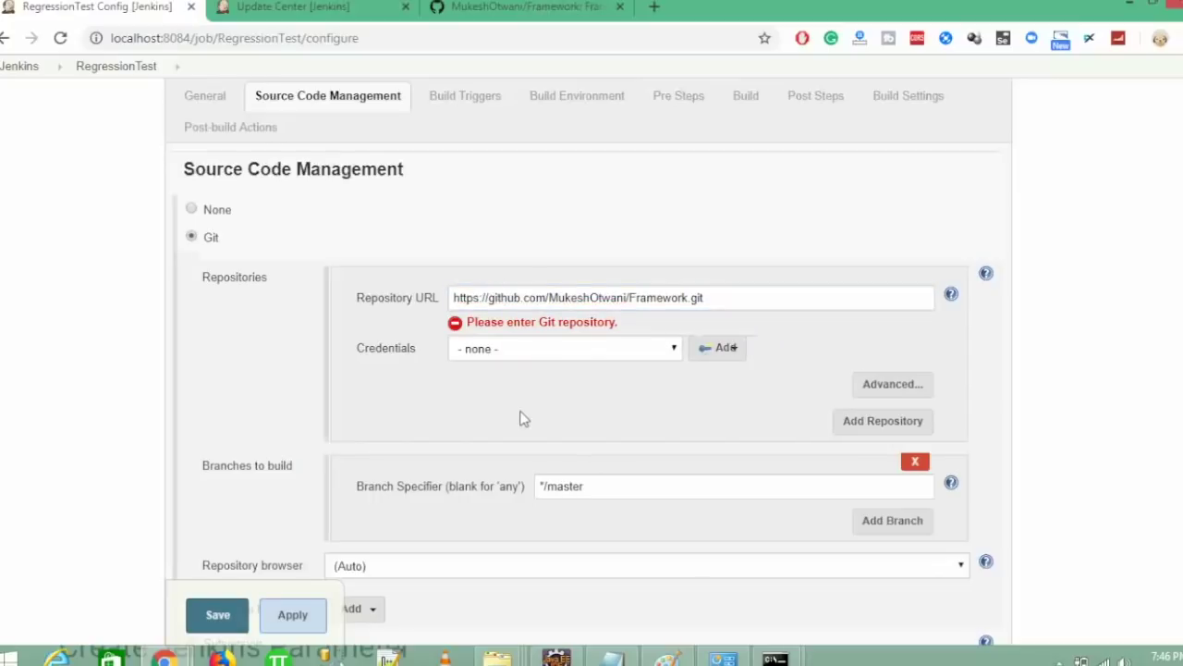
- Start adding a new credential to the Jenkins credentials store
click(583, 354)
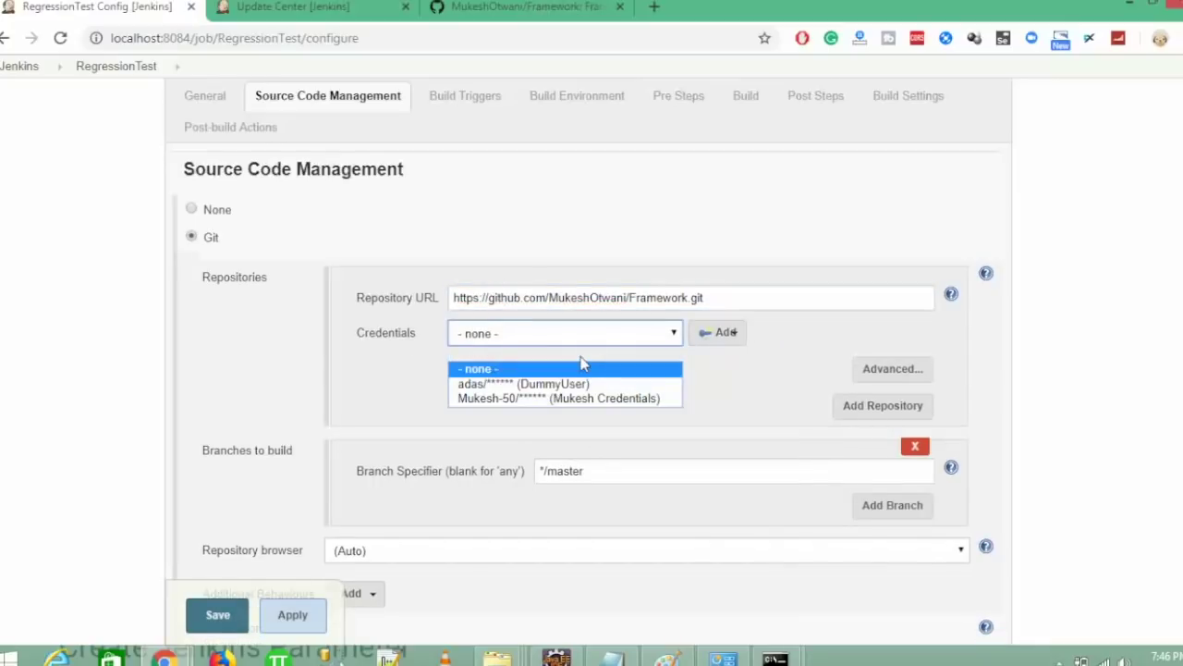
click(384, 388)
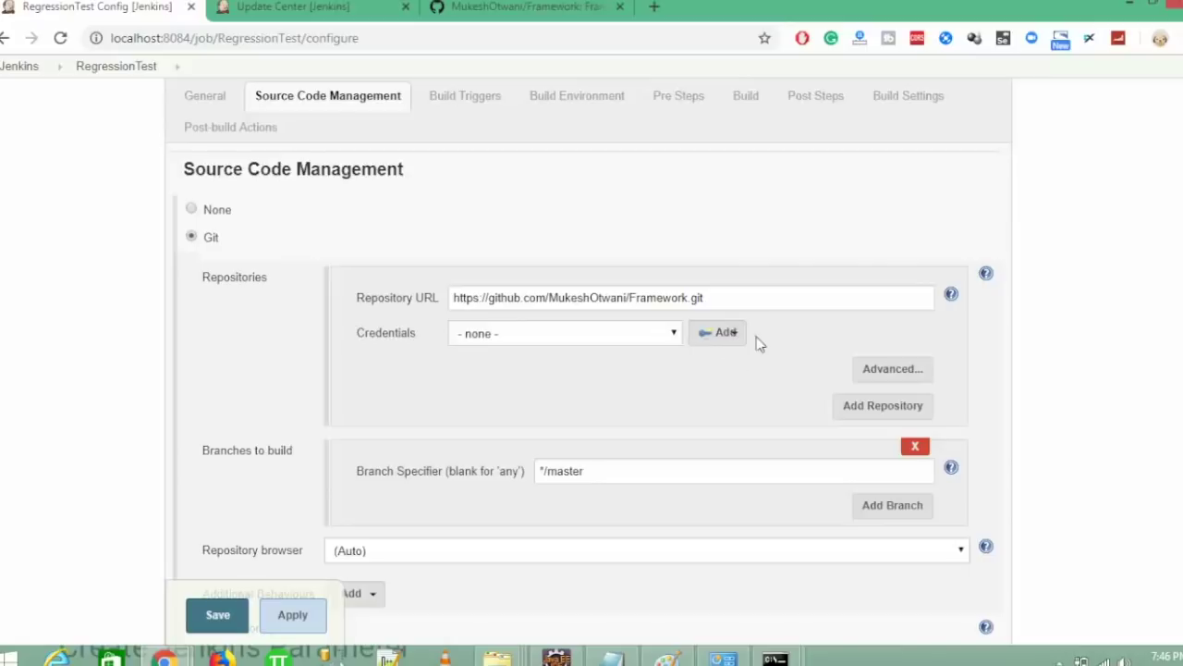
click(717, 334)
click(739, 363)
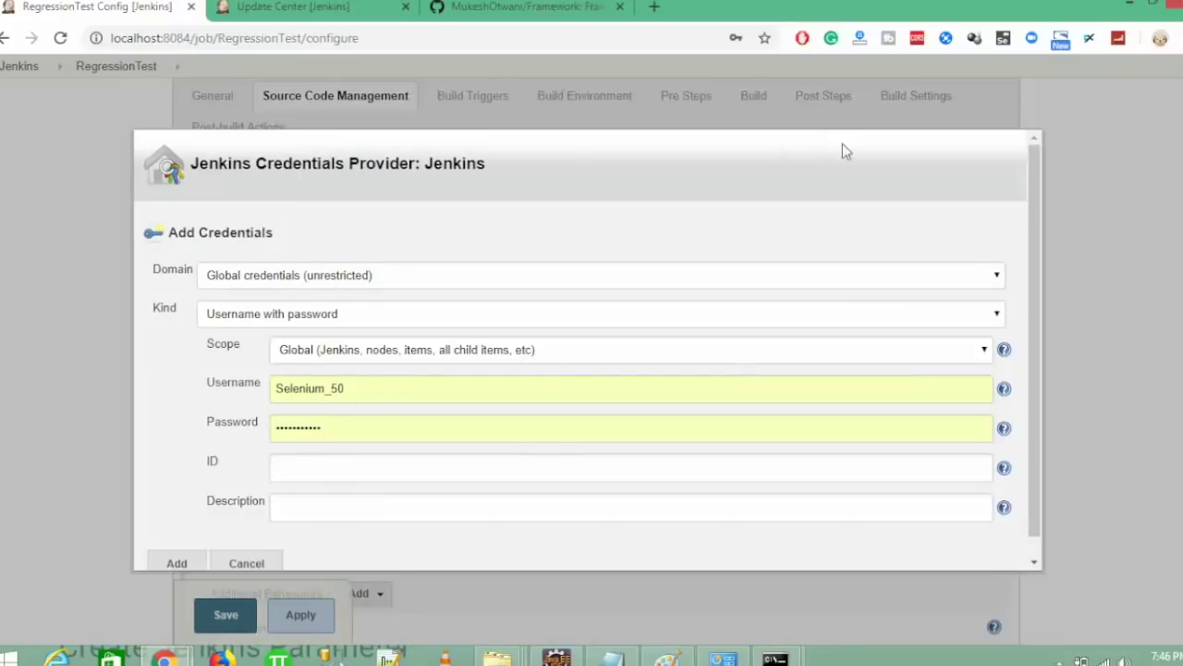
- Keep the 'Username with password' kind and enter the GitHub account username
click(367, 315)
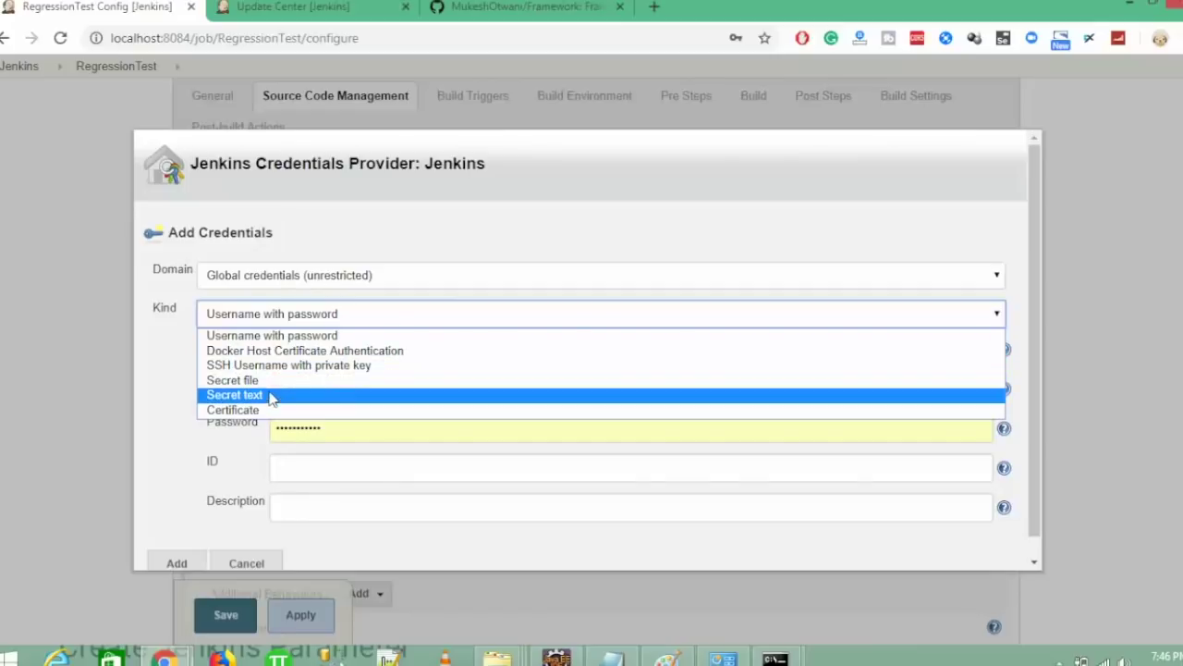
click(312, 338)
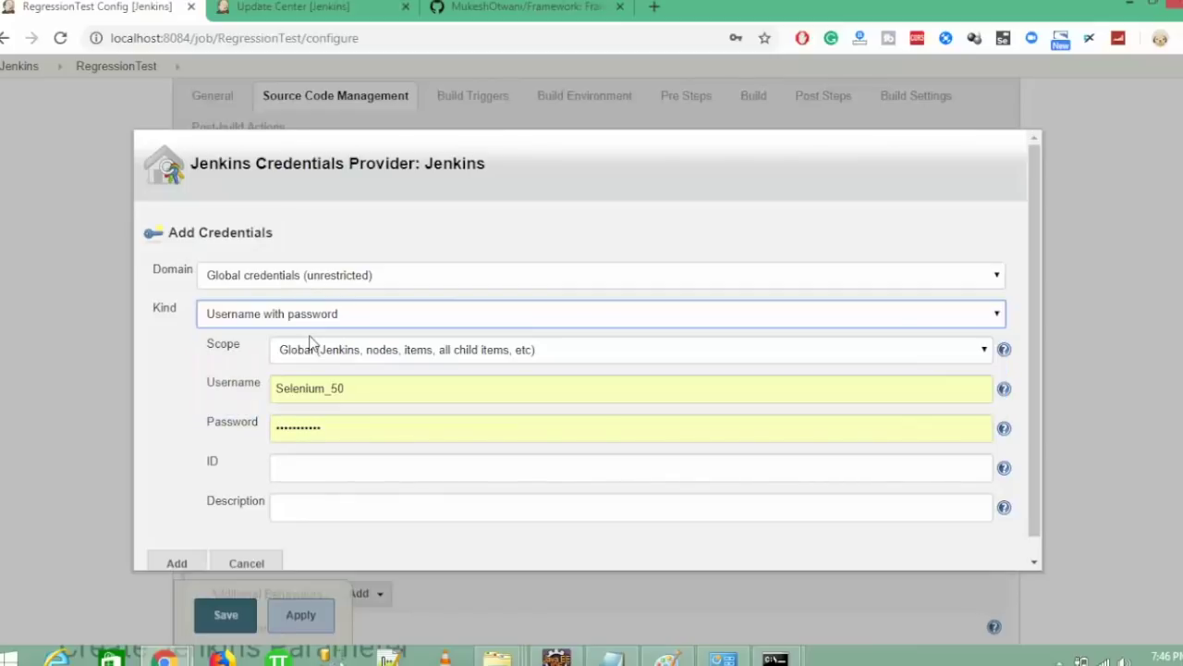
double_click(383, 384)
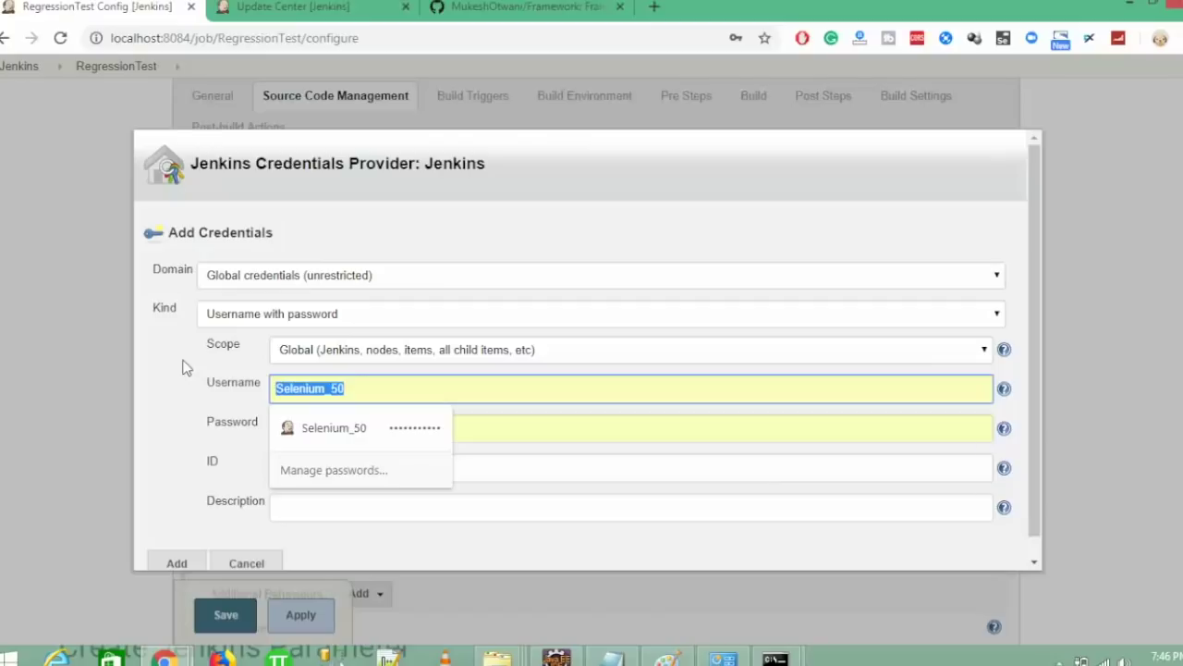
key(BackSpace)
text(m)
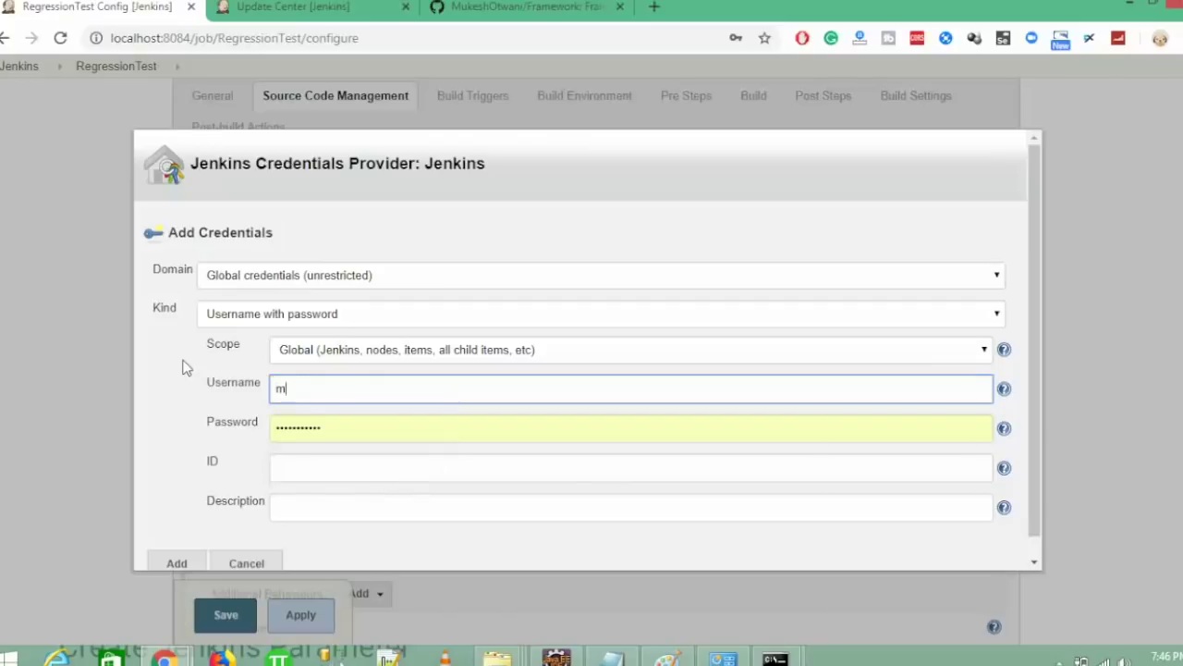
text(ukeshotwani)
key(BackSpace)
key(BackSpace)
key(BackSpace)
key(BackSpace)
key(BackSpace)
key(BackSpace)
key(BackSpace)
key(BackSpace)
key(BackSpace)
key(BackSpace)
key(BackSpace)
key(BackSpace)
text(MukeshOtwani)
- Enter the account password, describe the credential as 'Official account', and add it
key(Tab)
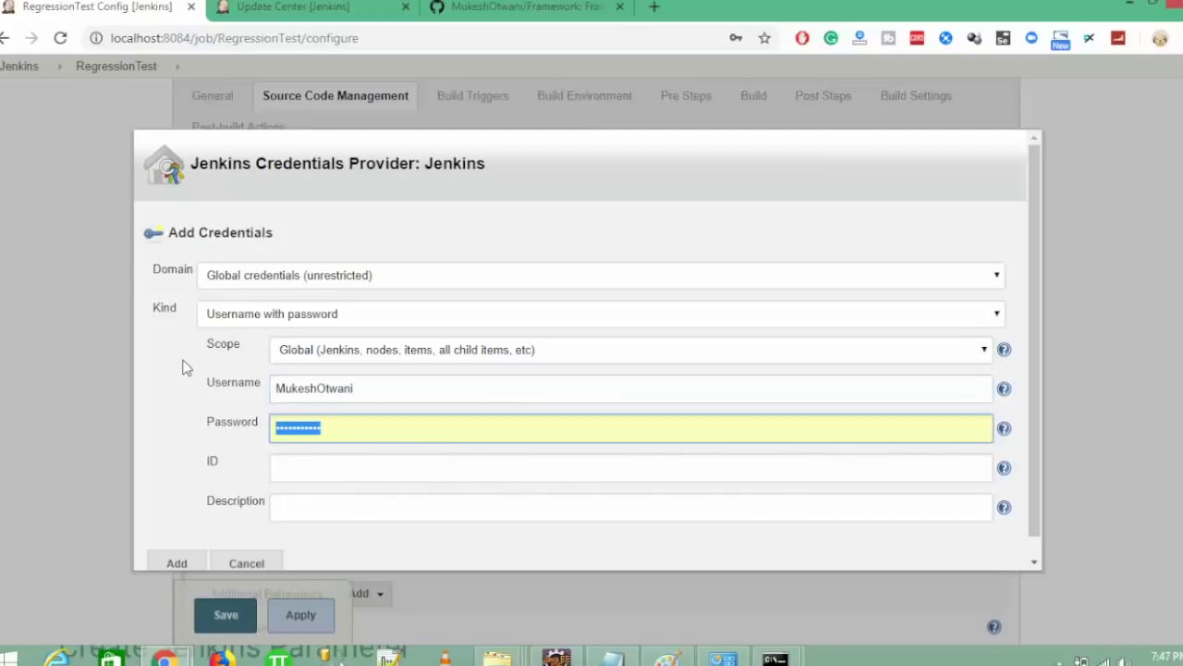
text(m)
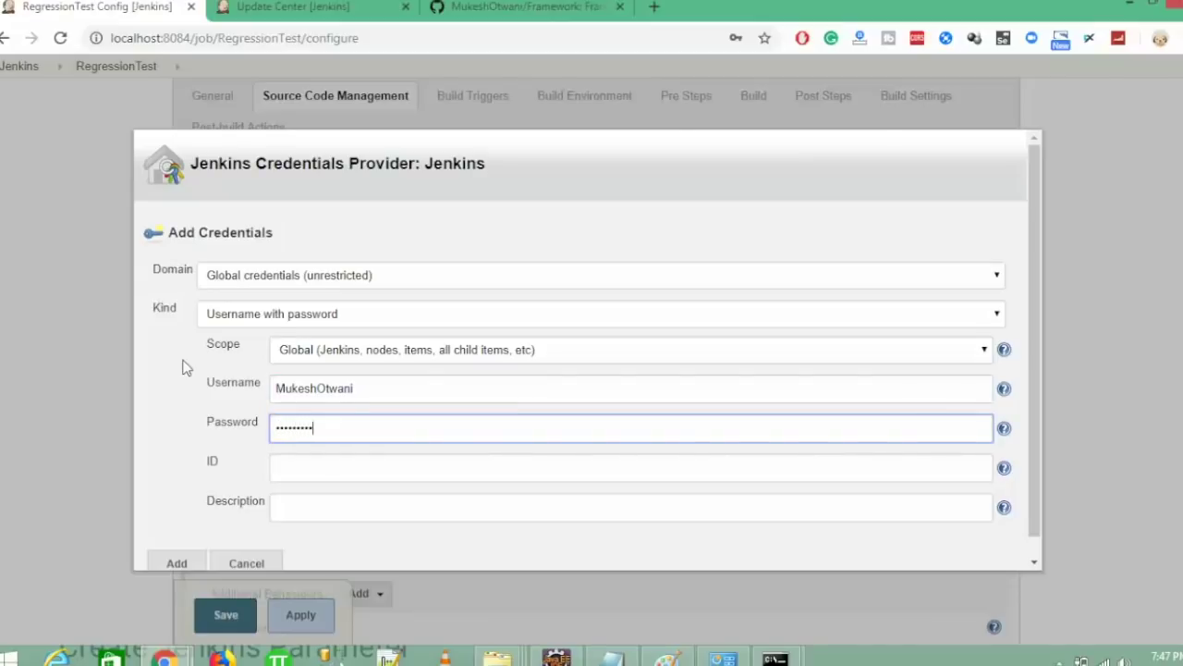
click(289, 500)
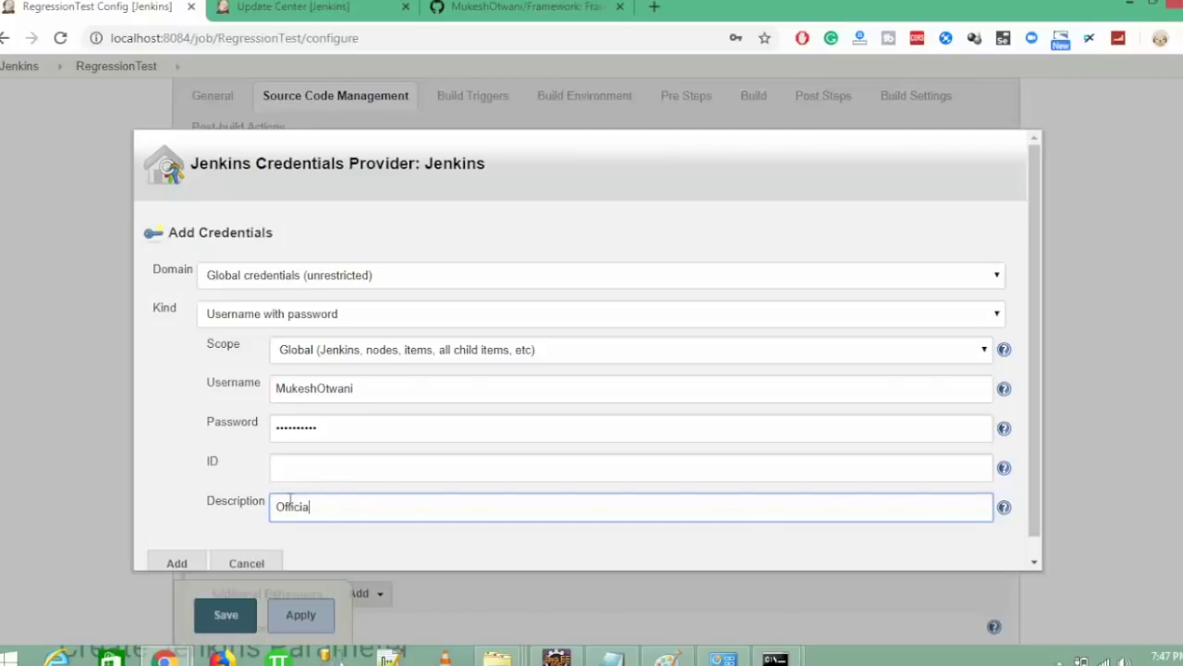
text(Official account)
click(176, 563)
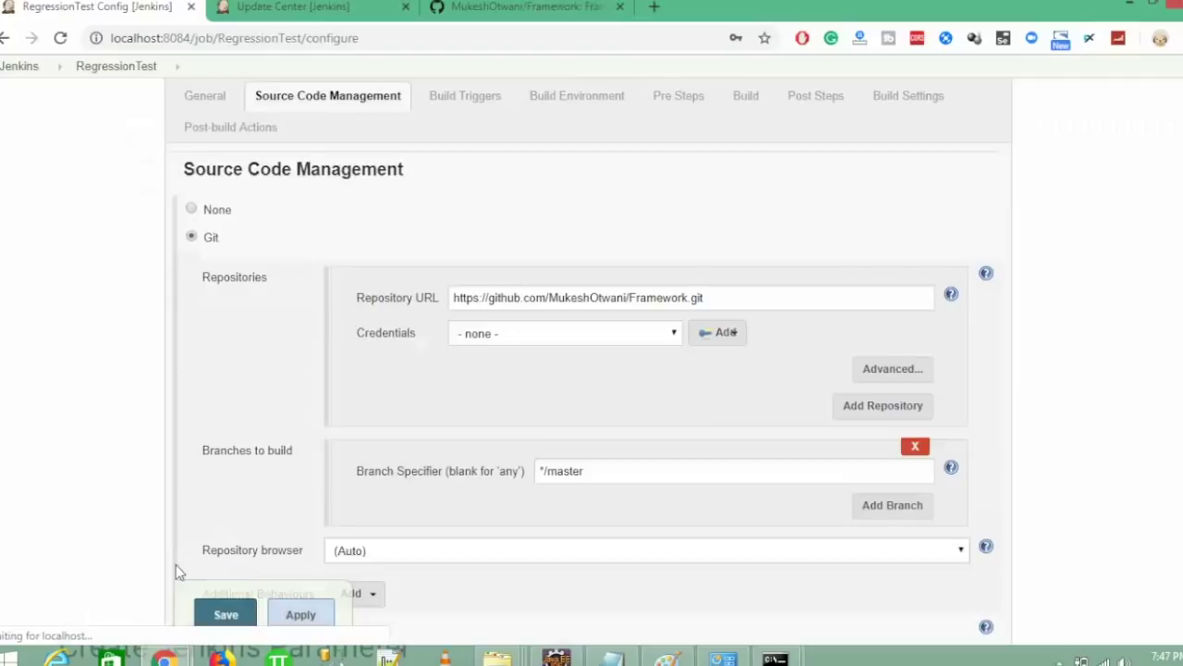
- Select the 'Official account' credential for the Git repository
click(531, 344)
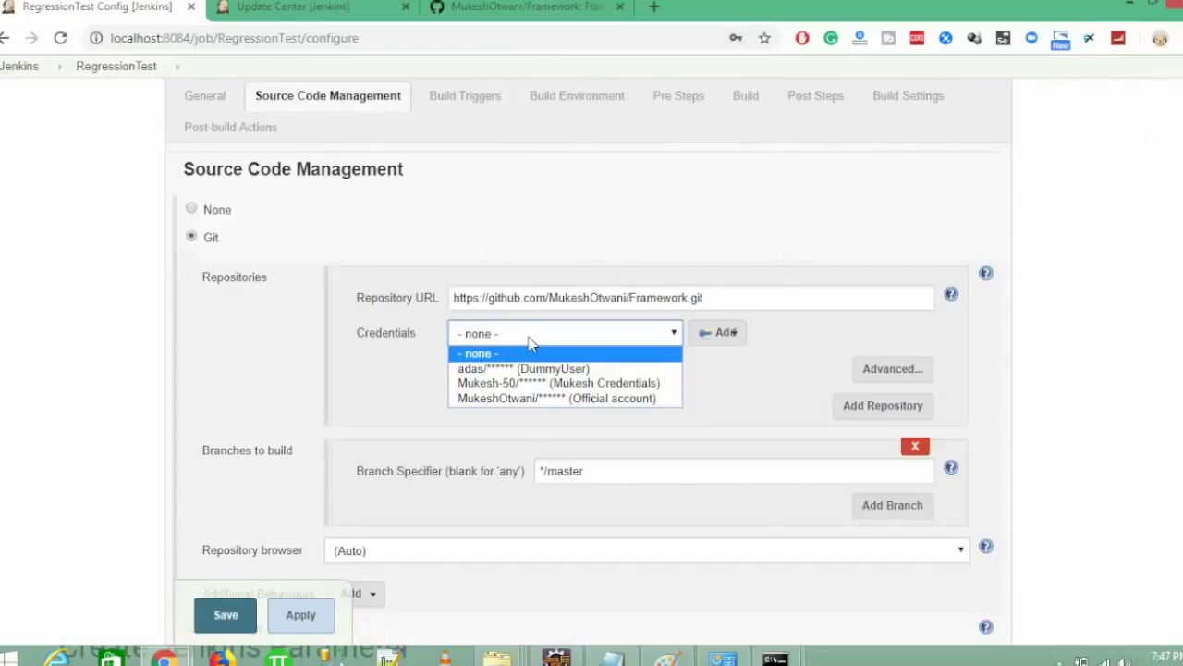
click(608, 399)
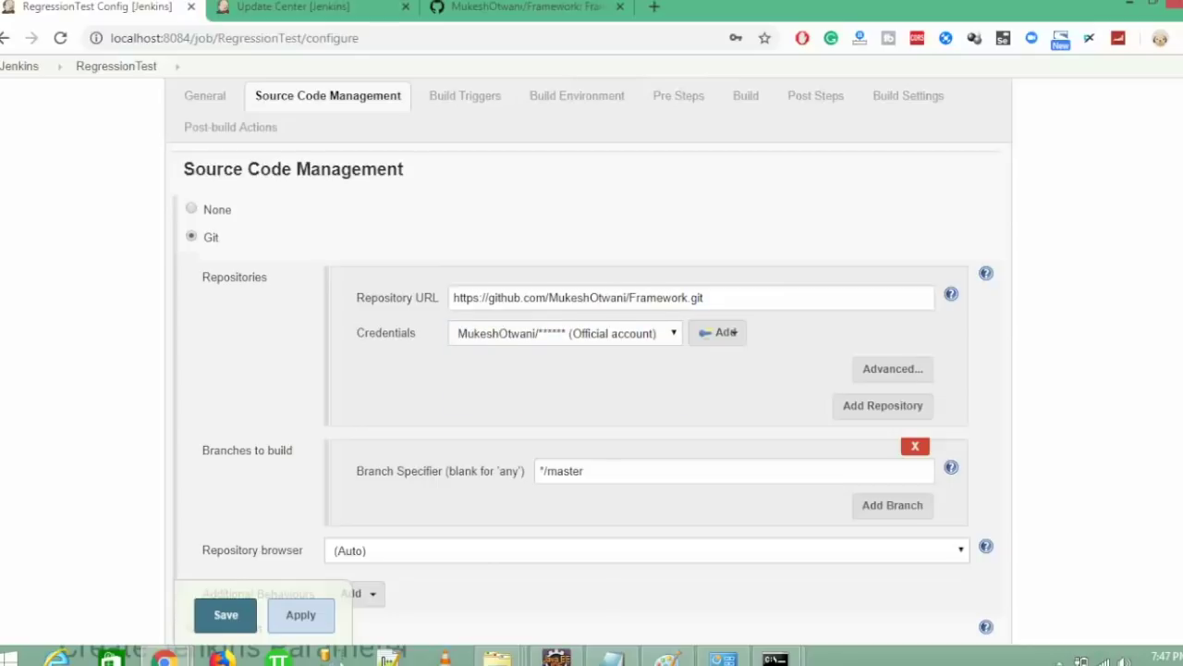
scroll(733, 333, down, 6)
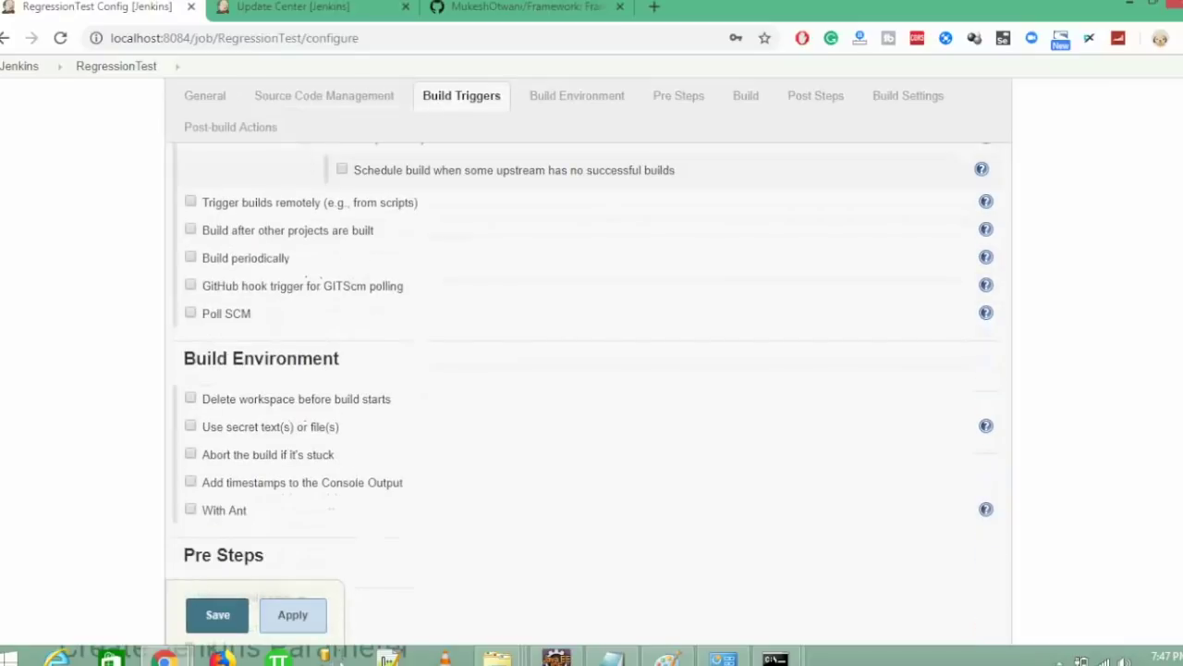
scroll(819, 439, down, 4)
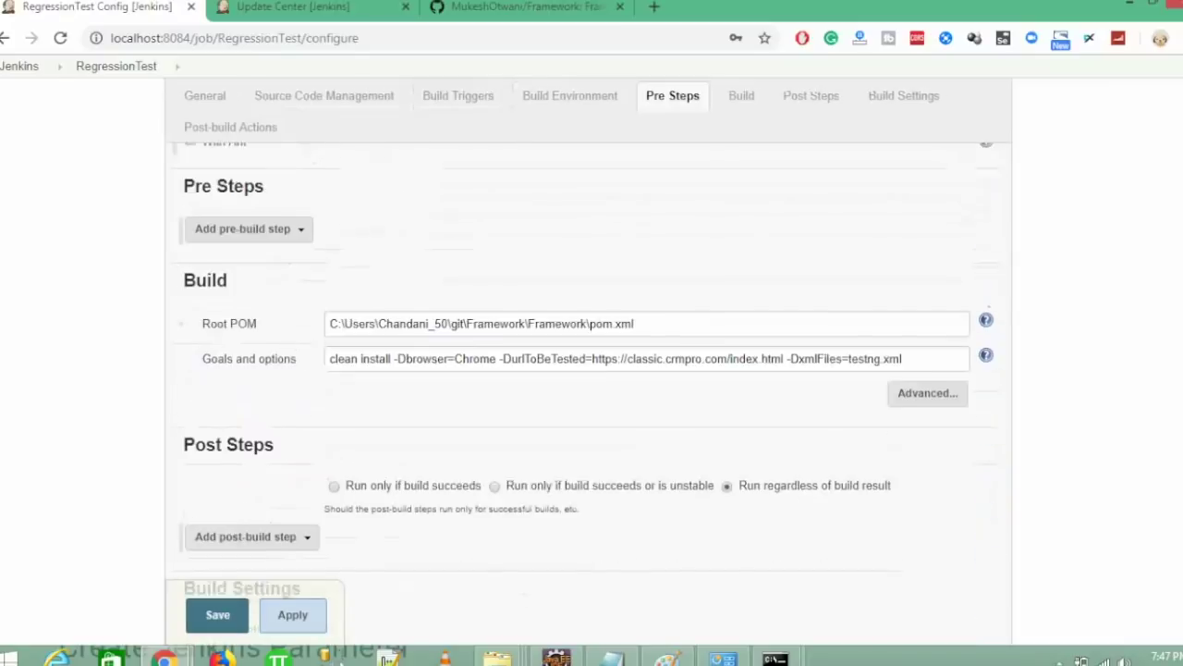
- Trim the Build Root POM path down to just 'pom.xml'
click(589, 316)
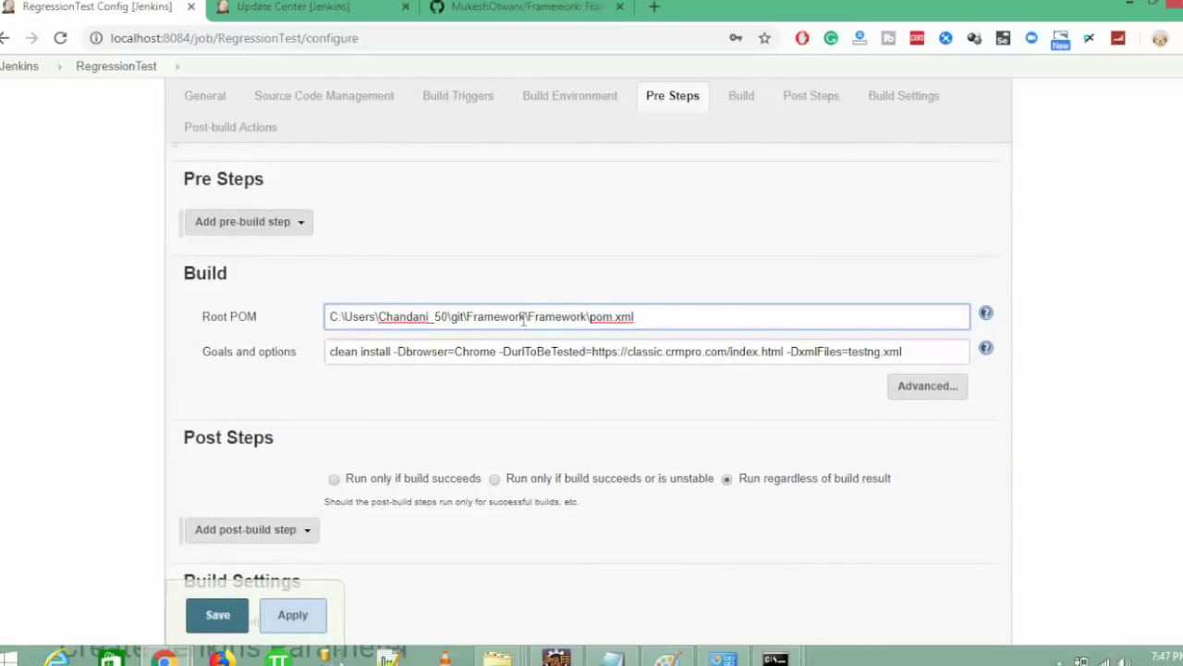
key(shift+Home)
key(BackSpace)
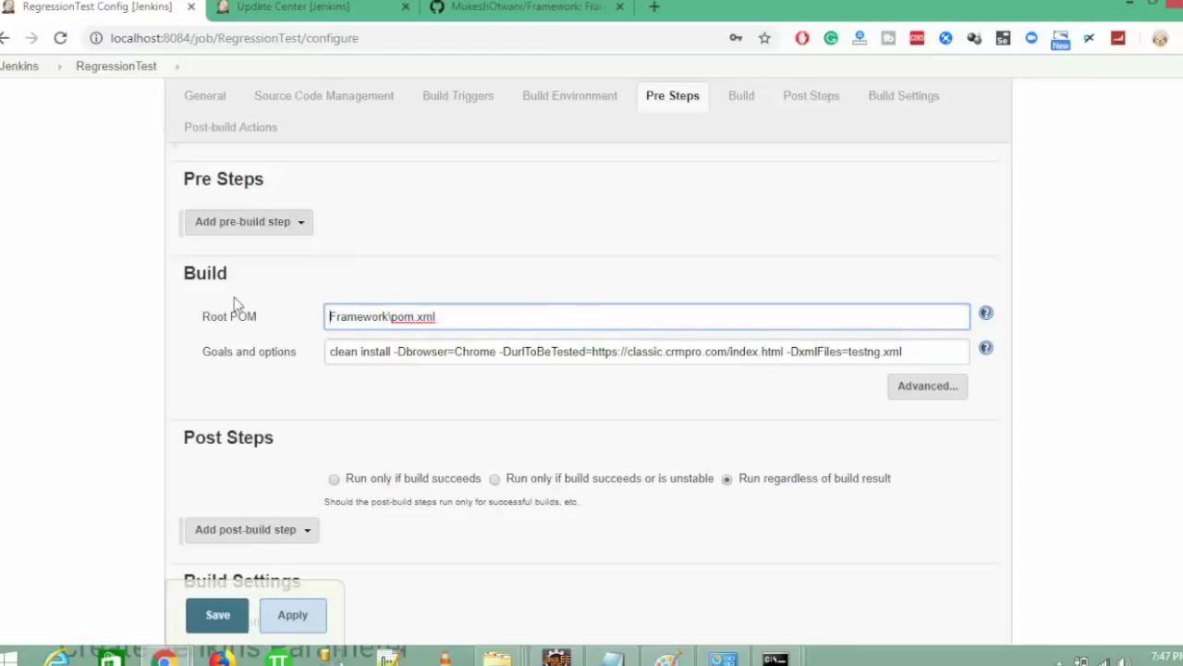
key(Delete)
key(Delete)
key(Delete)
key(Delete)
key(Delete)
key(Delete)
key(Delete)
key(Delete)
key(Delete)
key(Delete)
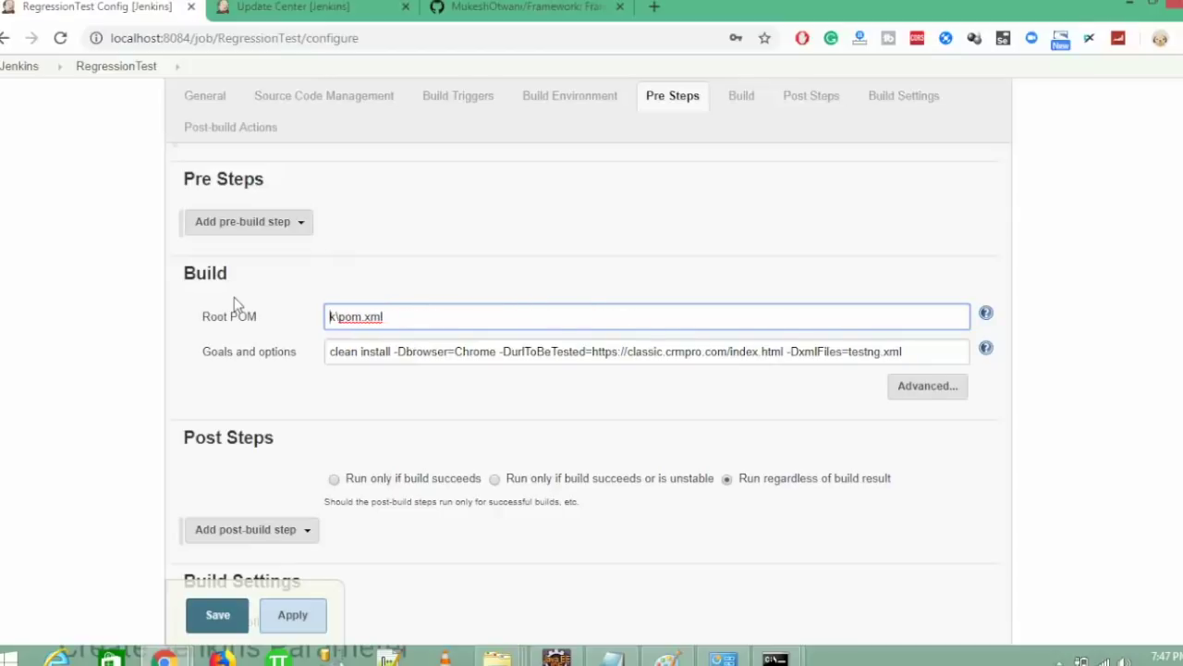
click(169, 402)
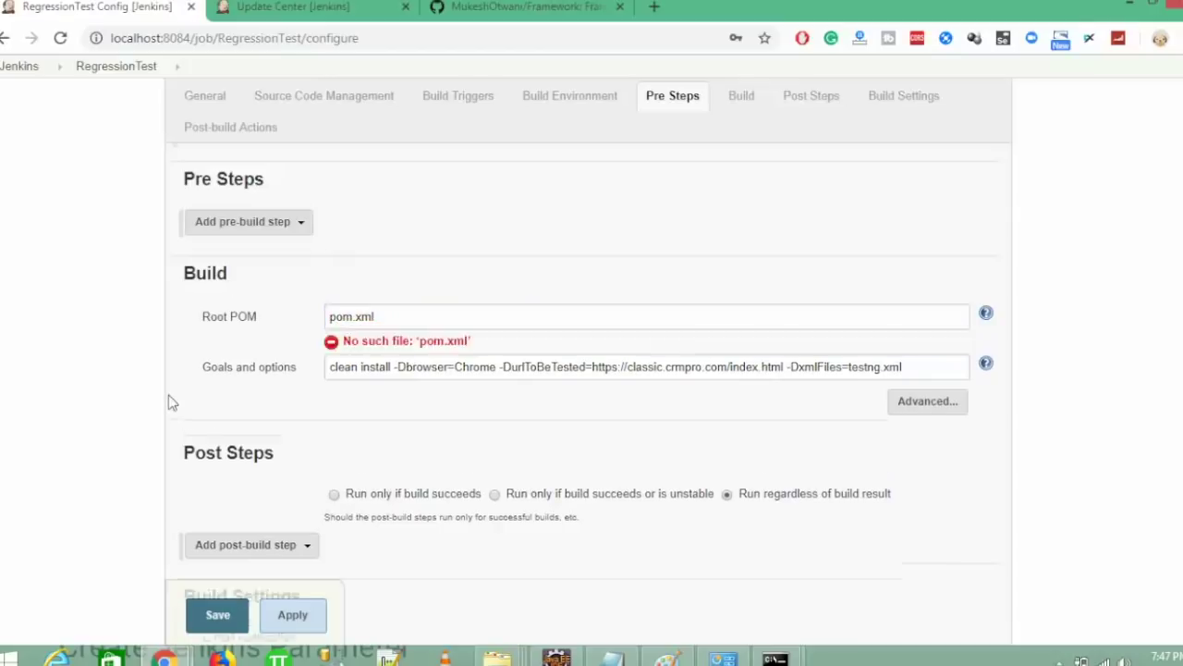
drag(402, 317, 257, 315)
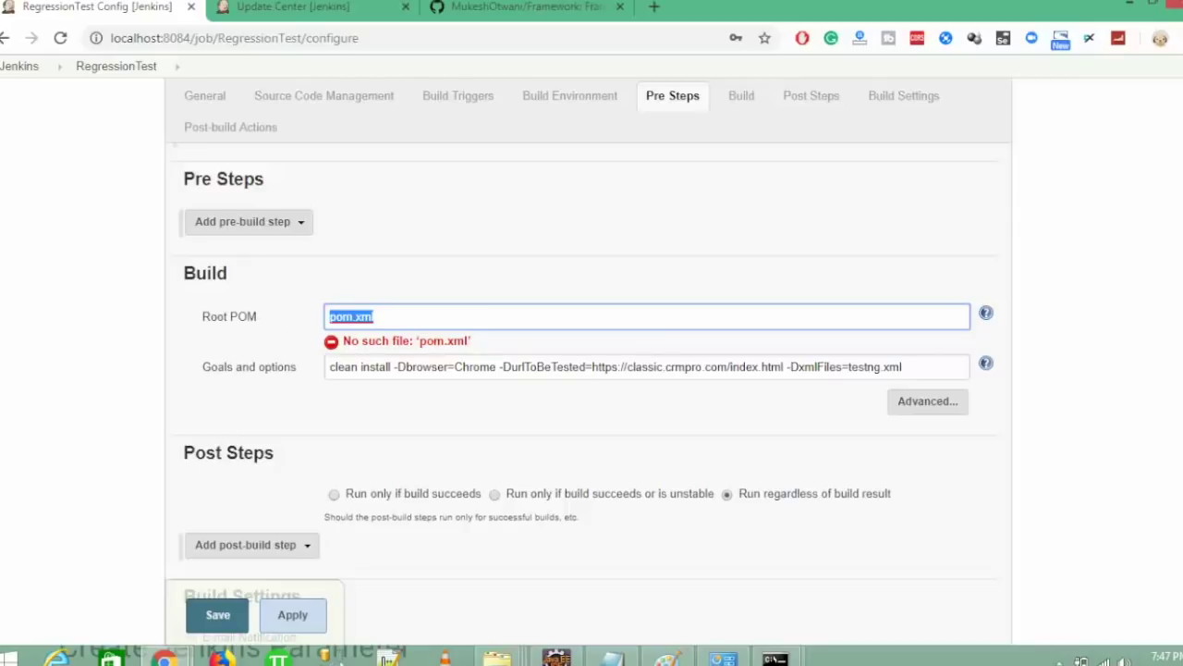
scroll(588, 395, up, 10)
scroll(588, 395, down, 4)
scroll(728, 440, down, 2)
scroll(727, 440, up, 8)
scroll(728, 440, down, 1)
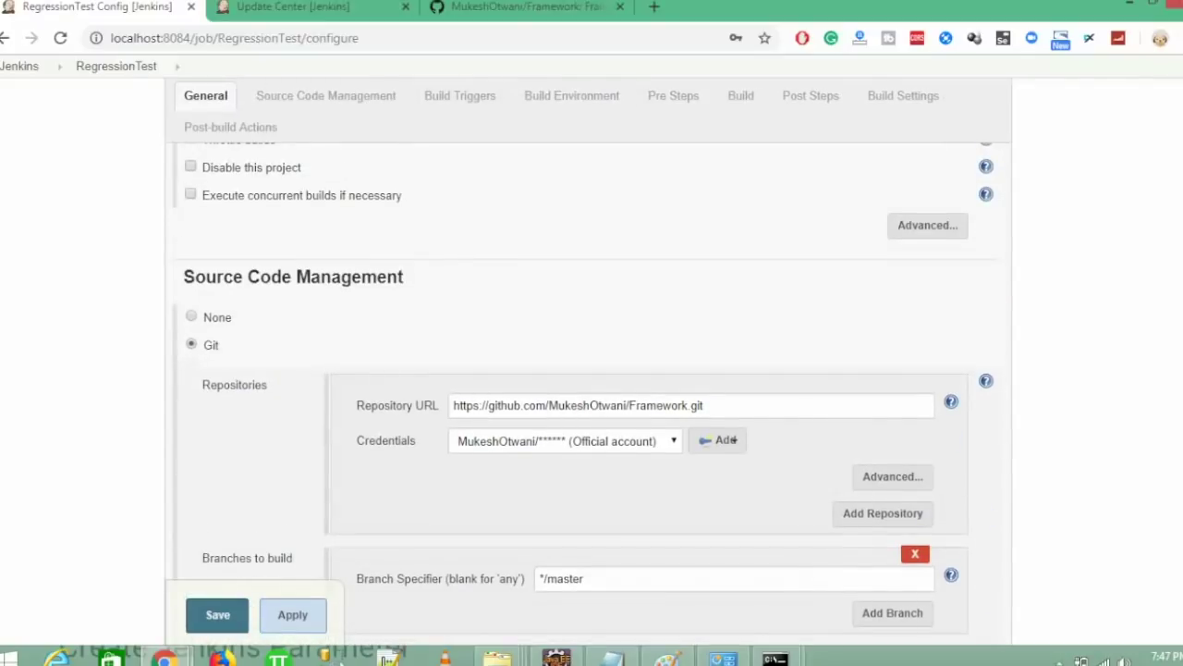
scroll(728, 440, down, 2)
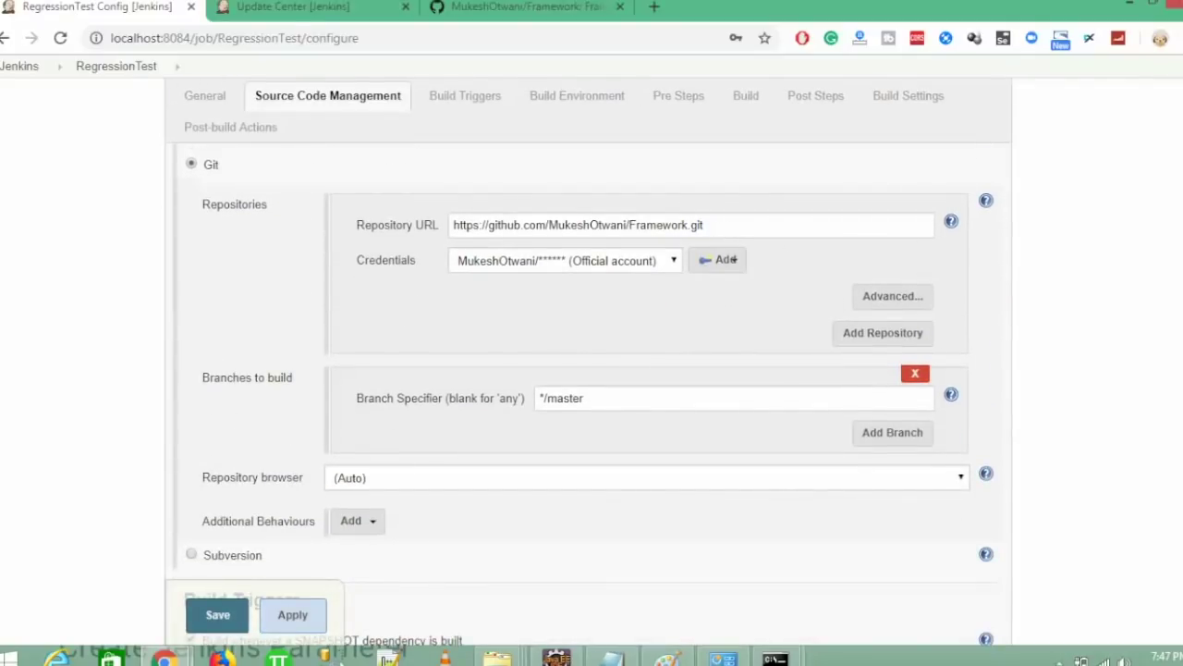
- Browse the Framework repository to the inner Framework folder holding pom.xml, copy its name, and return to Jenkins
click(500, 9)
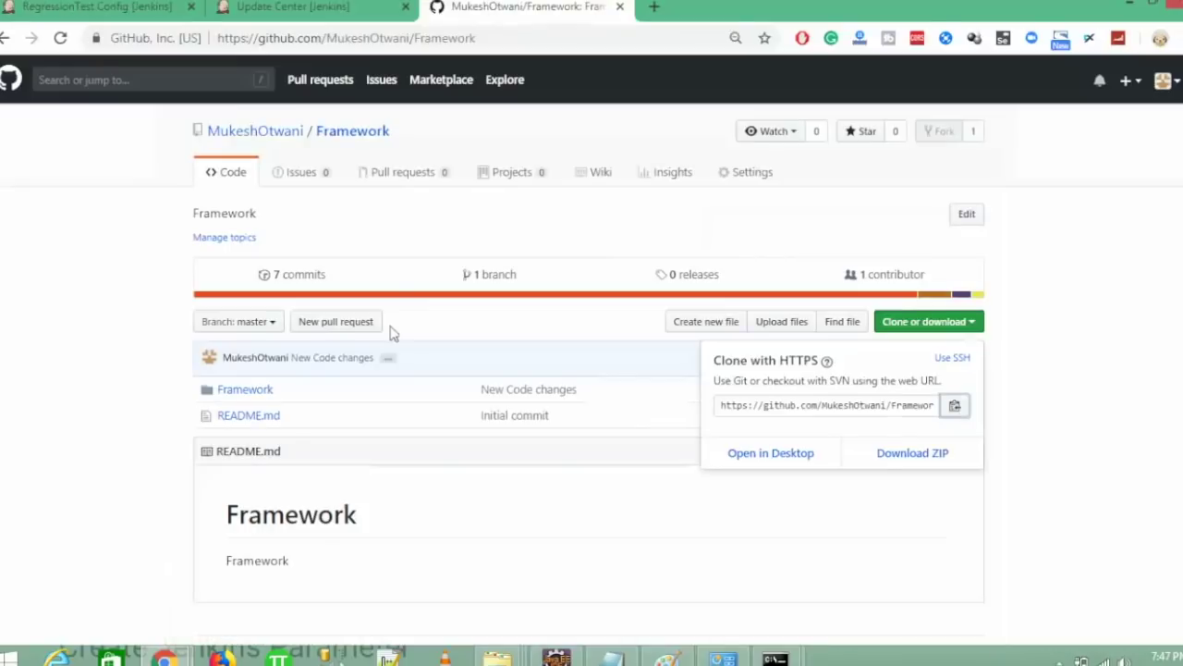
click(78, 470)
click(276, 136)
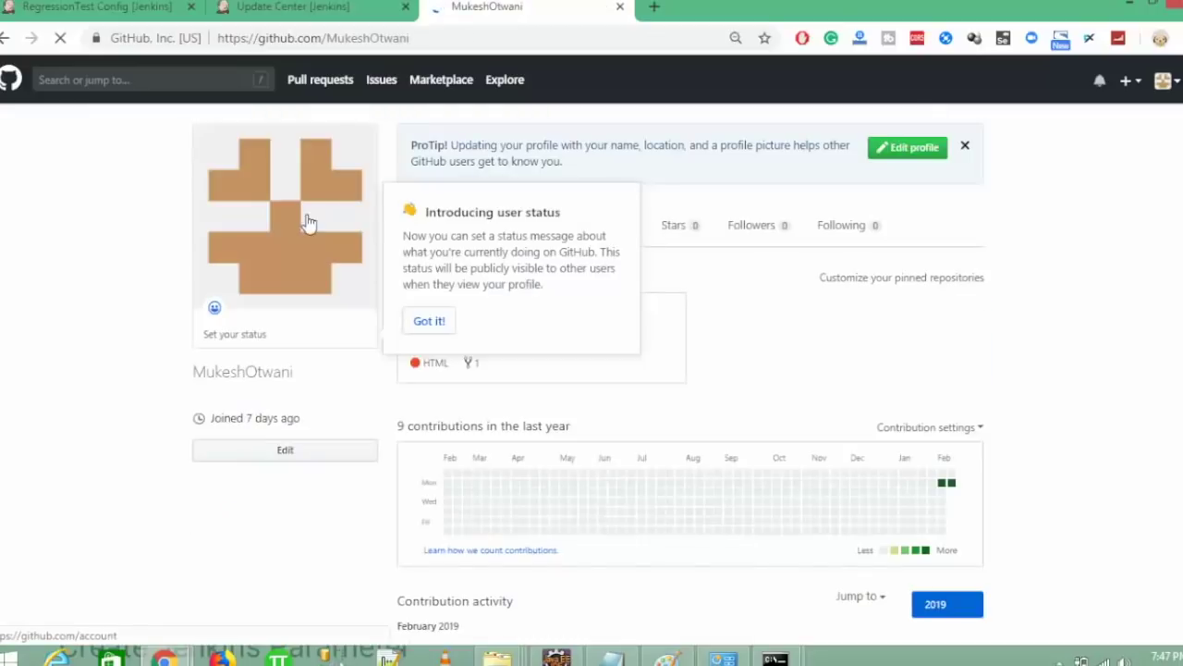
click(429, 321)
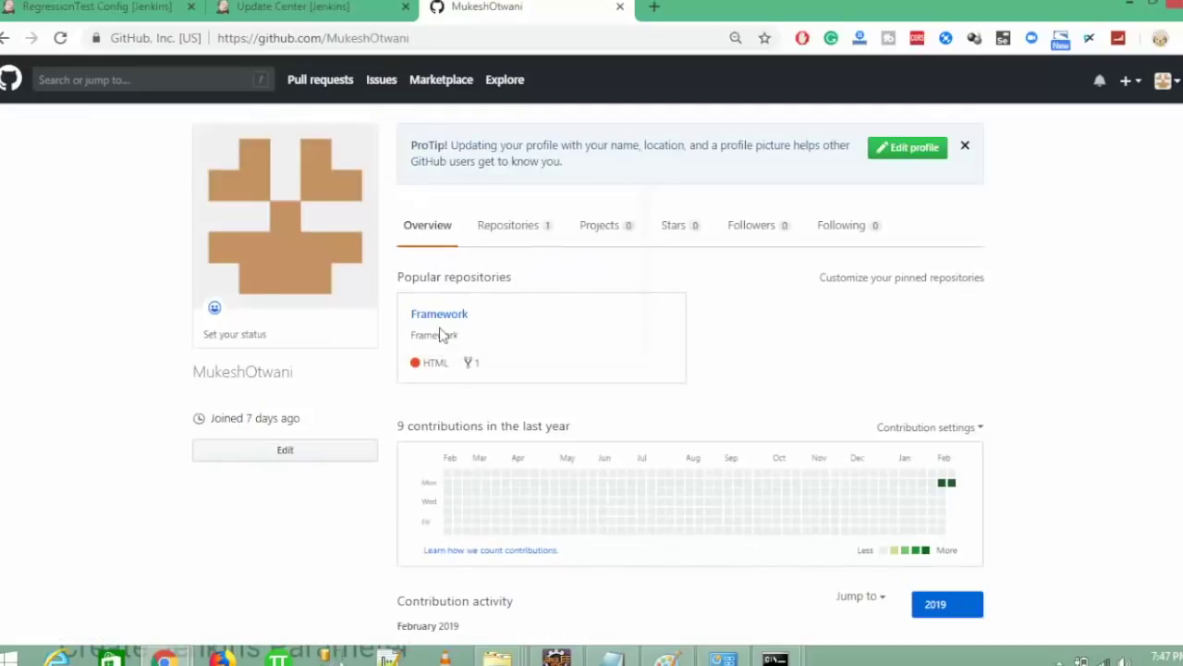
click(440, 315)
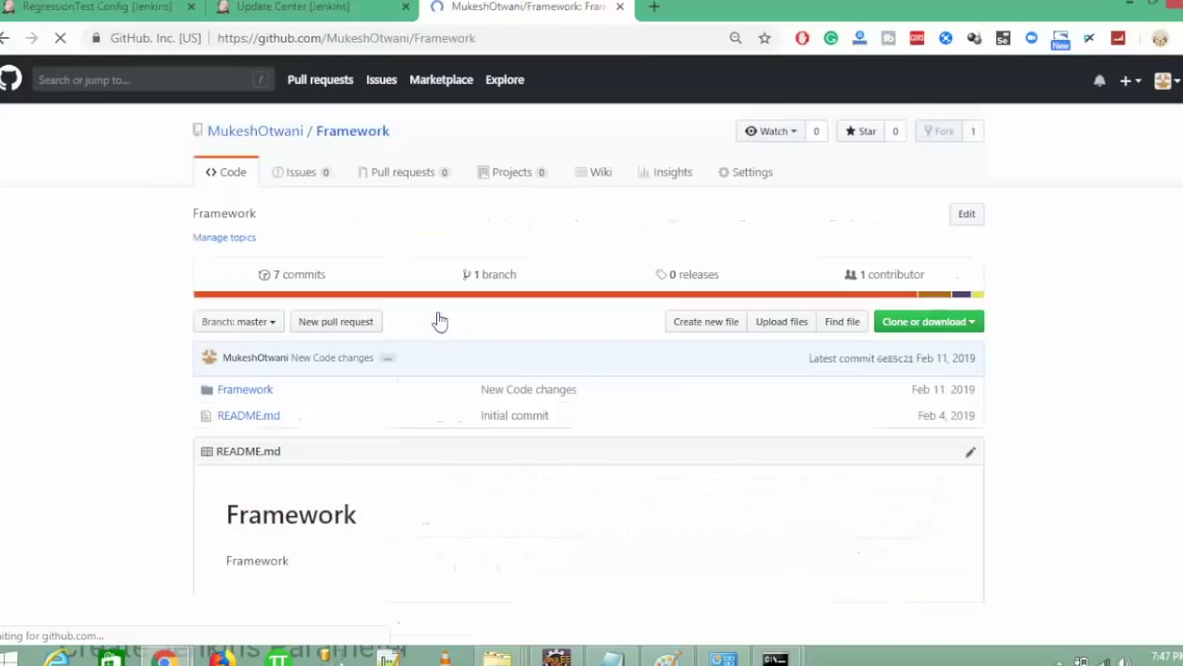
scroll(46, 500, down, 2)
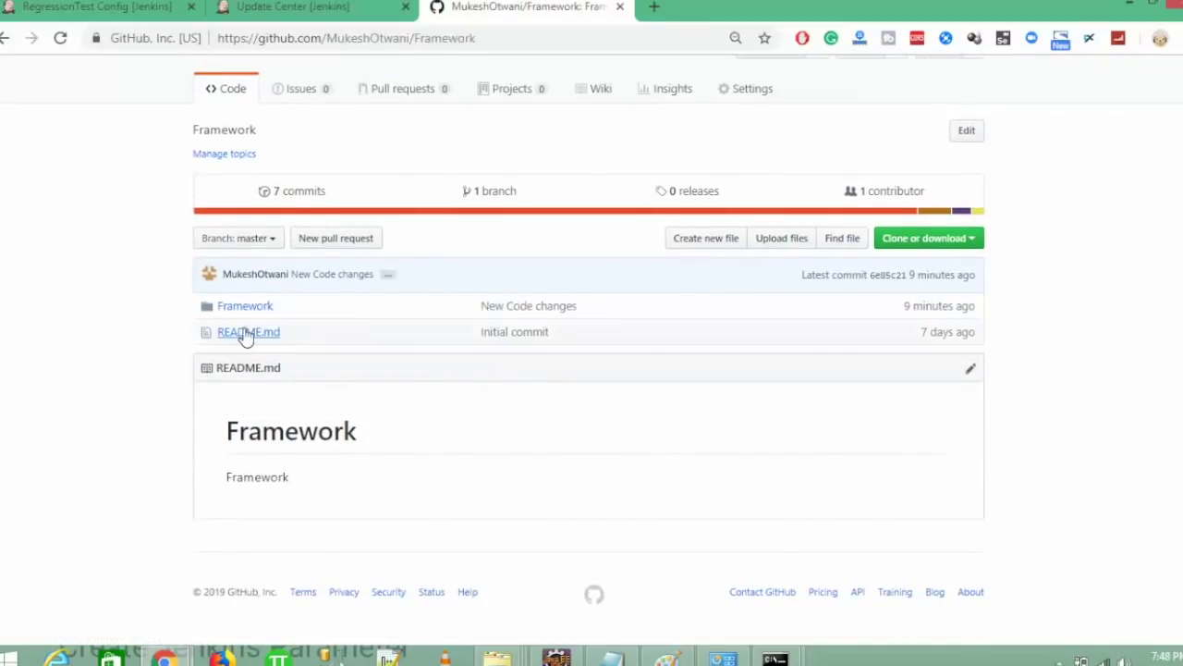
drag(225, 311, 223, 313)
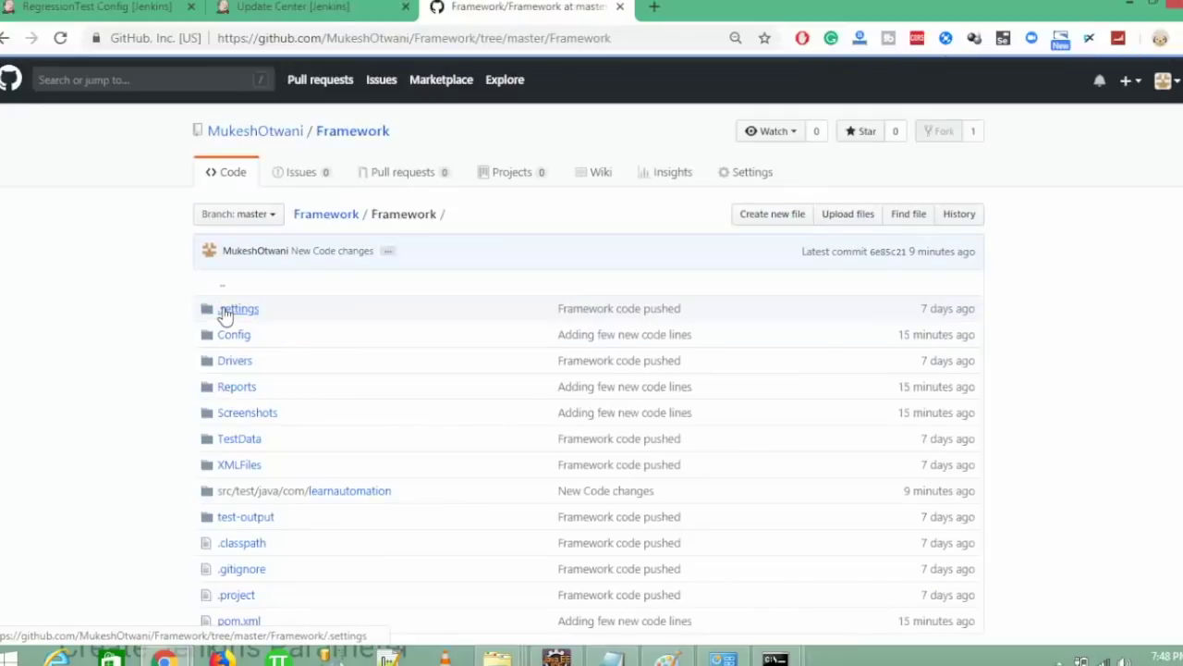
double_click(408, 216)
key(ctrl+c)
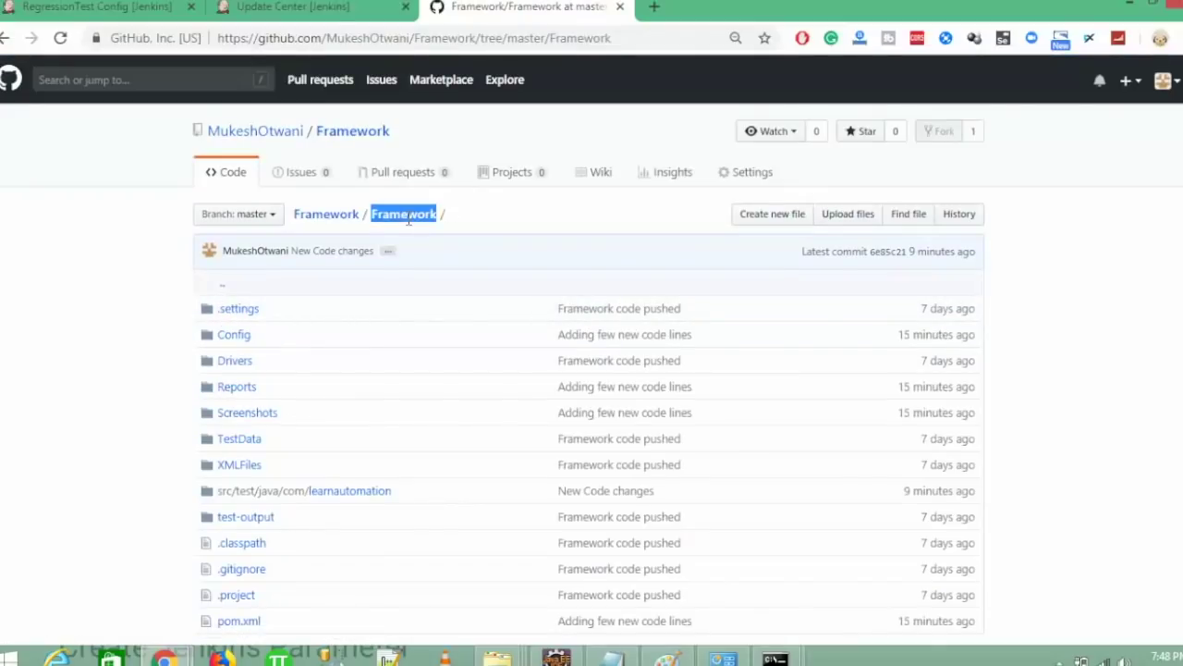
click(328, 11)
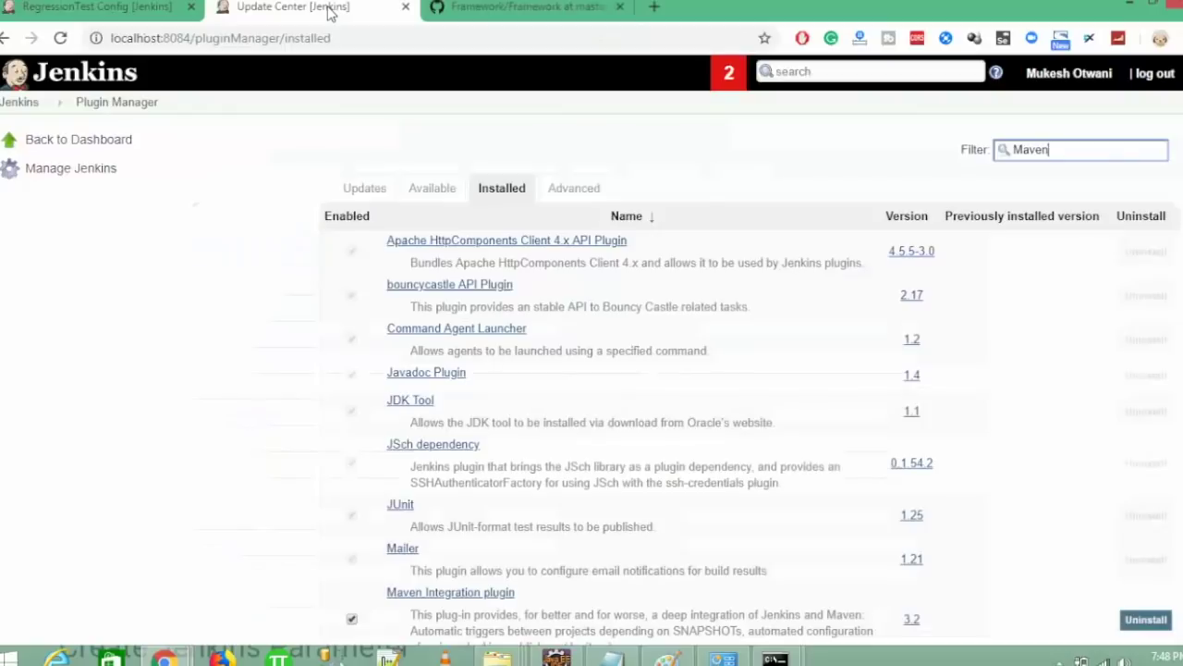
- Change the Root POM to 'Framework\pom.xml' and save the RegressionTest configuration
click(57, 5)
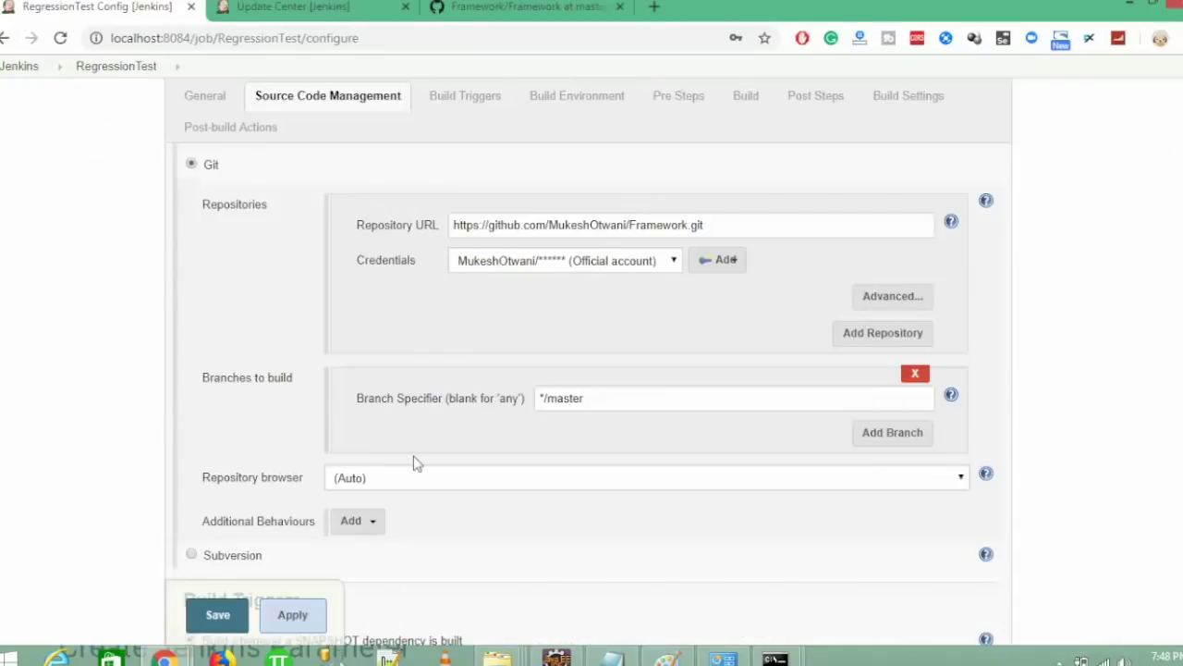
scroll(733, 260, down, 3)
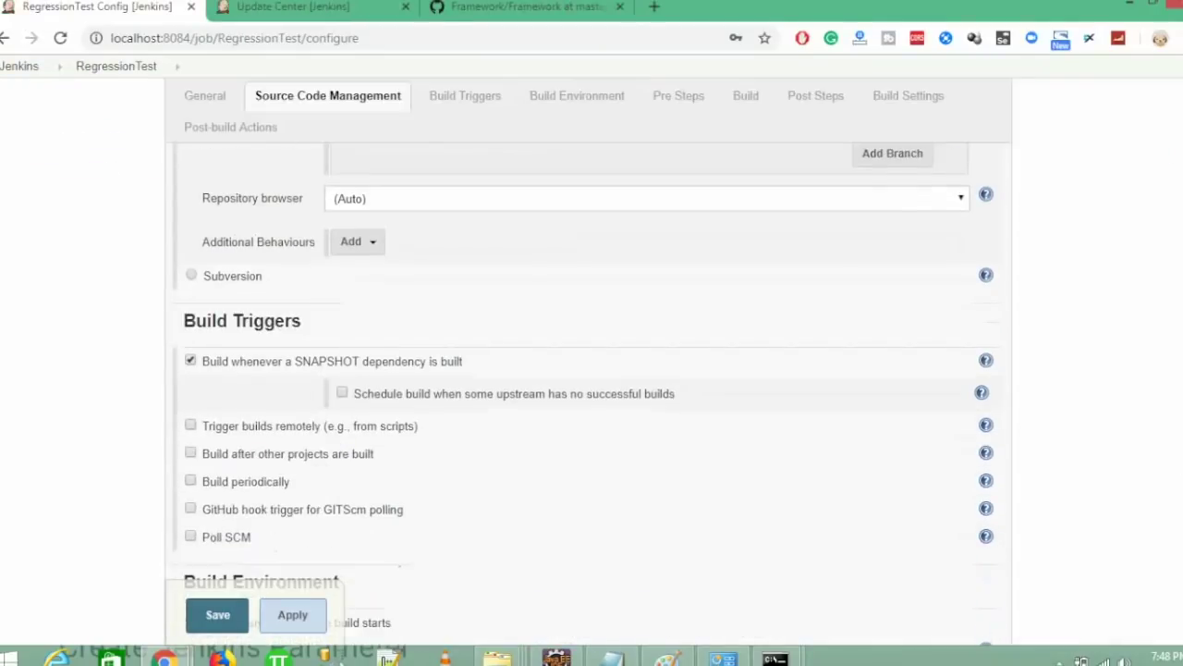
scroll(415, 422, down, 3)
scroll(618, 438, down, 5)
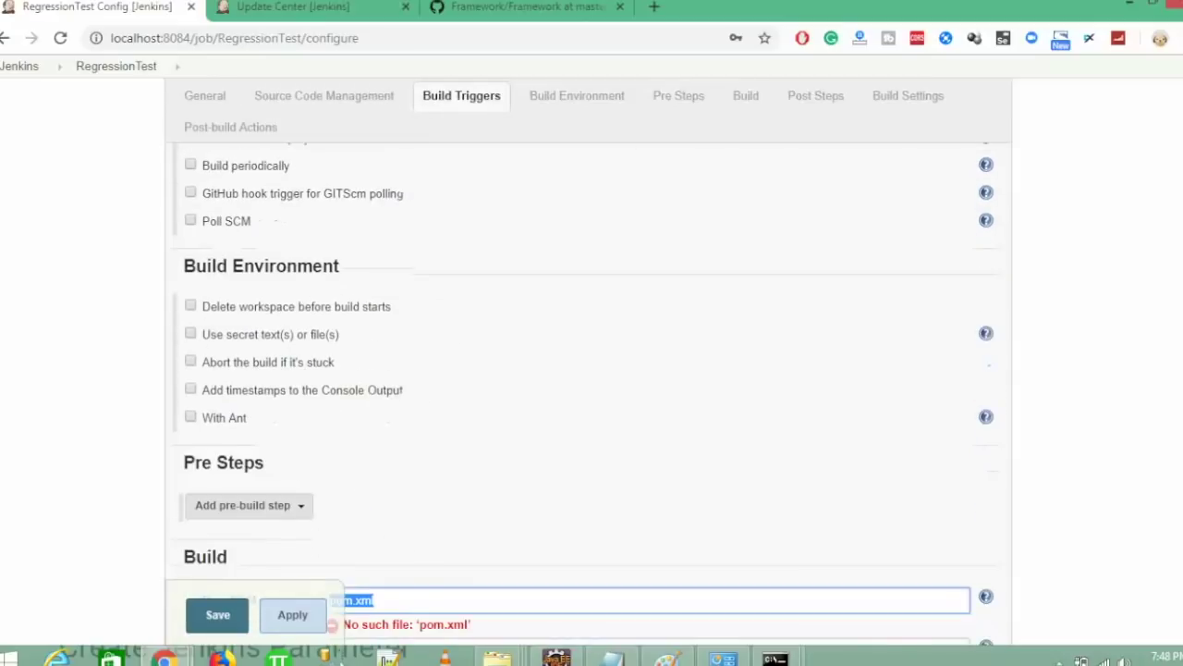
click(617, 439)
key(ctrl+v)
text(\)
click(174, 487)
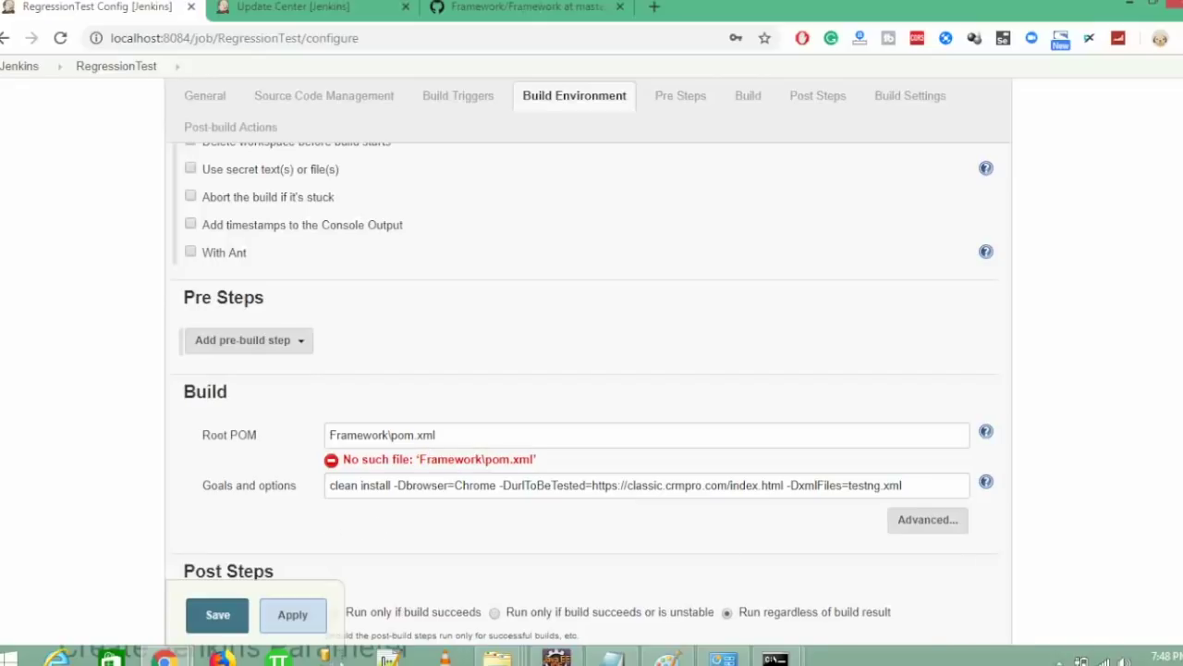
scroll(591, 361, down, 4)
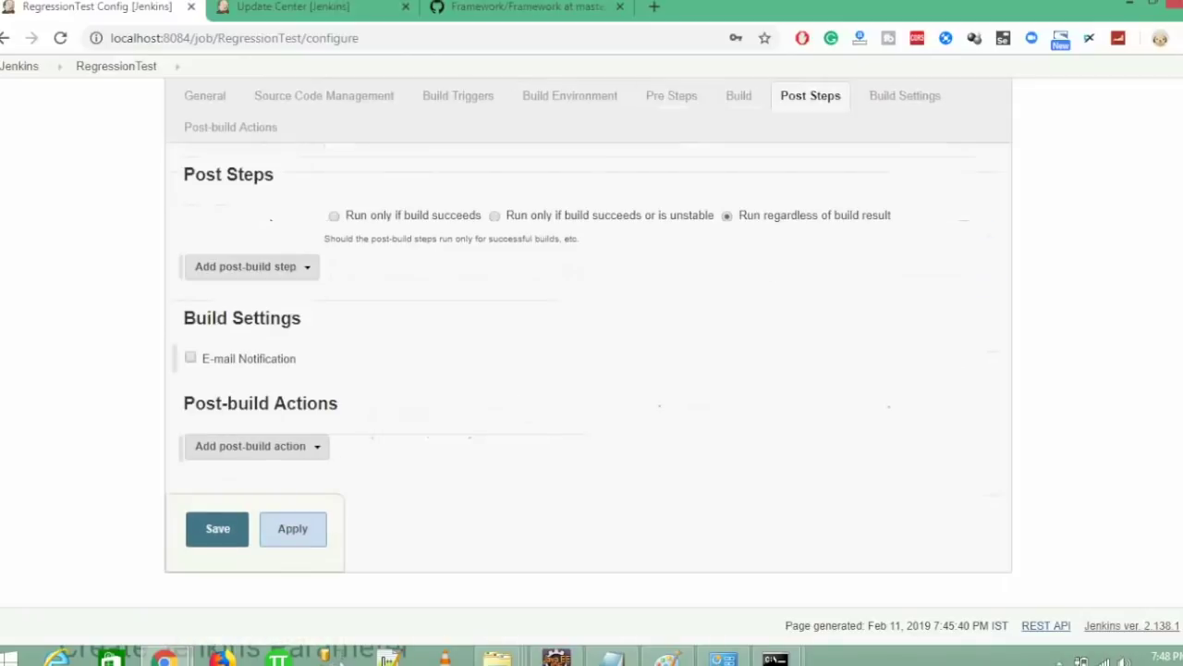
scroll(591, 361, up, 2)
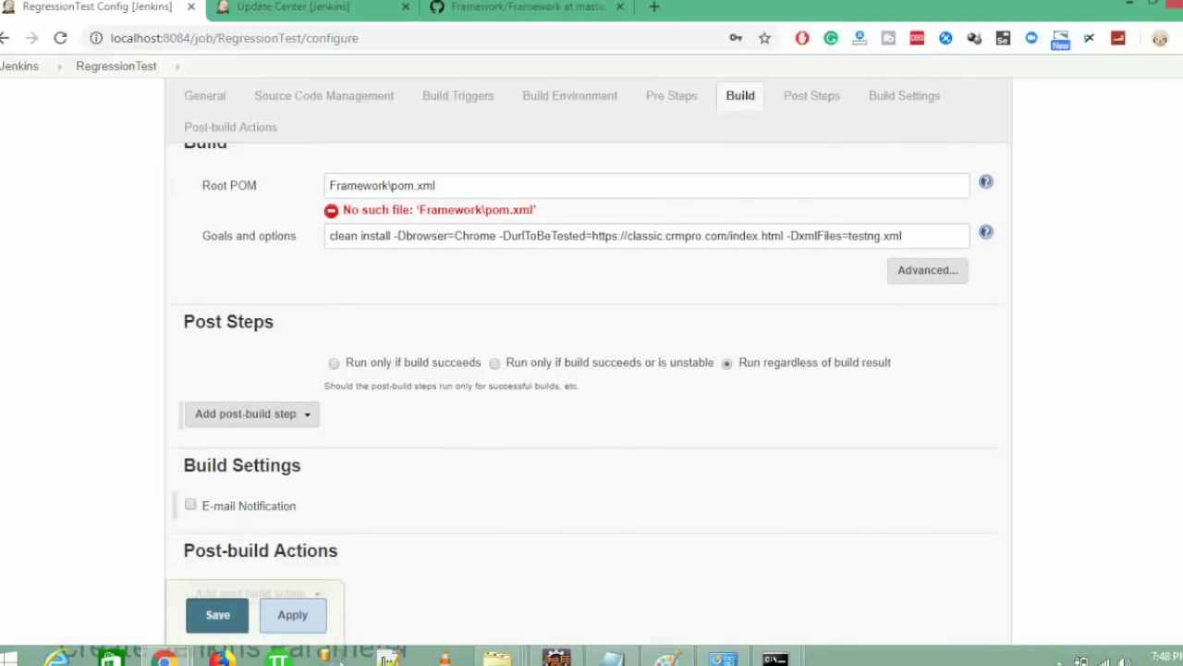
click(209, 626)
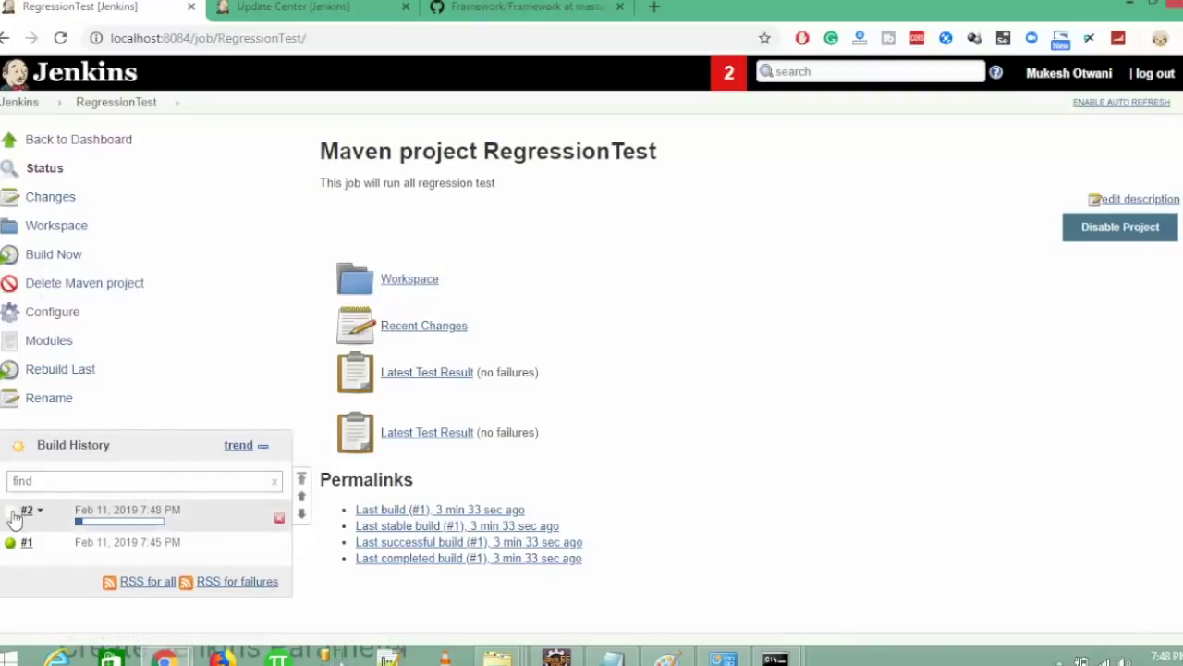
- Review build #2's console output, then reopen the RegressionTest job's Configure page
click(9, 514)
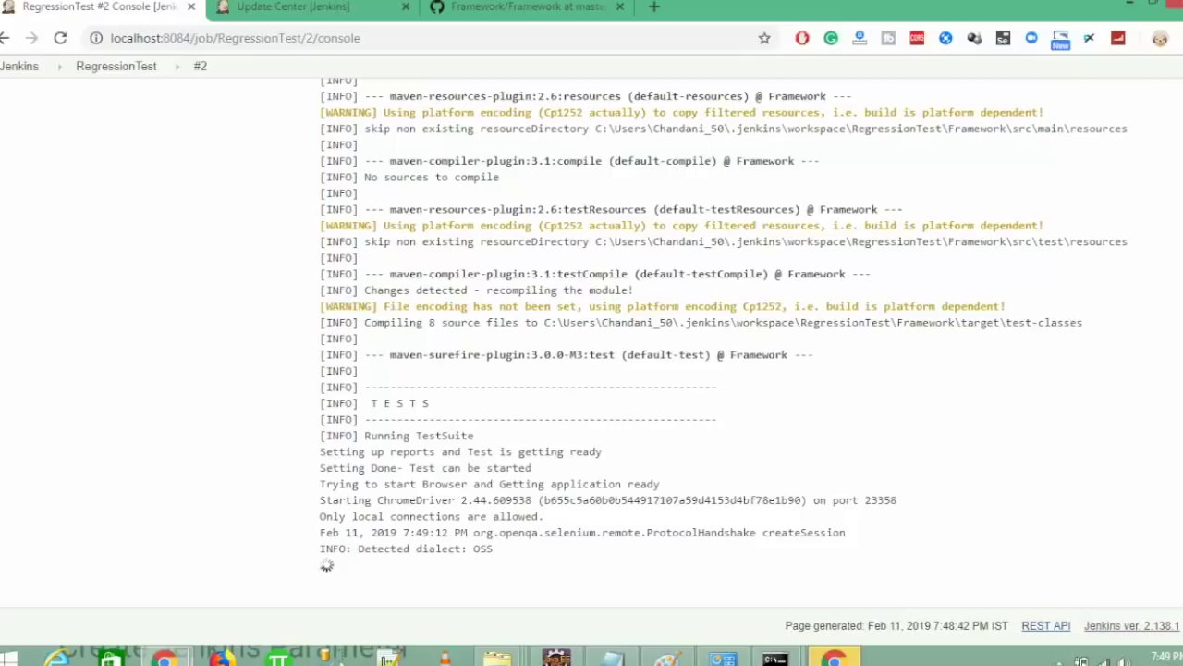
scroll(591, 370, up, 15)
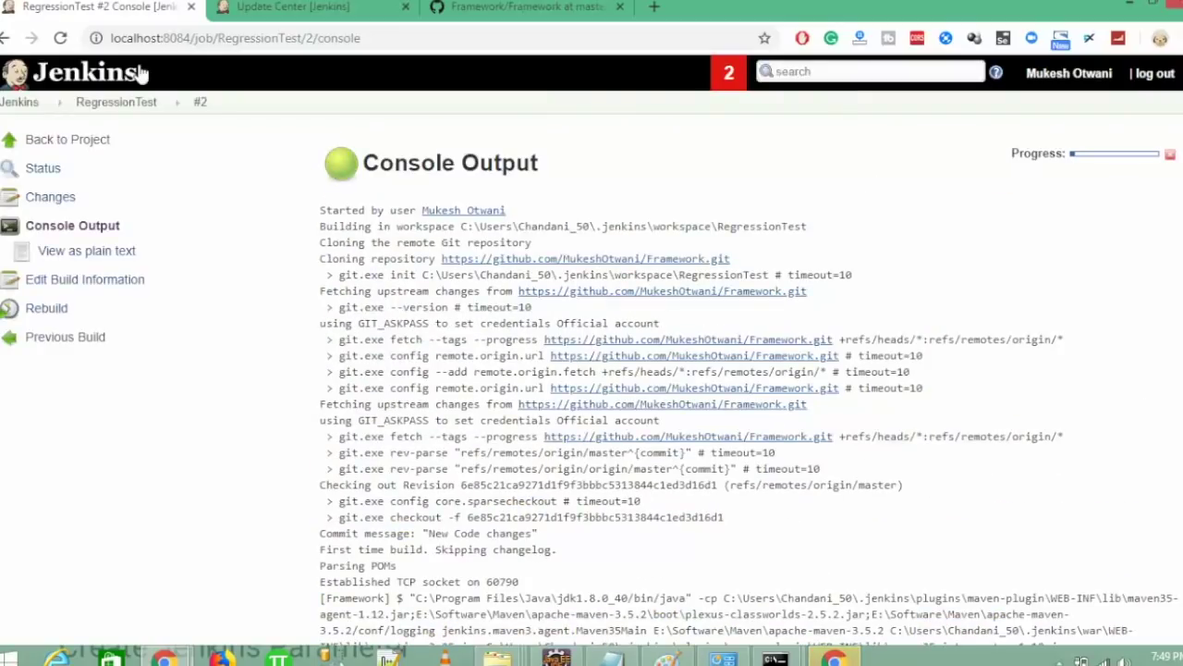
click(108, 103)
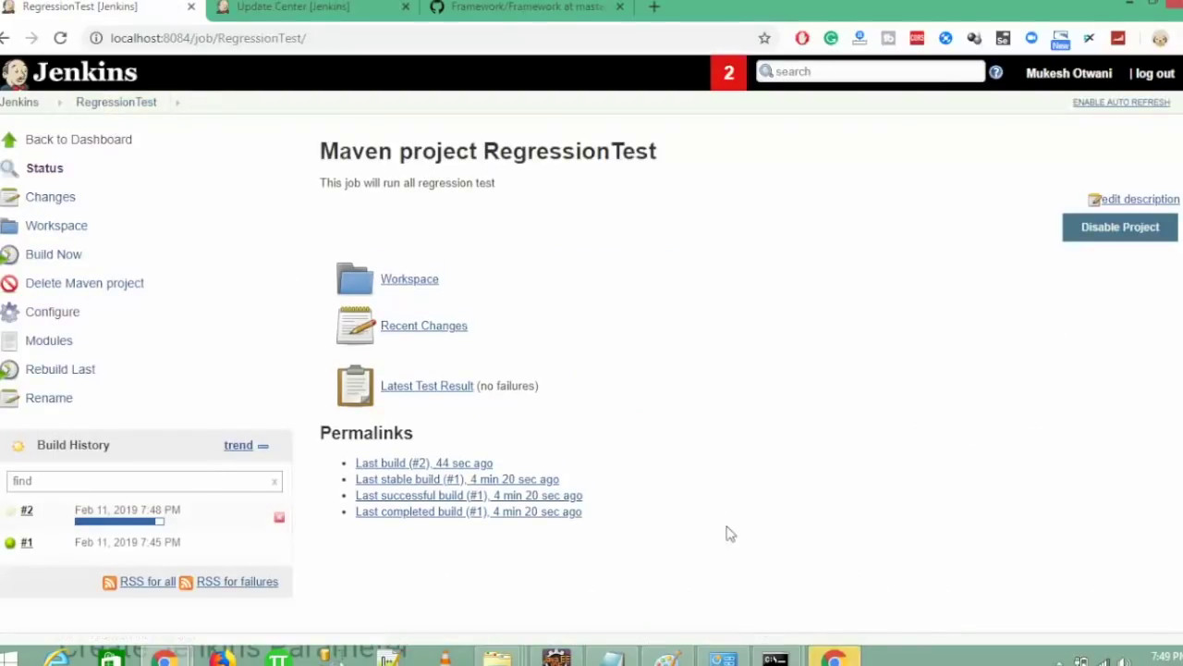
click(44, 314)
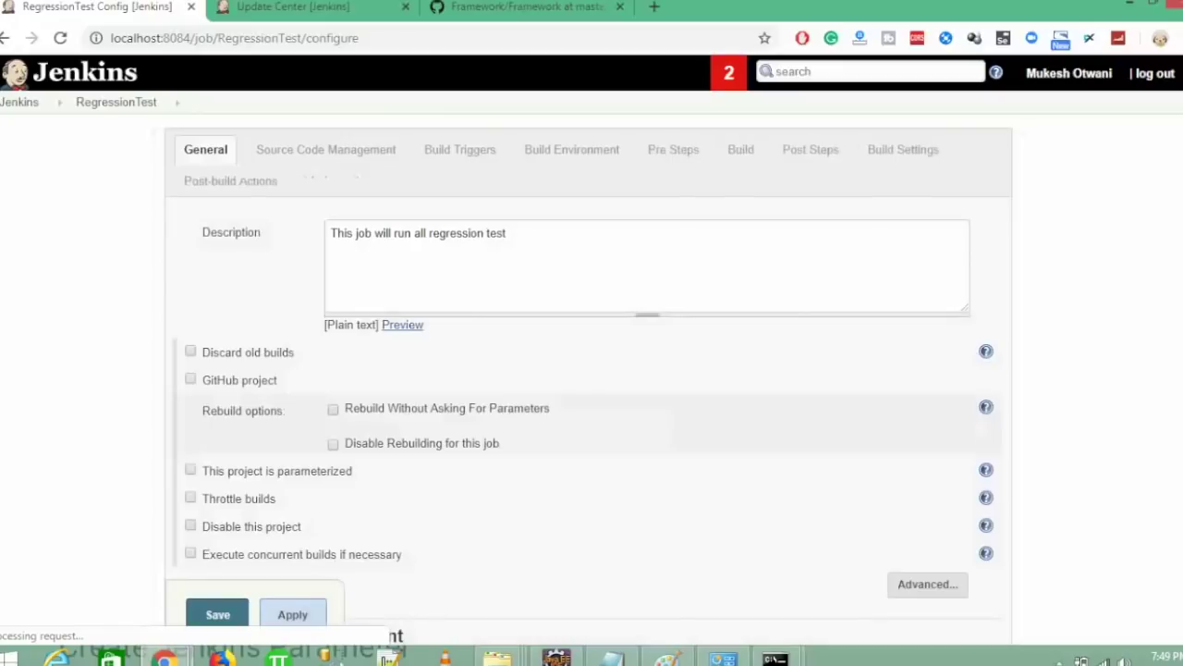
- Check the -Dbrowser=Chrome value in Goals and options, then tick 'This project is parameterized'
scroll(1177, 415, down, 10)
scroll(1177, 416, down, 5)
click(469, 348)
double_click(470, 348)
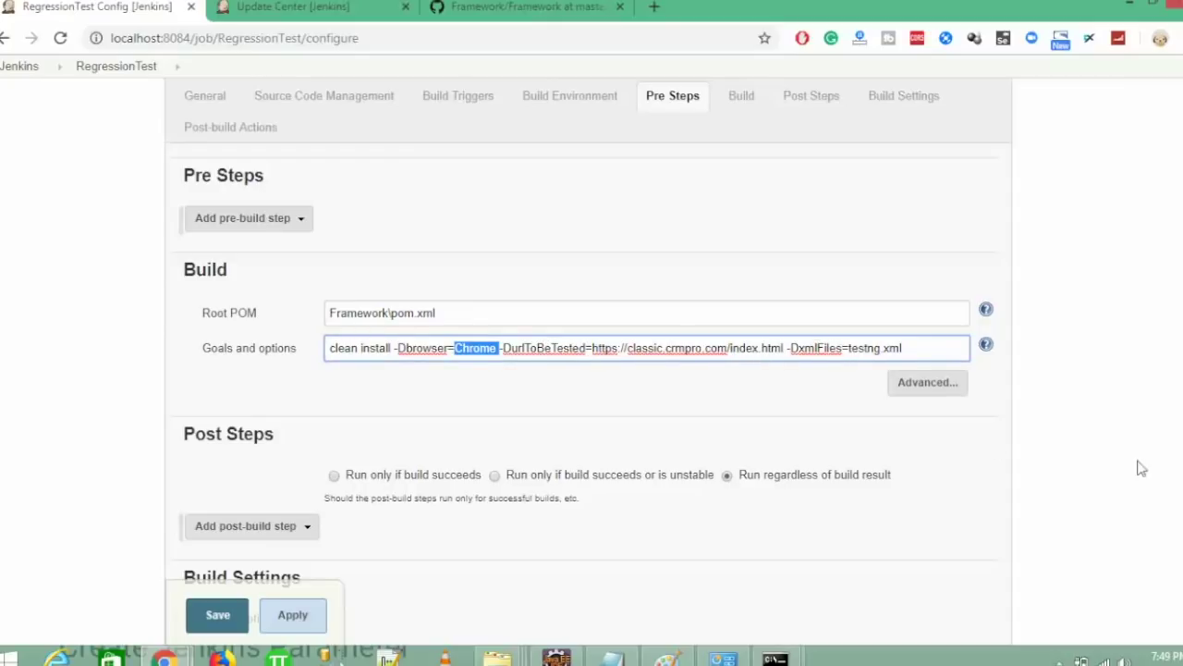
scroll(592, 370, up, 4)
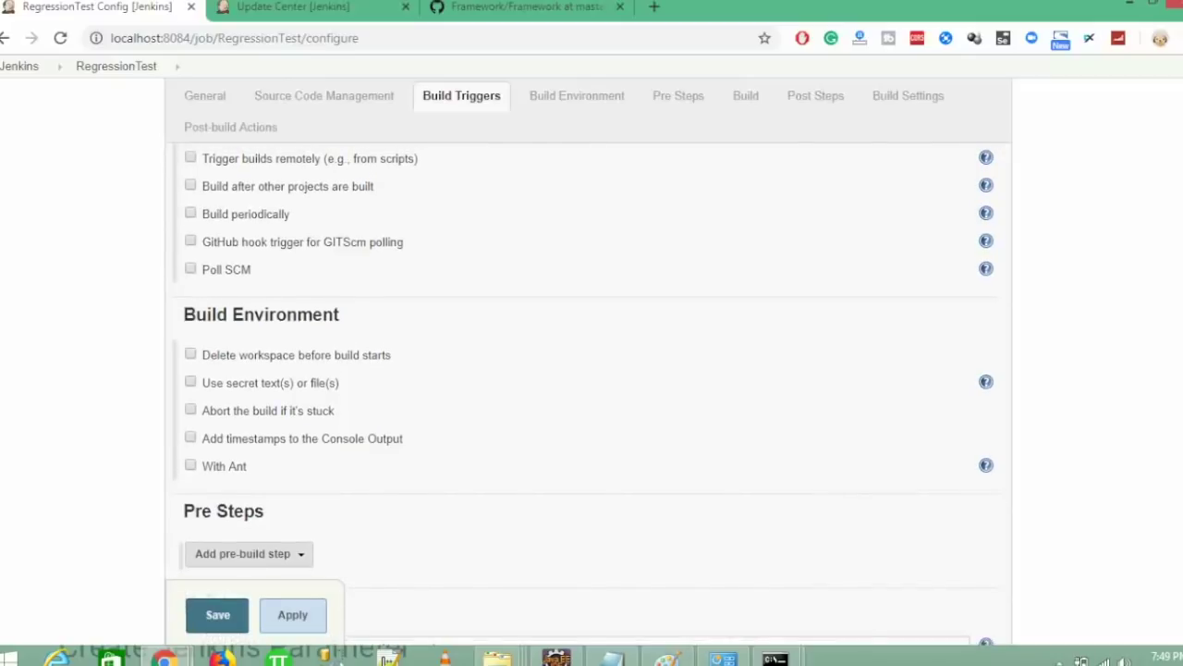
scroll(591, 370, up, 6)
scroll(1176, 231, up, 3)
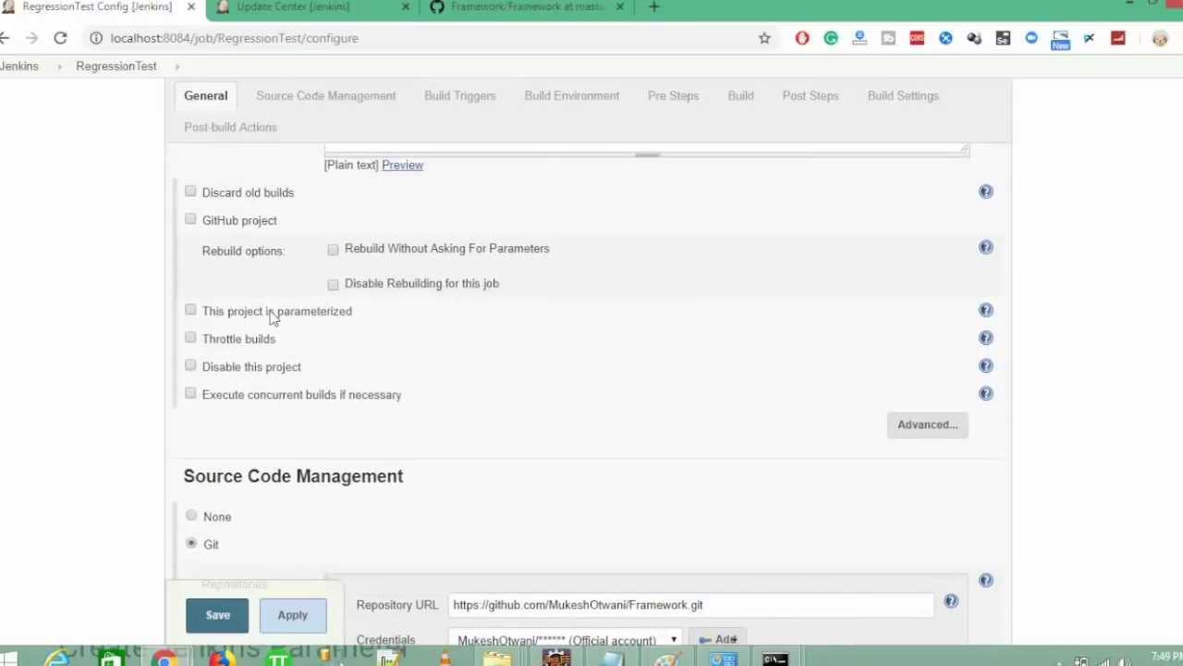
click(269, 315)
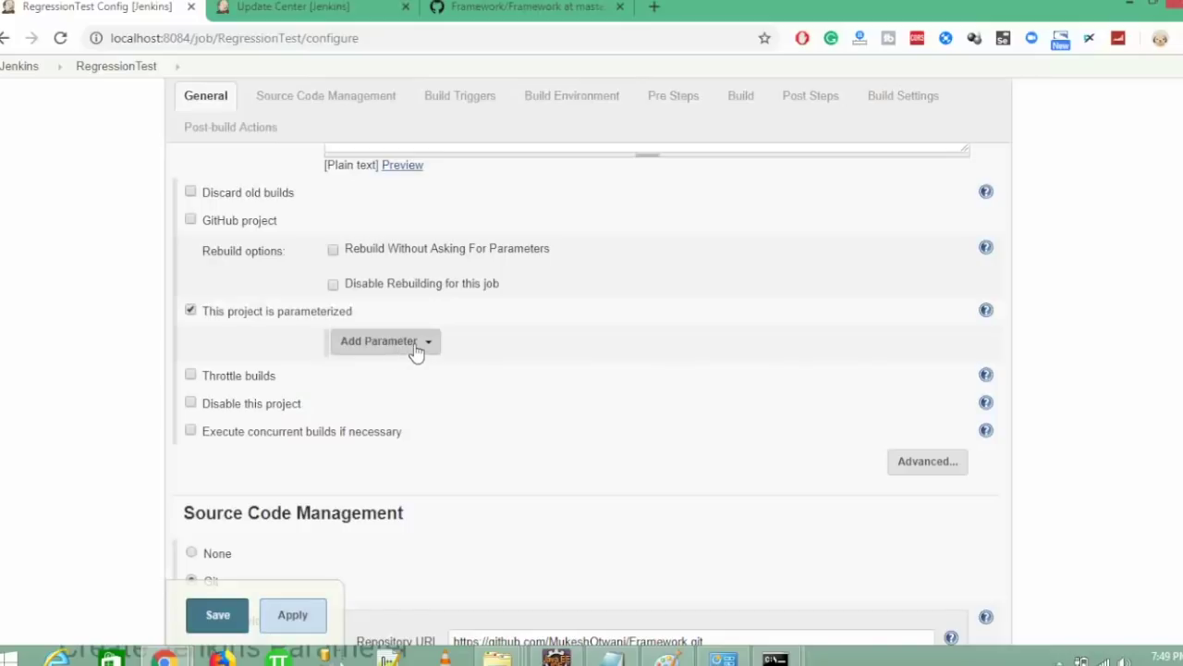
- Add a String Parameter named 'Application'
click(416, 344)
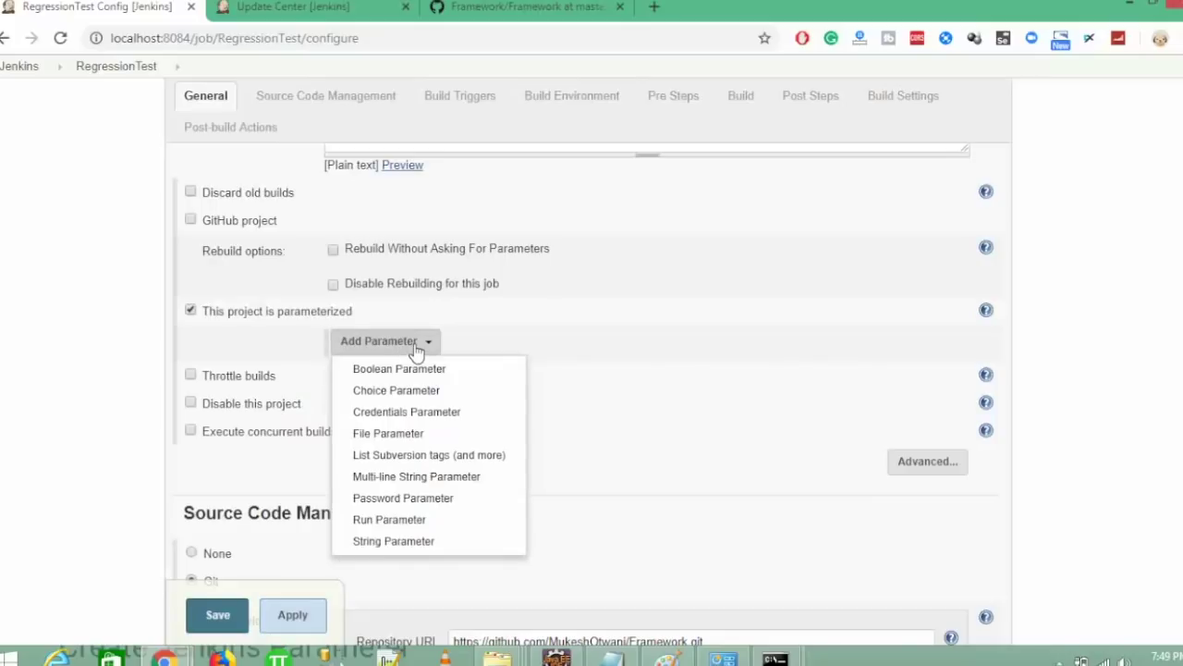
click(398, 543)
click(543, 390)
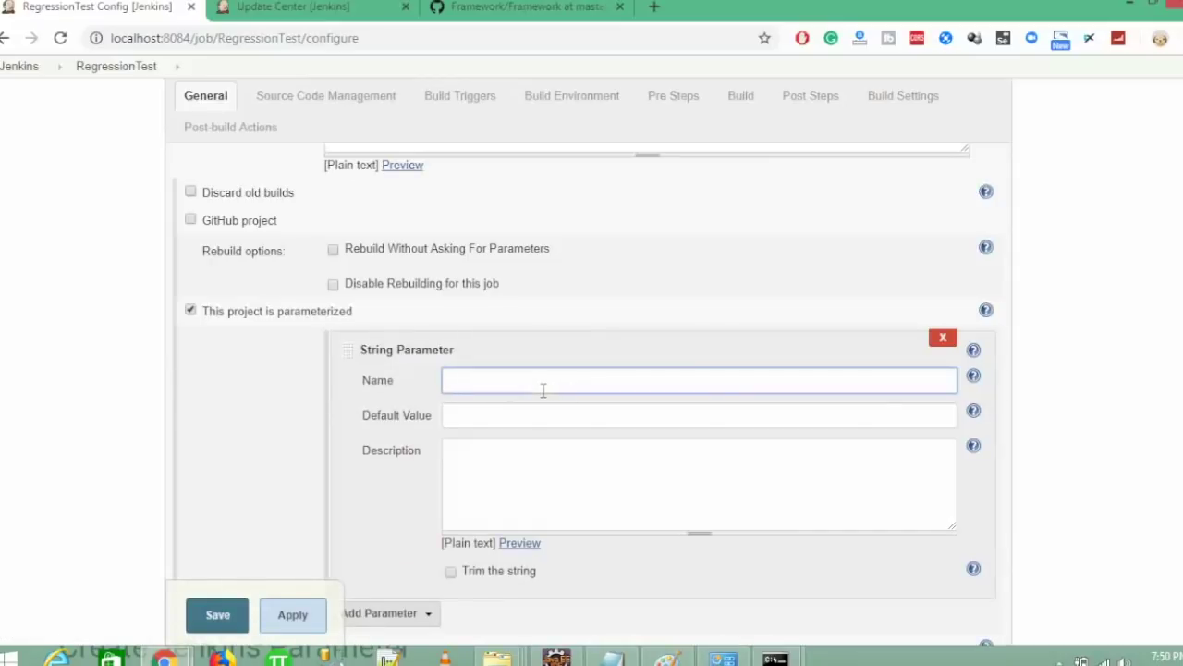
text(Application)
key(Tab)
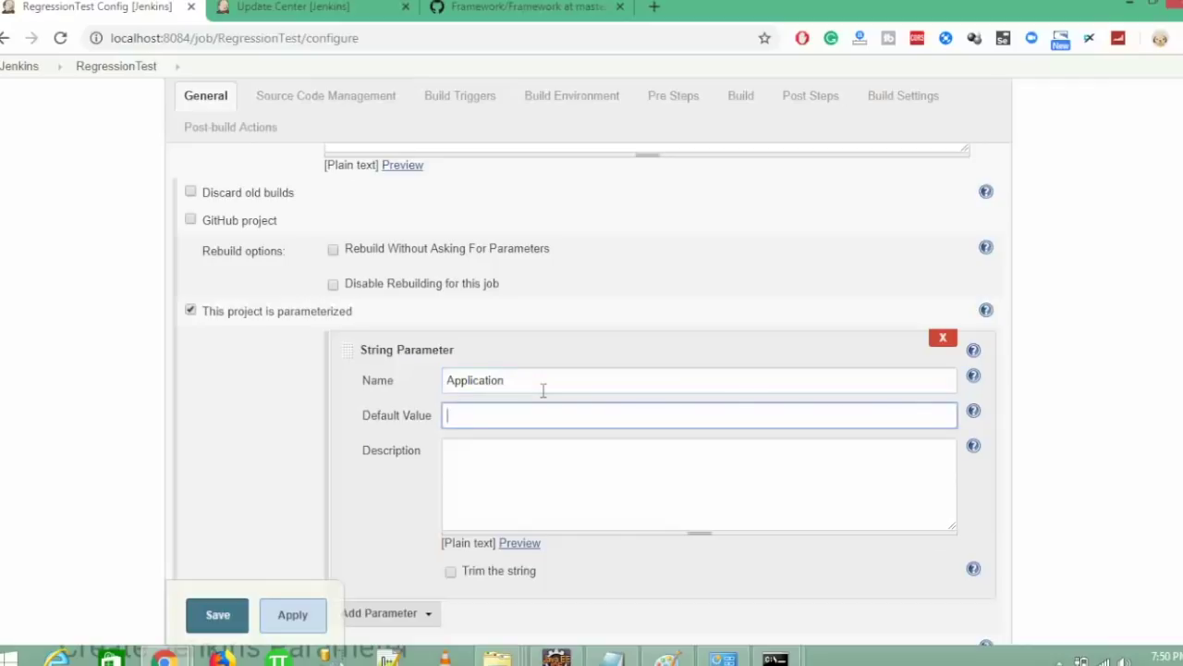
text(http://classic.crm)
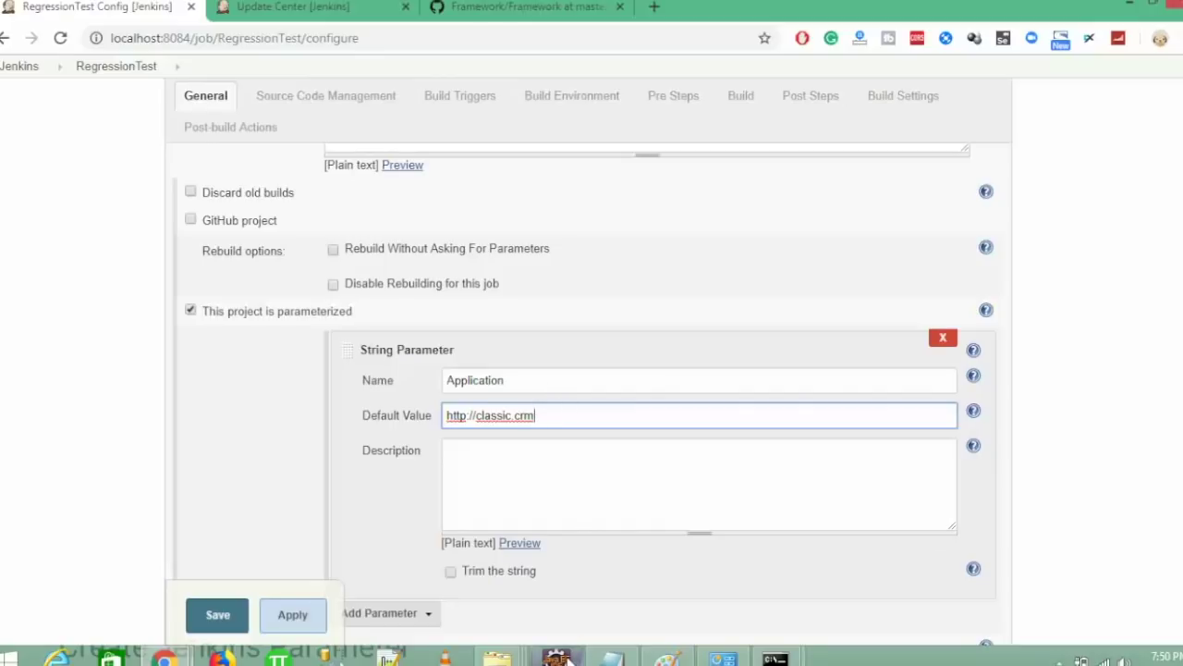
scroll(592, 370, down, 15)
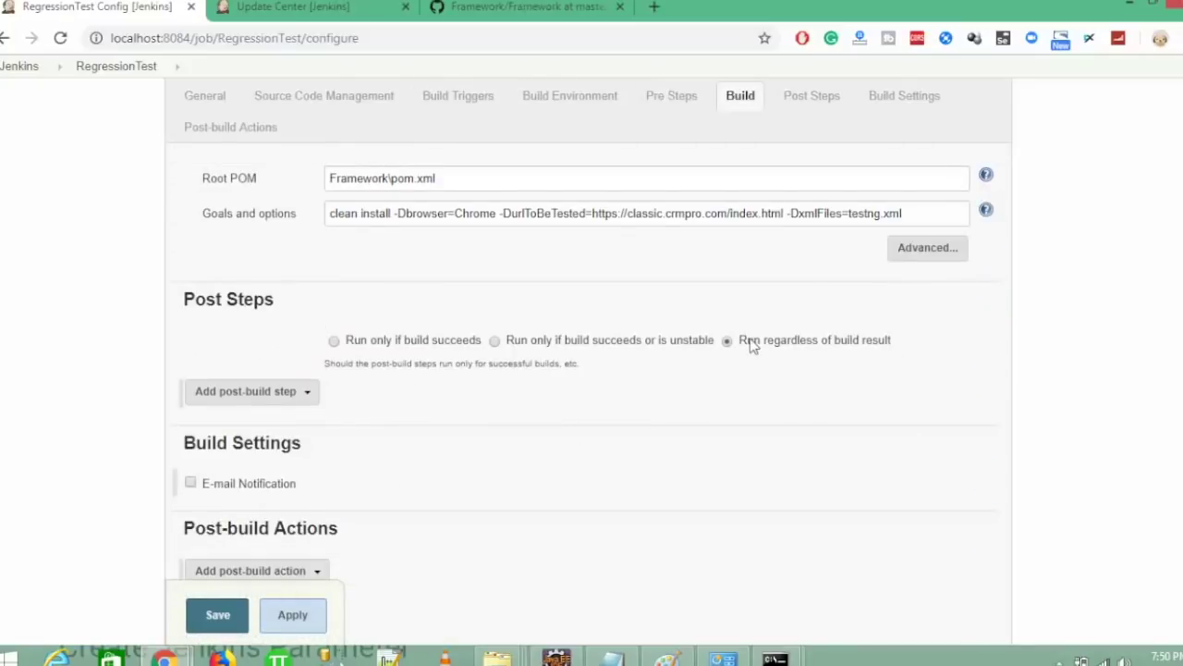
drag(787, 213, 599, 212)
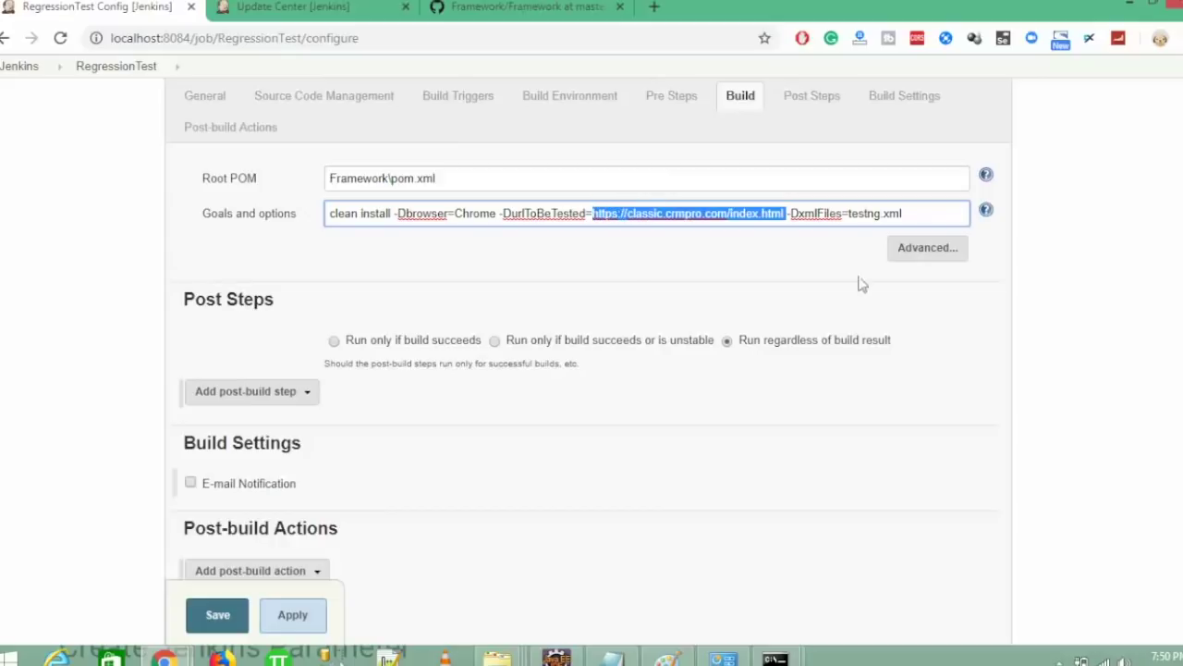
drag(1182, 441, 1182, 200)
scroll(688, 363, up, 3)
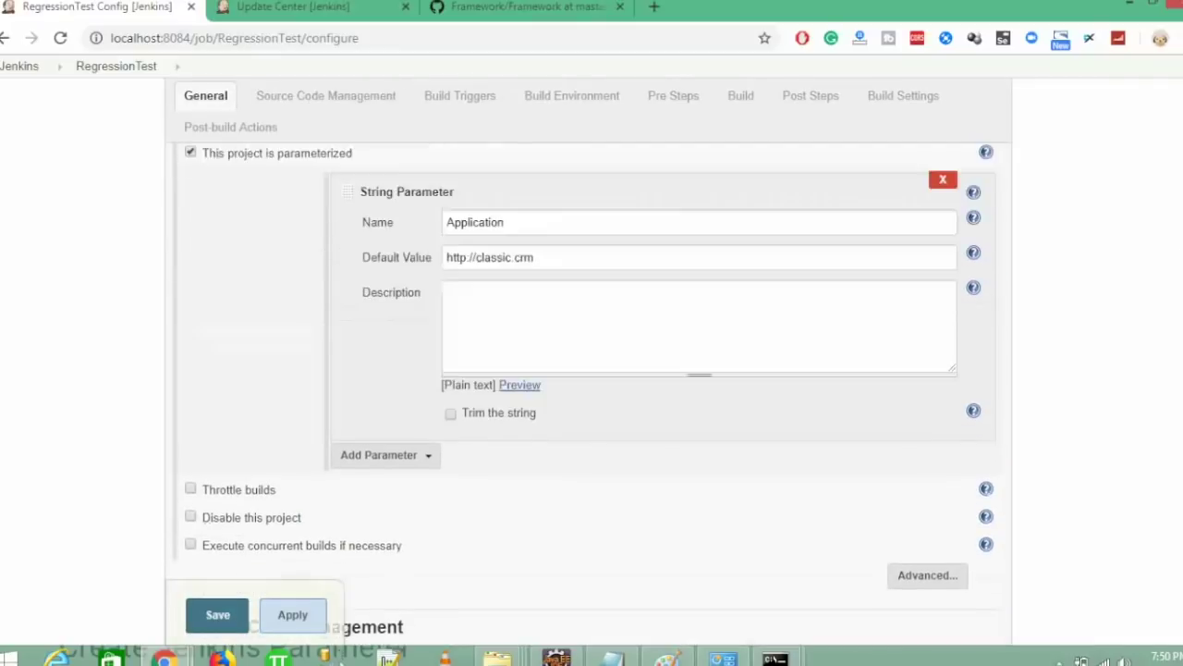
triple_click(634, 371)
text(https://classic.crmpro.com/index.html)
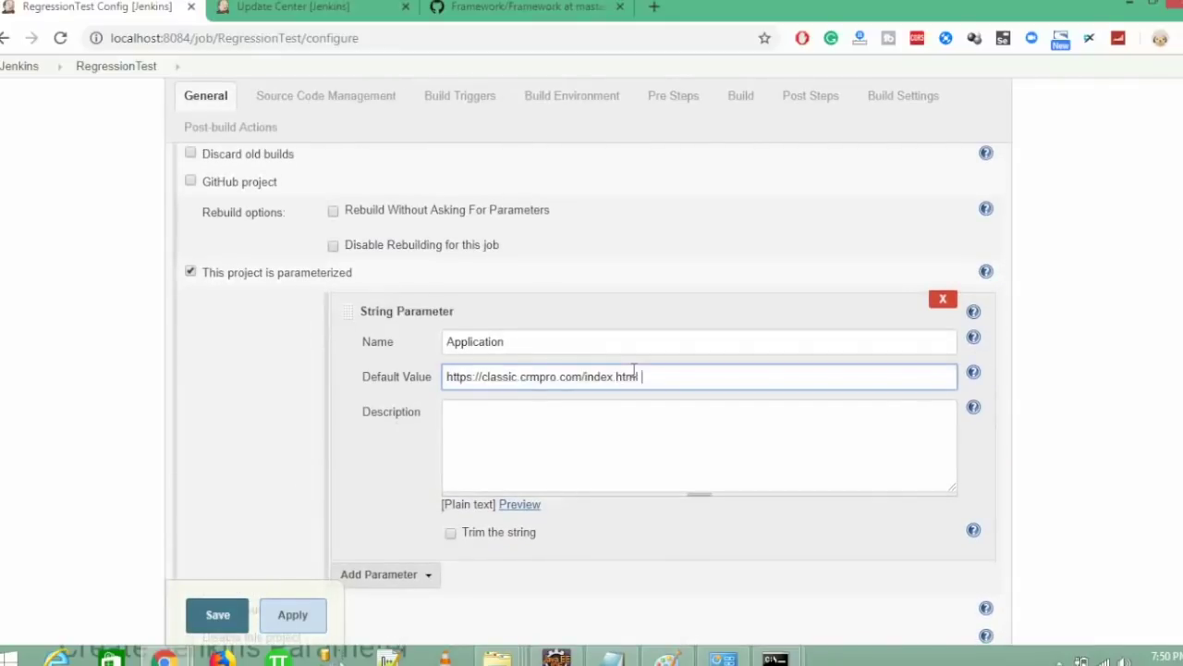
click(575, 482)
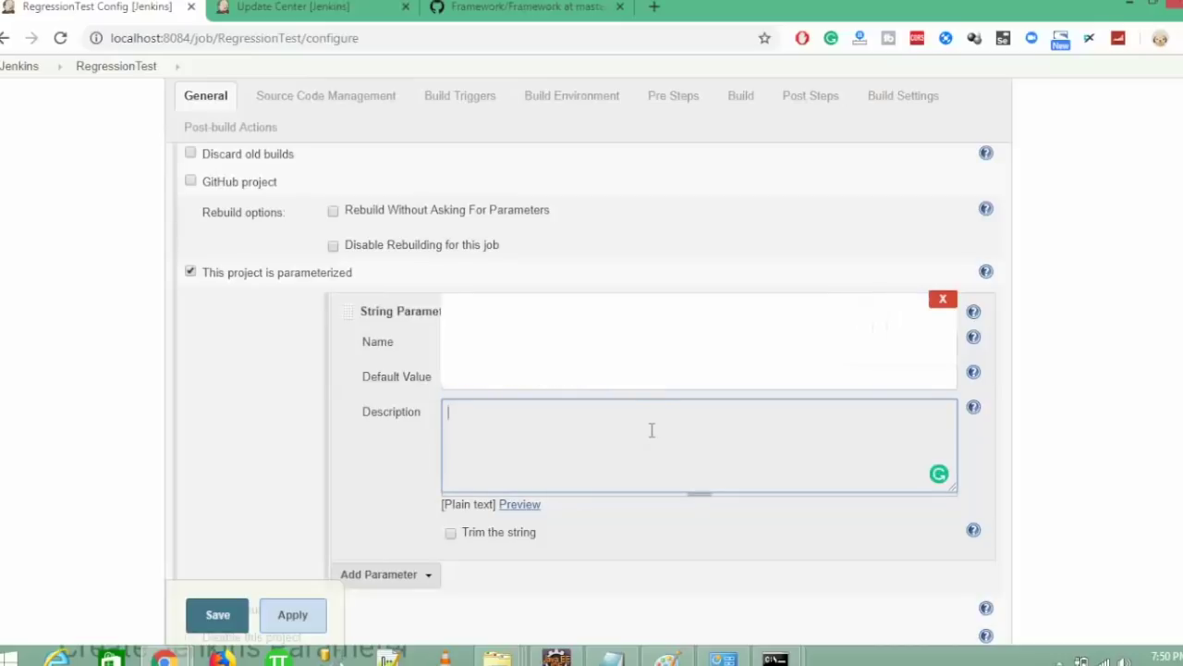
click(705, 384)
text(\)
key(Tab)
- Describe the parameter as 'Please provide app url which is getting tested'
click(626, 427)
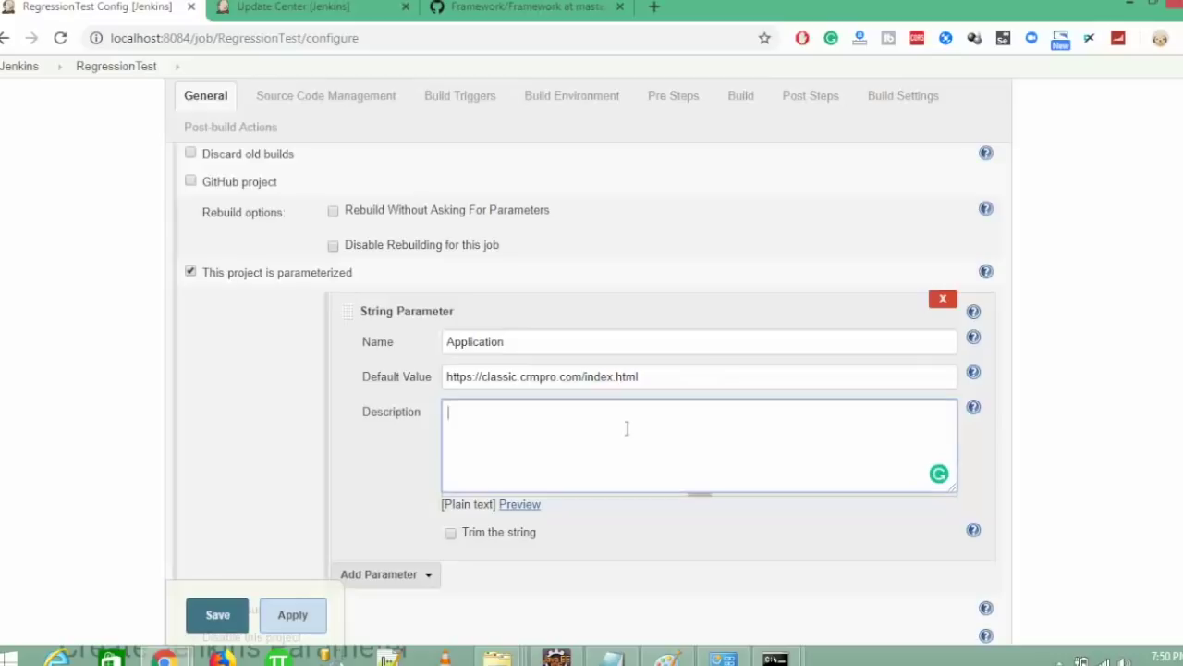
text(Please provide app url)
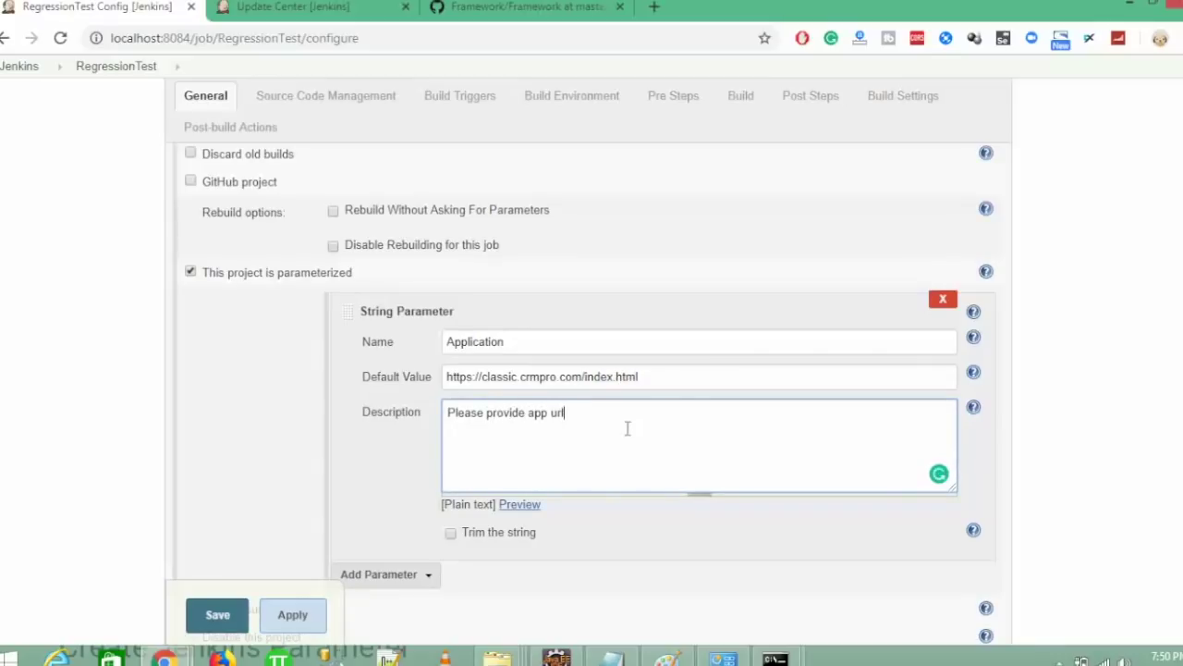
text( which is gettin)
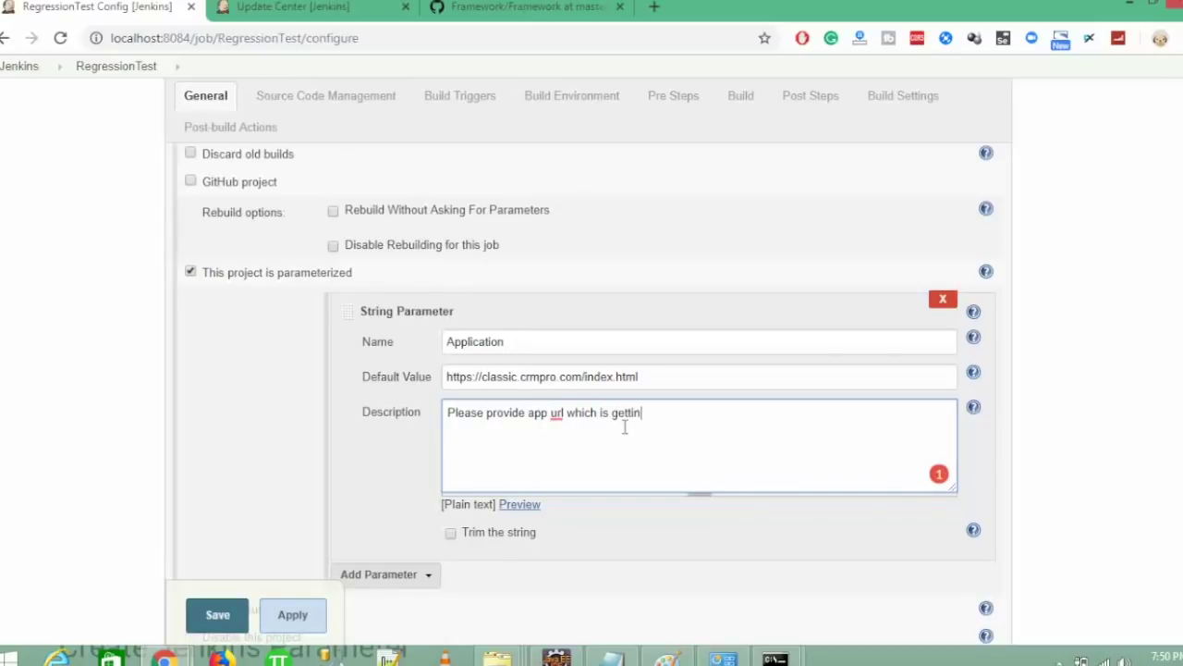
text(g tested)
click(398, 473)
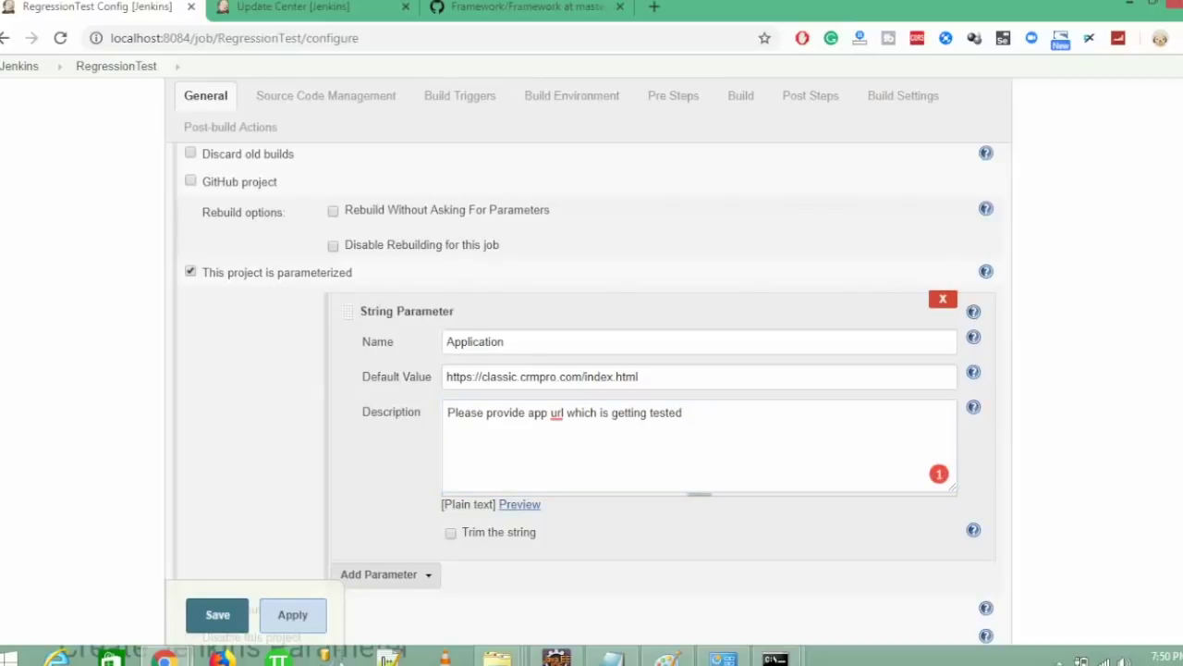
scroll(592, 394, down, 1)
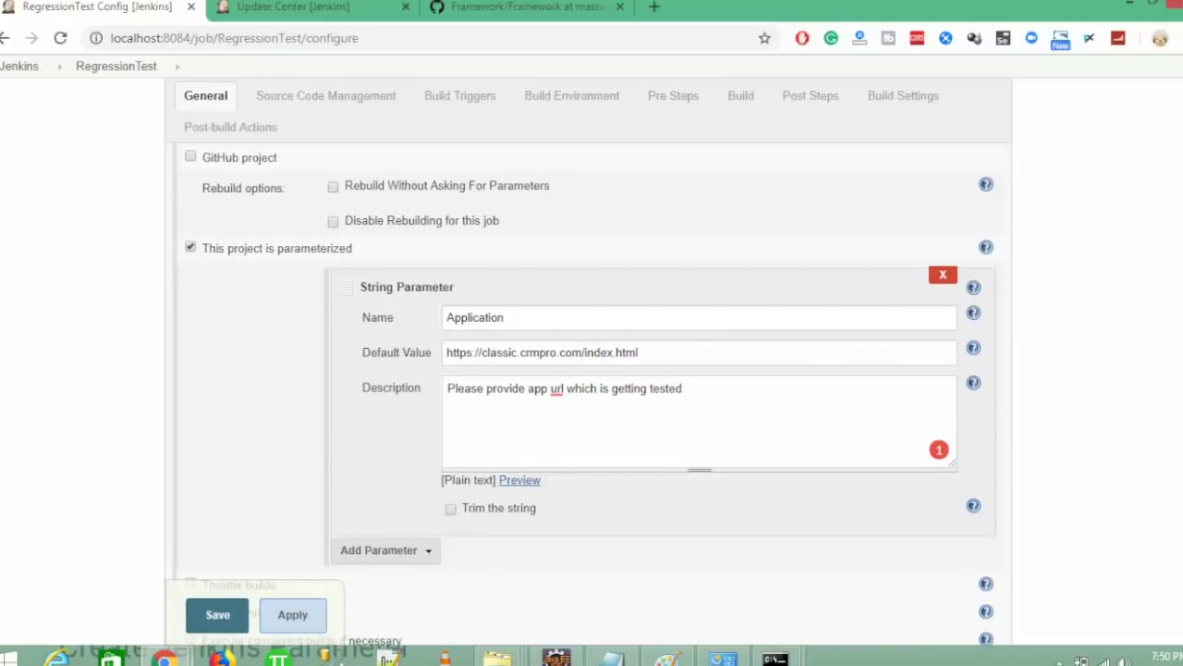
scroll(457, 407, down, 3)
click(403, 398)
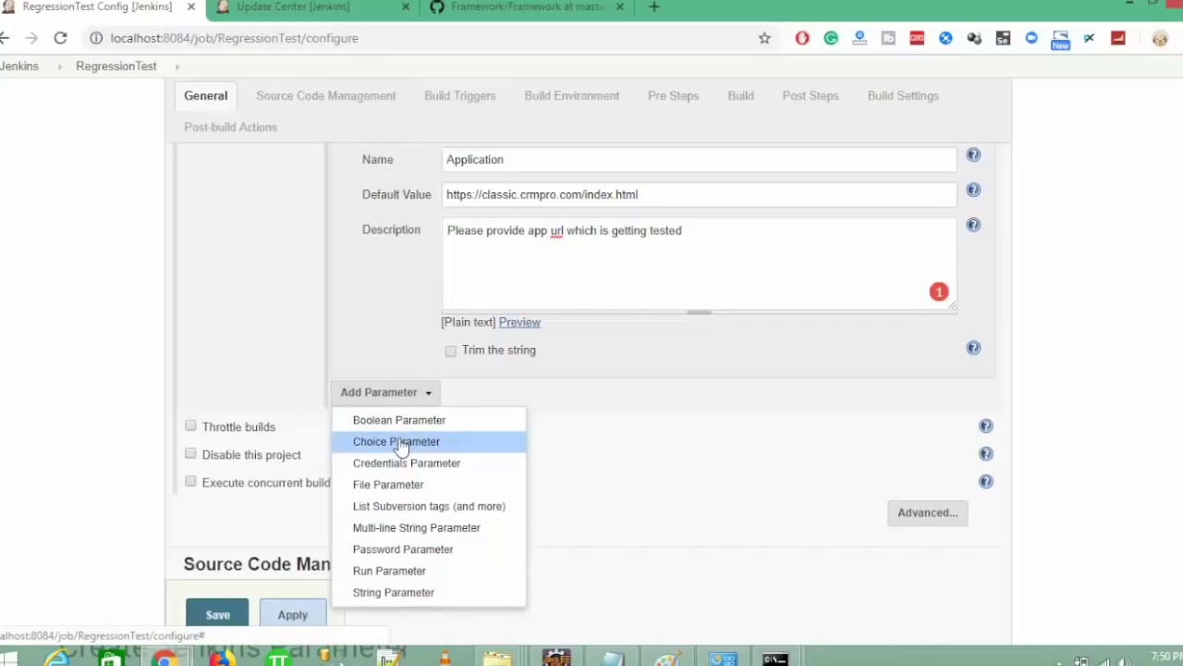
- Add a Choice Parameter named 'Browser' with choices Chrome, Firefox and IE on separate lines
click(401, 444)
click(489, 428)
text(Browser)
key(Tab)
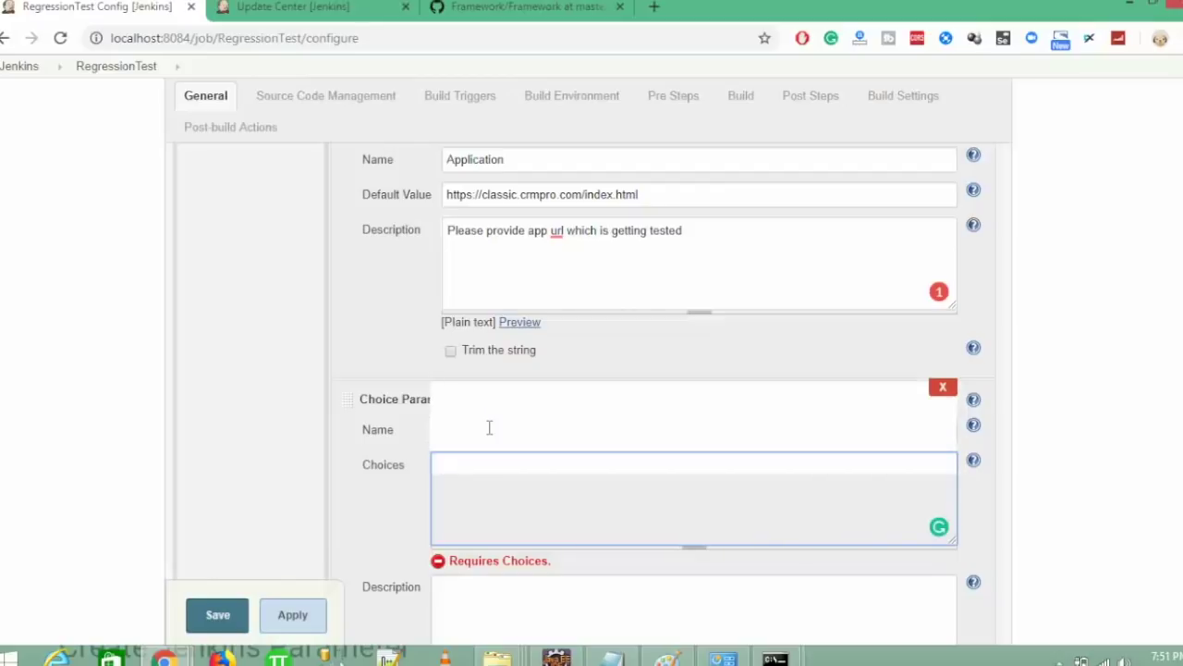
text(Chrome)
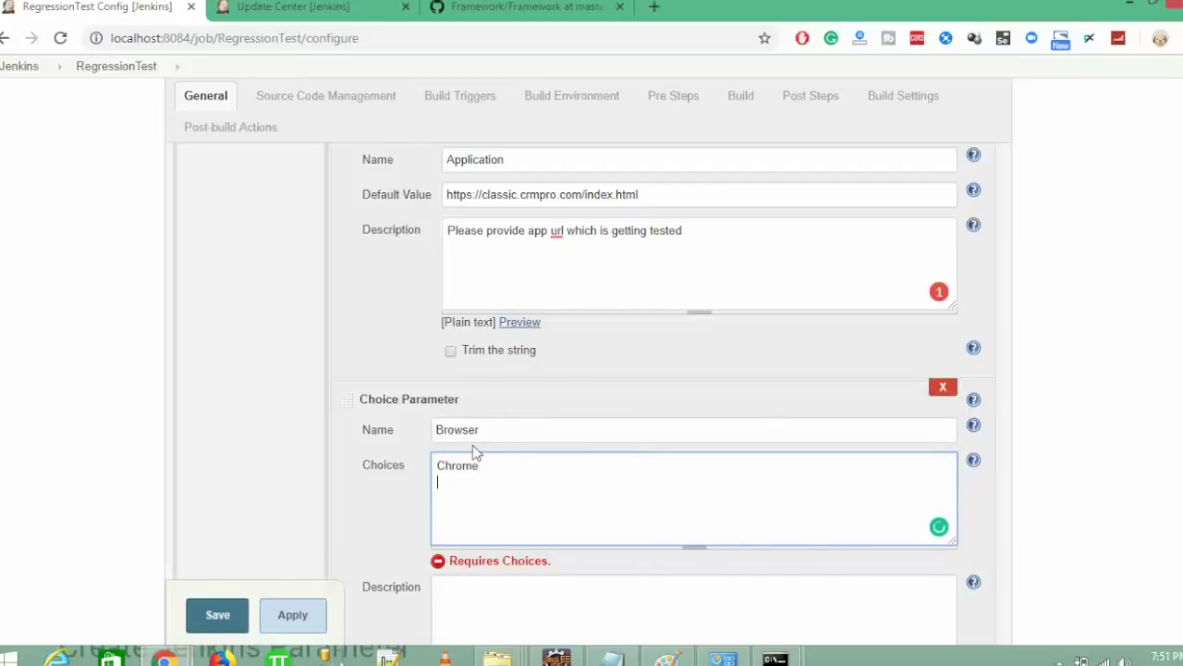
key(Return)
text(Firefox)
key(Return)
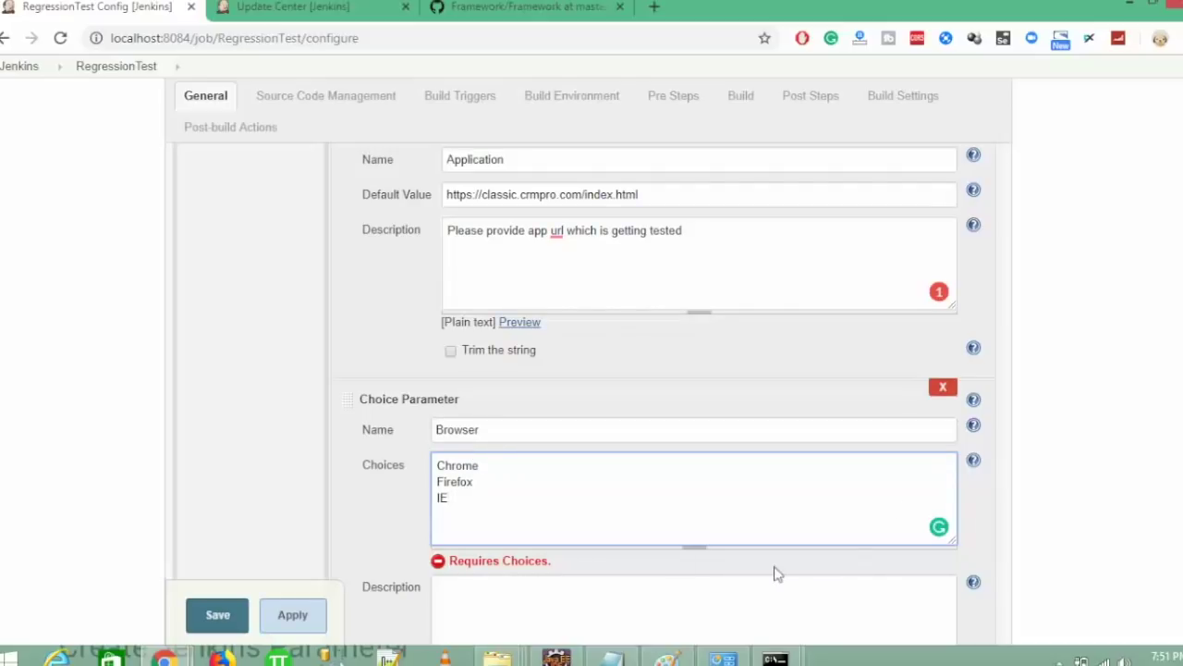
- Describe the Browser parameter as 'Please select browser for automated test'
click(629, 593)
text(Pleas)
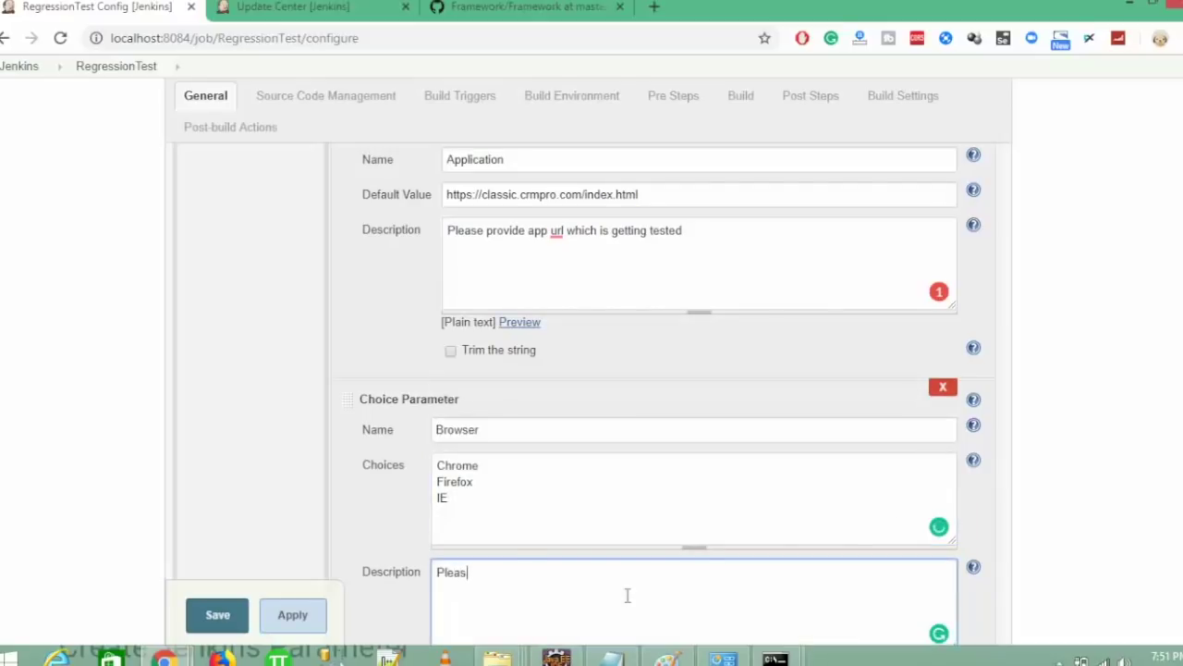
text(e select whic)
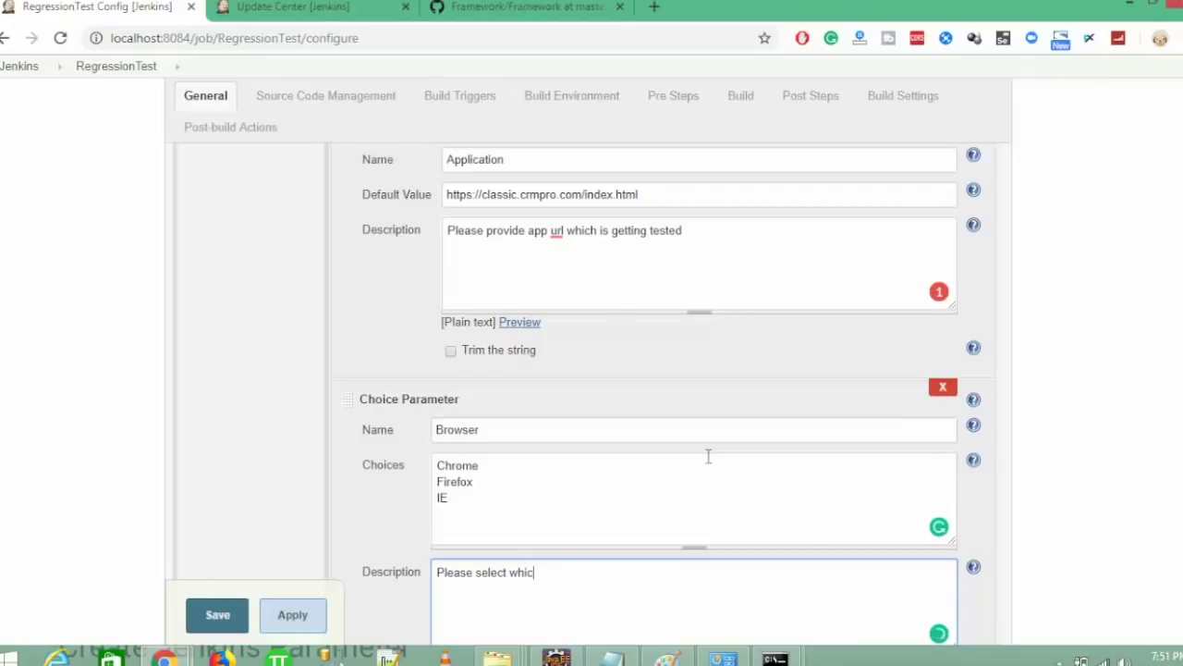
text(h)
key(BackSpace)
key(BackSpace)
key(BackSpace)
key(BackSpace)
key(BackSpace)
text(browser for automated test)
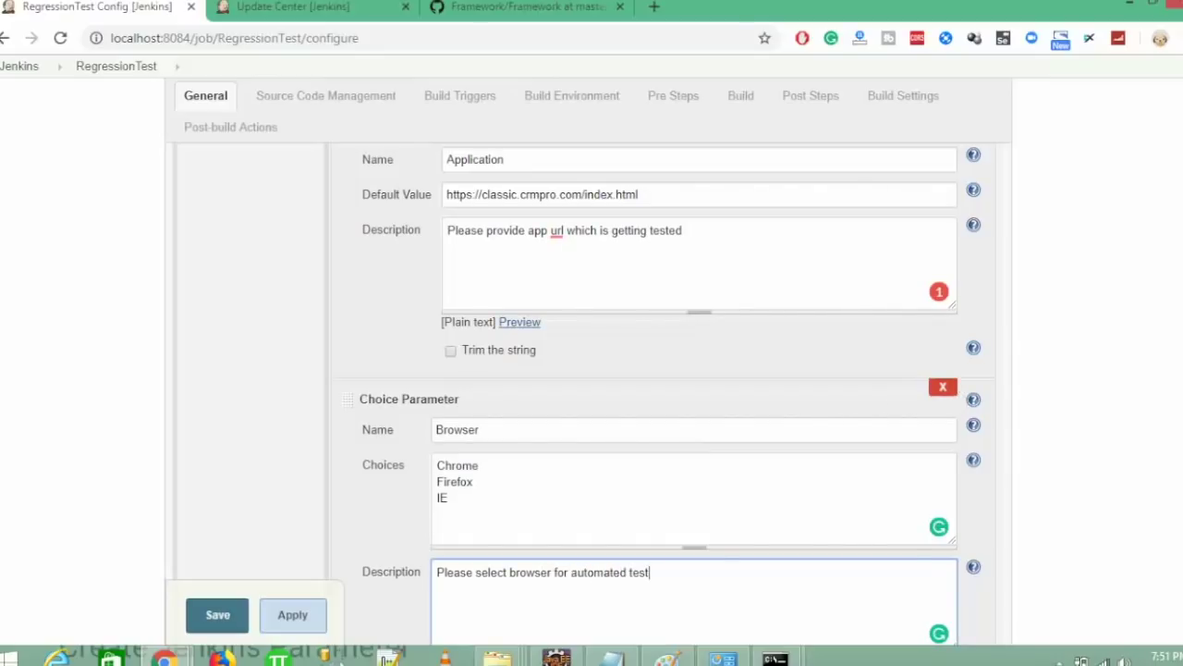
scroll(592, 410, down, 4)
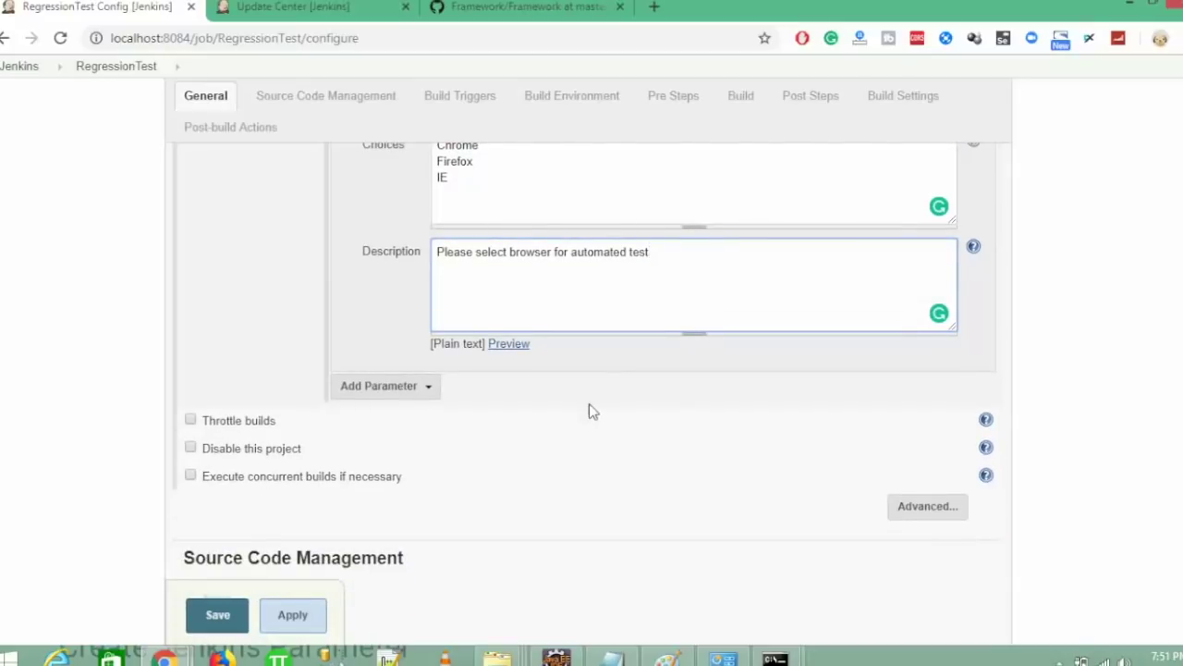
- Add a string parameter XMLSuite, defaulting to testng.xml, with a test-suite description
click(391, 387)
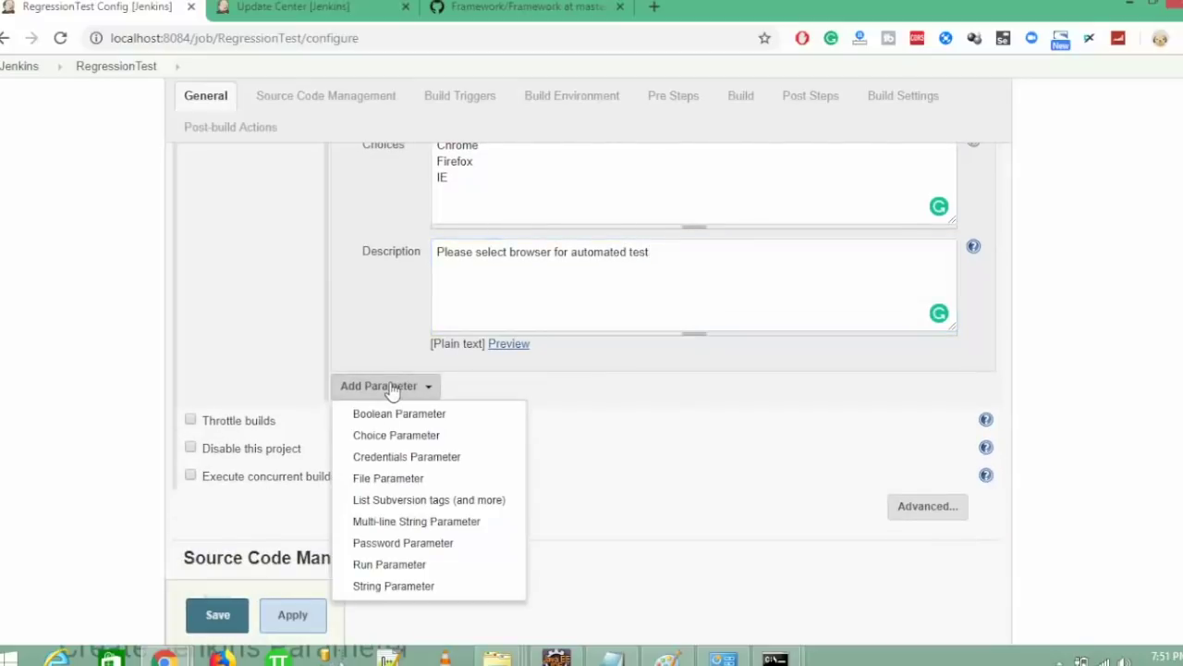
click(405, 588)
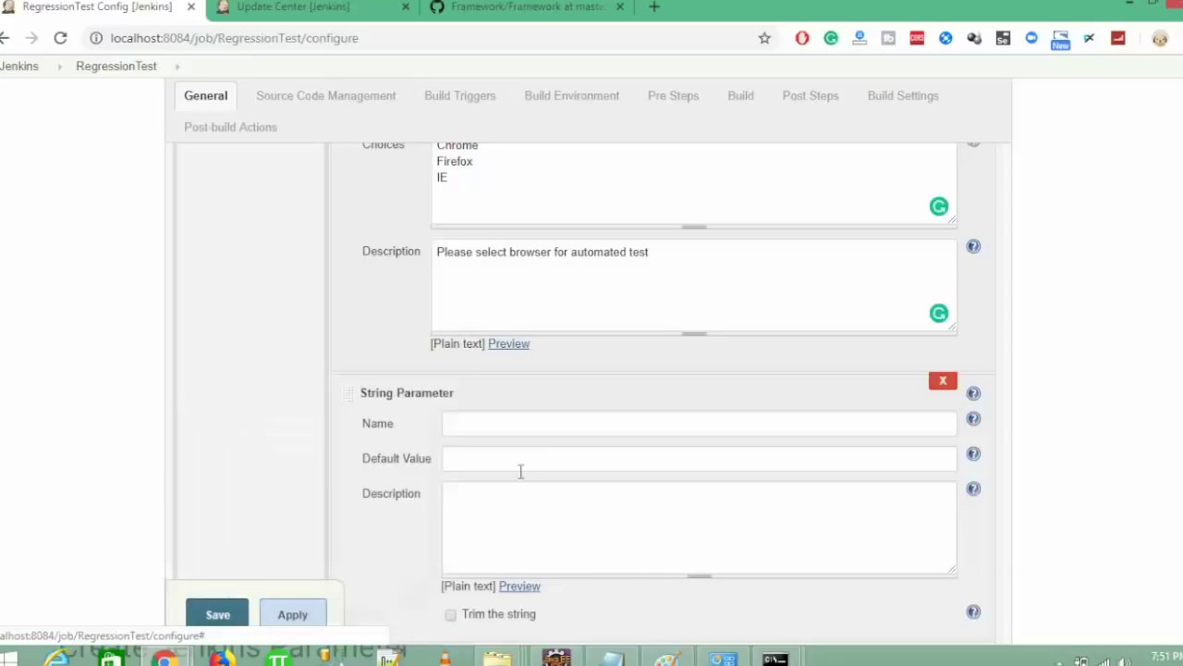
click(486, 422)
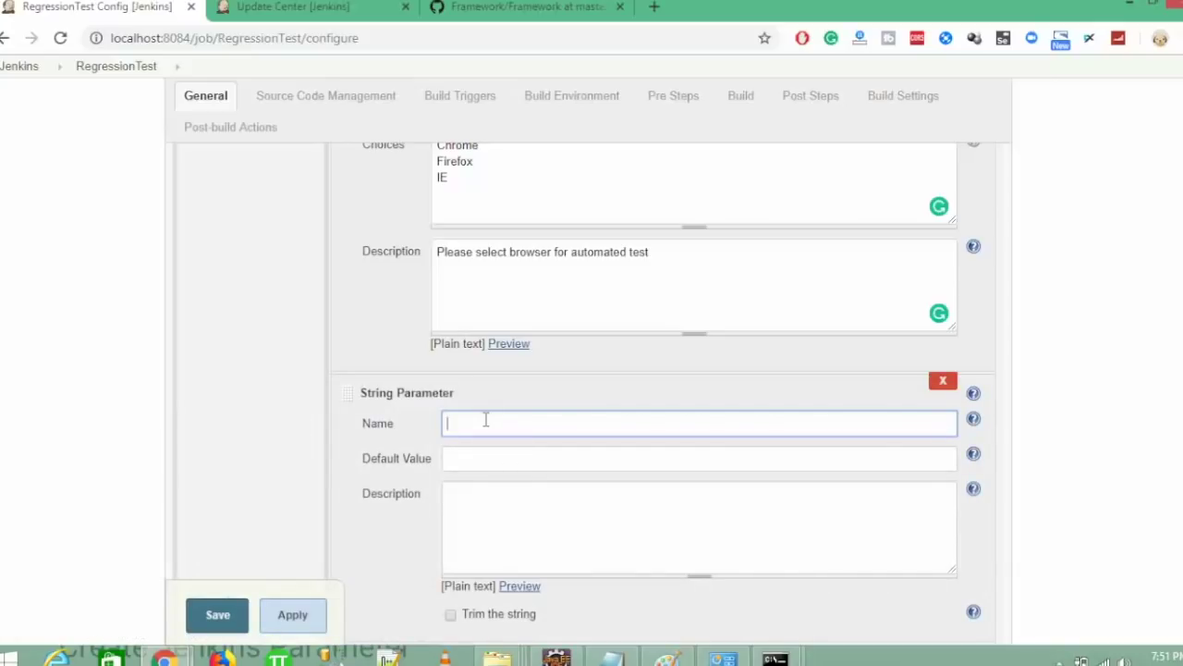
text(XMLSuite)
click(471, 459)
text(testng)
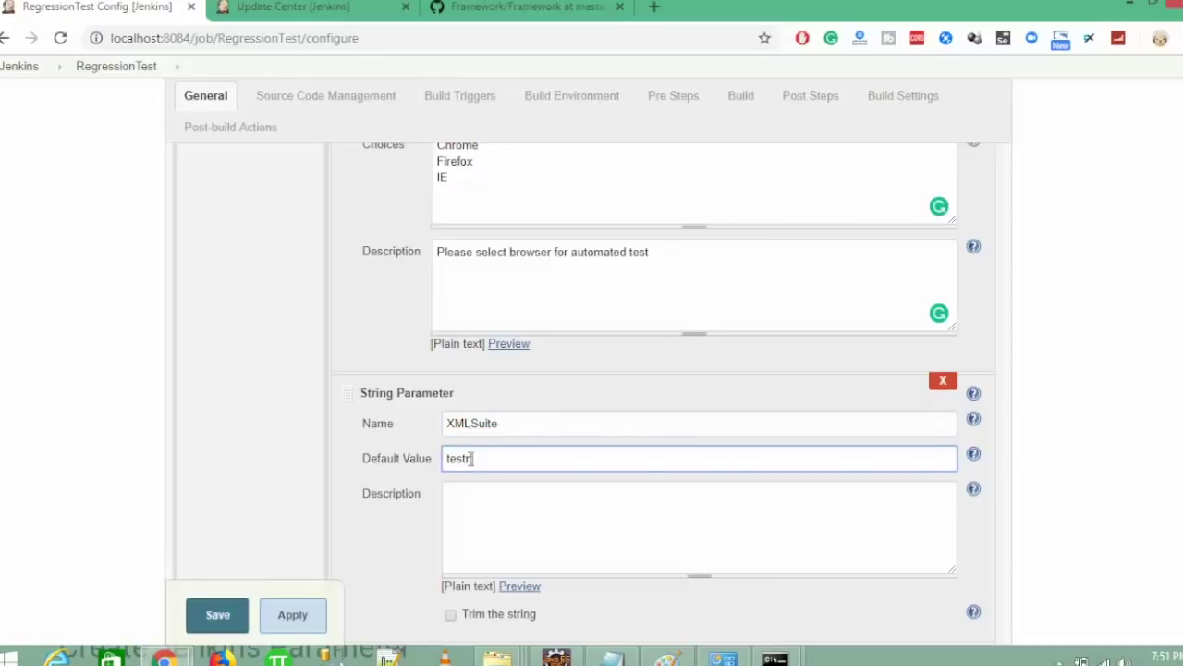
text(.xml)
click(474, 495)
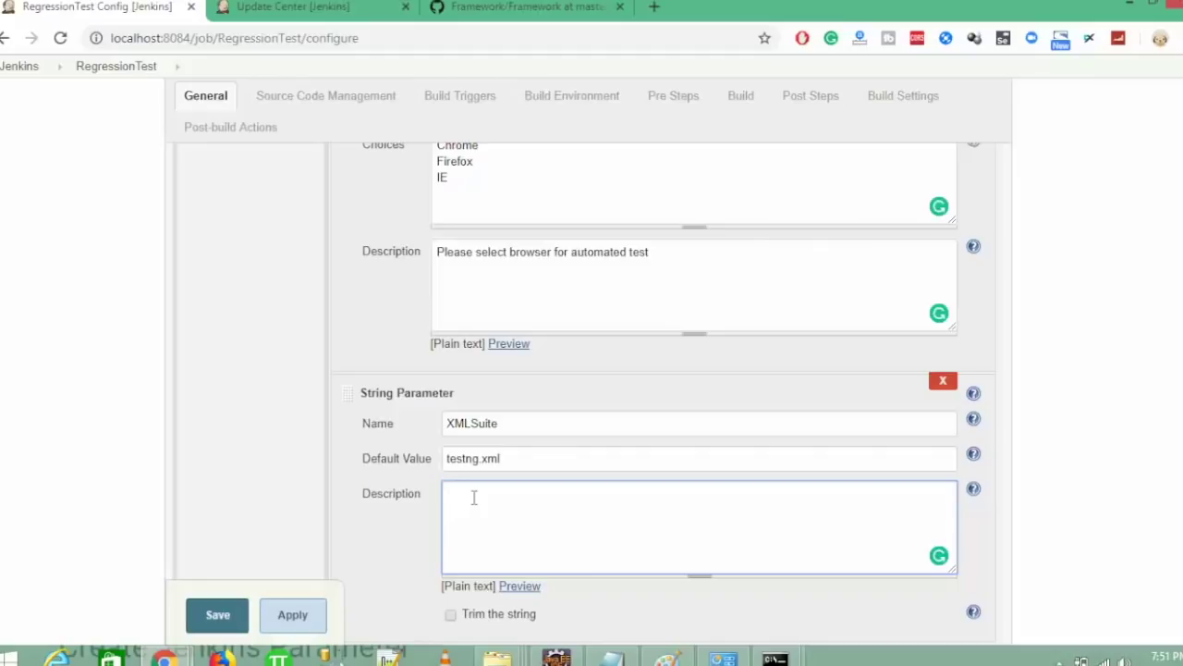
text(Please sle)
key(BackSpace)
text(select which test suite you wa)
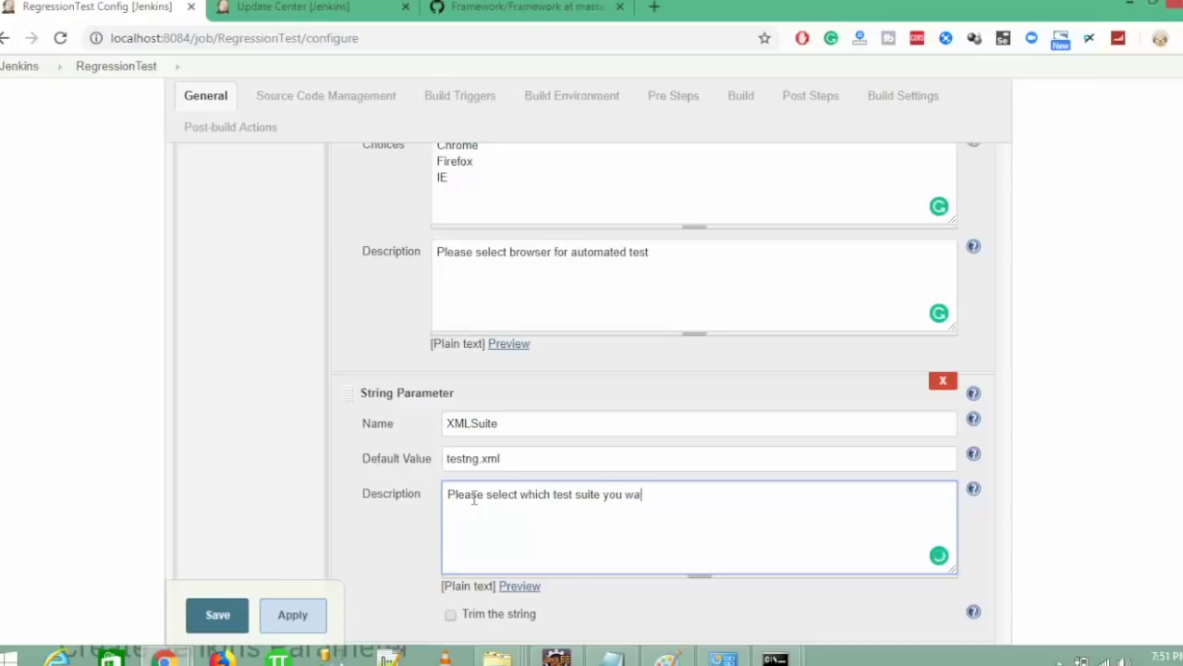
text(nt to u)
key(BackSpace)
key(BackSpace)
- In the Maven goals, replace the hard-coded application URL with $Application
scroll(661, 388, up, 1)
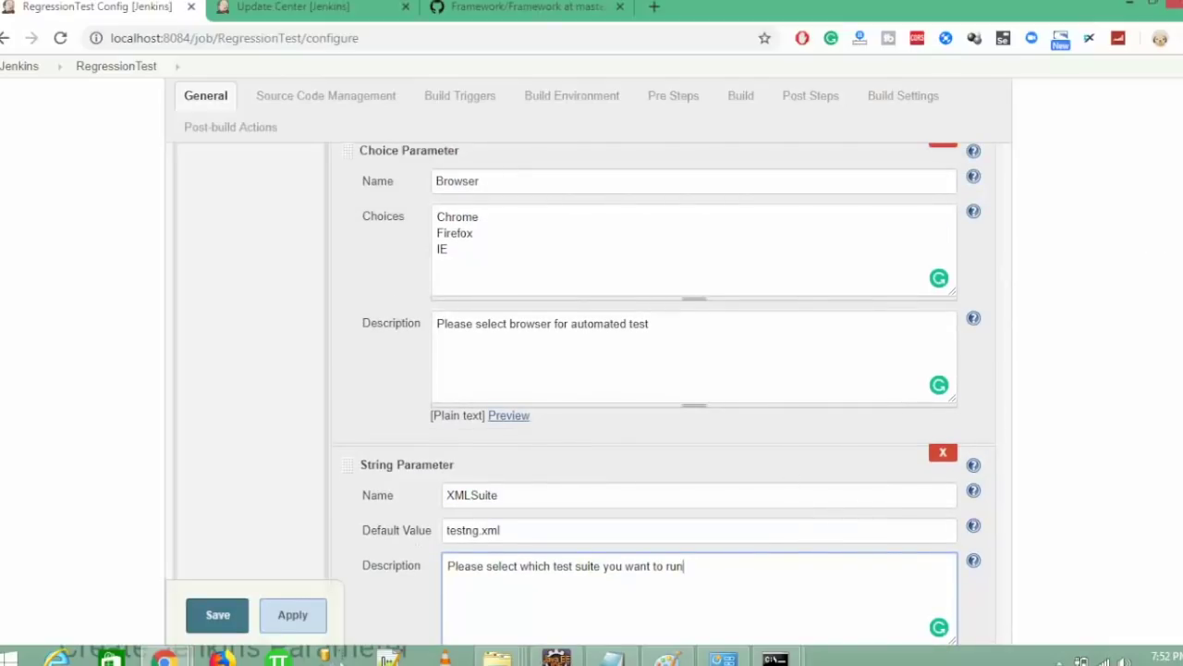
scroll(592, 397, down, 15)
scroll(568, 427, down, 2)
click(500, 355)
double_click(475, 353)
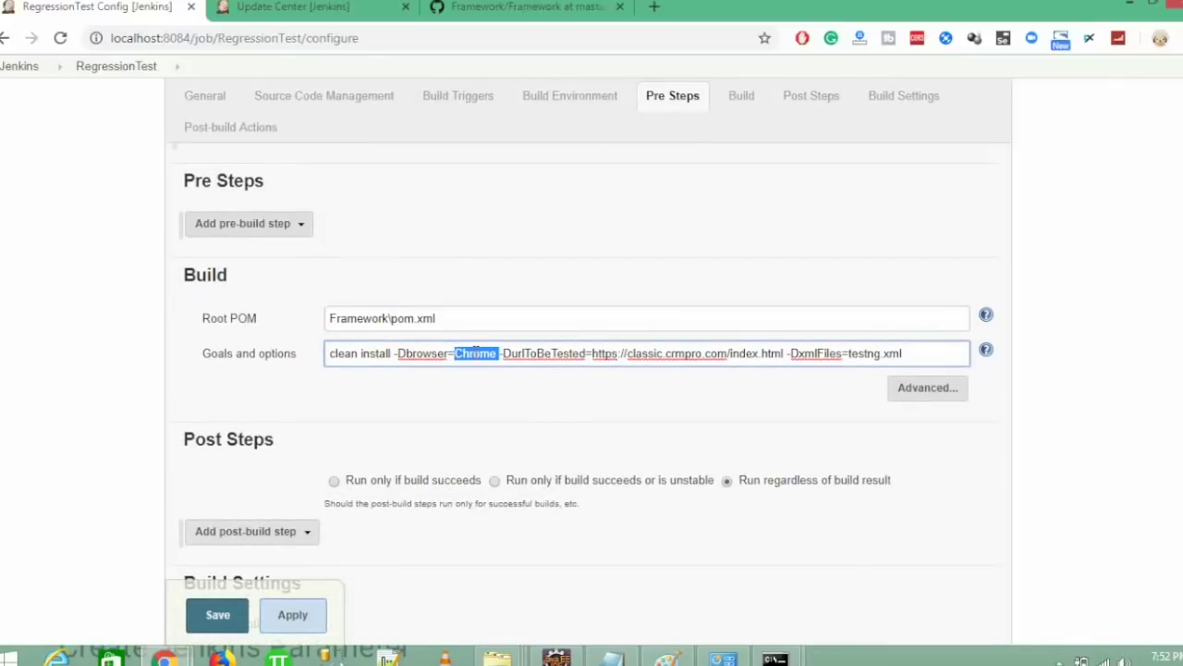
scroll(583, 394, up, 15)
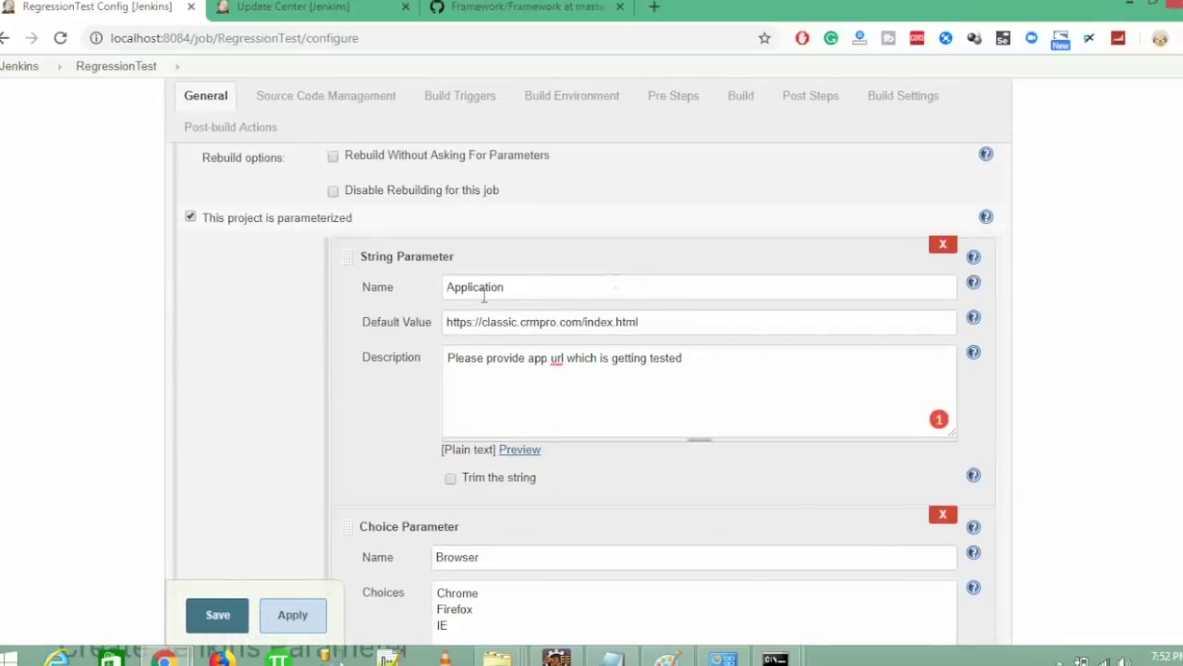
double_click(483, 295)
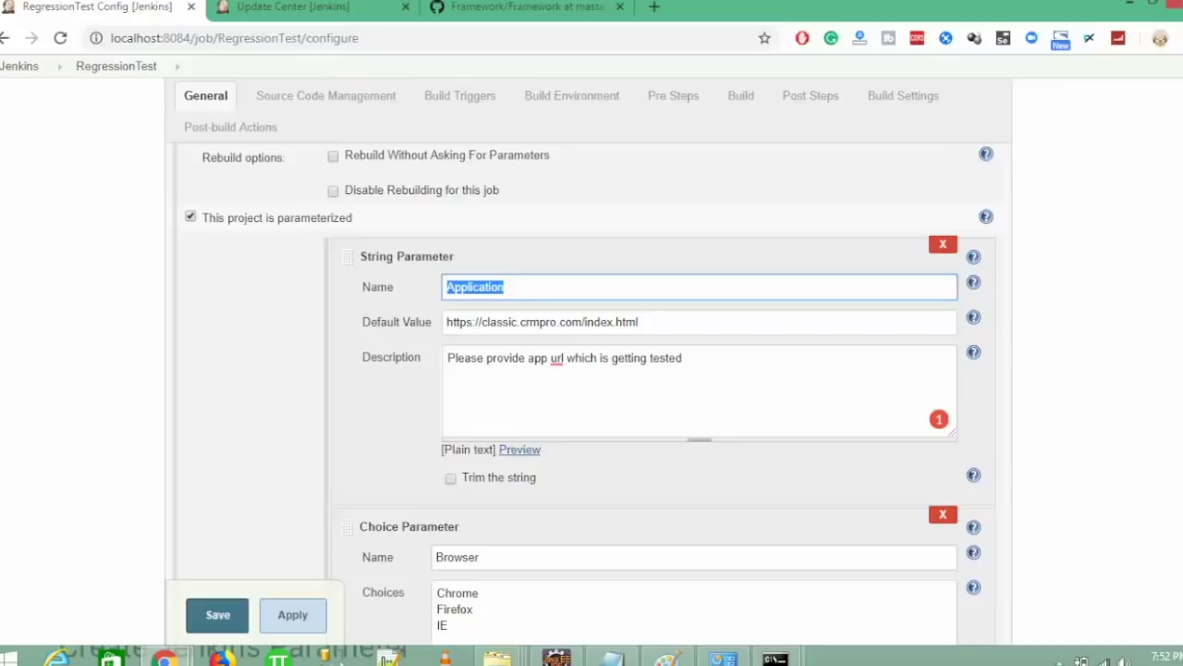
scroll(582, 370, down, 15)
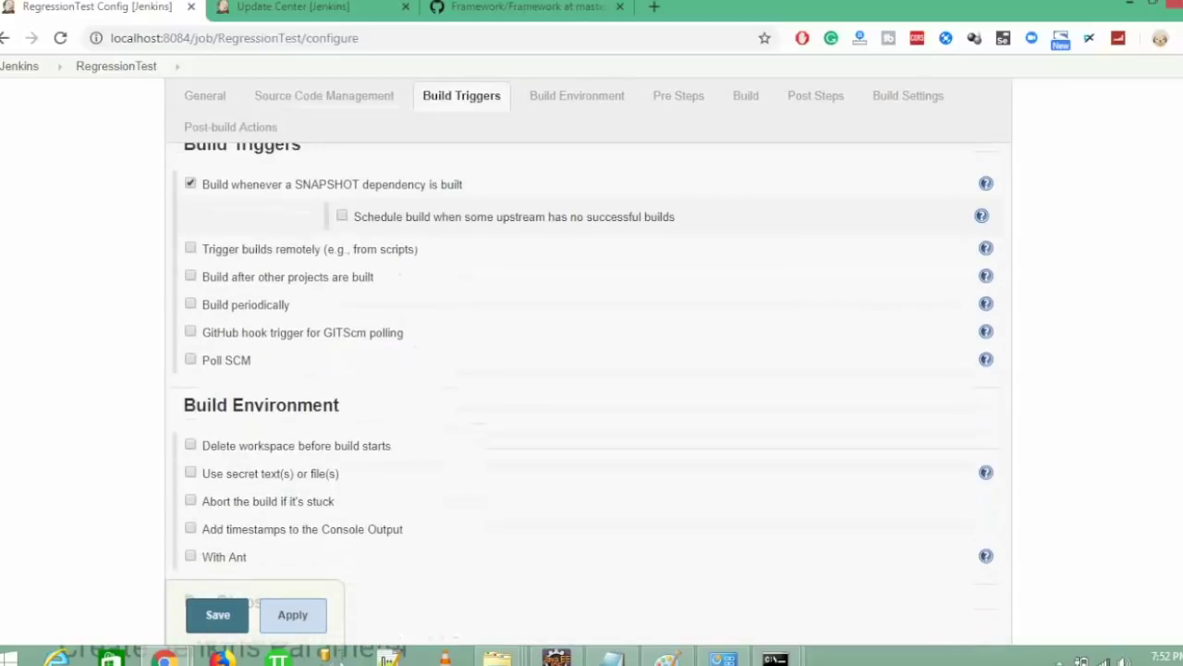
scroll(1179, 522, down, 3)
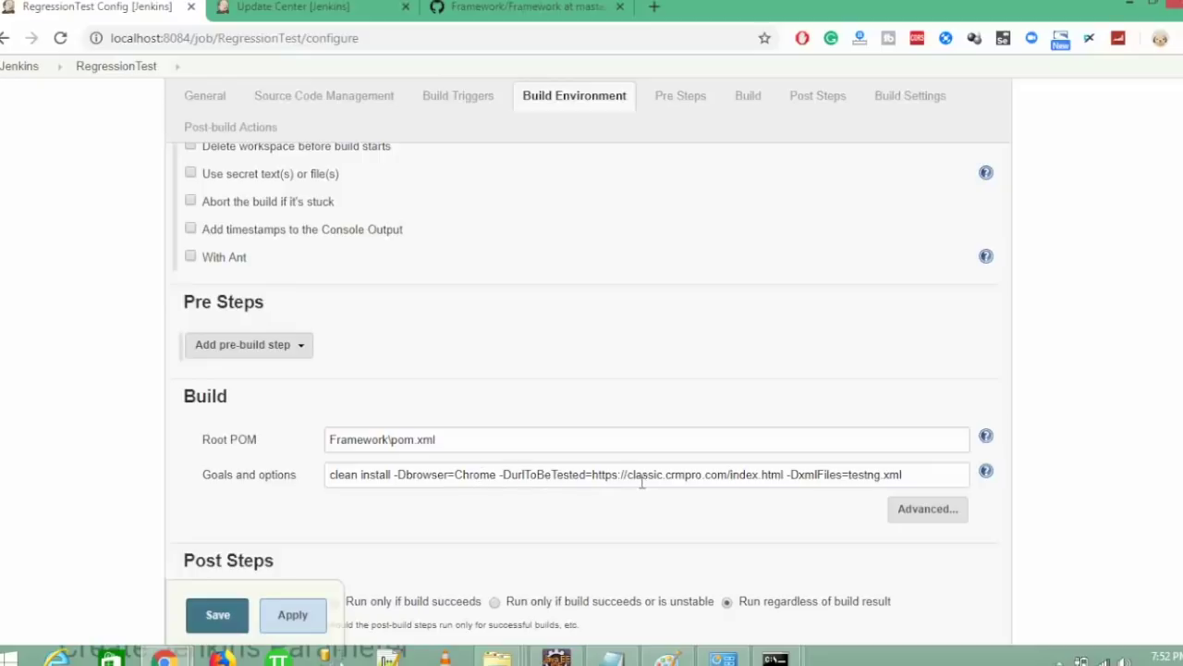
drag(592, 473, 782, 476)
key(BackSpace)
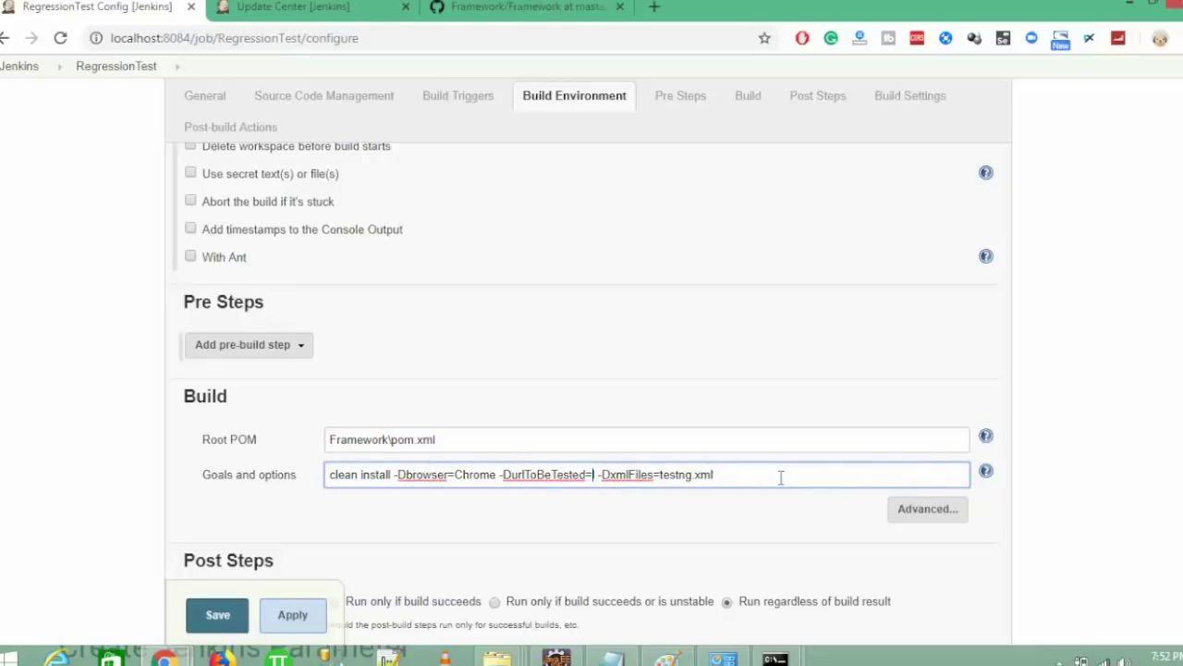
text($)
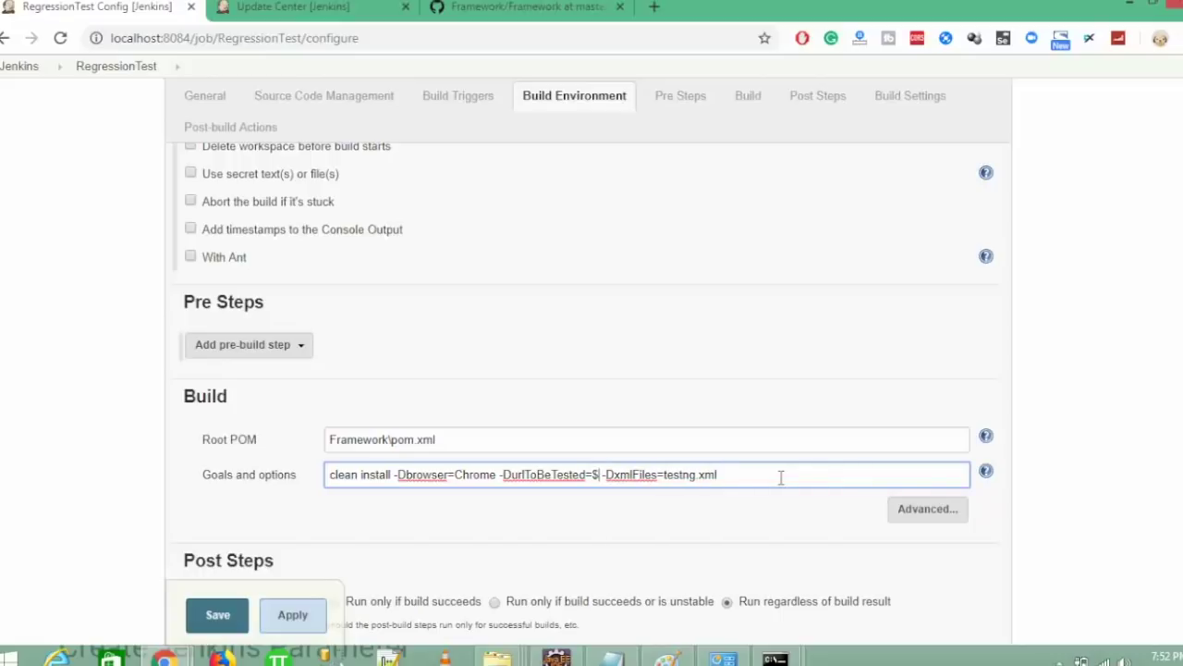
text(Application)
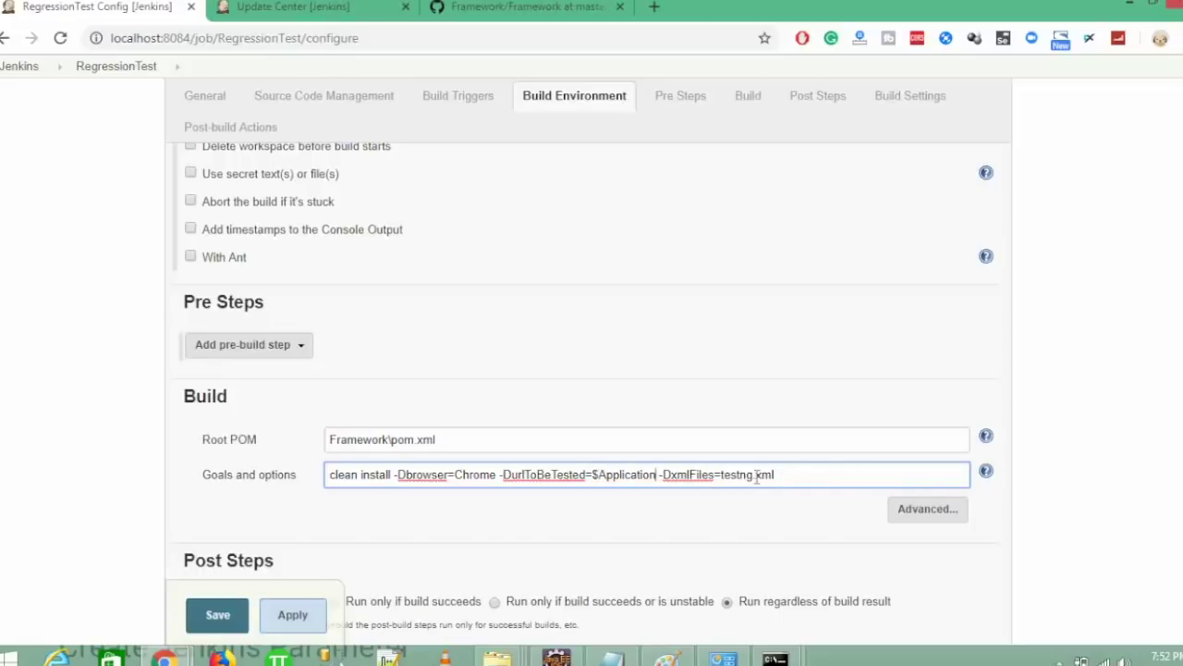
- Replace the hard-coded Chrome value in the goals with $Browser
scroll(1167, 233, up, 15)
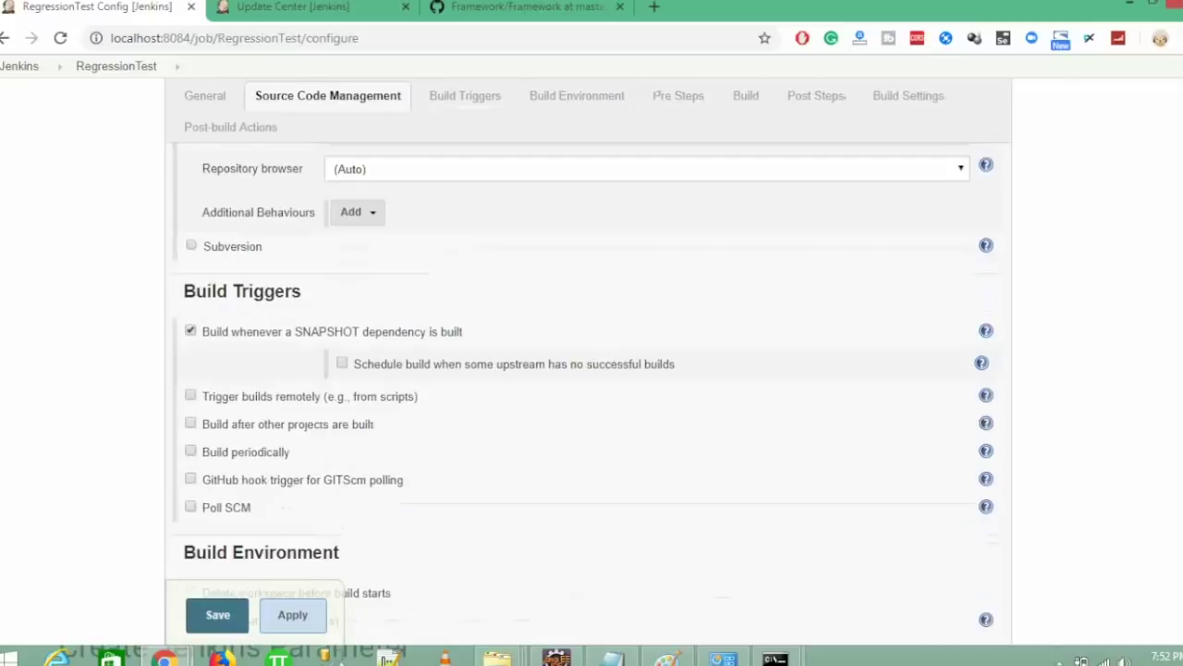
scroll(1168, 233, up, 2)
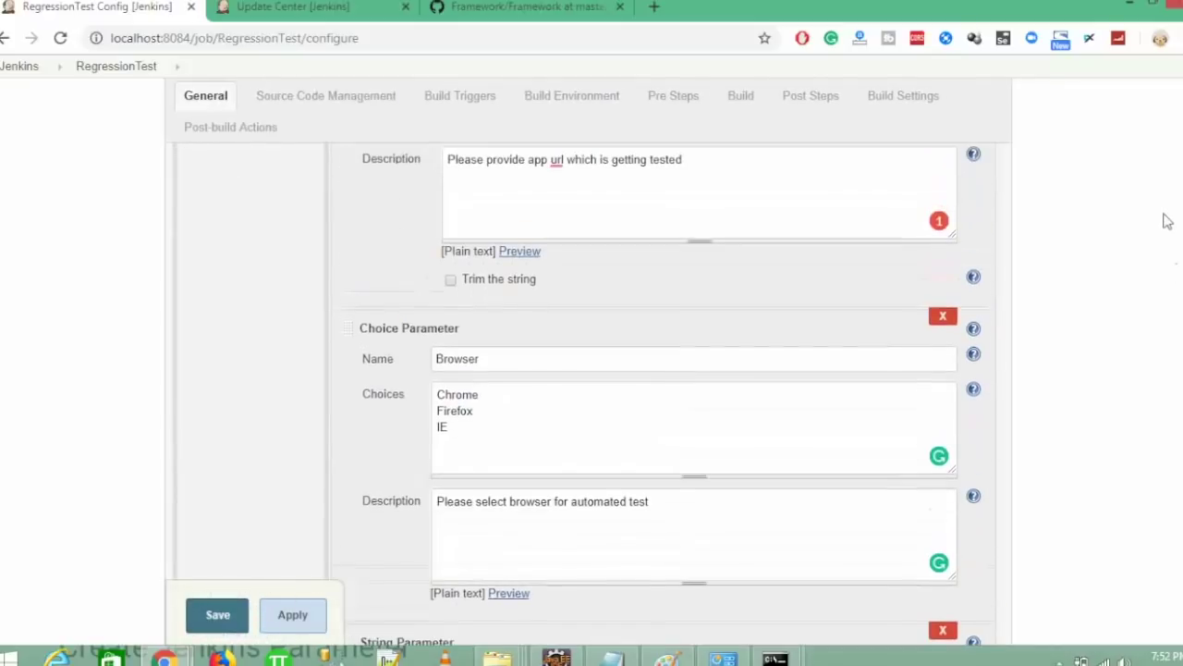
double_click(459, 361)
key(ctrl+c)
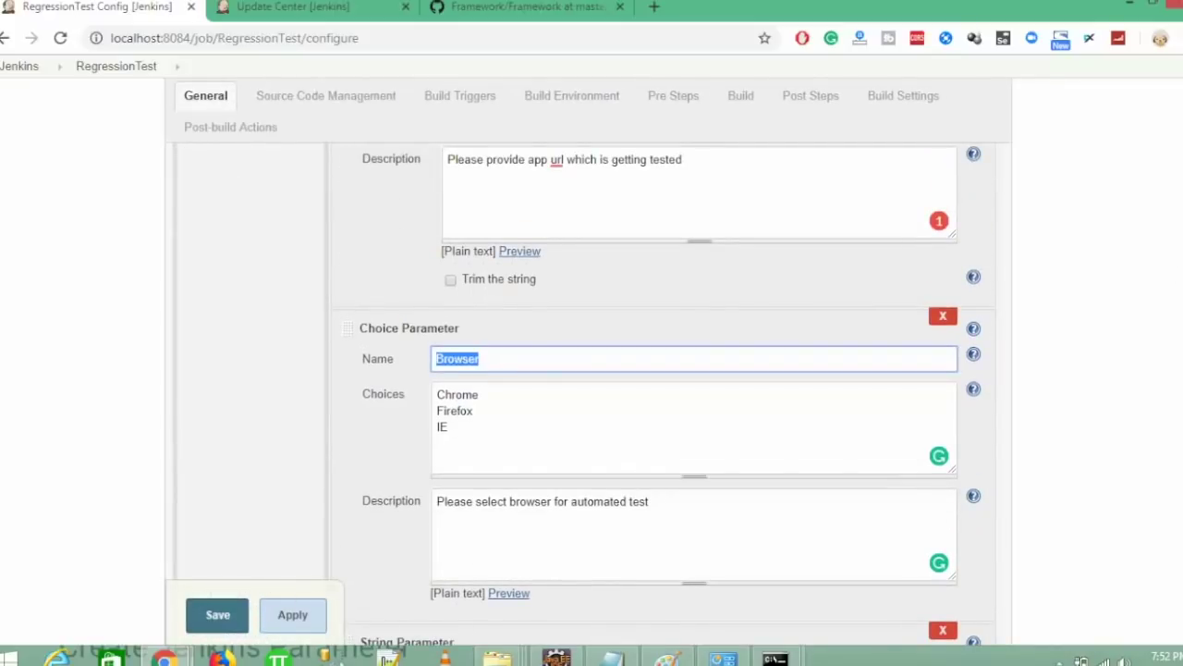
scroll(1172, 503, down, 15)
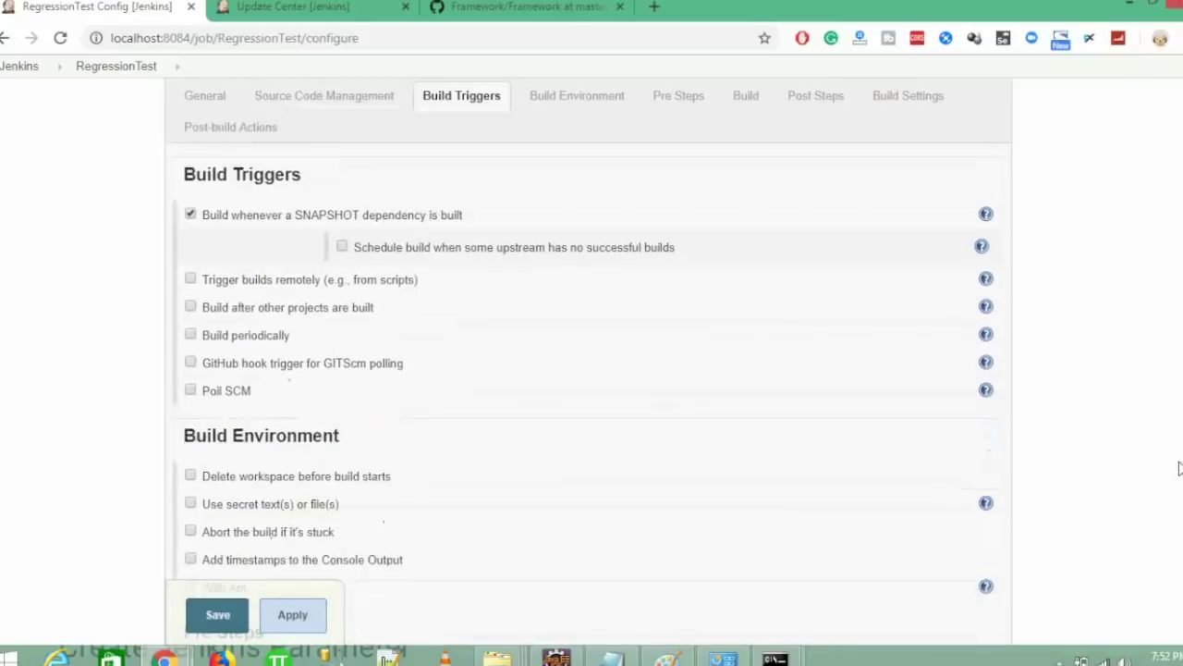
scroll(1172, 503, down, 4)
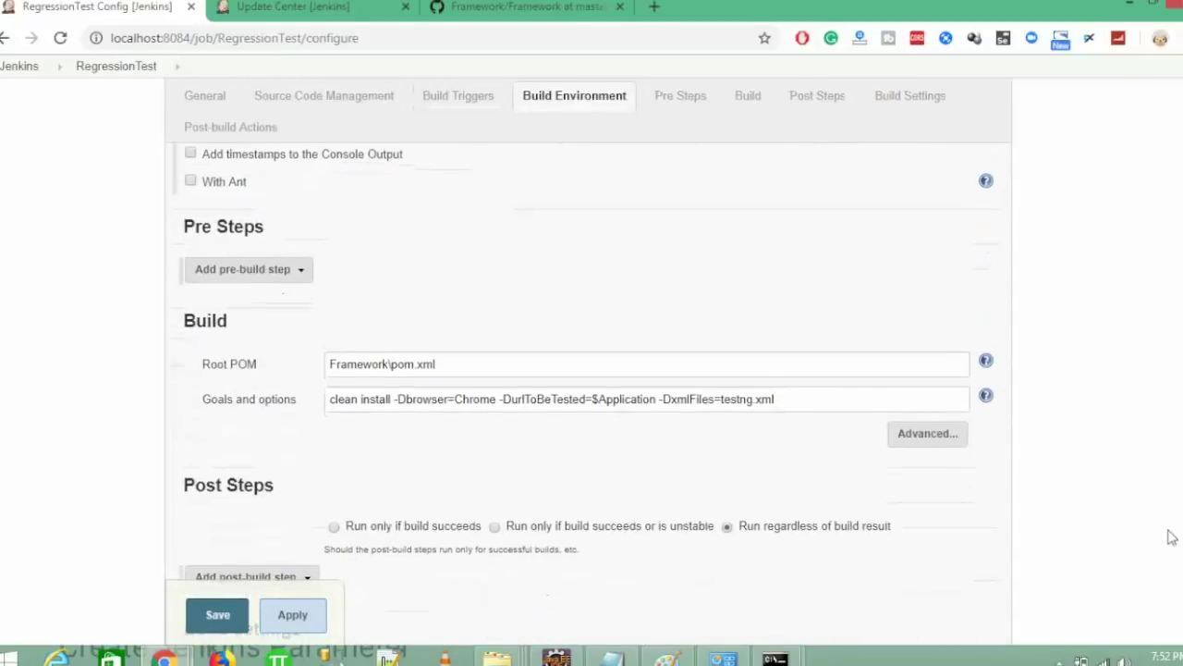
double_click(467, 392)
text($)
key(ctrl+v)
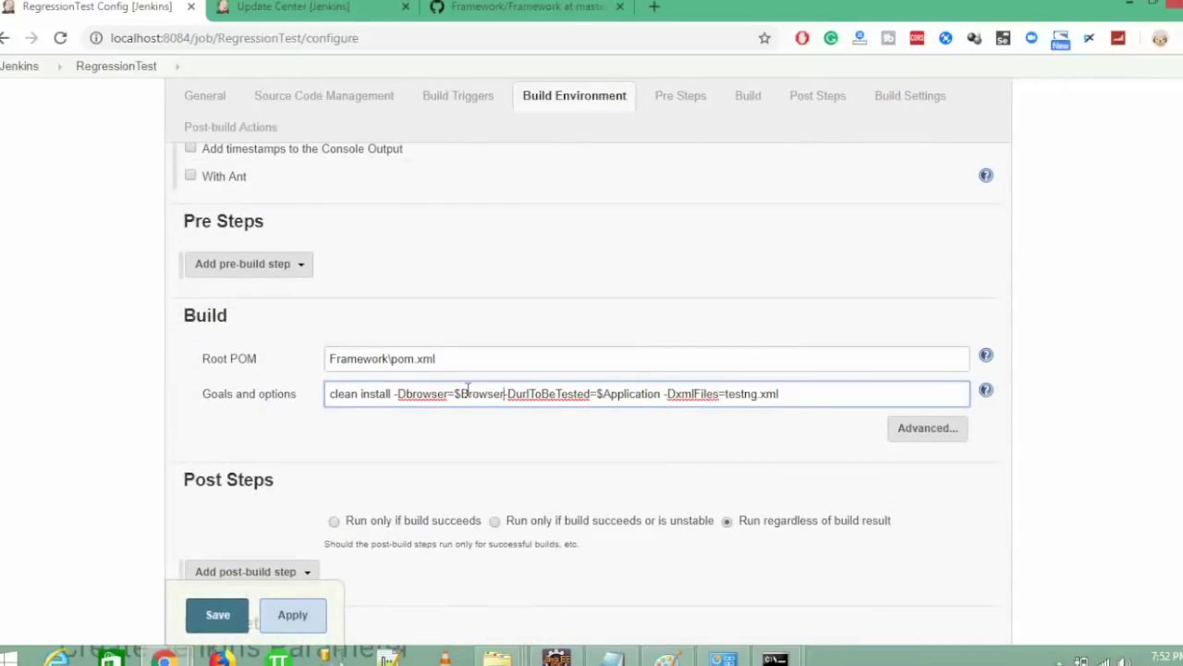
- Replace testng.xml after -DxmlFiles= with $XMLSuite
double_click(763, 394)
click(768, 394)
scroll(588, 389, up, 20)
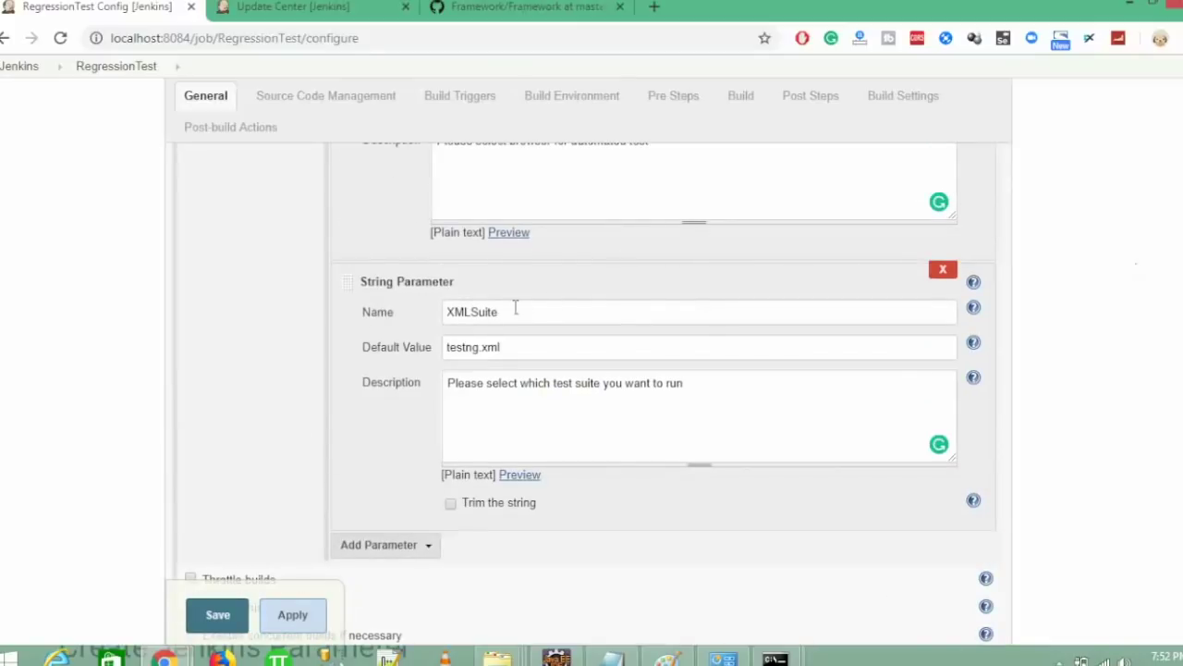
double_click(497, 312)
key(ctrl+c)
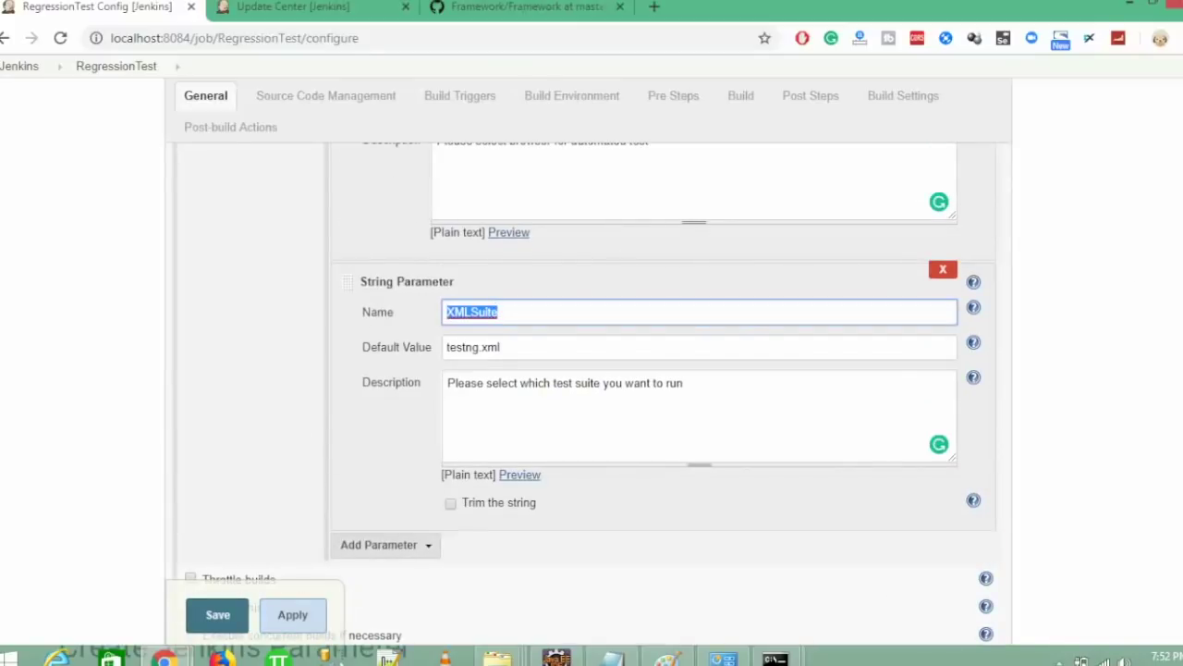
scroll(1174, 542, down, 20)
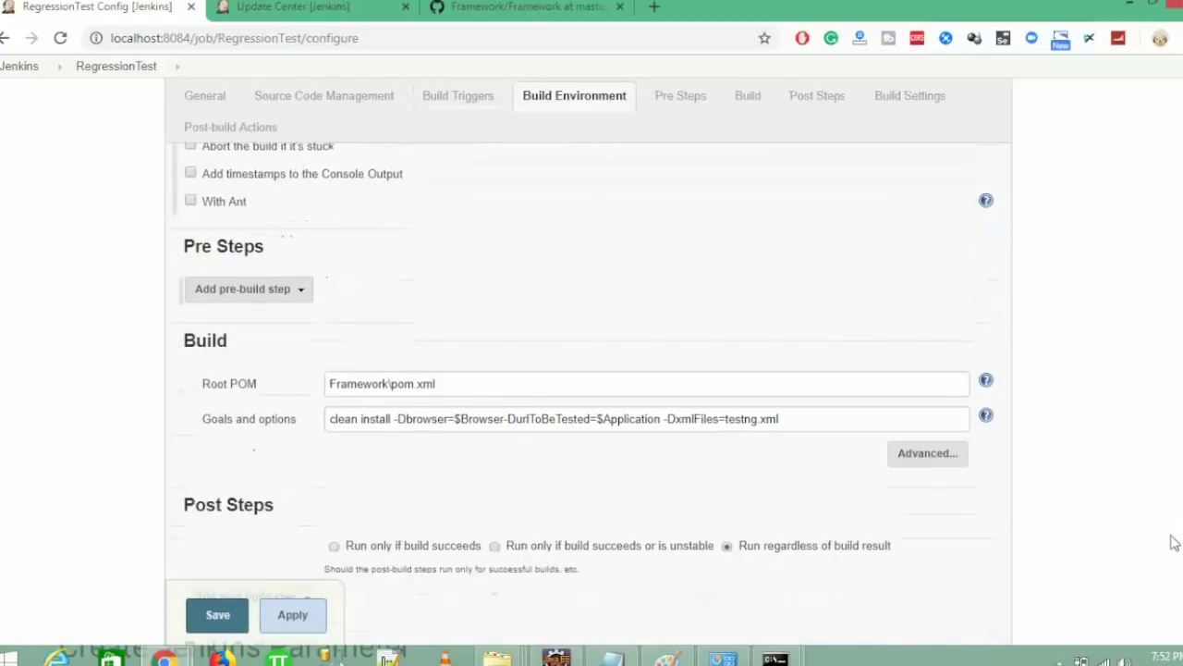
click(822, 417)
drag(822, 419, 745, 418)
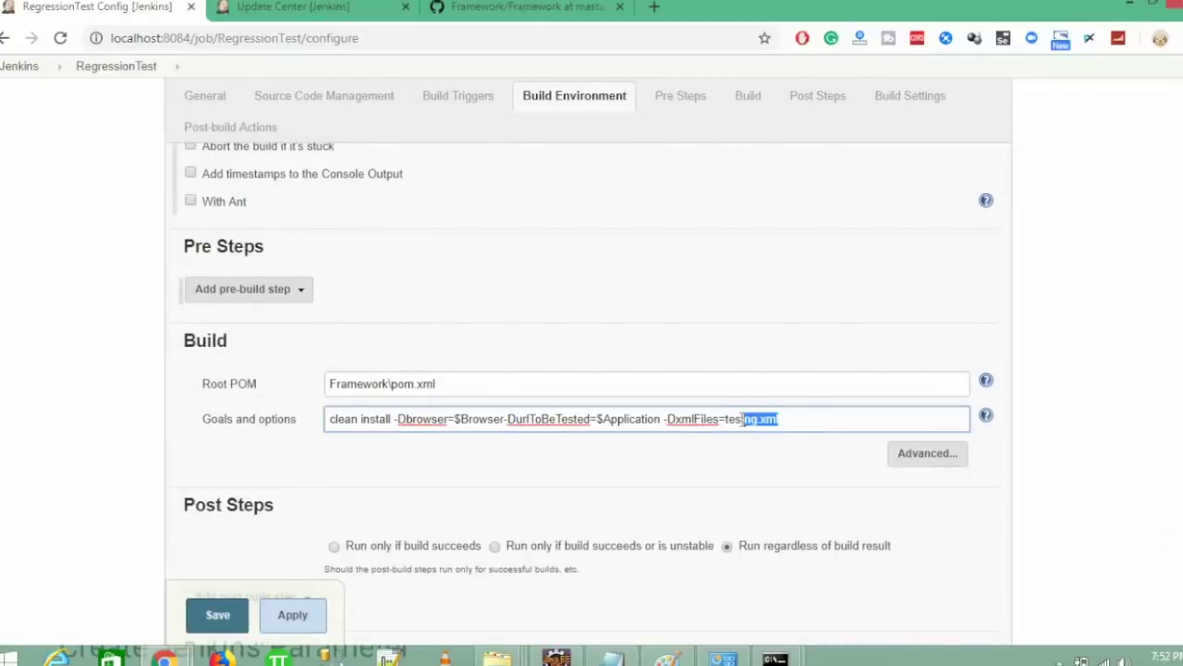
key(BackSpace)
key(BackSpace)
key(BackSpace)
key(ctrl+v)
click(727, 418)
text($)
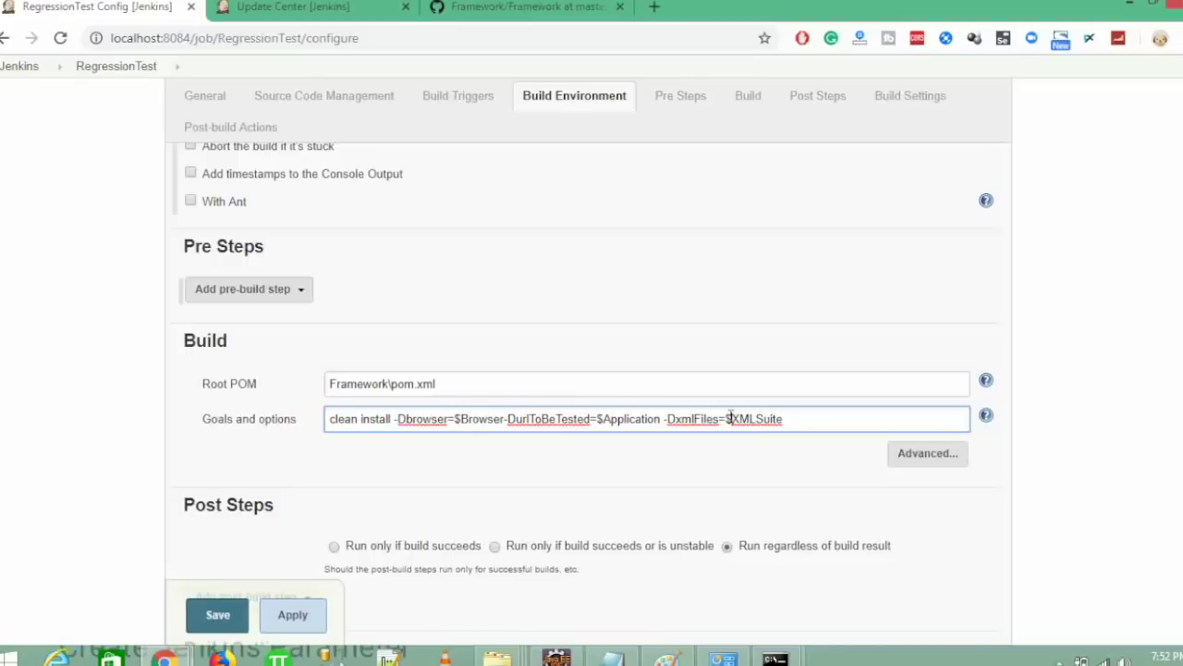
click(733, 457)
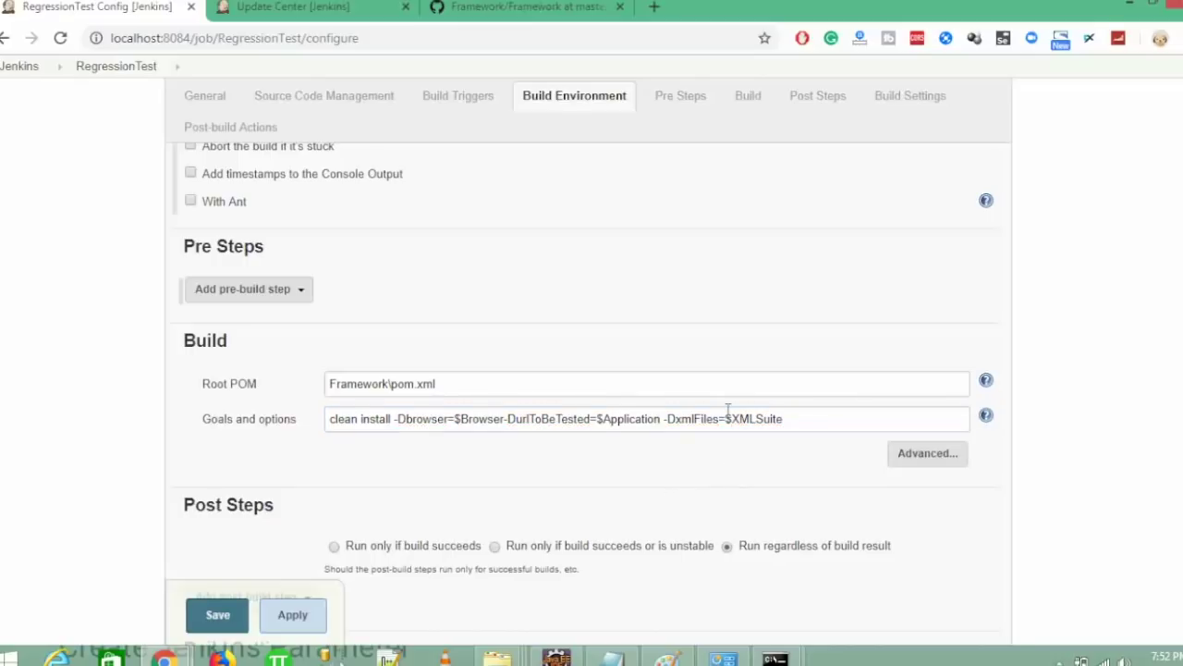
double_click(764, 418)
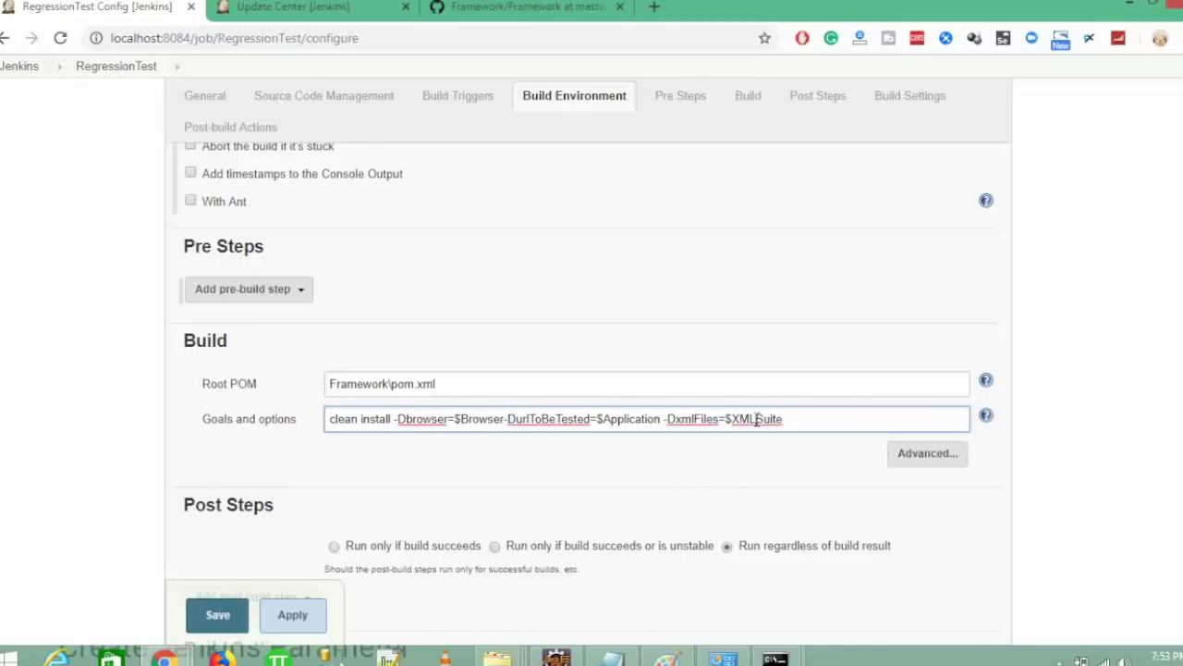
click(618, 416)
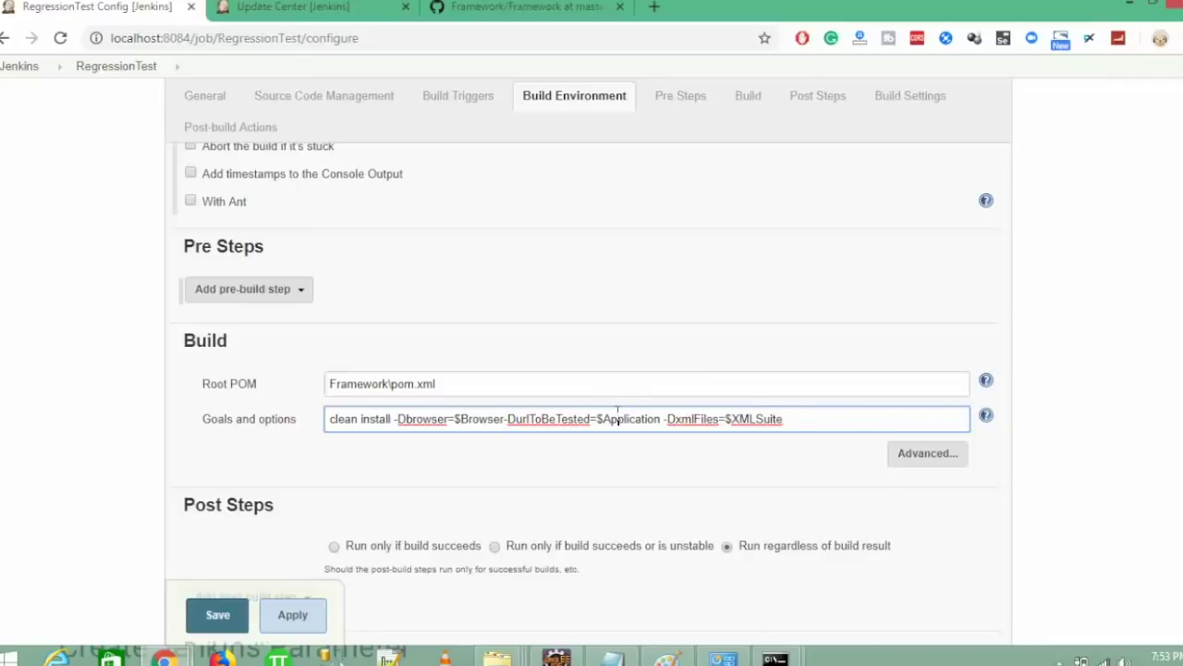
- Save the job and open Build with Parameters, keeping Chrome and testng.xml
click(230, 599)
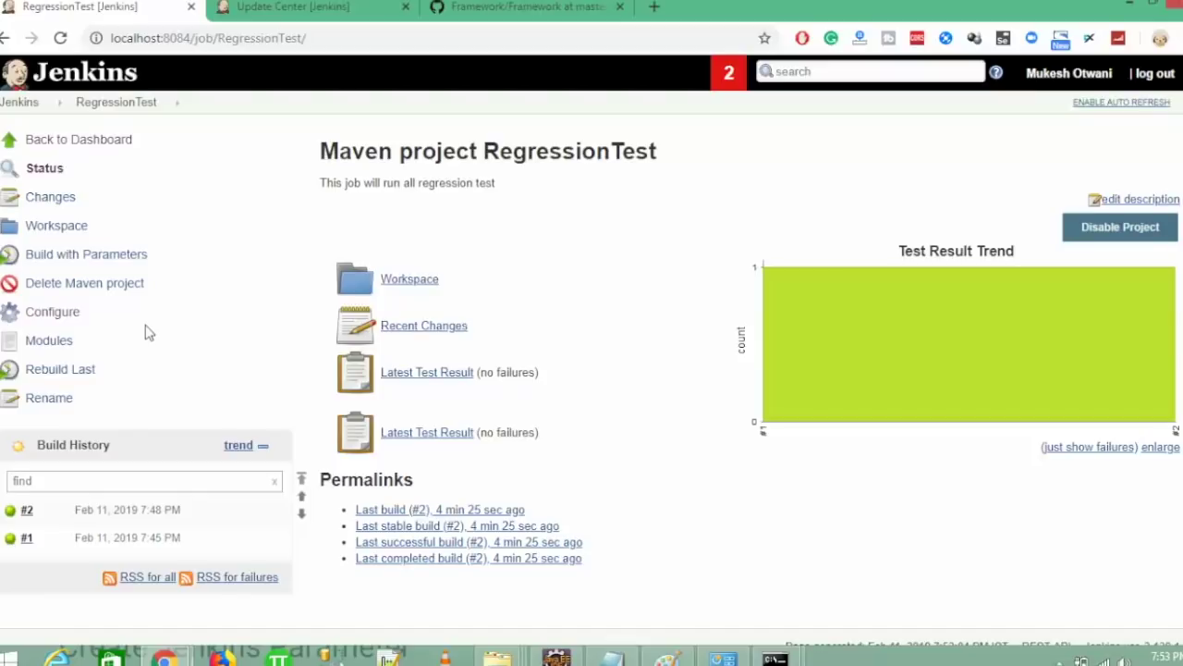
click(102, 263)
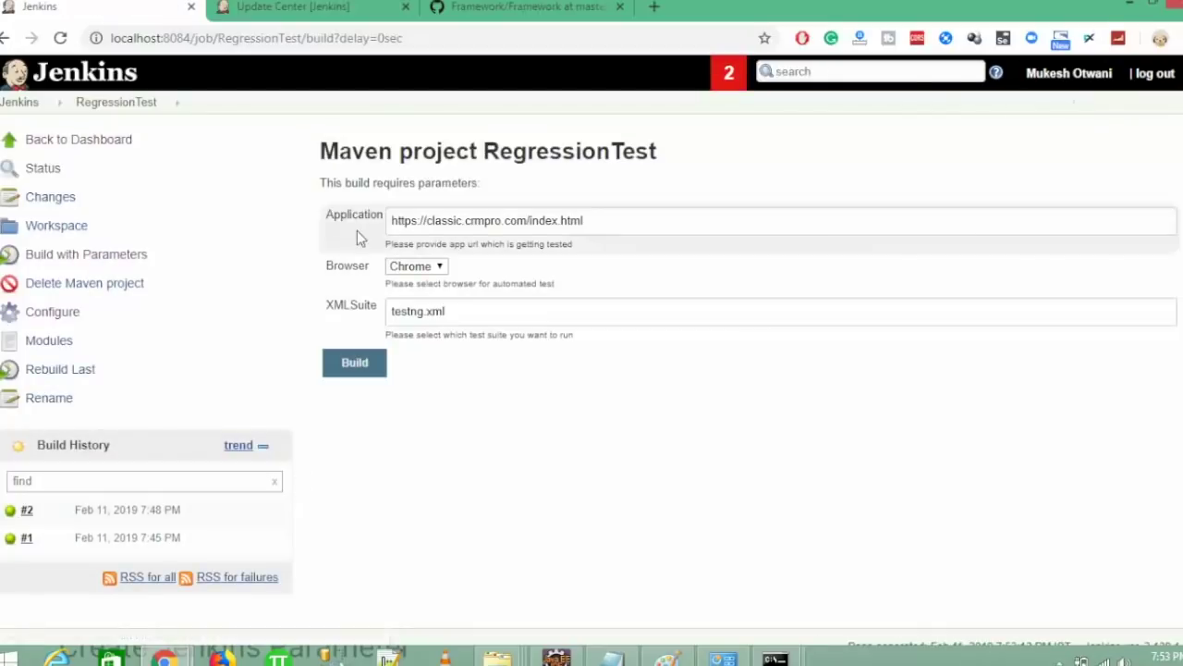
click(407, 267)
click(432, 311)
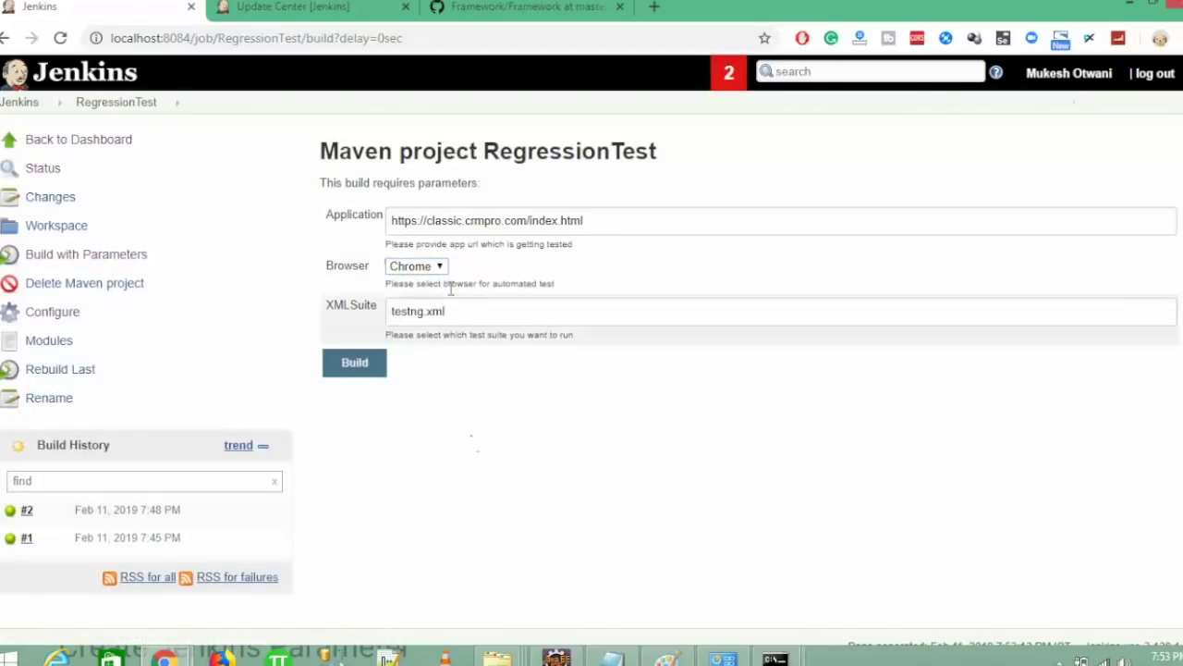
drag(479, 311, 288, 305)
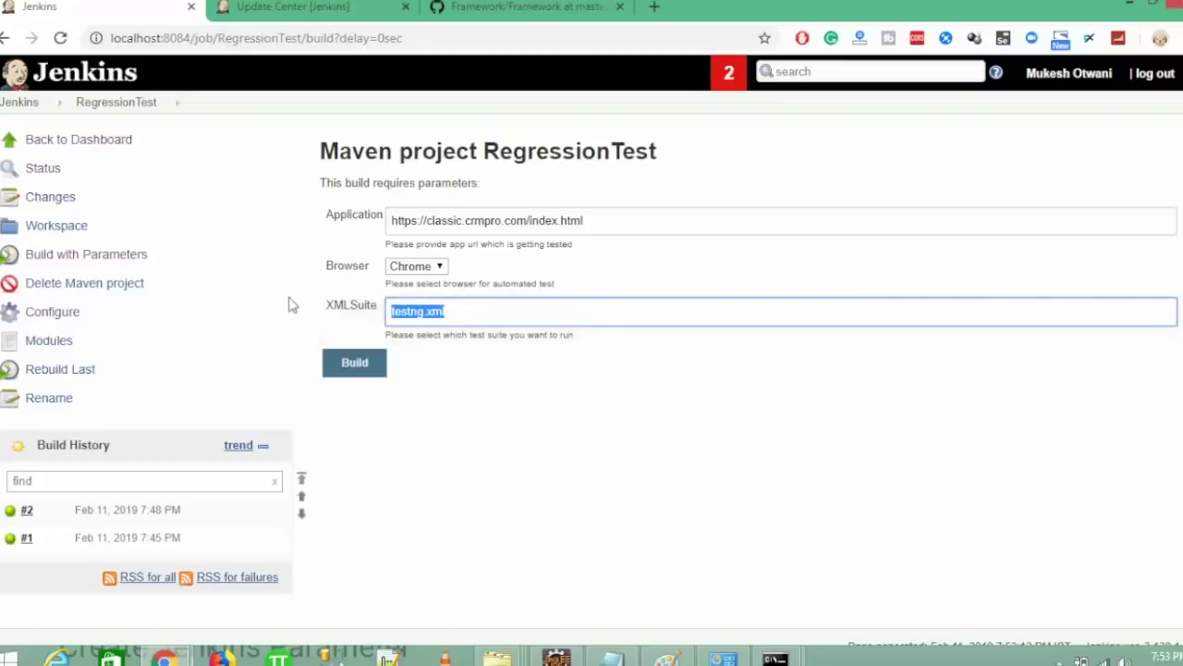
- Re-enter the crmpro Application URL and start the build
click(637, 216)
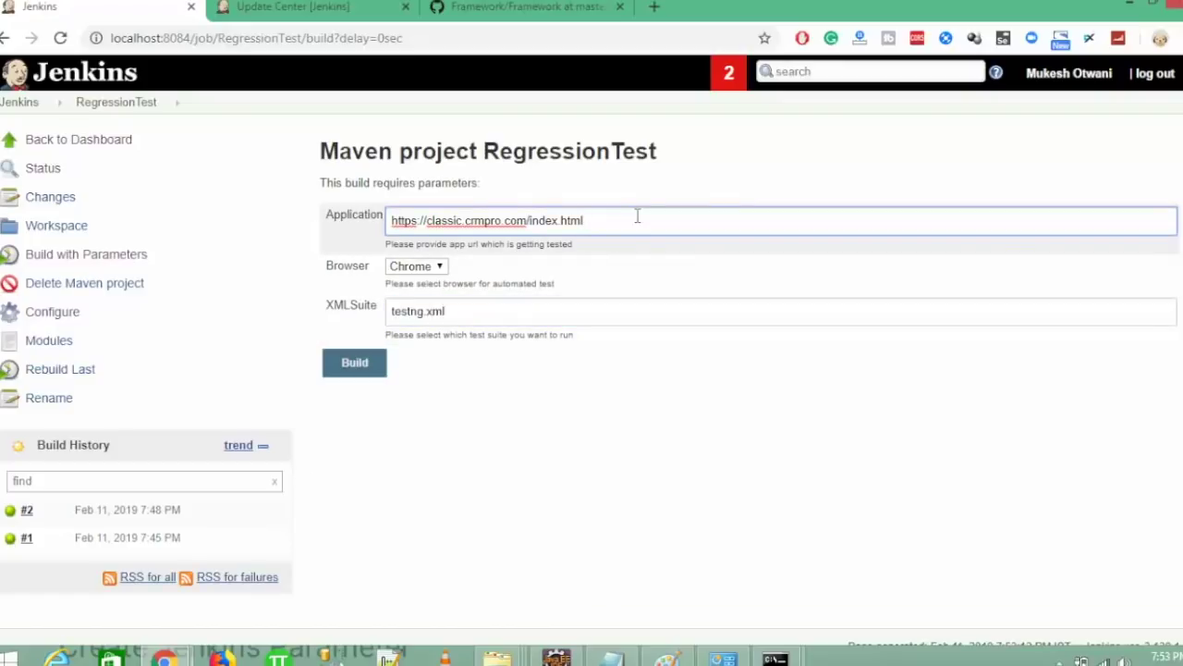
triple_click(549, 243)
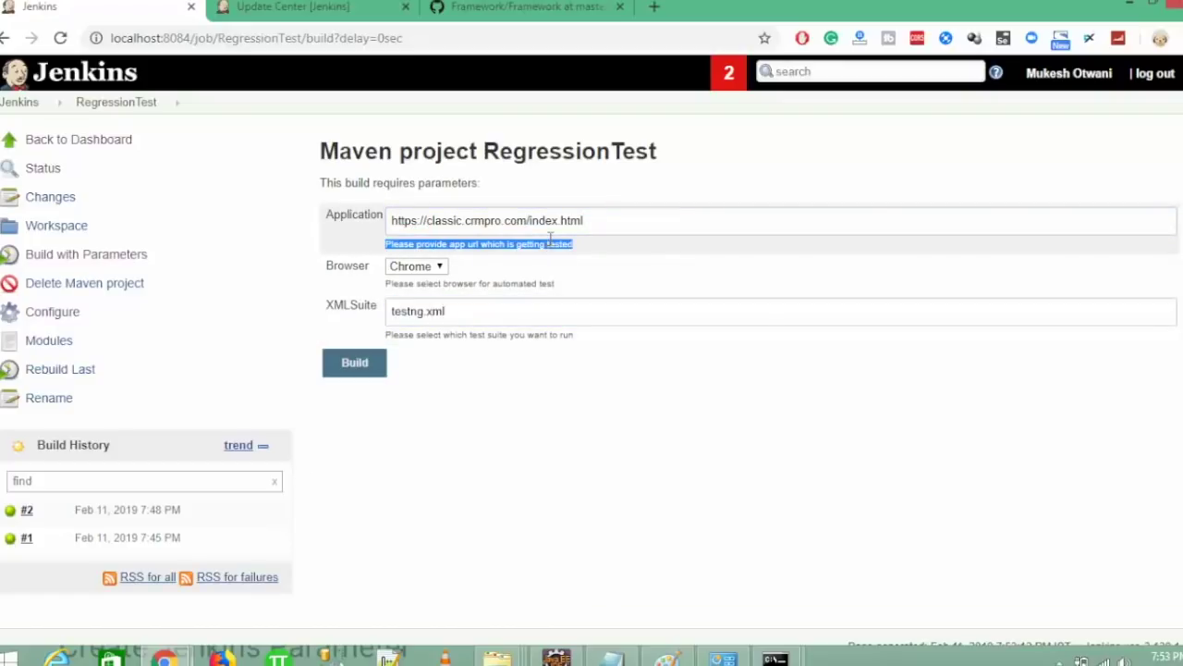
triple_click(503, 282)
click(542, 494)
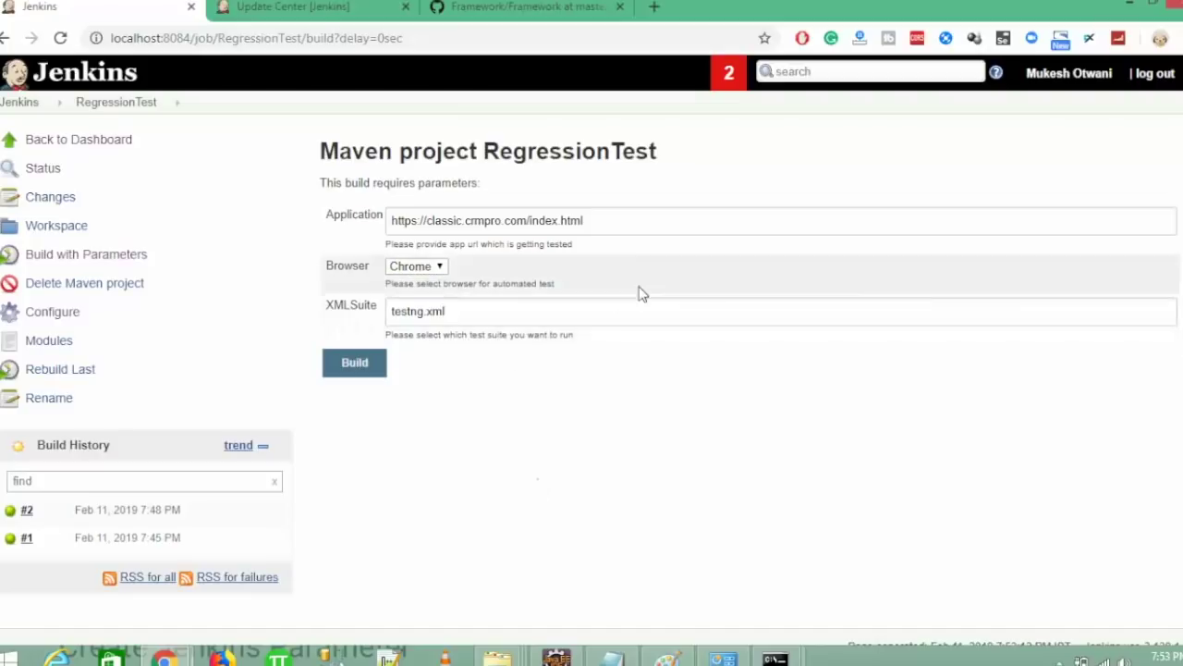
triple_click(618, 213)
key(ctrl+c)
key(BackSpace)
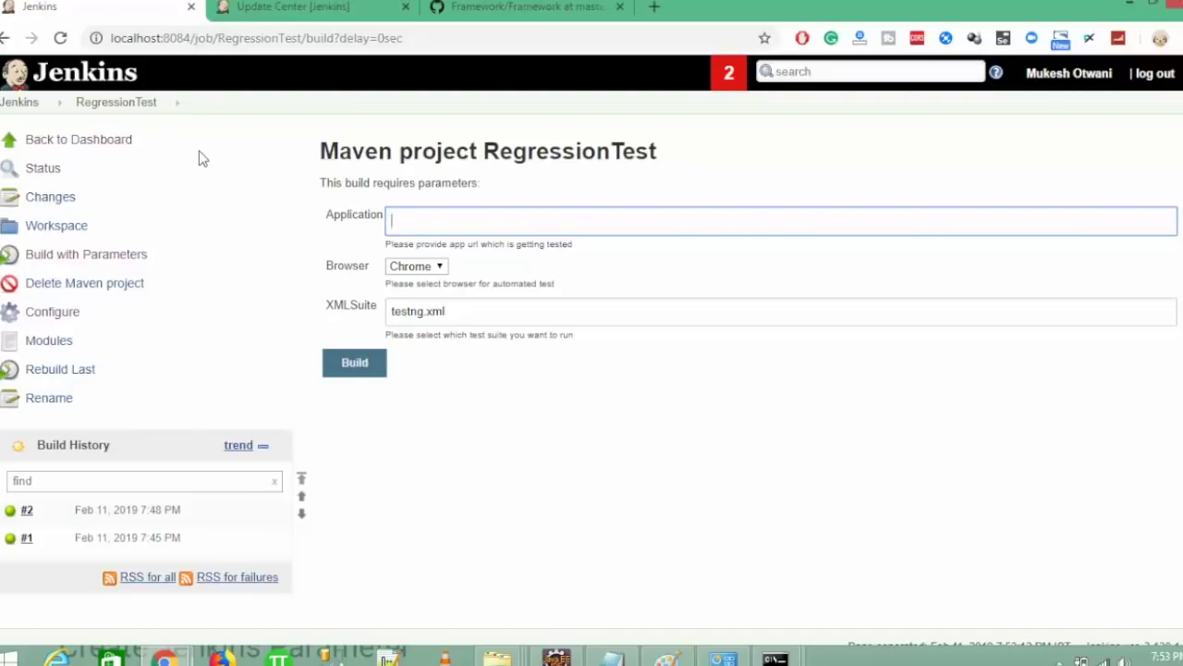
key(ctrl+v)
click(375, 364)
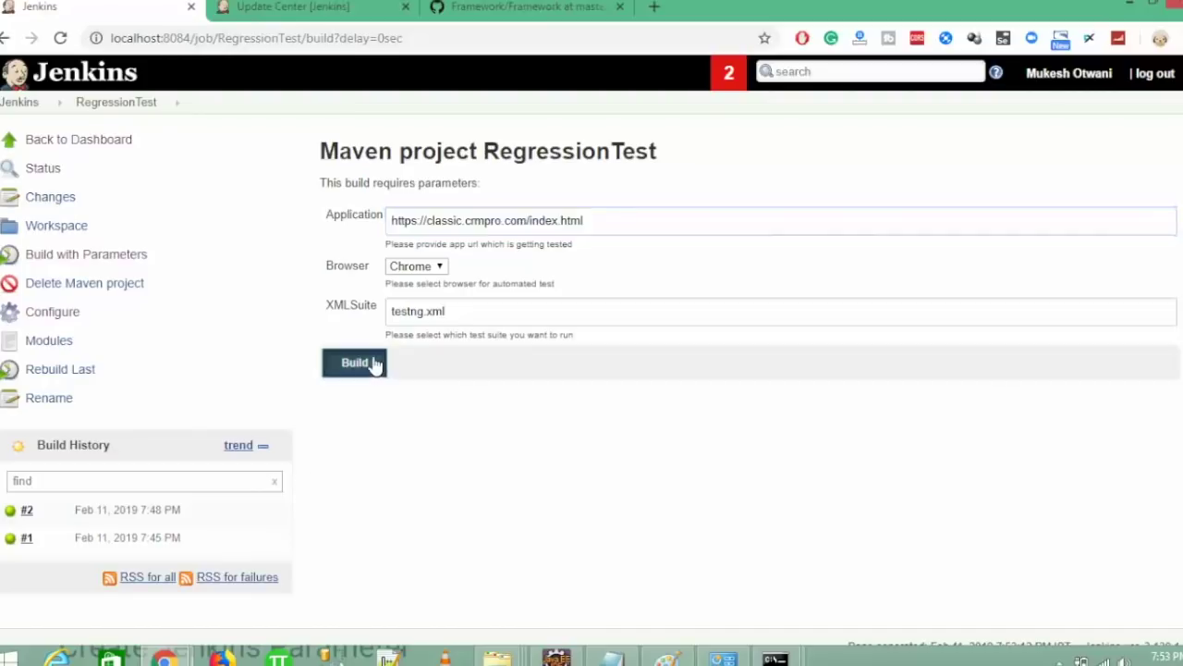
- Read build #3's console output, spot the missing urlToBeTested parameter, then return to RegressionTest
click(127, 531)
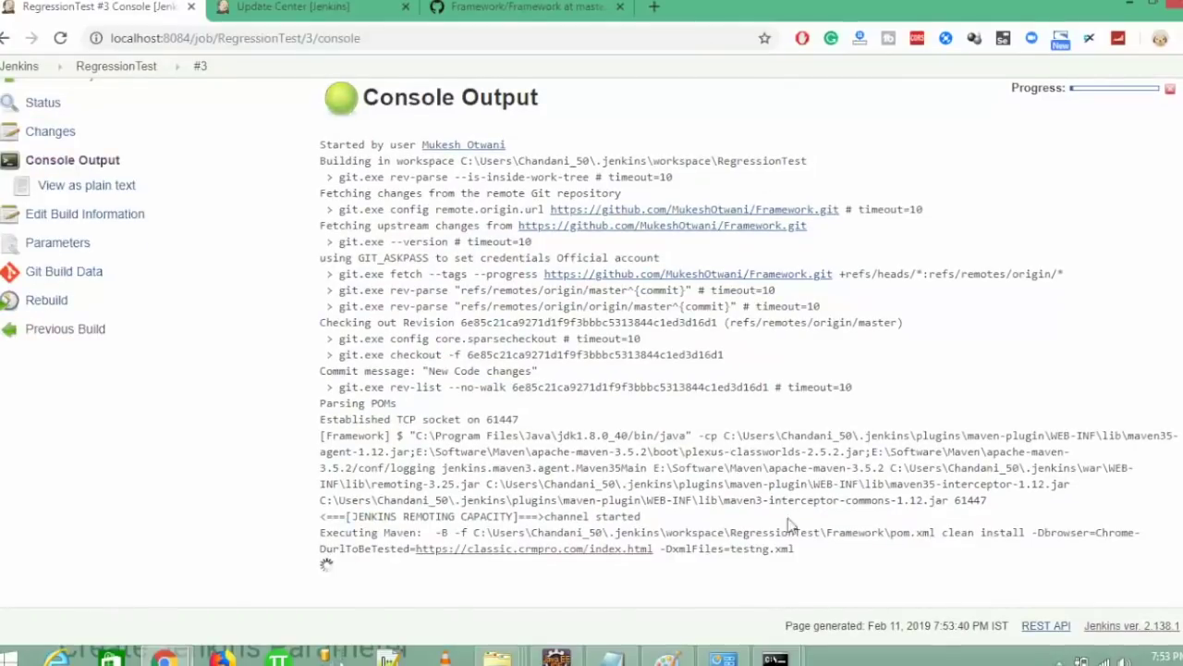
drag(810, 529, 565, 509)
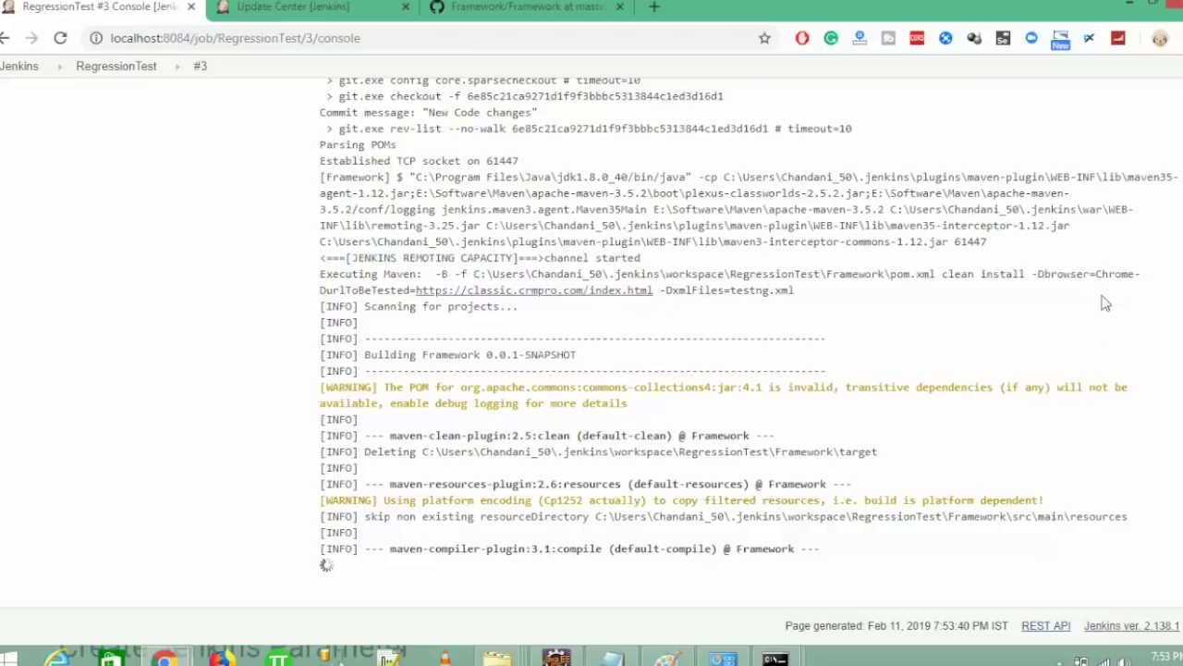
scroll(1000, 338, up, 2)
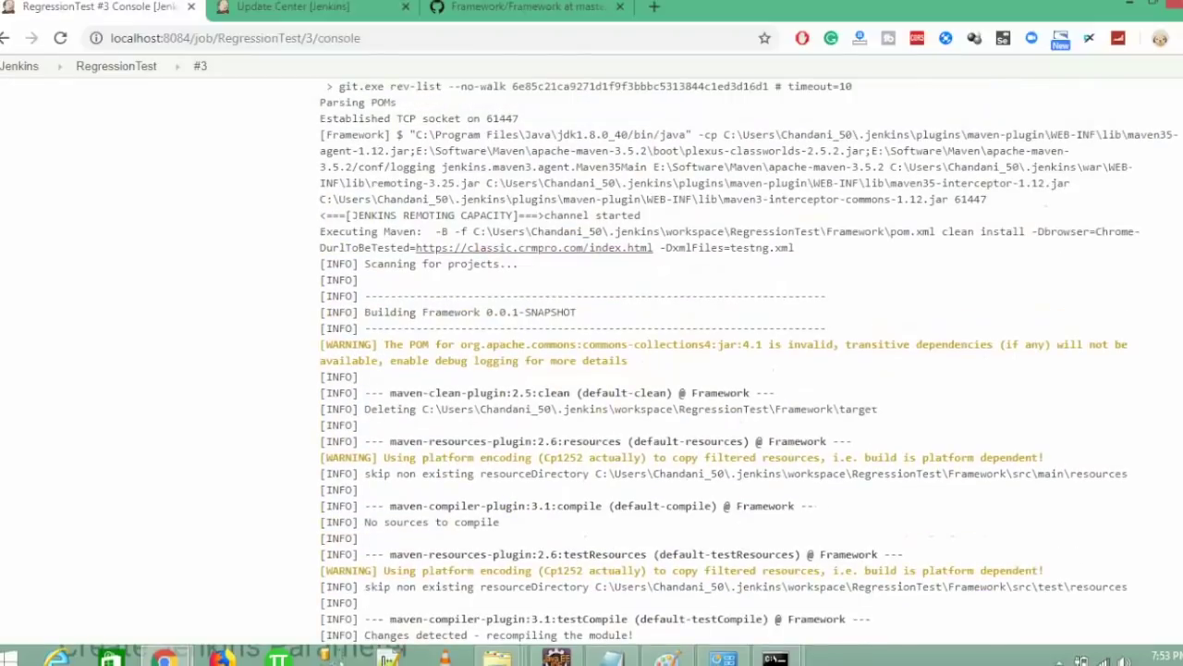
drag(1097, 257, 1125, 258)
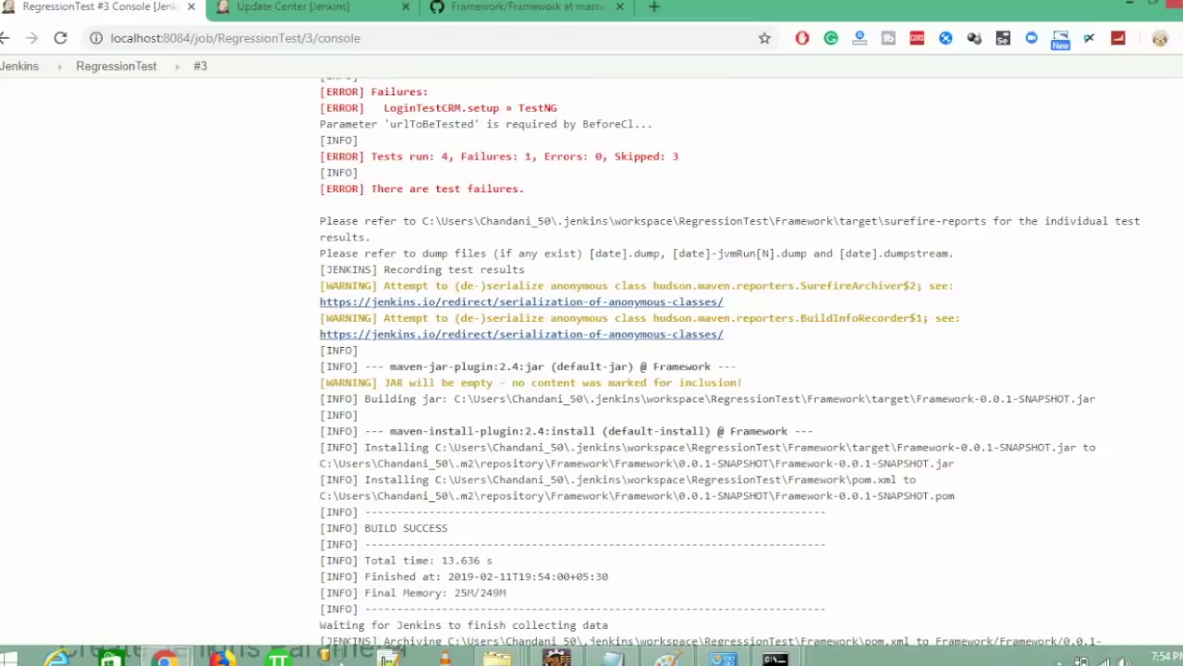
scroll(592, 360, up, 3)
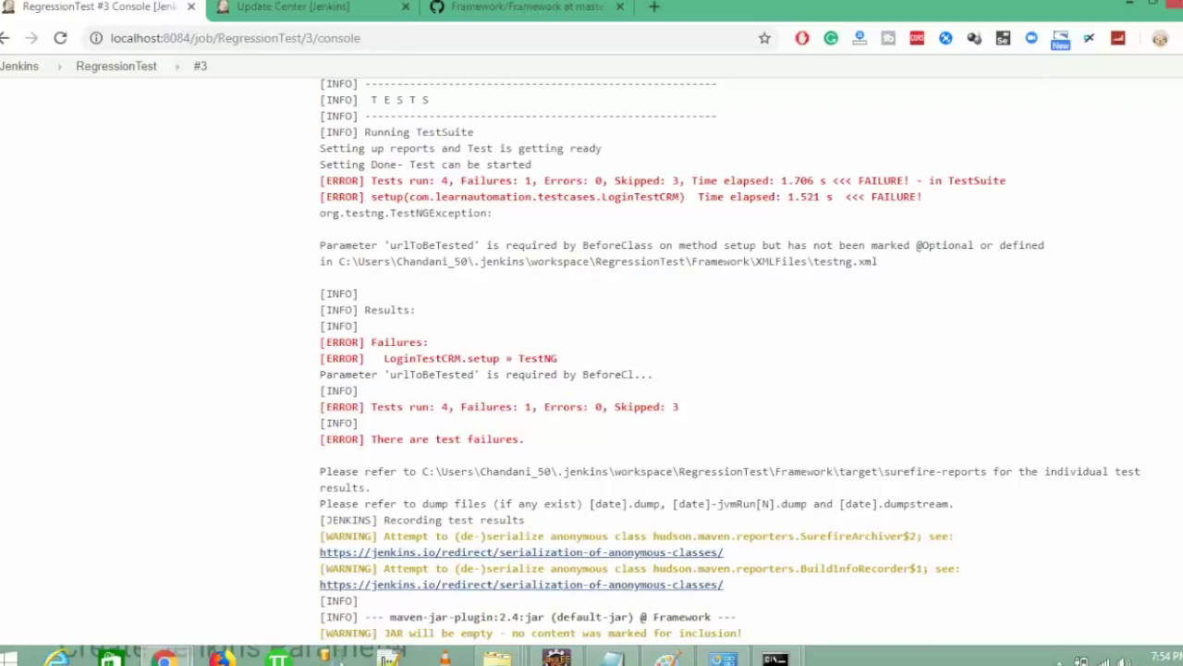
double_click(415, 373)
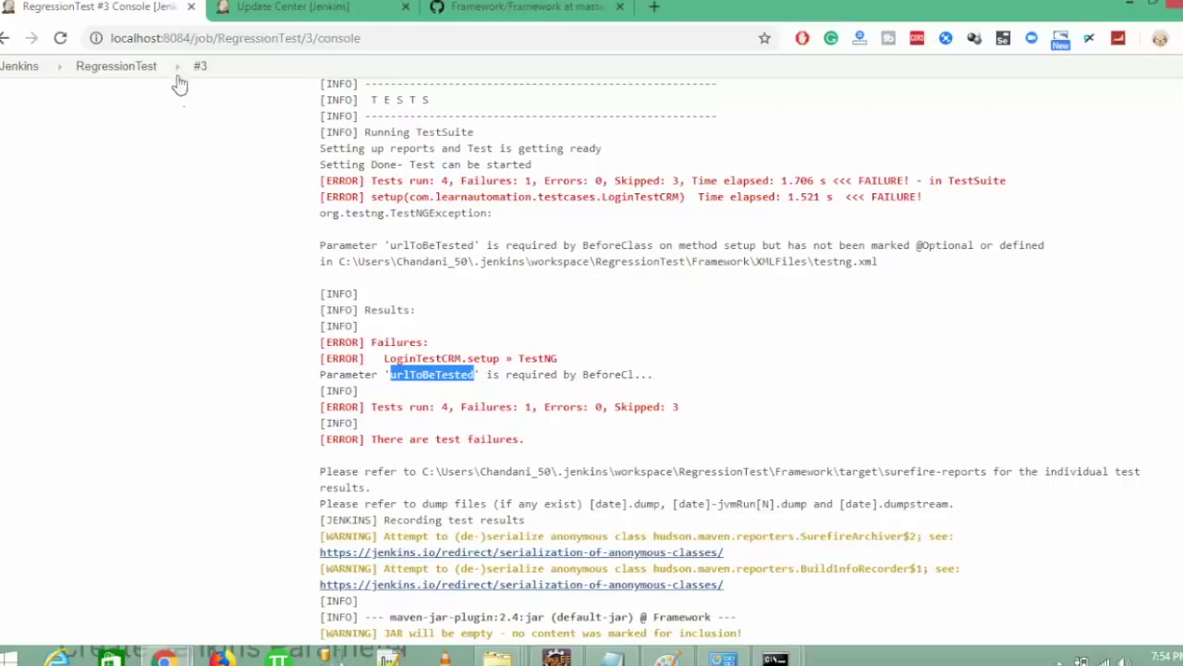
click(116, 72)
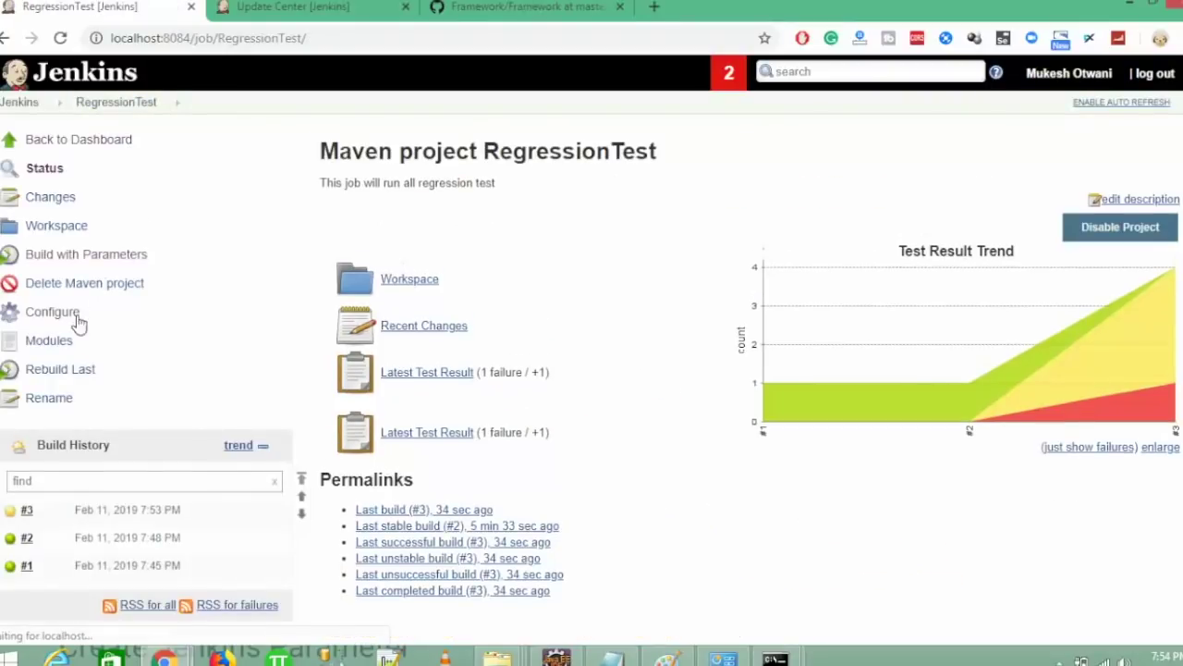
- Insert a space between $Browser and -DurlToBeTested in the Maven goals and save
click(39, 315)
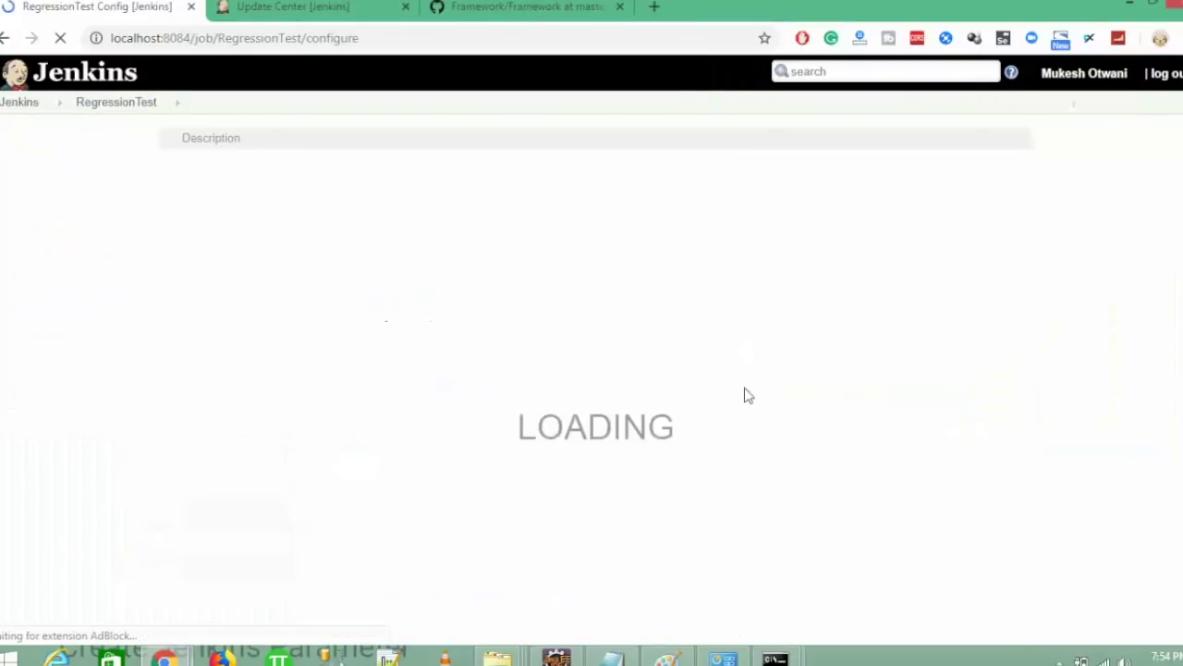
scroll(1047, 426, down, 5)
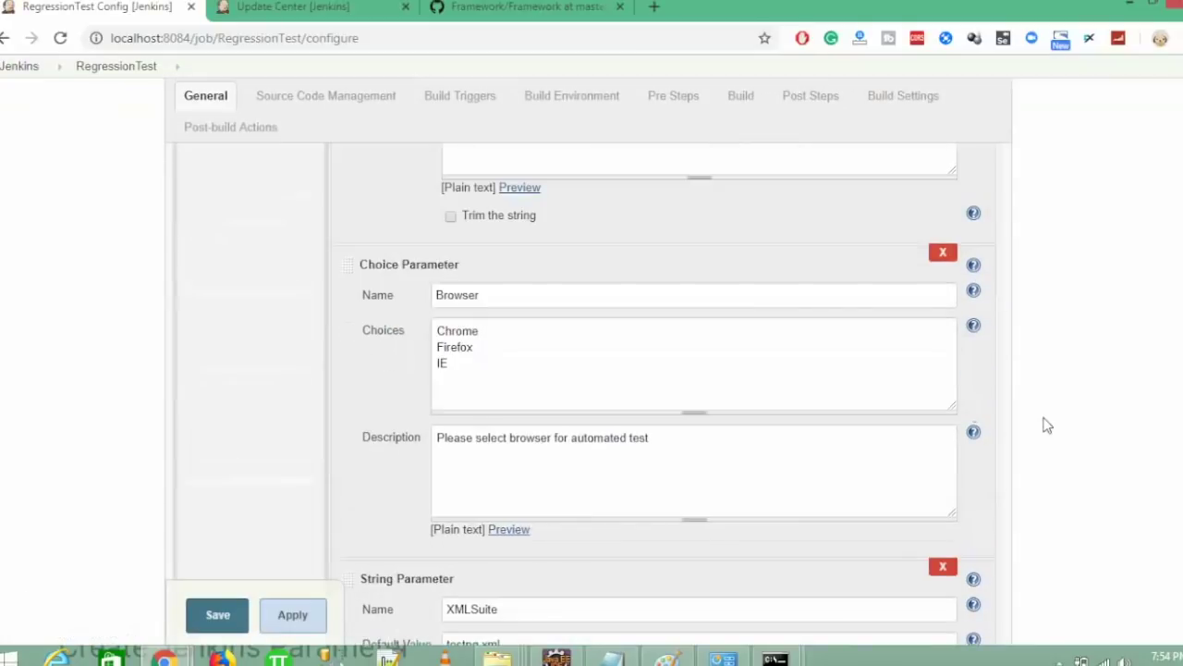
scroll(1048, 425, up, 5)
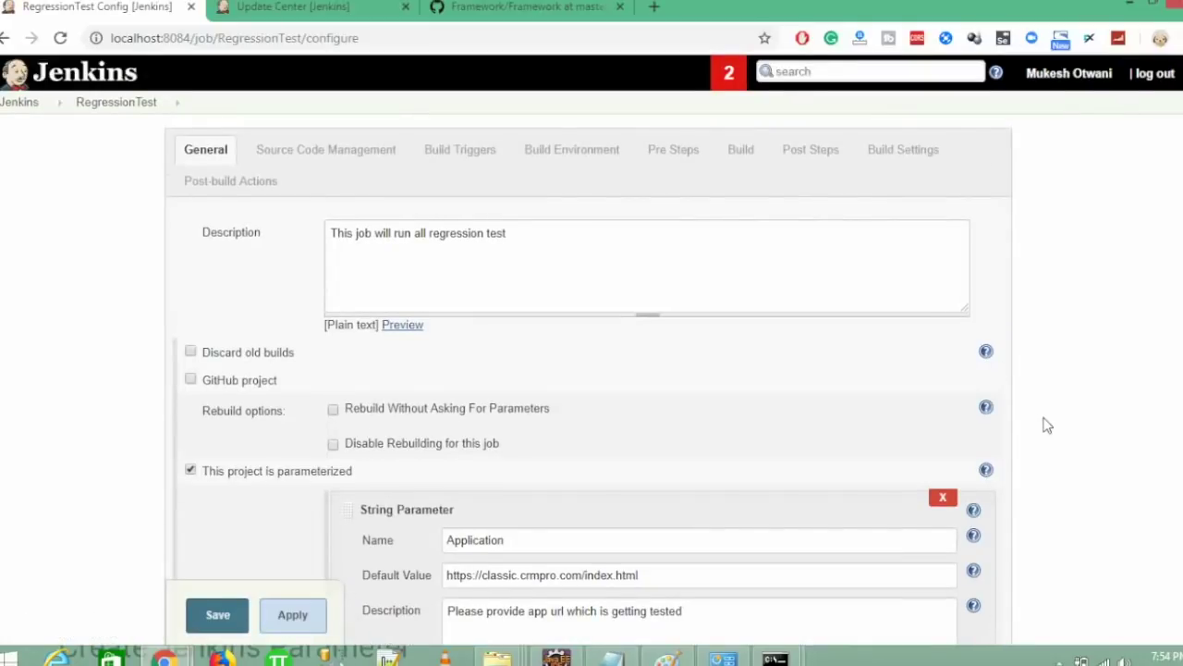
scroll(1045, 423, down, 2)
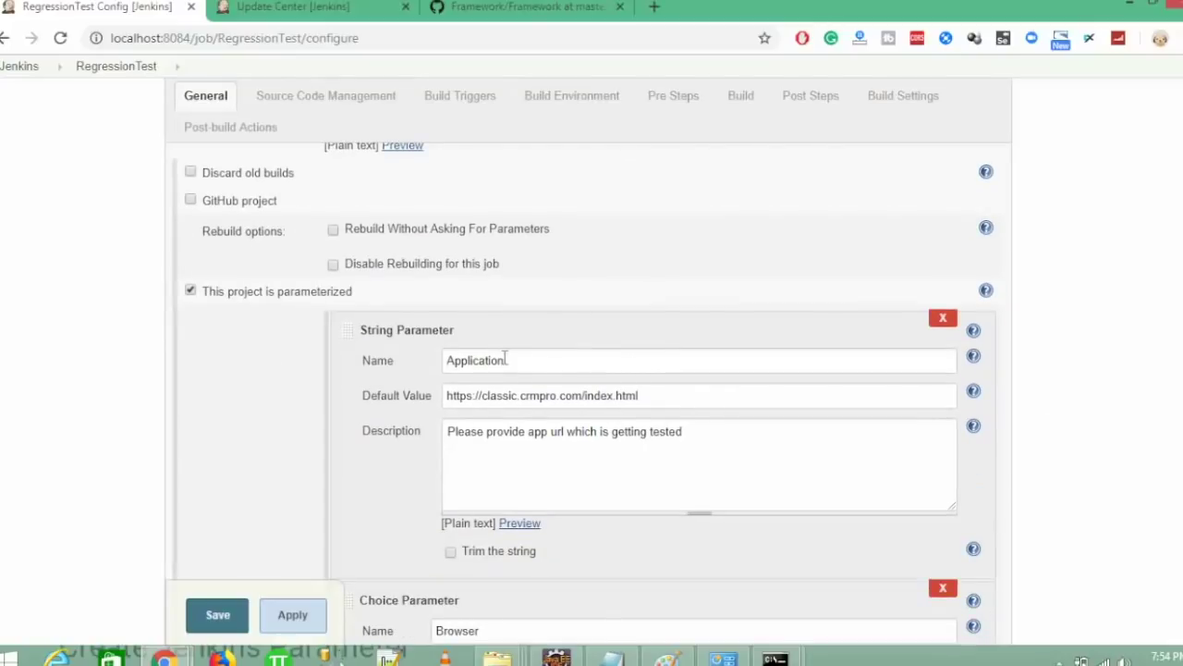
double_click(537, 361)
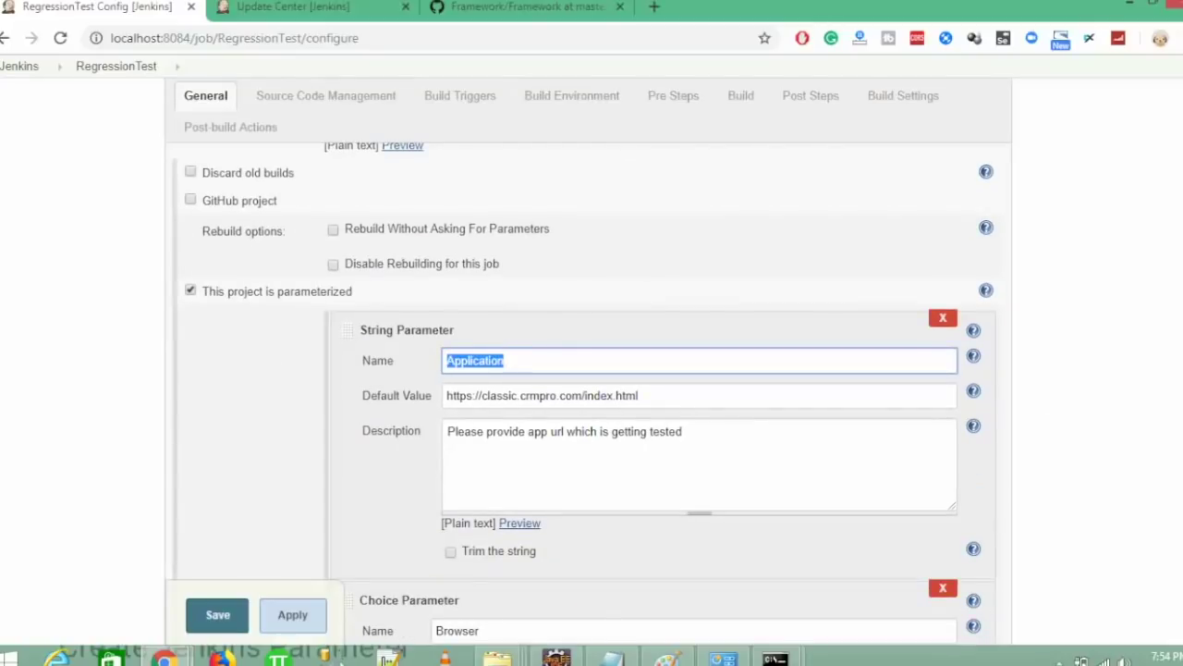
scroll(1178, 599, down, 15)
scroll(1177, 599, up, 1)
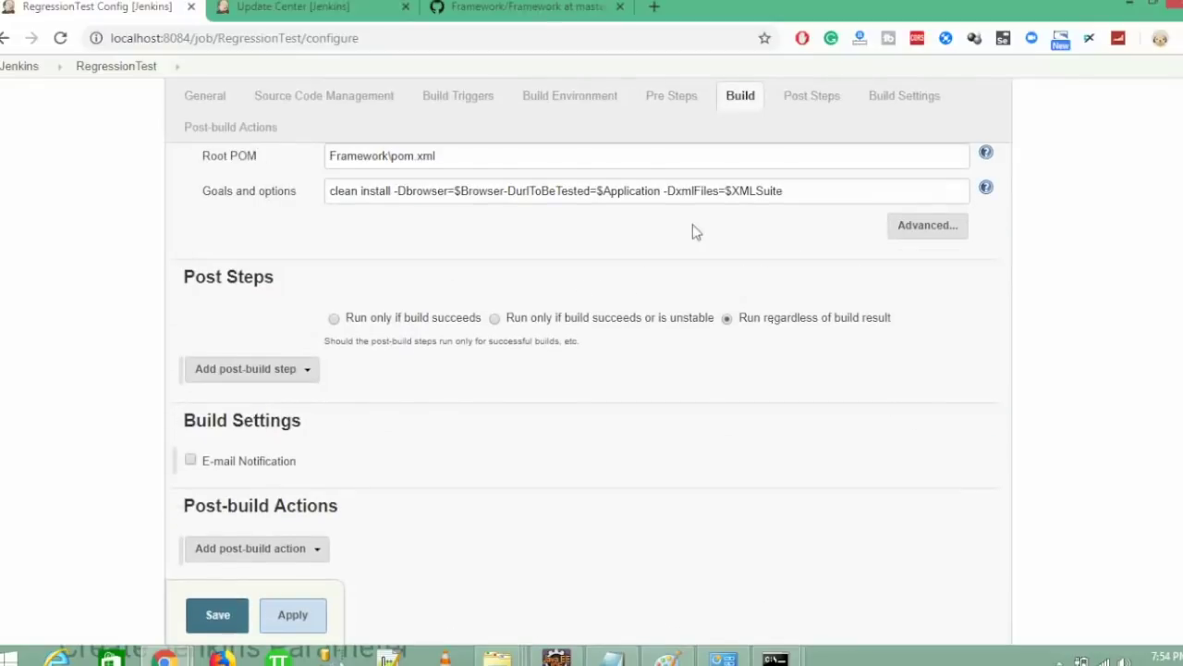
click(508, 195)
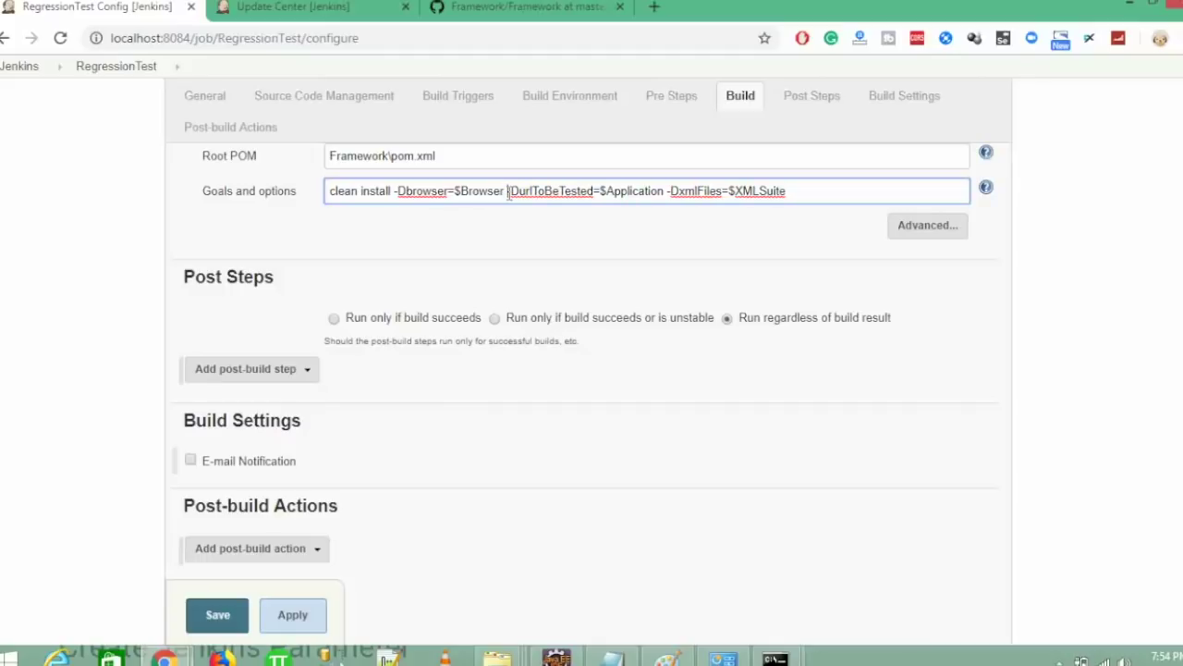
click(212, 618)
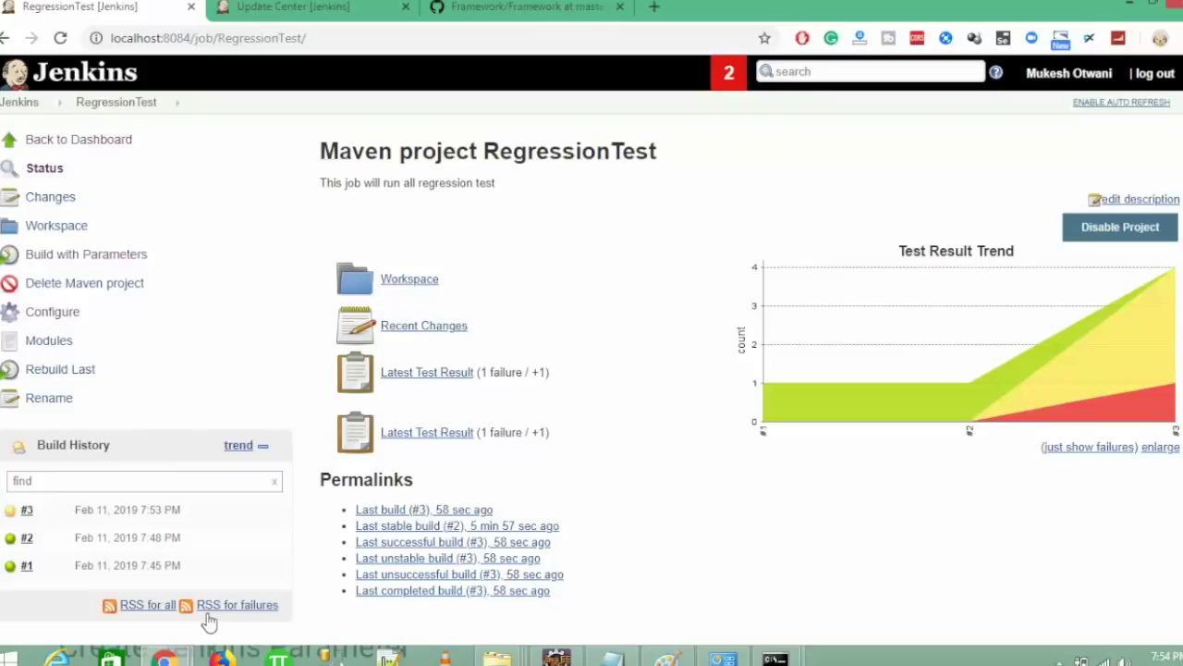
- Start build #4 with default parameters and view its console output
click(59, 262)
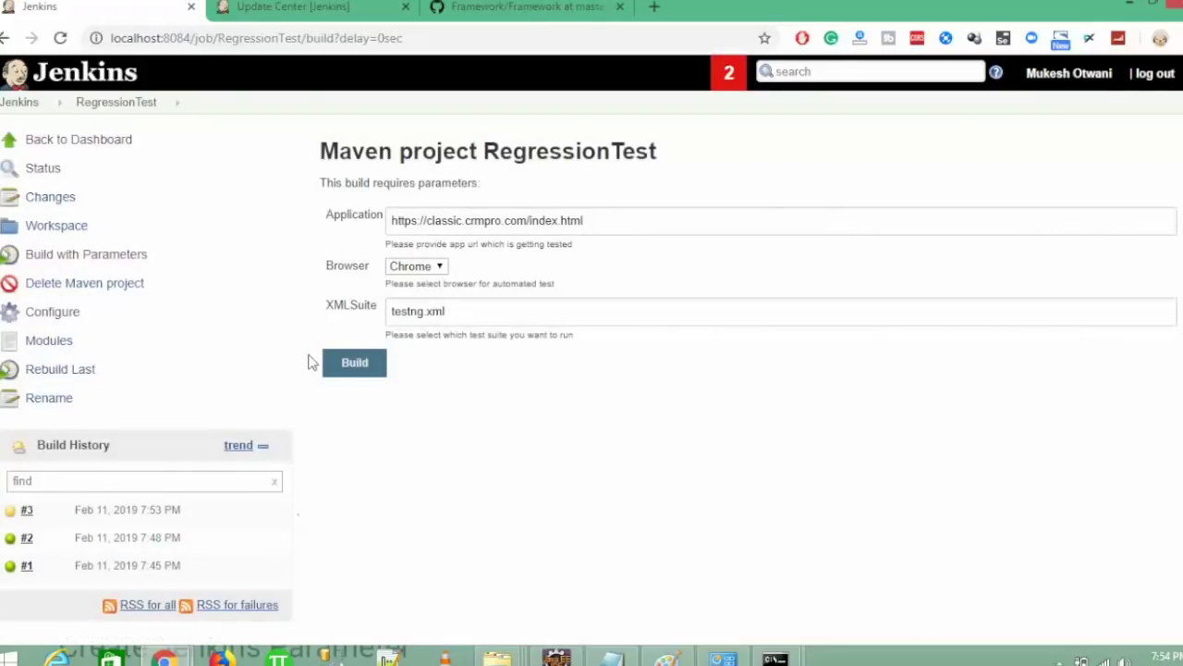
click(339, 362)
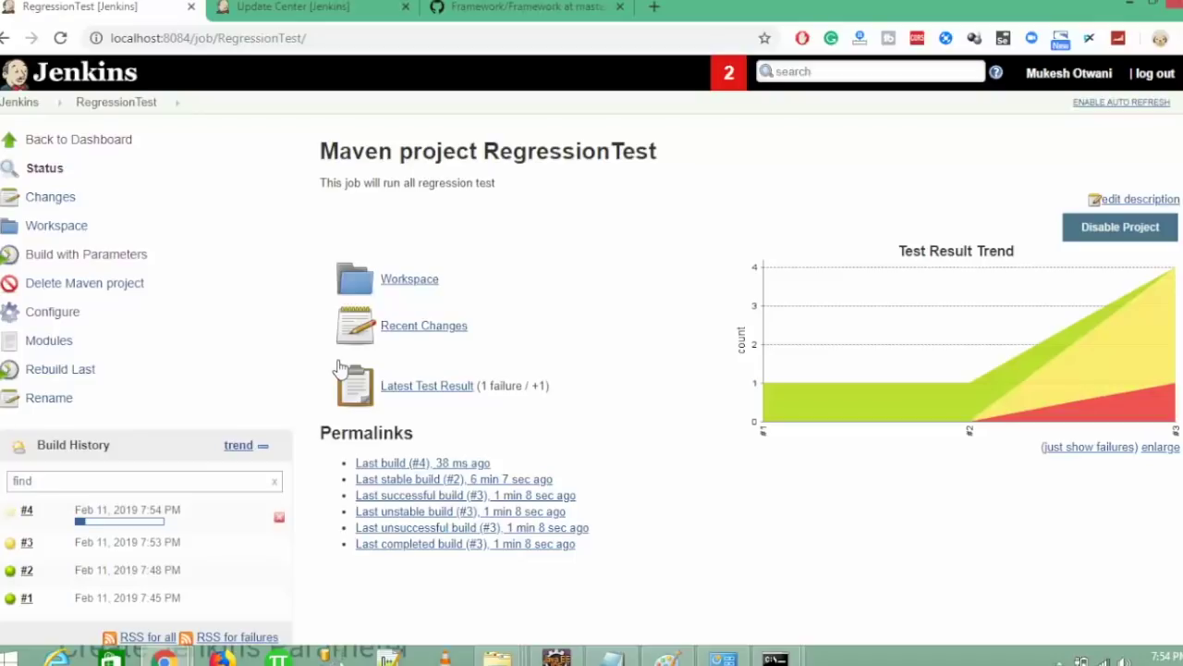
click(95, 526)
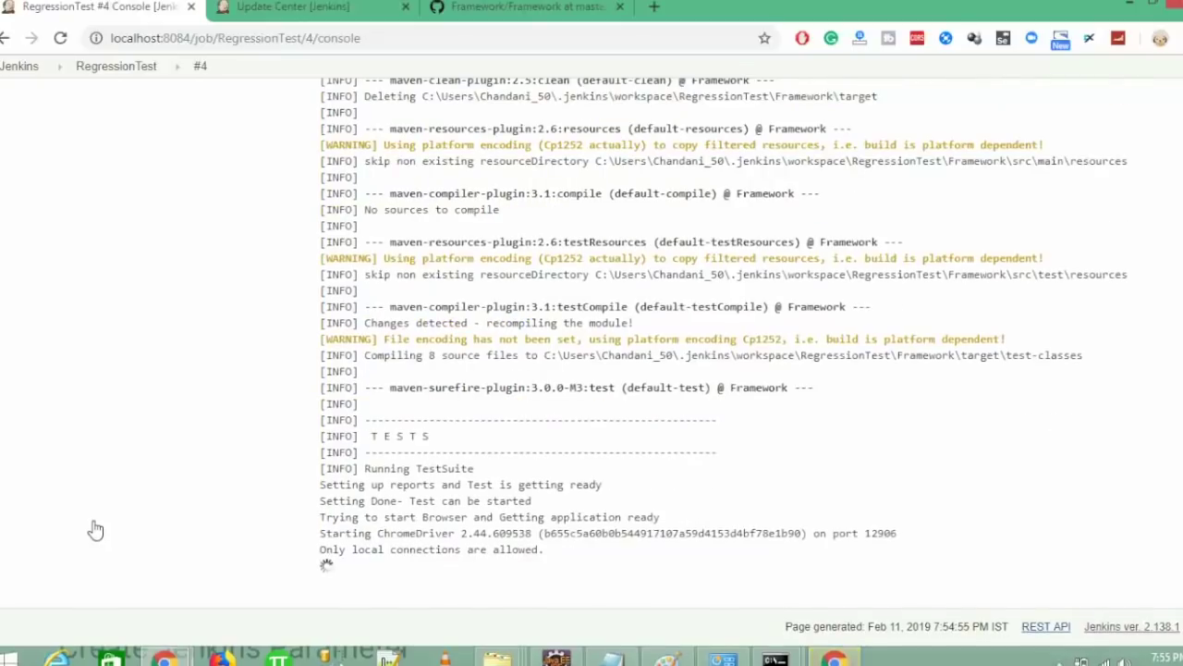
scroll(95, 537, up, 15)
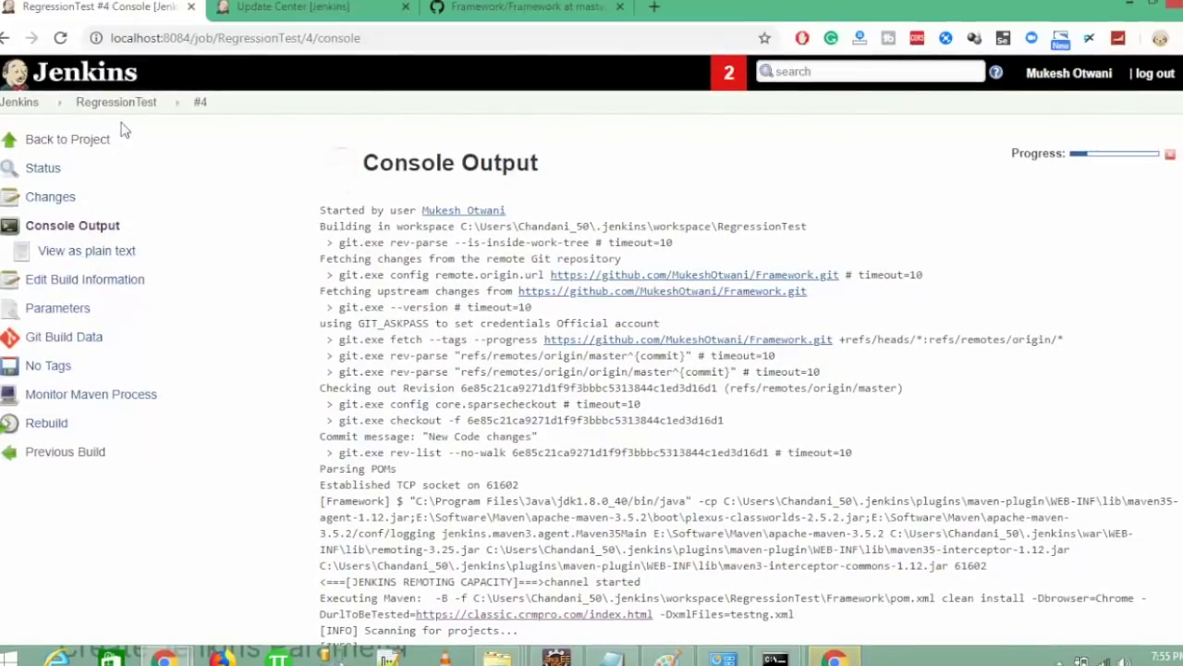
- Start a RegressionTest build with Firefox as the Browser parameter
click(117, 104)
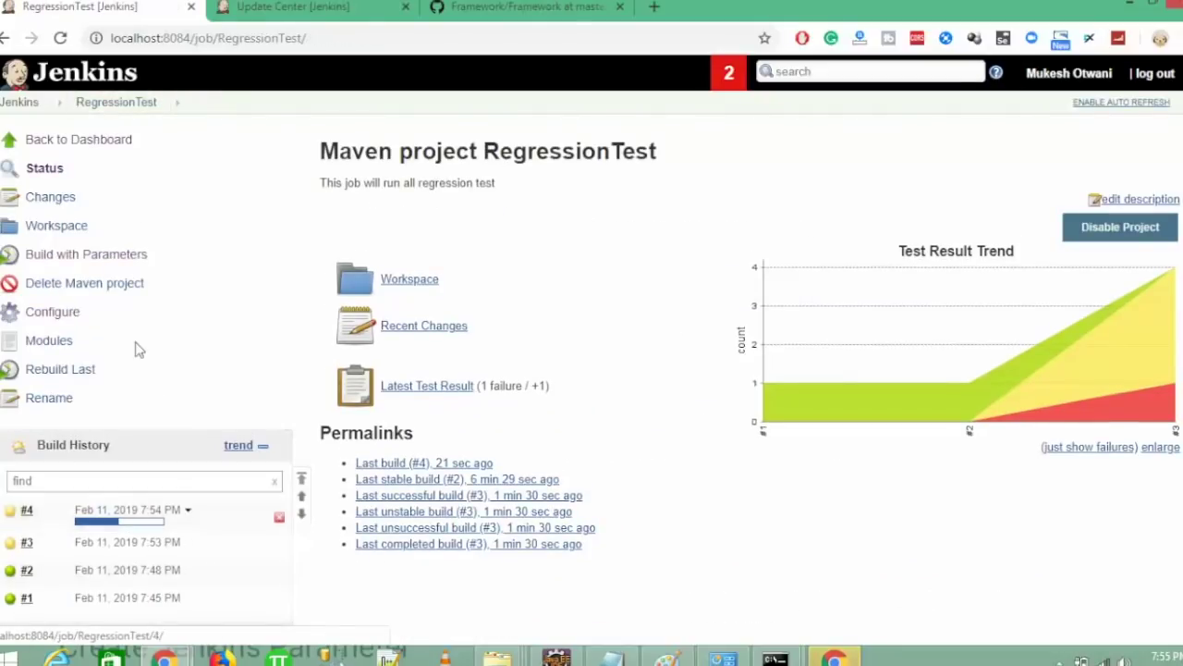
click(86, 254)
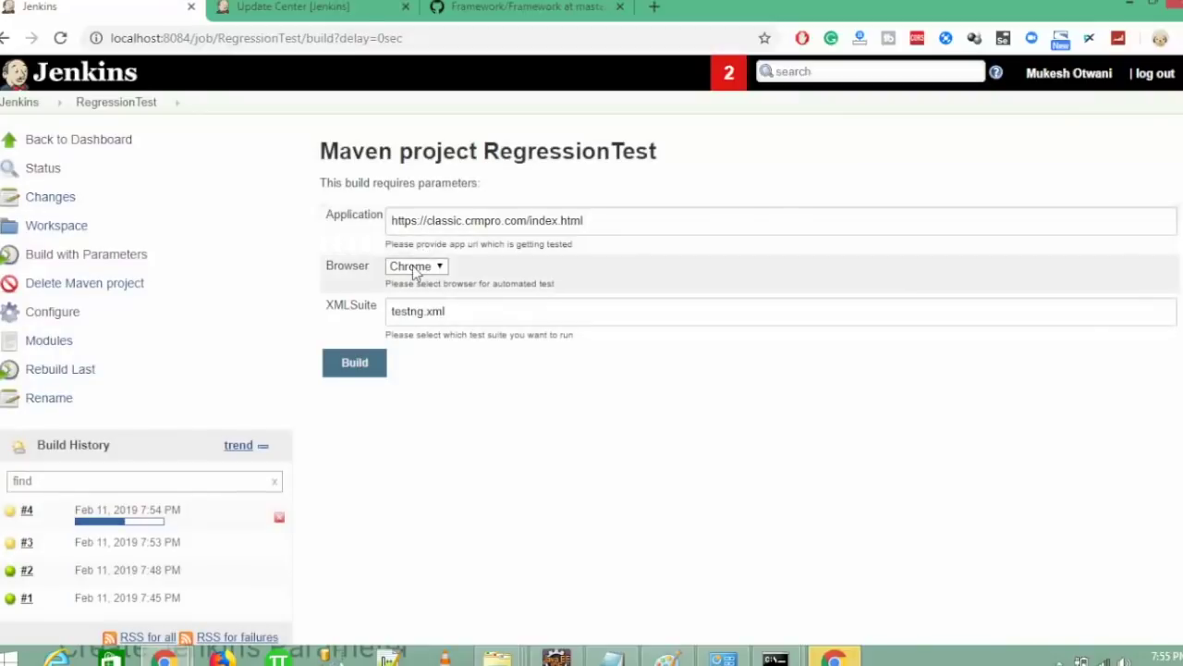
click(416, 265)
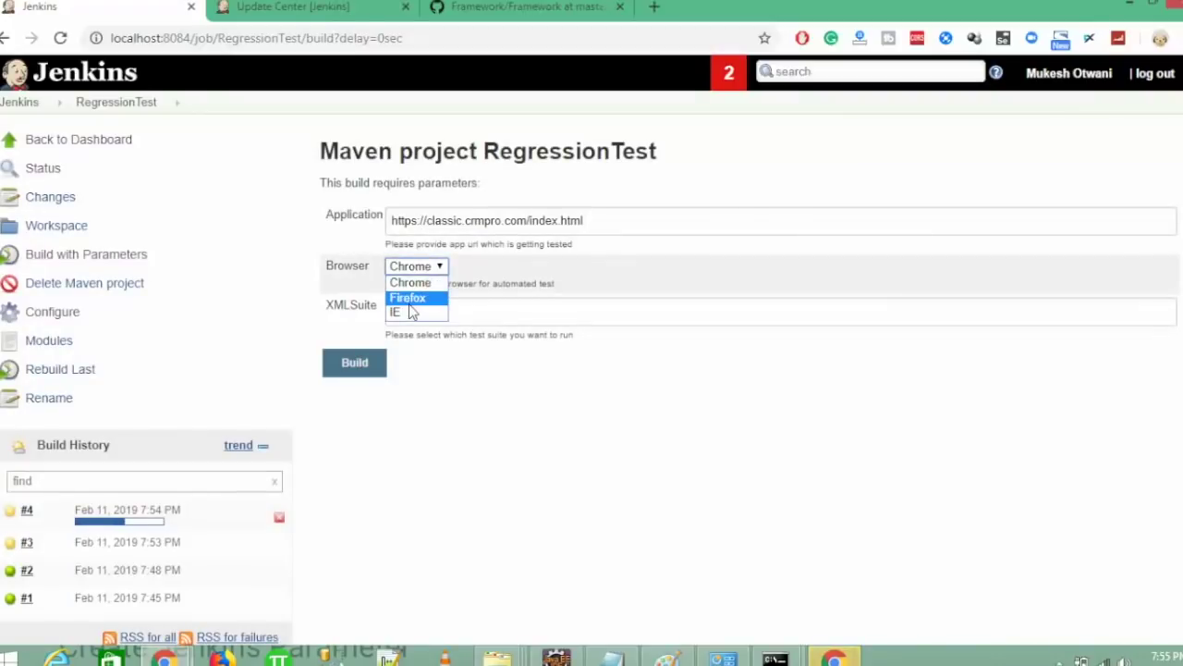
click(409, 294)
click(357, 366)
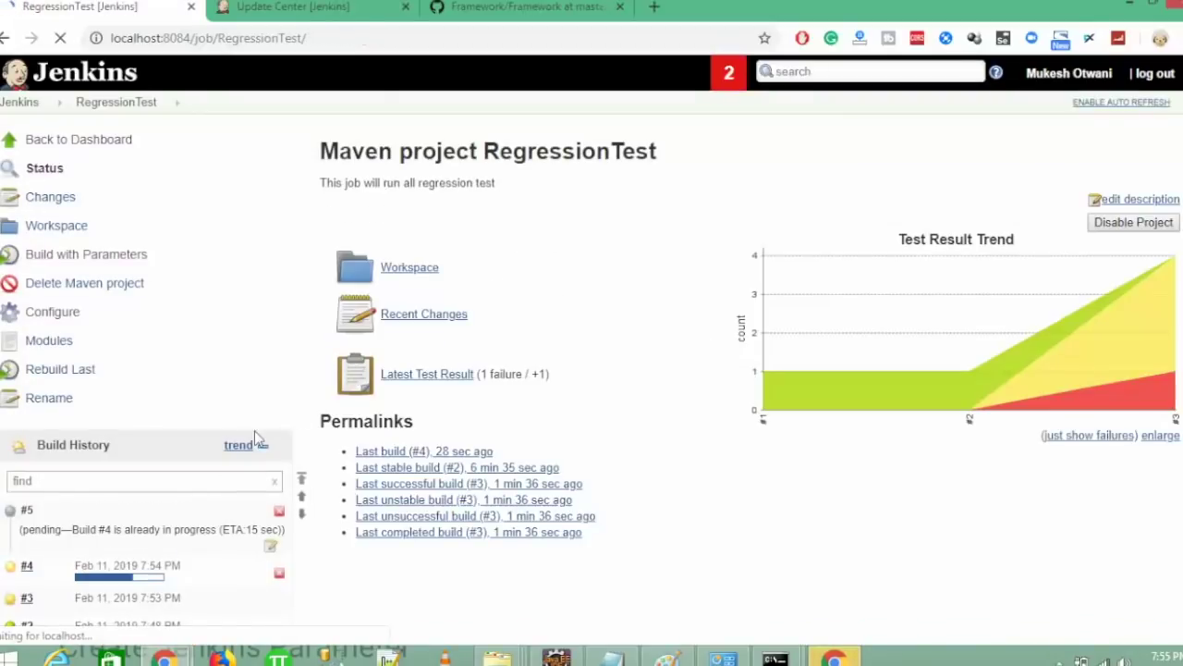
- Refresh the project page for build status, then reopen RegressionTest from the Dashboard
click(60, 38)
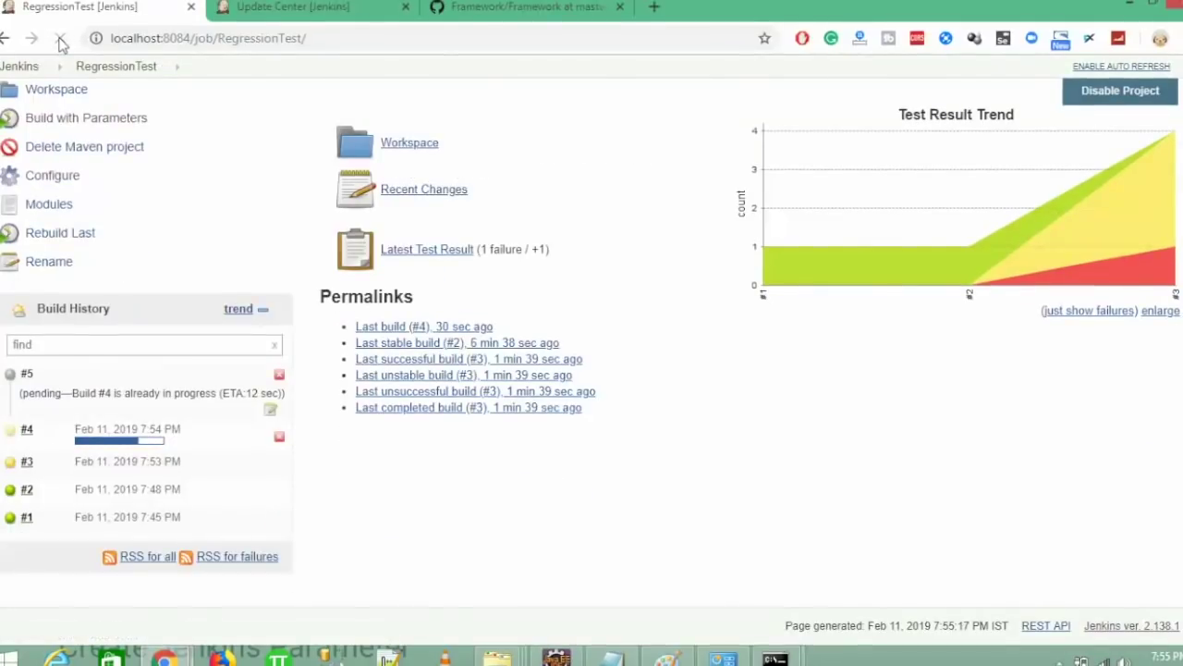
click(61, 39)
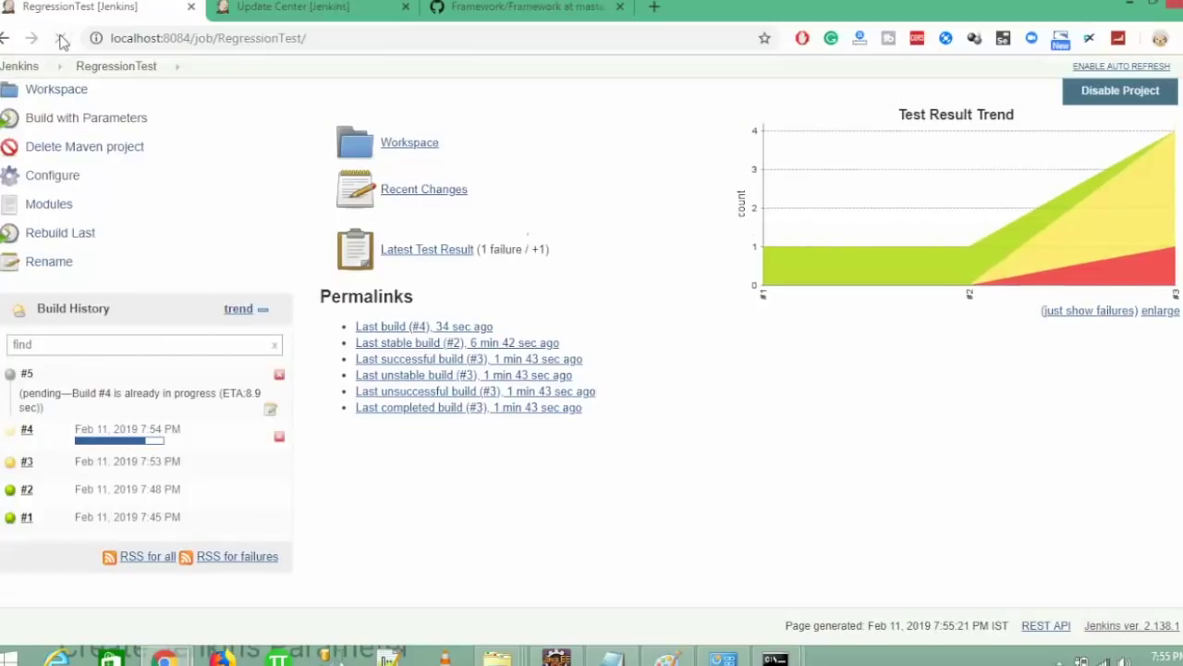
click(61, 39)
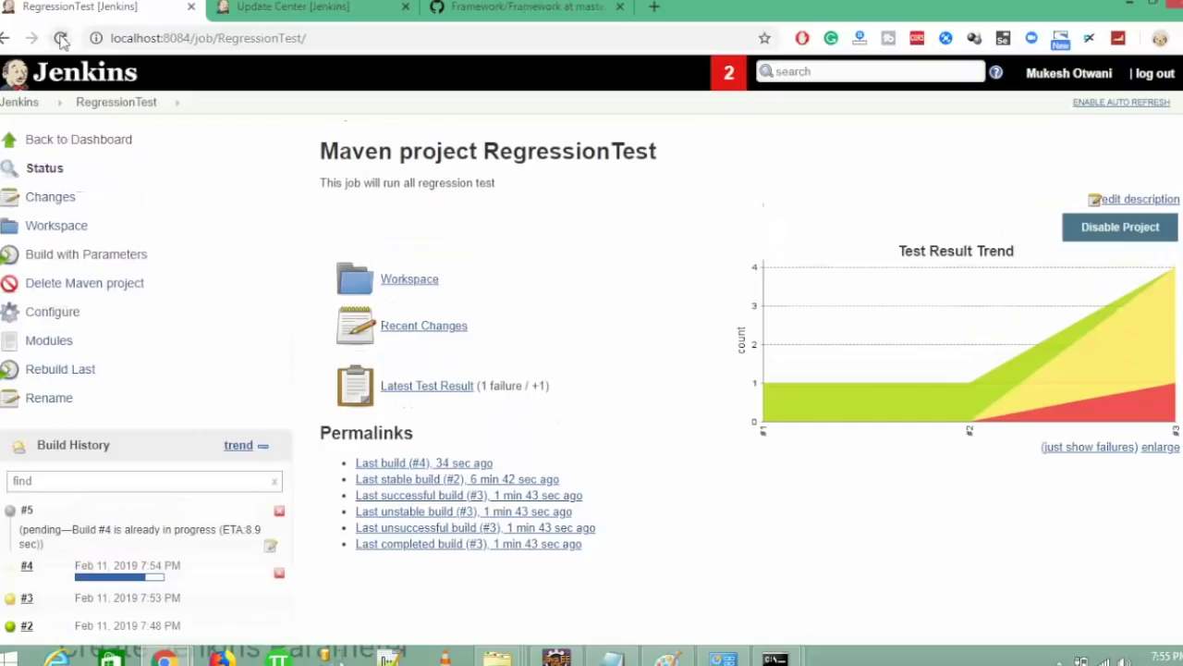
click(22, 99)
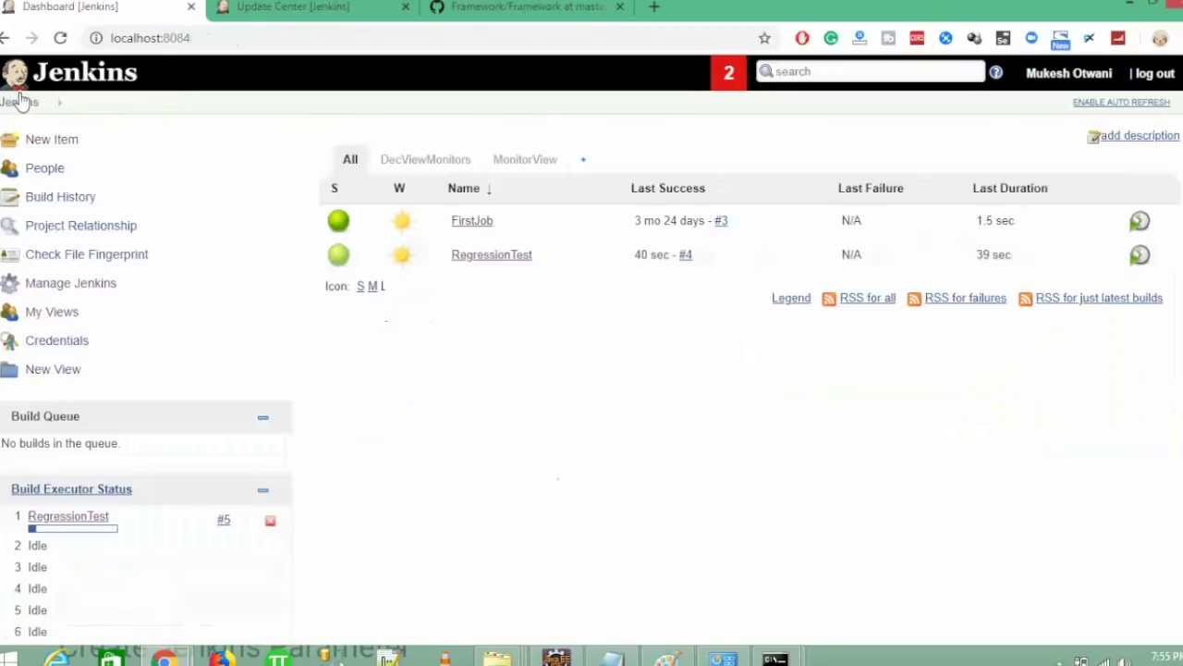
scroll(22, 100, down, 1)
scroll(21, 101, up, 2)
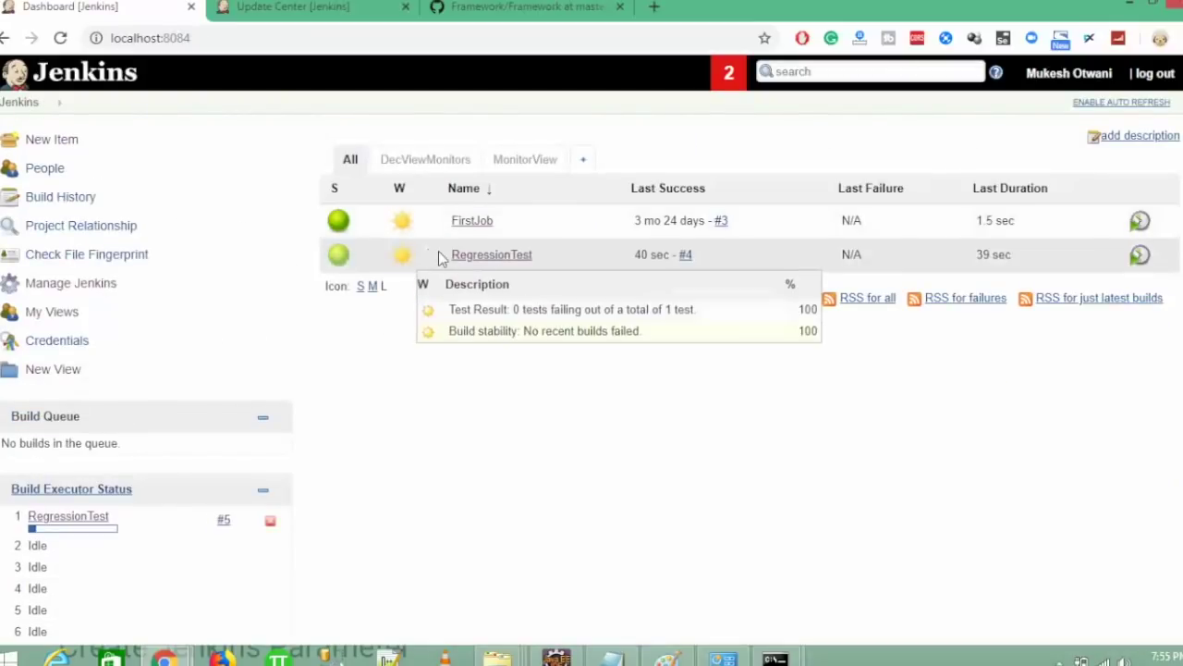
click(466, 254)
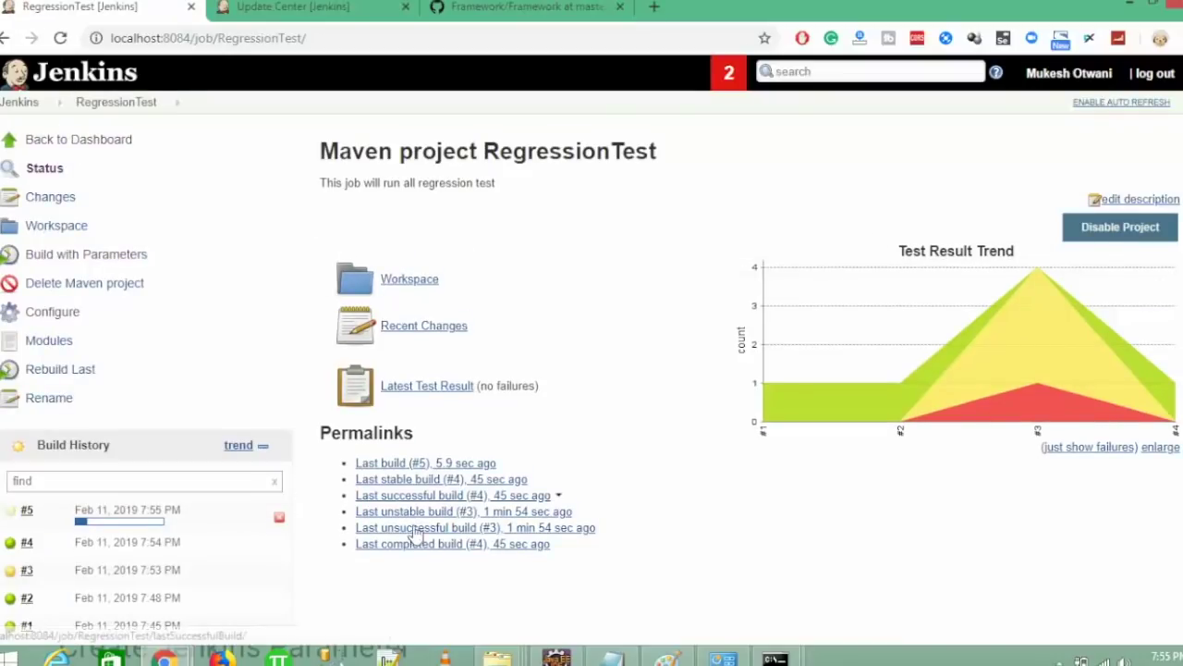
- Follow build #5's console to Finished: SUCCESS, then go back to the RegressionTest page
click(130, 524)
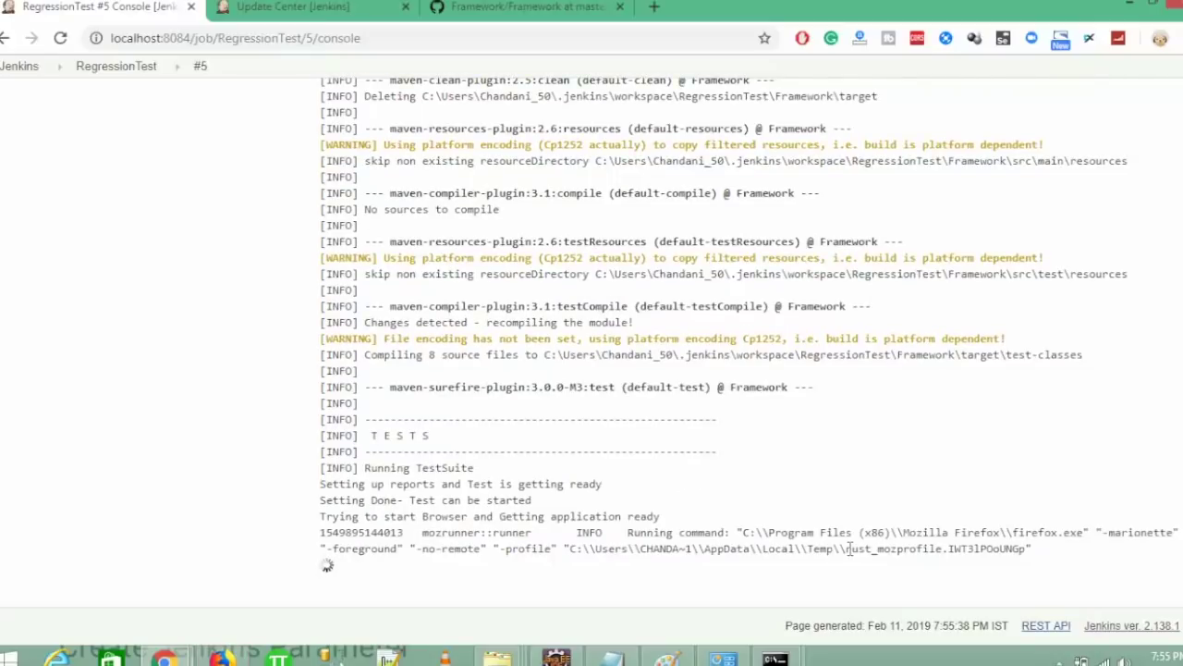
scroll(849, 548, up, 3)
scroll(724, 361, up, 1)
scroll(724, 360, down, 5)
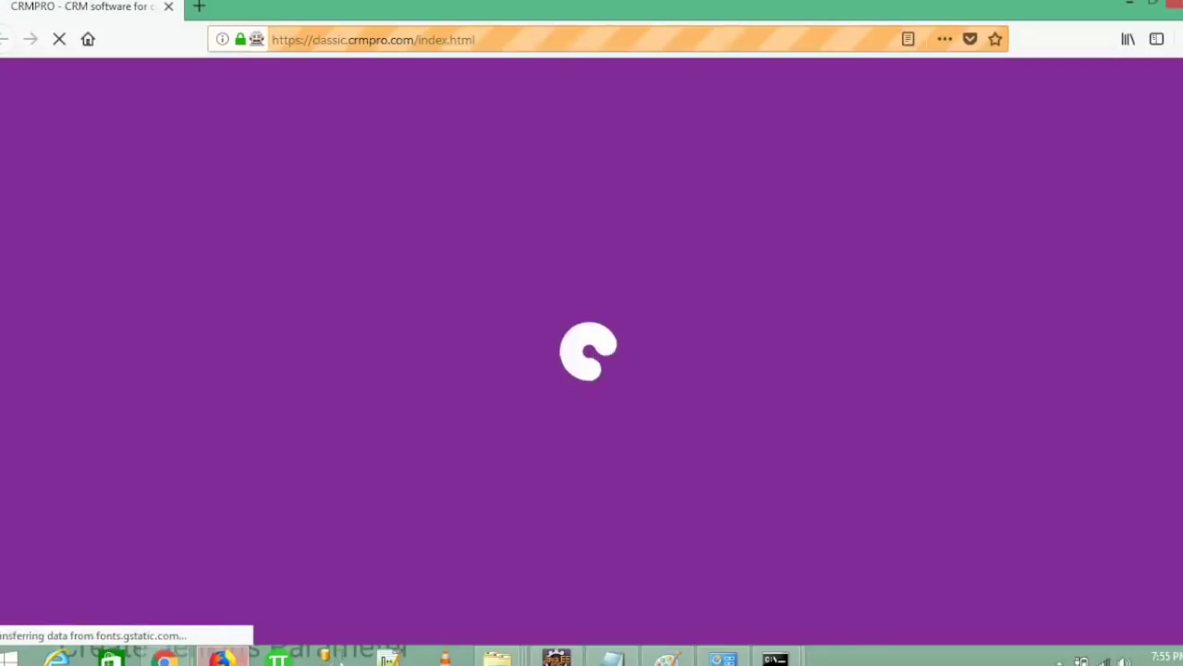
key(alt+Tab)
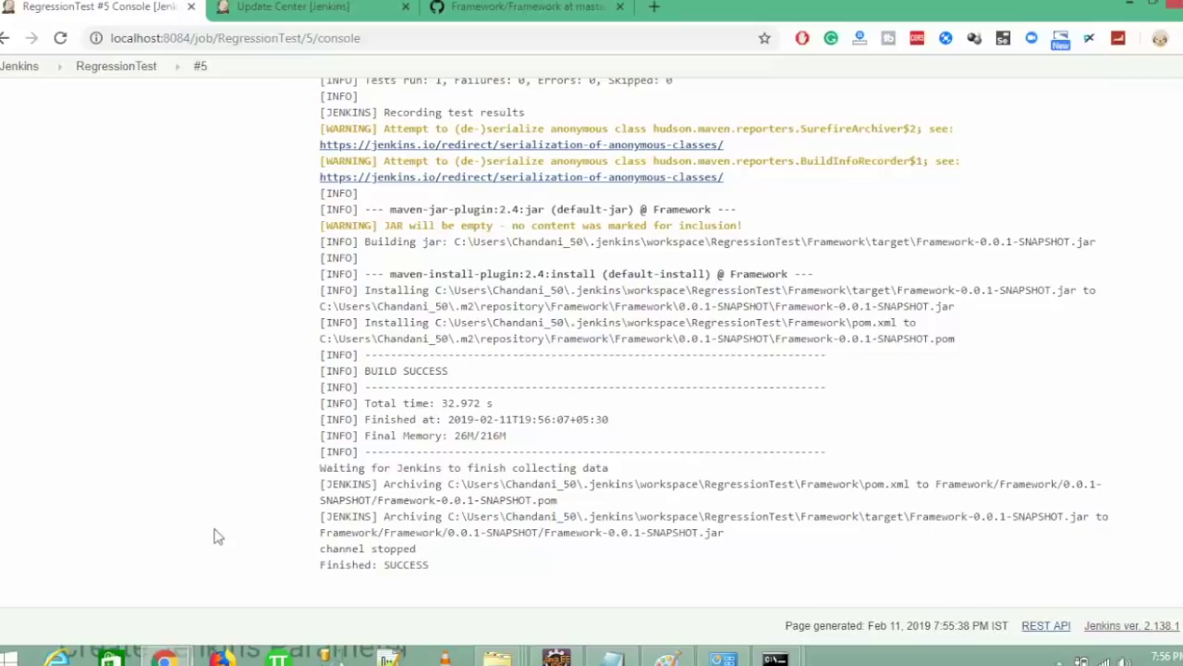
scroll(215, 536, up, 15)
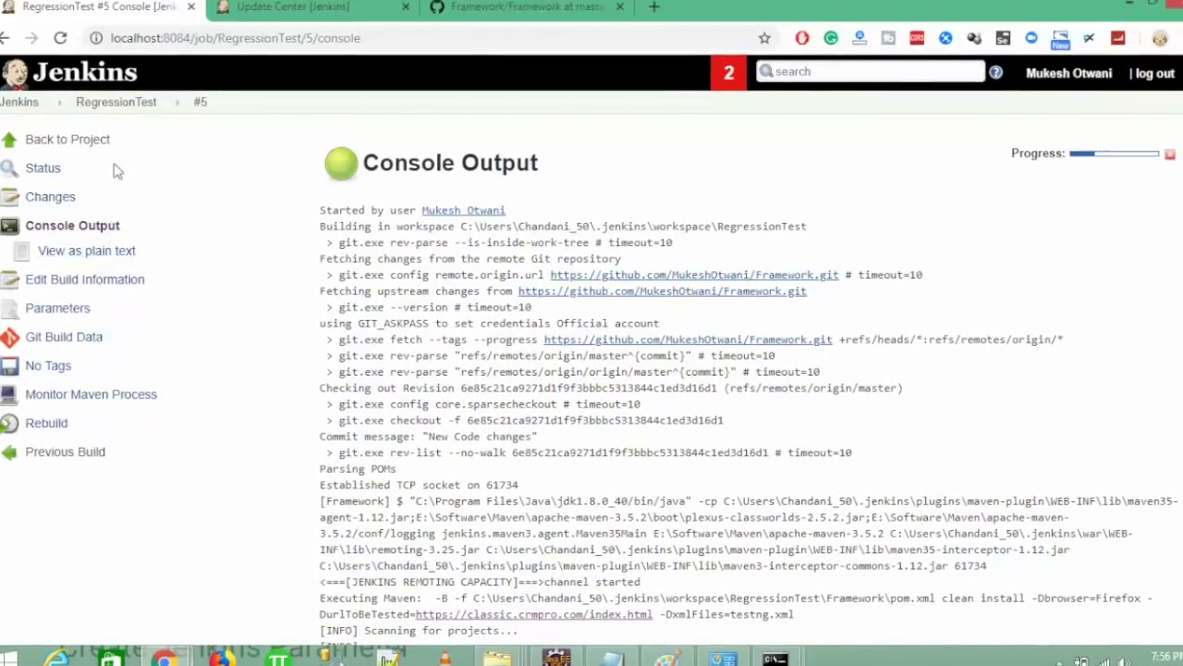
click(111, 103)
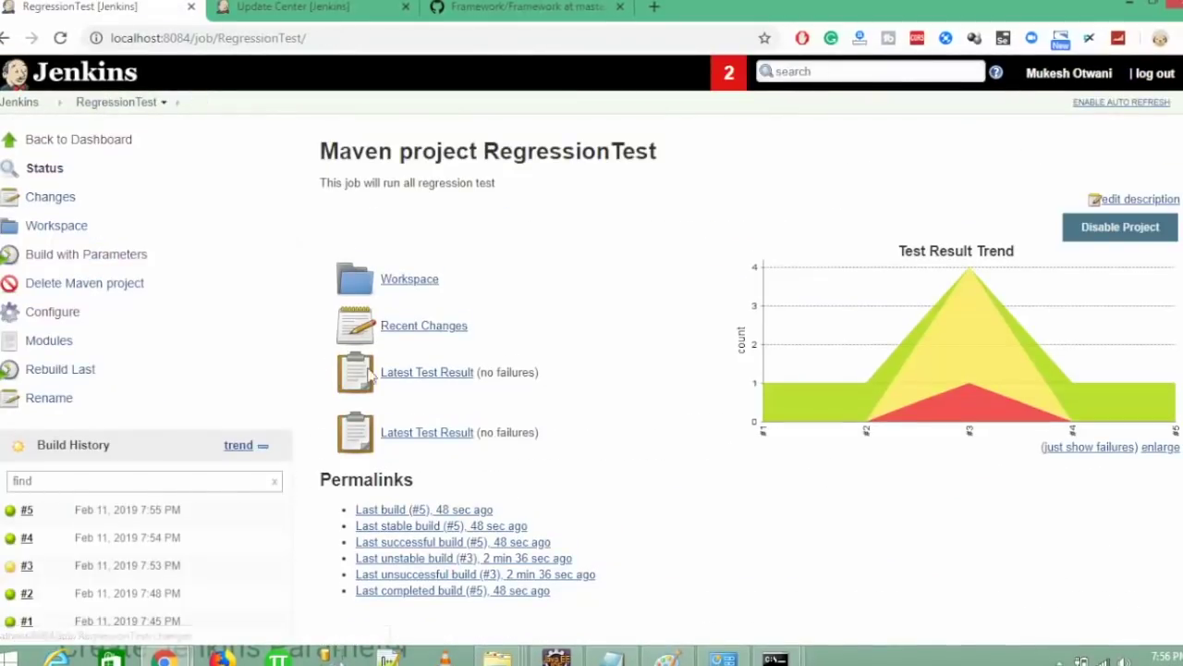
scroll(592, 342, down, 1)
scroll(1029, 243, up, 1)
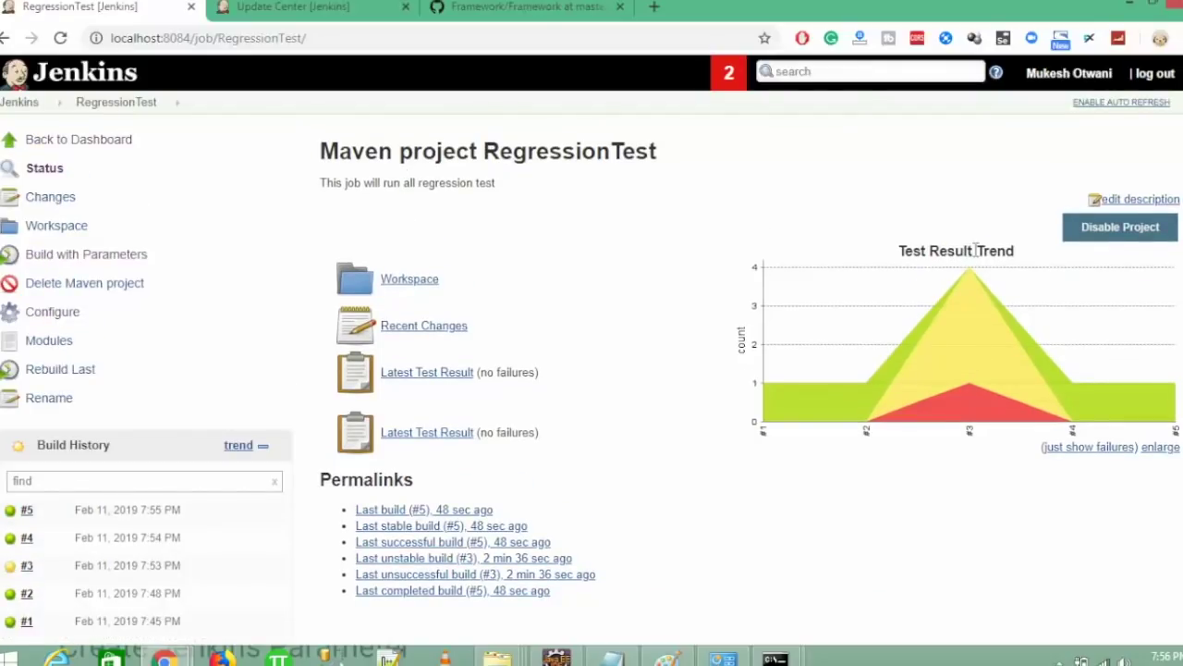
- Add a Publish TestNG Results post-build action to RegressionTest and save the job
click(61, 319)
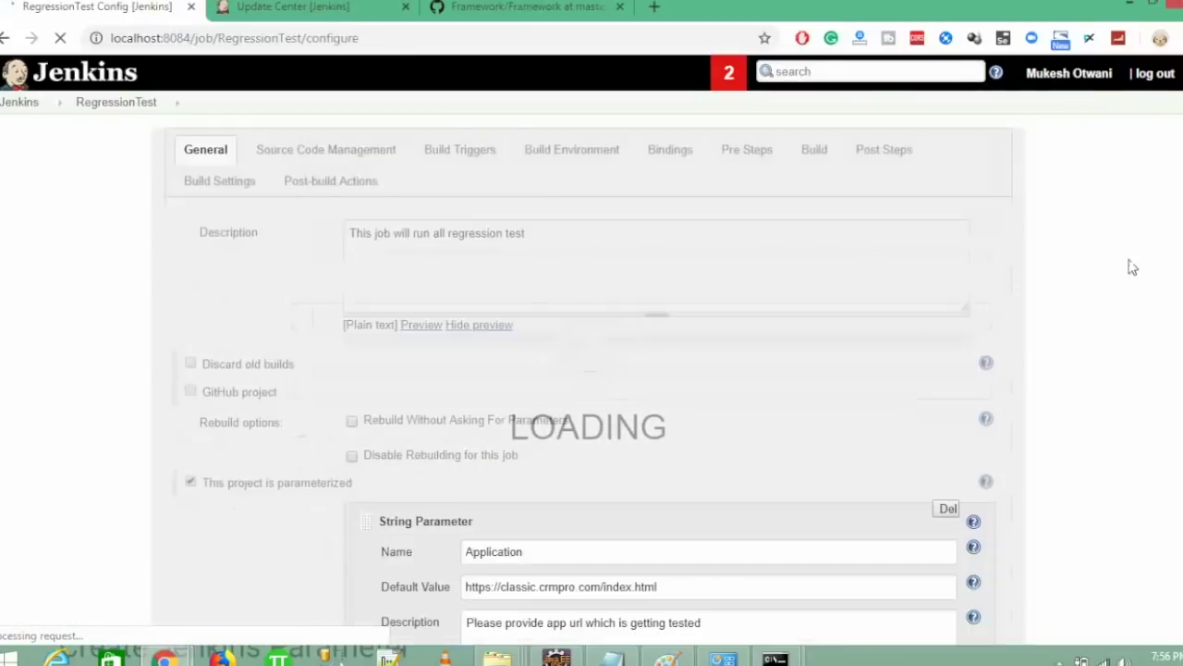
scroll(1132, 267, down, 10)
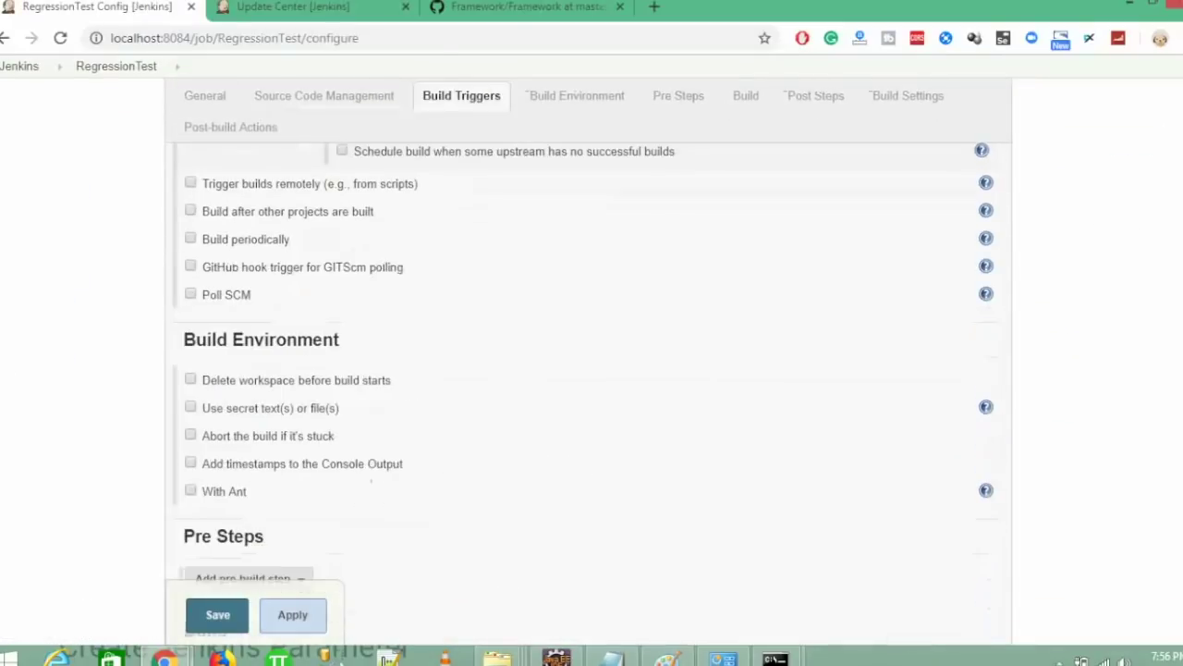
scroll(592, 370, down, 10)
scroll(592, 370, up, 1)
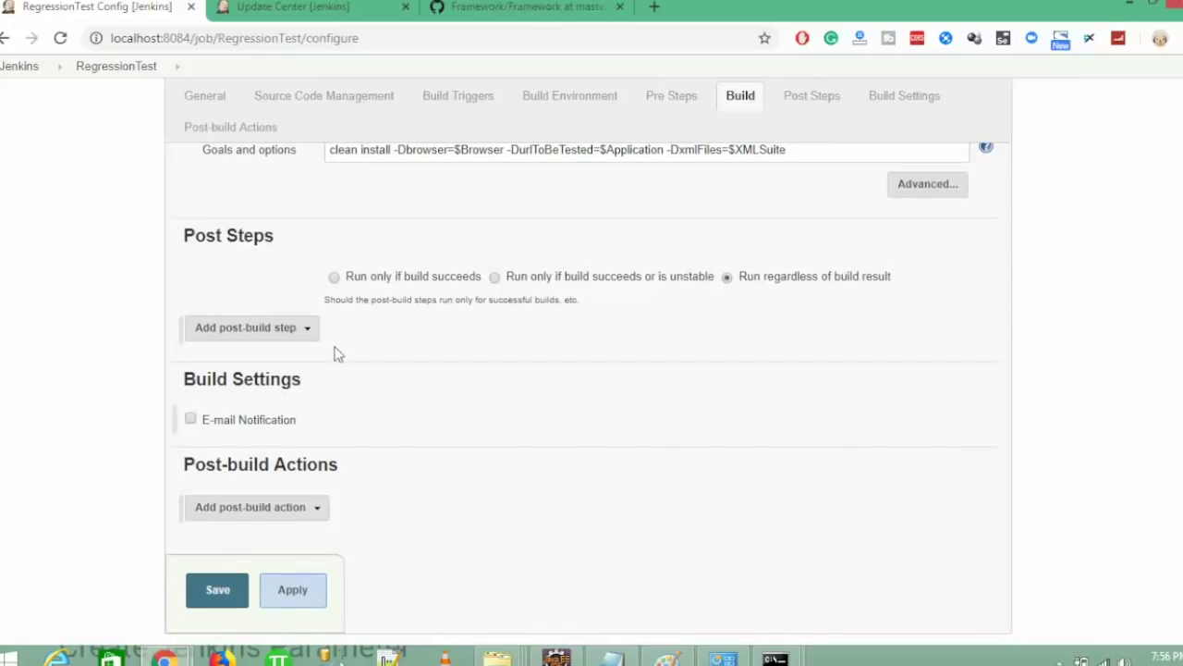
click(260, 330)
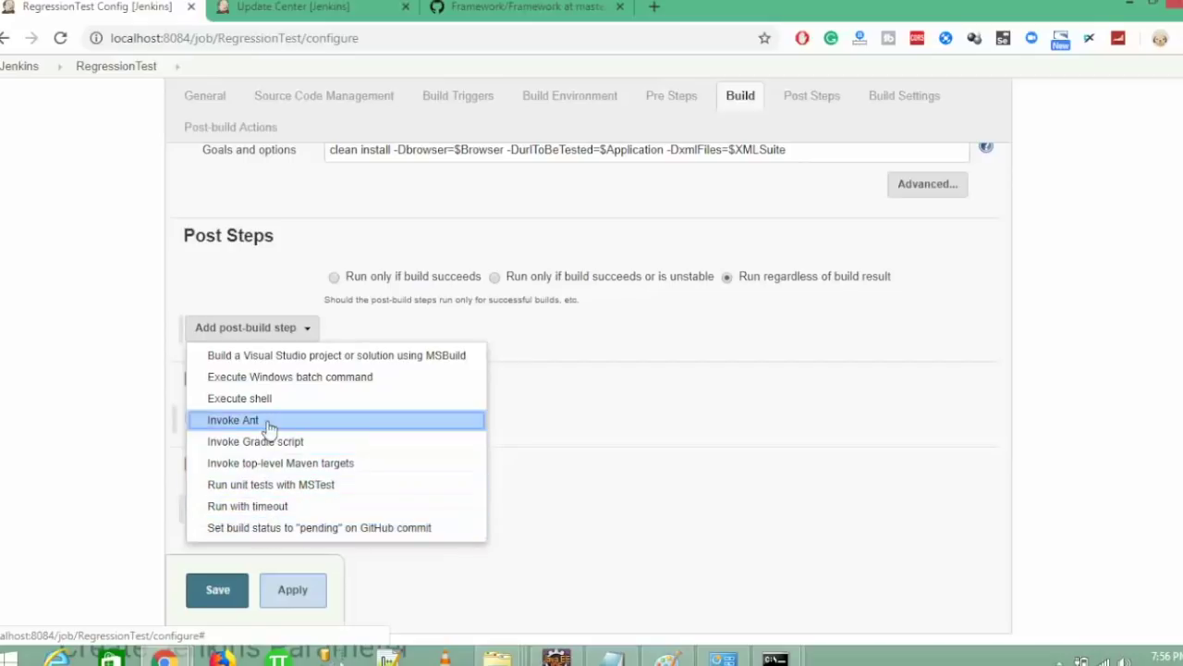
click(106, 471)
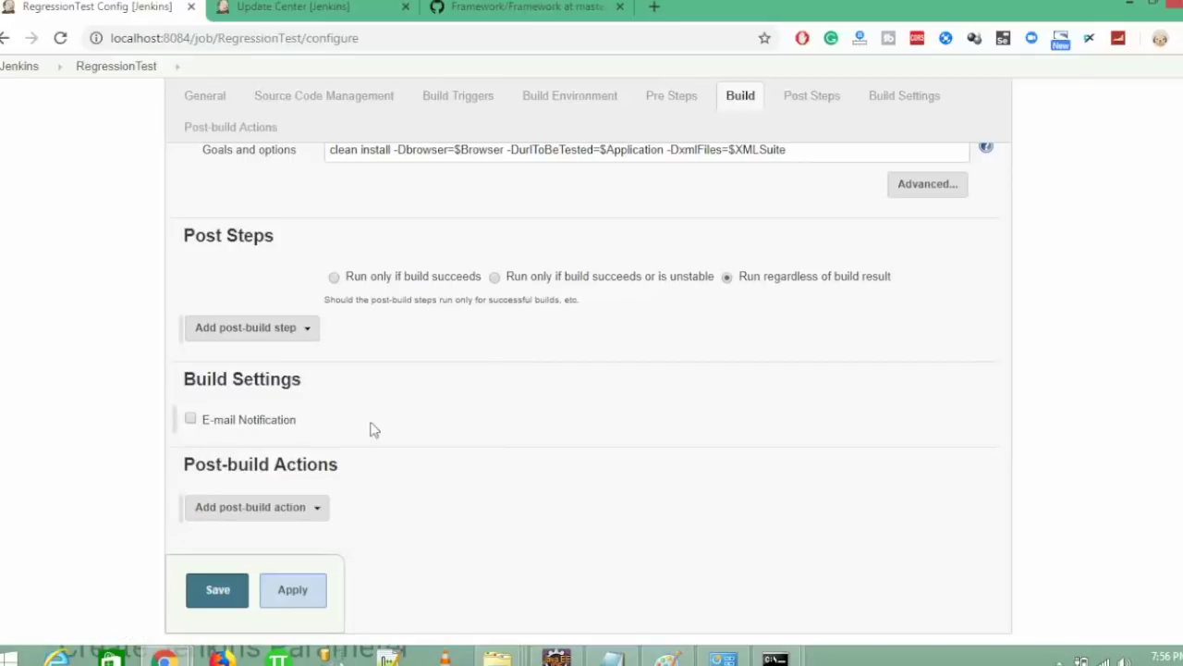
click(256, 522)
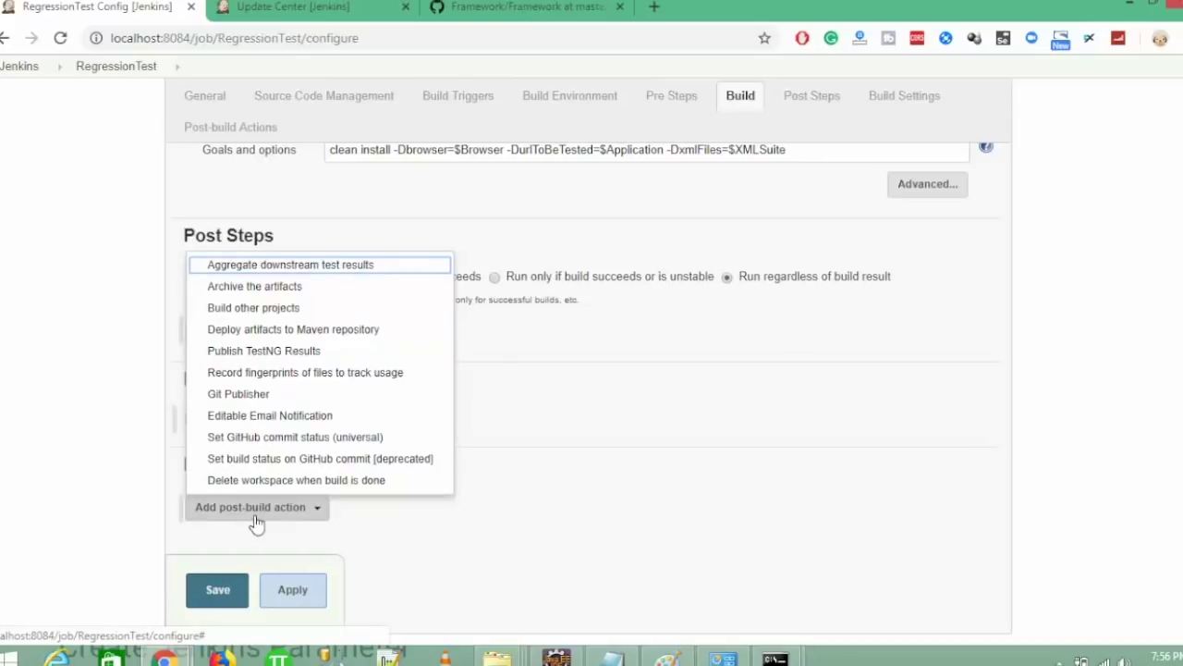
click(257, 353)
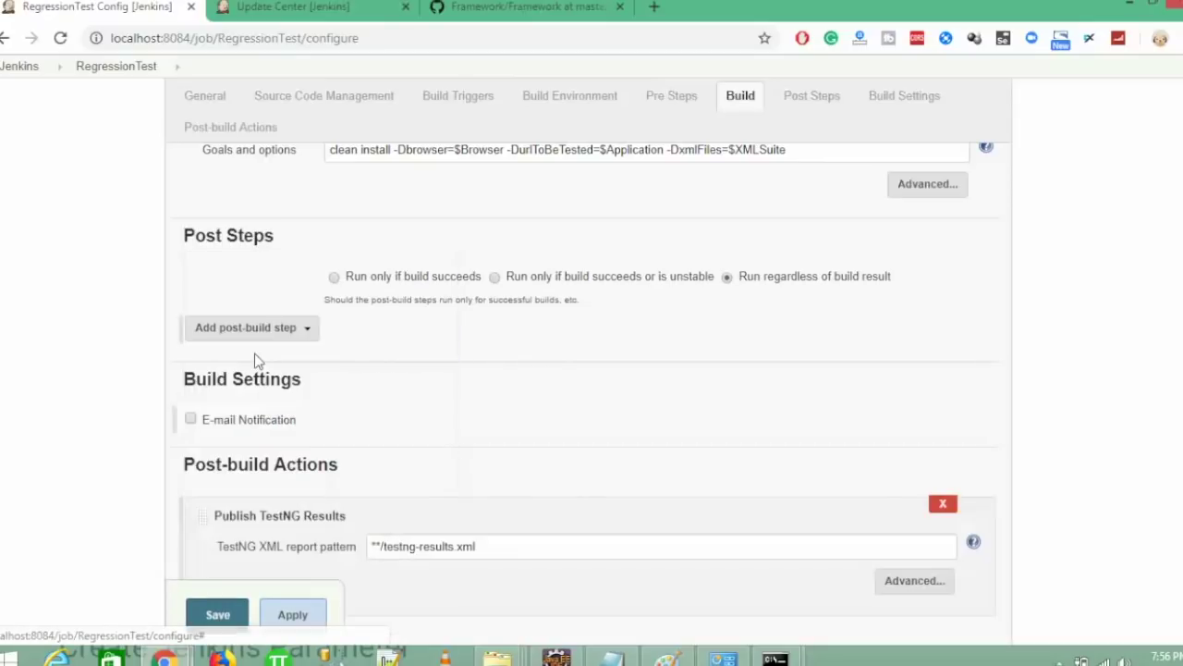
scroll(423, 444, down, 2)
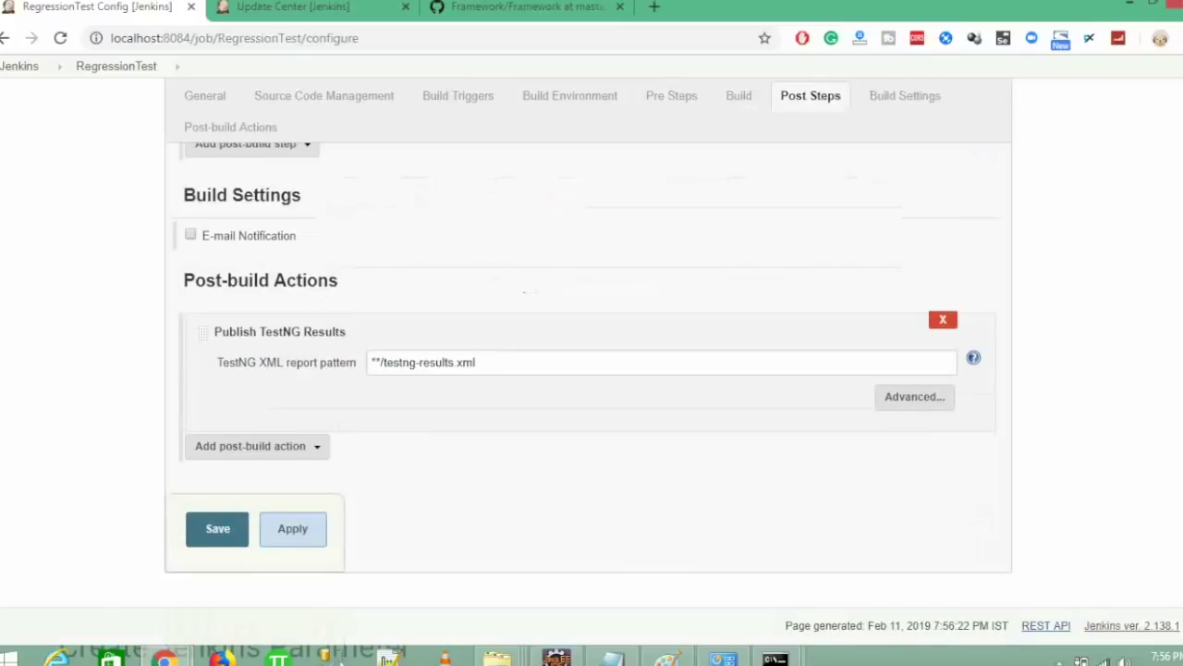
click(220, 532)
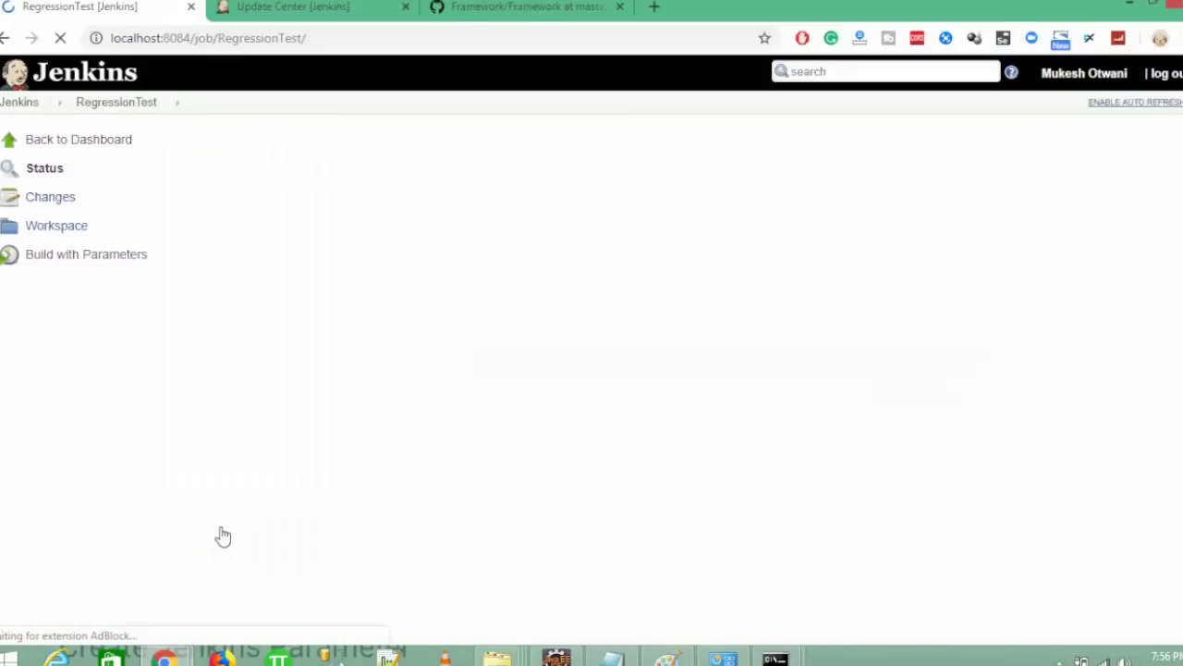
- Reopen the RegressionTest job configuration
click(53, 312)
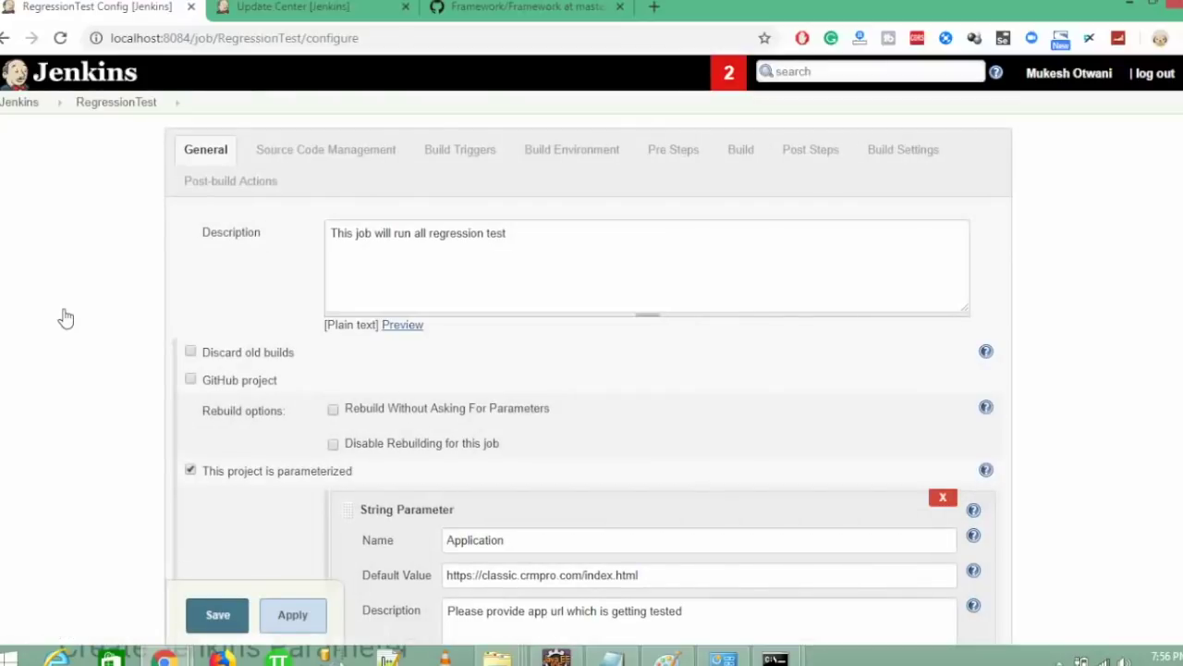
scroll(65, 318, down, 20)
scroll(66, 318, up, 20)
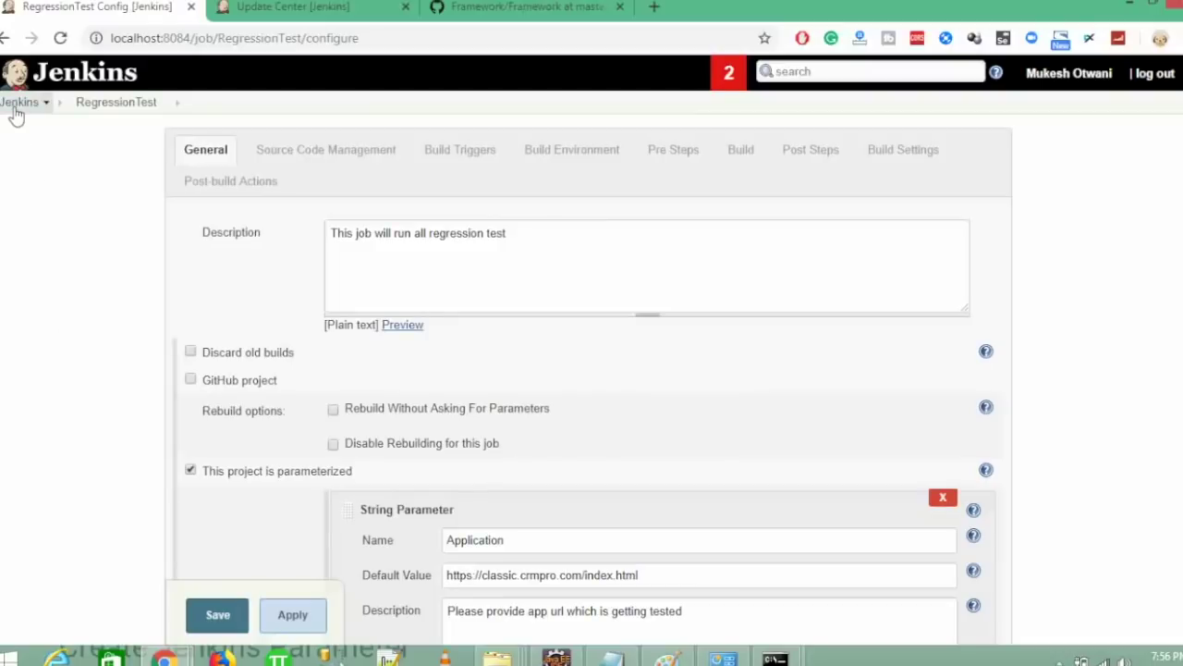
- Open Configure System in a new tab and expand Extended E-mail Notification's advanced SMTP settings
middle_click(19, 103)
click(278, 4)
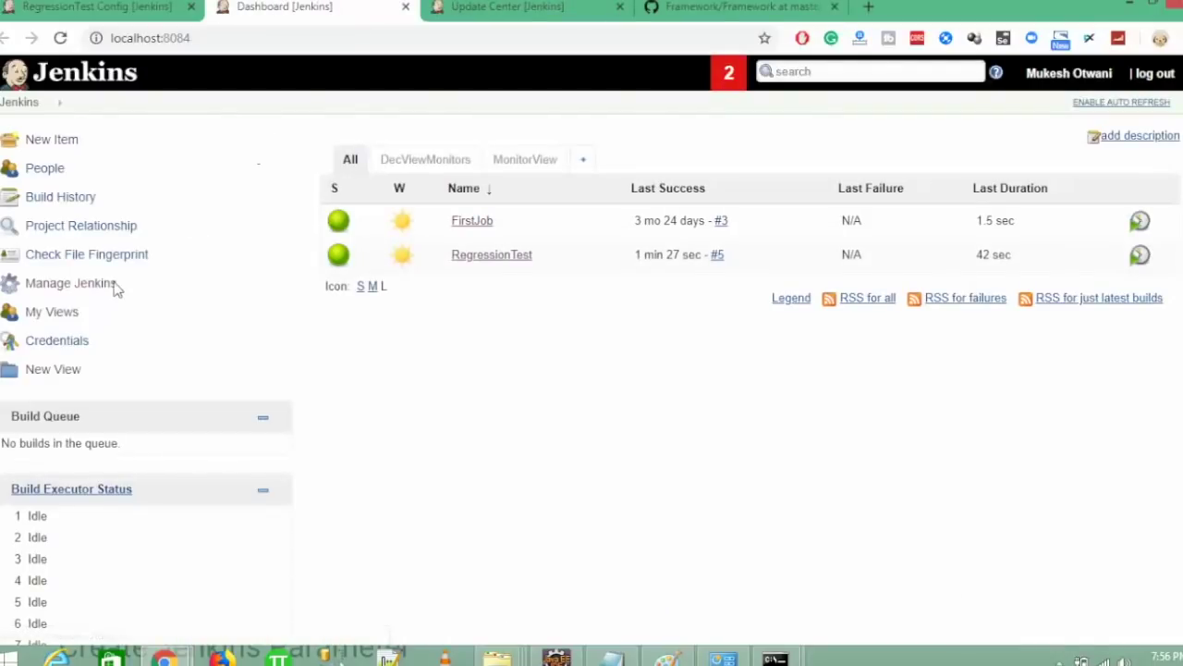
click(84, 283)
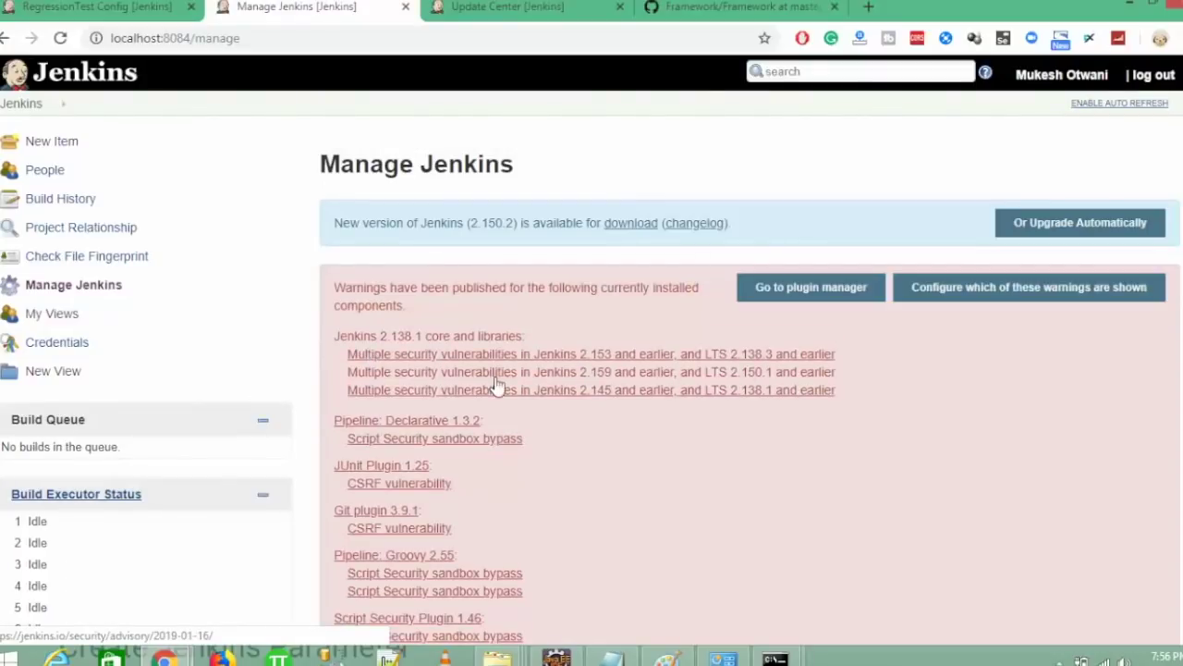
scroll(567, 370, down, 5)
click(481, 282)
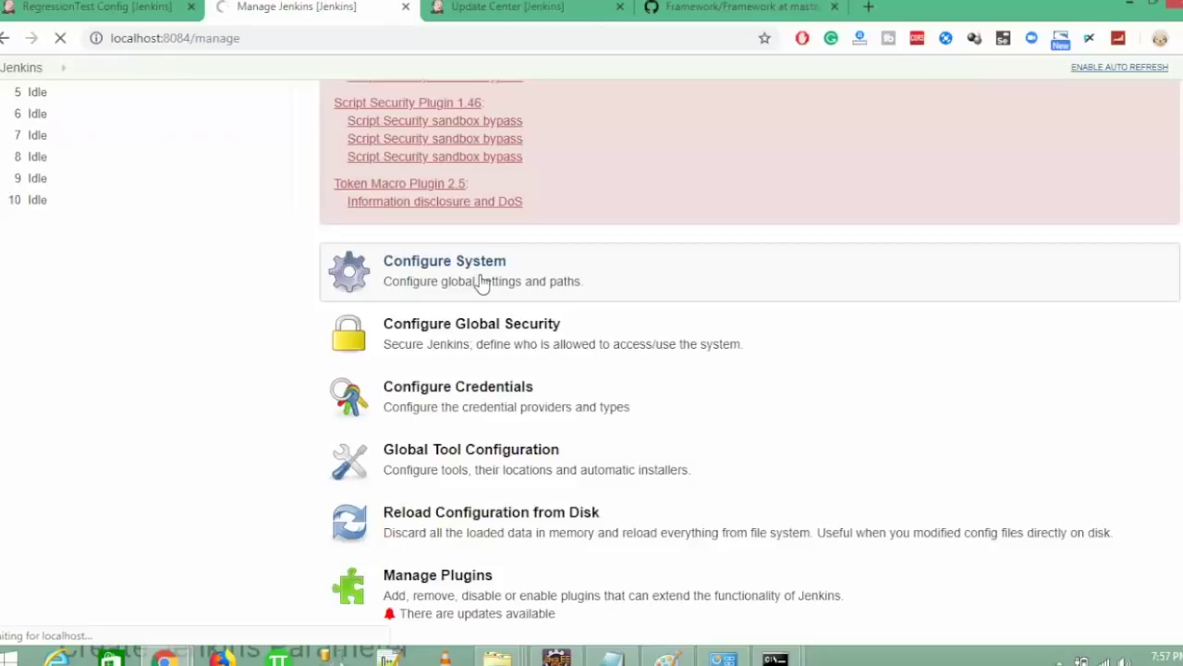
scroll(481, 282, down, 5)
scroll(481, 282, down, 15)
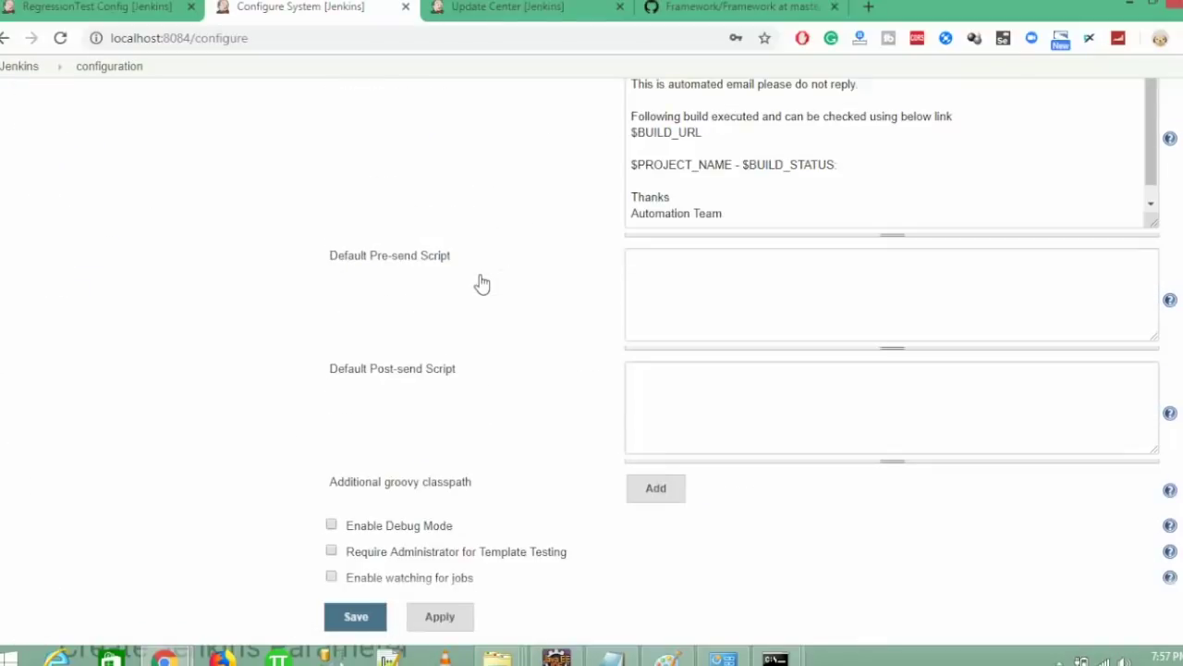
scroll(482, 284, up, 10)
scroll(481, 282, down, 3)
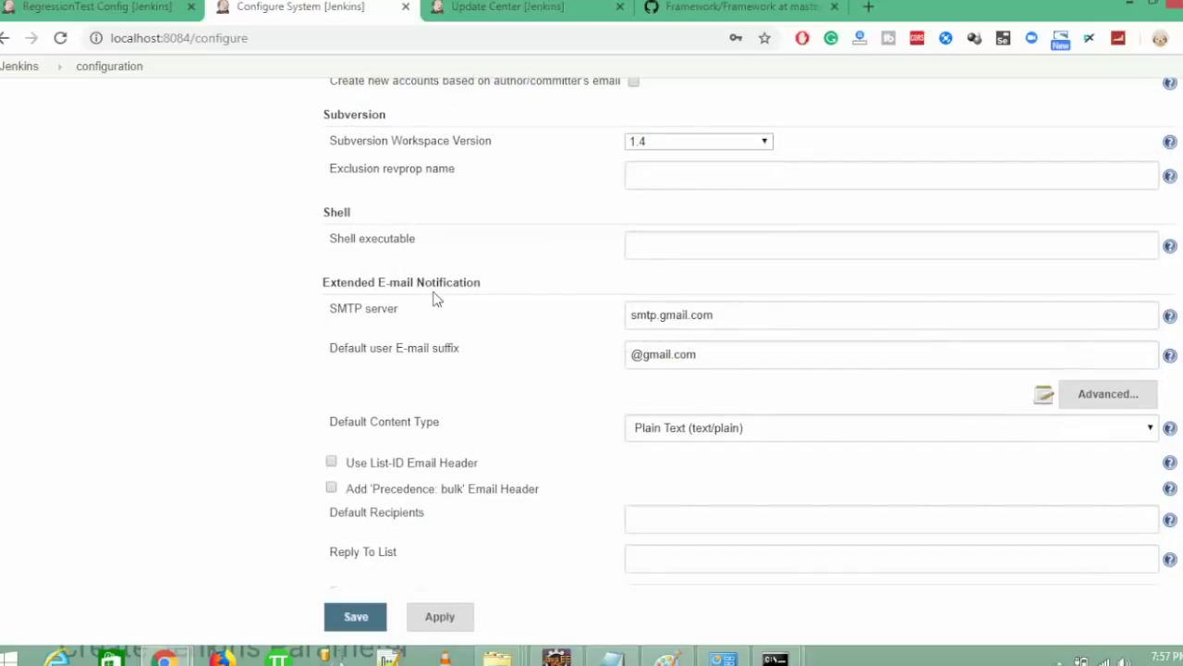
click(1120, 393)
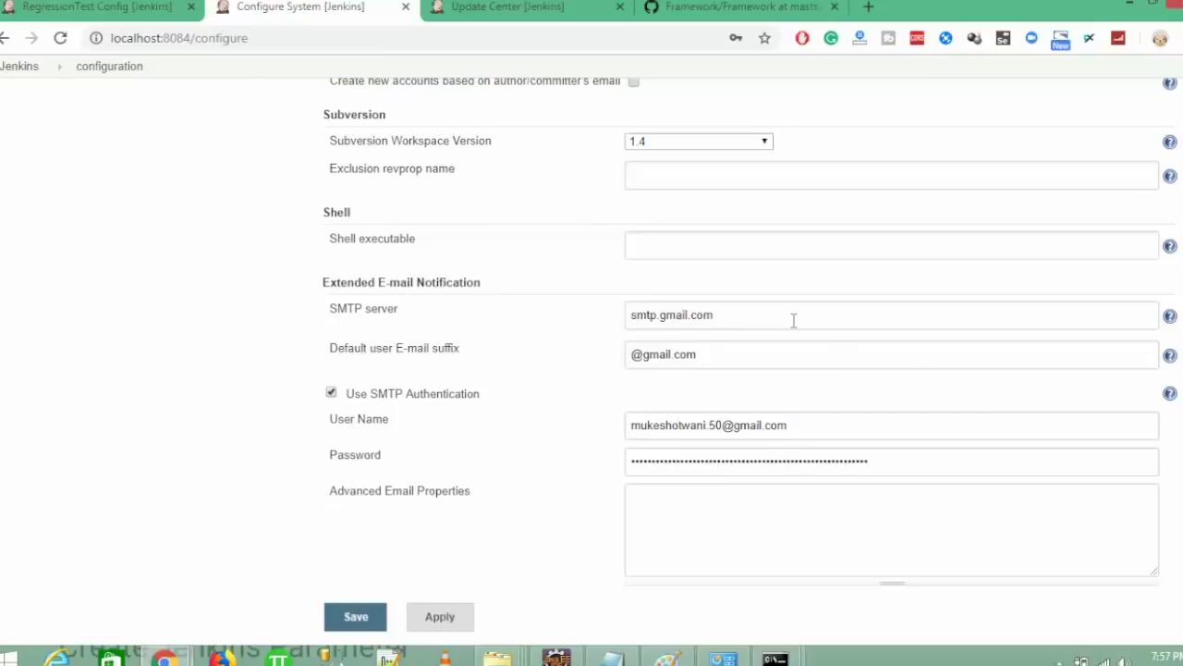
scroll(814, 298, down, 3)
scroll(814, 299, up, 1)
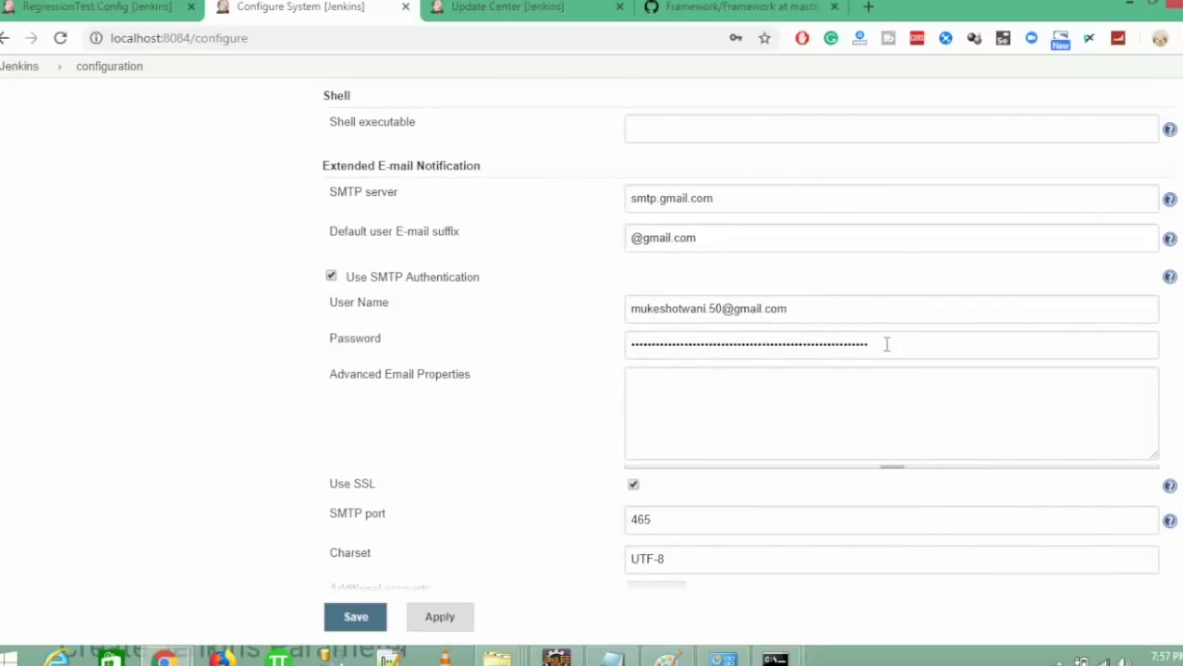
scroll(749, 333, down, 2)
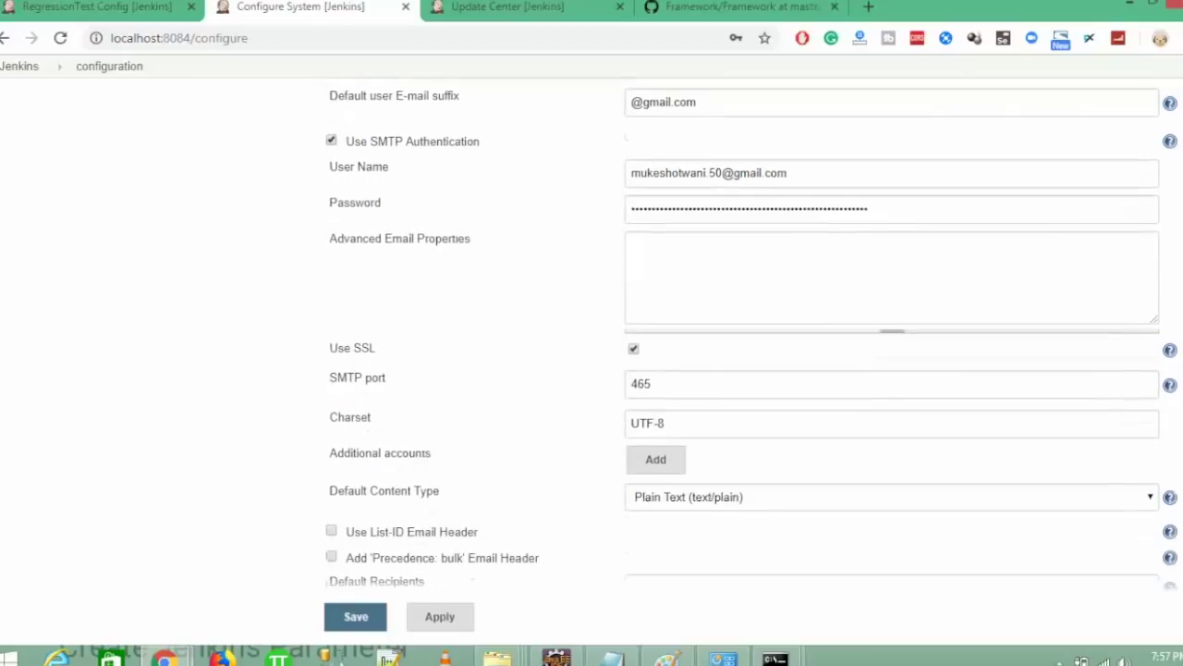
scroll(750, 334, down, 5)
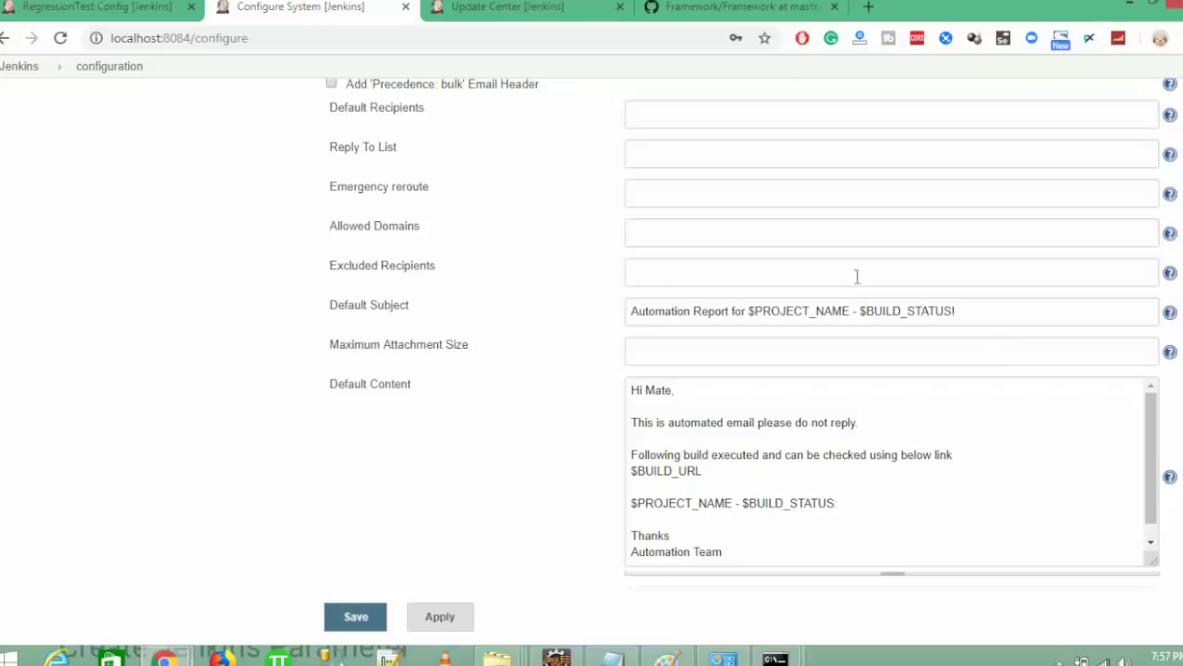
scroll(750, 334, up, 1)
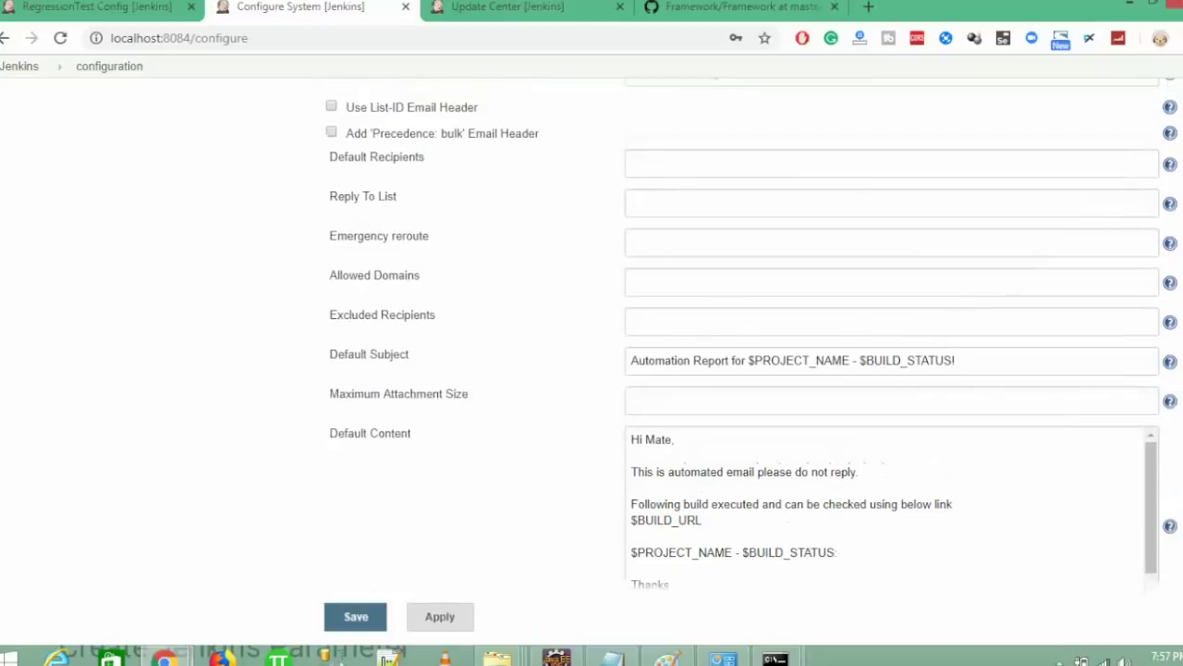
scroll(750, 334, up, 8)
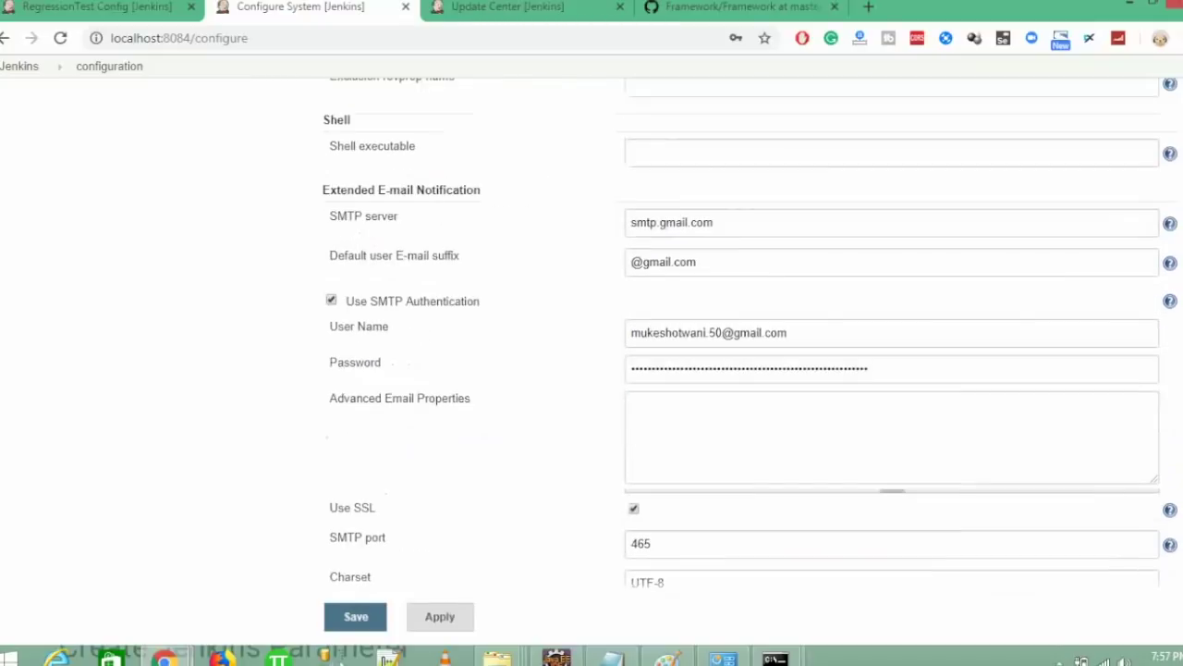
scroll(749, 333, down, 8)
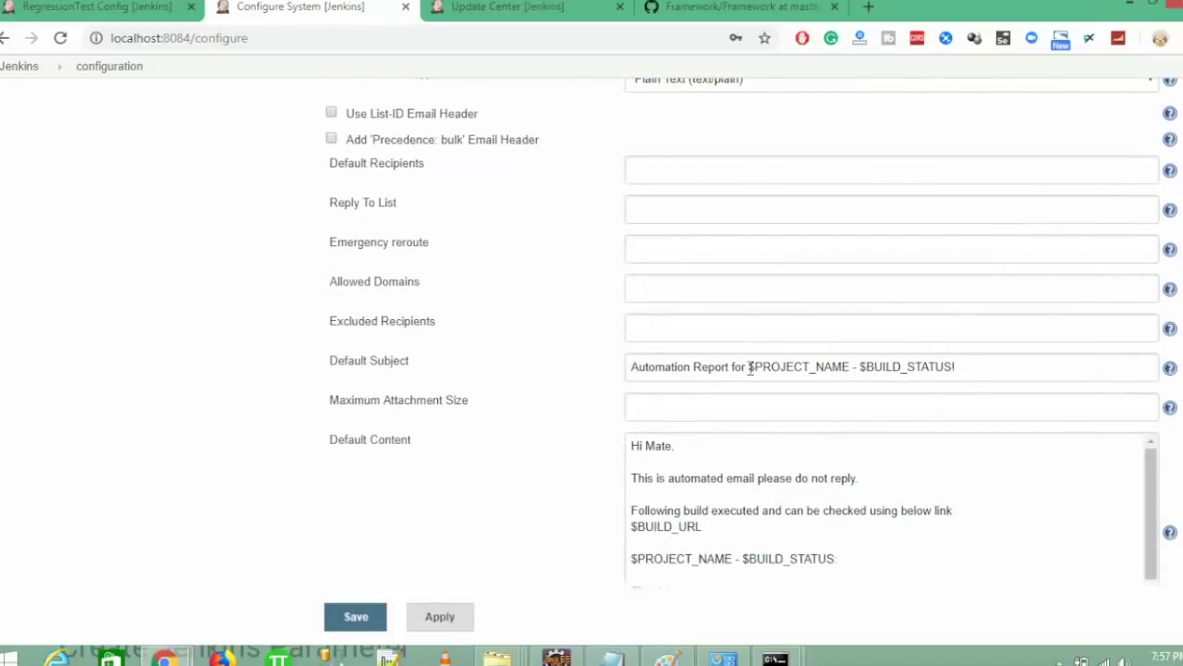
- Replace the subject prefix 'Automation Report for ' with 'Learn Automation Report-' before $PROJECT_NAME
drag(750, 368, 540, 352)
key(BackSpace)
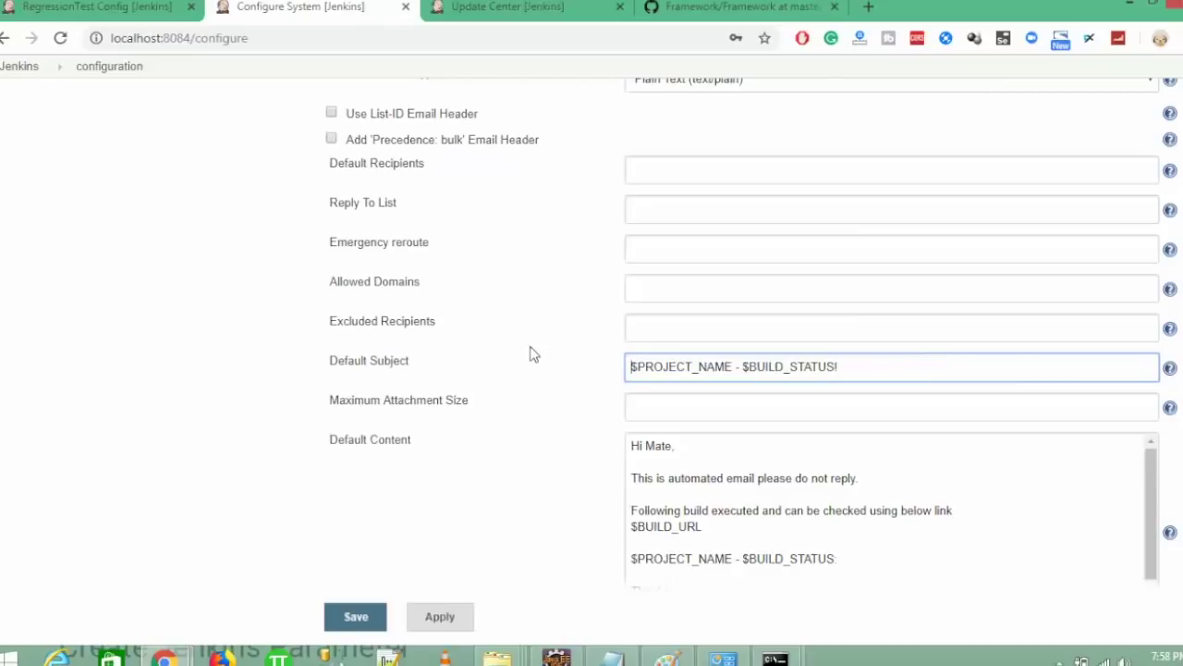
text(Learn Automation Re)
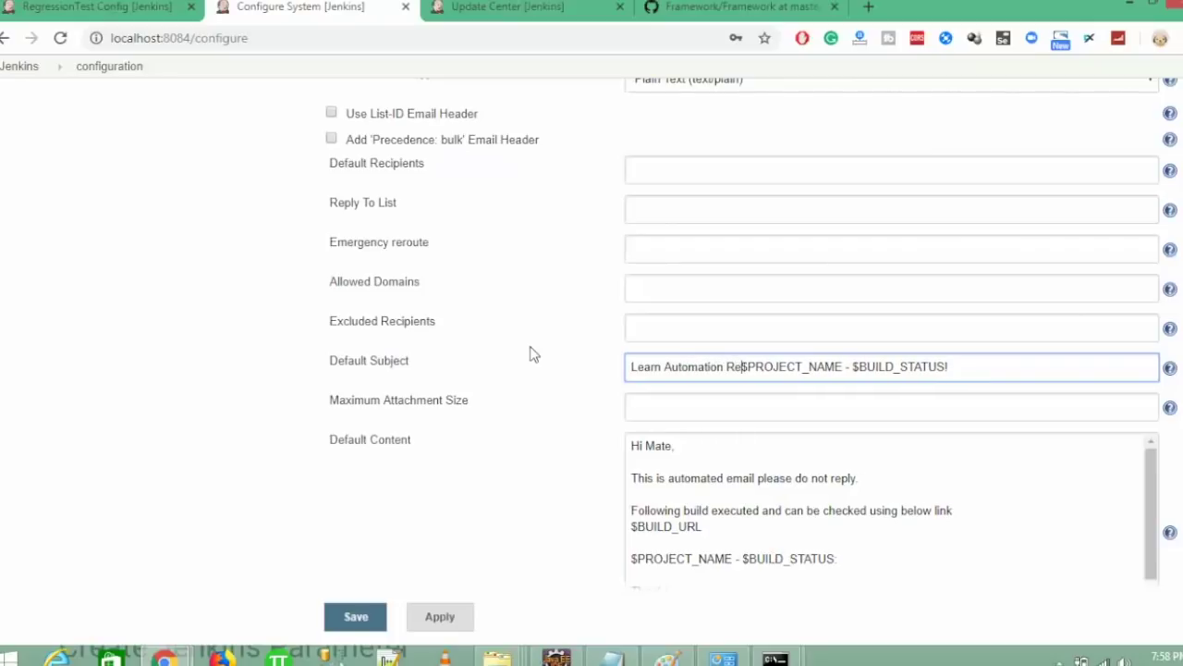
text(port-)
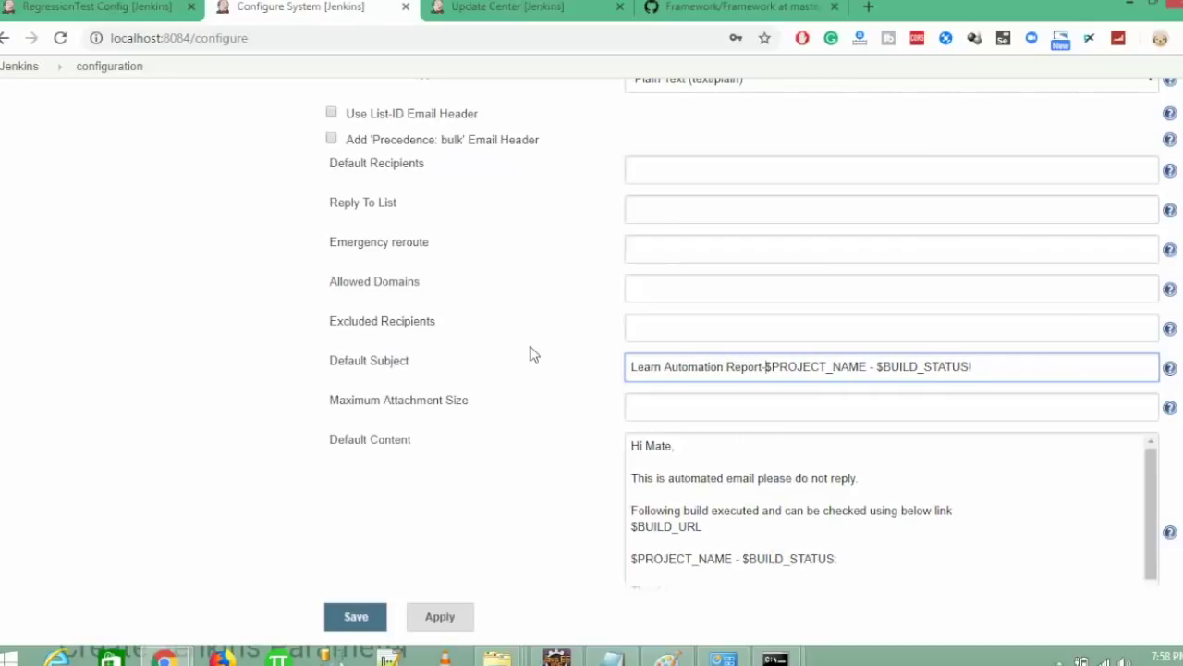
- Review the $PROJECT_NAME and $BUILD_STATUS tokens, then select 'Mate' in the greeting
double_click(803, 360)
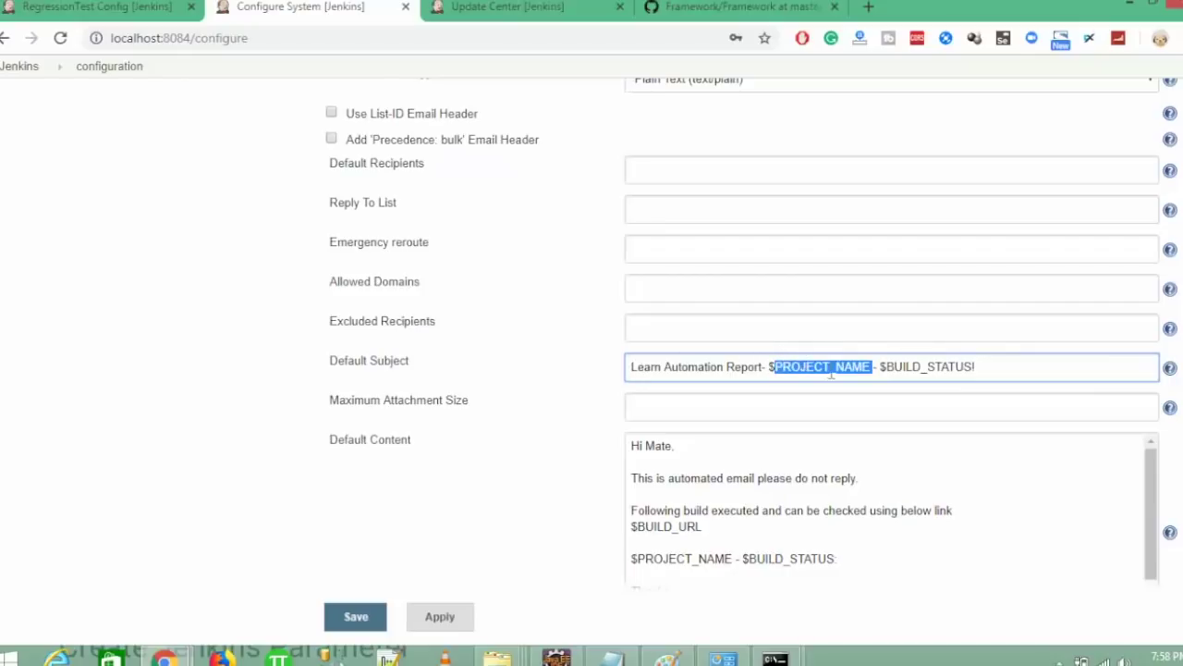
click(92, 8)
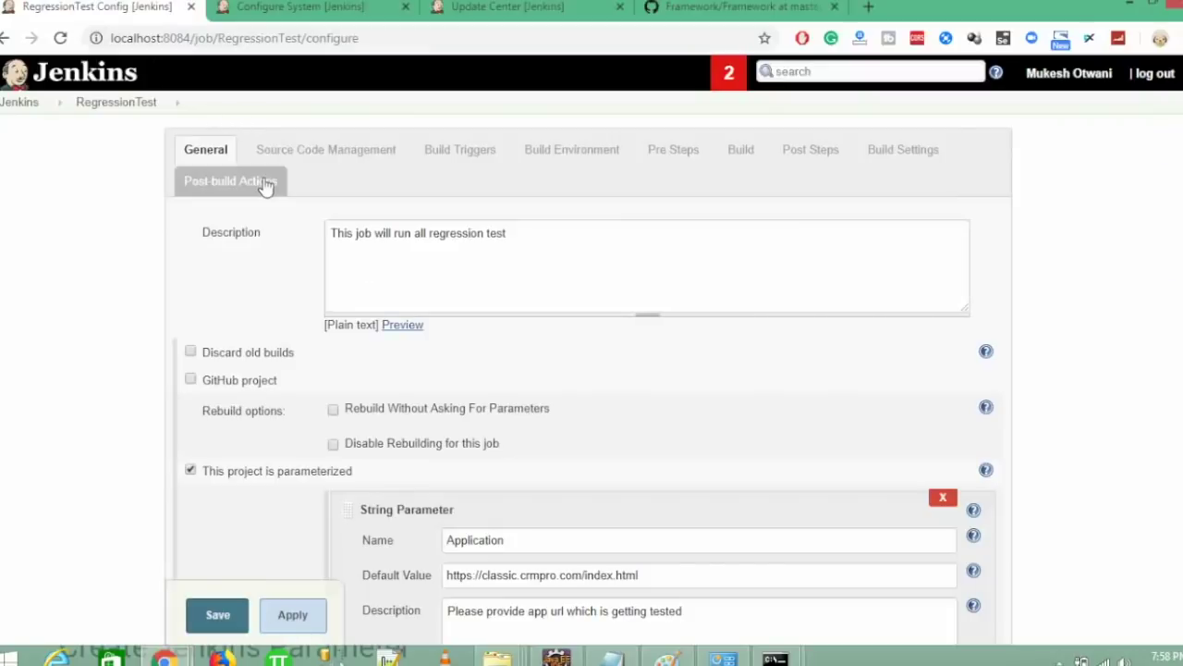
click(298, 9)
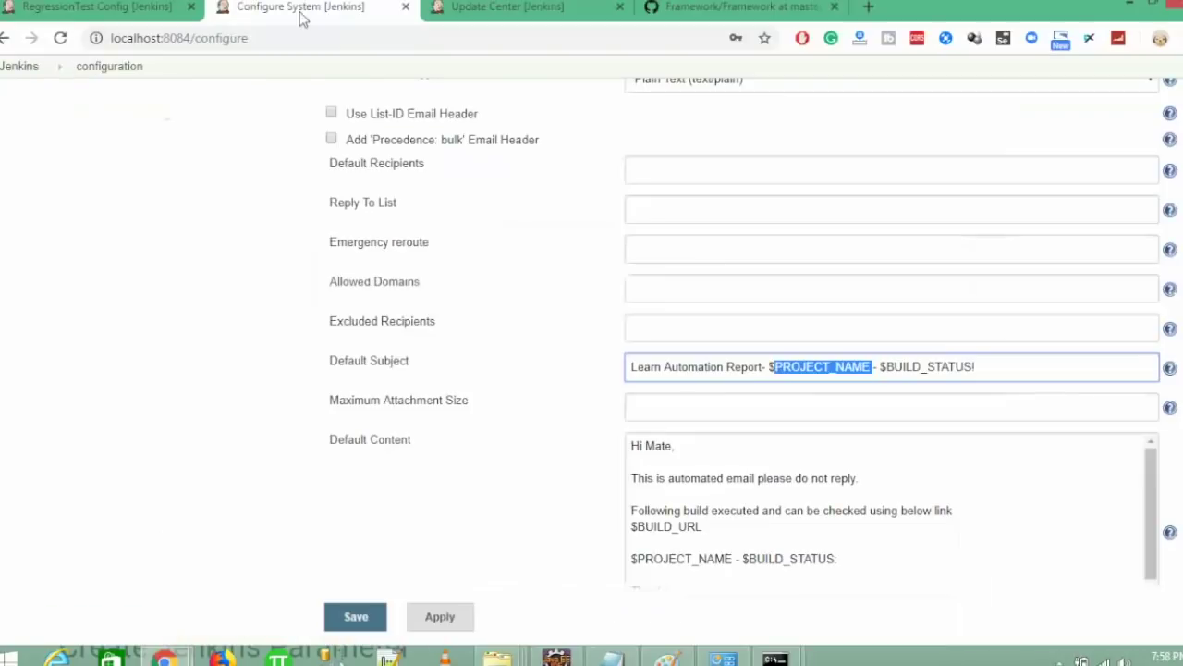
double_click(919, 366)
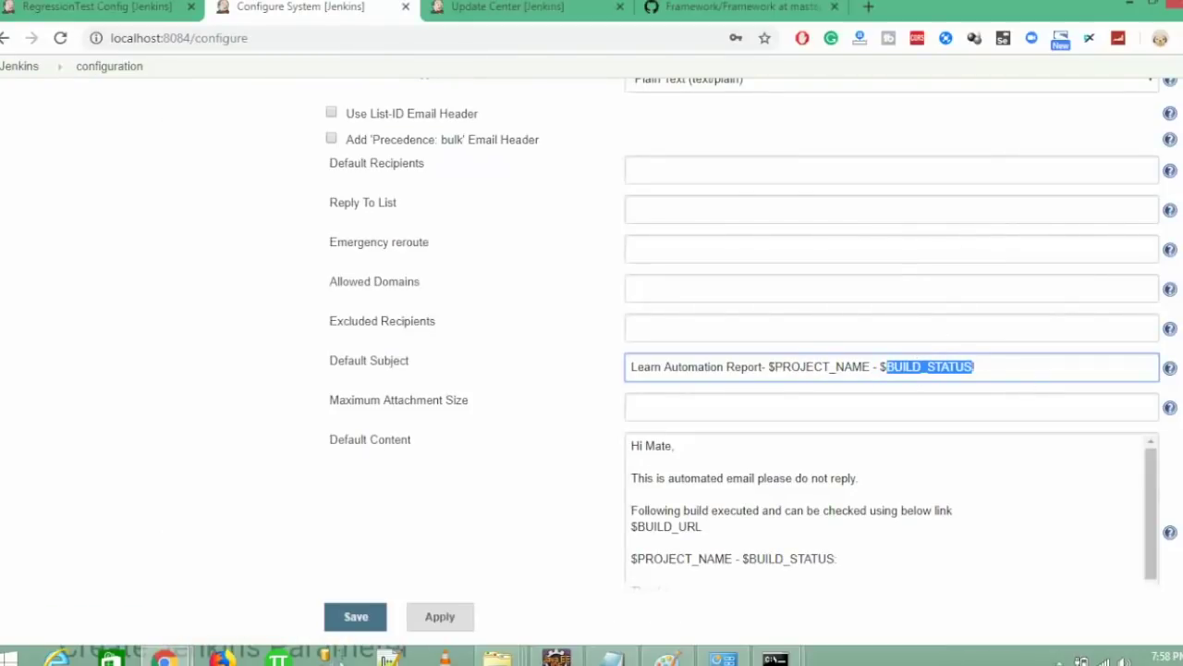
scroll(1049, 483, down, 1)
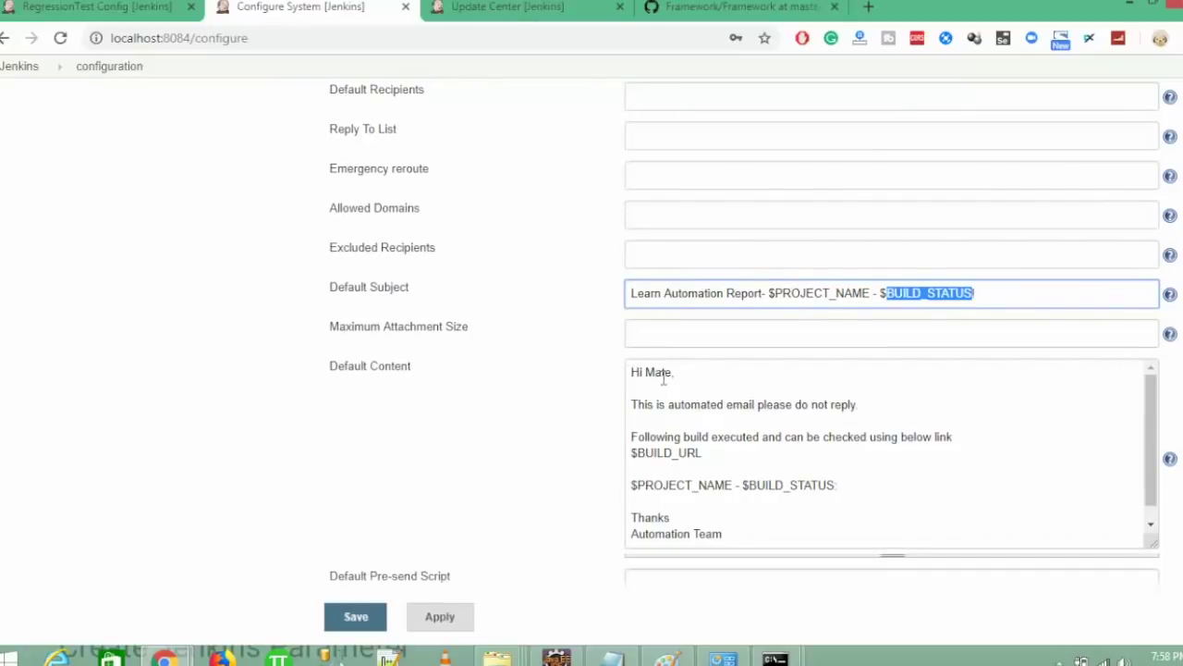
double_click(658, 373)
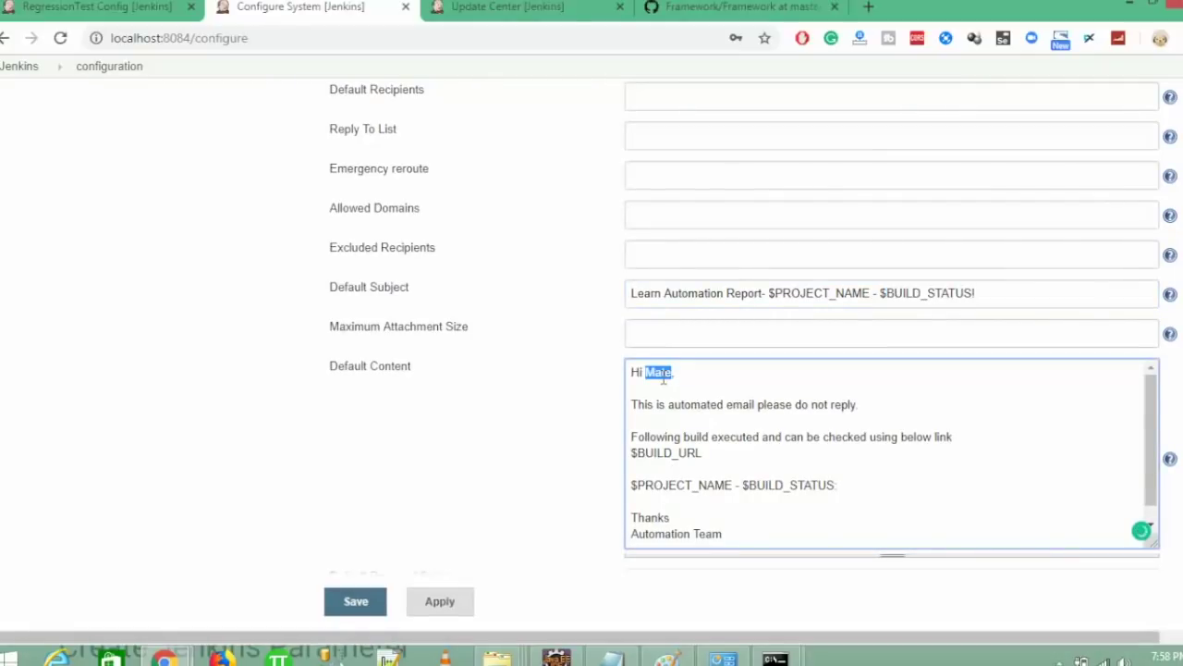
- Change the Default Content greeting from 'Mate' to 'Hi Everyone,'
key(BackSpace)
text(te)
key(BackSpace)
key(BackSpace)
text(team)
key(BackSpace)
key(BackSpace)
key(BackSpace)
text(,)
key(Left)
key(BackSpace)
key(BackSpace)
text(i Every)
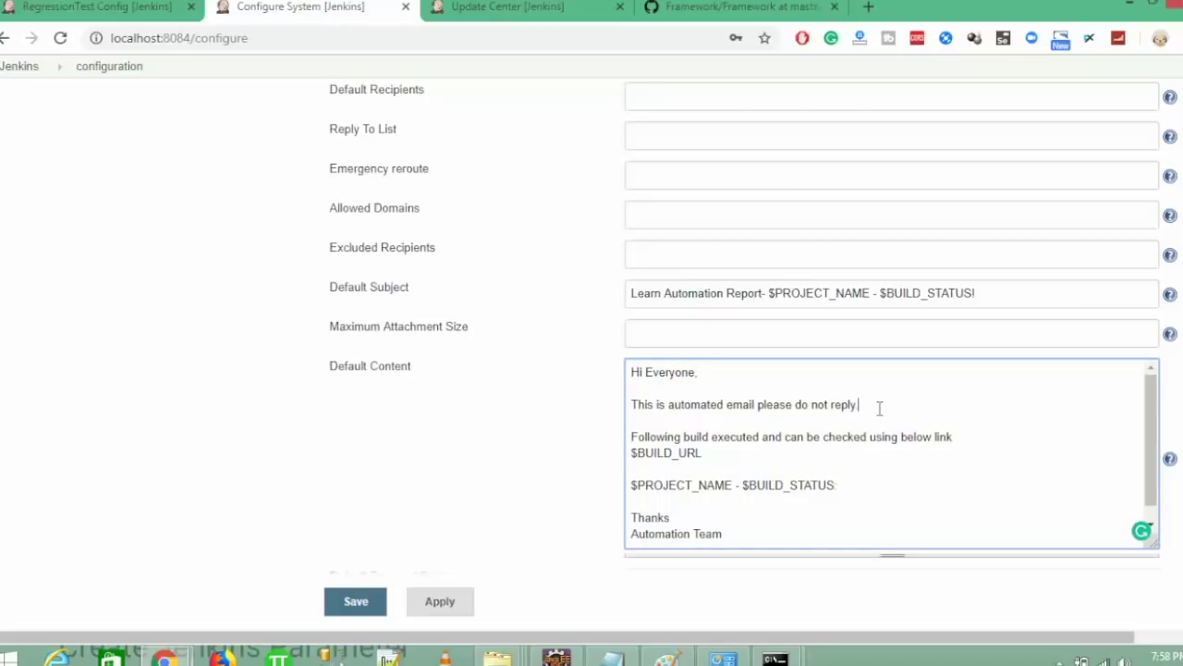
- Replace the do-not-reply line with 'Below test executed please find the summary.'
drag(880, 407, 546, 391)
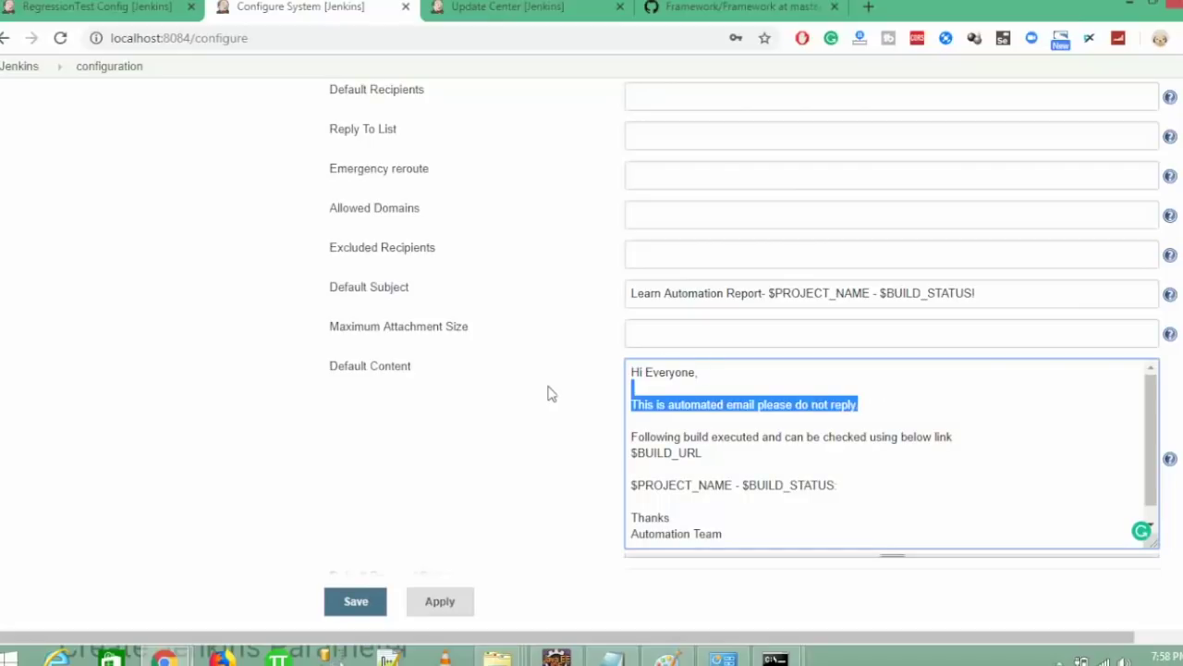
key(BackSpace)
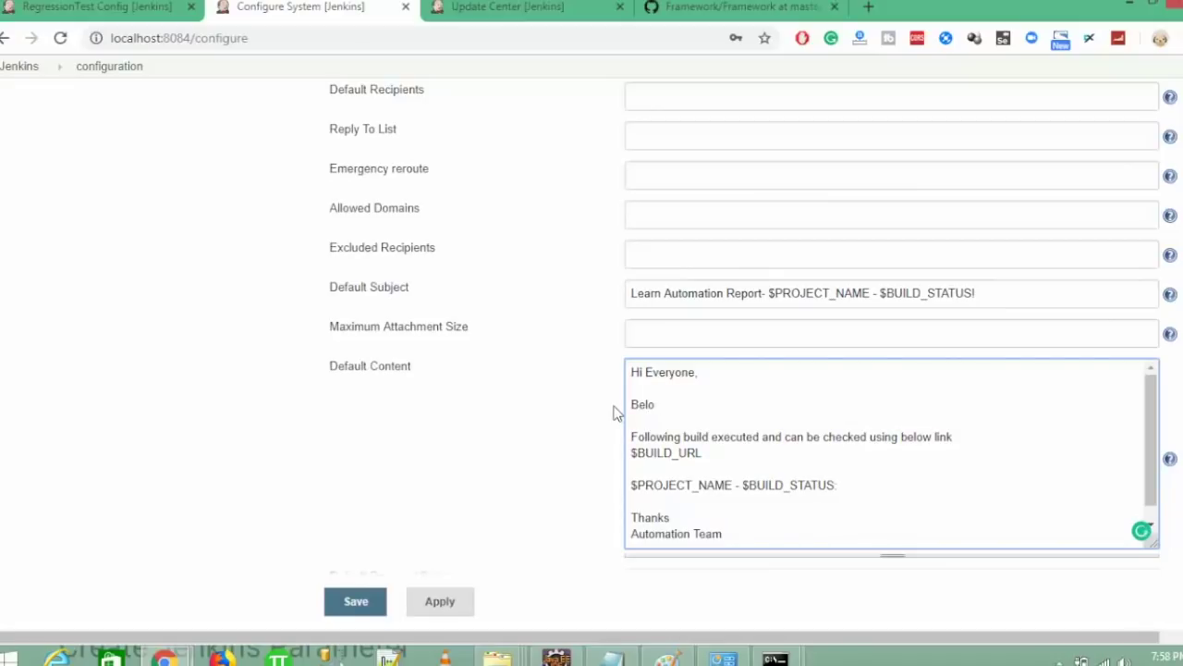
text(Below test executed please f)
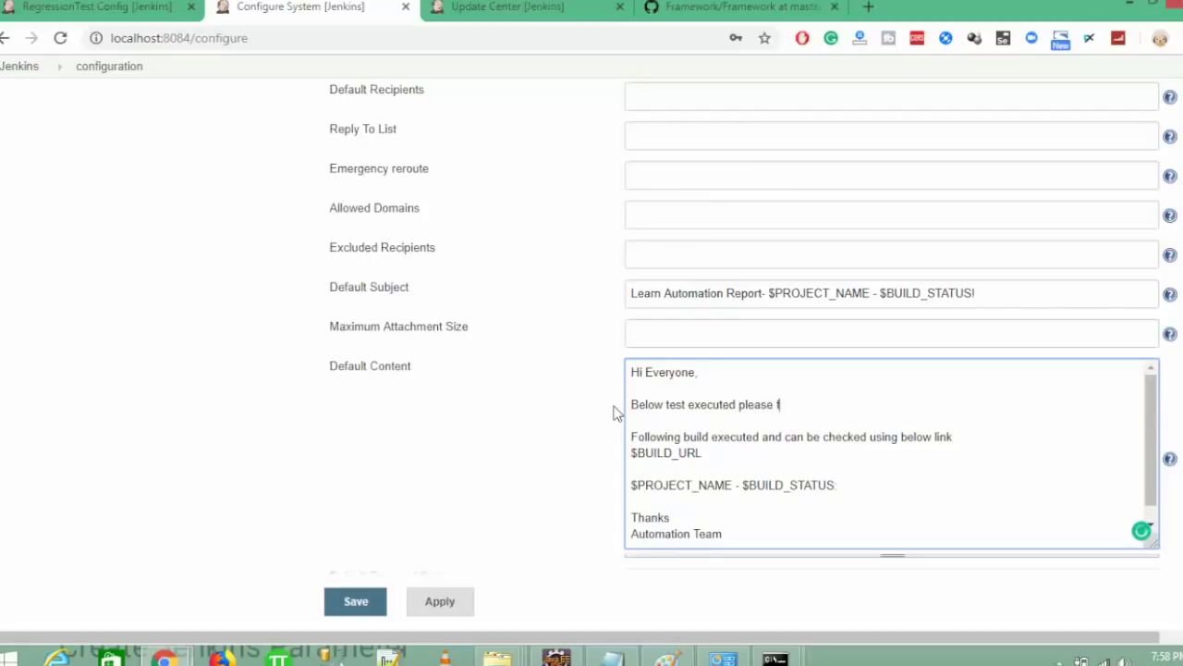
text(ind the summary)
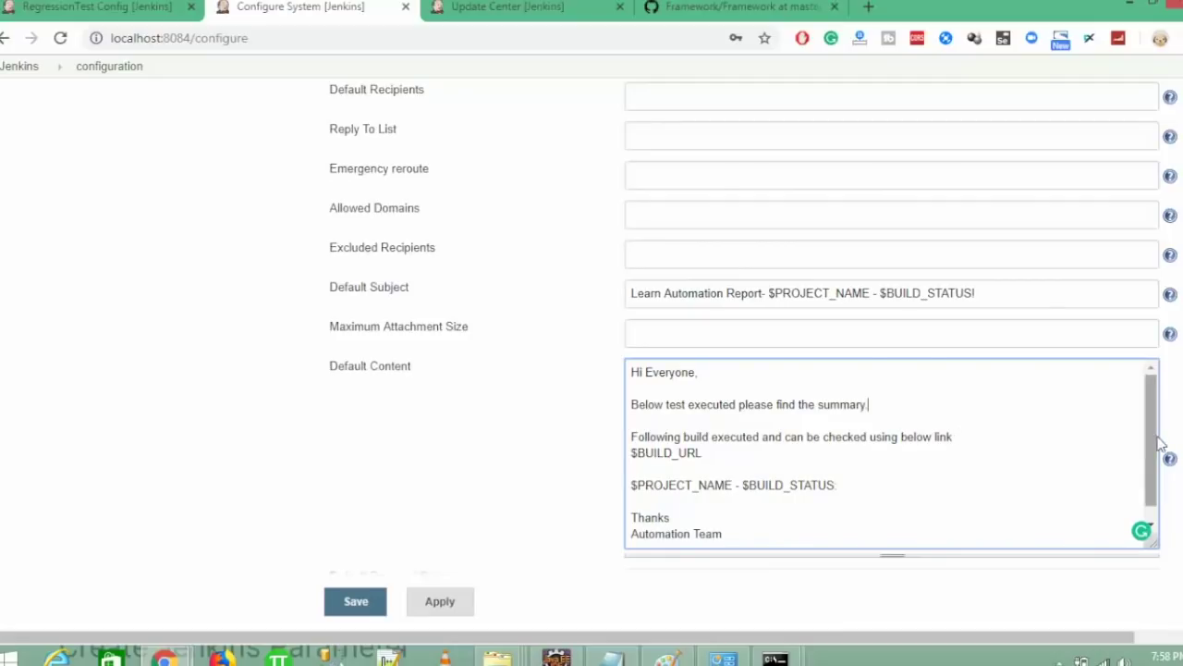
- Highlight the BUILD_URL, PROJECT_NAME and BUILD_STATUS tokens in the email body
drag(1146, 439, 1147, 482)
double_click(674, 437)
double_click(672, 468)
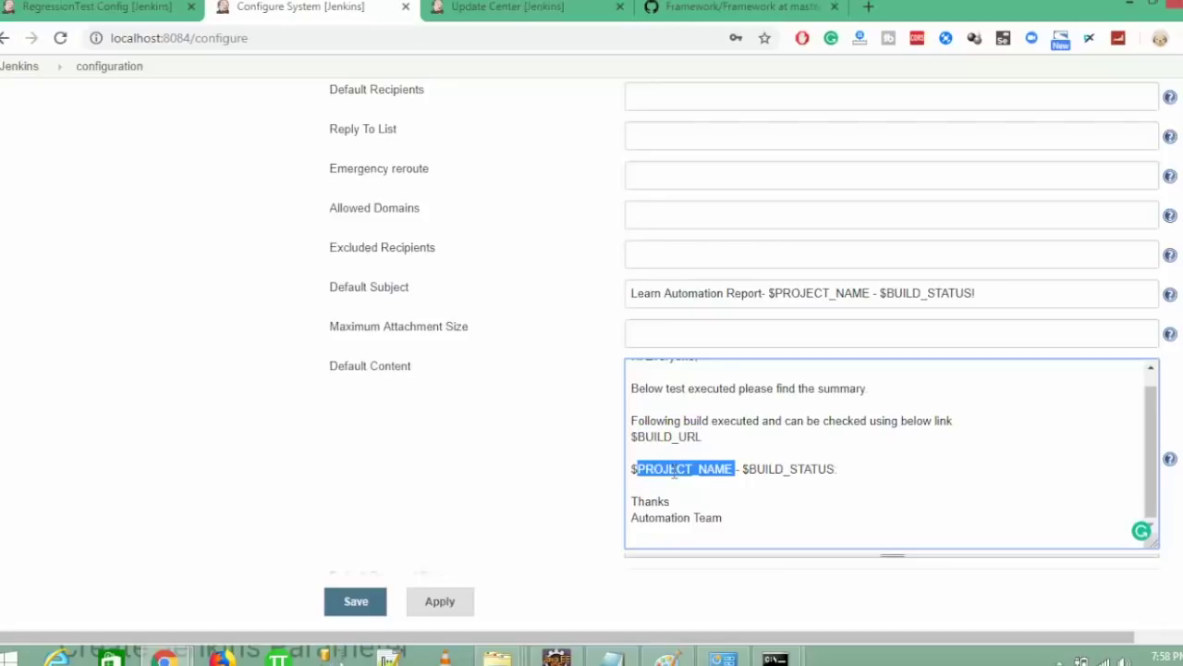
double_click(767, 468)
- Replace the 'Automation Team' signature with the sender's name
drag(736, 526, 599, 521)
text(Mukesh Otwani)
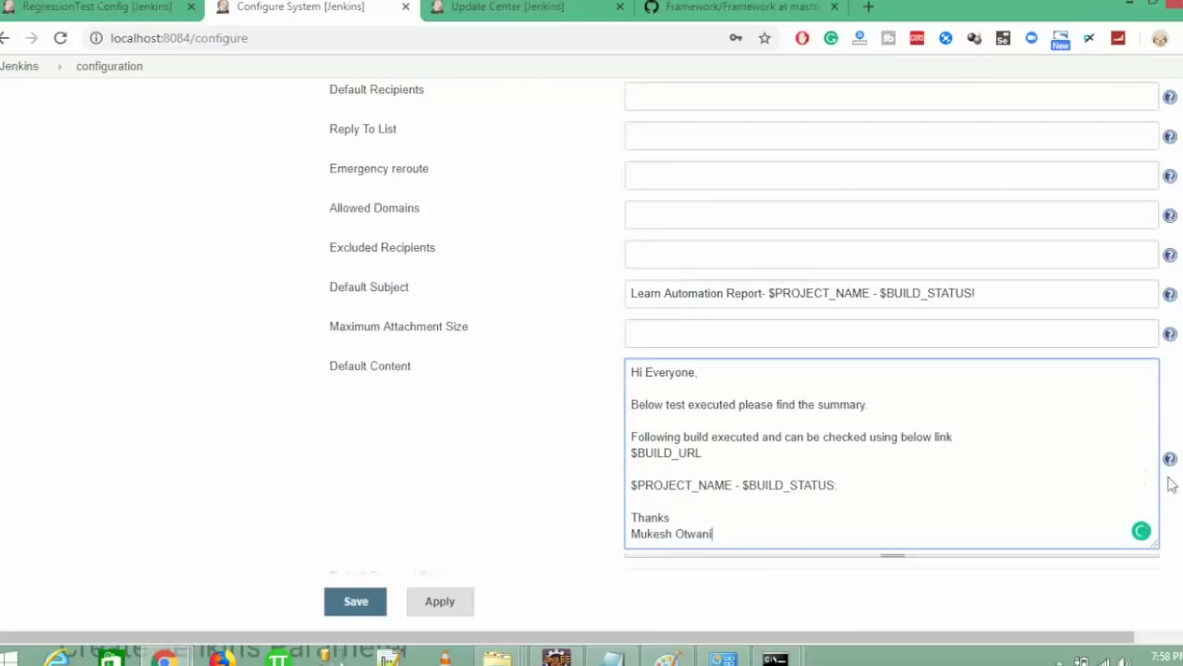
scroll(754, 323, down, 5)
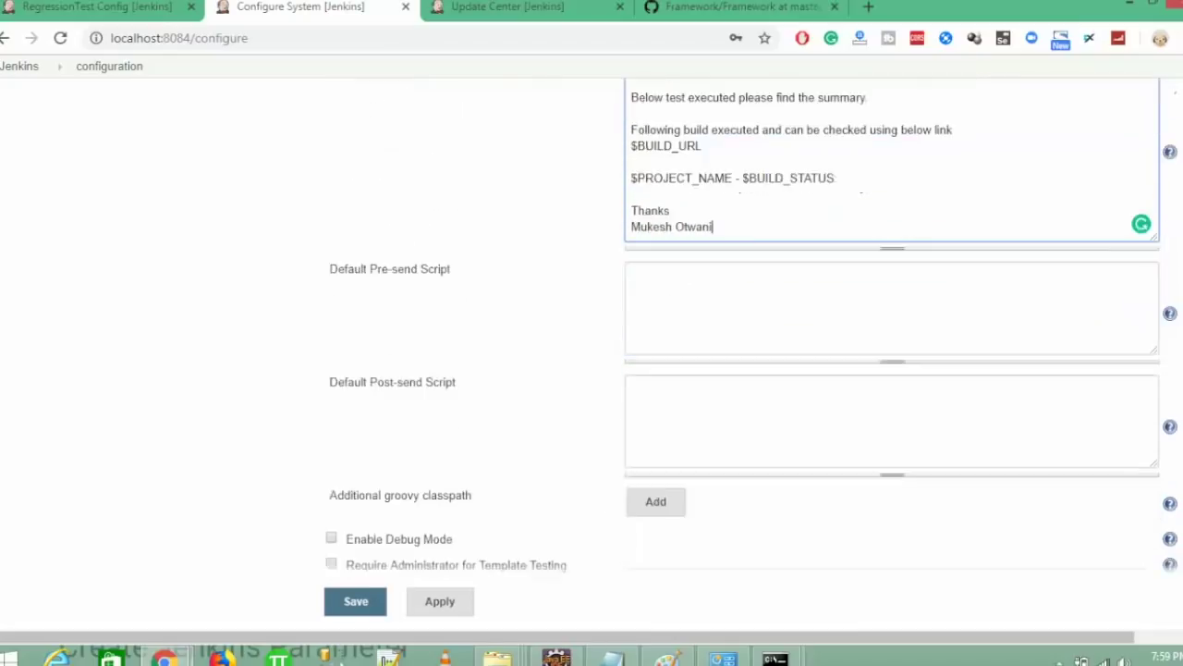
- Send a test email to the account's own address to verify the email notification settings
scroll(754, 323, down, 1)
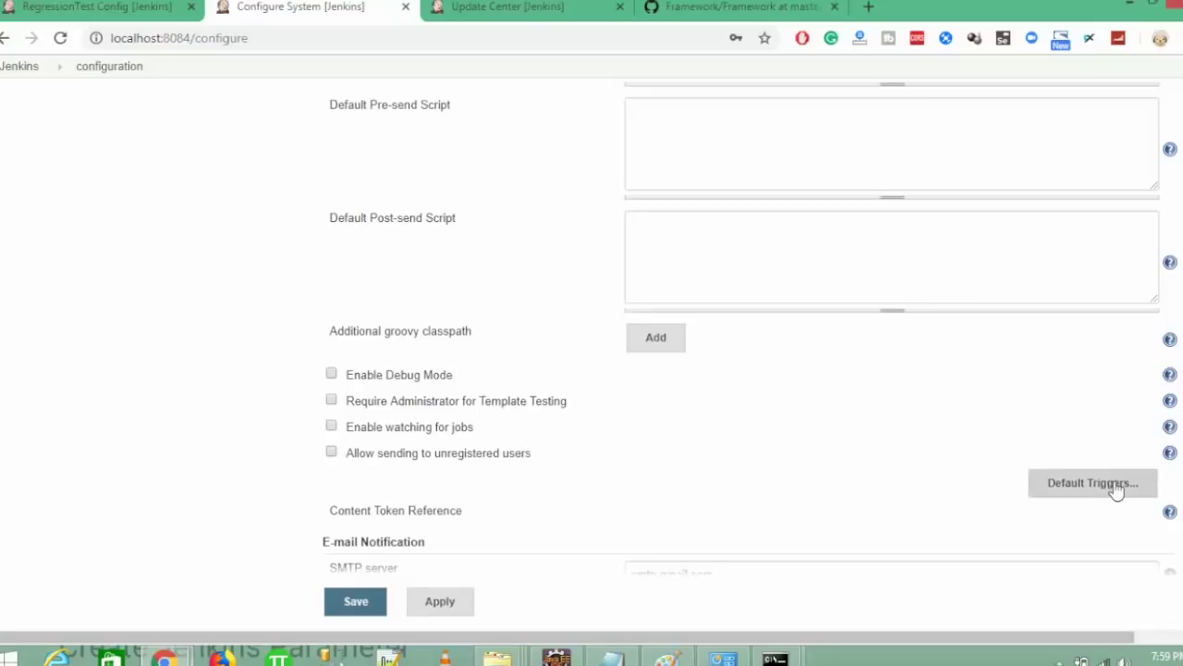
scroll(592, 333, down, 3)
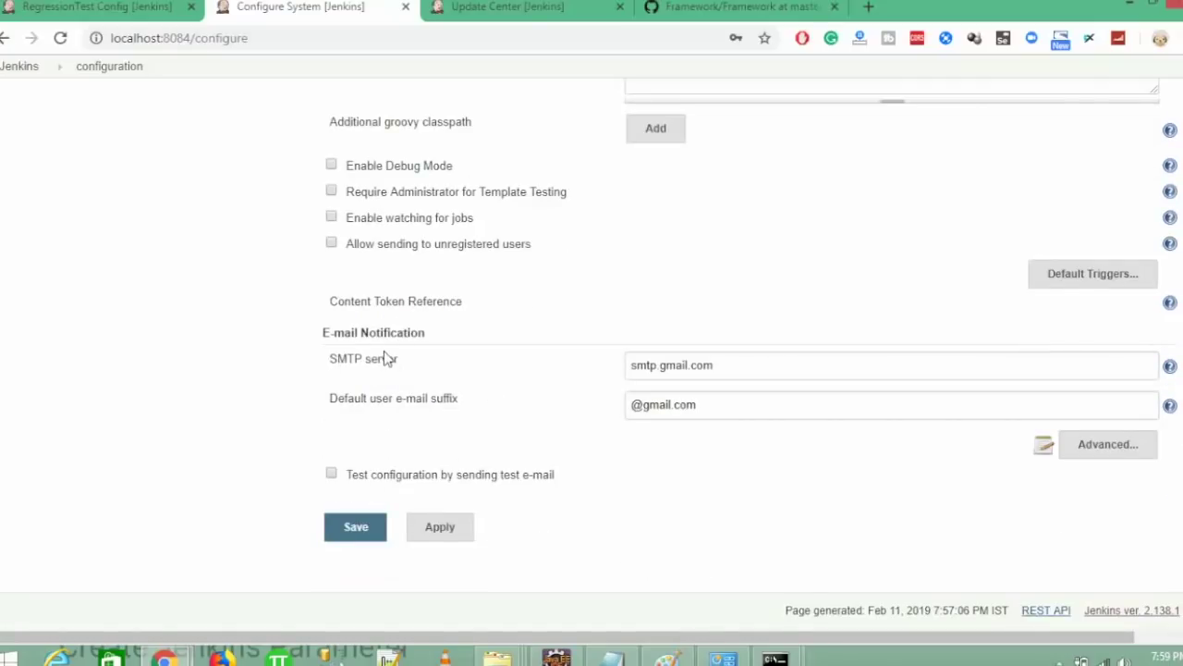
click(1089, 451)
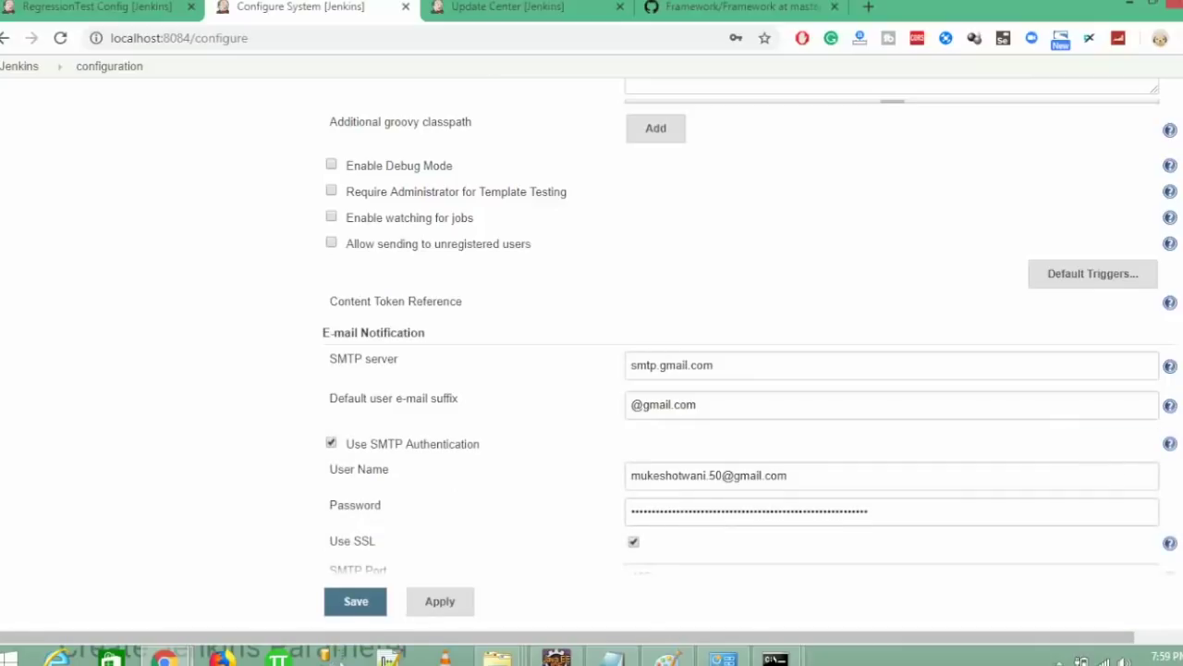
scroll(592, 355, down, 2)
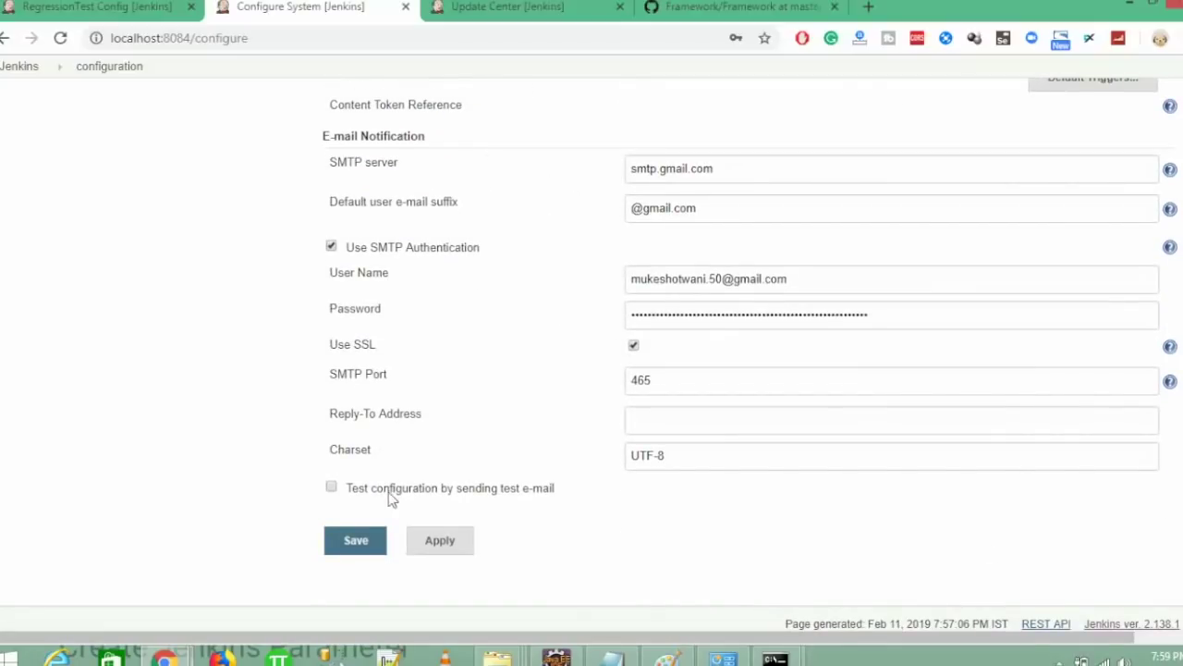
click(332, 487)
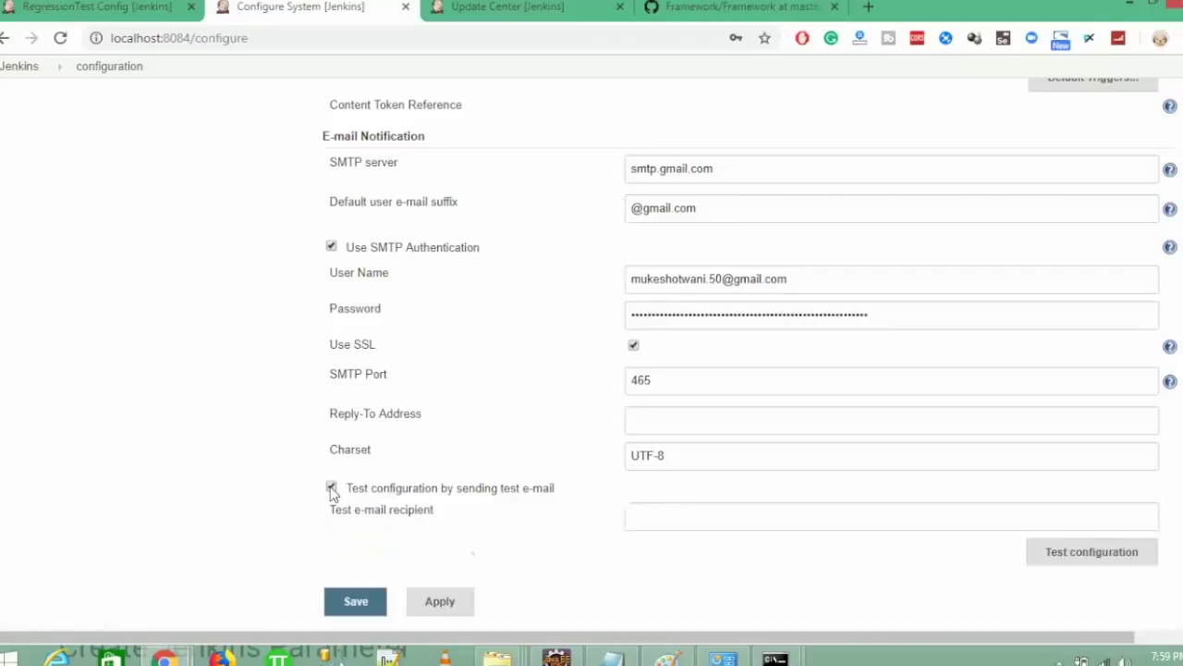
triple_click(719, 280)
key(ctrl+c)
click(652, 515)
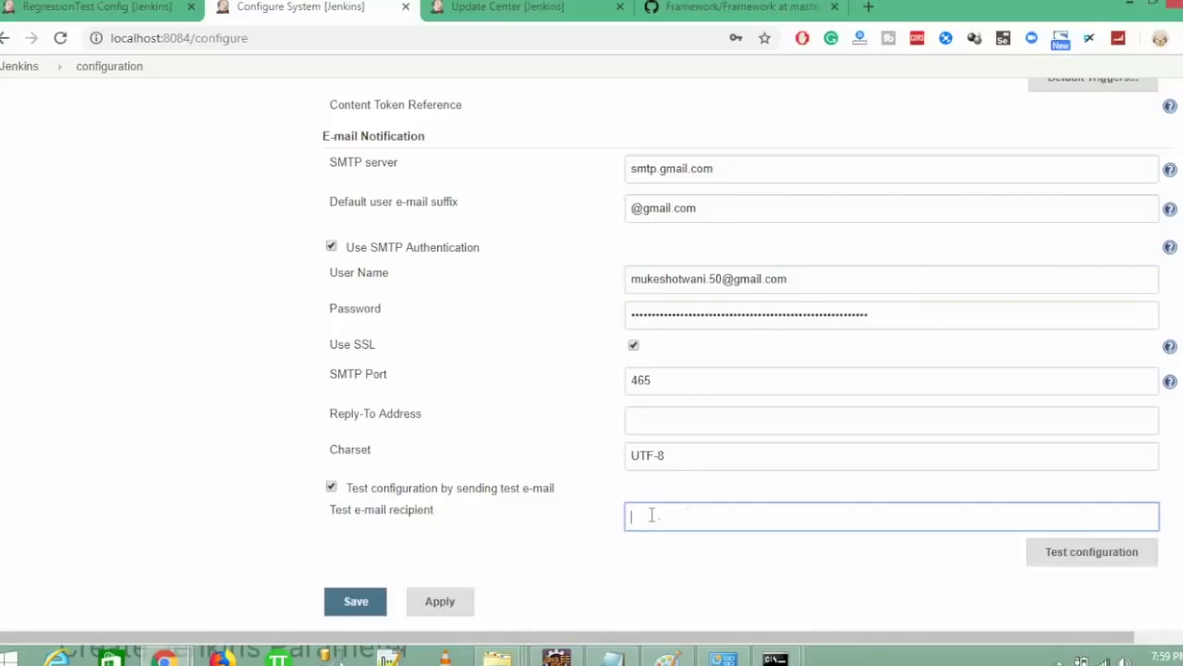
key(ctrl+v)
click(1079, 563)
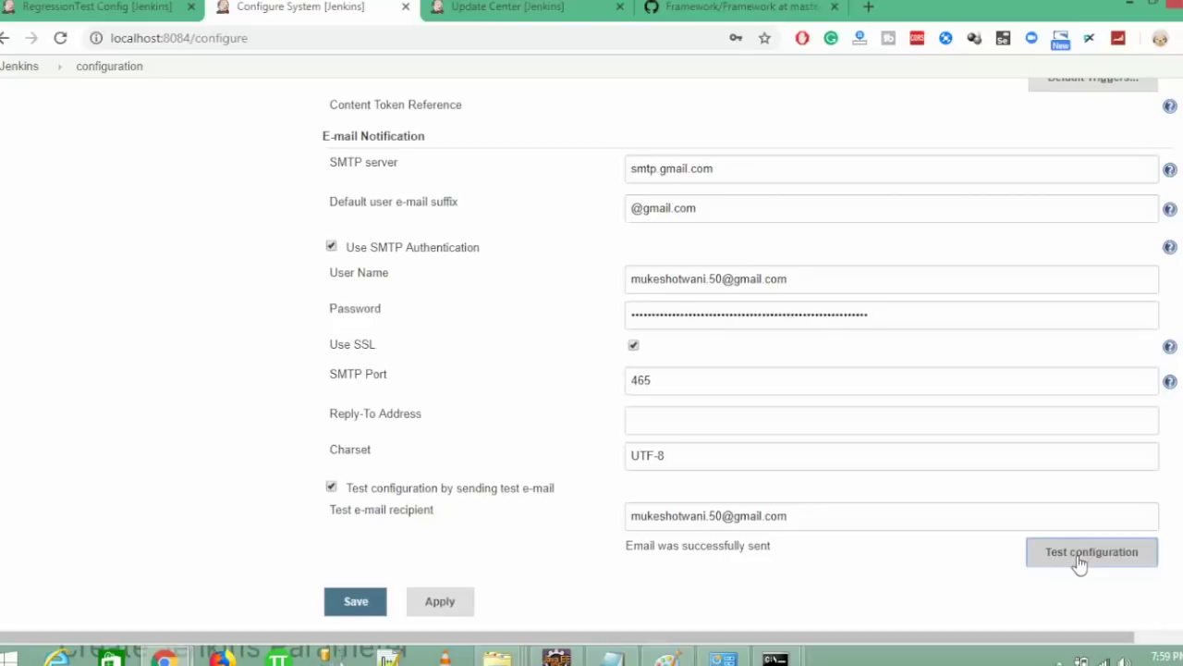
- Save the global system configuration
scroll(751, 328, up, 10)
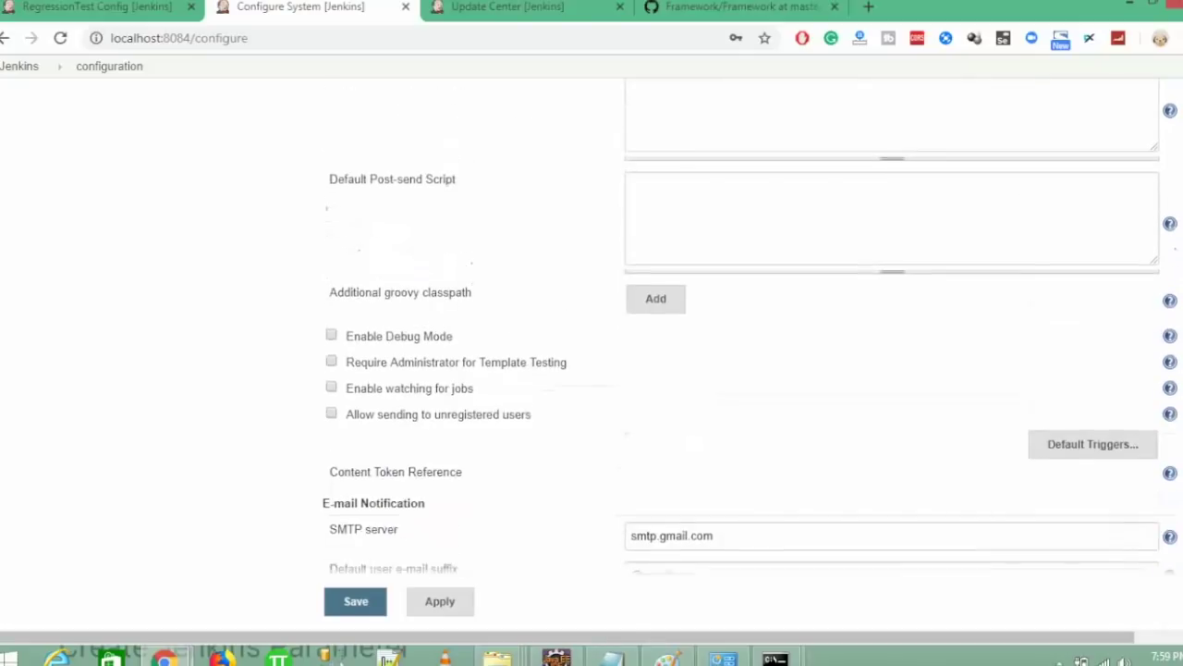
scroll(751, 328, up, 2)
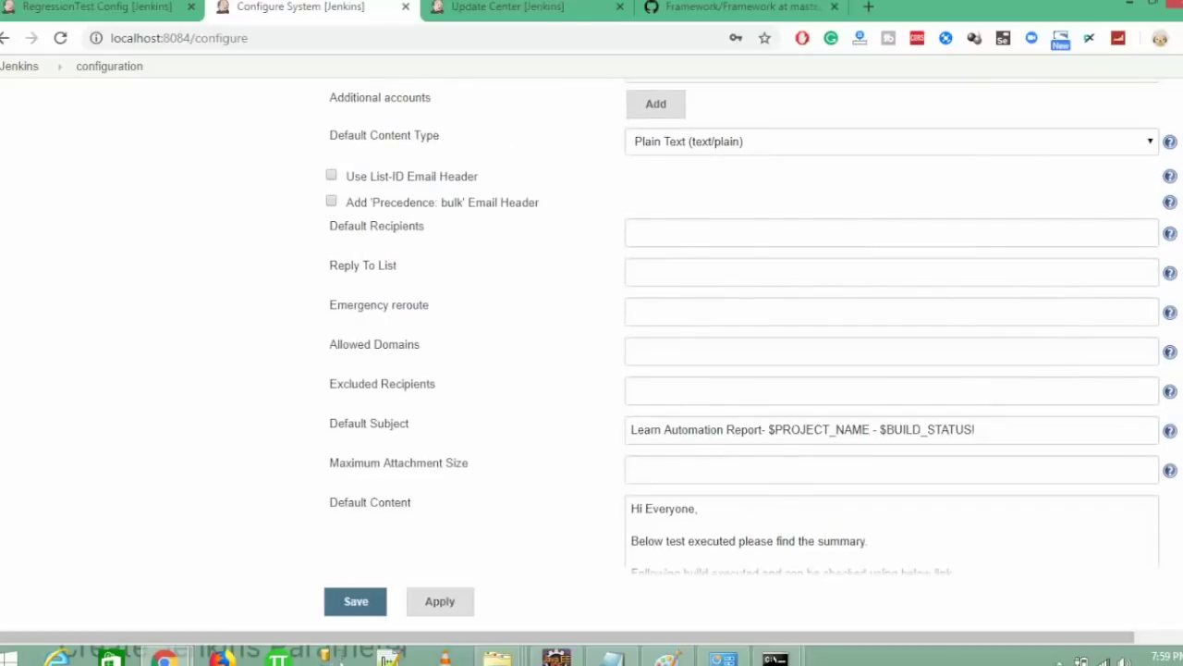
scroll(751, 328, up, 6)
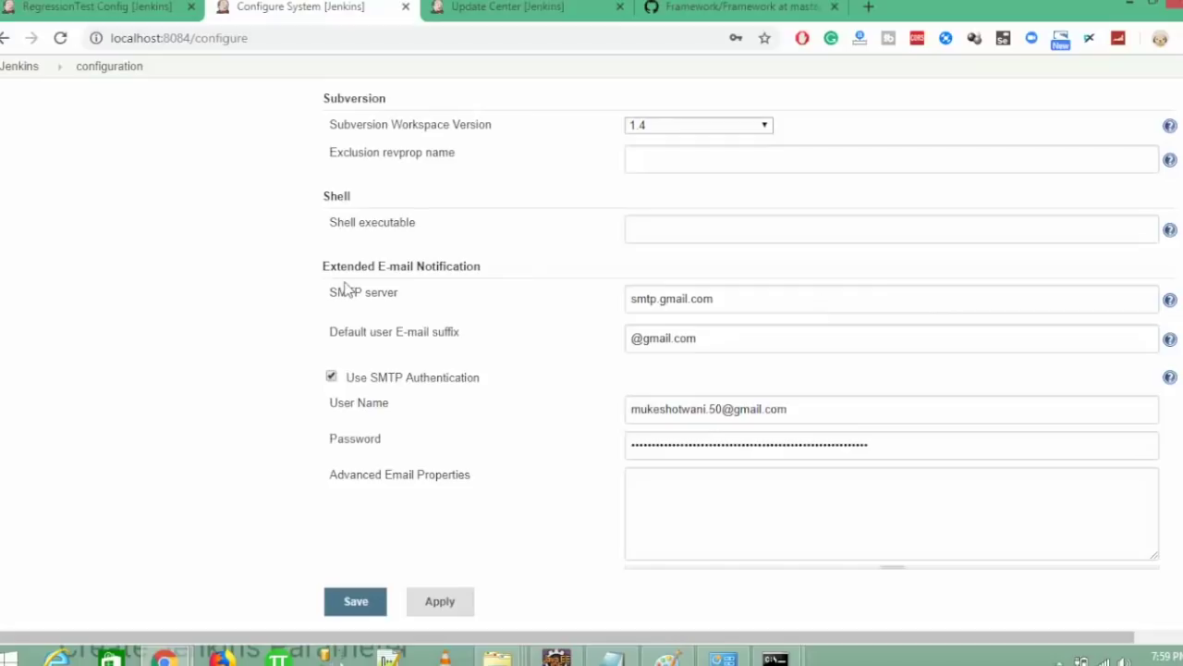
click(353, 606)
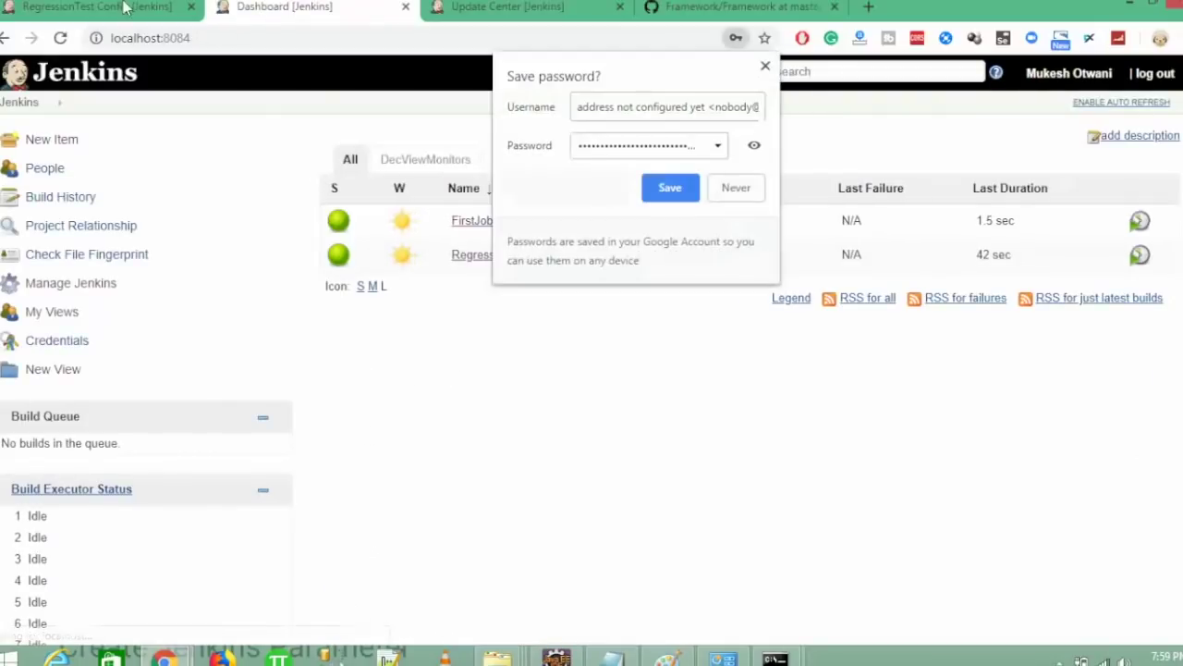
- Decline saving the password and add an Editable Email Notification post-build action to RegressionTest
click(738, 190)
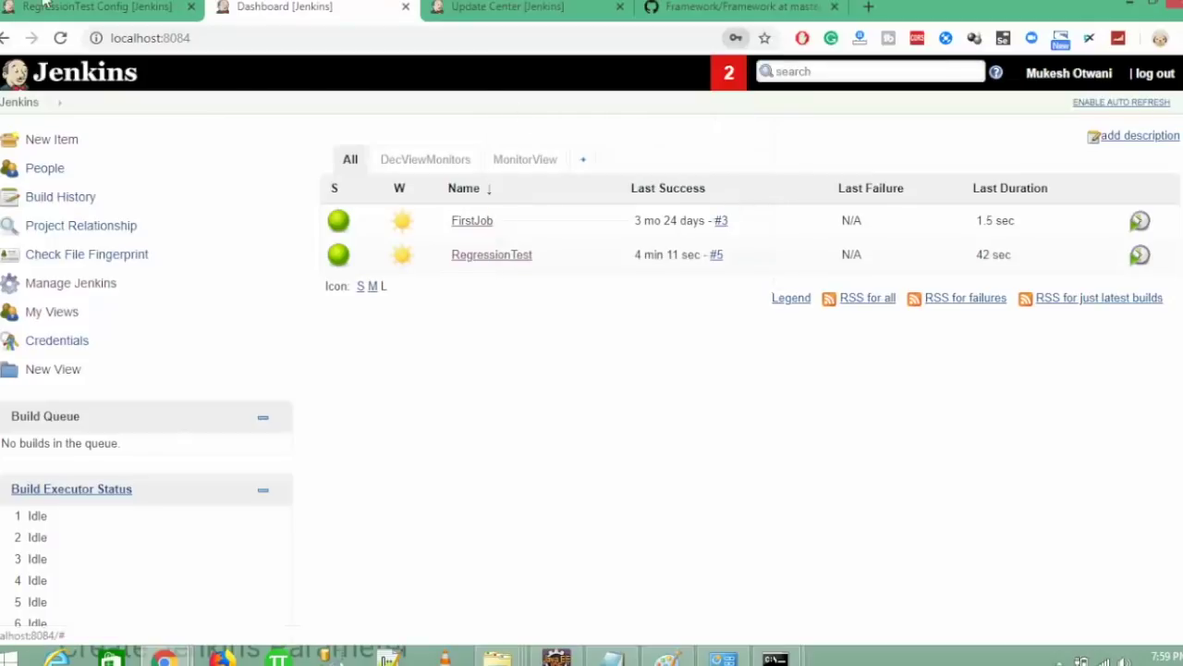
click(103, 6)
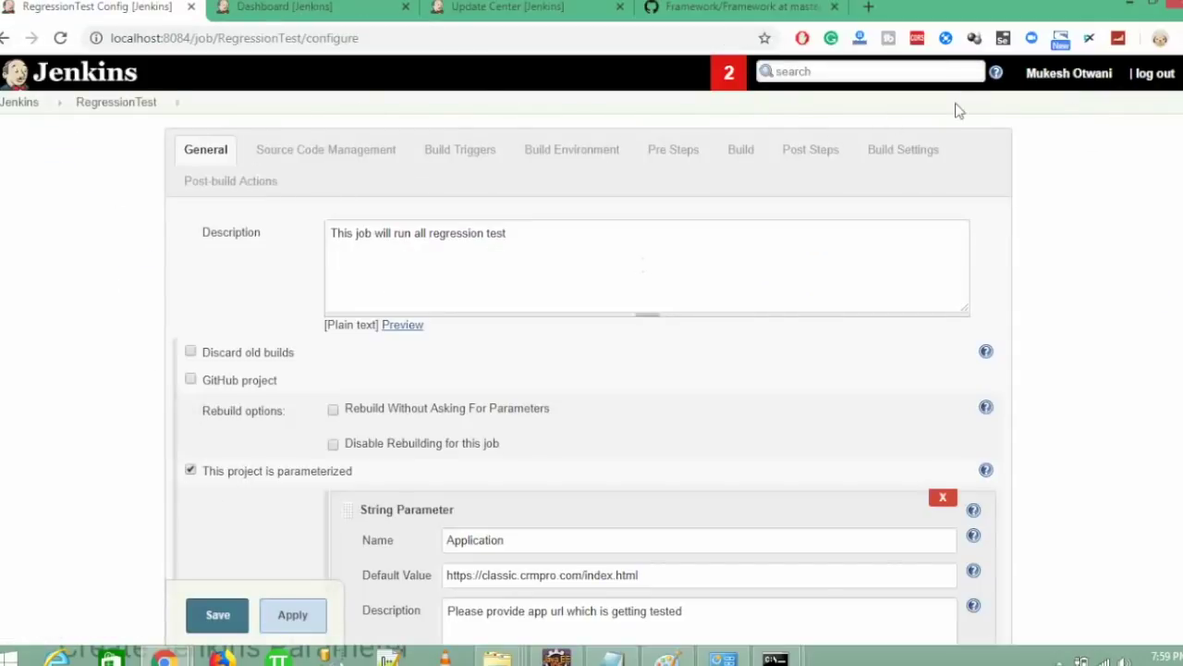
click(264, 181)
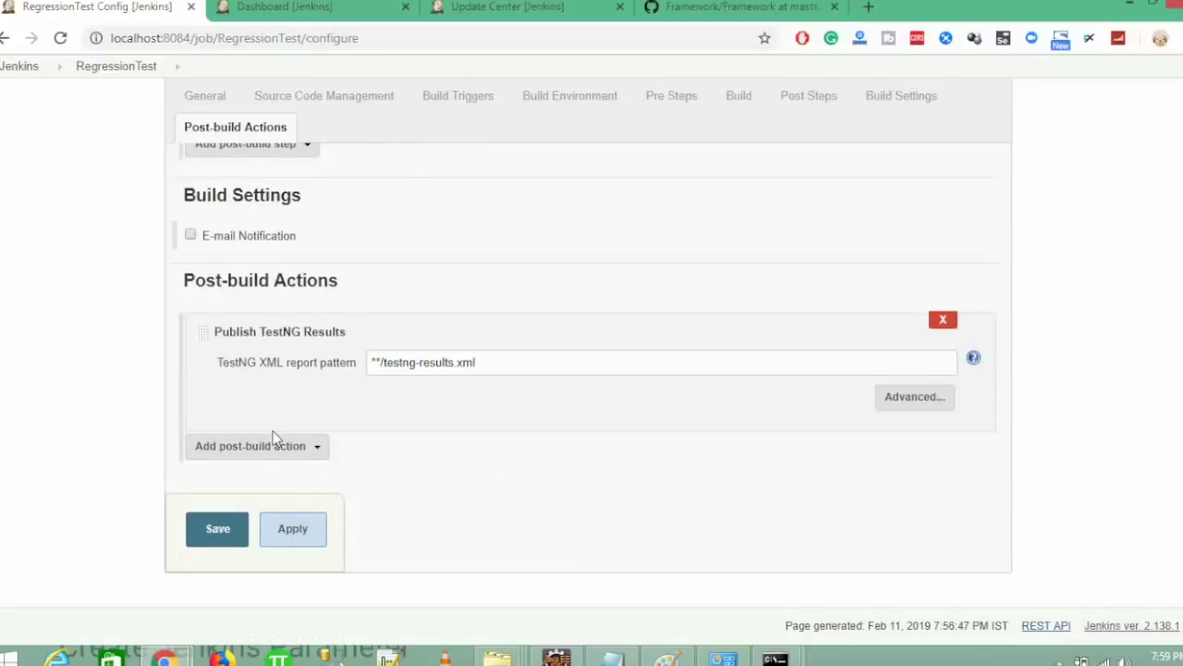
click(259, 446)
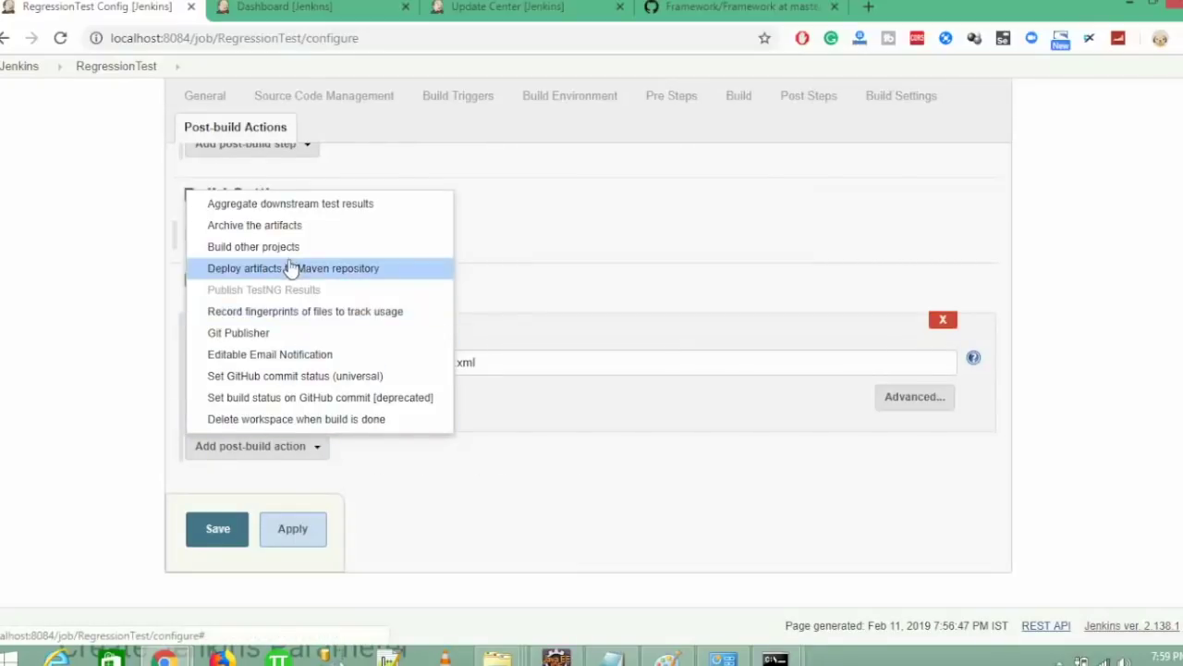
click(268, 355)
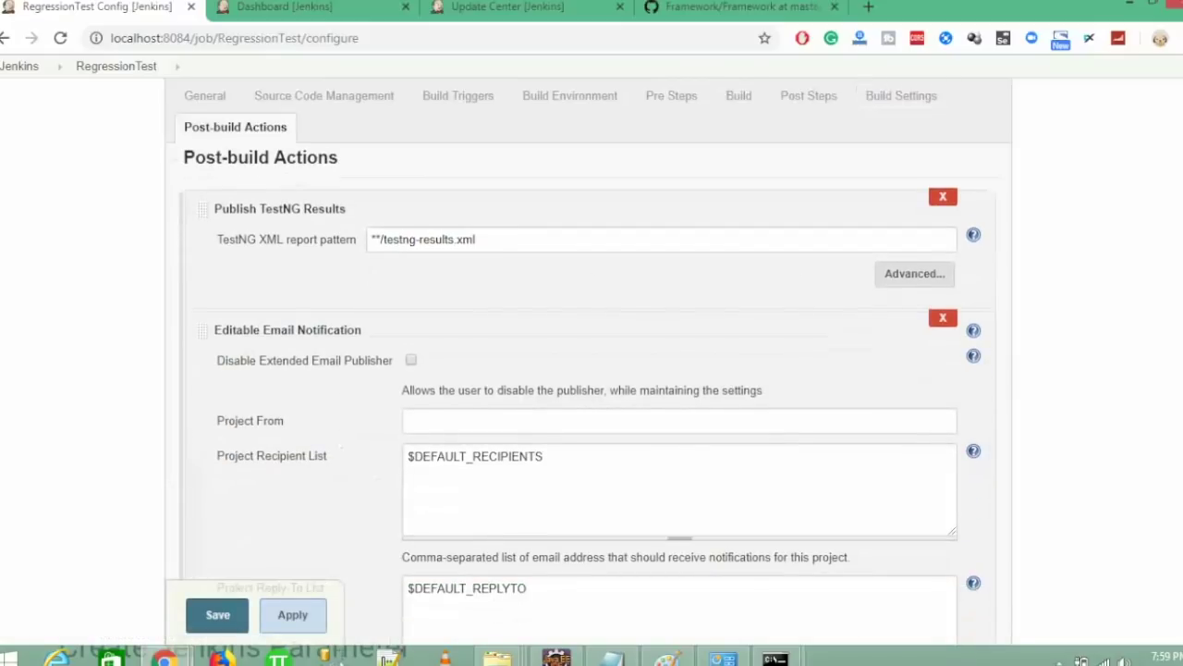
- Replace $DEFAULT_RECIPIENTS with the recipient's Gmail address
triple_click(550, 459)
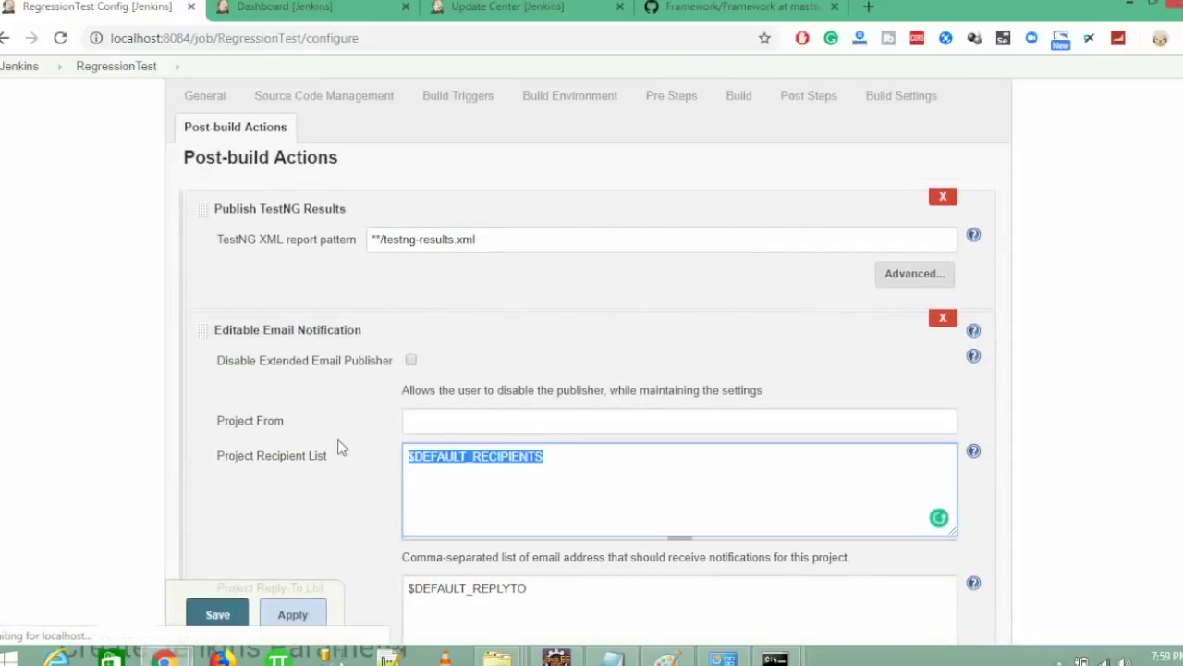
key(Home)
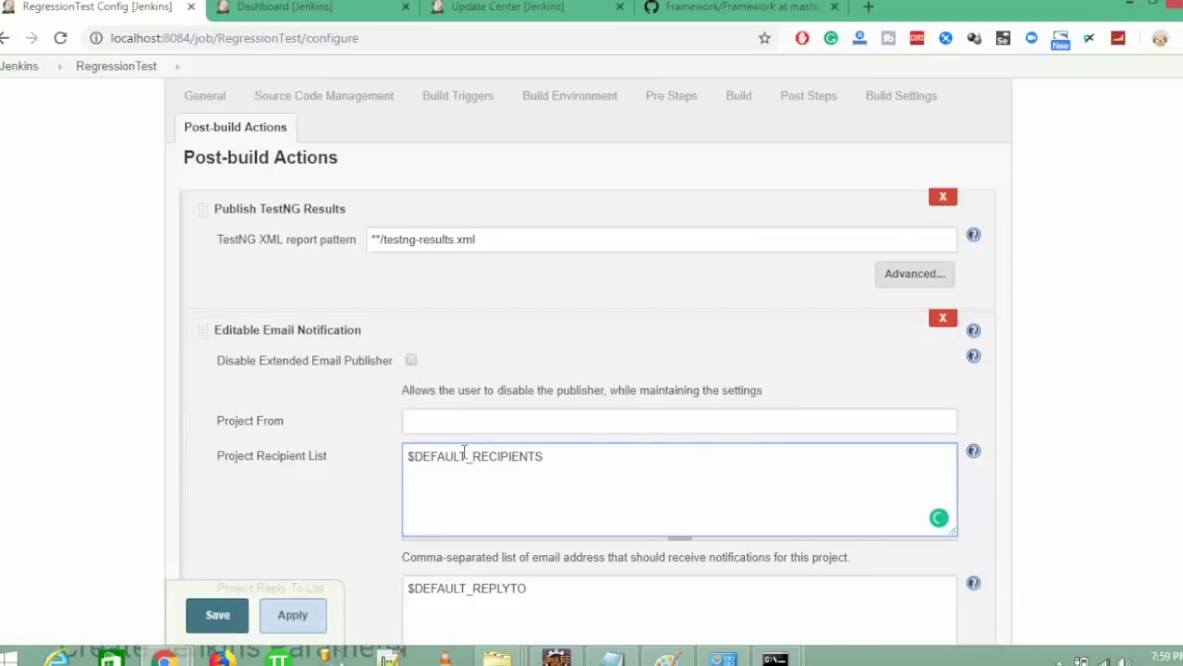
triple_click(464, 455)
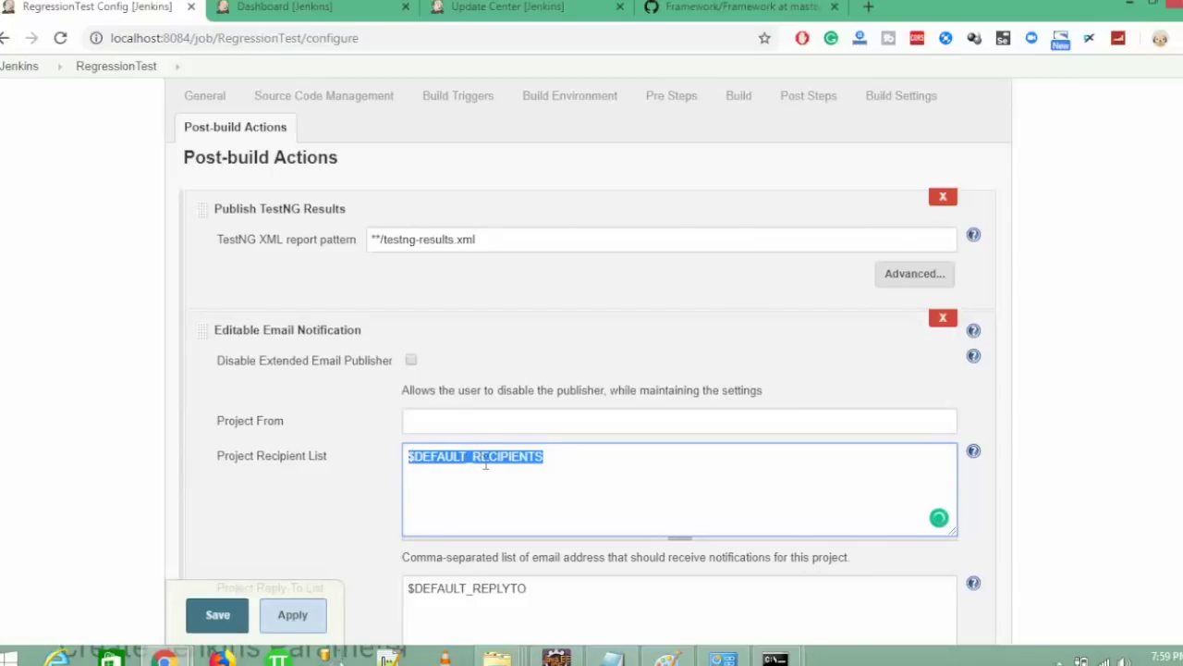
text(mnu)
text(k)
key(BackSpace)
key(BackSpace)
key(BackSpace)
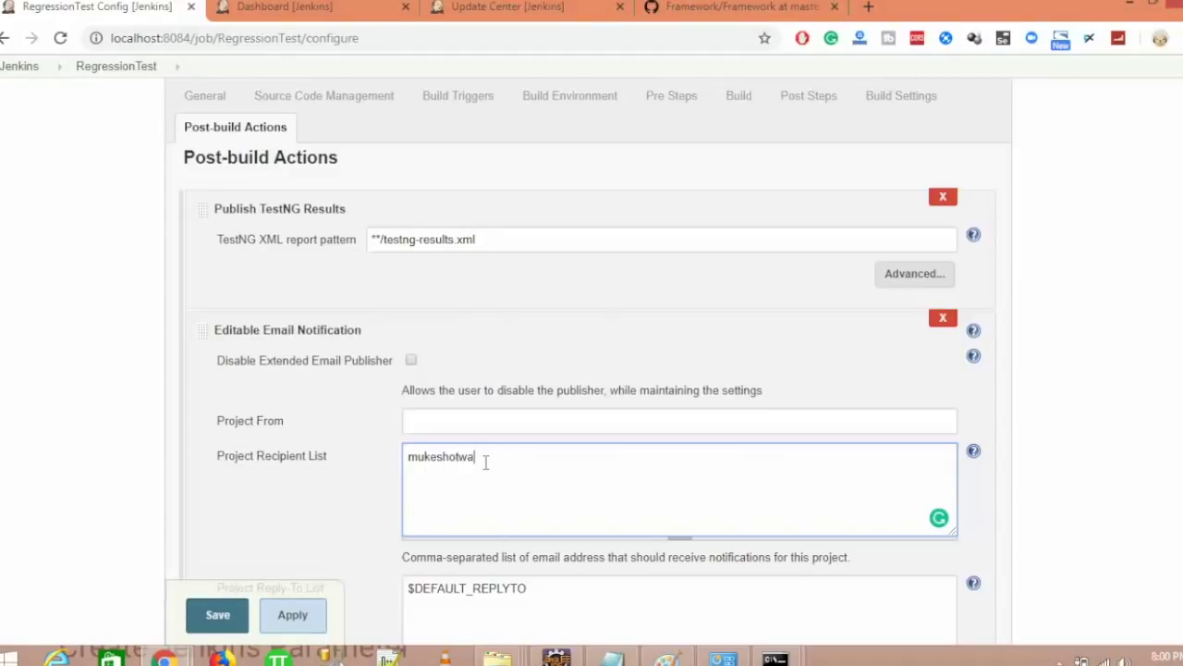
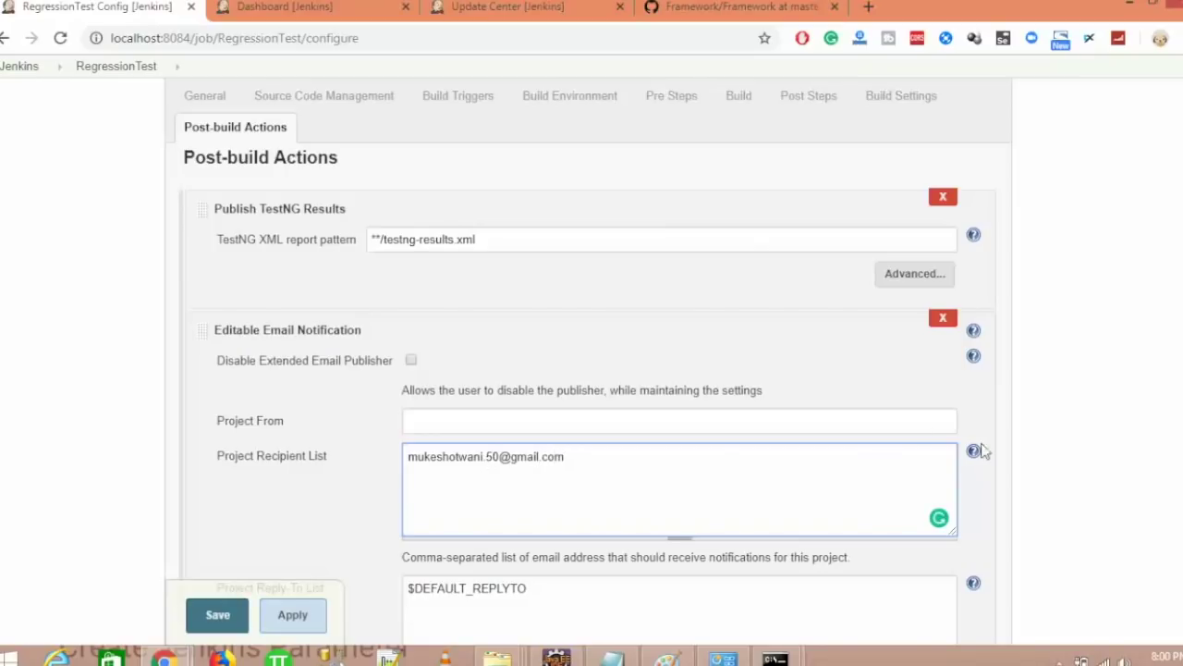
- In the advanced email settings, replace the Failure - Any trigger with an Always trigger
scroll(588, 394, down, 3)
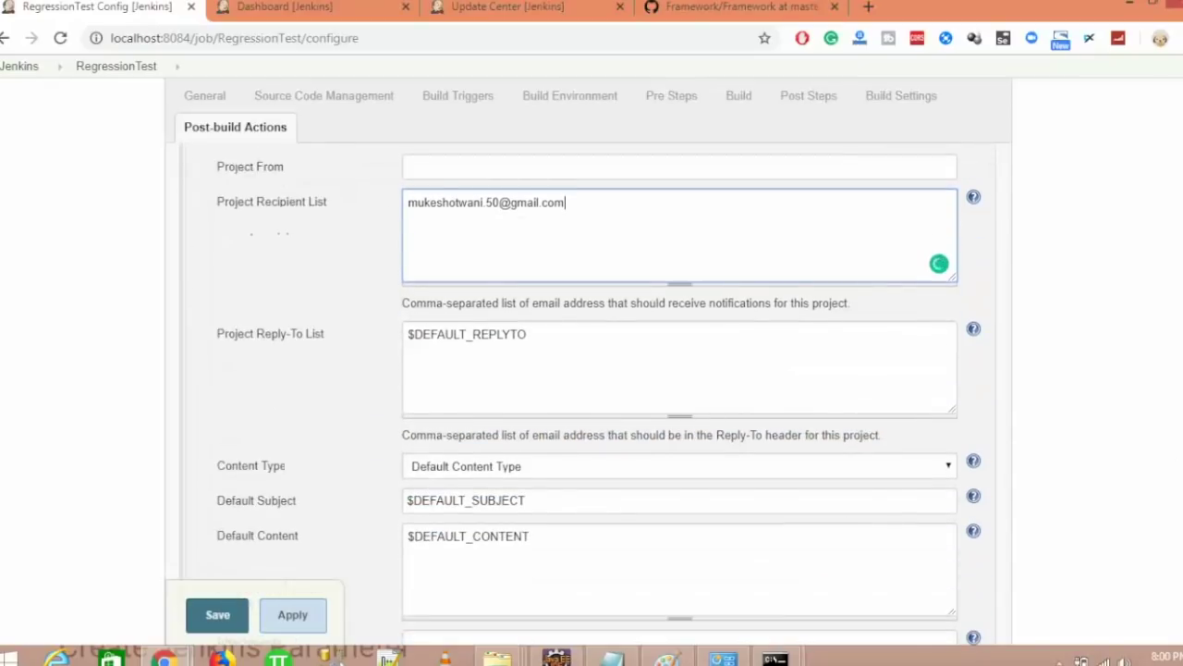
scroll(588, 394, down, 4)
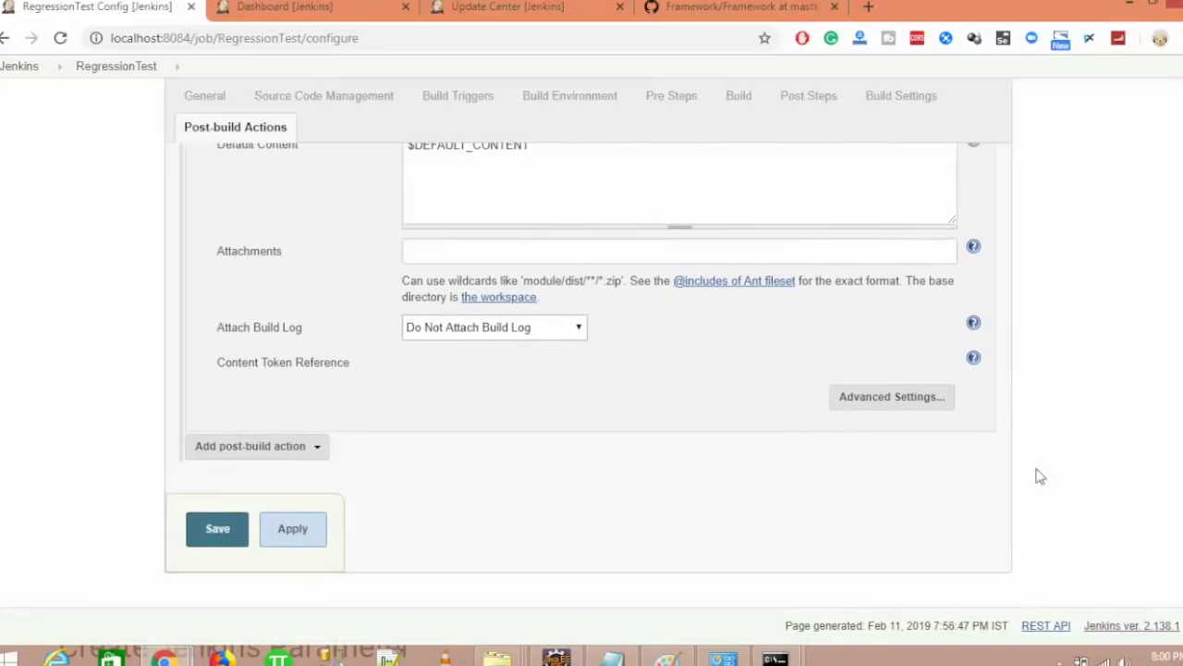
click(891, 397)
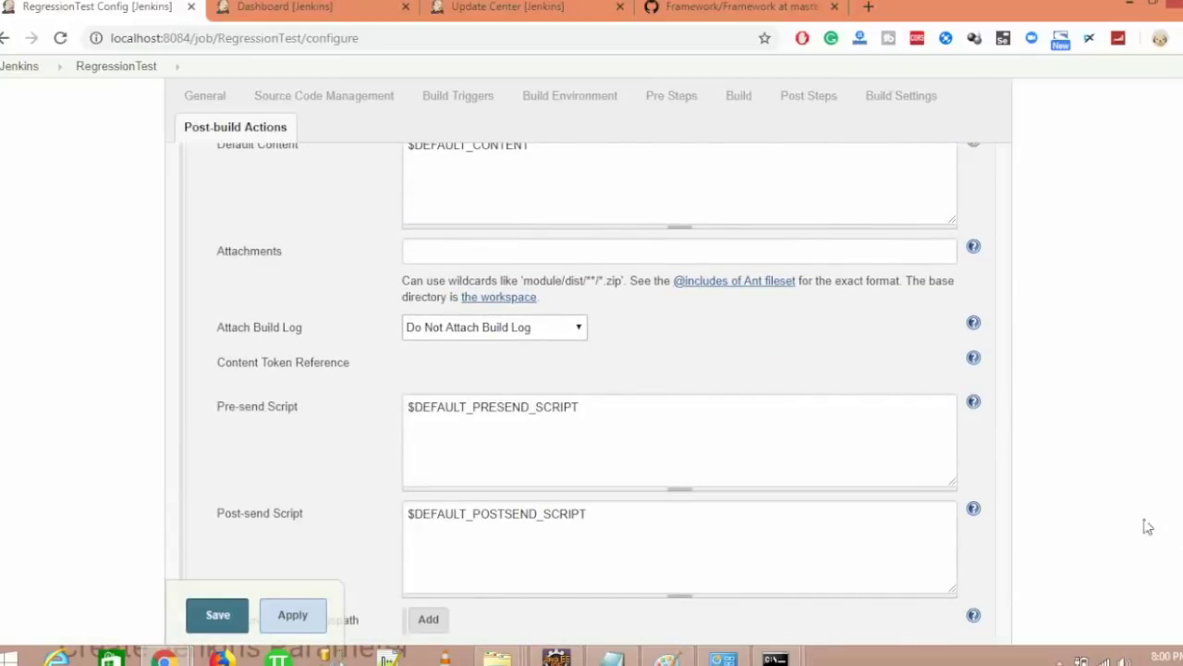
scroll(588, 389, down, 4)
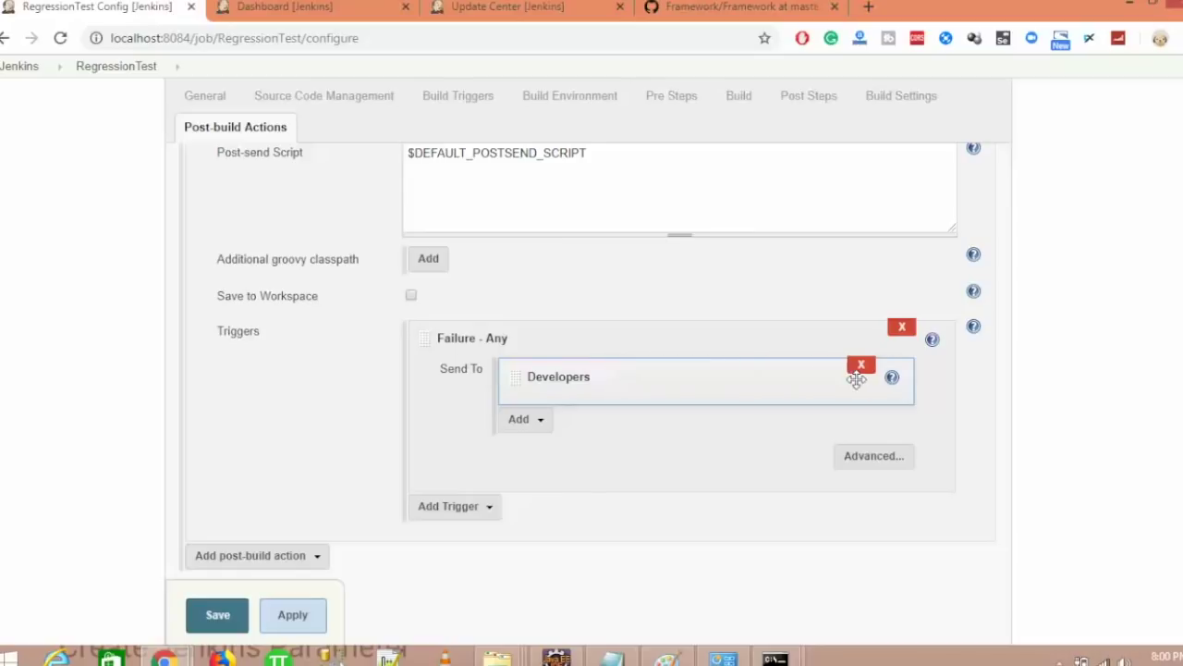
click(902, 330)
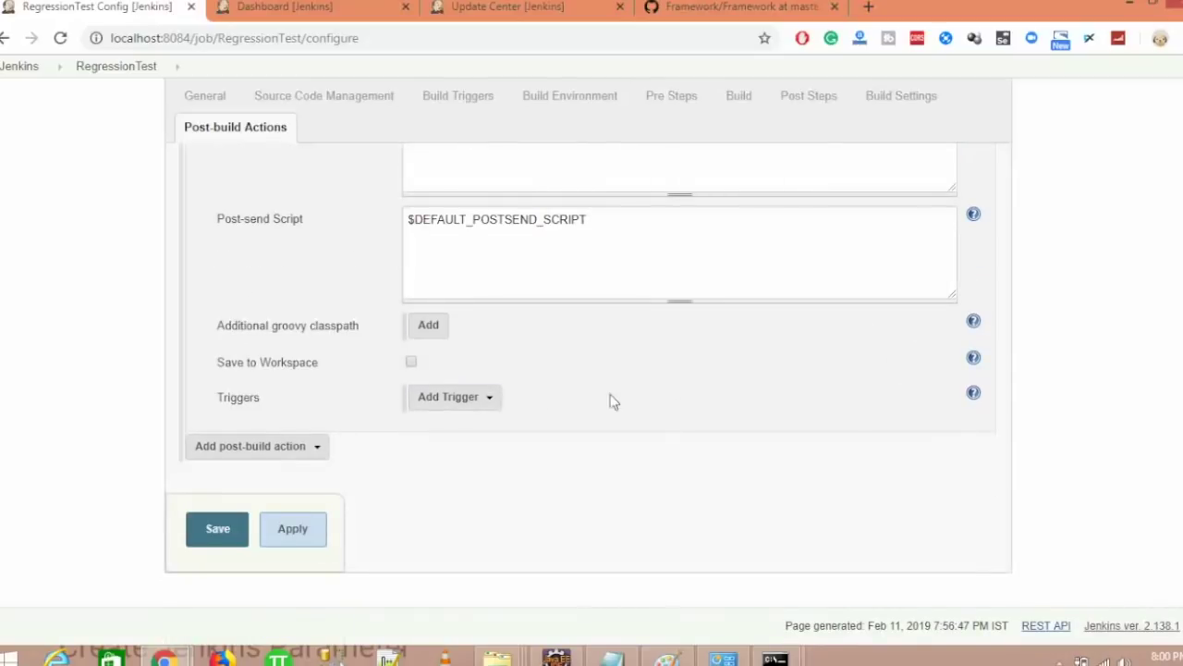
click(456, 398)
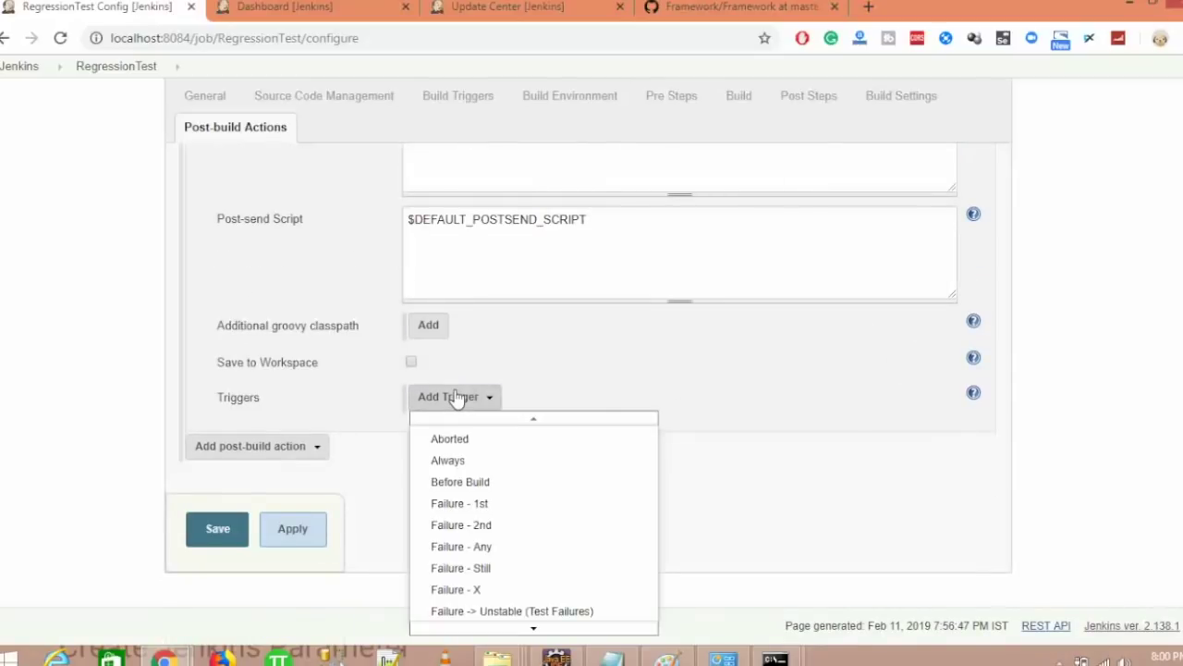
click(449, 460)
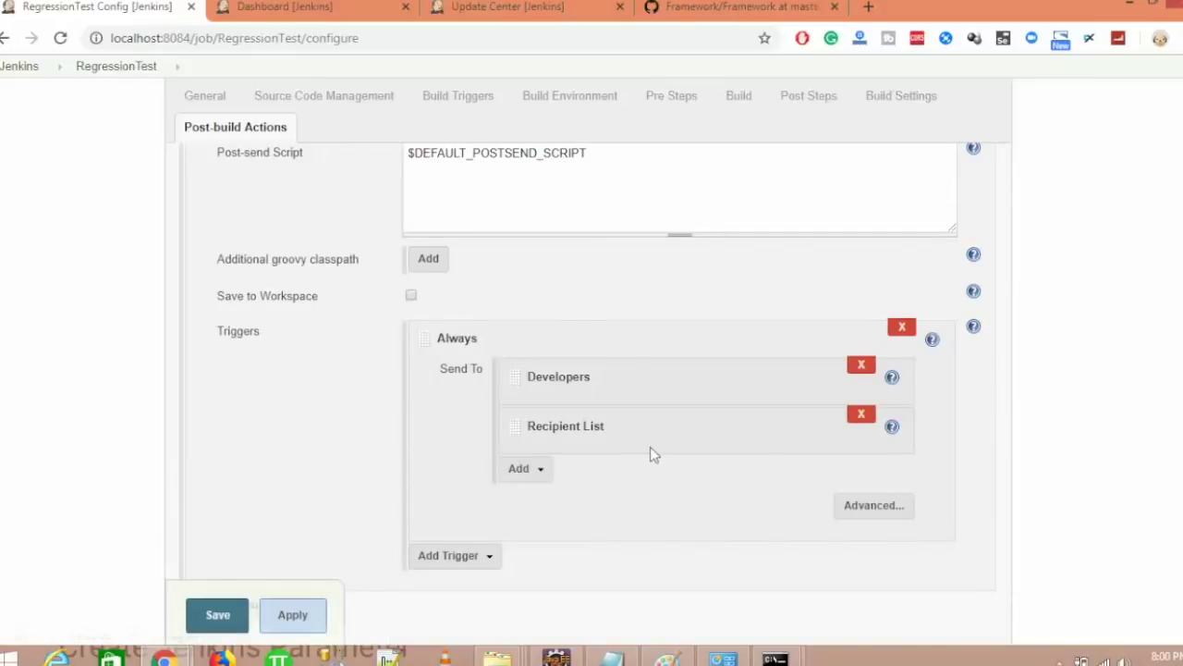
- Remove Developers so the Always trigger emails only the Recipient List, then save the job
click(861, 366)
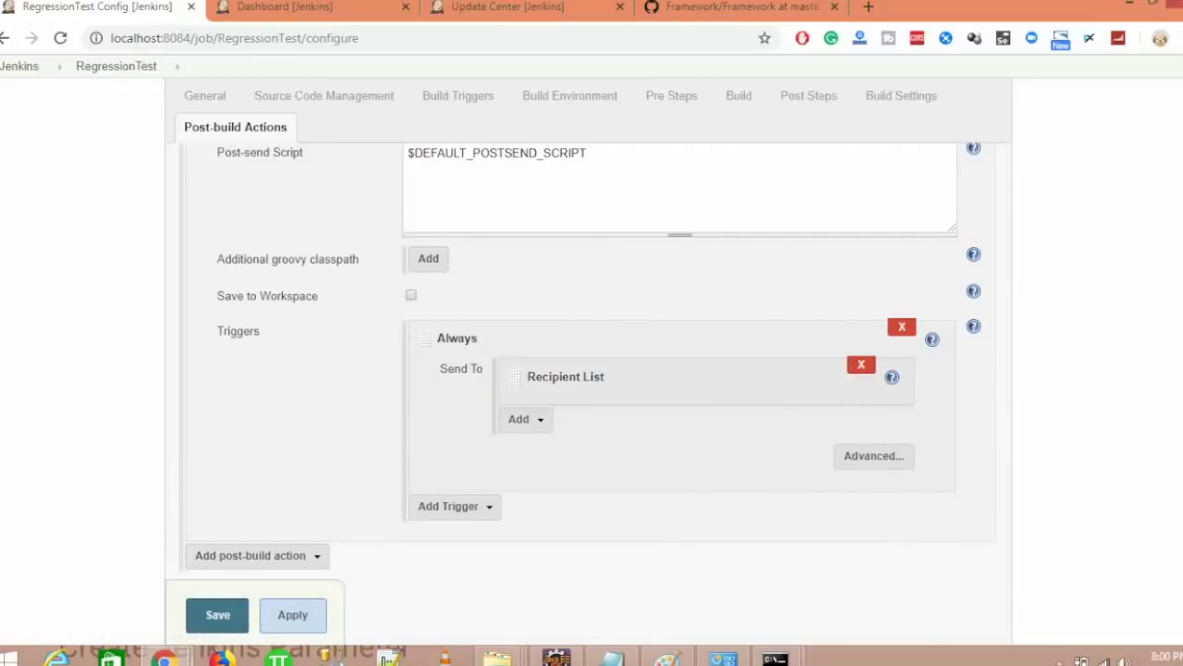
scroll(565, 413, down, 1)
click(454, 421)
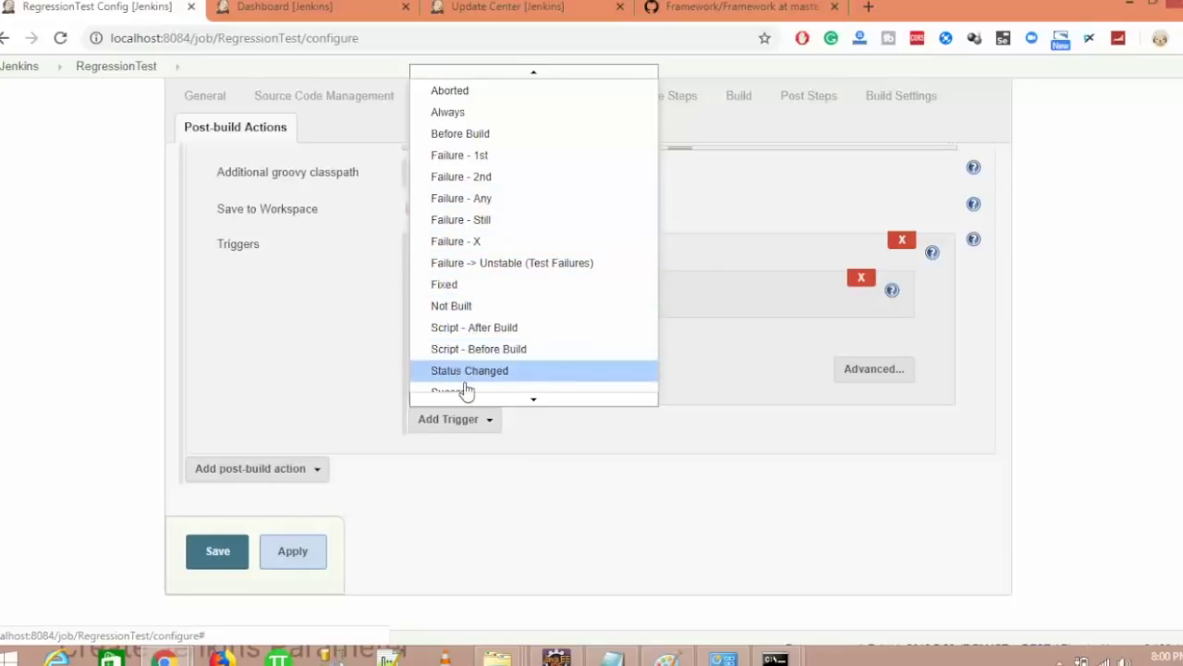
mouse_move(467, 402)
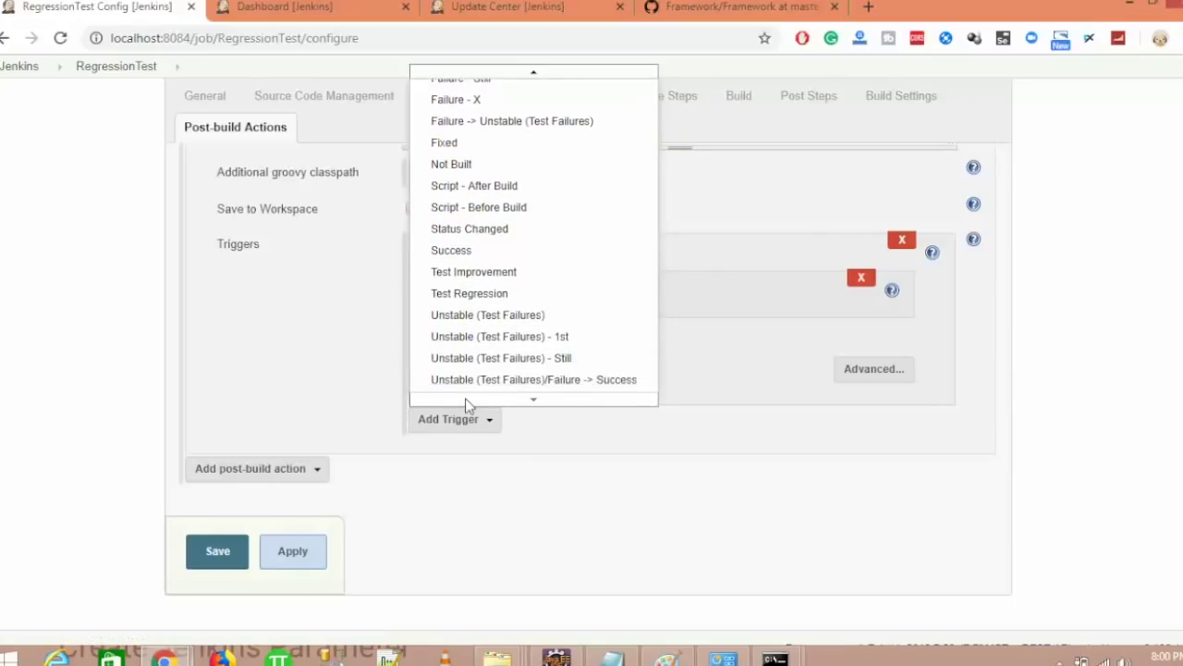
click(298, 404)
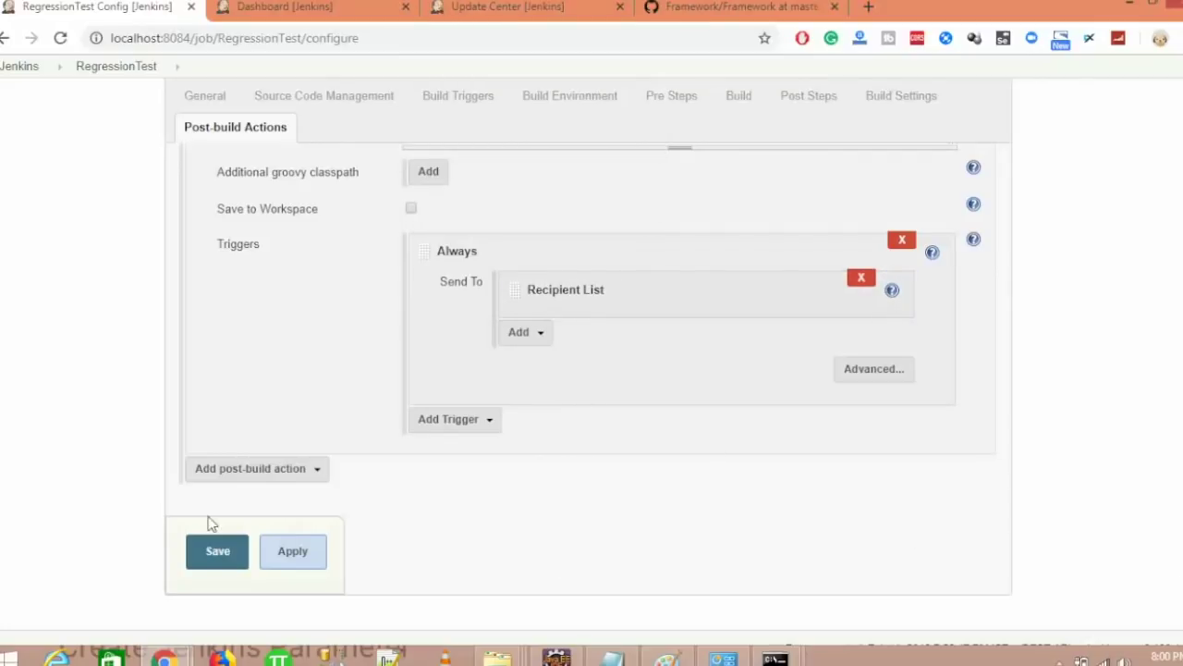
click(218, 554)
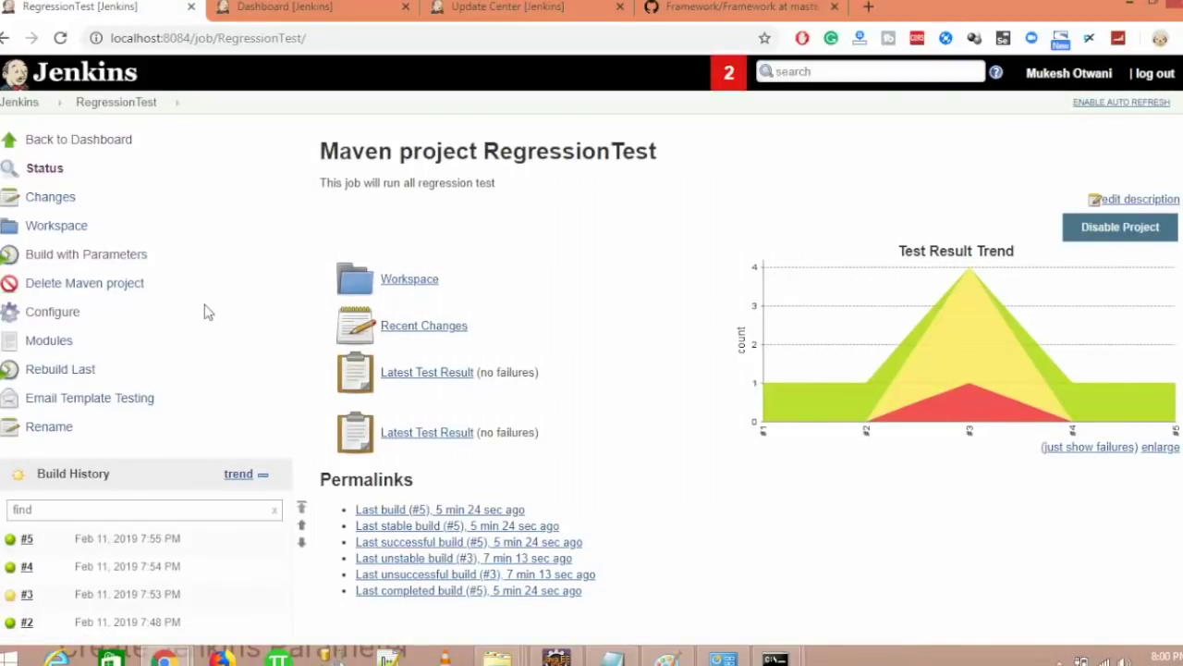
- Rebuild RegressionTest with the previous parameters and view build #6's console output
click(48, 377)
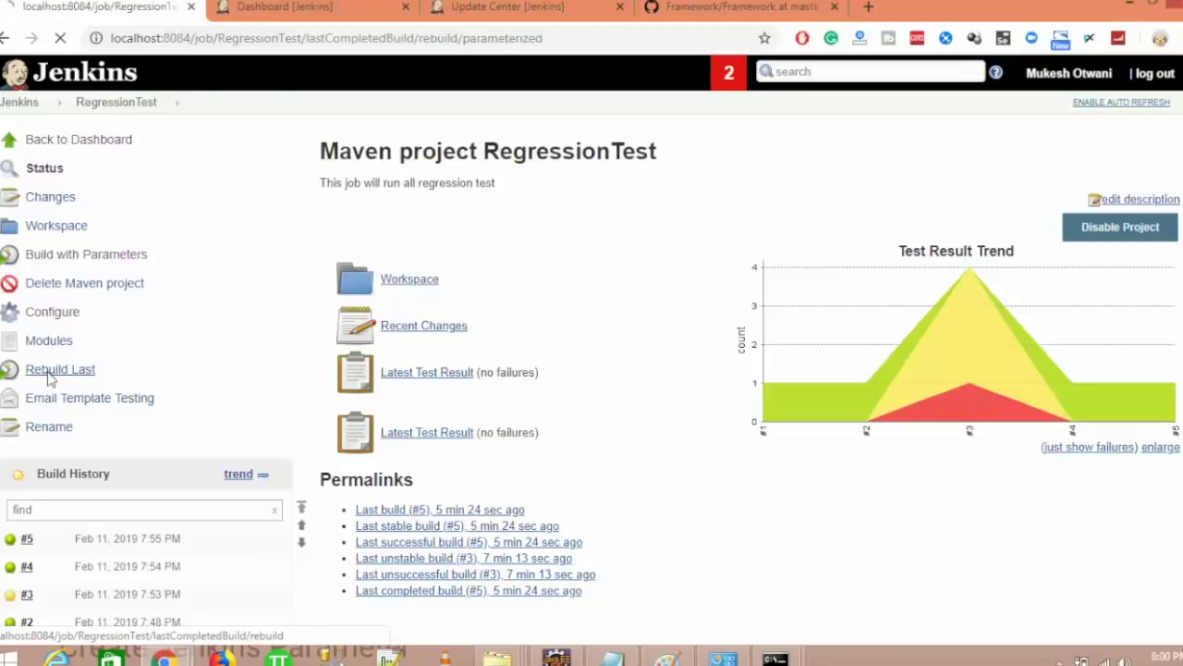
click(384, 331)
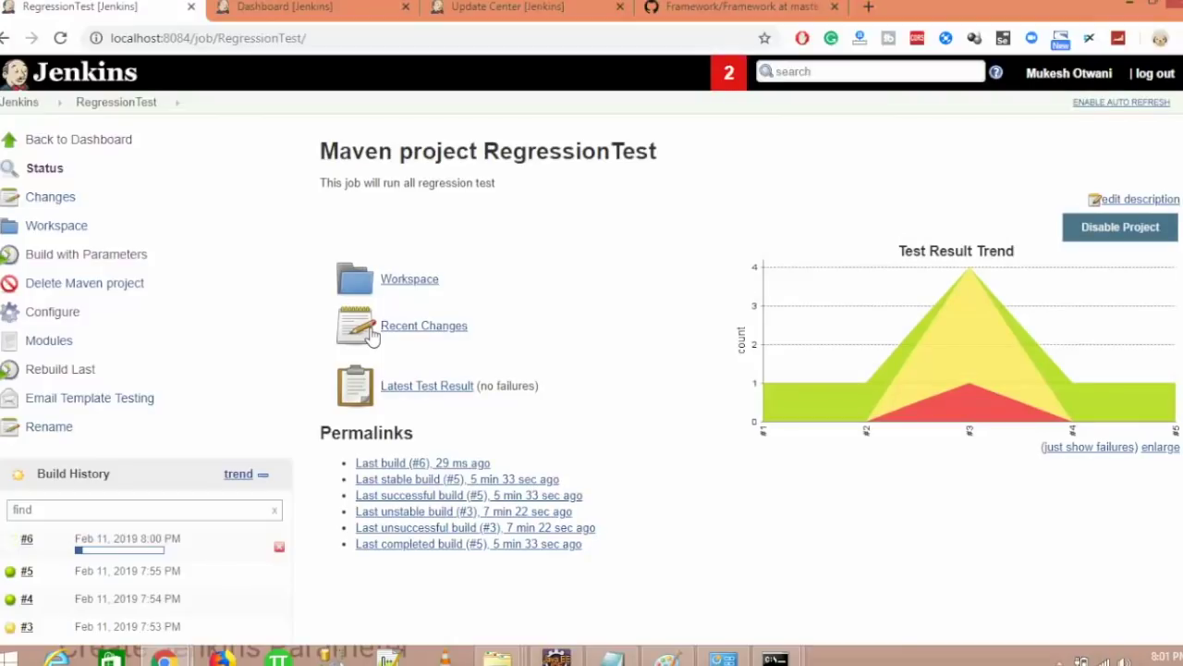
click(102, 553)
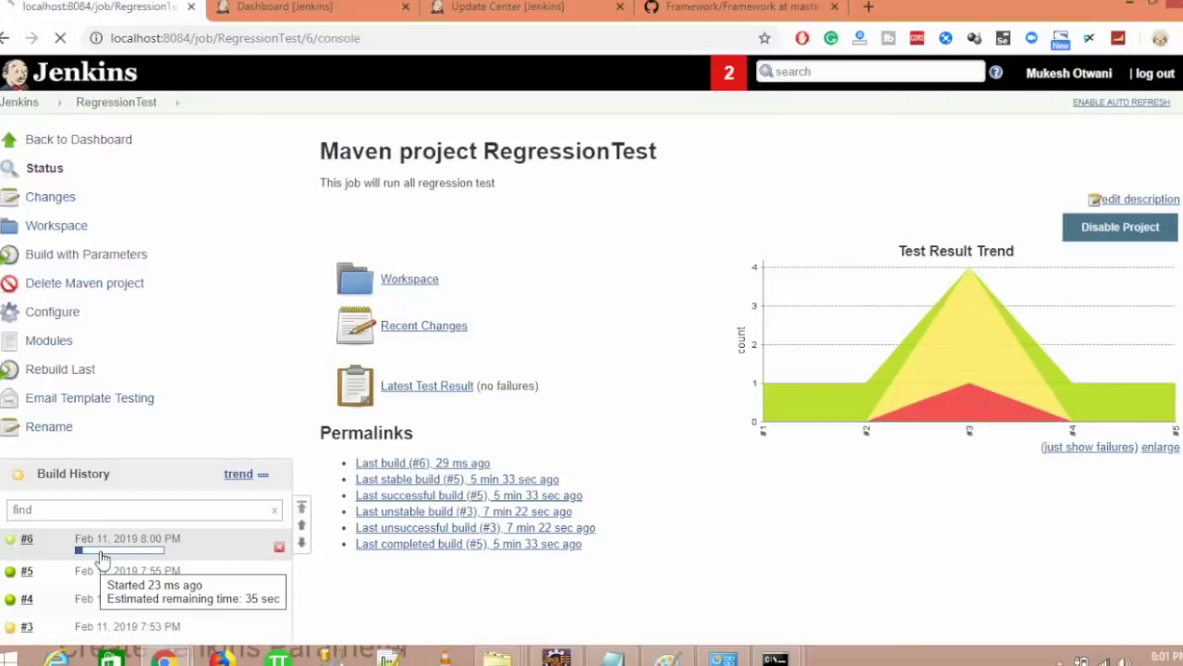
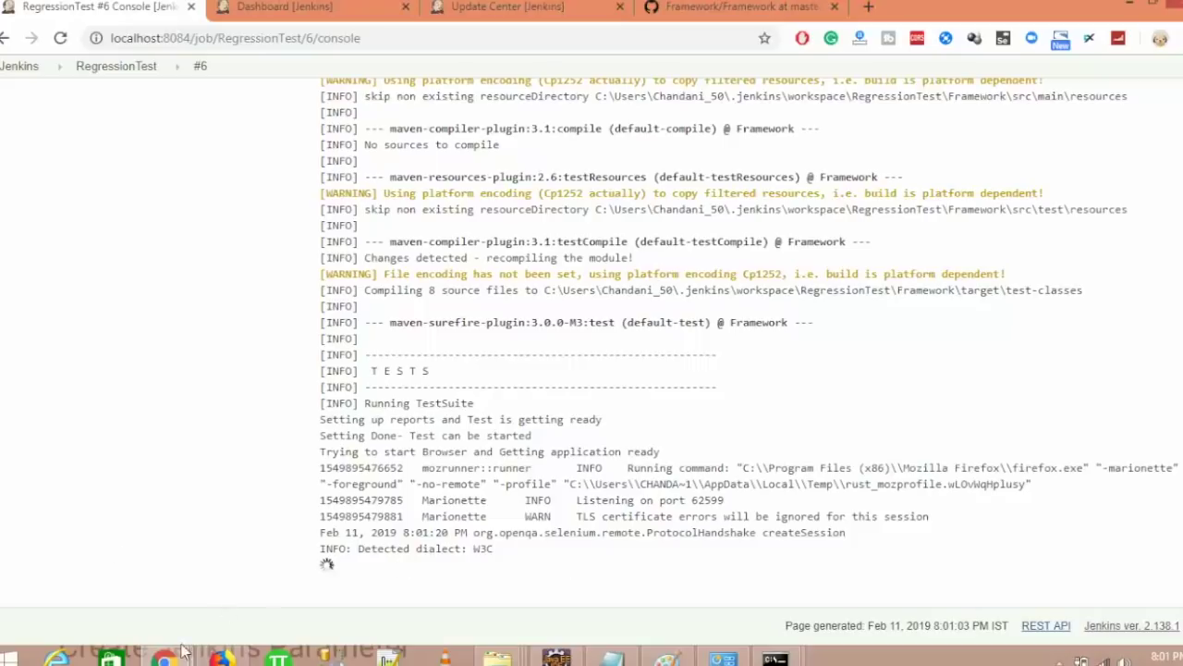
- Switch from the running build #6 console to the Paint drawing window
key(alt+Tab)
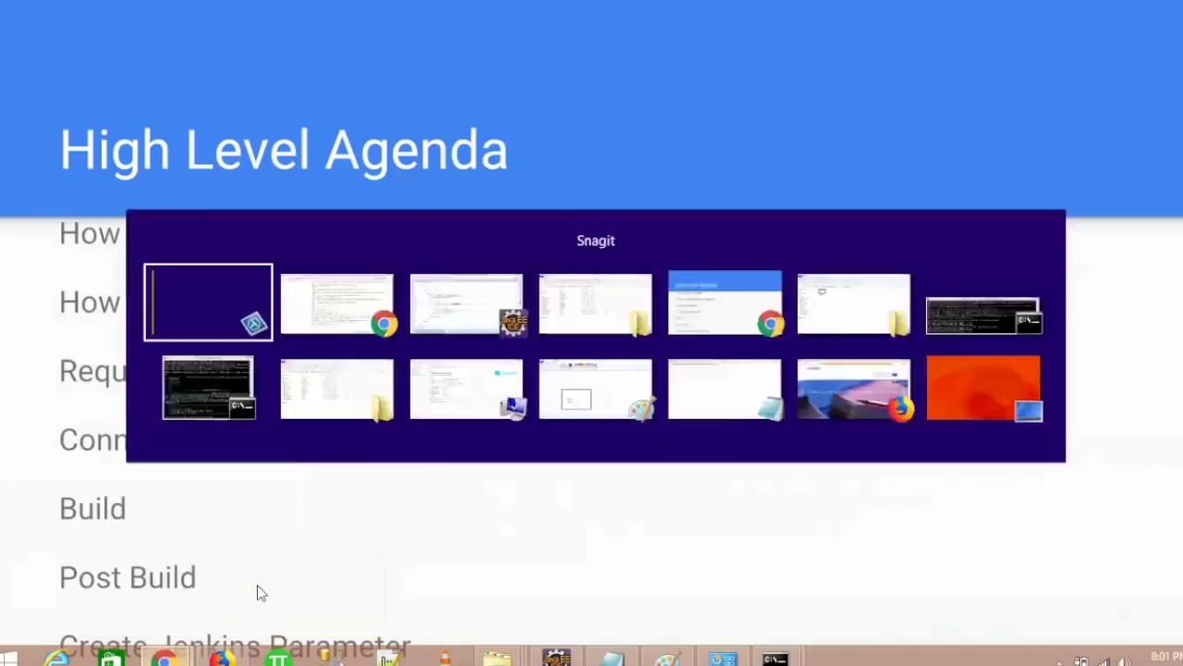
key(alt+Tab)
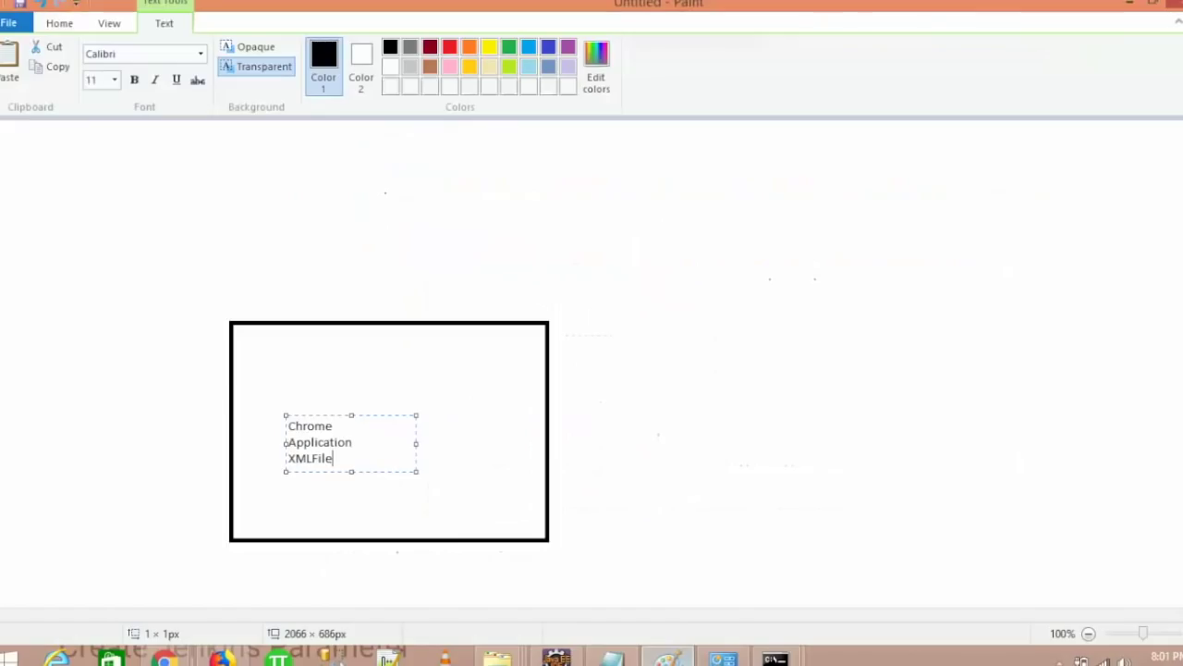
- Clear the old label text and rectangle from the Paint canvas
key(ctrl+a)
key(Delete)
click(619, 542)
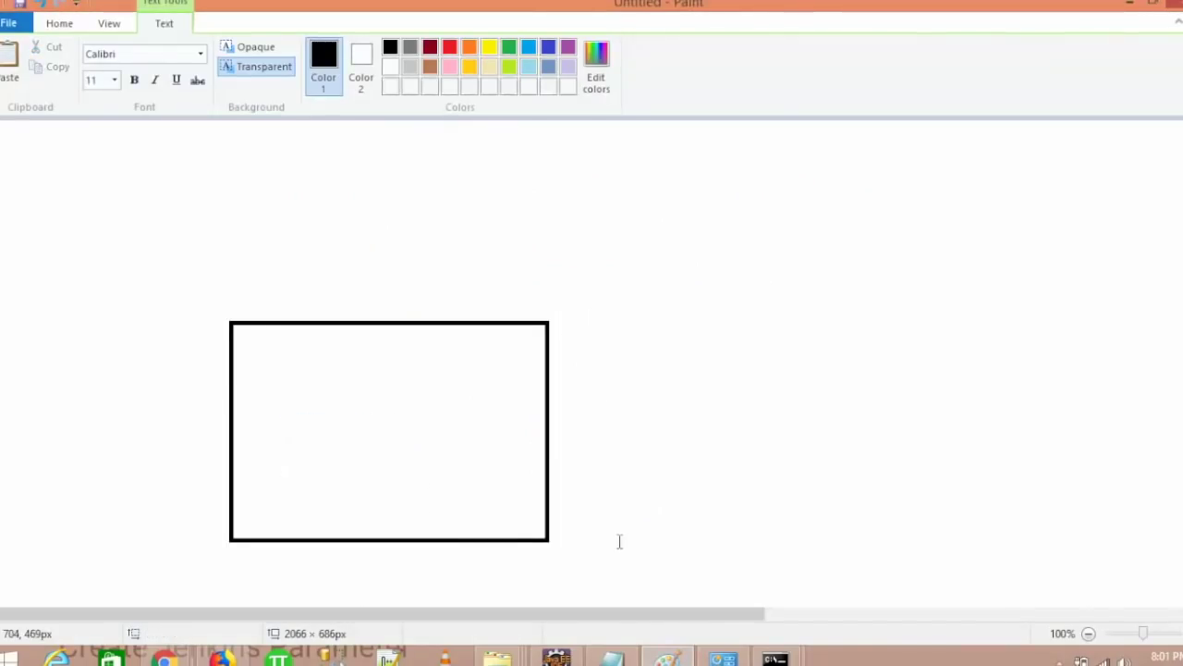
key(ctrl+z)
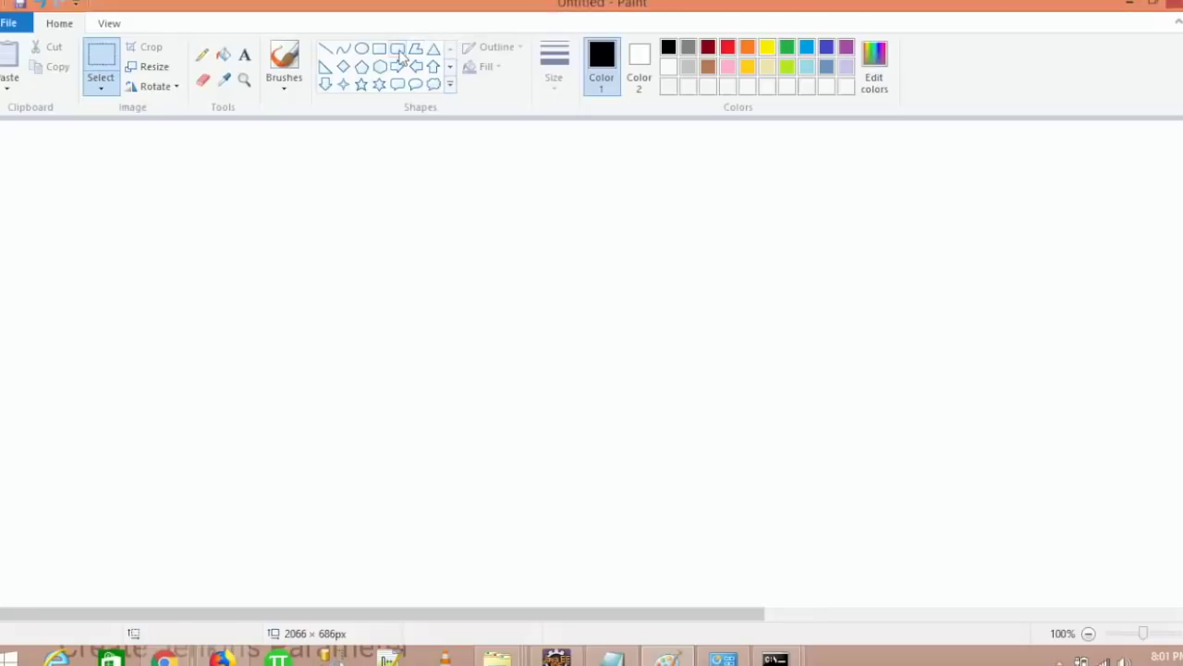
- Draw a large rounded frame across the canvas with an ellipse in its left part
click(397, 49)
drag(26, 171, 1138, 581)
click(18, 138)
click(362, 48)
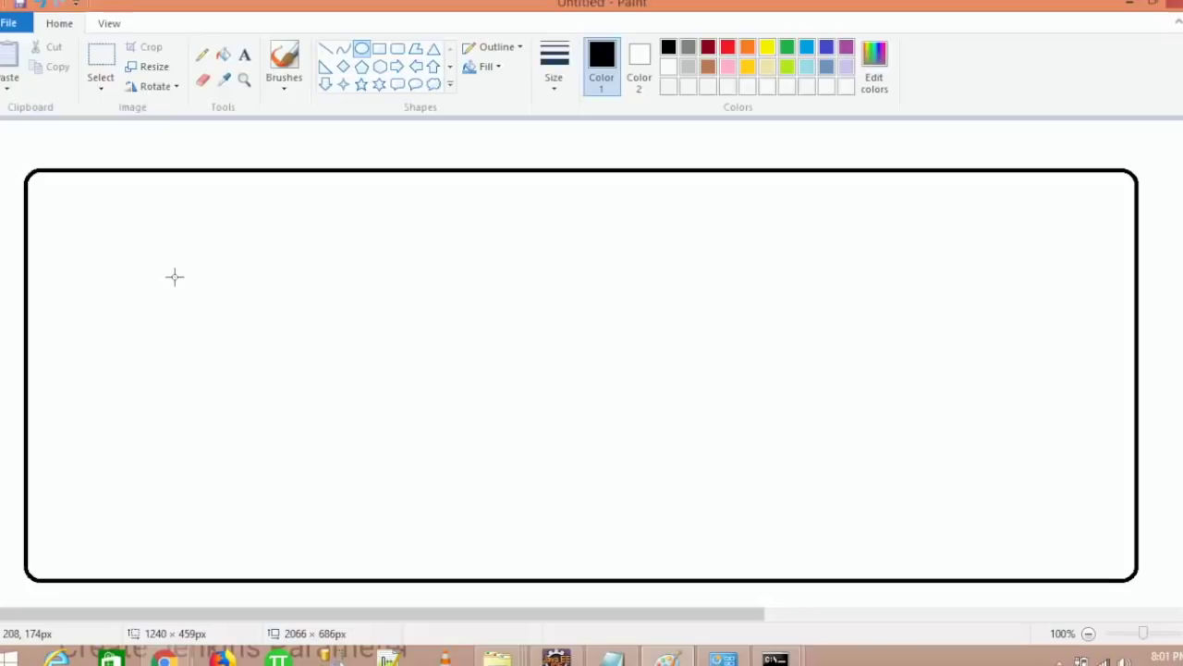
drag(114, 253, 305, 374)
click(486, 312)
- Label the ellipse 'Jenkins' with text placed above it
click(243, 58)
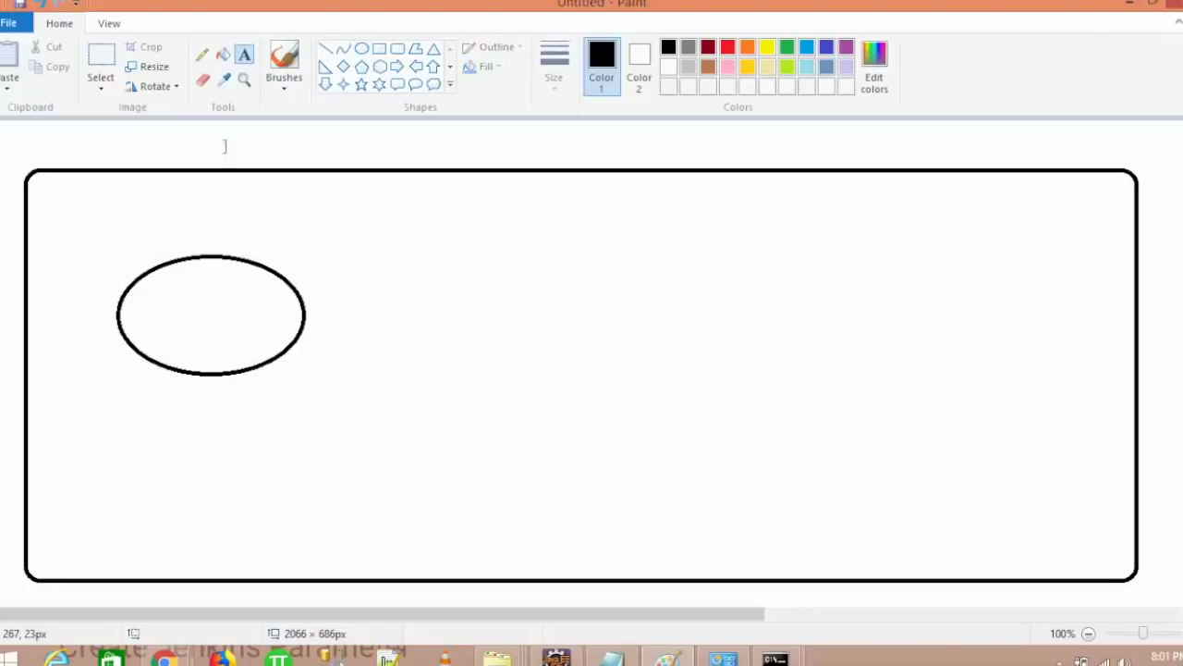
click(179, 216)
text(Jenkins)
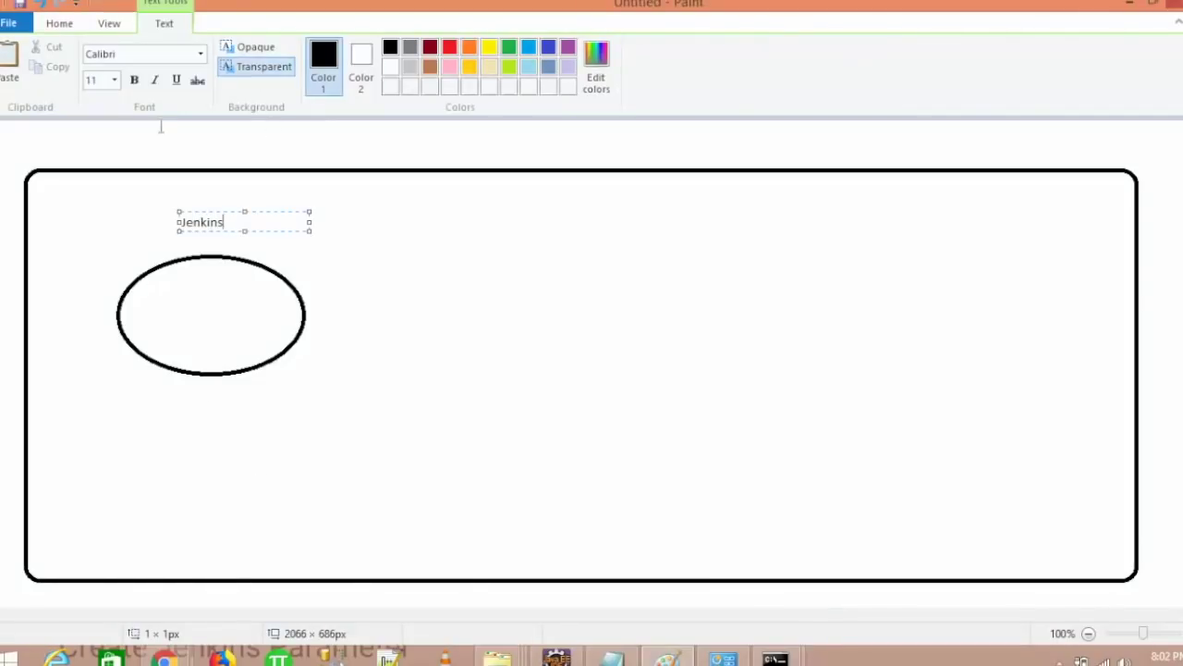
click(66, 212)
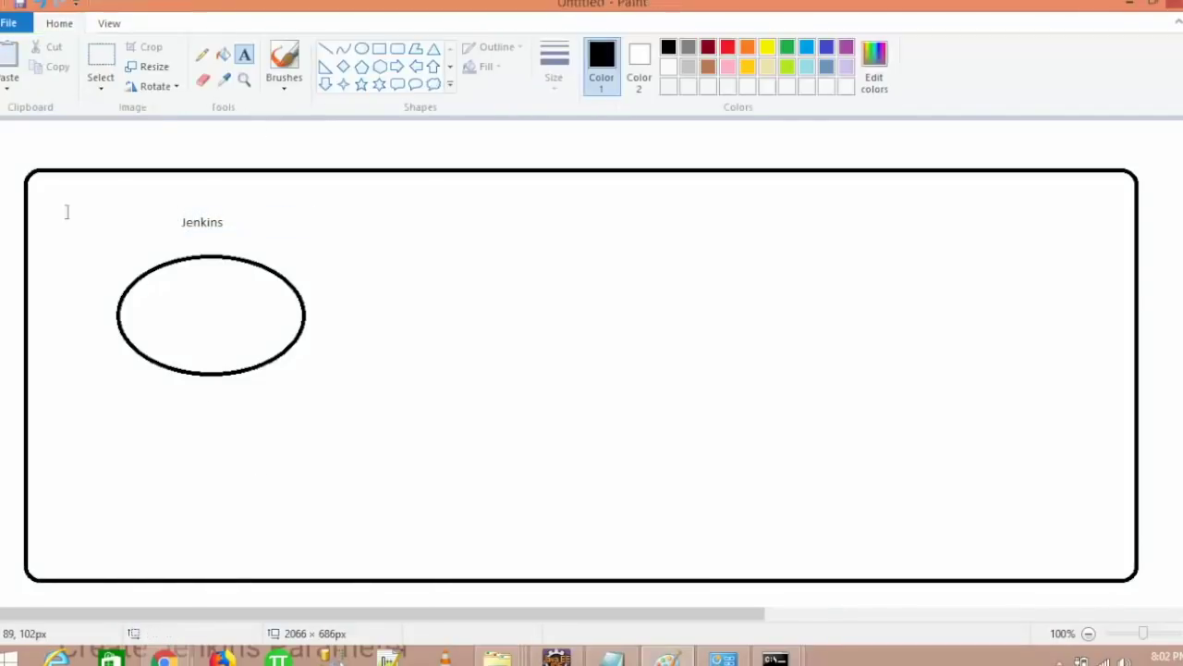
- Draw a top-centre box, linked to the Jenkins ellipse by a line, with a line running down
click(379, 48)
drag(500, 190, 651, 287)
click(681, 378)
click(203, 55)
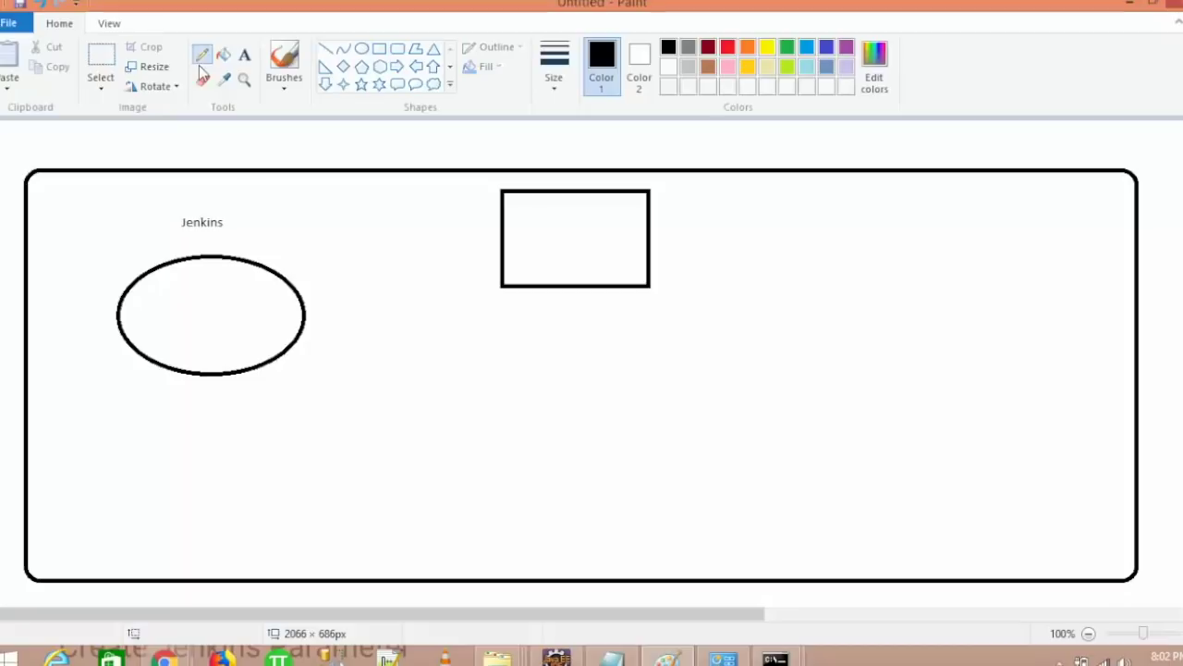
drag(276, 269, 495, 254)
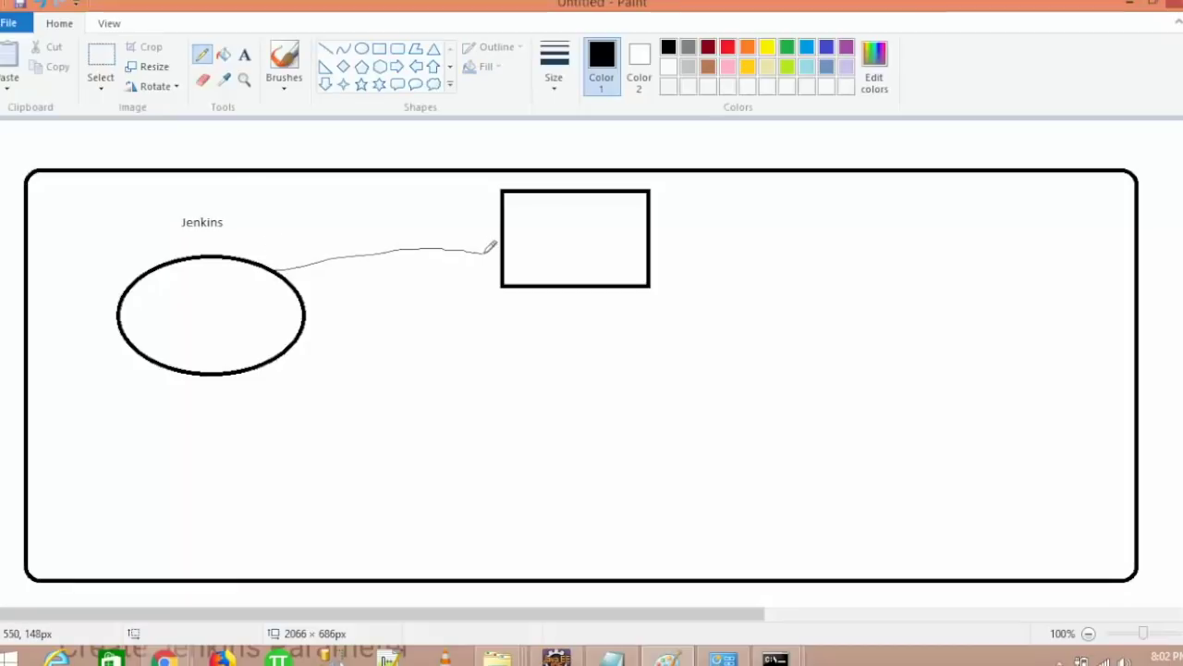
drag(534, 293, 543, 449)
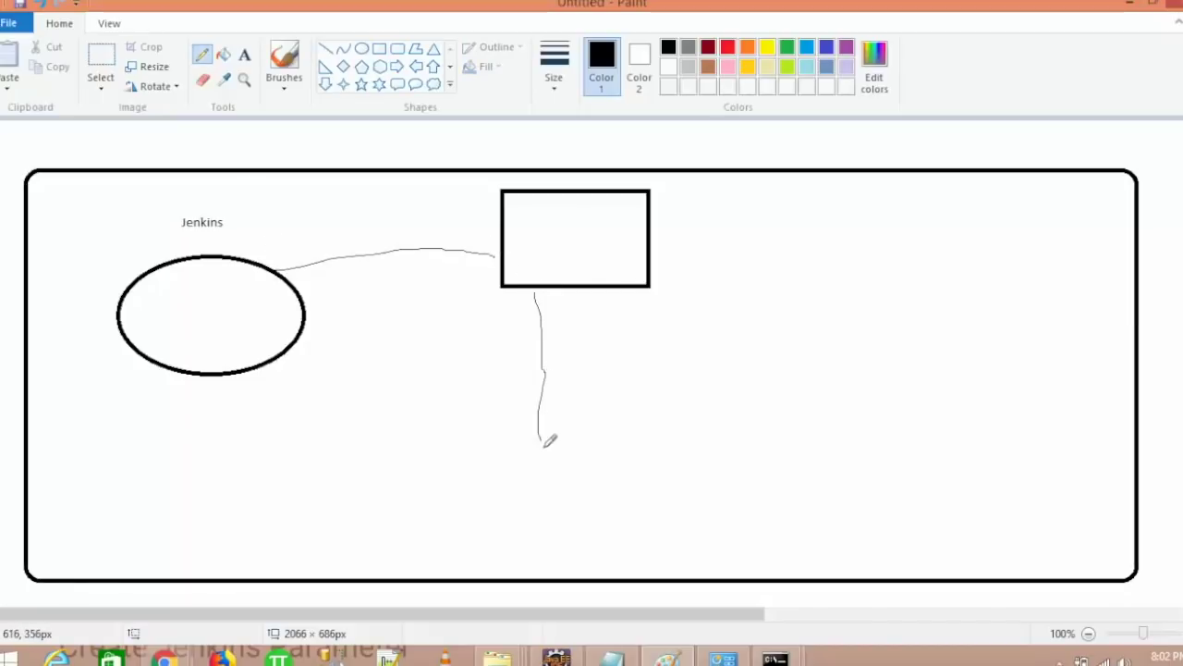
- Add a box at the end of the downward line labelled 'Maven'
click(380, 50)
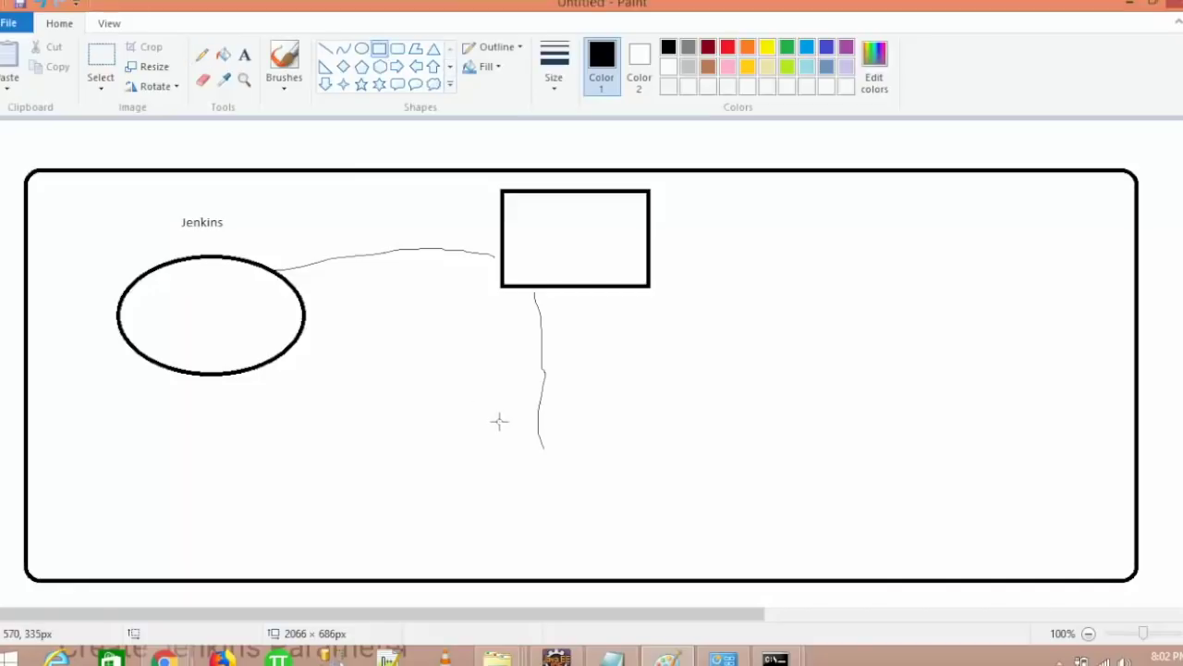
drag(545, 443, 702, 516)
drag(792, 550, 793, 548)
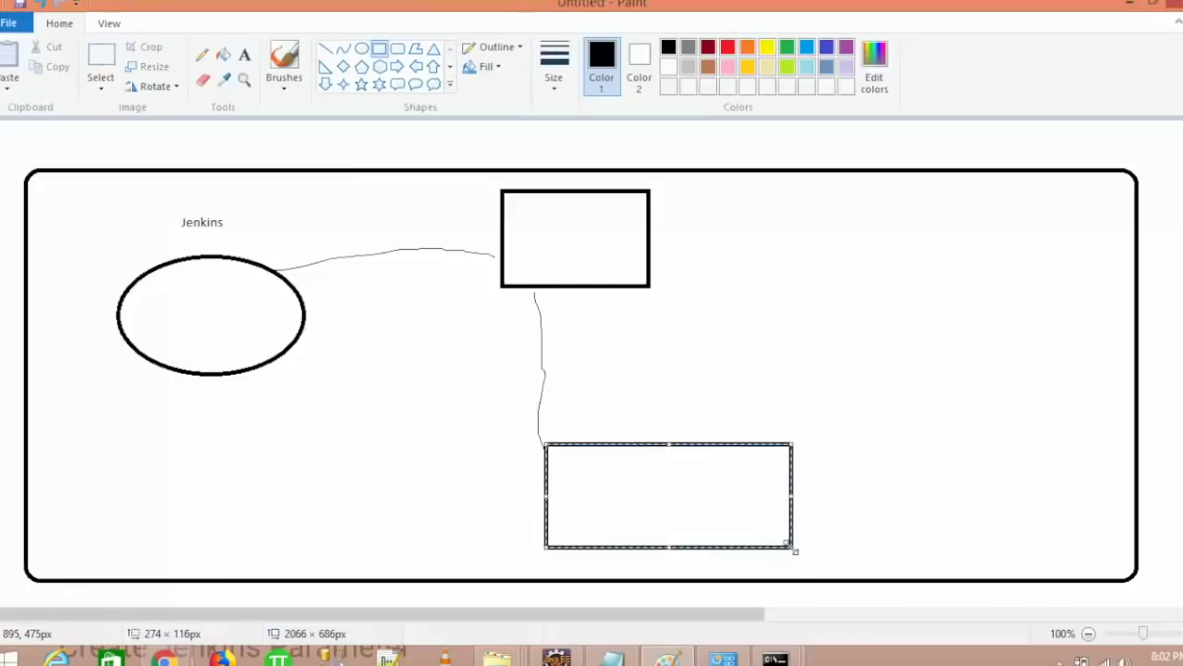
click(244, 54)
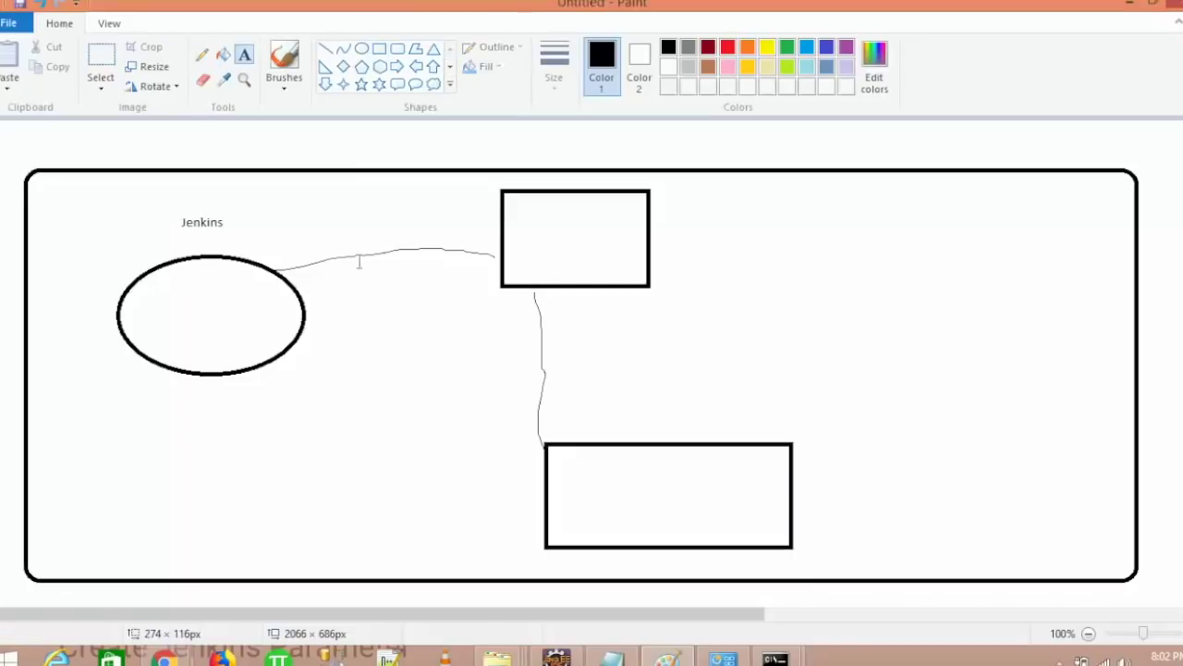
click(560, 406)
text(Maven)
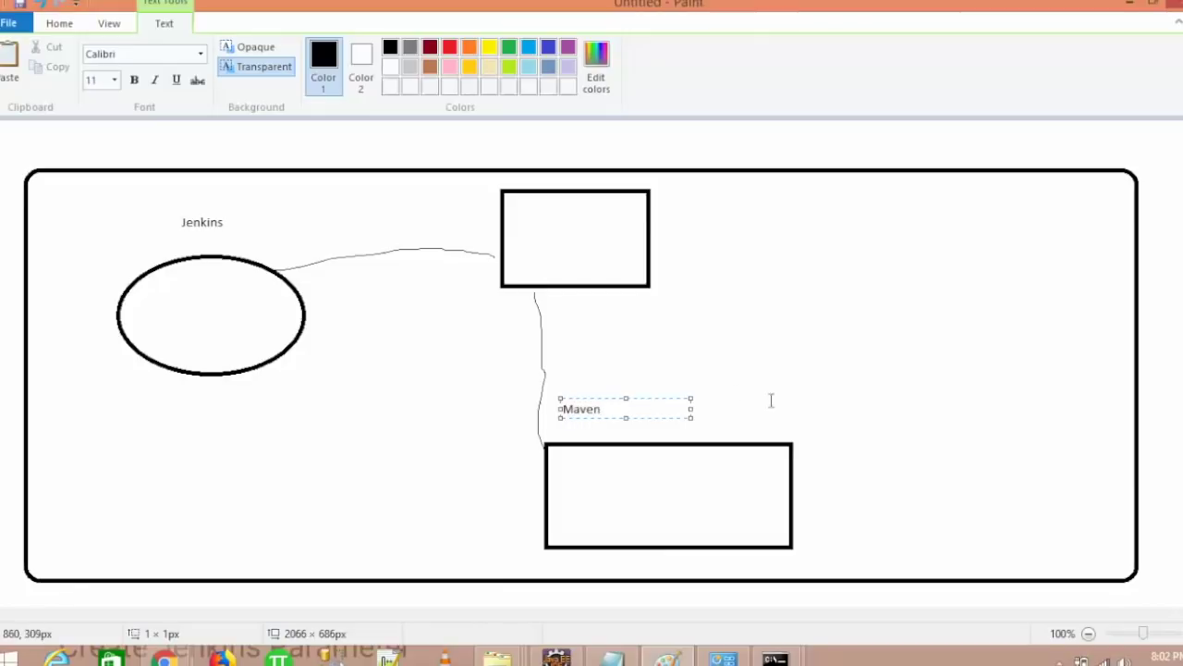
click(781, 403)
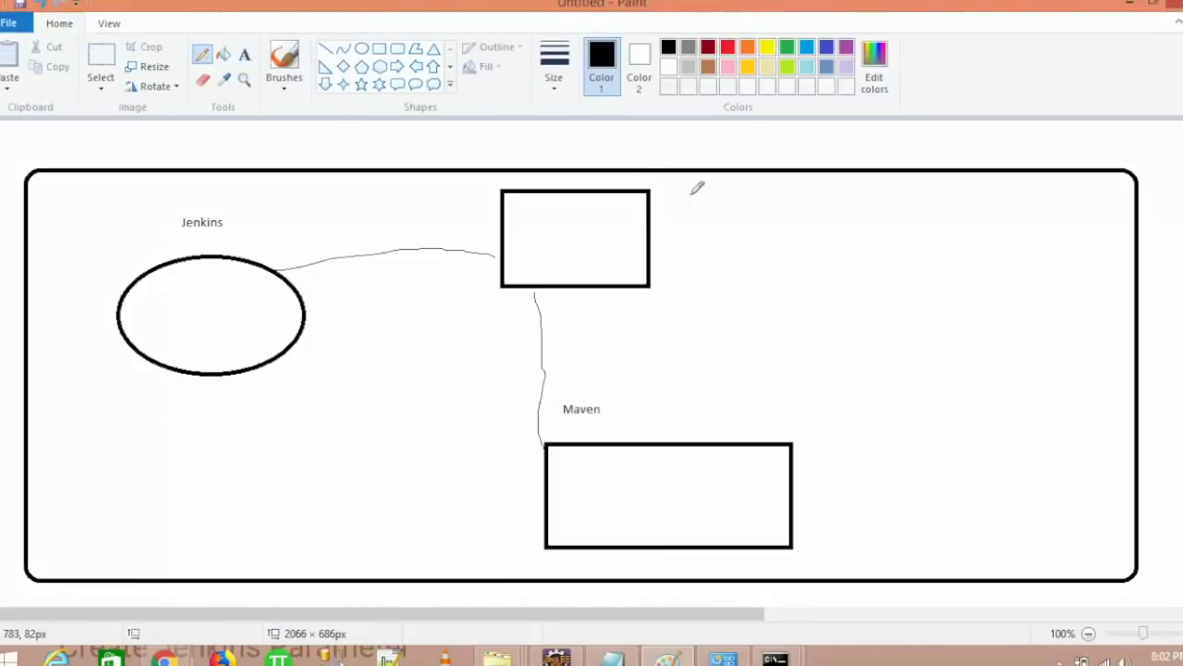
click(398, 50)
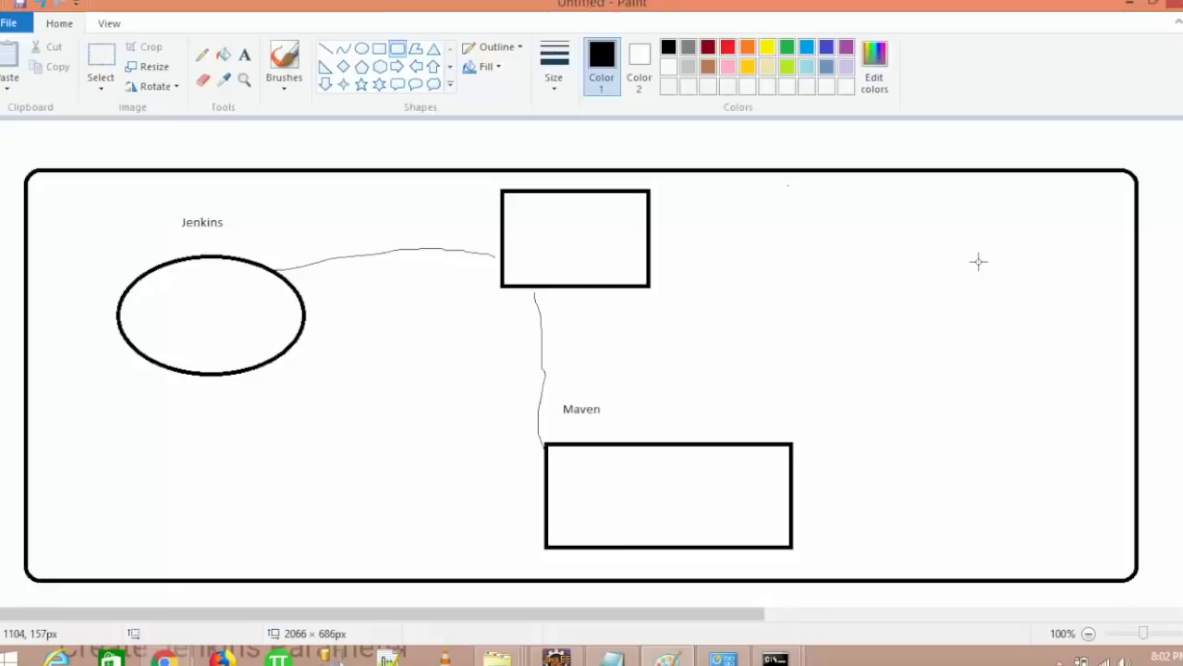
- Draw a right-side rounded box holding small ovals and connect it to the Maven box
mouse_move(909, 252)
mouse_down()
mouse_move(1088, 332)
mouse_move(1100, 383)
mouse_up()
click(362, 48)
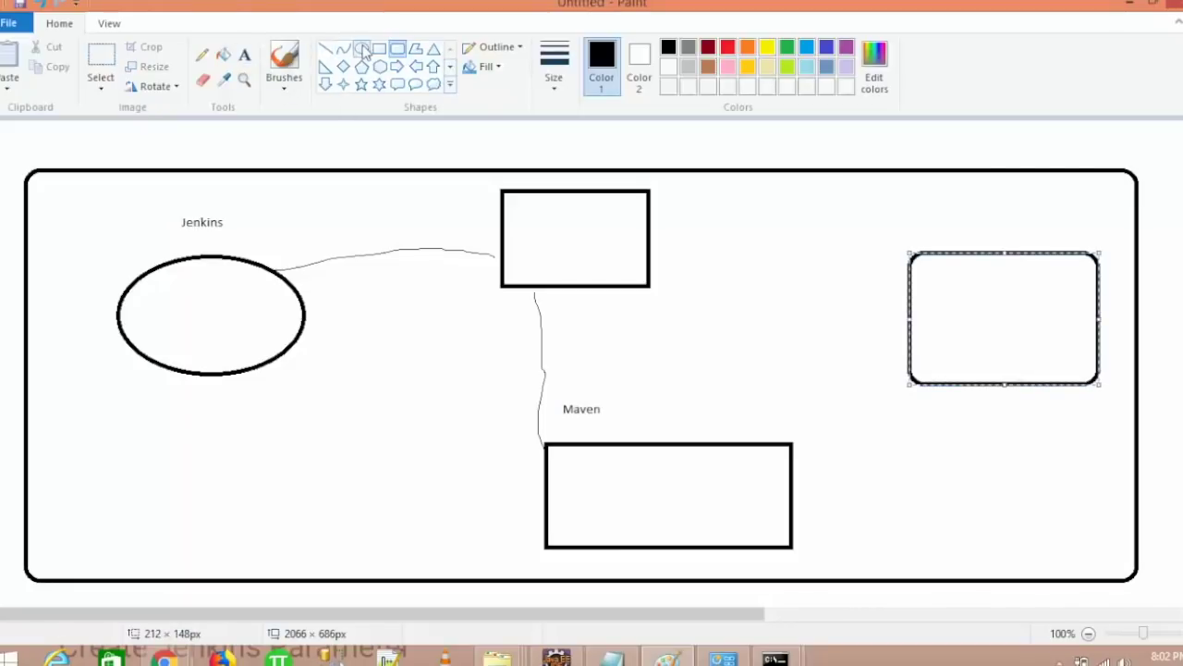
drag(926, 279, 1068, 354)
click(1011, 322)
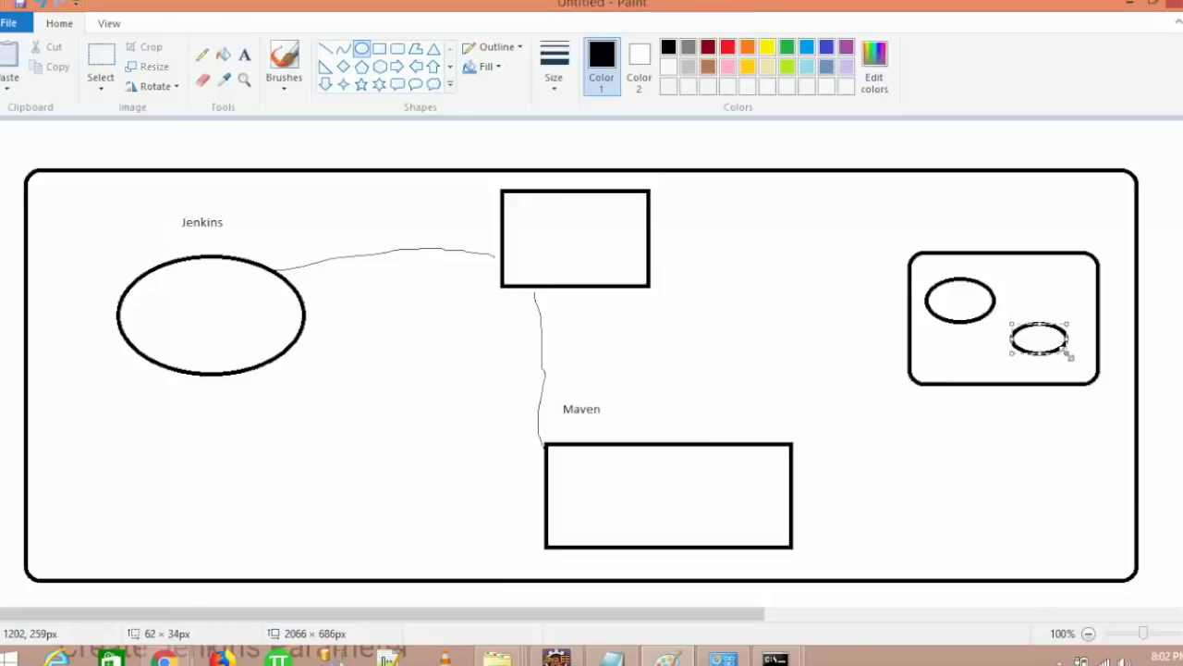
click(201, 55)
drag(756, 451, 913, 316)
- Label the top box 'Github'
click(244, 54)
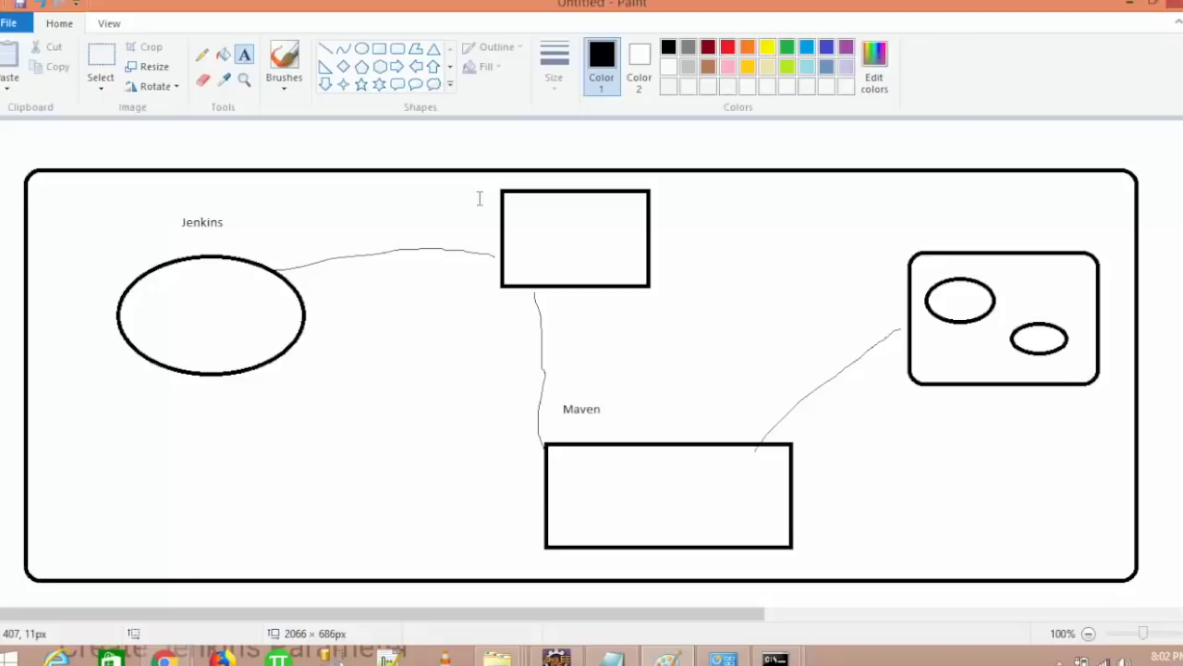
click(539, 233)
text(Github)
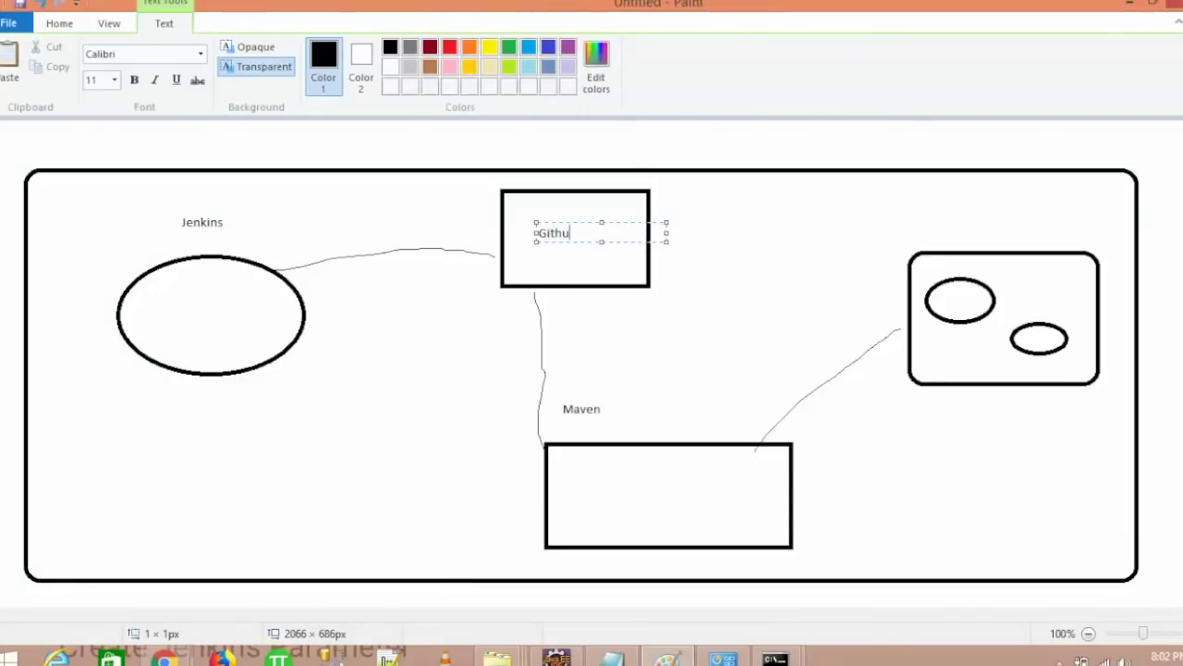
click(692, 467)
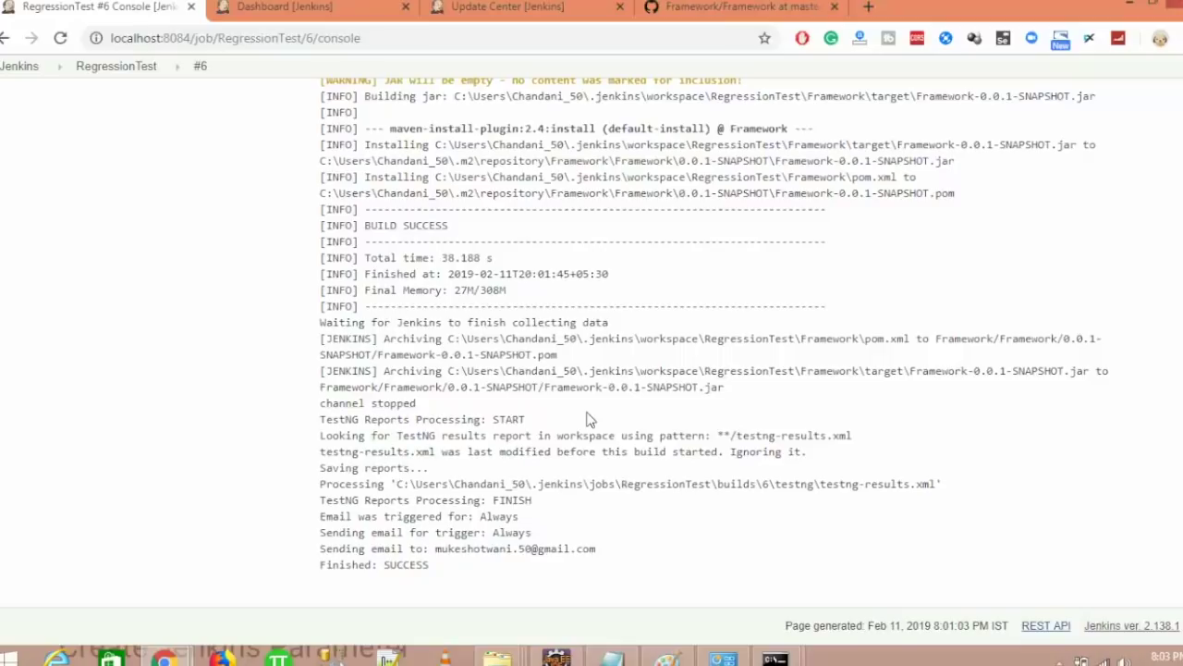
- Open the RegressionTest project page from build #6's console, and TestNG Results in a new tab
scroll(586, 420, up, 15)
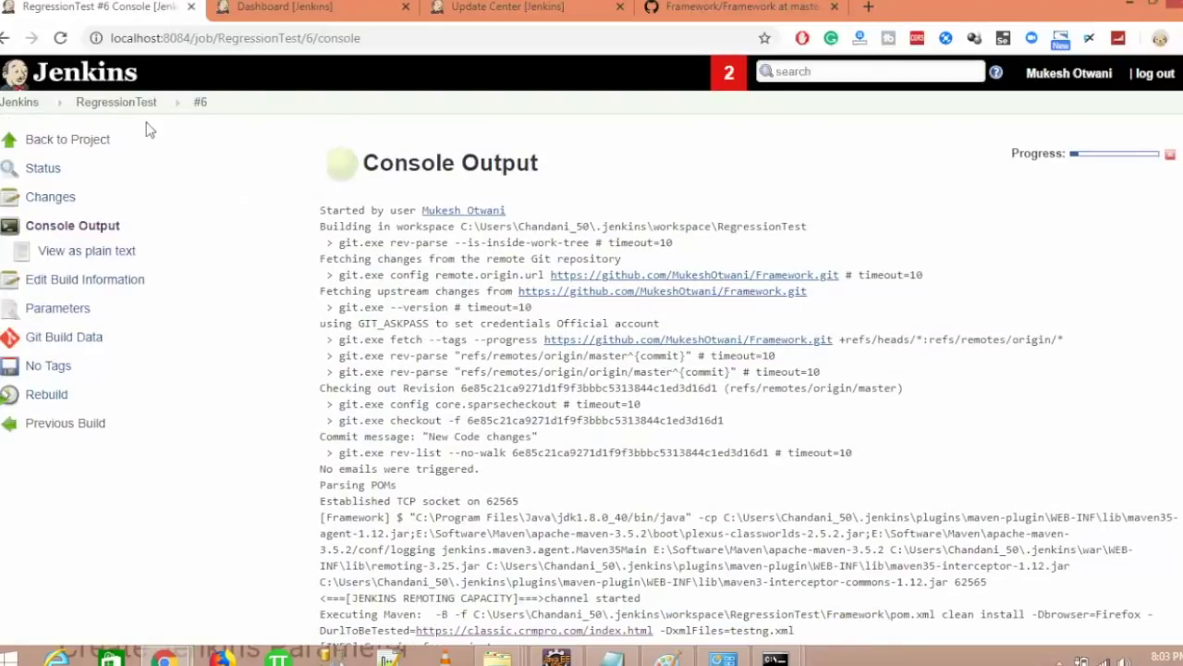
click(124, 103)
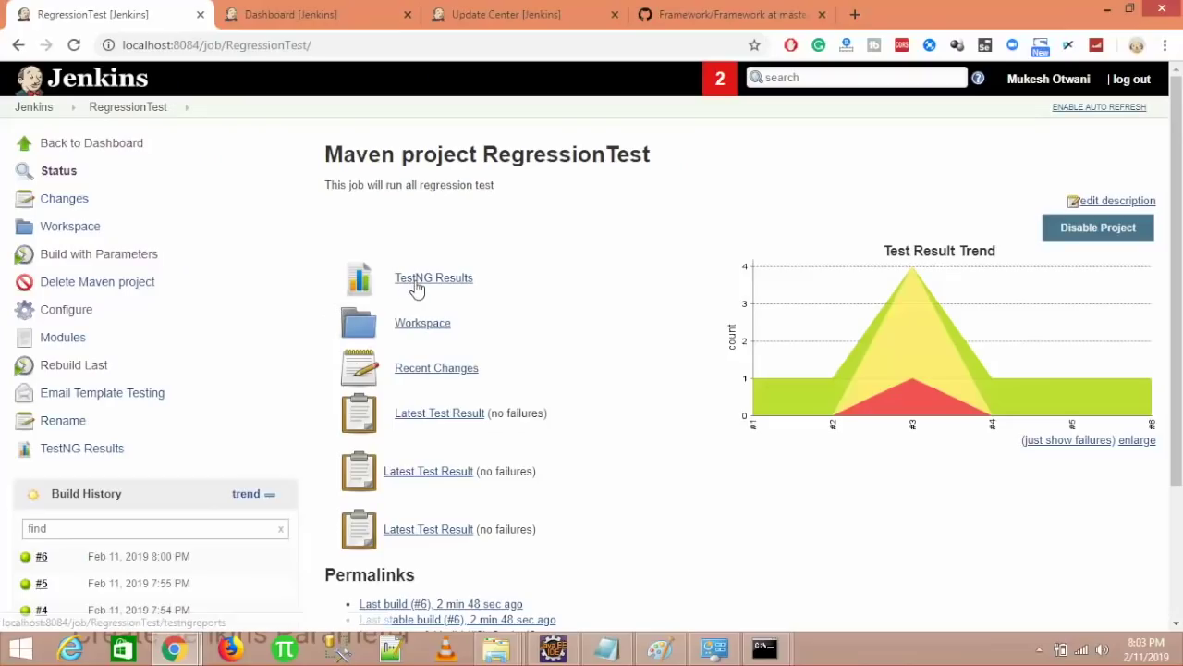
middle_click(417, 289)
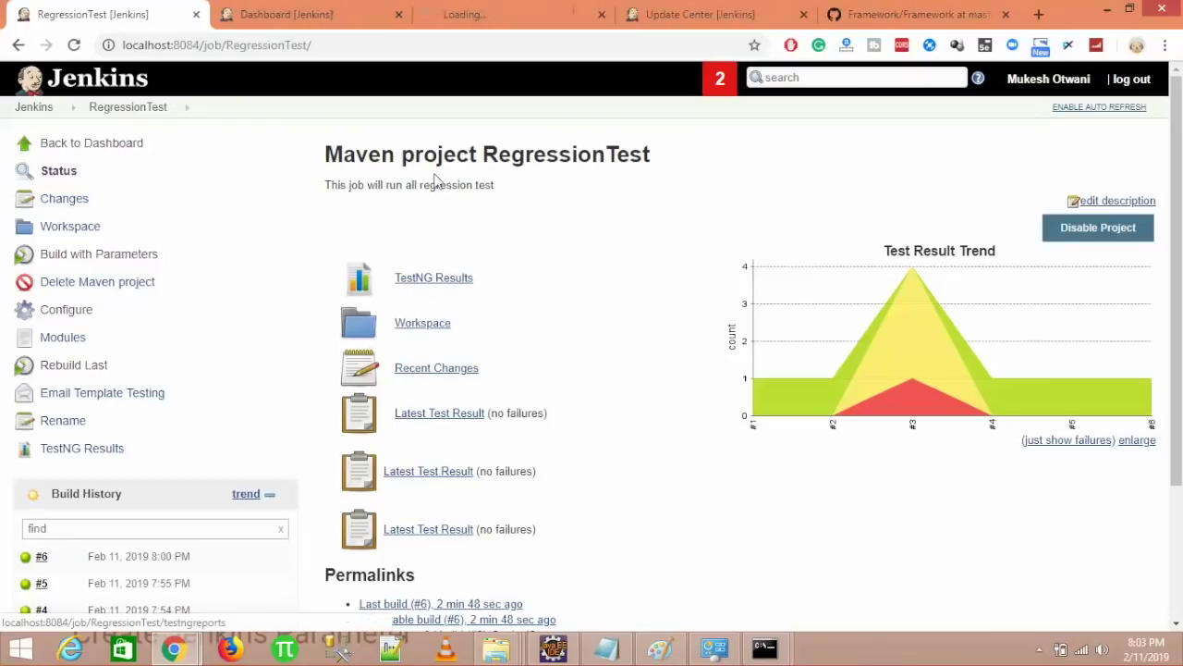
- Check build #6 TestNG results (1 test, 0 failures), return to the dashboard, then show the High Level Agenda slide
click(502, 20)
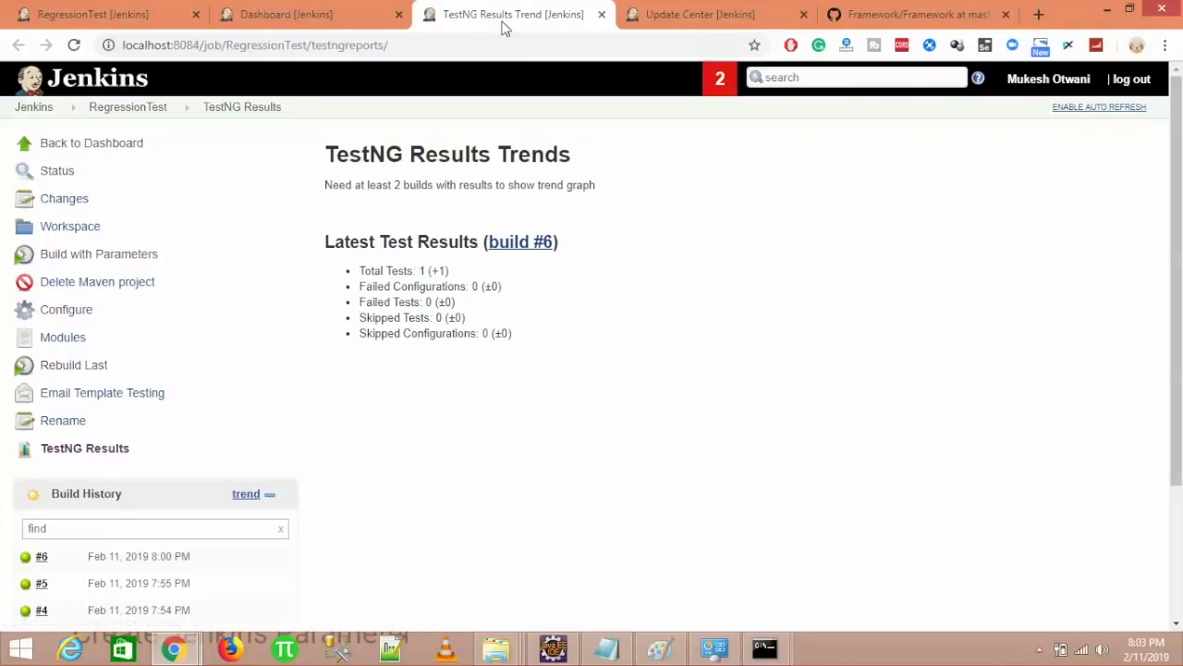
click(305, 14)
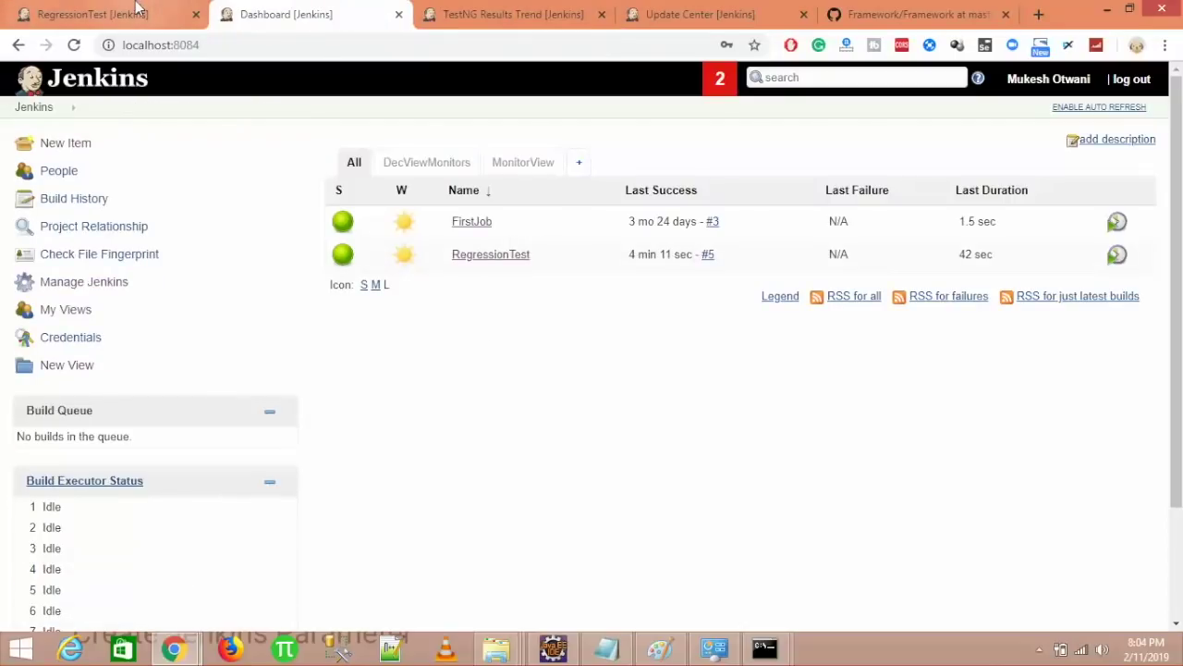
click(74, 11)
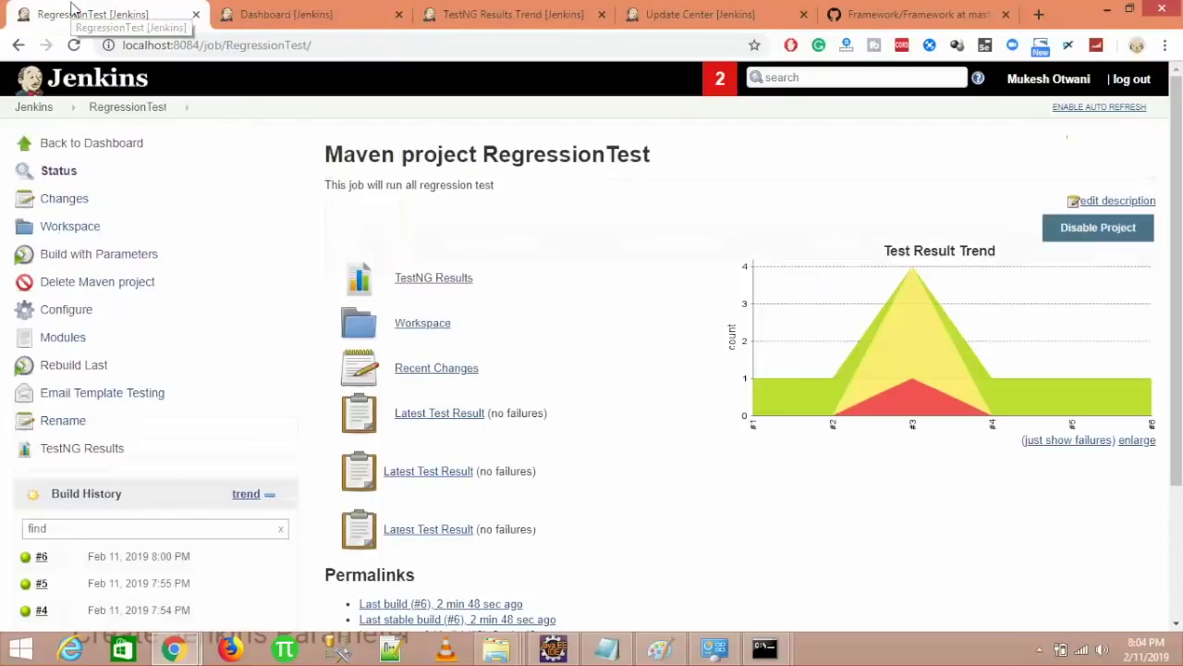
click(74, 44)
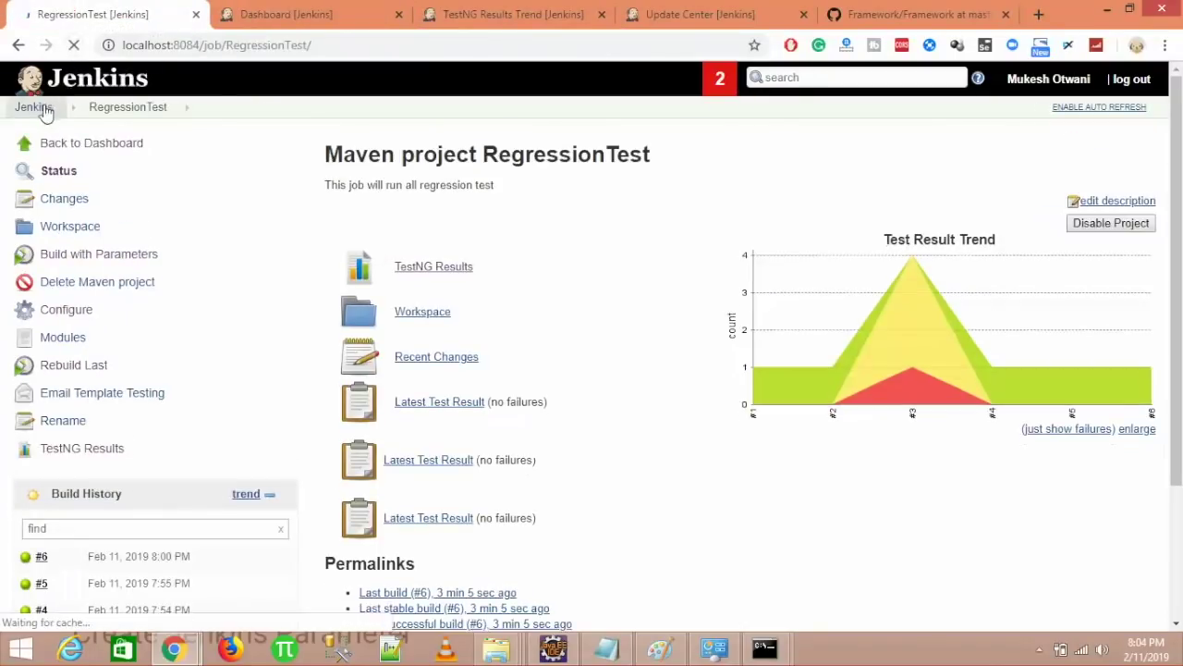
click(35, 107)
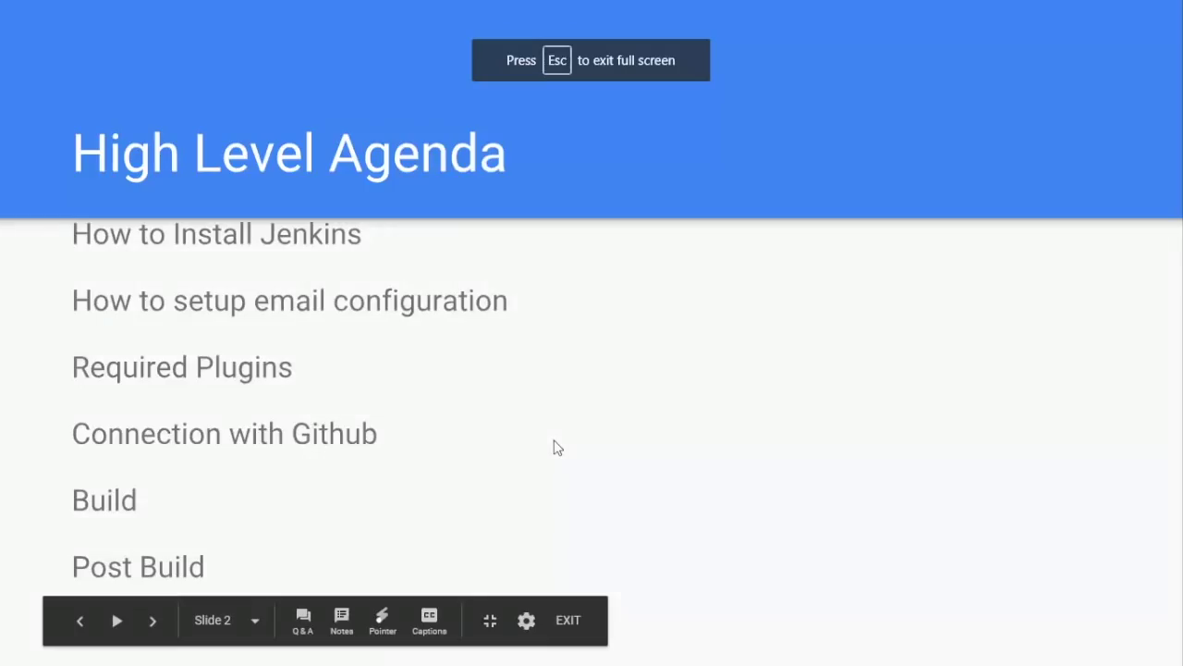
key(Right)
key(Left)
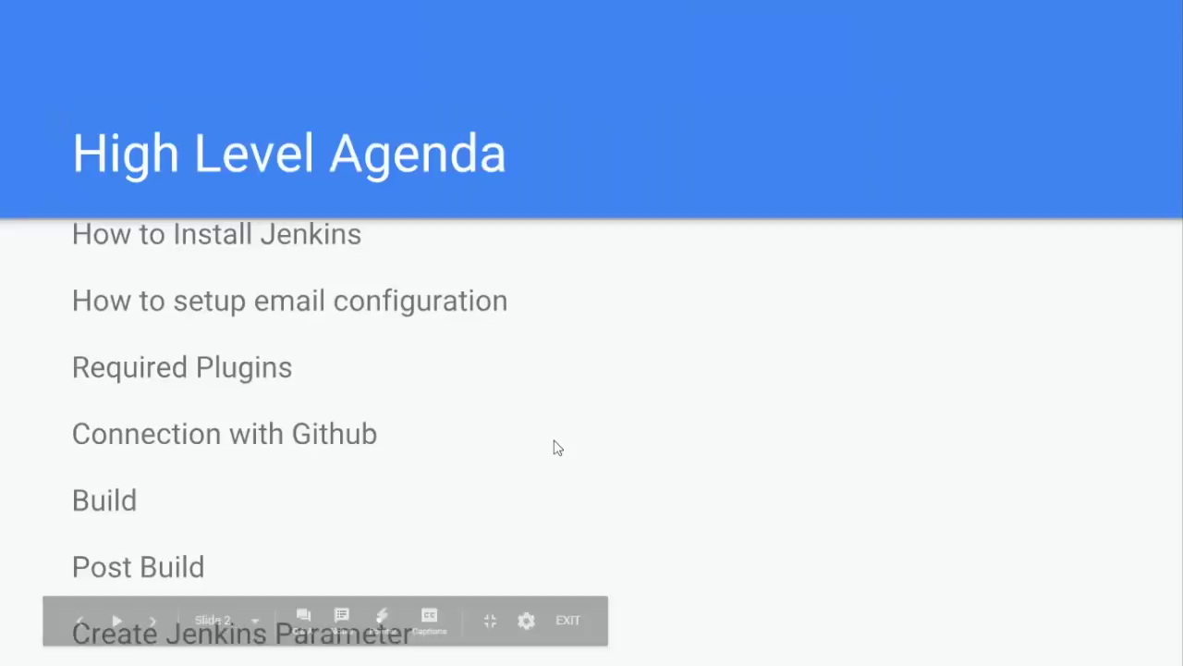